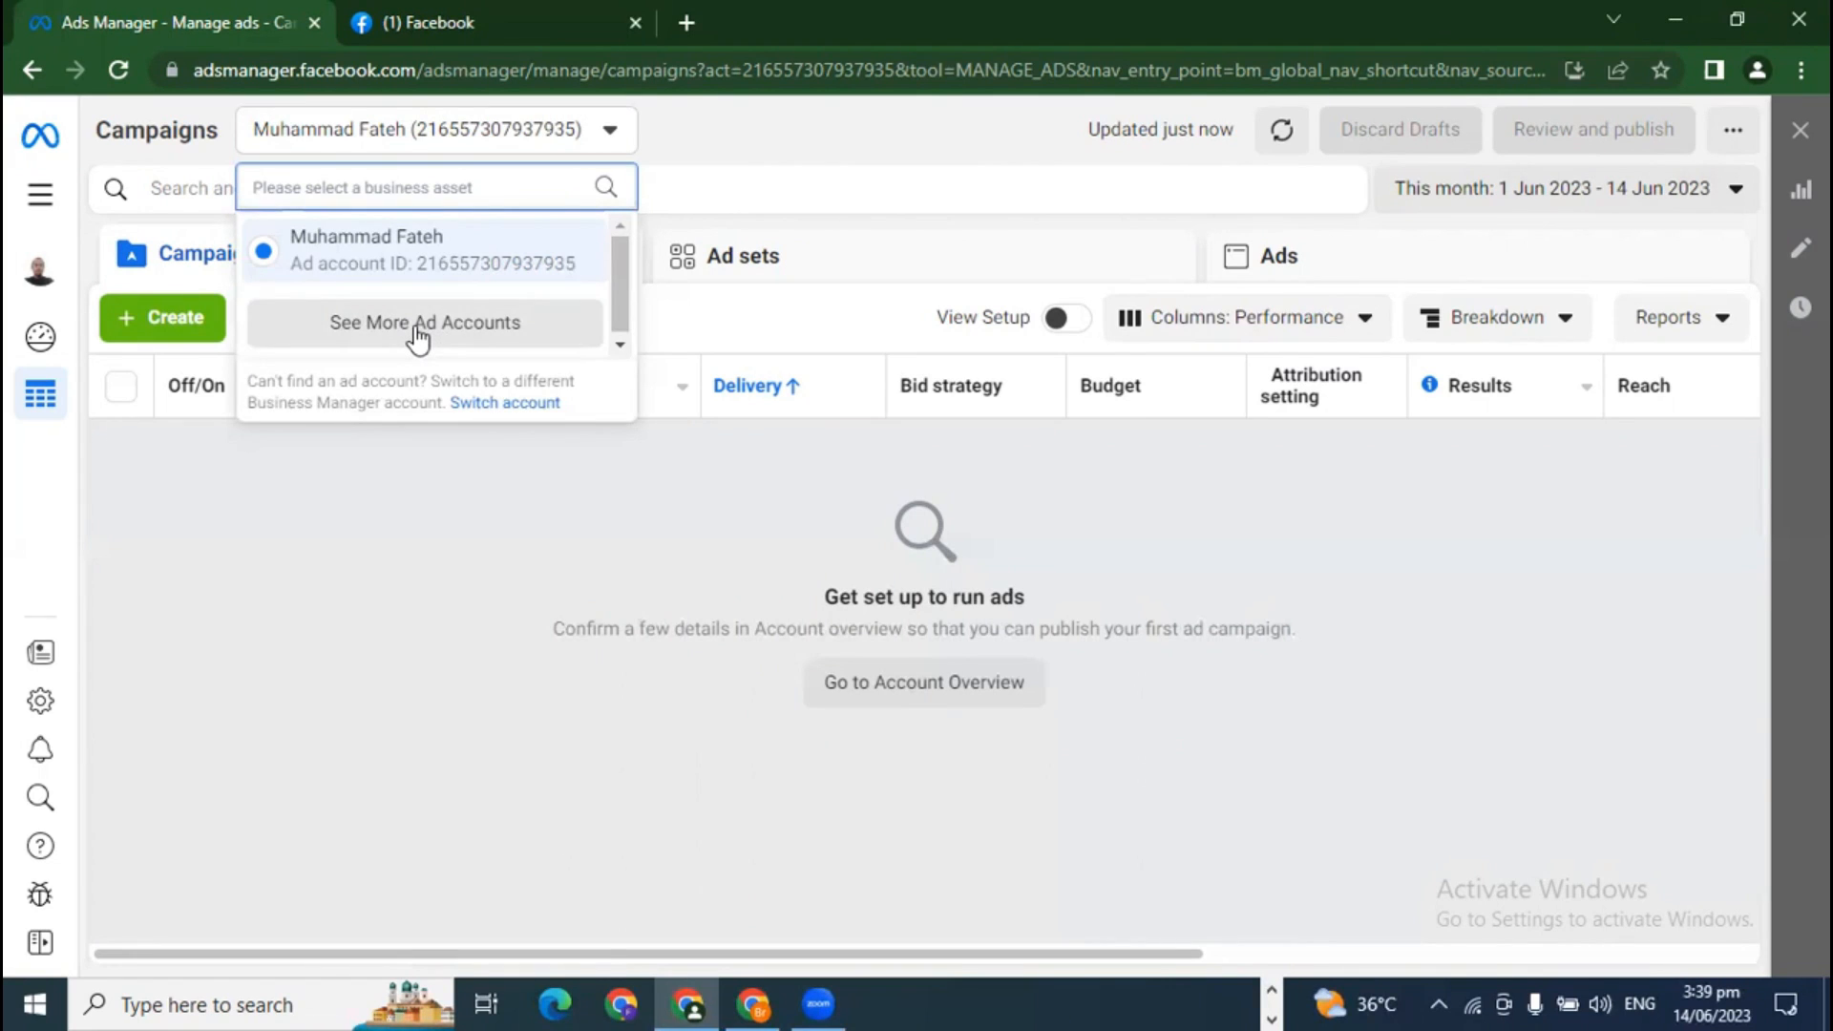
Step: Scroll through the full ad account list, then close it to return to the empty Campaigns page
{"action": "left_click", "coordinate": [417, 329]}
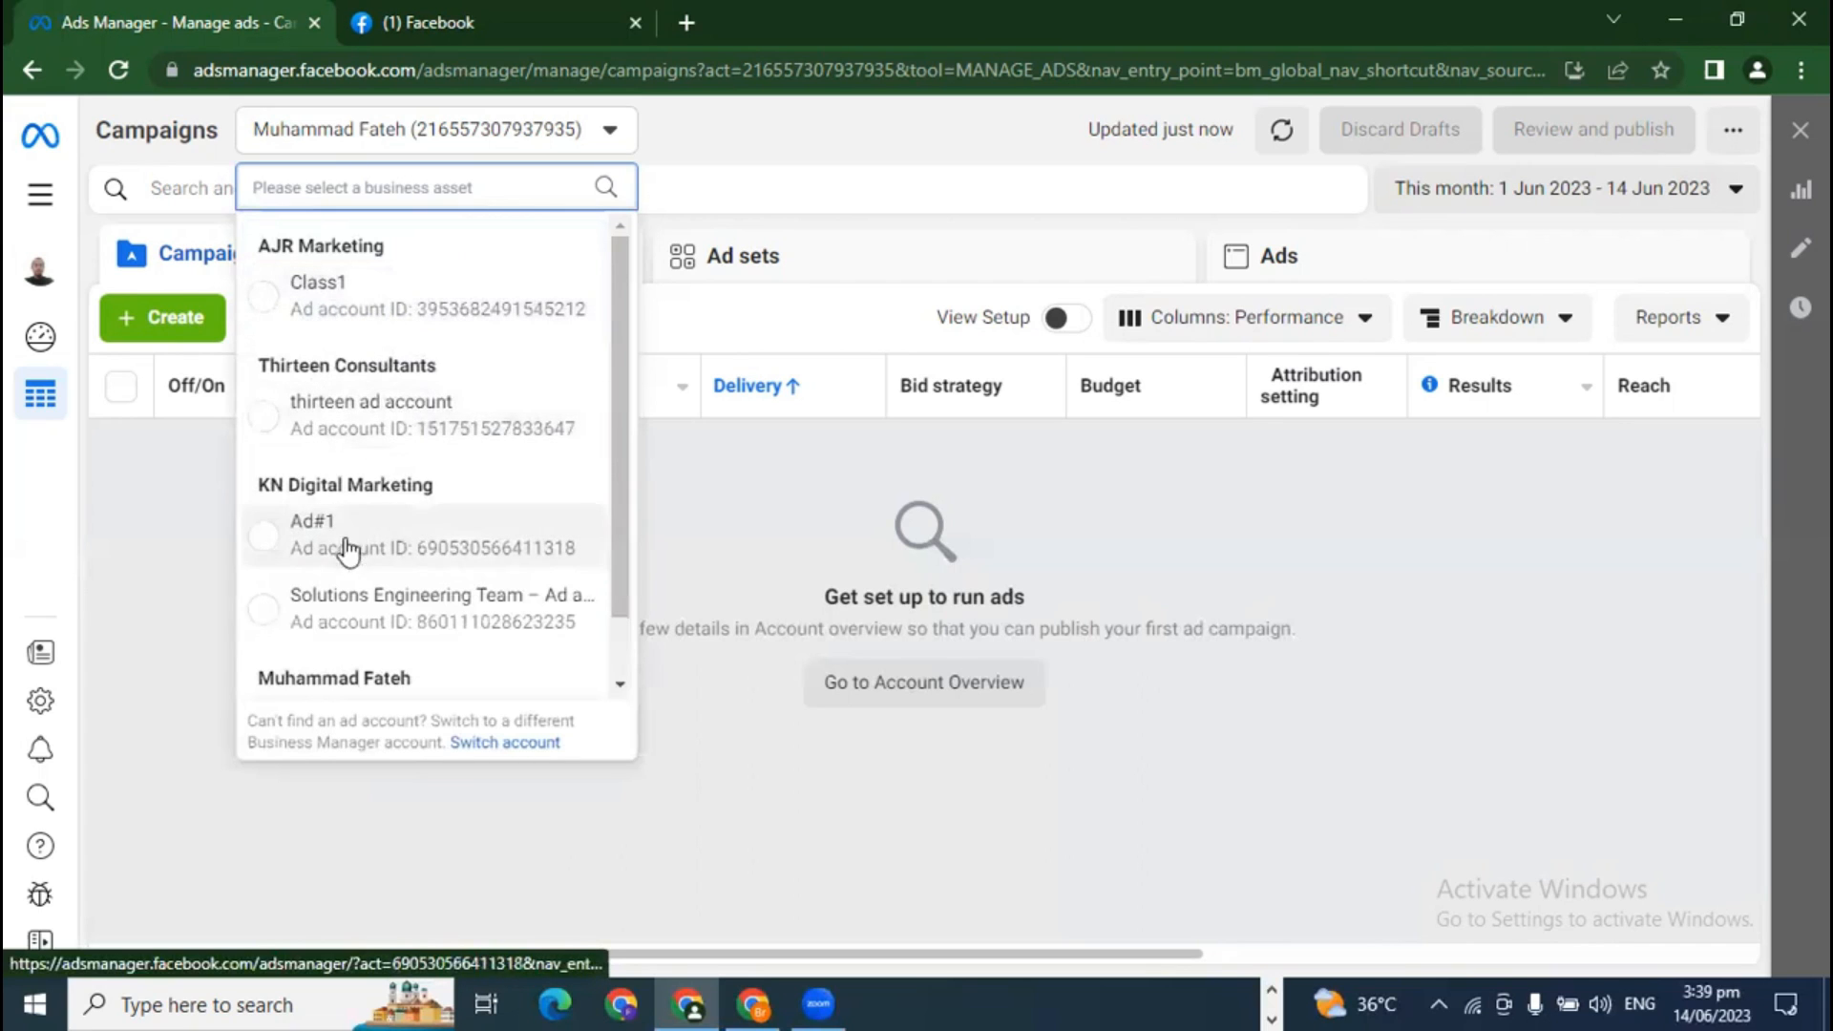
{"action": "scroll", "coordinate": [410, 630], "scroll_direction": "down", "scroll_amount": 1}
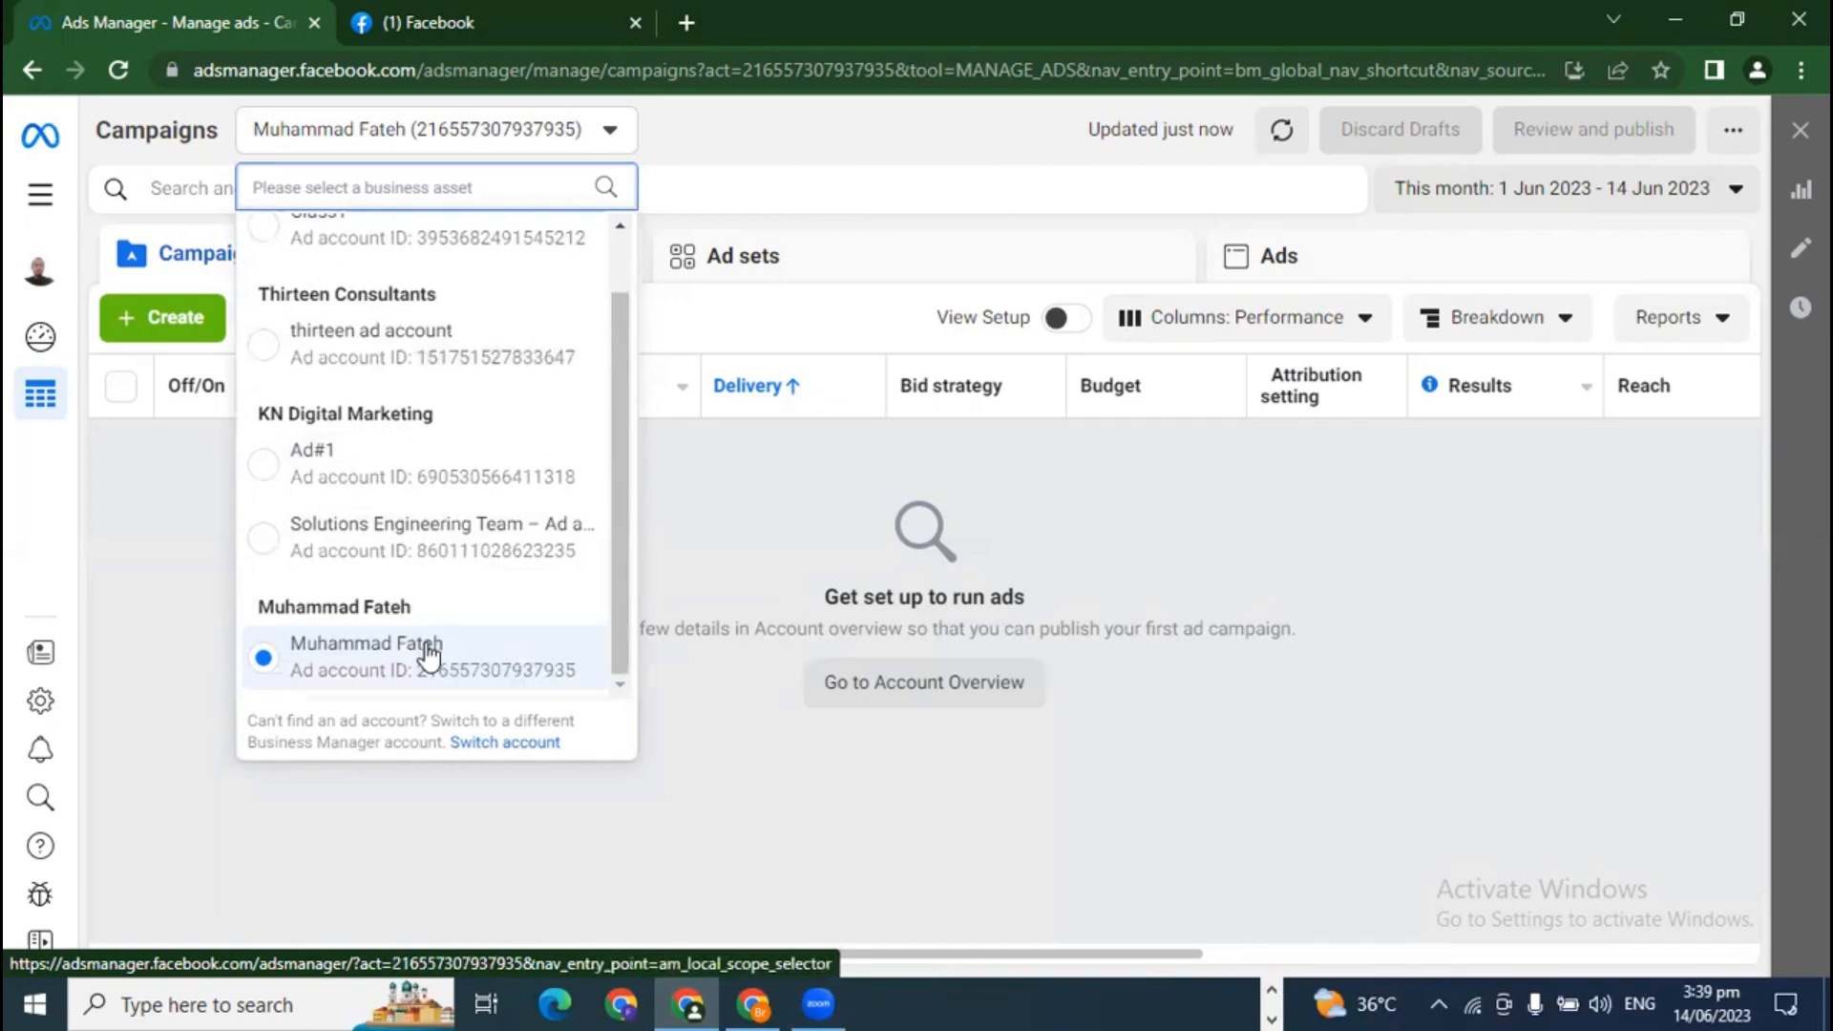
{"action": "scroll", "coordinate": [428, 654], "scroll_direction": "up", "scroll_amount": 1}
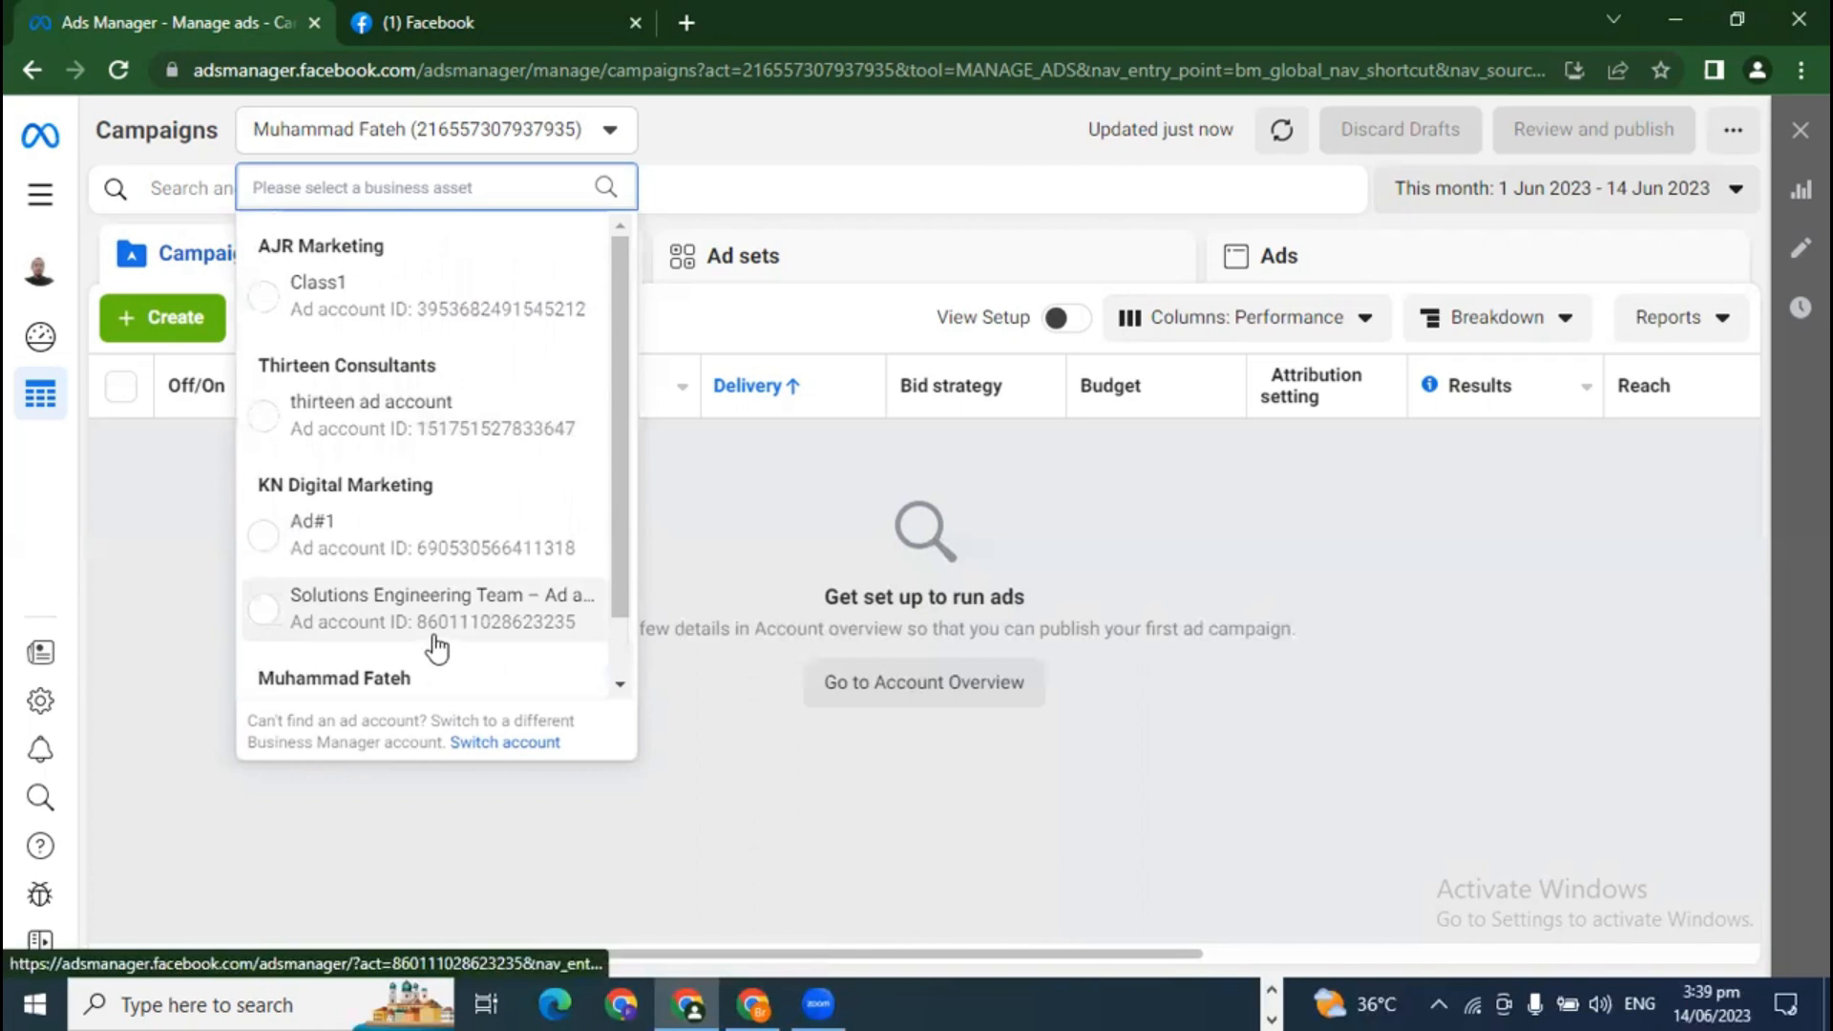
{"action": "scroll", "coordinate": [434, 647], "scroll_direction": "down", "scroll_amount": 1}
{"action": "scroll", "coordinate": [401, 611], "scroll_direction": "up", "scroll_amount": 1}
{"action": "scroll", "coordinate": [325, 535], "scroll_direction": "down", "scroll_amount": 1}
{"action": "scroll", "coordinate": [344, 563], "scroll_direction": "up", "scroll_amount": 1}
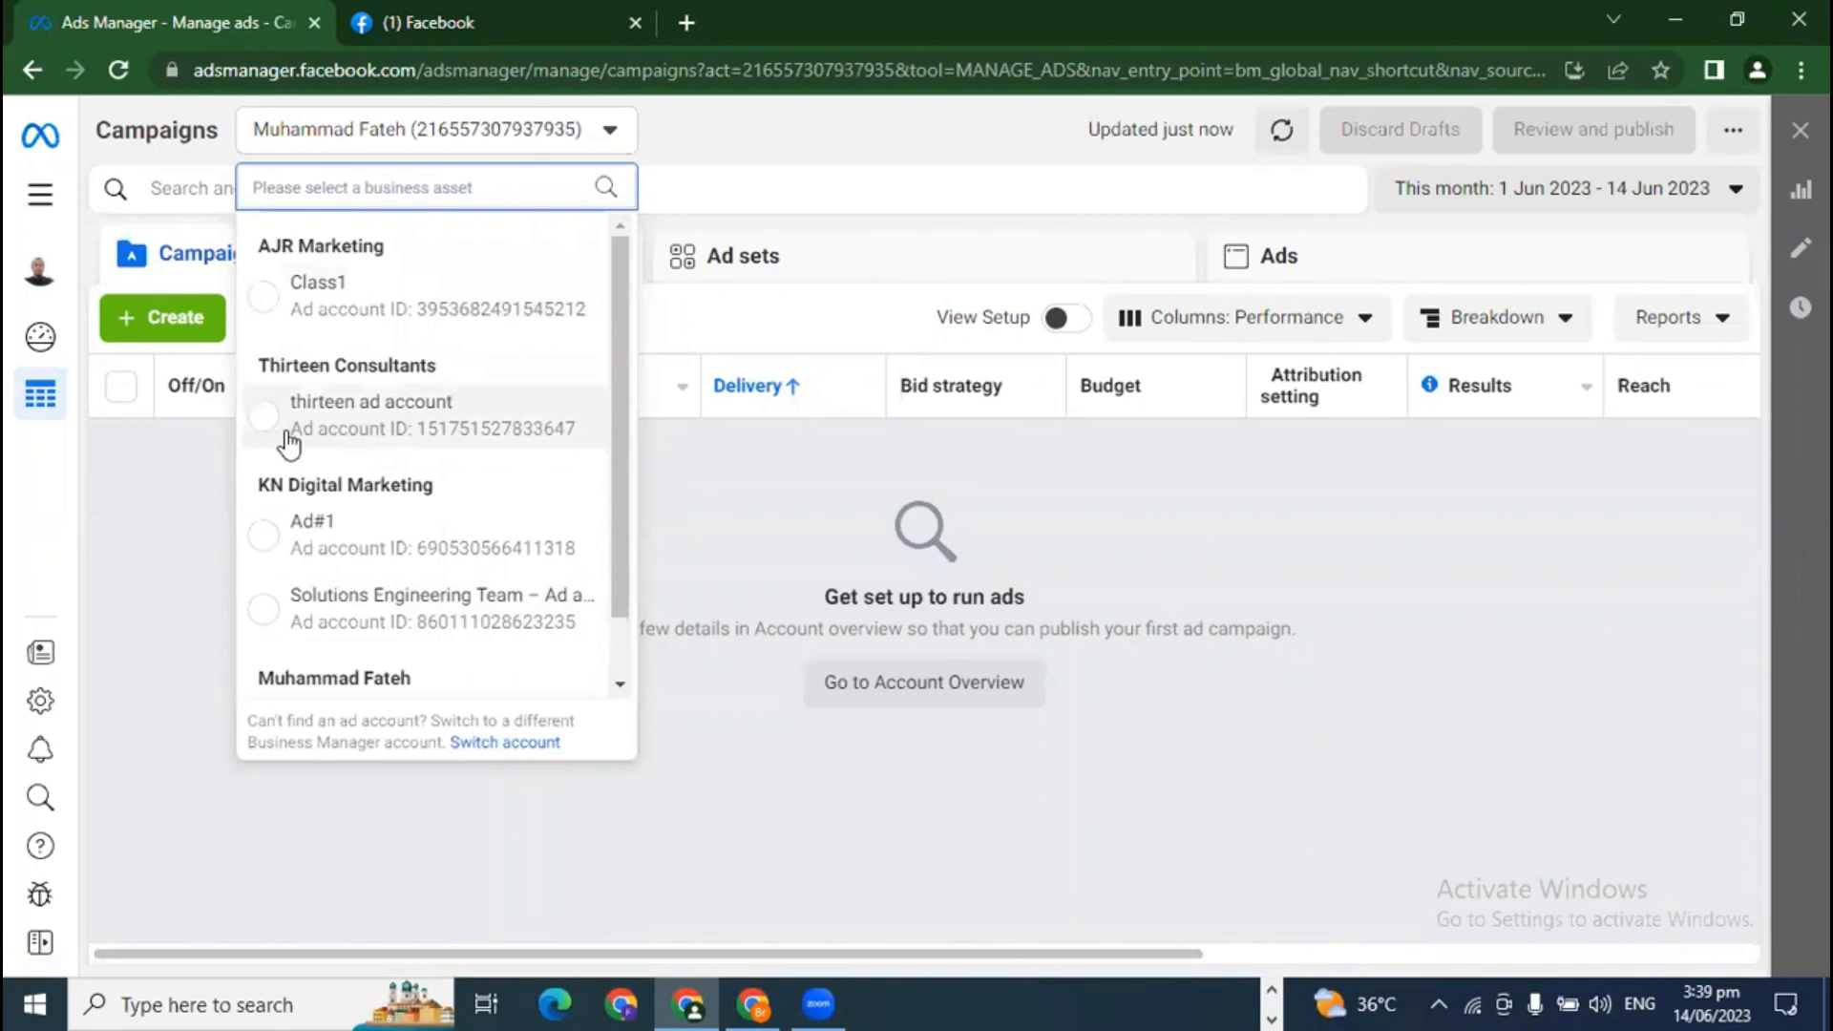
{"action": "scroll", "coordinate": [441, 495], "scroll_direction": "down", "scroll_amount": 1}
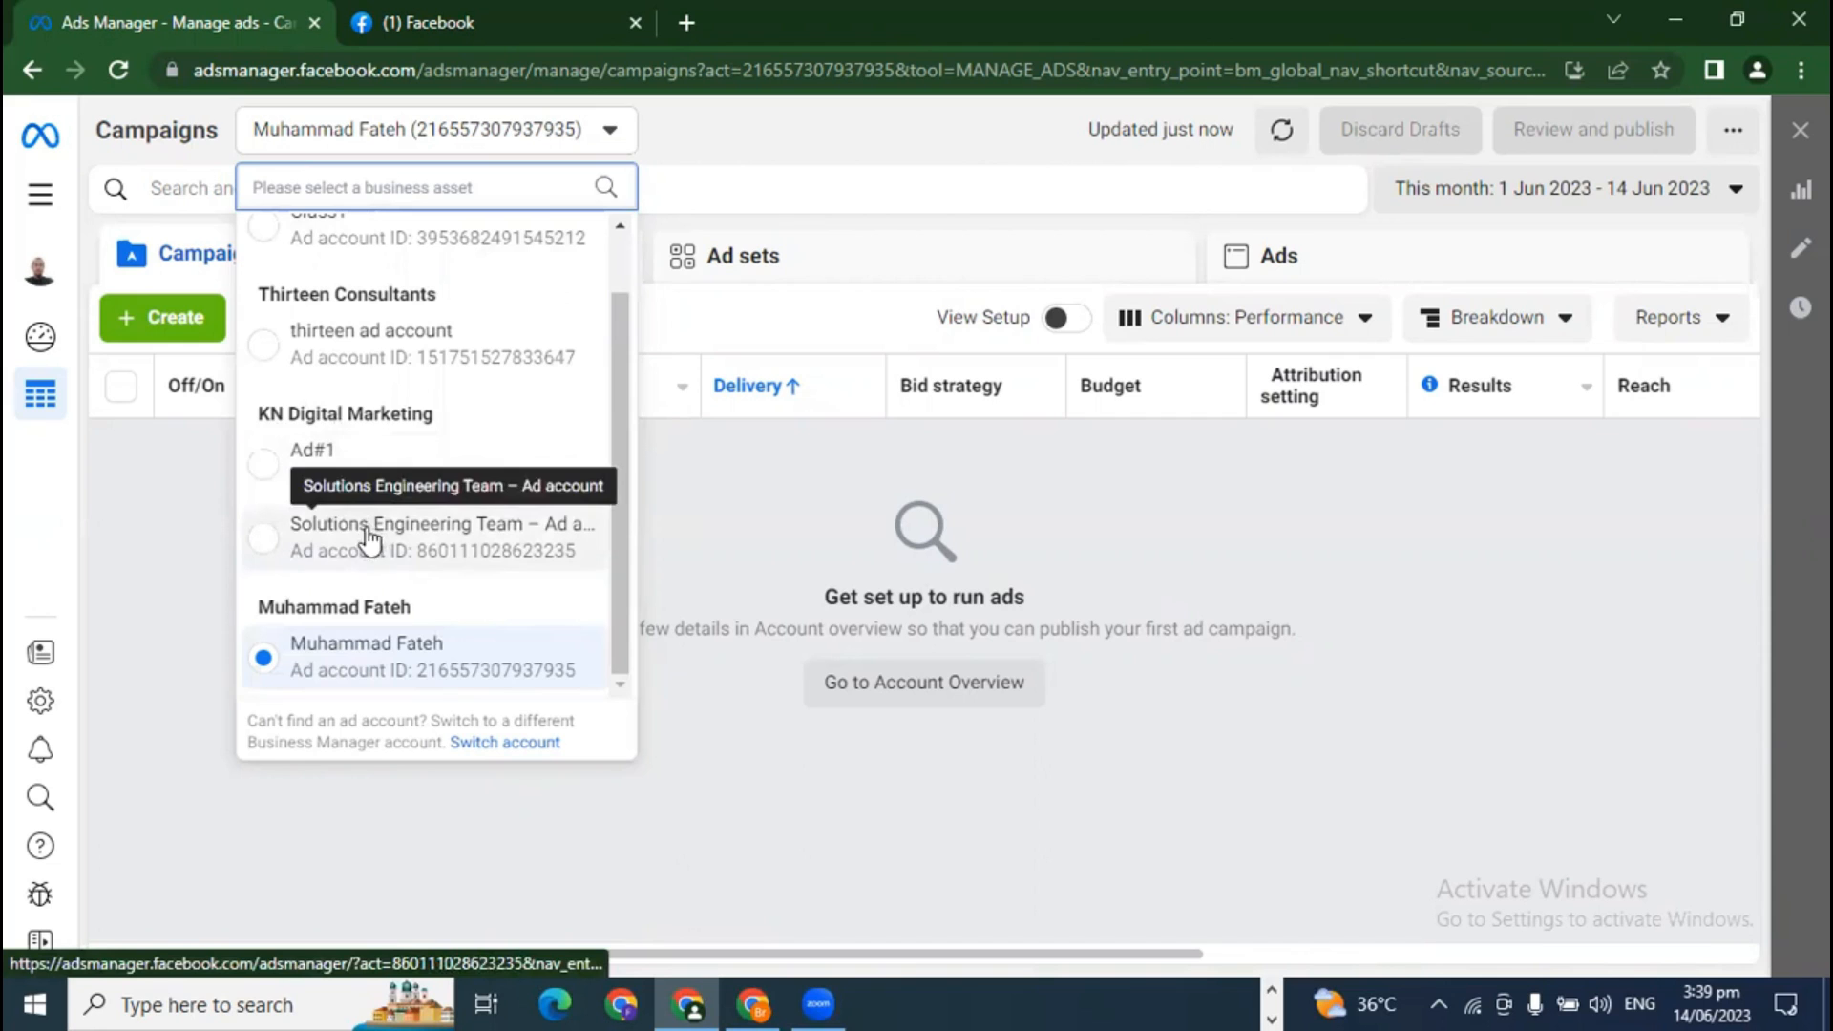
{"action": "scroll", "coordinate": [372, 535], "scroll_direction": "up", "scroll_amount": 1}
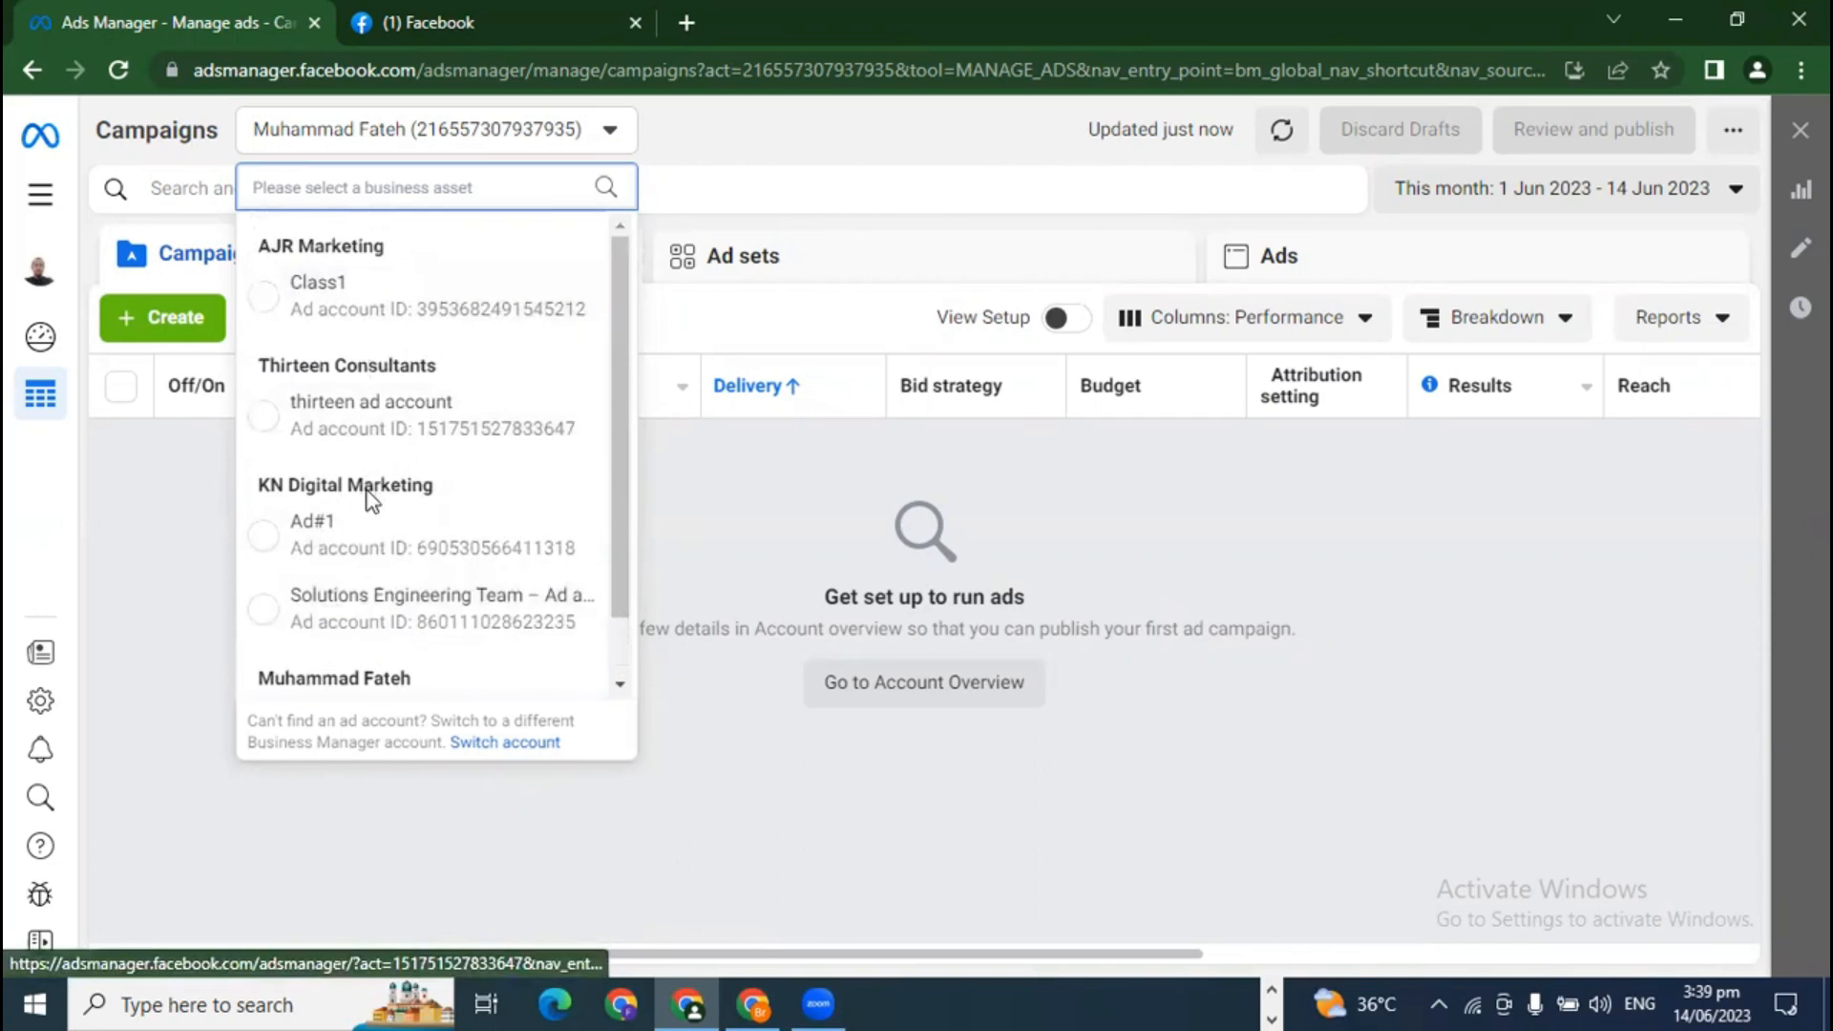
{"action": "scroll", "coordinate": [372, 506], "scroll_direction": "down", "scroll_amount": 1}
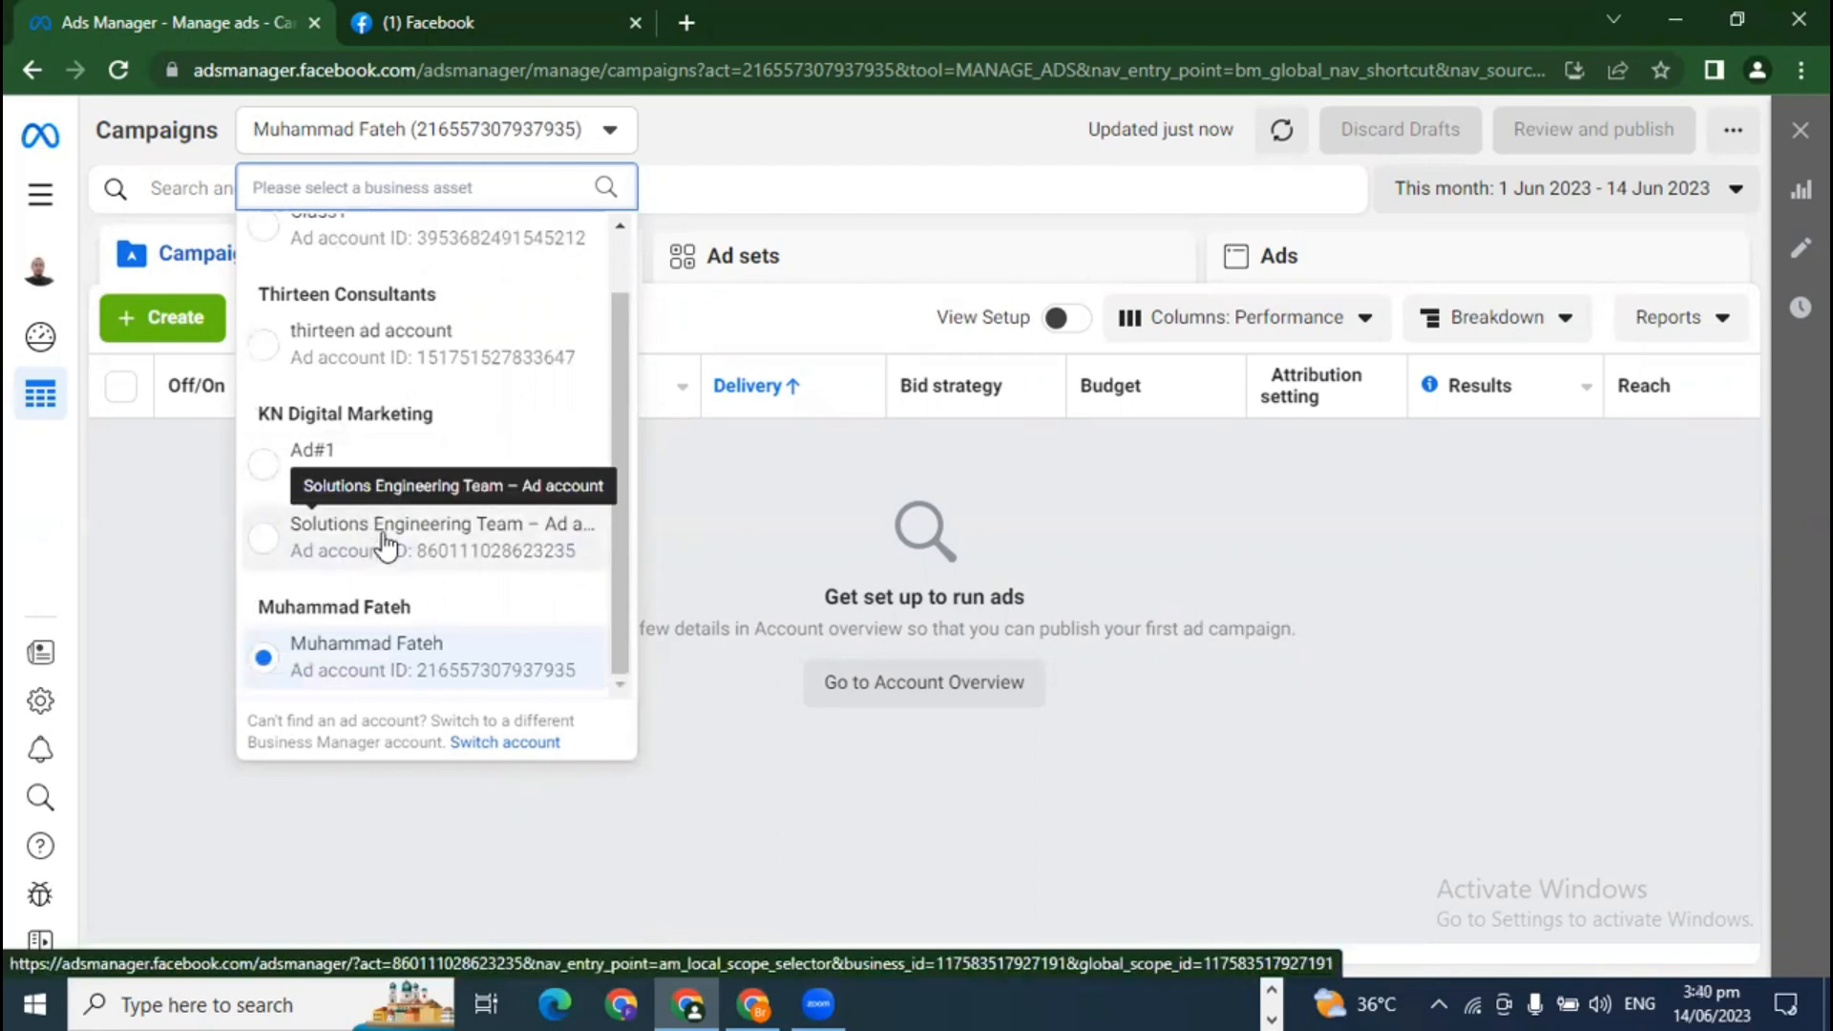
{"action": "left_click", "coordinate": [771, 518]}
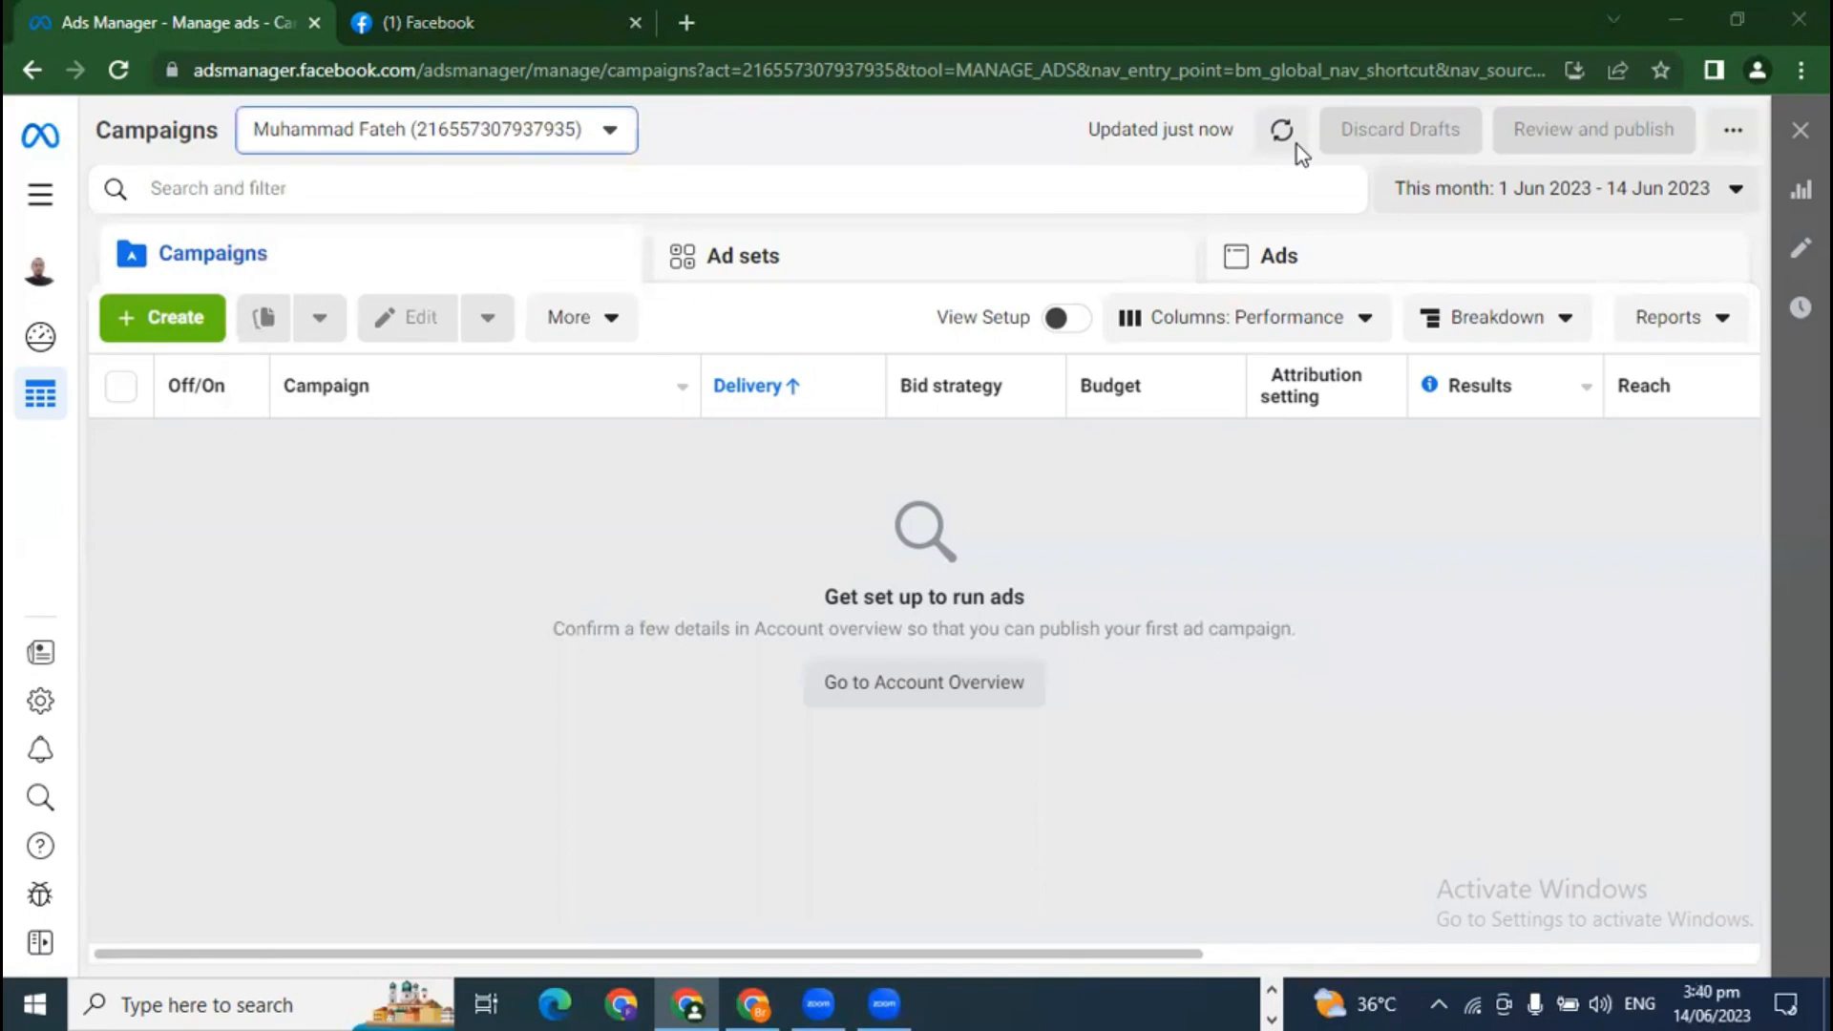
Step: Open Business settings from All tools in a new tab and switch to it
{"action": "left_click", "coordinate": [65, 198]}
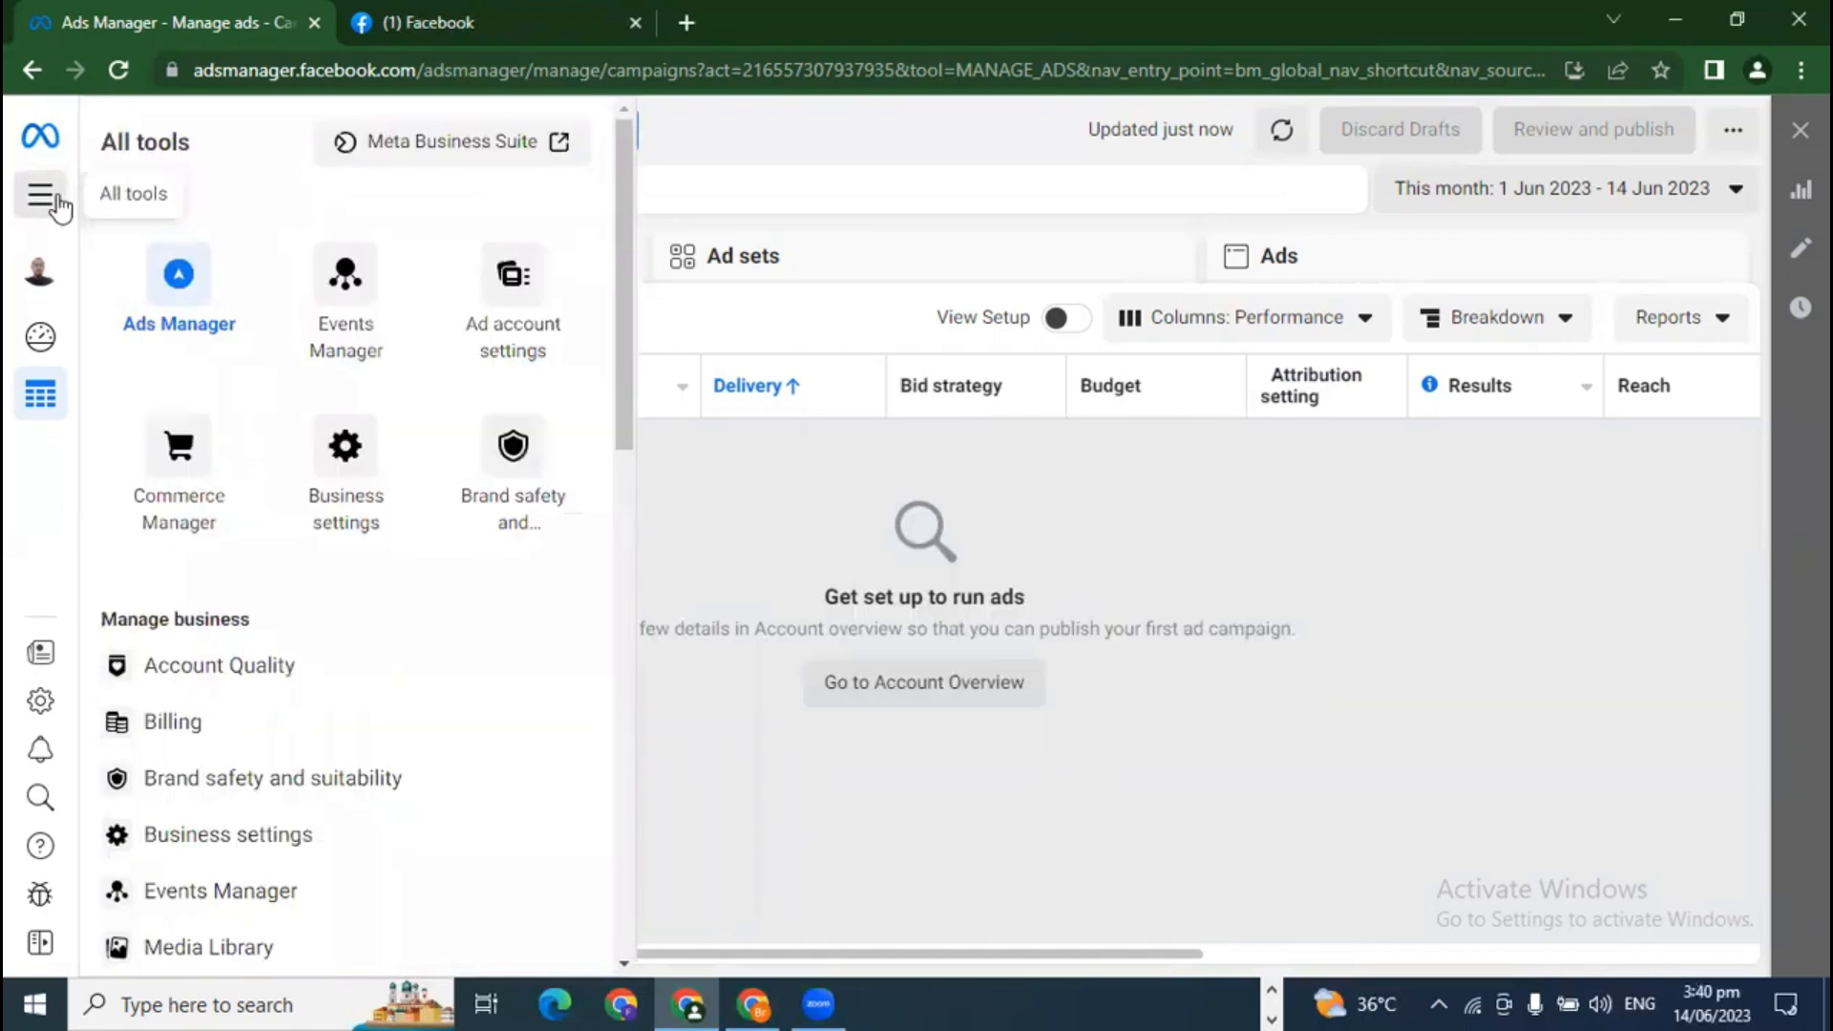
{"action": "right_click", "coordinate": [344, 468]}
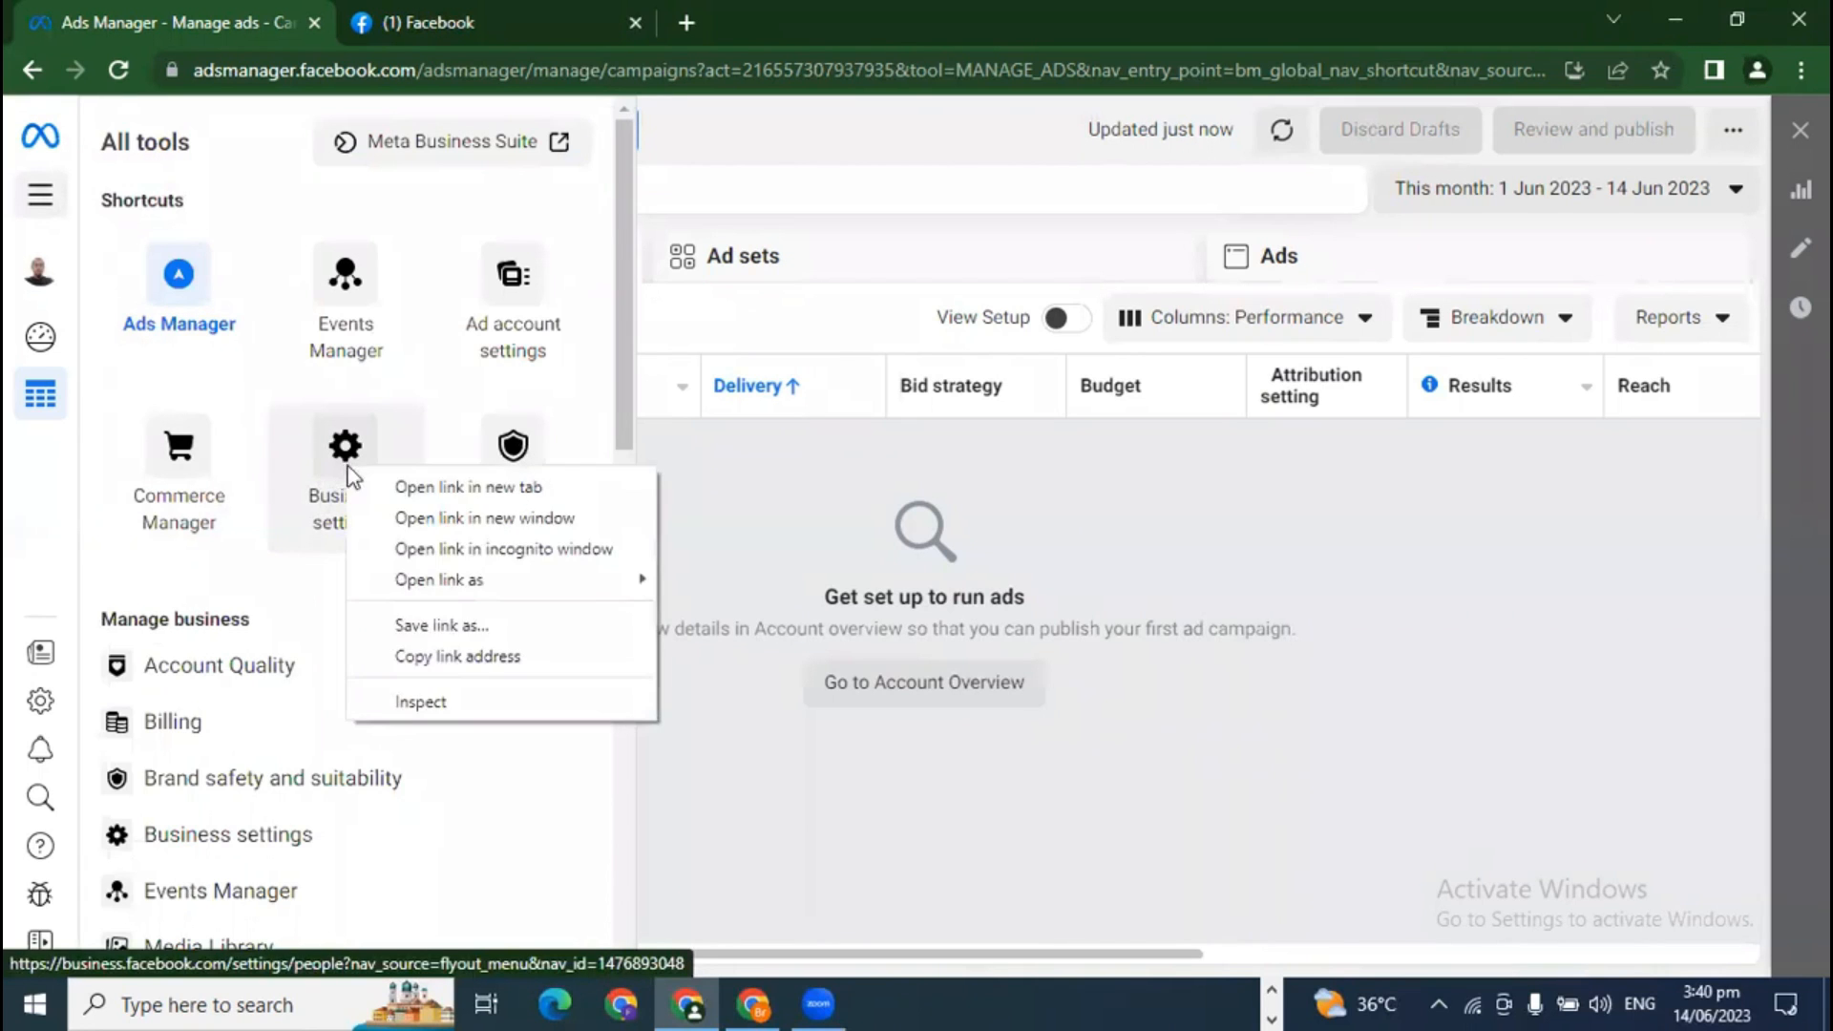
{"action": "left_click", "coordinate": [410, 485]}
{"action": "left_click", "coordinate": [485, 19]}
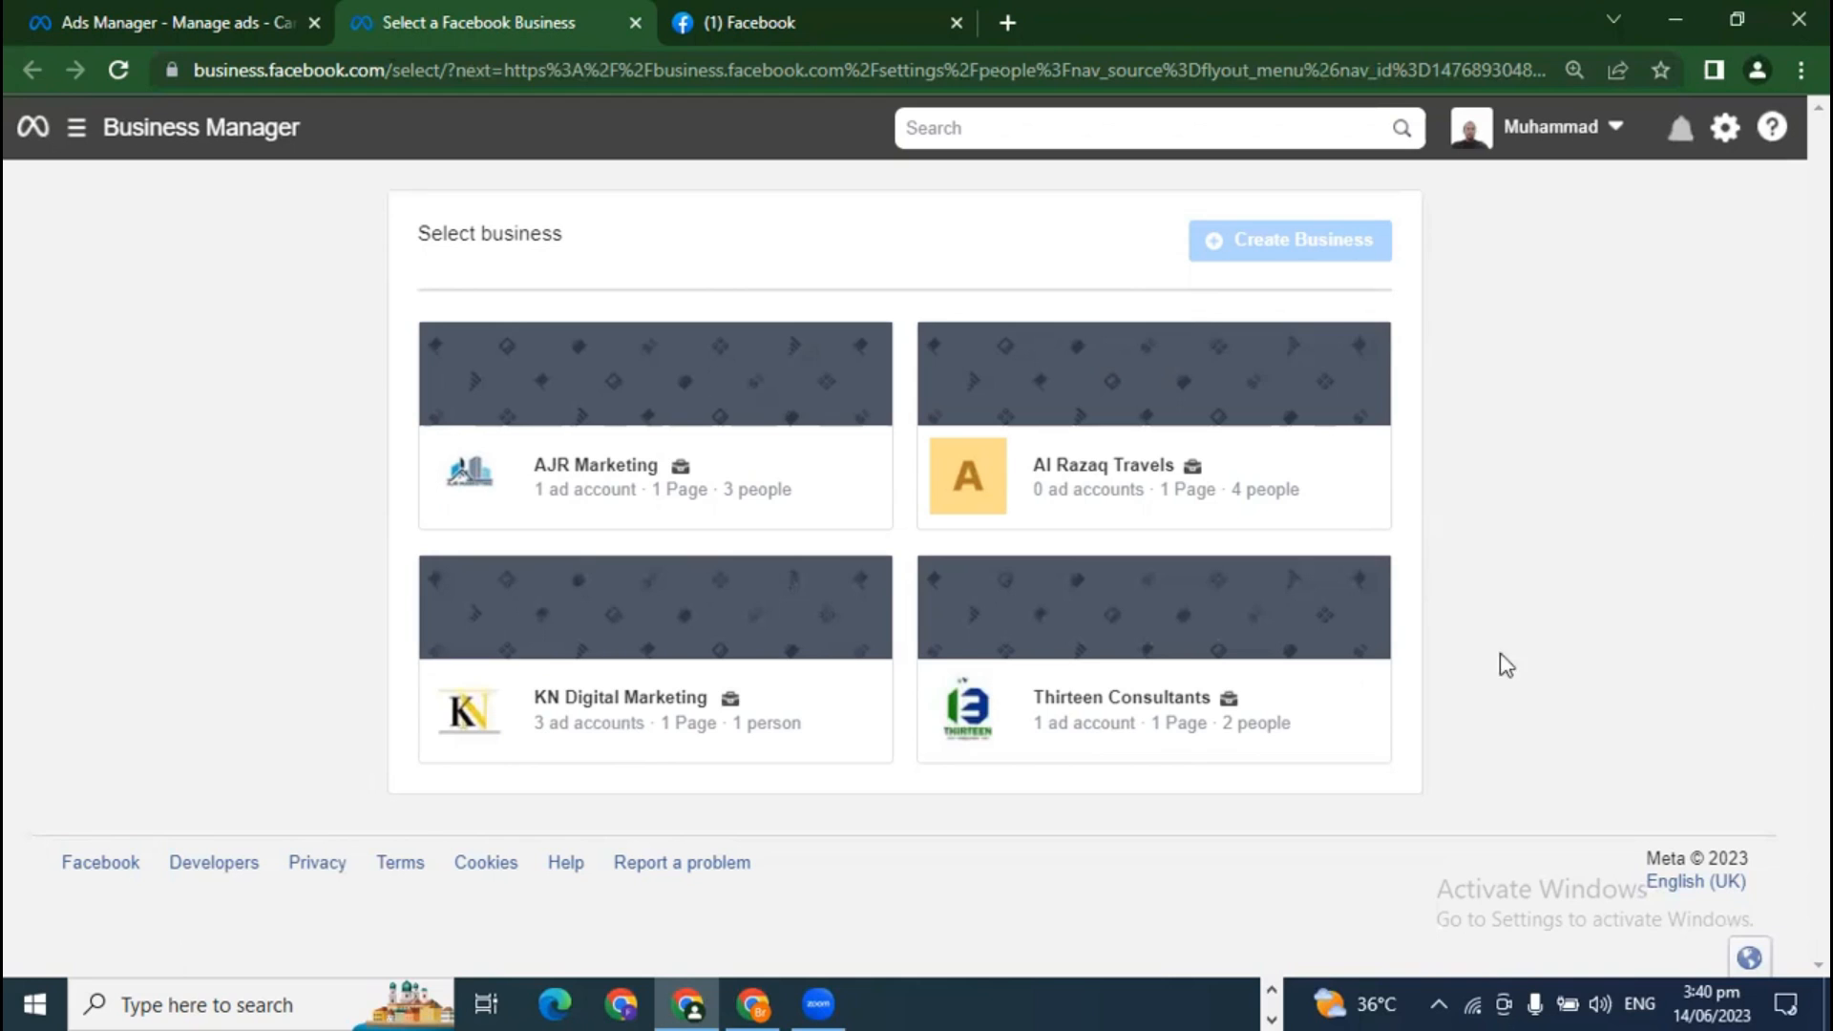
{"action": "mouse_move", "coordinate": [1260, 241]}
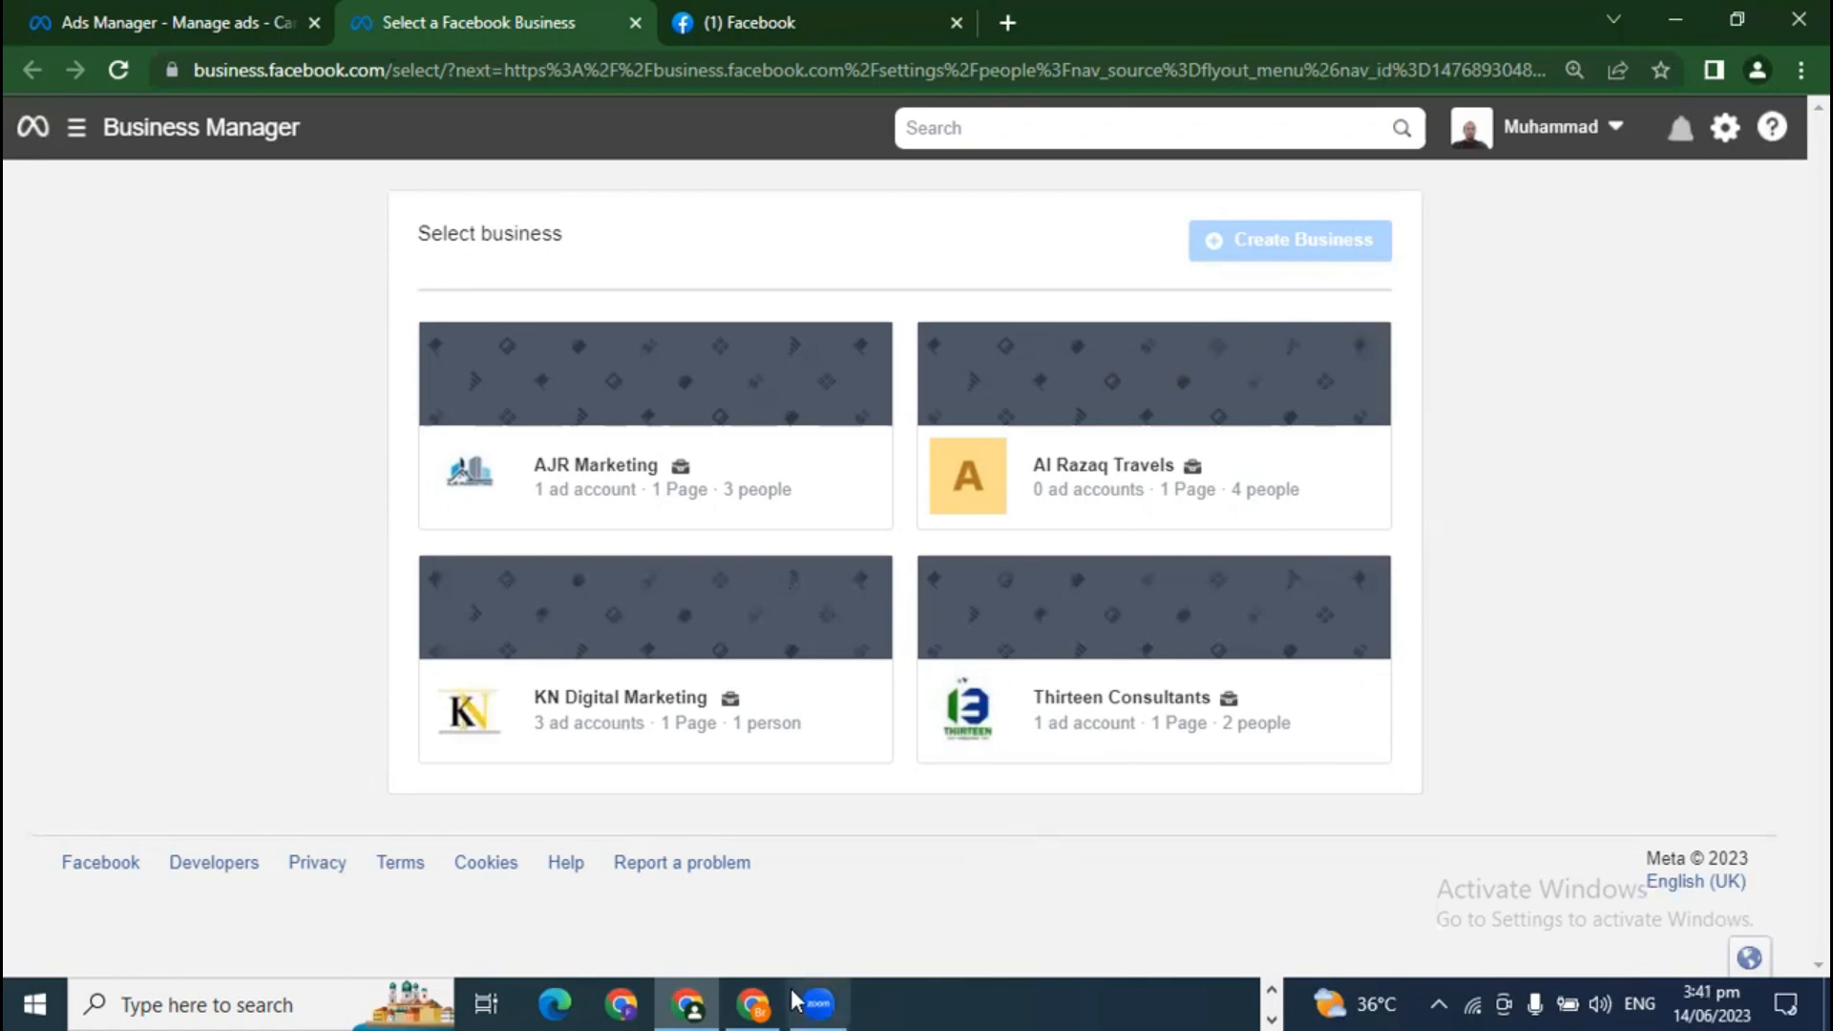
Step: In the second account's Chrome window, go to Business settings from the All tools menu
{"action": "left_click", "coordinate": [753, 1003]}
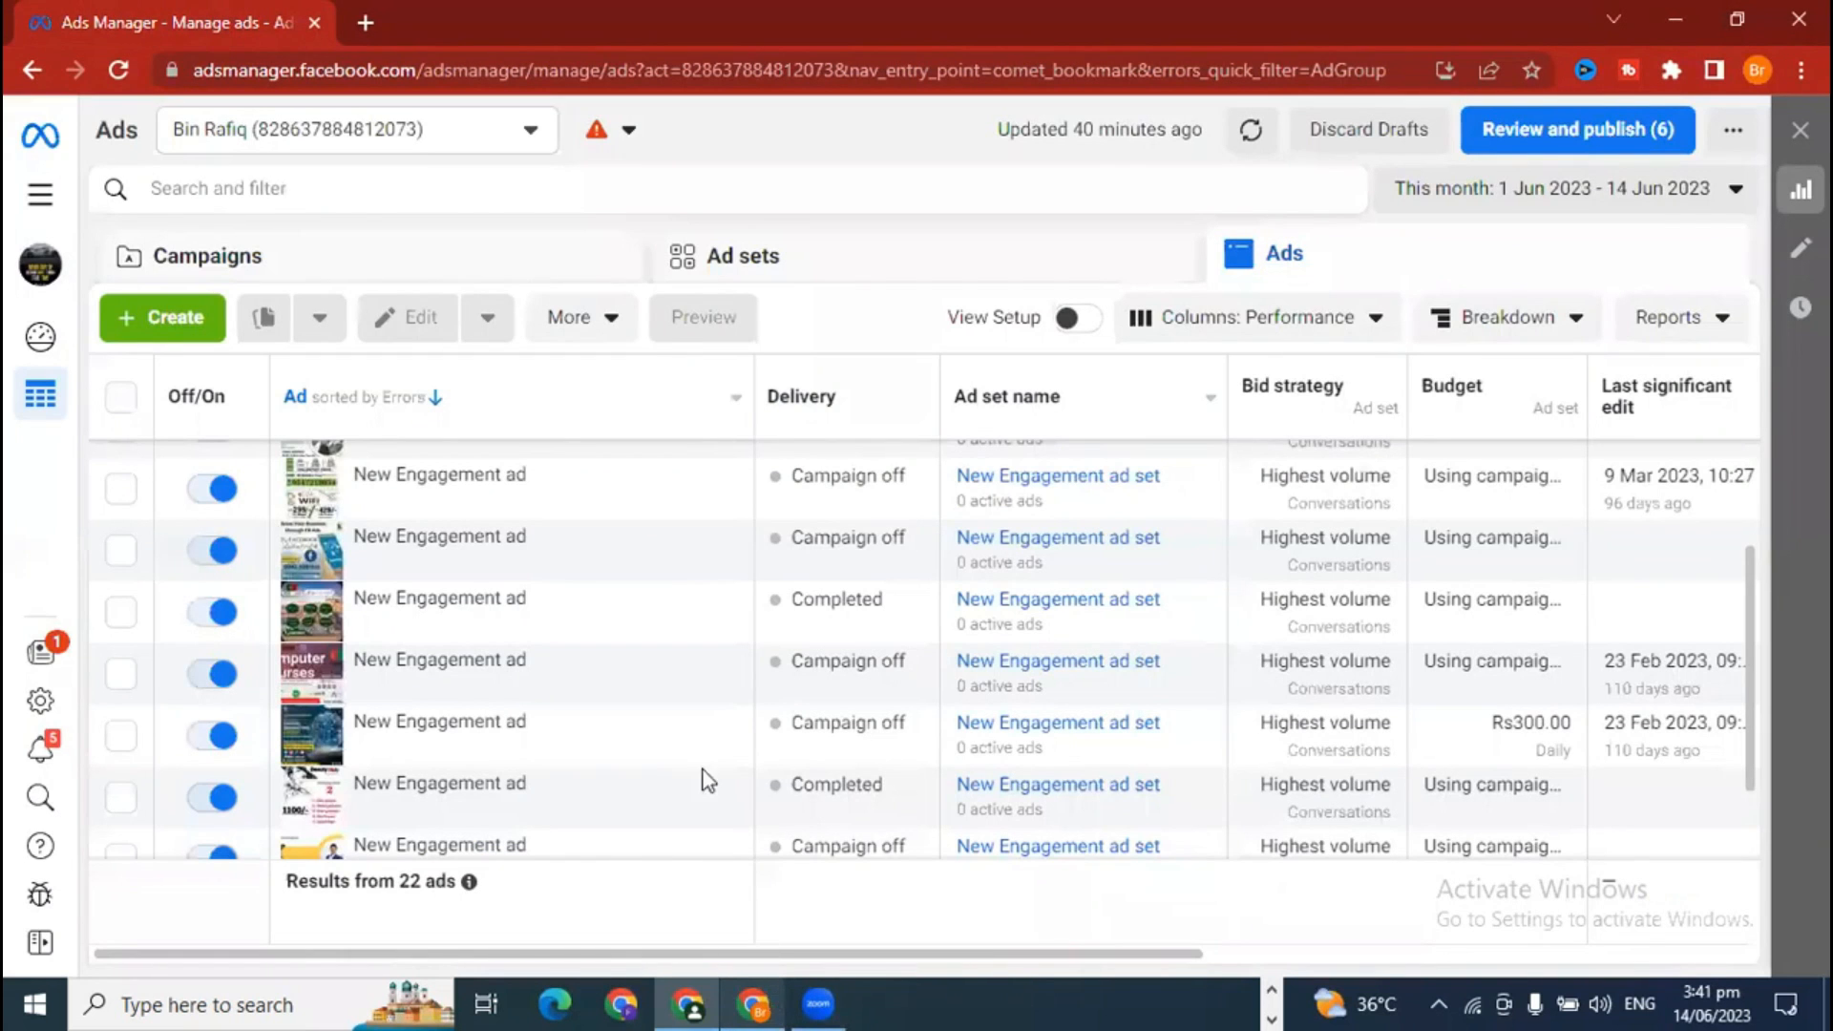
{"action": "left_click", "coordinate": [57, 195]}
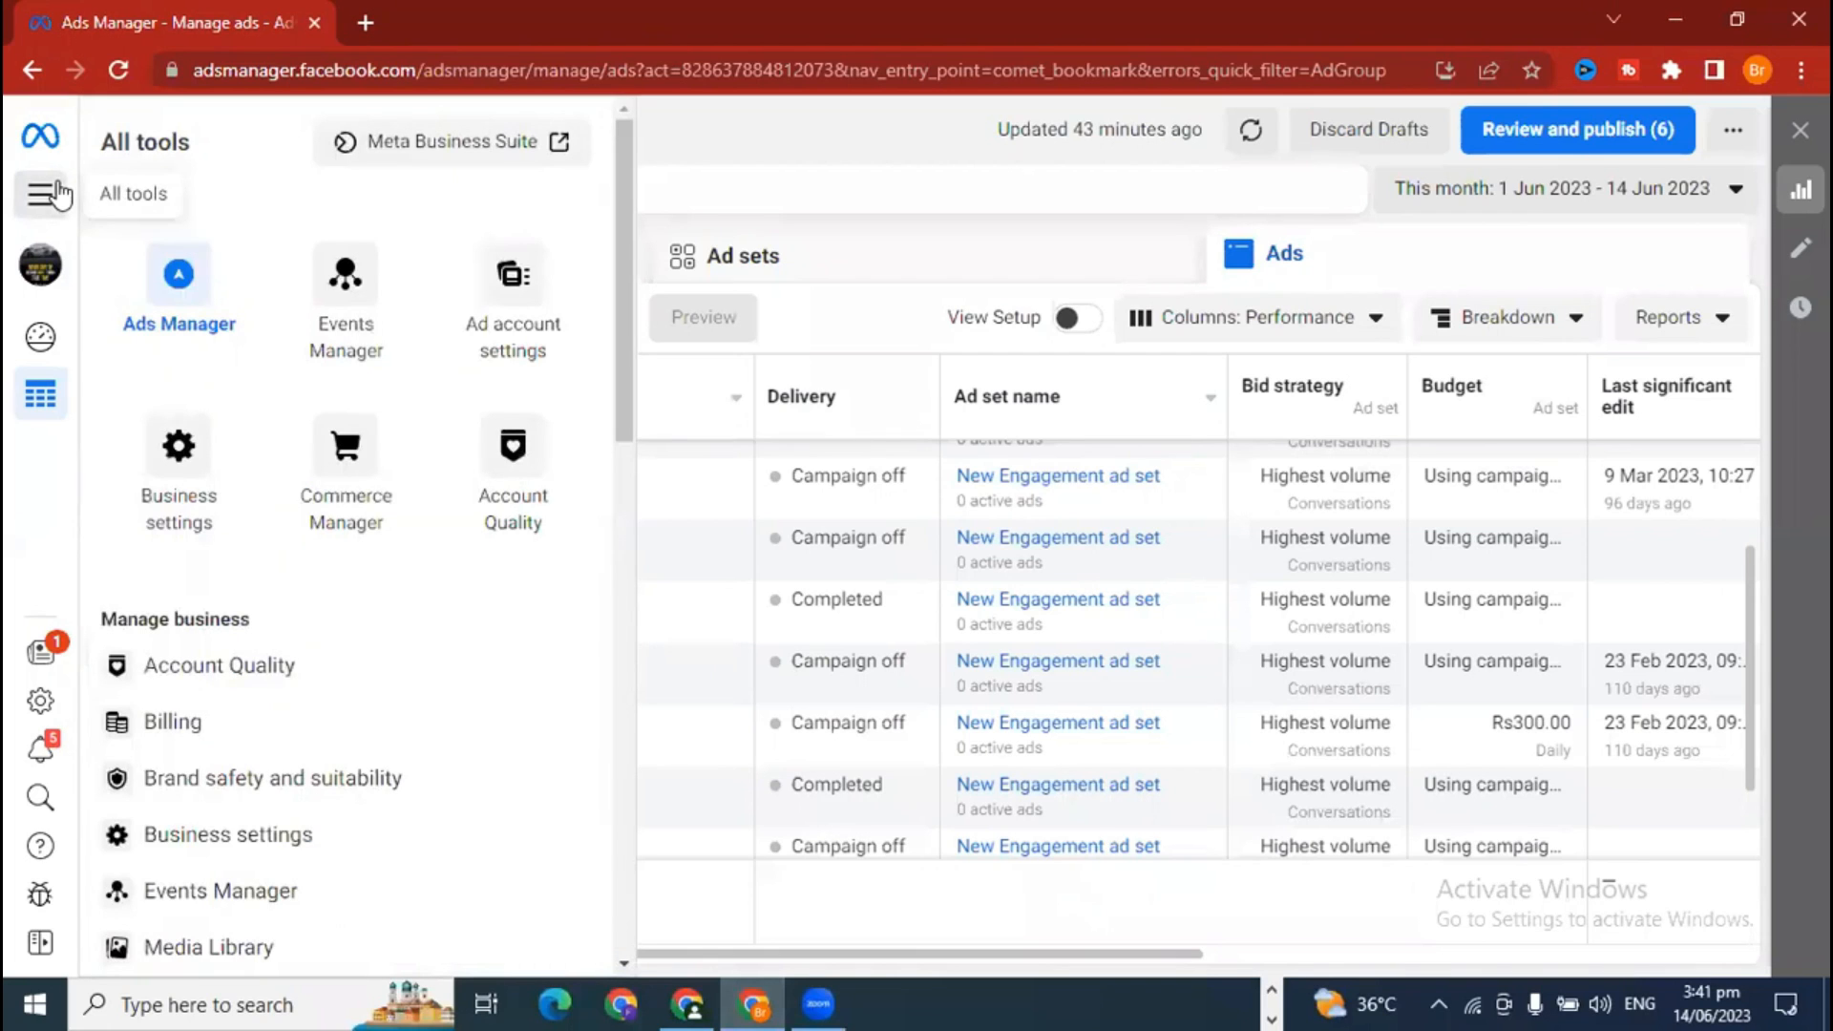
{"action": "left_click", "coordinate": [207, 461]}
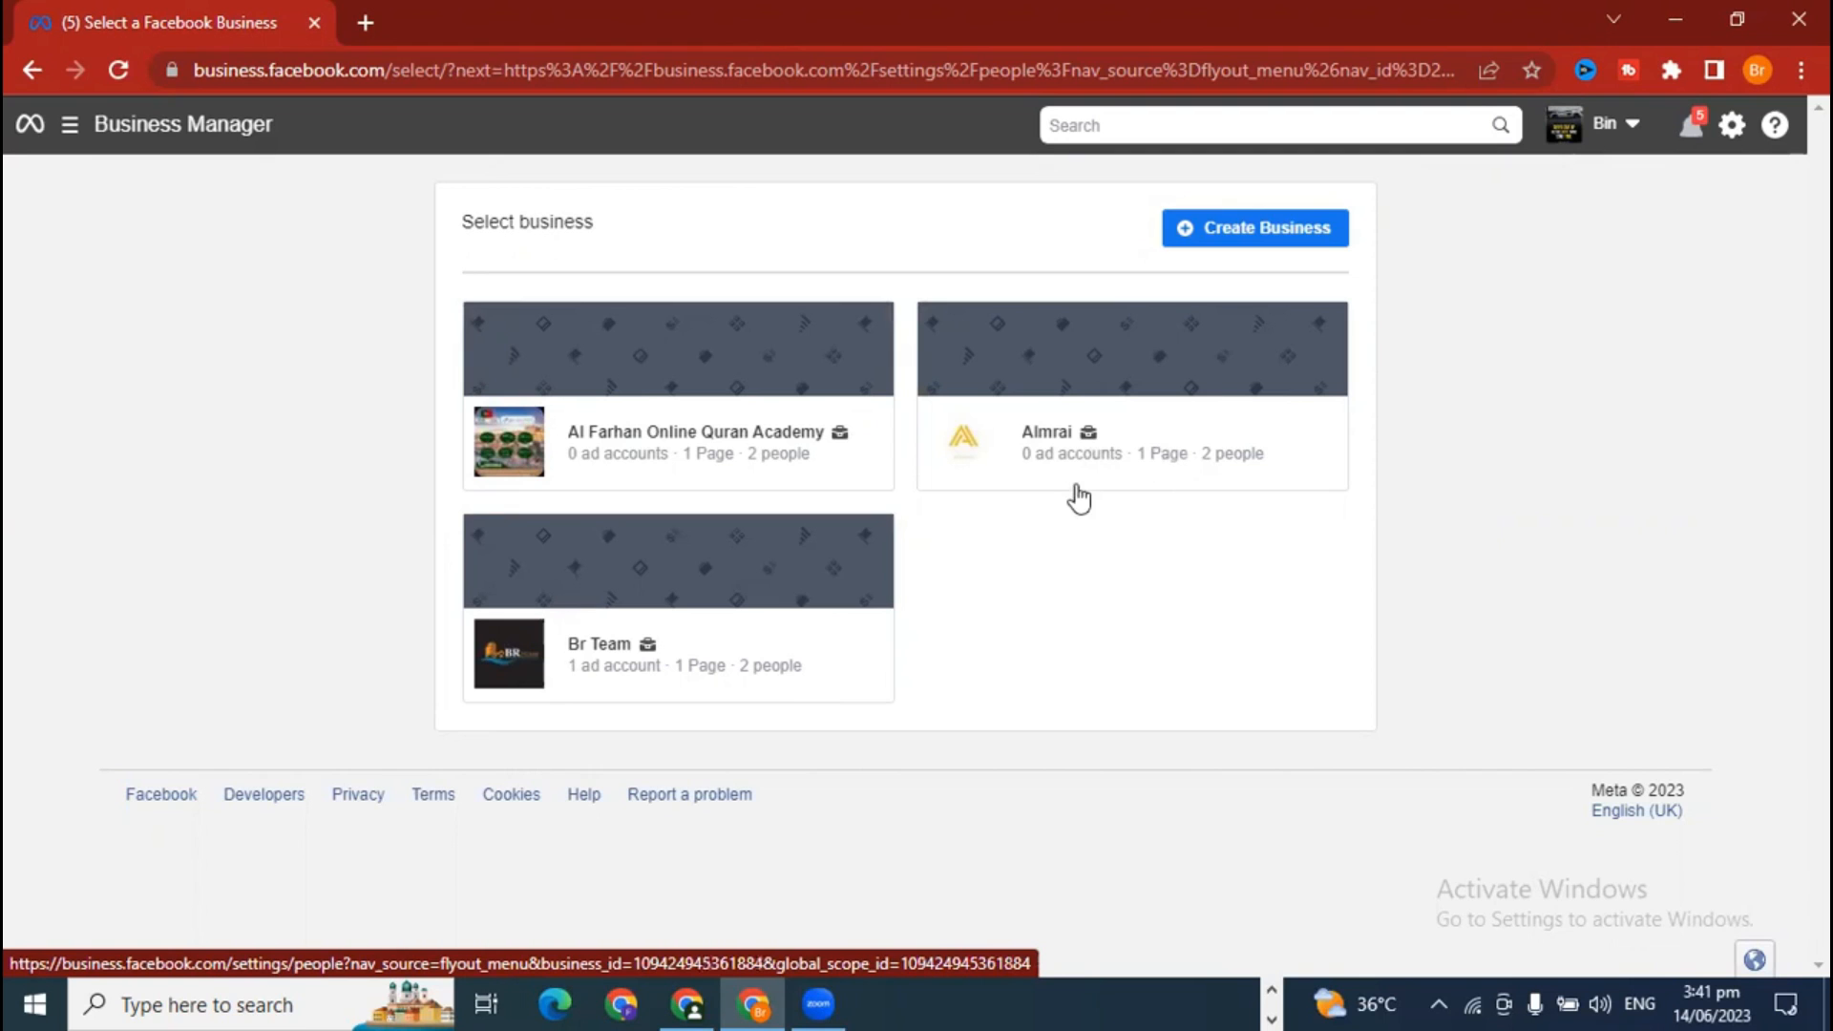
Step: Fill in a new business named 'Zaman Marketing' with your name and business email, and submit
{"action": "left_click", "coordinate": [1234, 239]}
{"action": "left_click", "coordinate": [627, 397]}
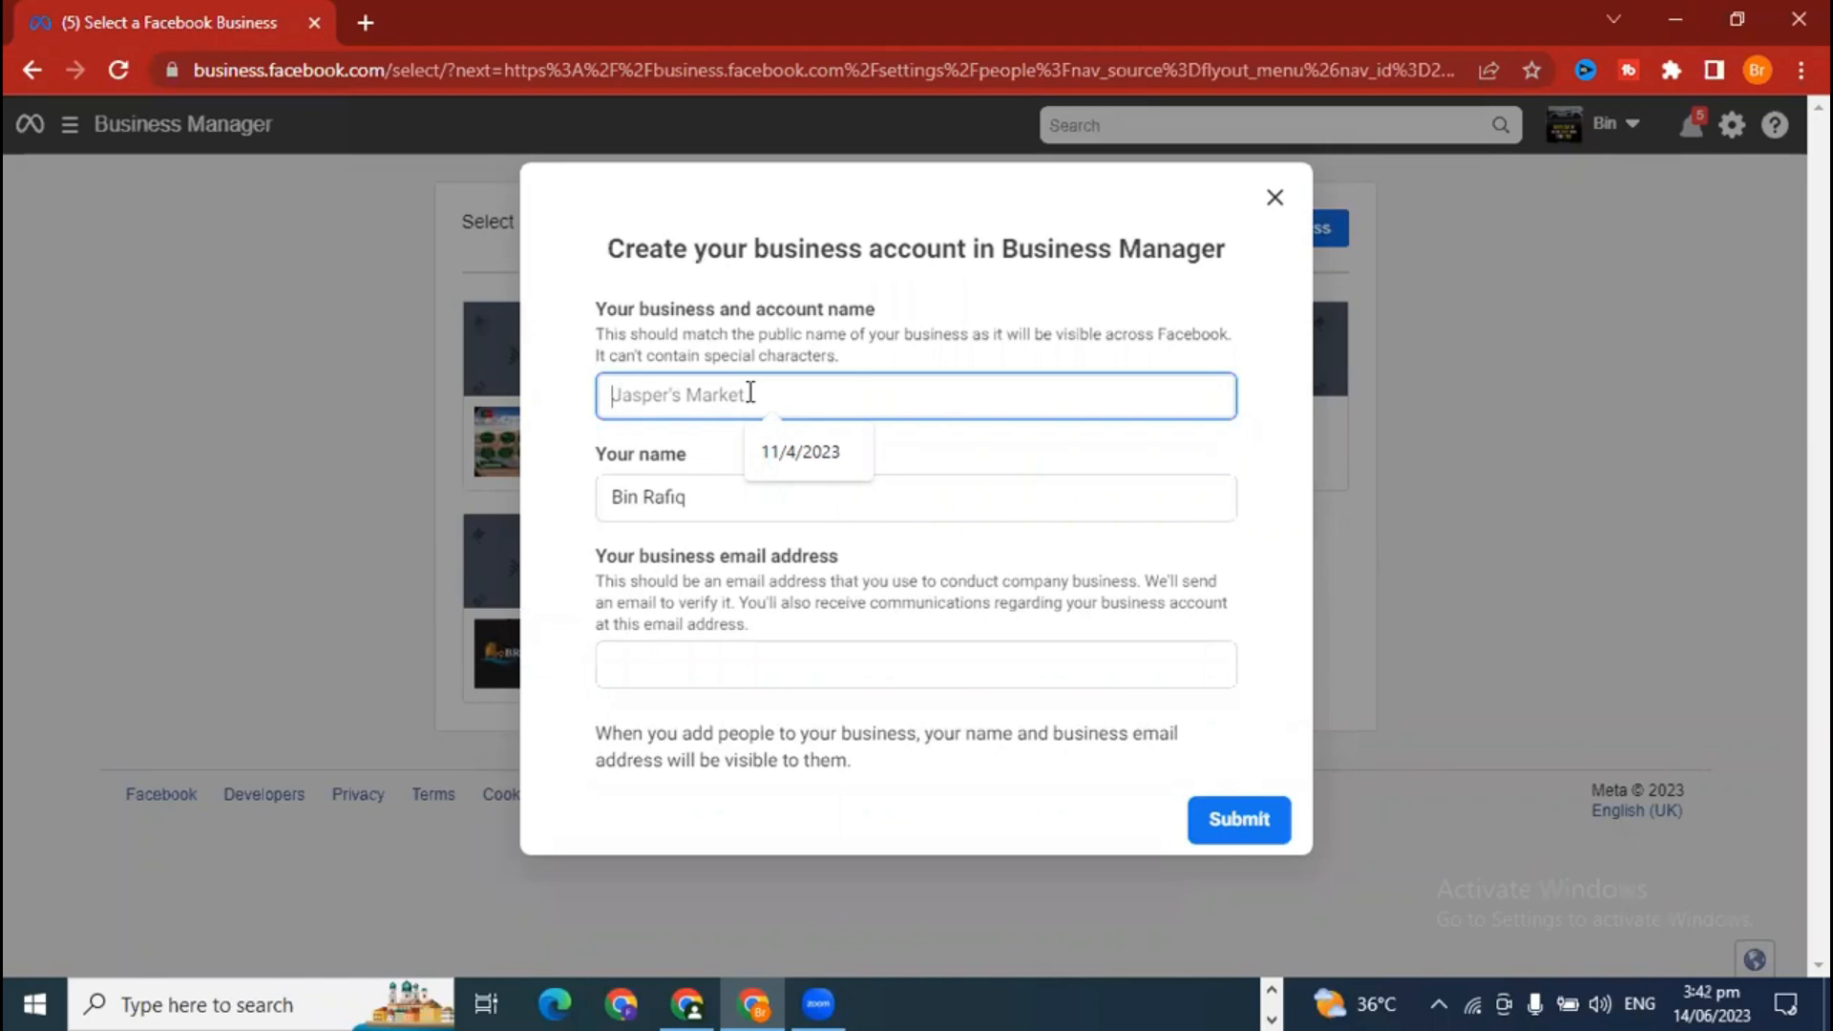
{"action": "type", "text": "Zaman Marketing"}
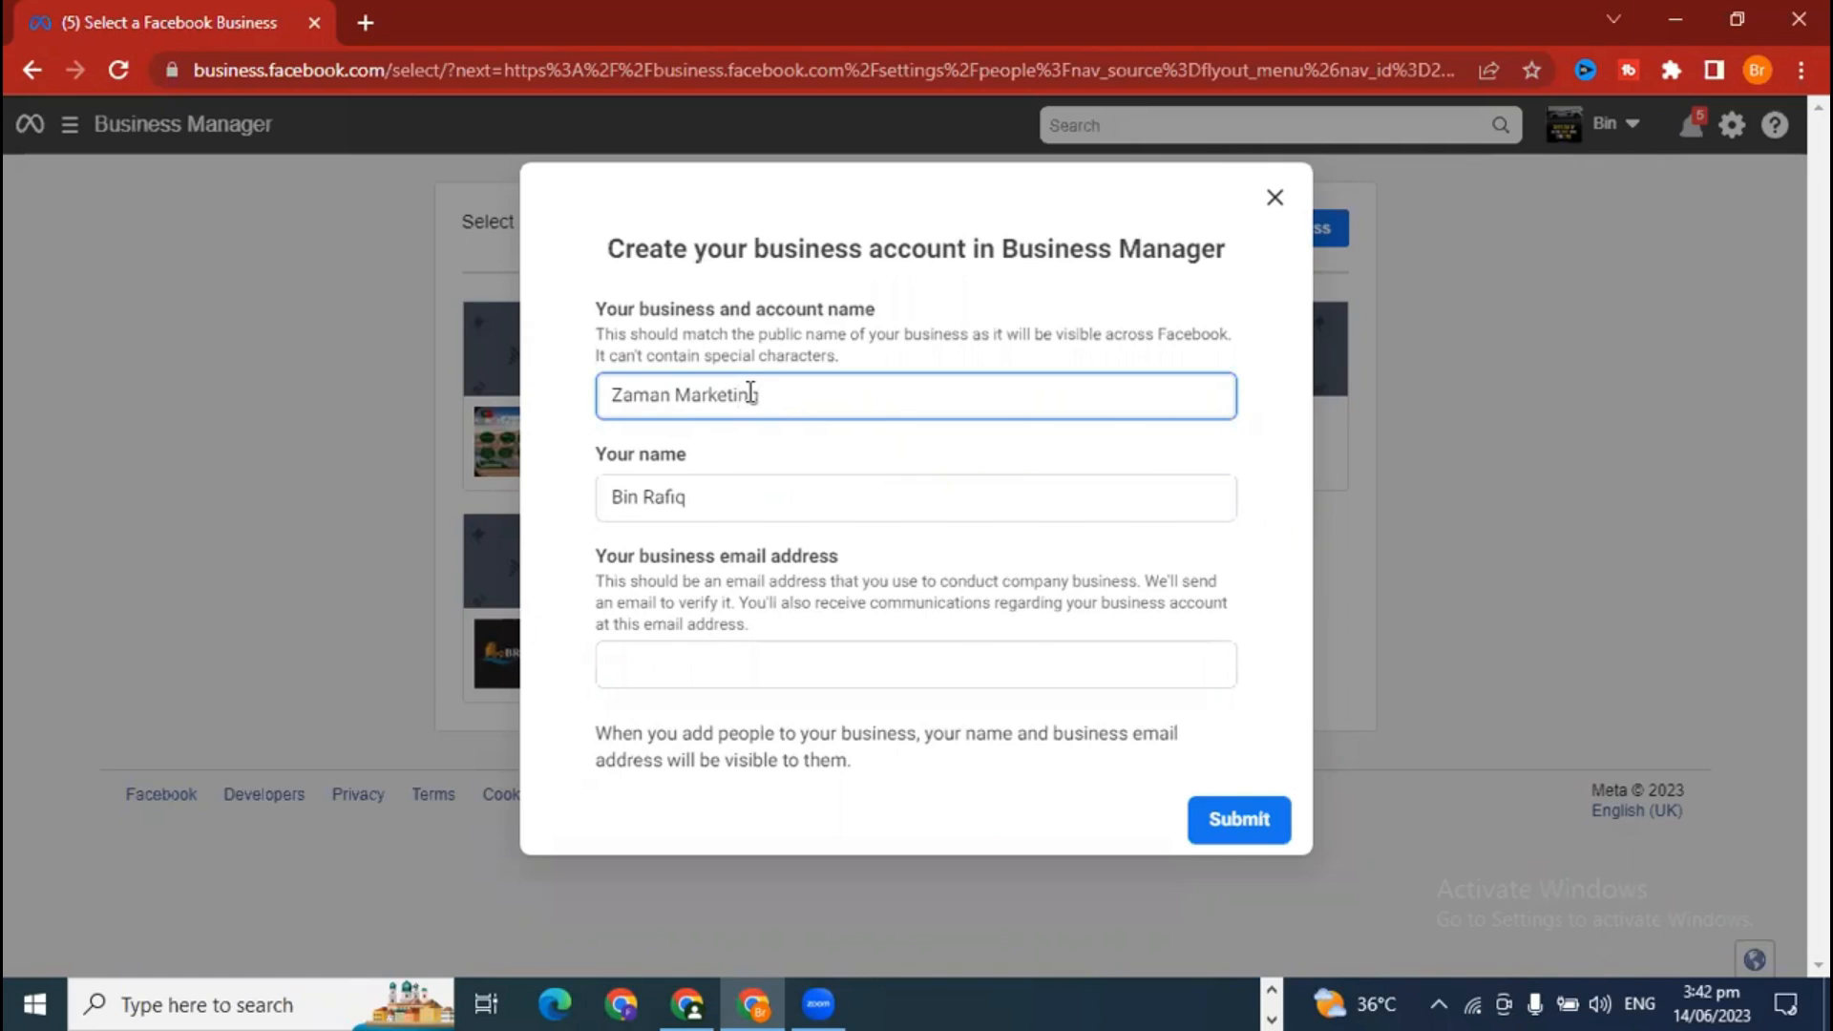
{"action": "left_click", "coordinate": [710, 501]}
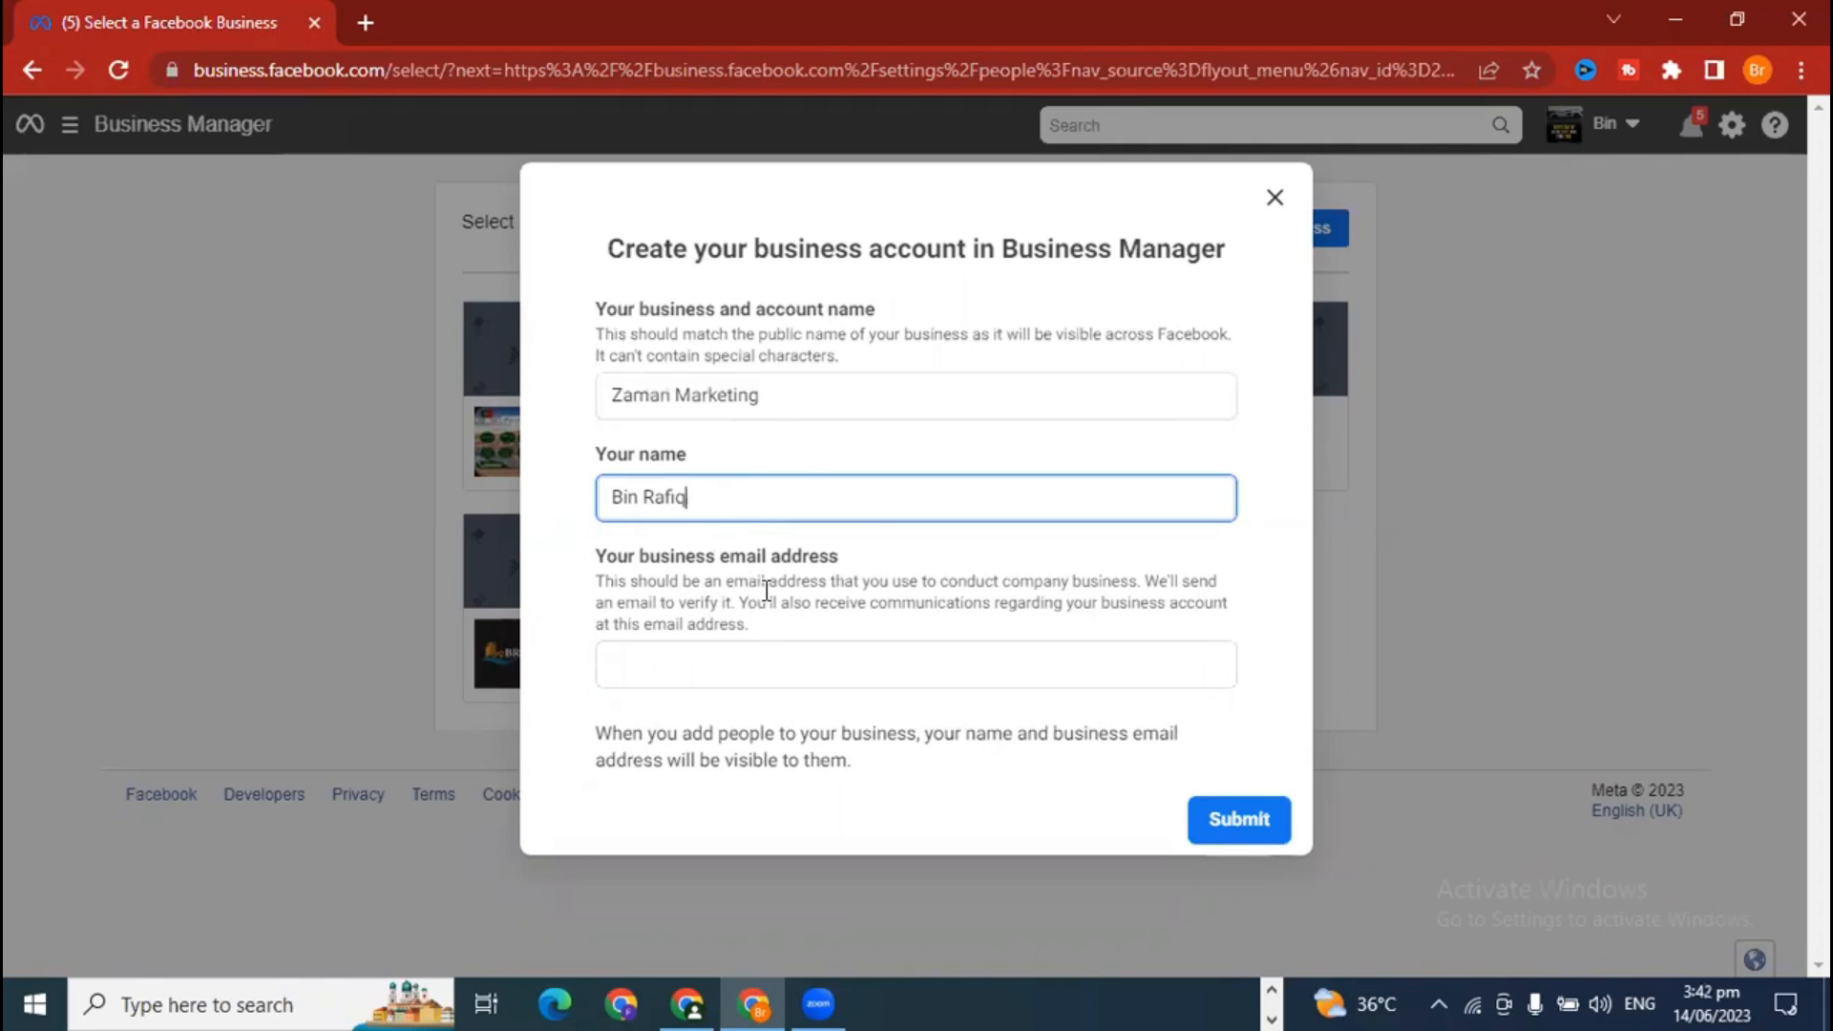
{"action": "left_click", "coordinate": [729, 668]}
{"action": "left_click_drag", "start_coordinate": [594, 558], "coordinate": [848, 570]}
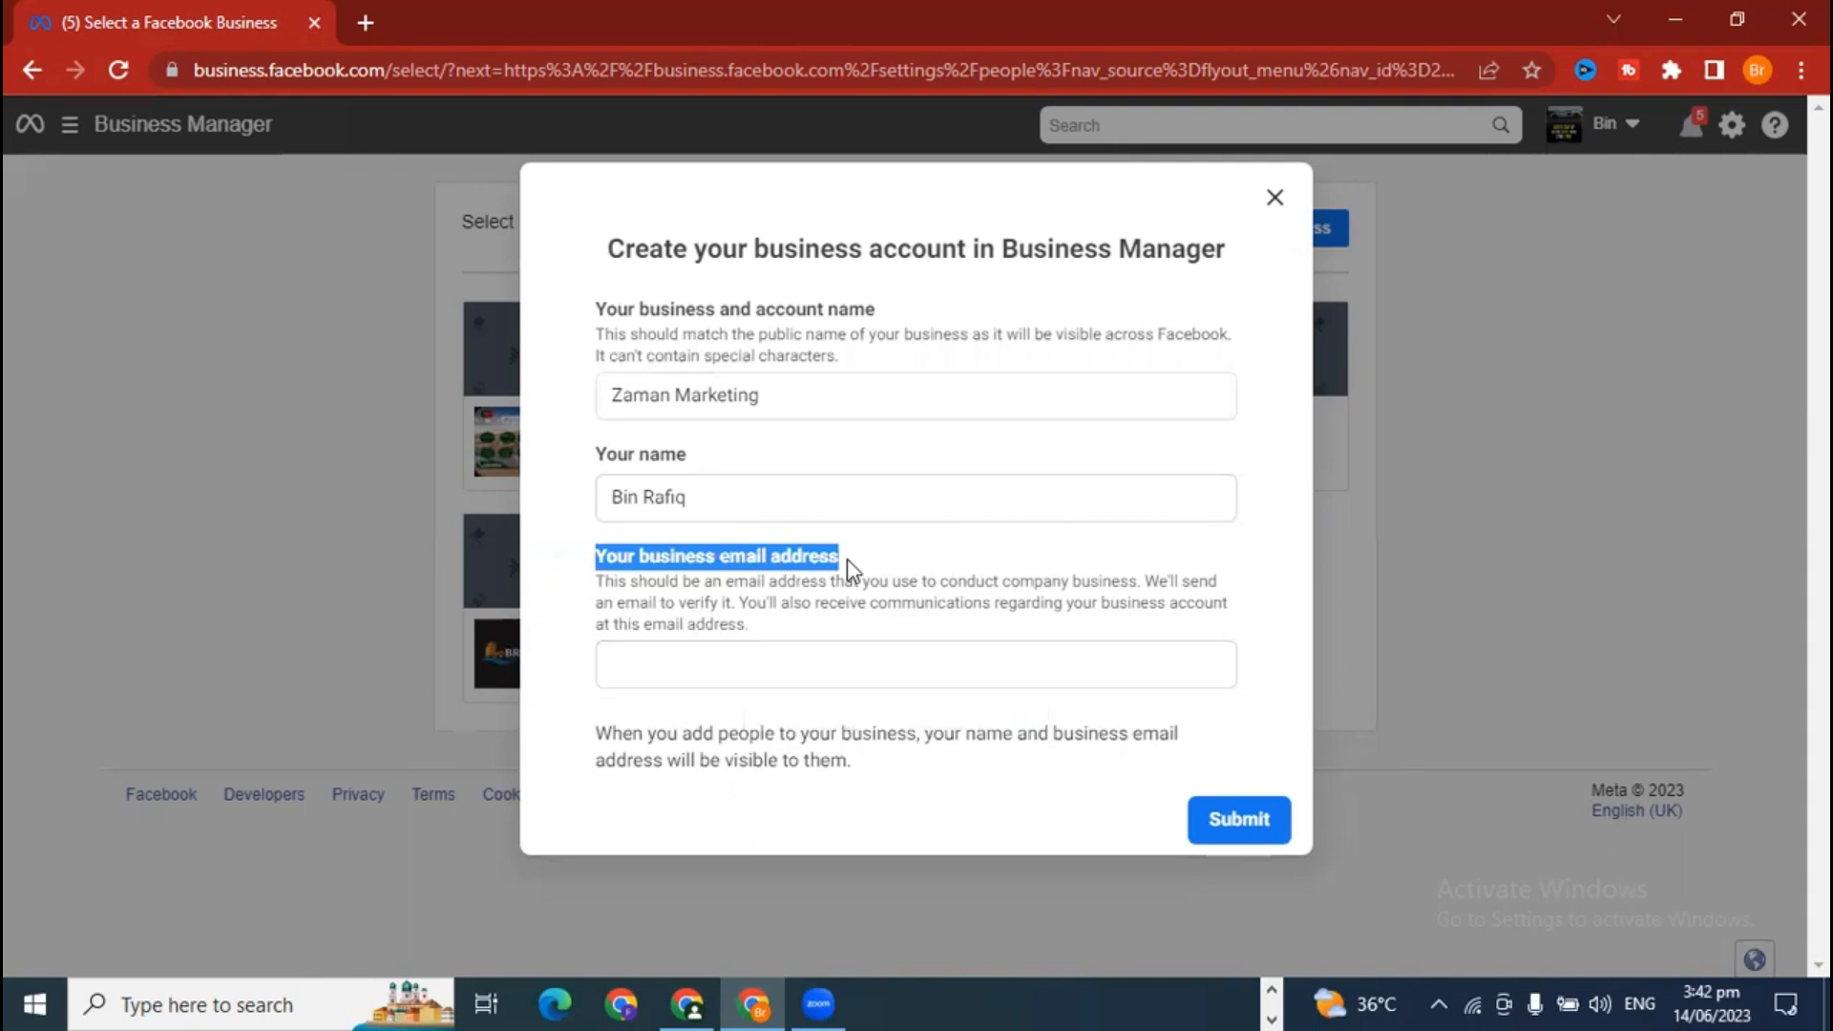
{"action": "left_click", "coordinate": [792, 663]}
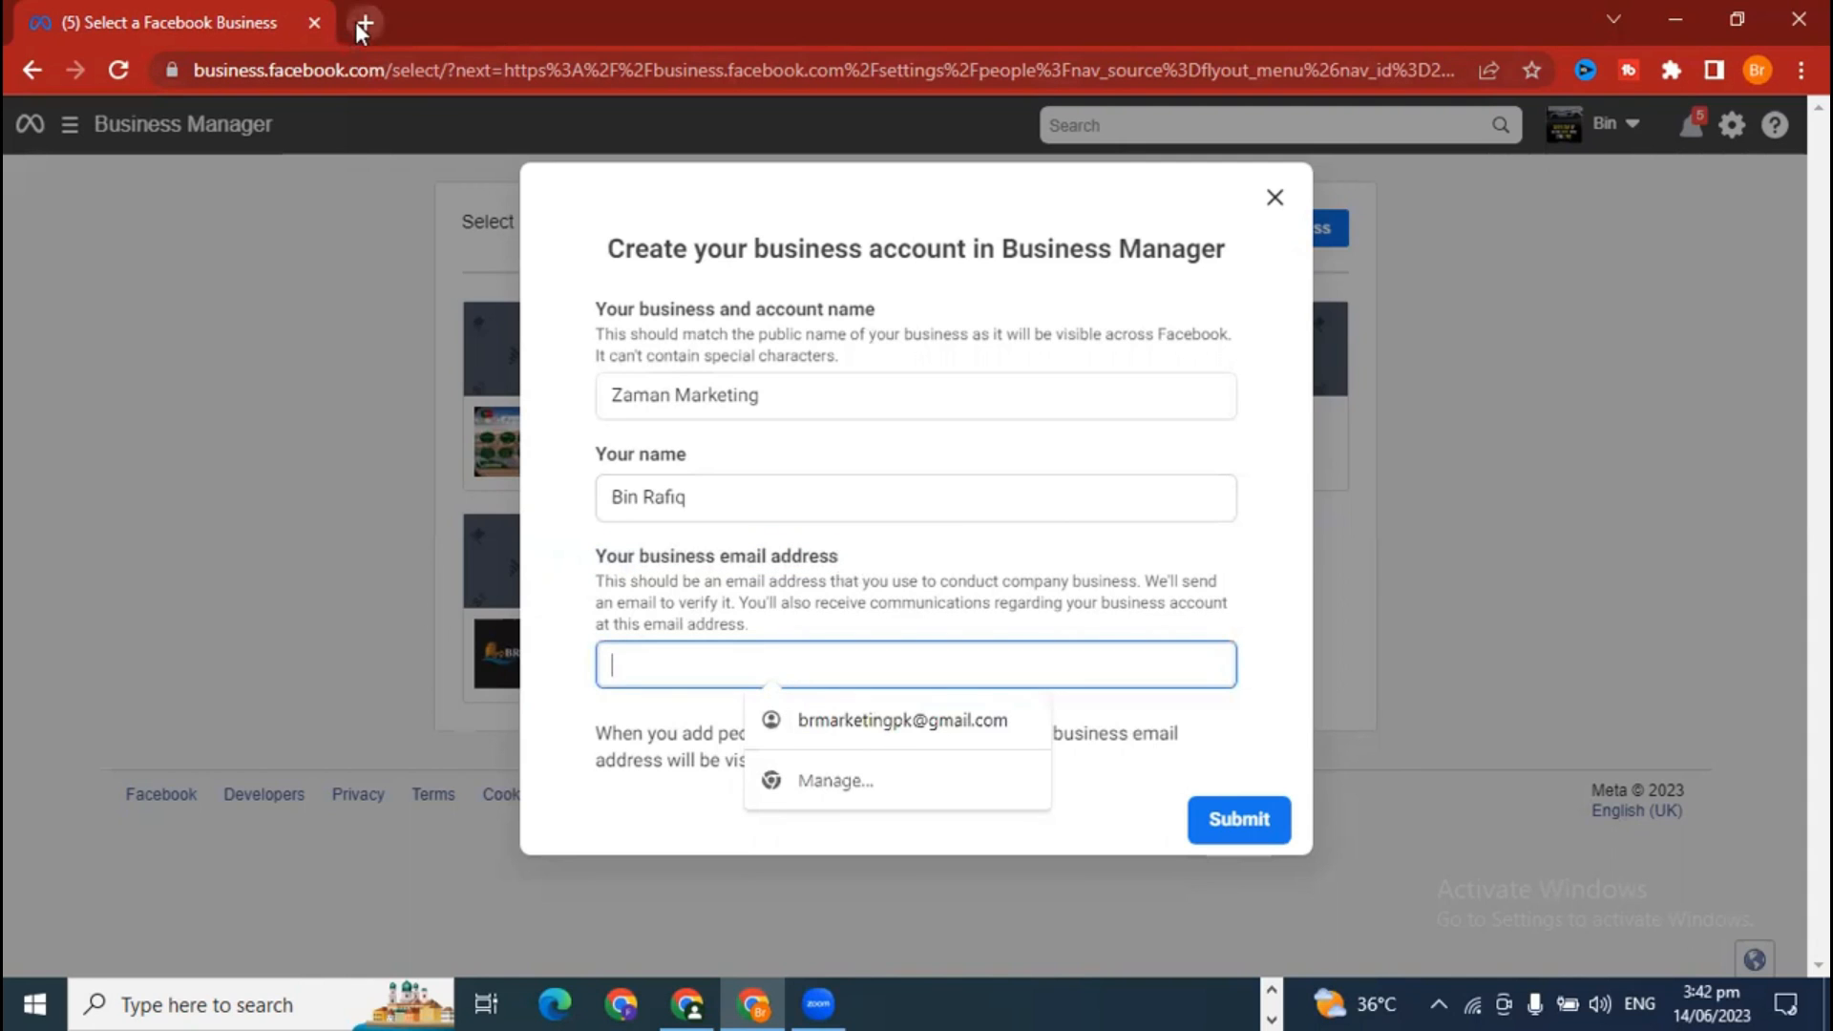
{"action": "left_click", "coordinate": [907, 724]}
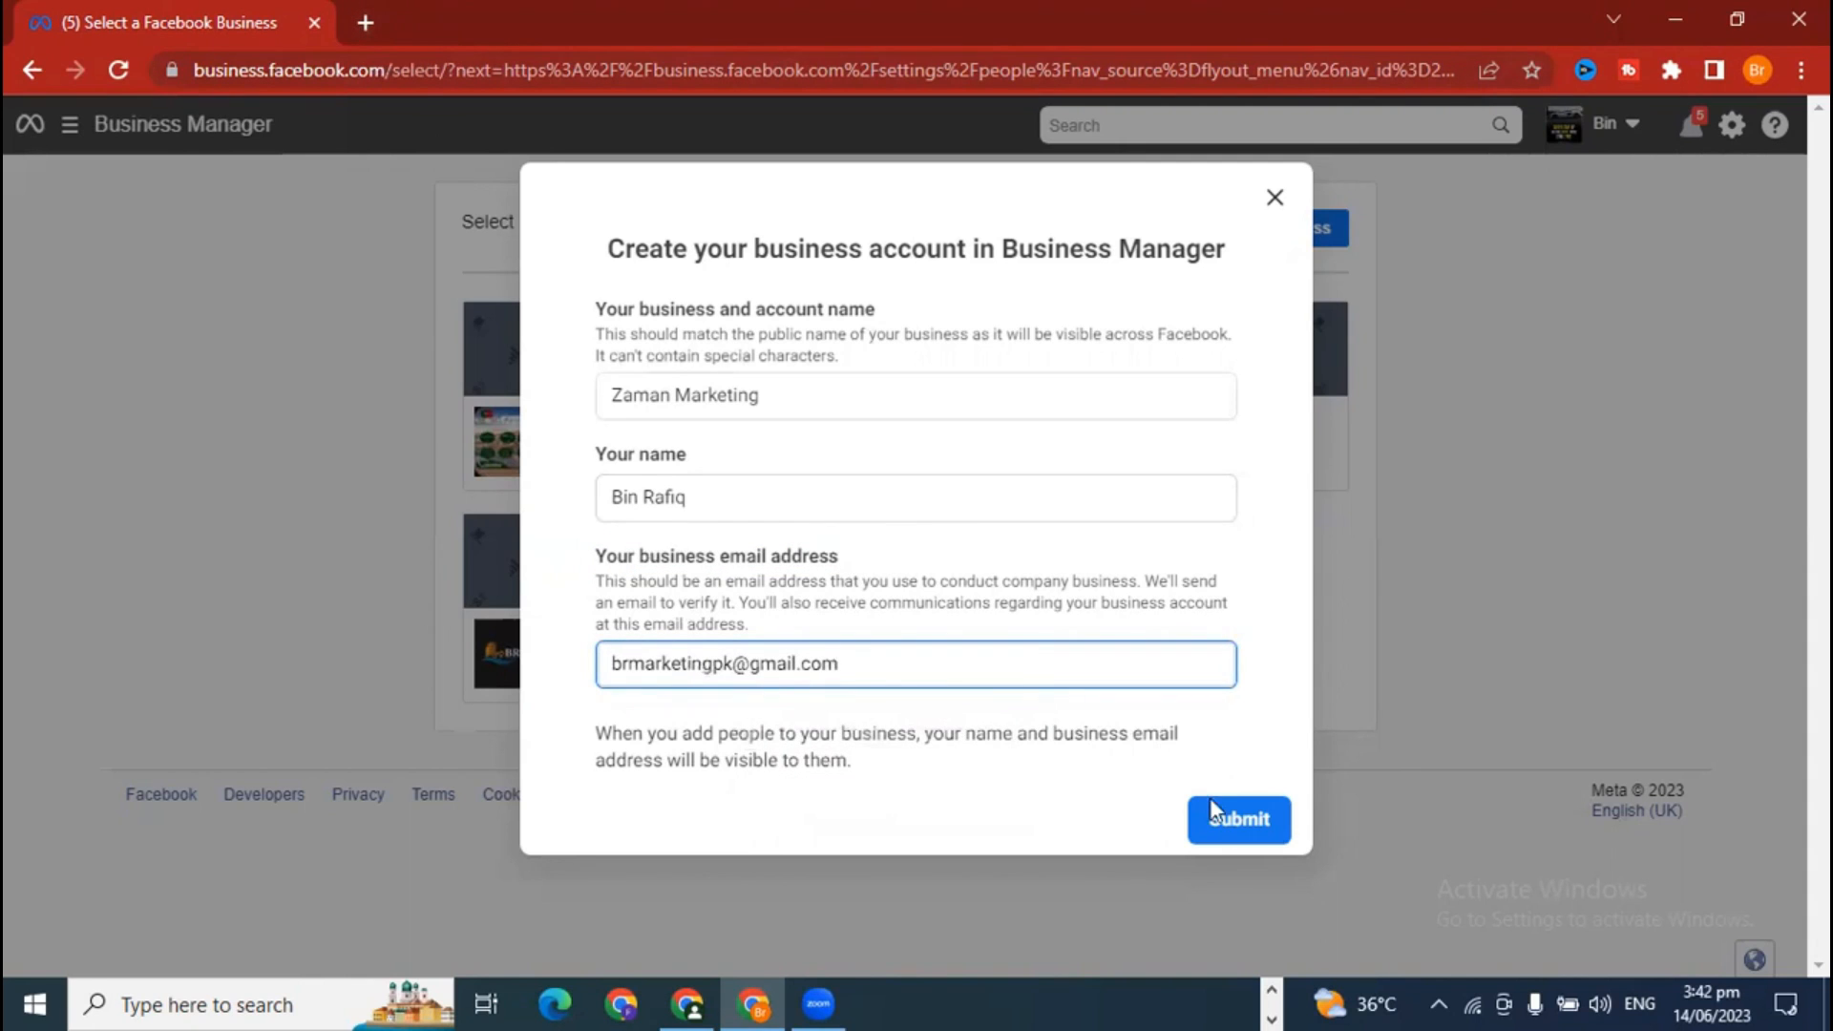
{"action": "left_click", "coordinate": [1241, 819]}
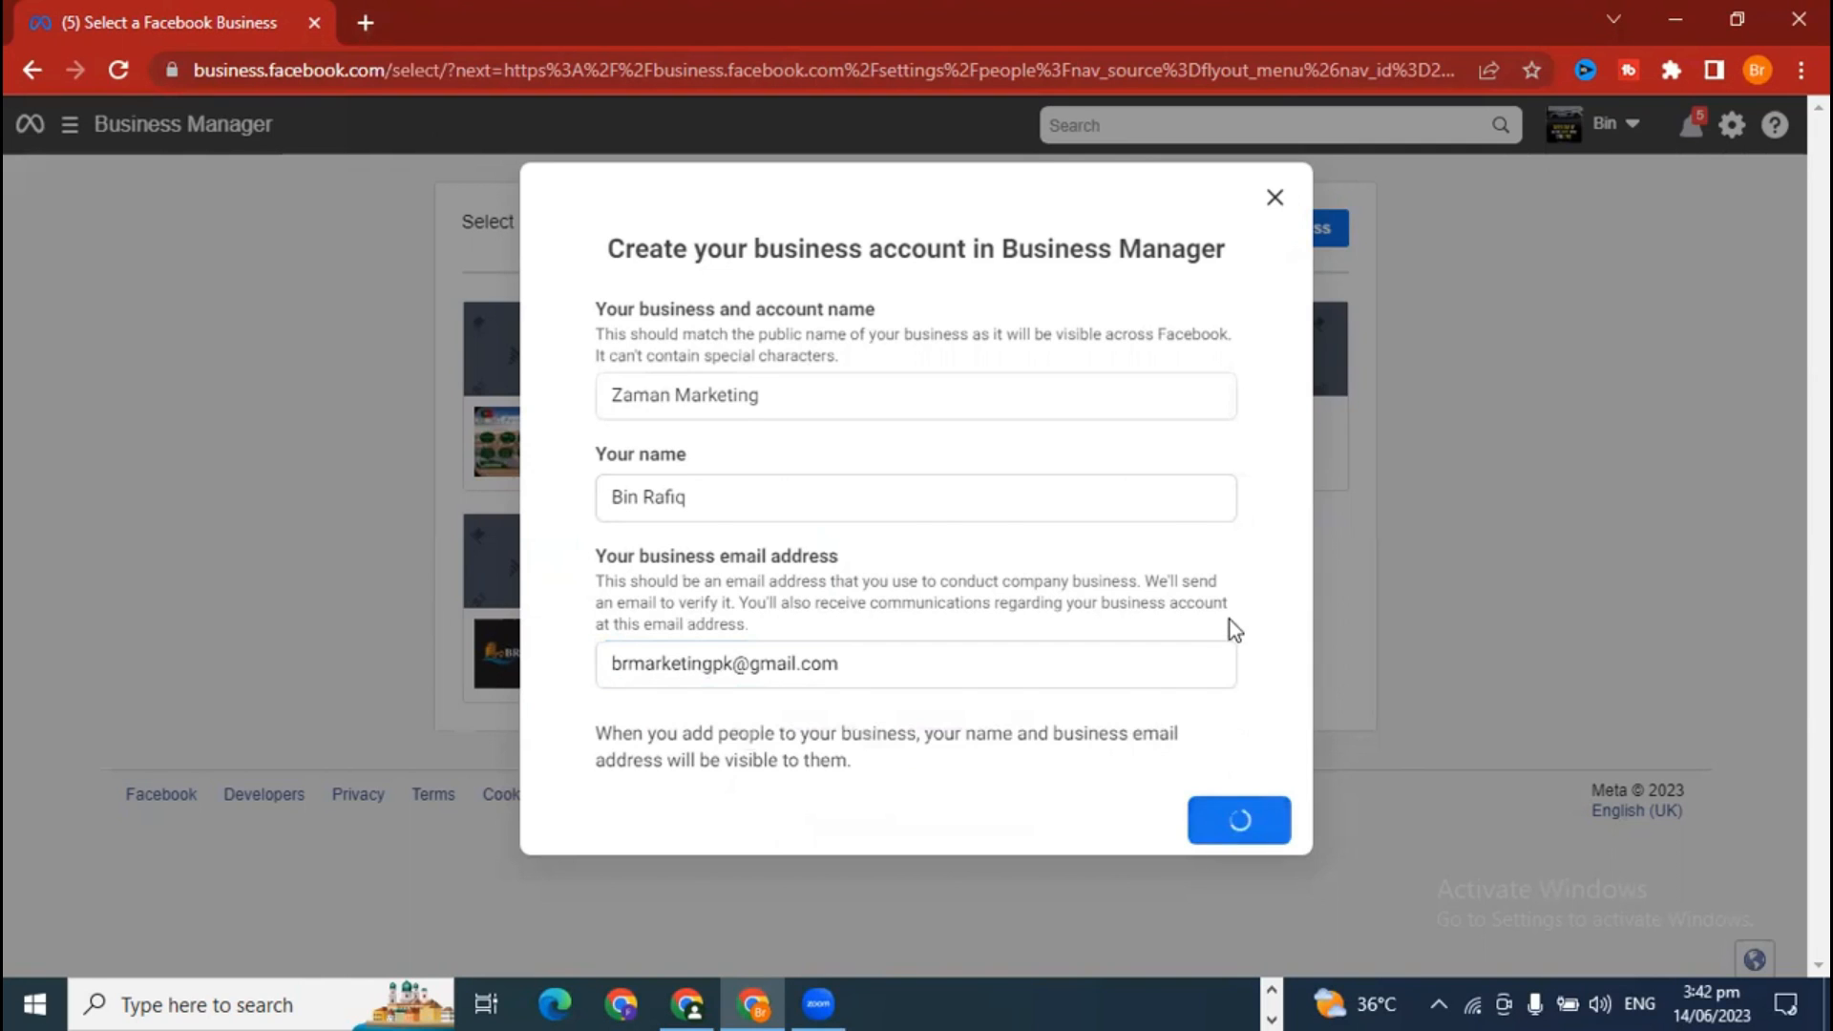
Step: Review the Unable to Create Account error message below the form
{"action": "scroll", "coordinate": [1234, 676], "scroll_direction": "down", "scroll_amount": 1}
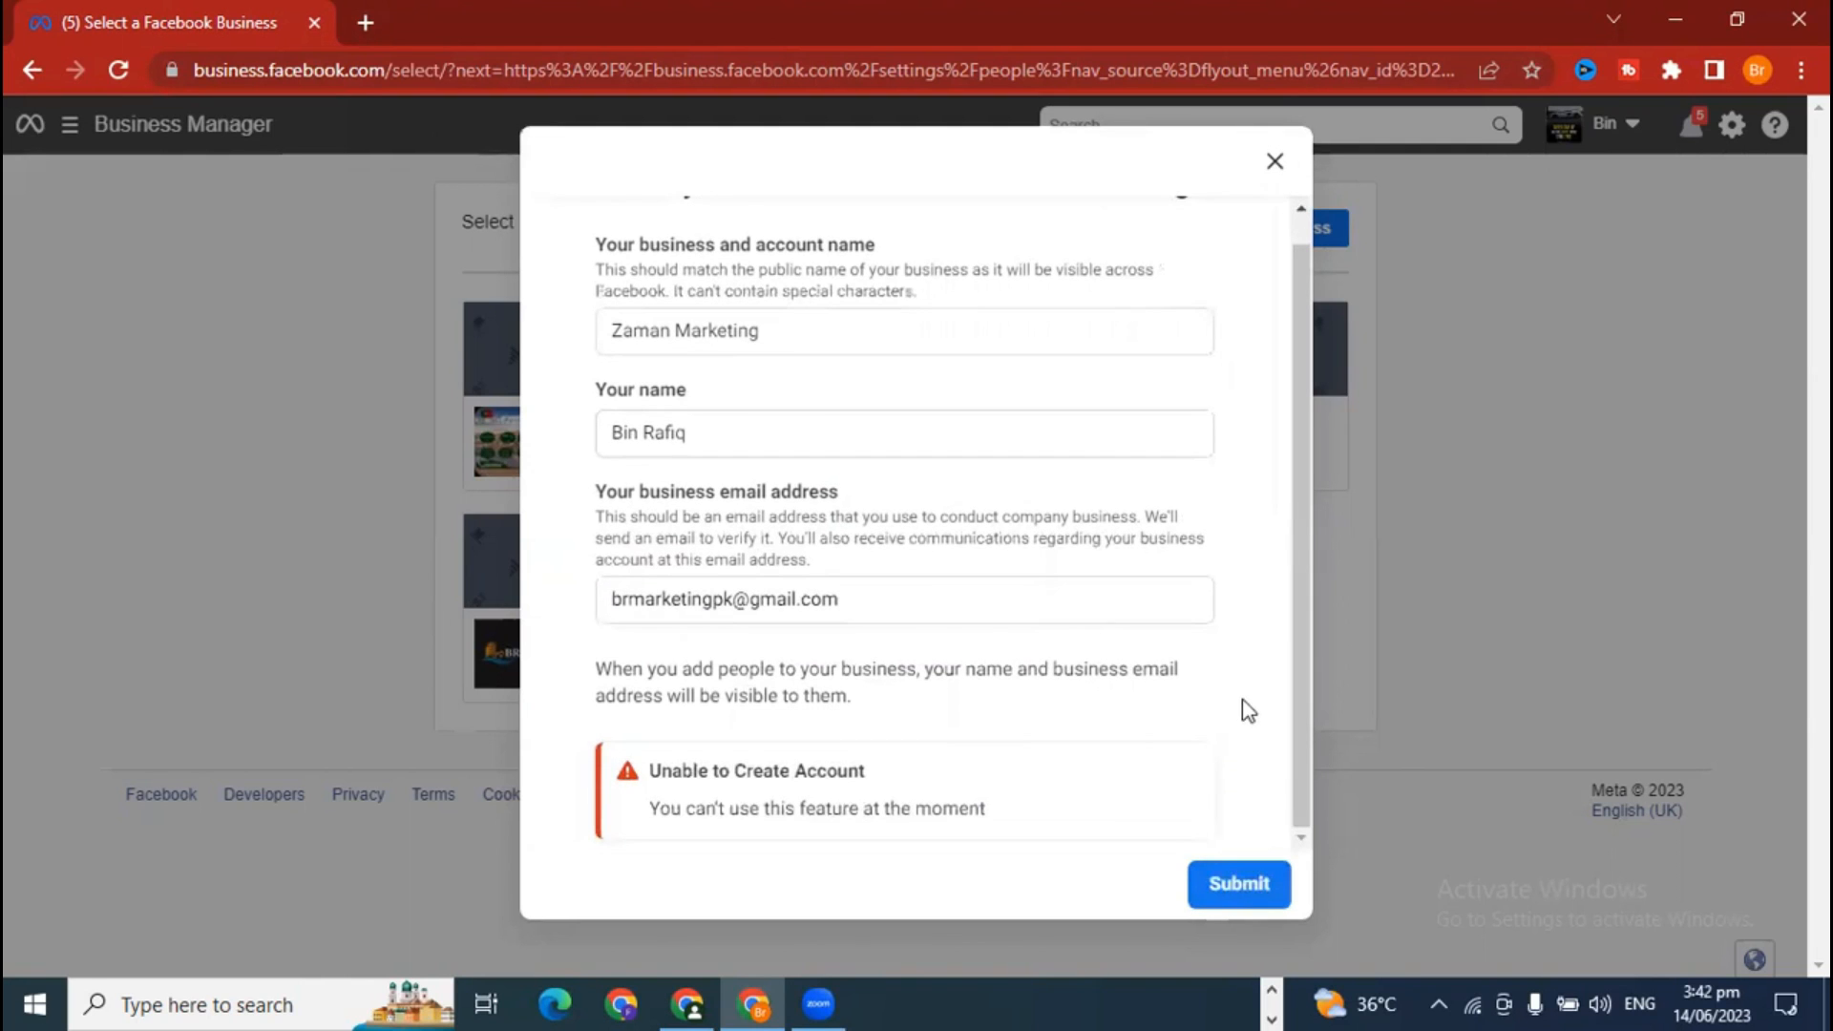
{"action": "left_click_drag", "start_coordinate": [658, 808], "coordinate": [989, 823]}
{"action": "left_click", "coordinate": [989, 823]}
{"action": "scroll", "coordinate": [990, 823], "scroll_direction": "up", "scroll_amount": 1}
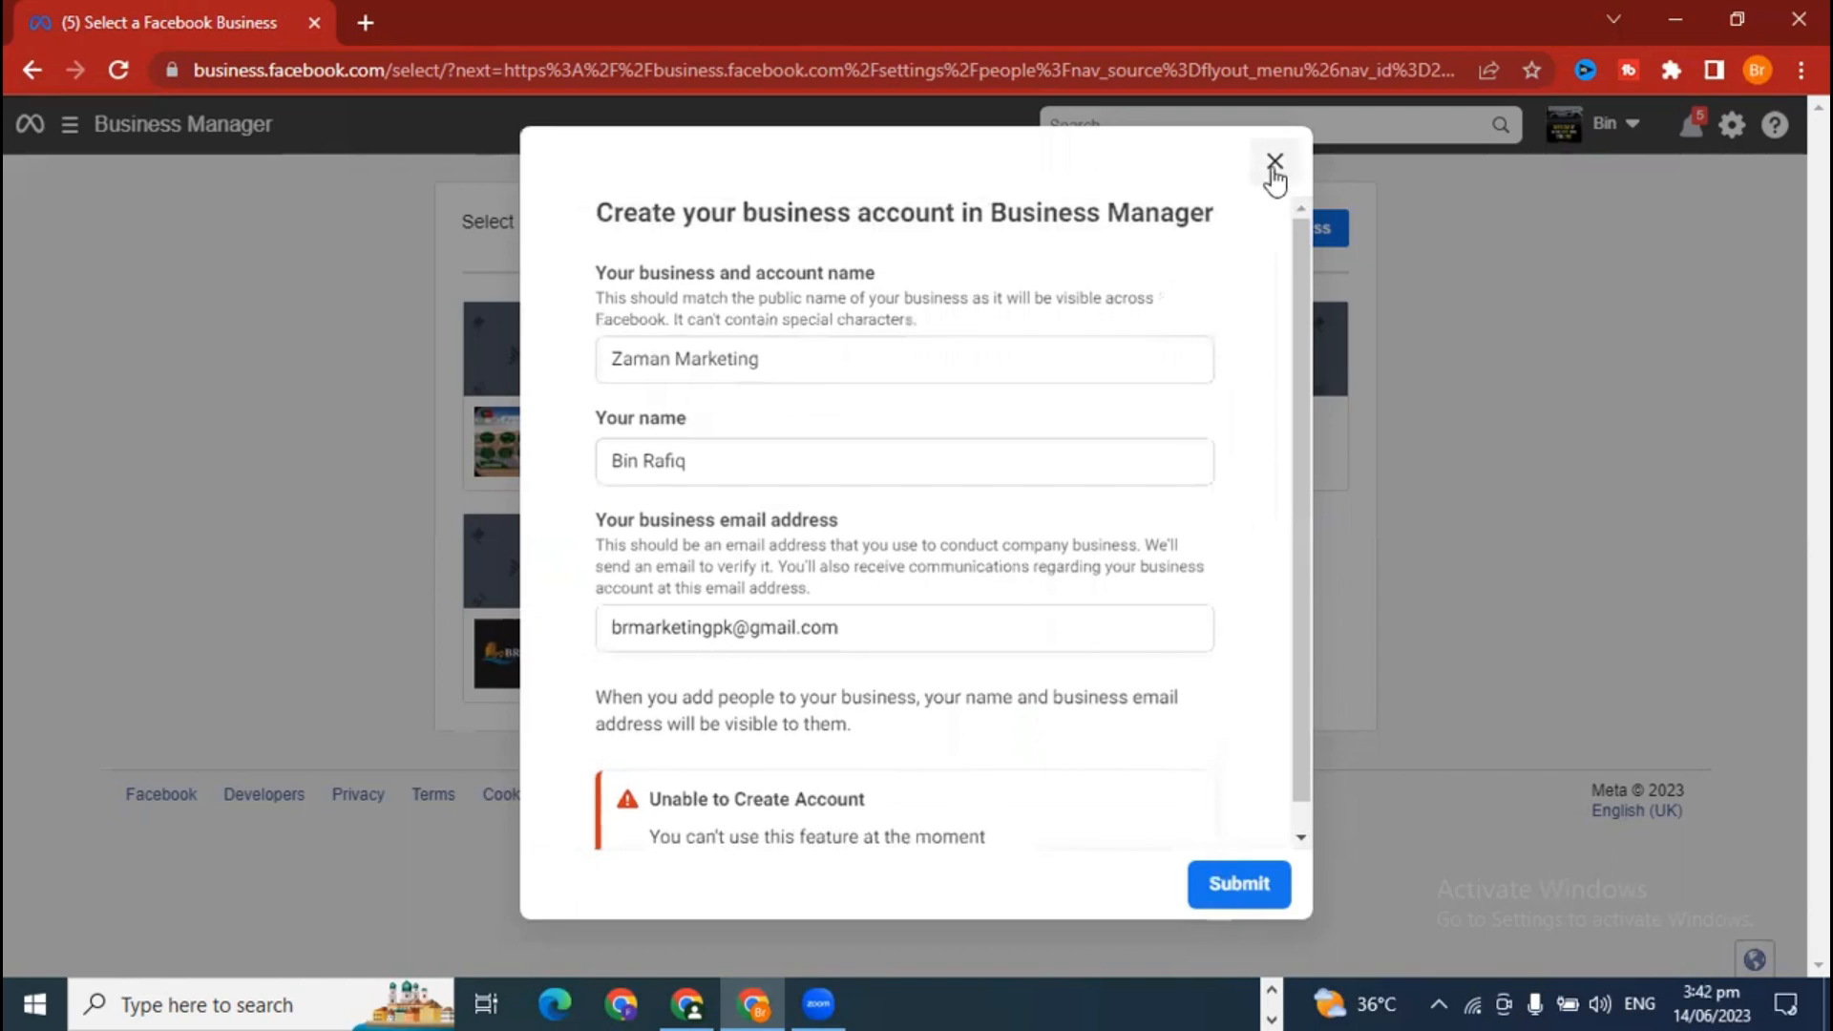
{"action": "scroll", "coordinate": [1146, 709], "scroll_direction": "down", "scroll_amount": 1}
{"action": "scroll", "coordinate": [1141, 712], "scroll_direction": "up", "scroll_amount": 1}
Step: Close the failed form and open KN Digital Marketing's business settings in the first window
{"action": "left_click", "coordinate": [1273, 162]}
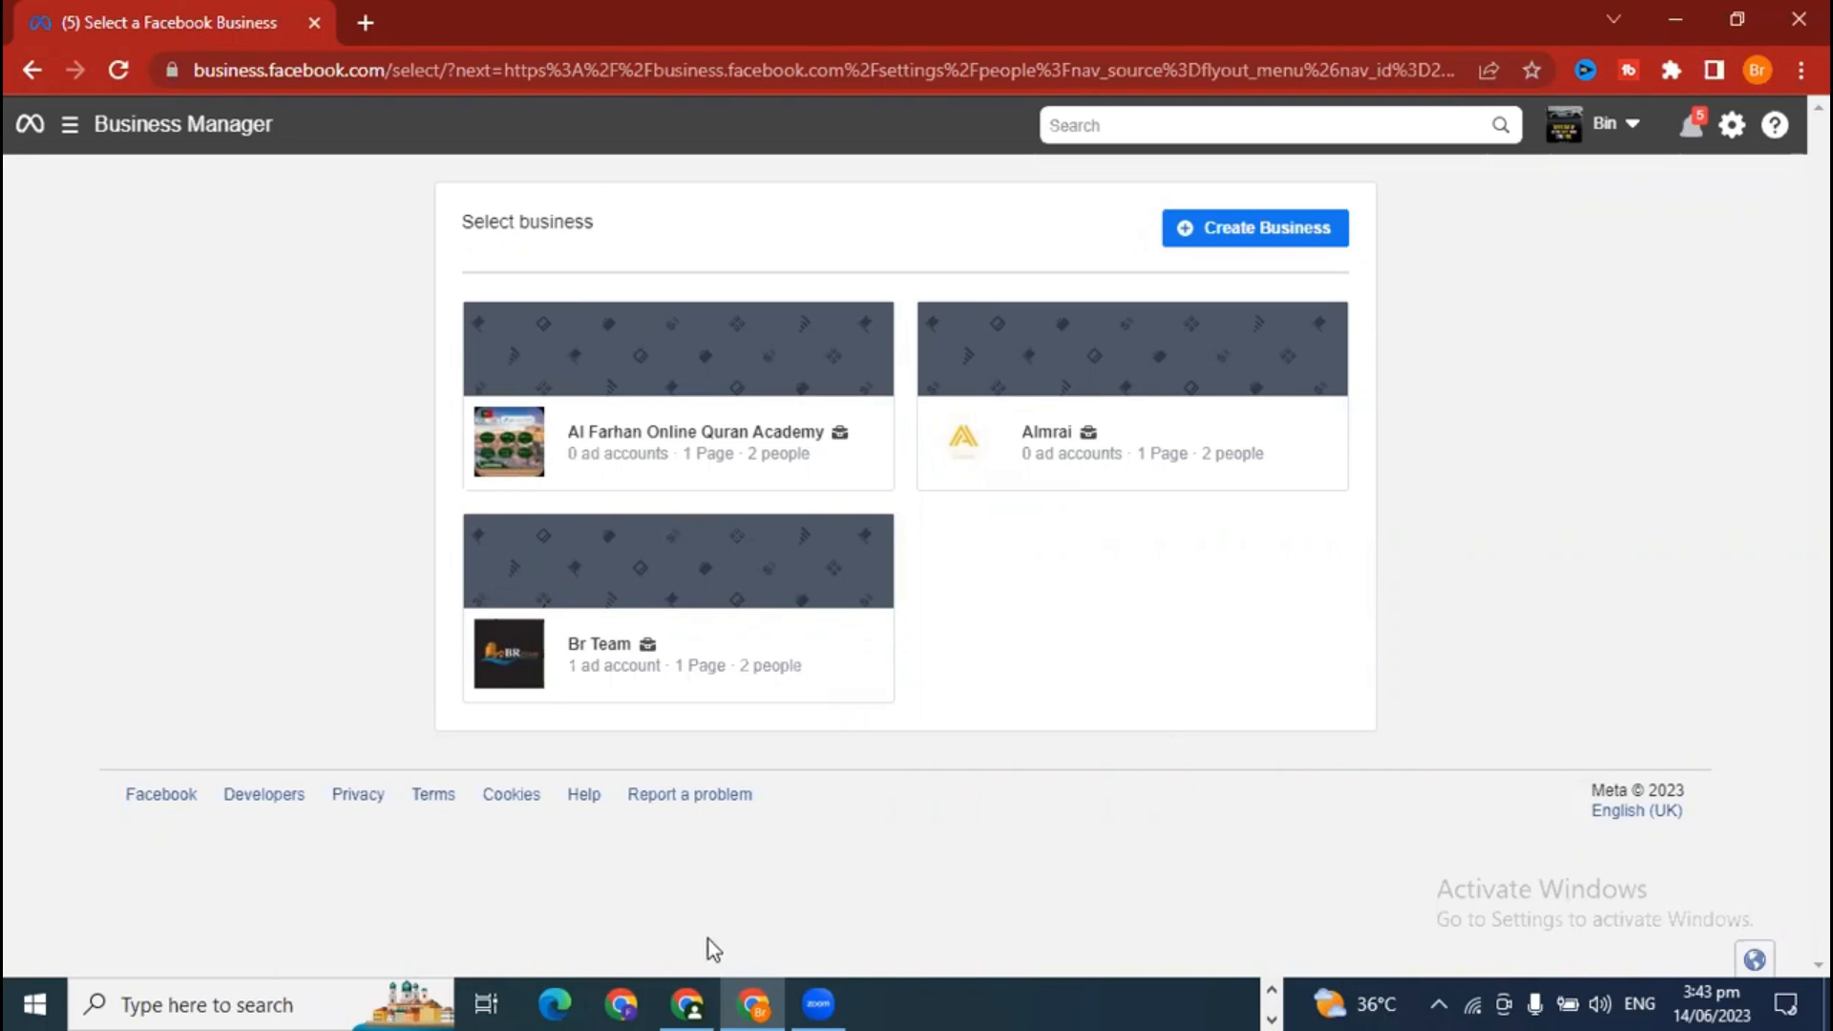
{"action": "left_click", "coordinate": [689, 1002]}
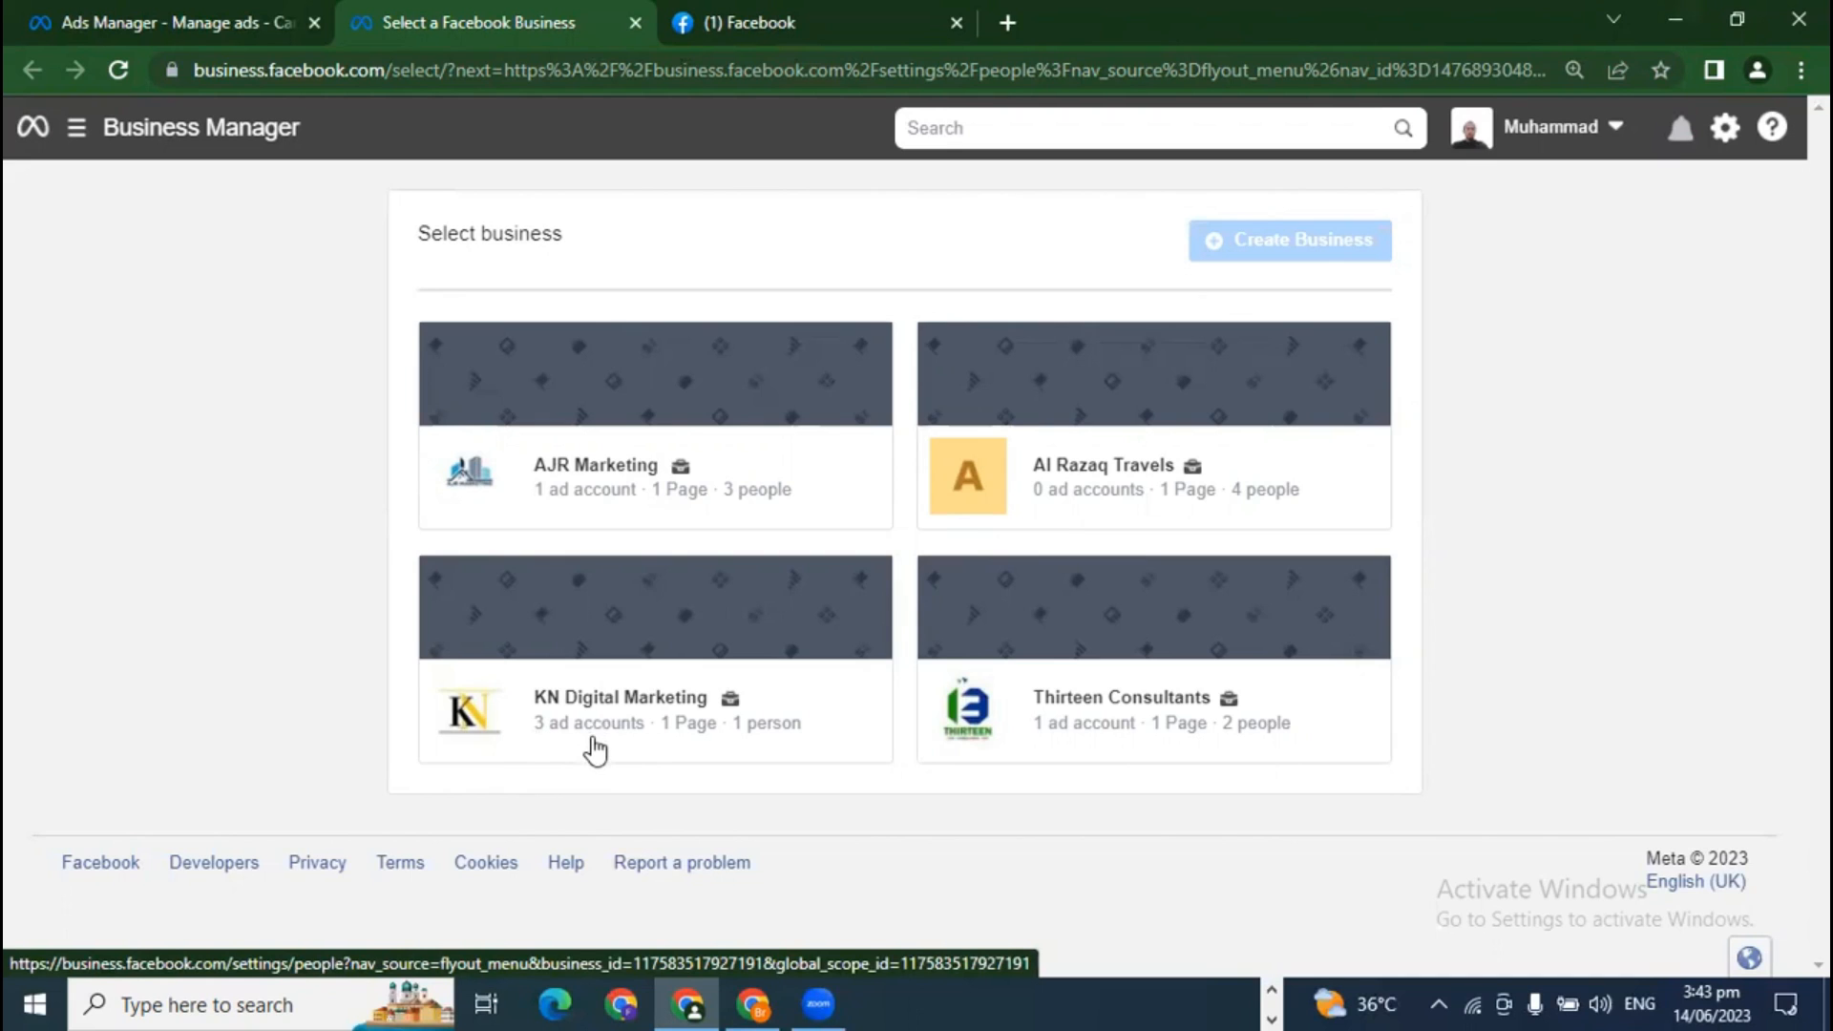
{"action": "left_click", "coordinate": [683, 654]}
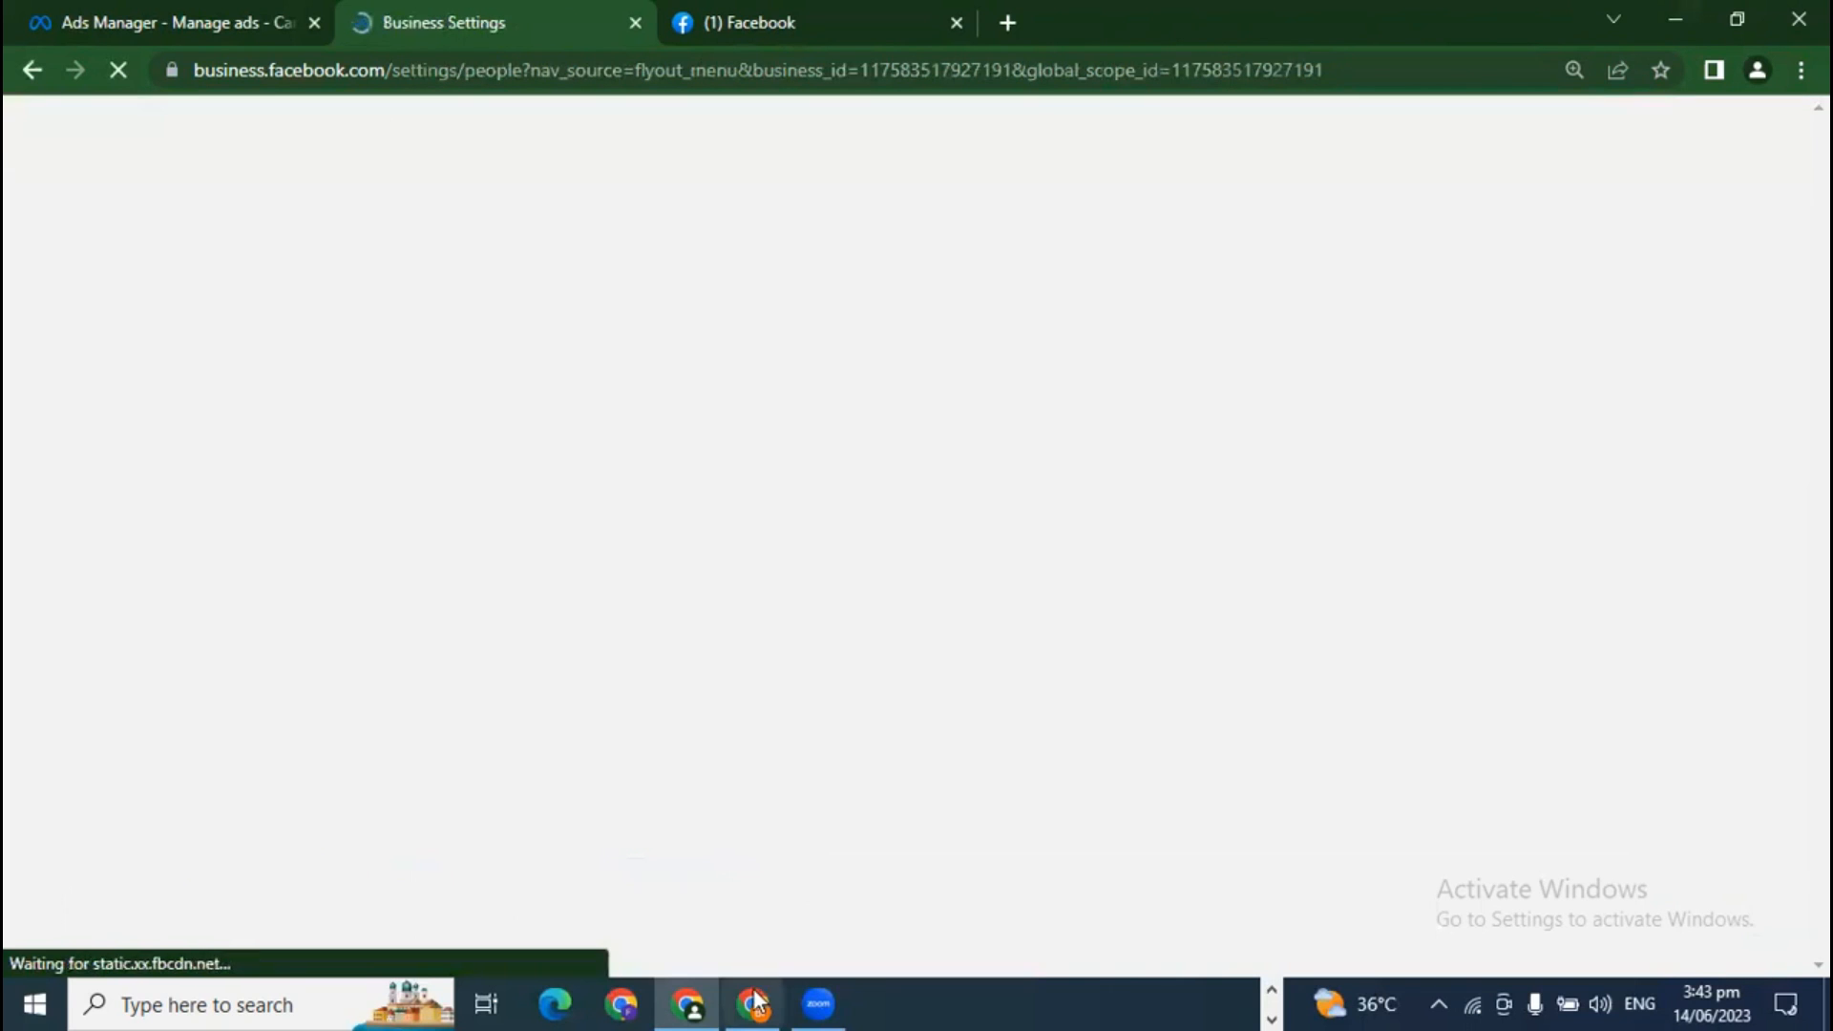
{"action": "left_click", "coordinate": [754, 1003]}
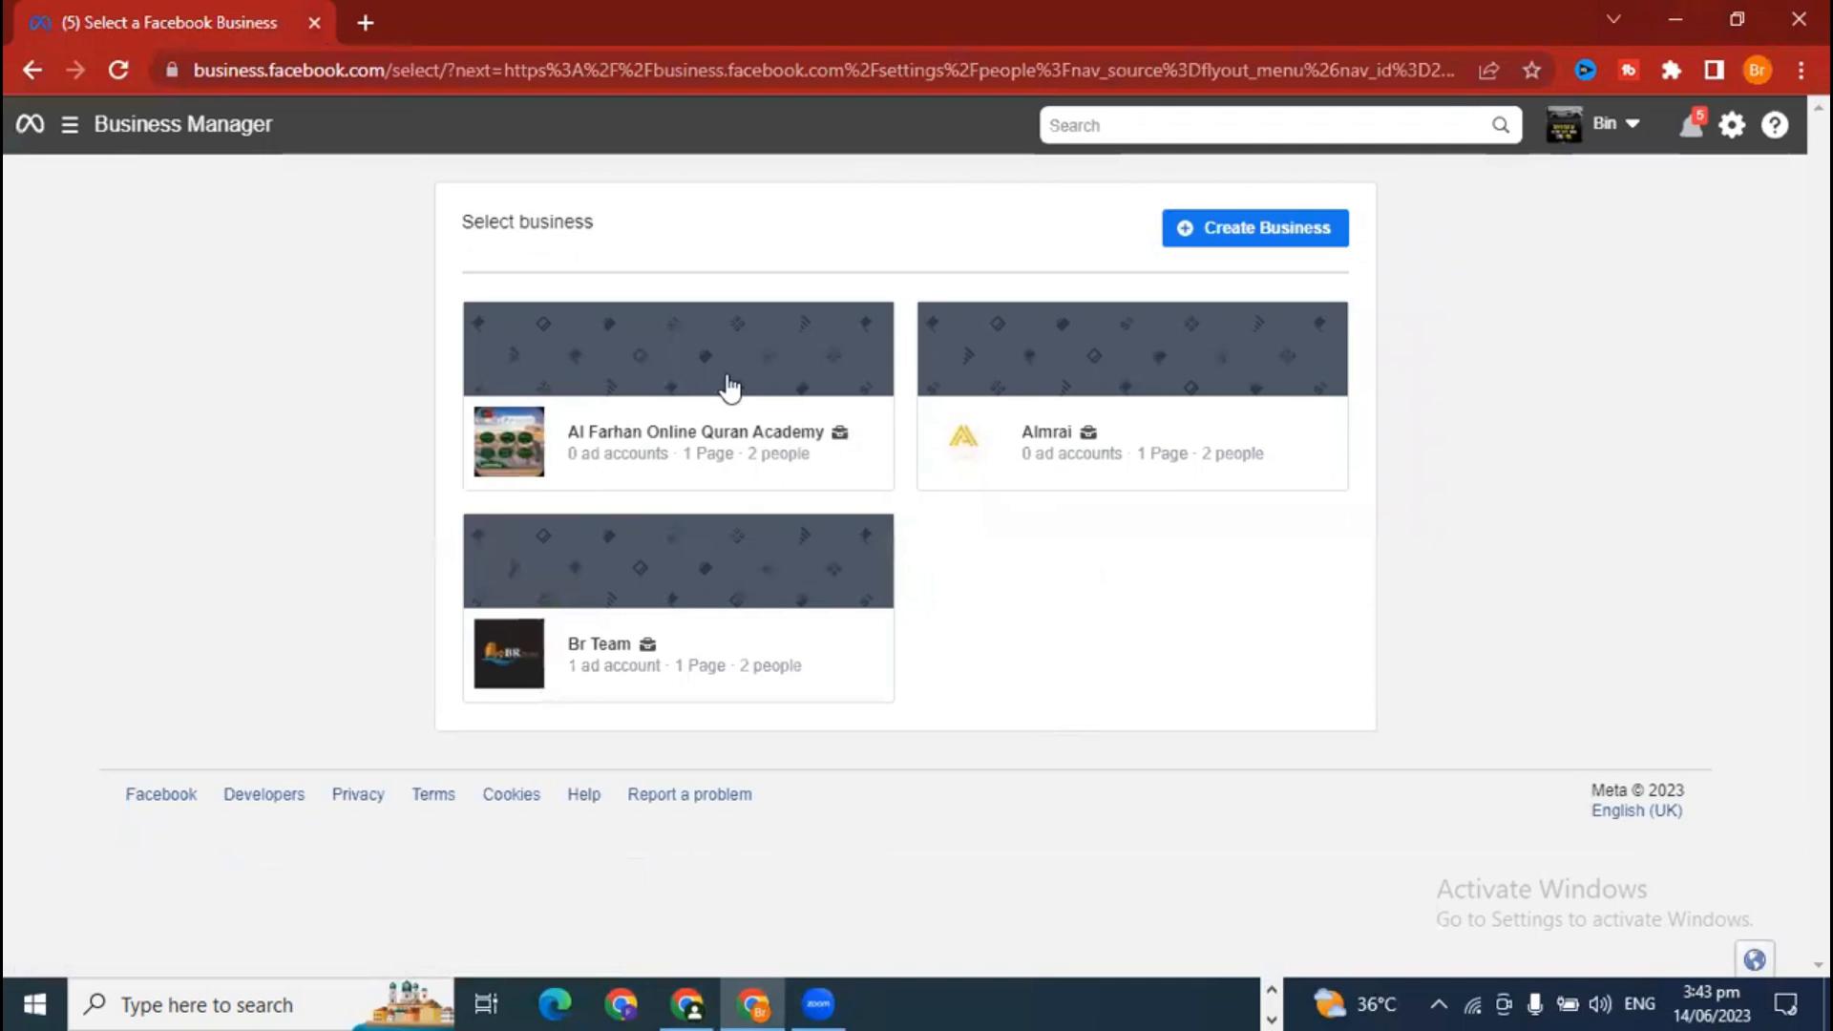
{"action": "left_click", "coordinate": [697, 391]}
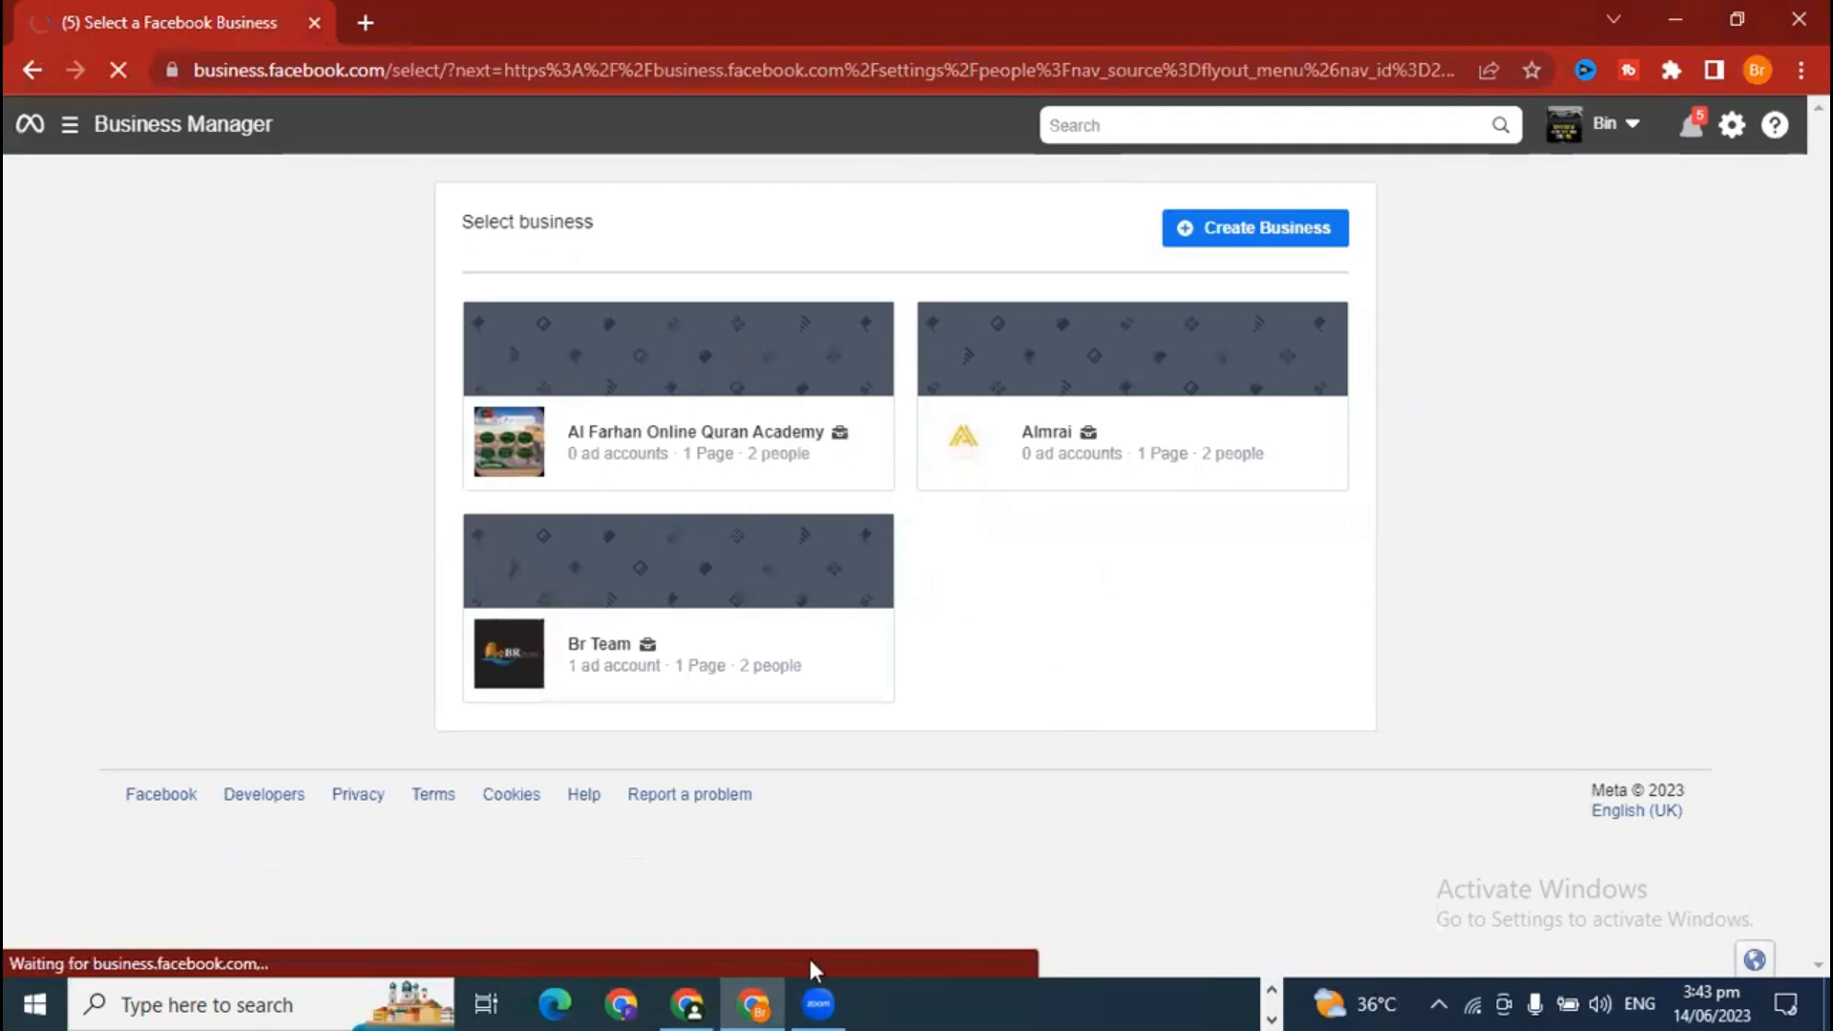
{"action": "left_click", "coordinate": [689, 1002]}
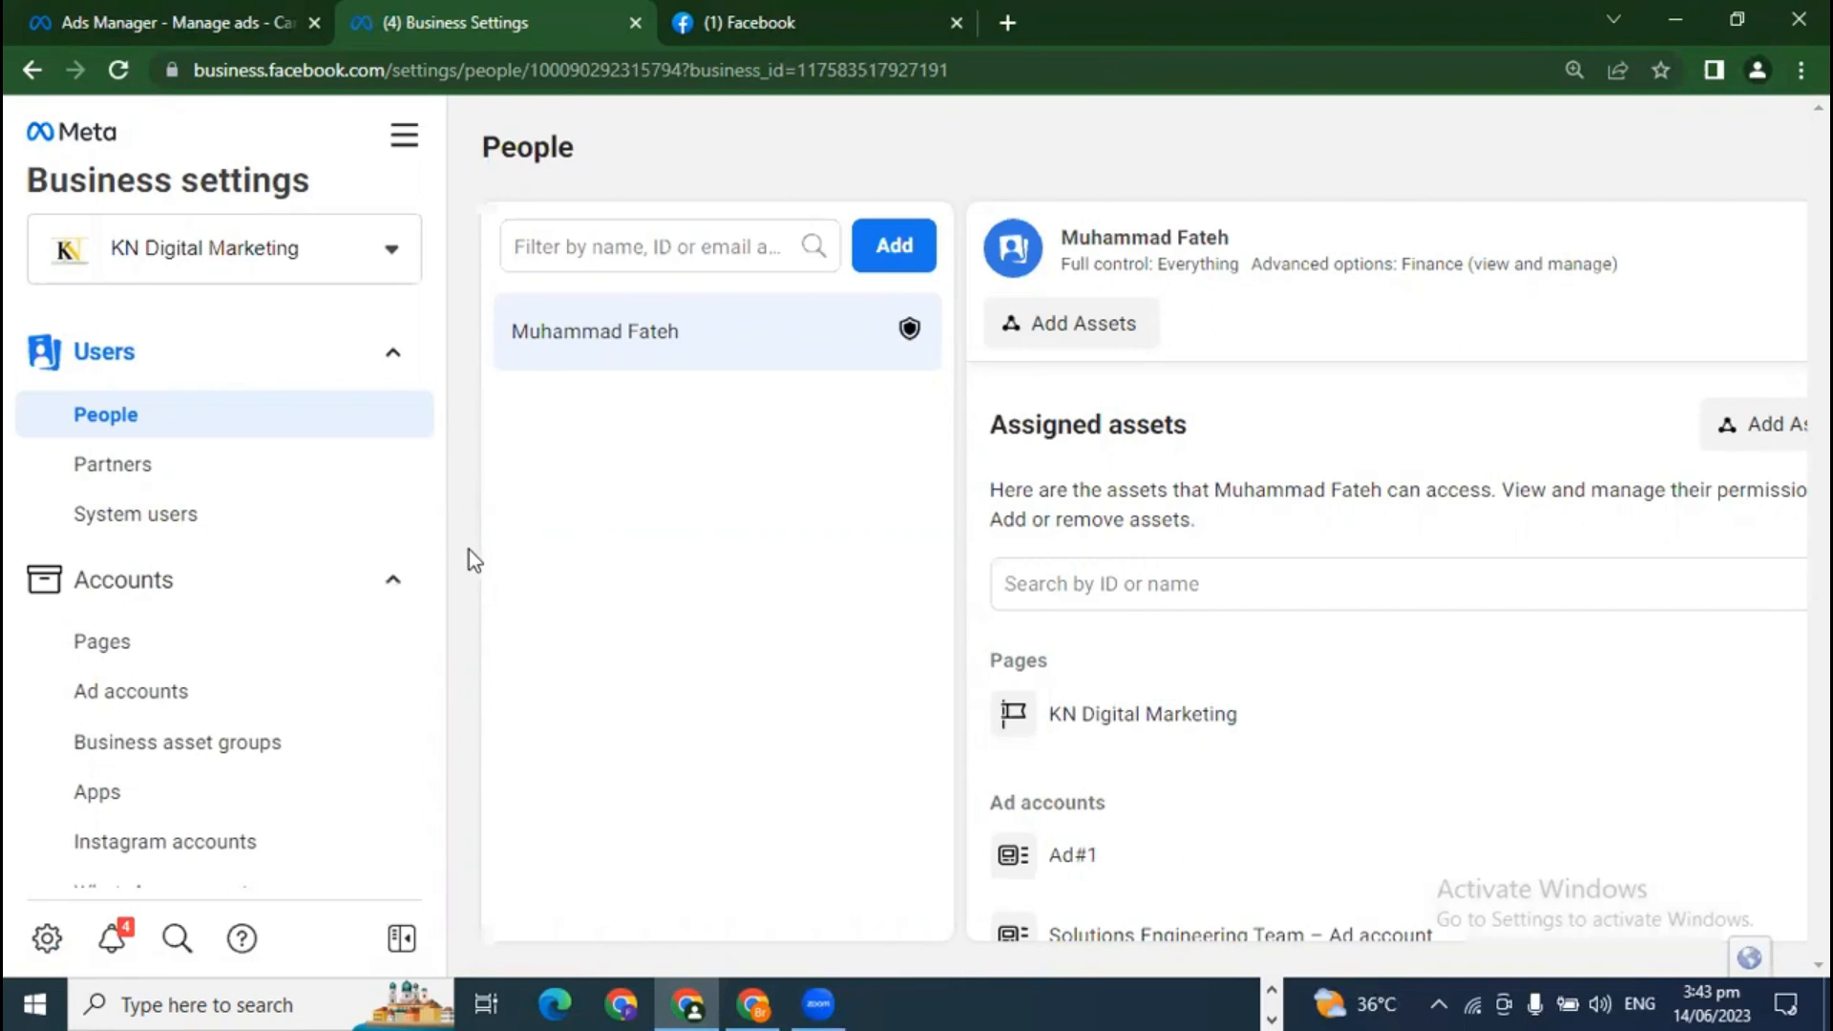
{"action": "left_click", "coordinate": [388, 272]}
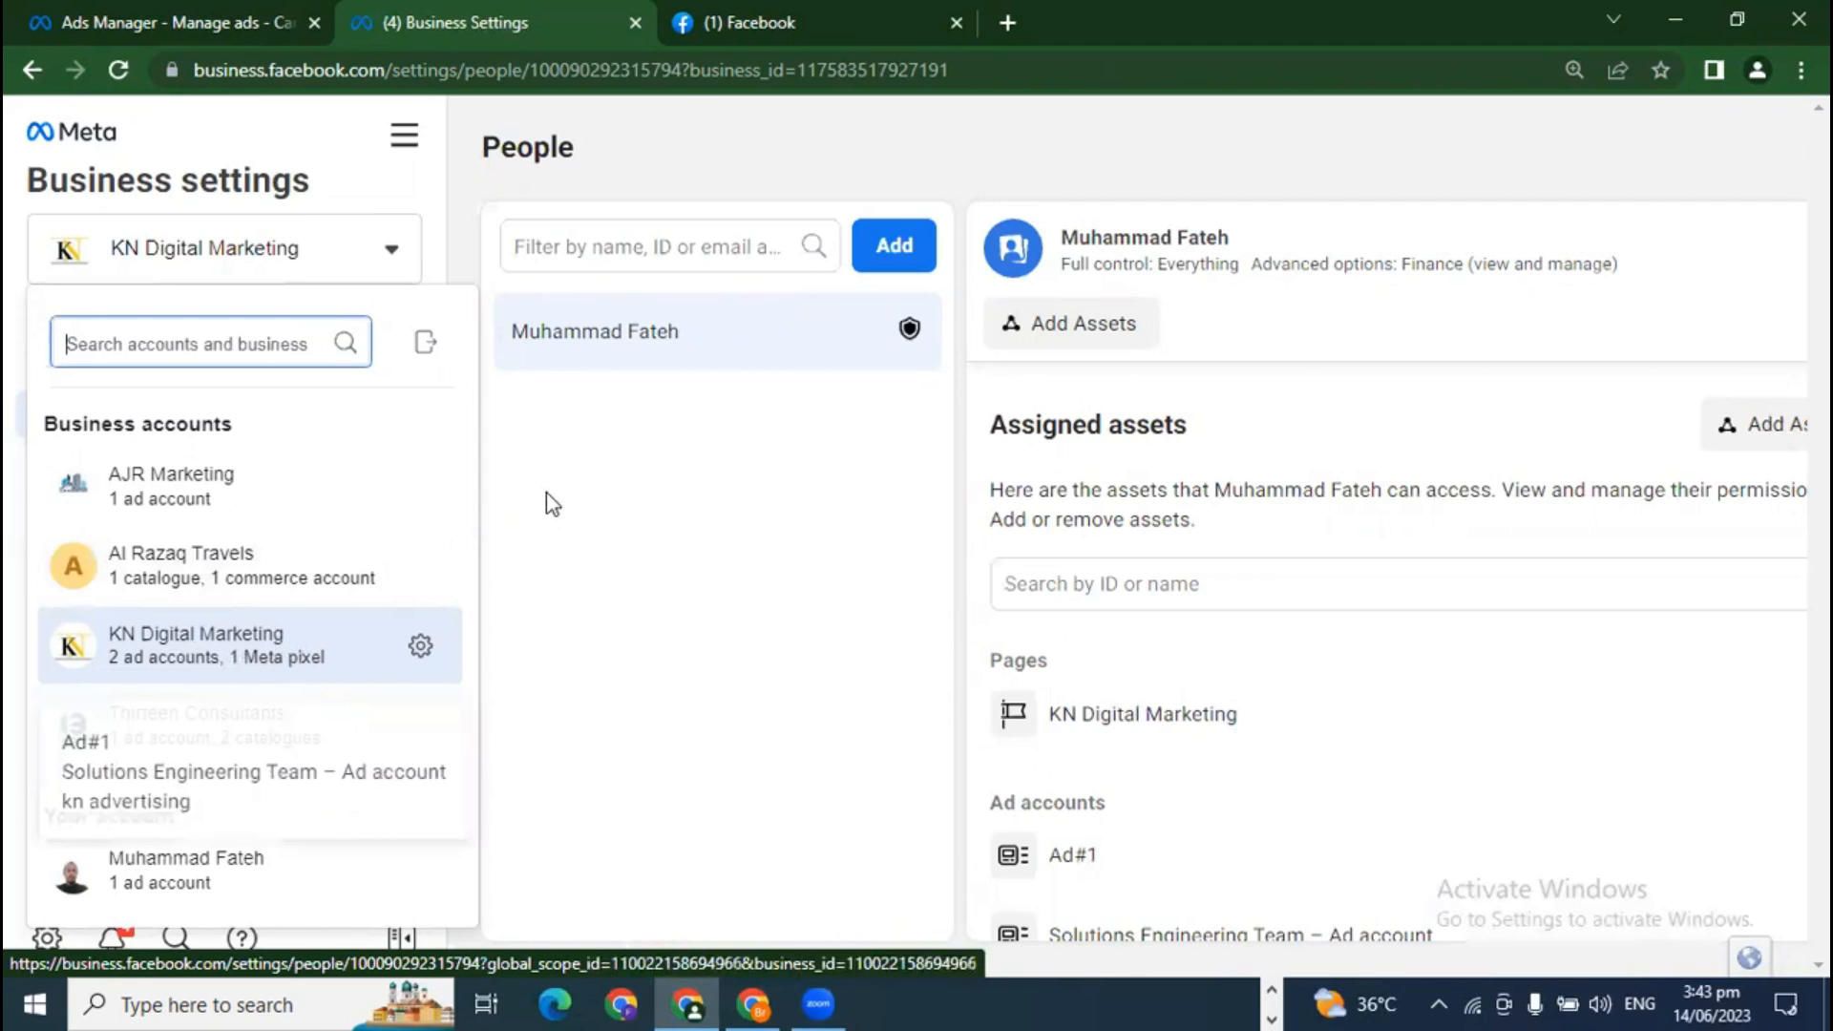
{"action": "left_click", "coordinate": [504, 483]}
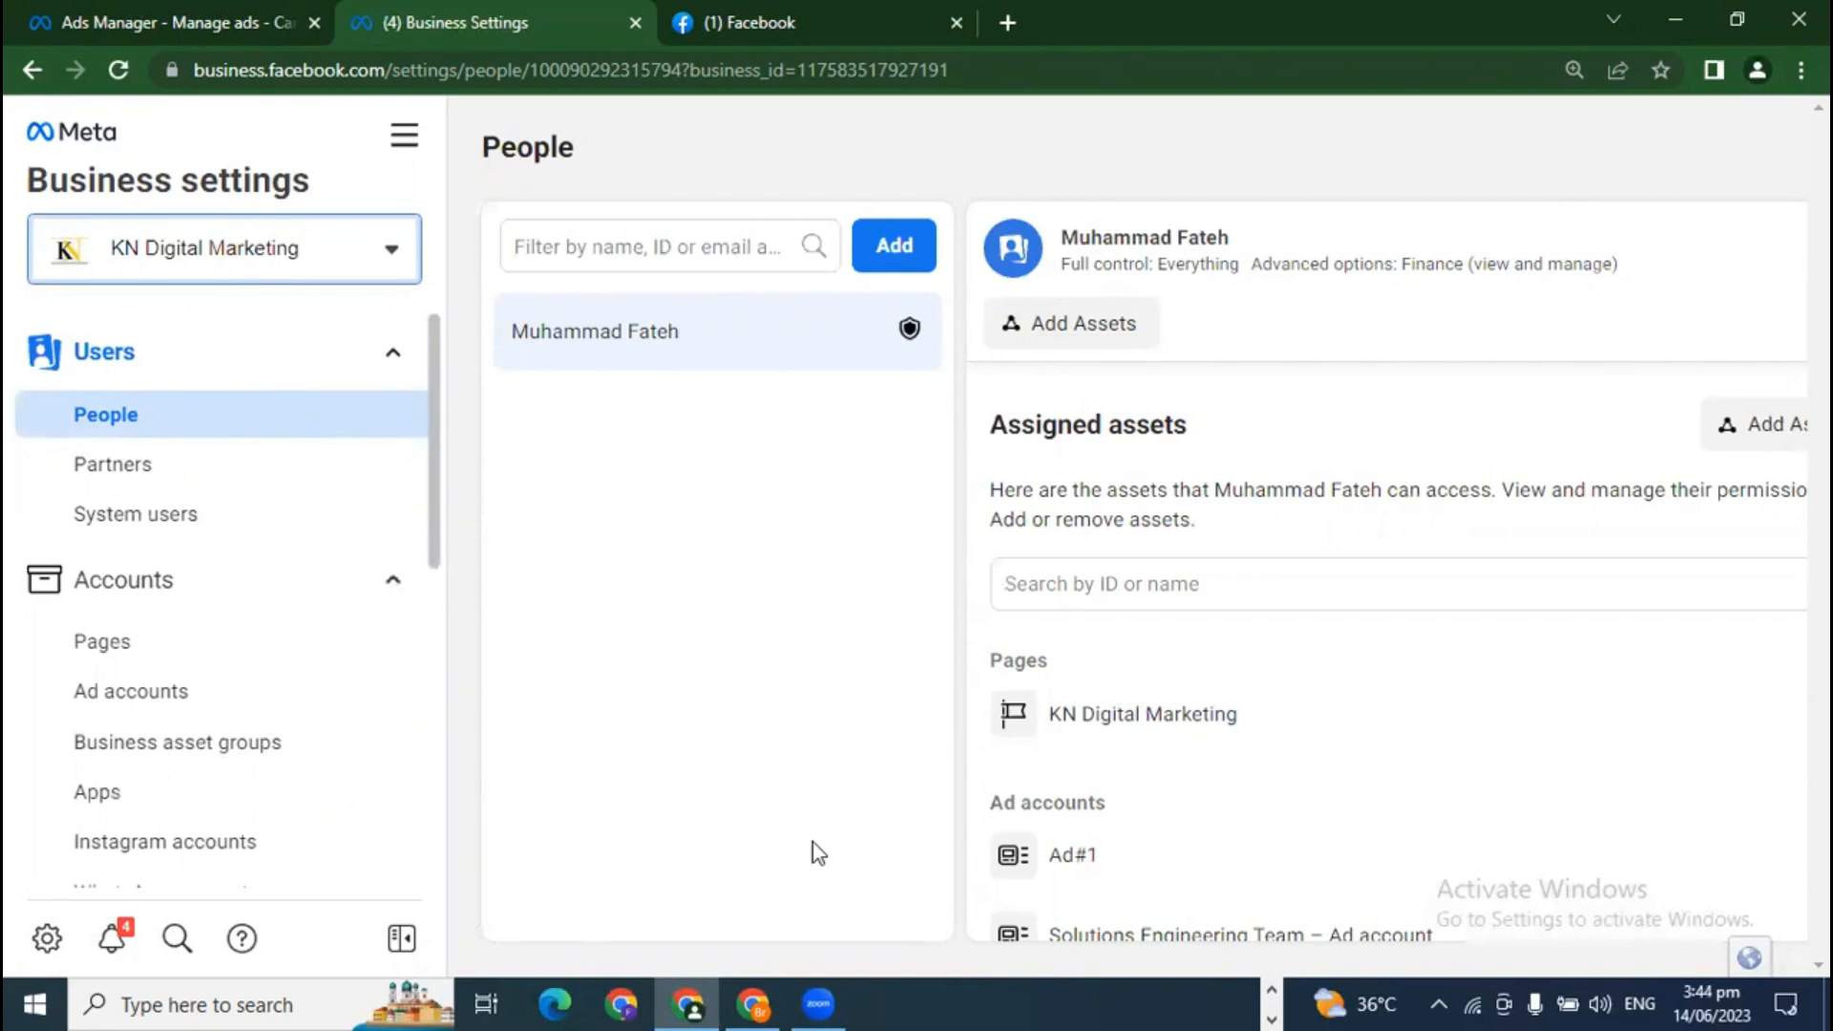
{"action": "key", "text": "ctrl+a"}
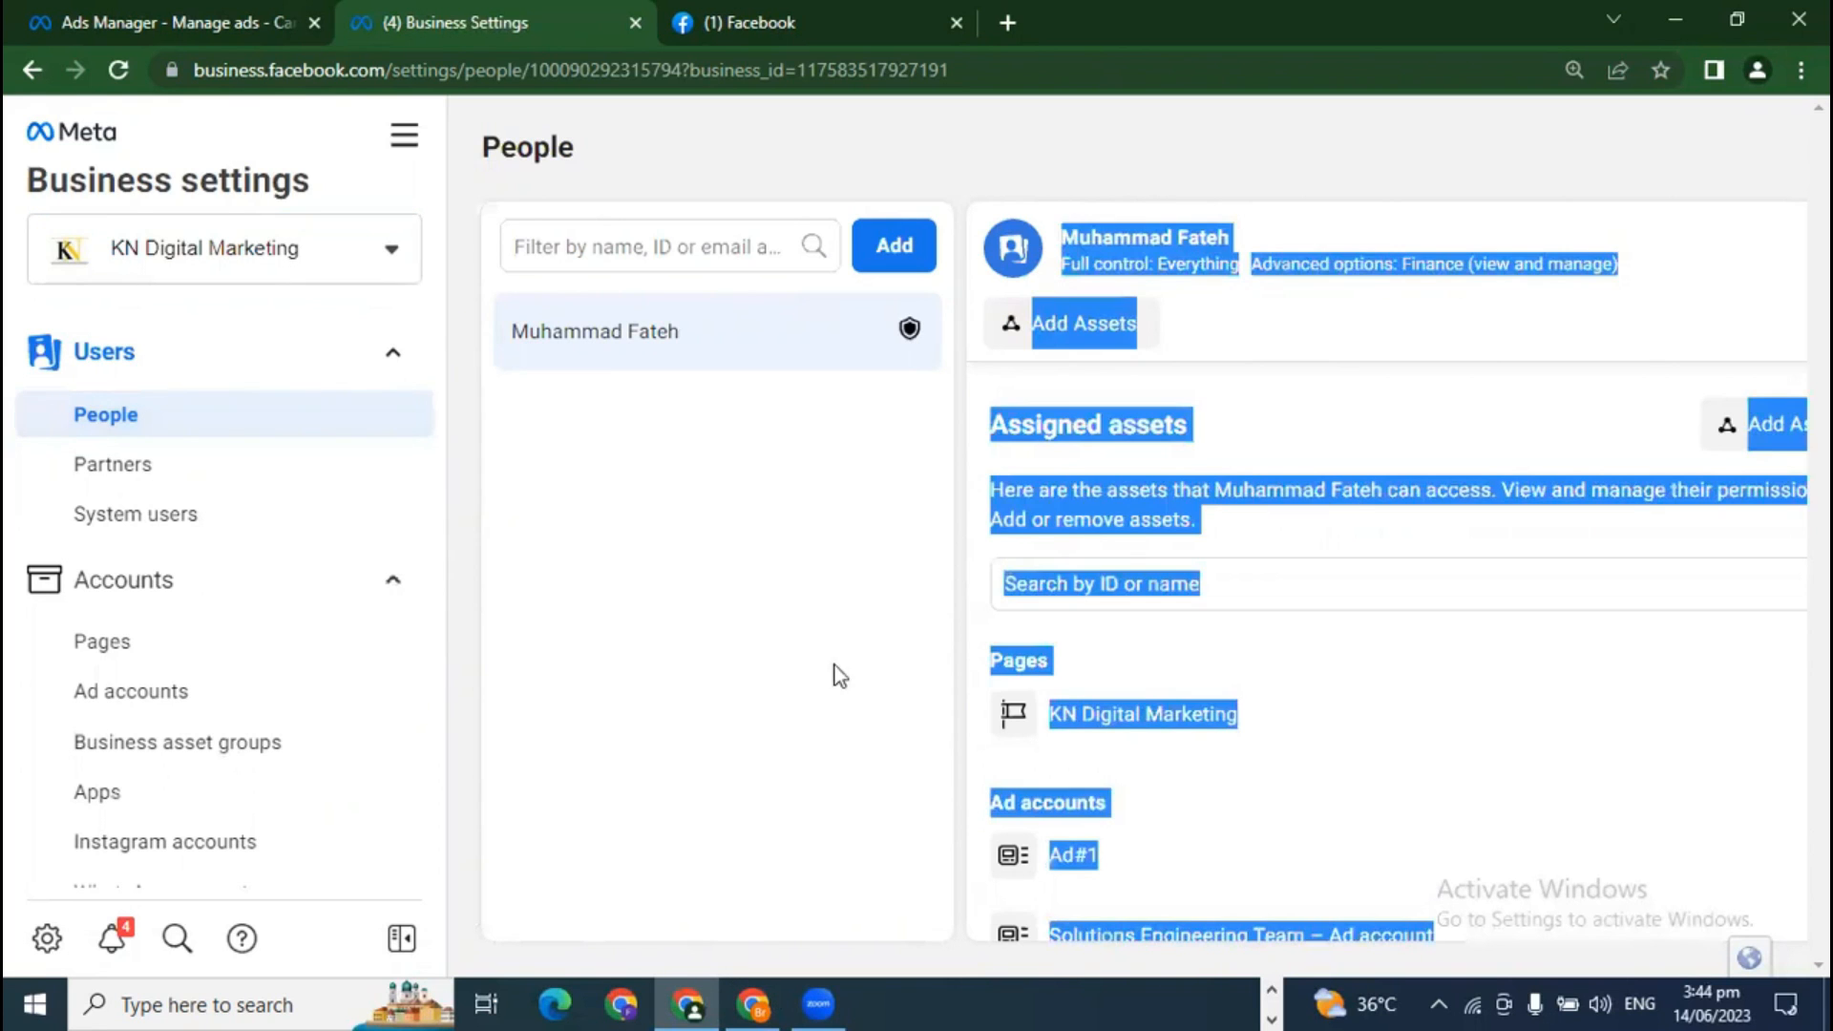
{"action": "left_click", "coordinate": [1722, 13]}
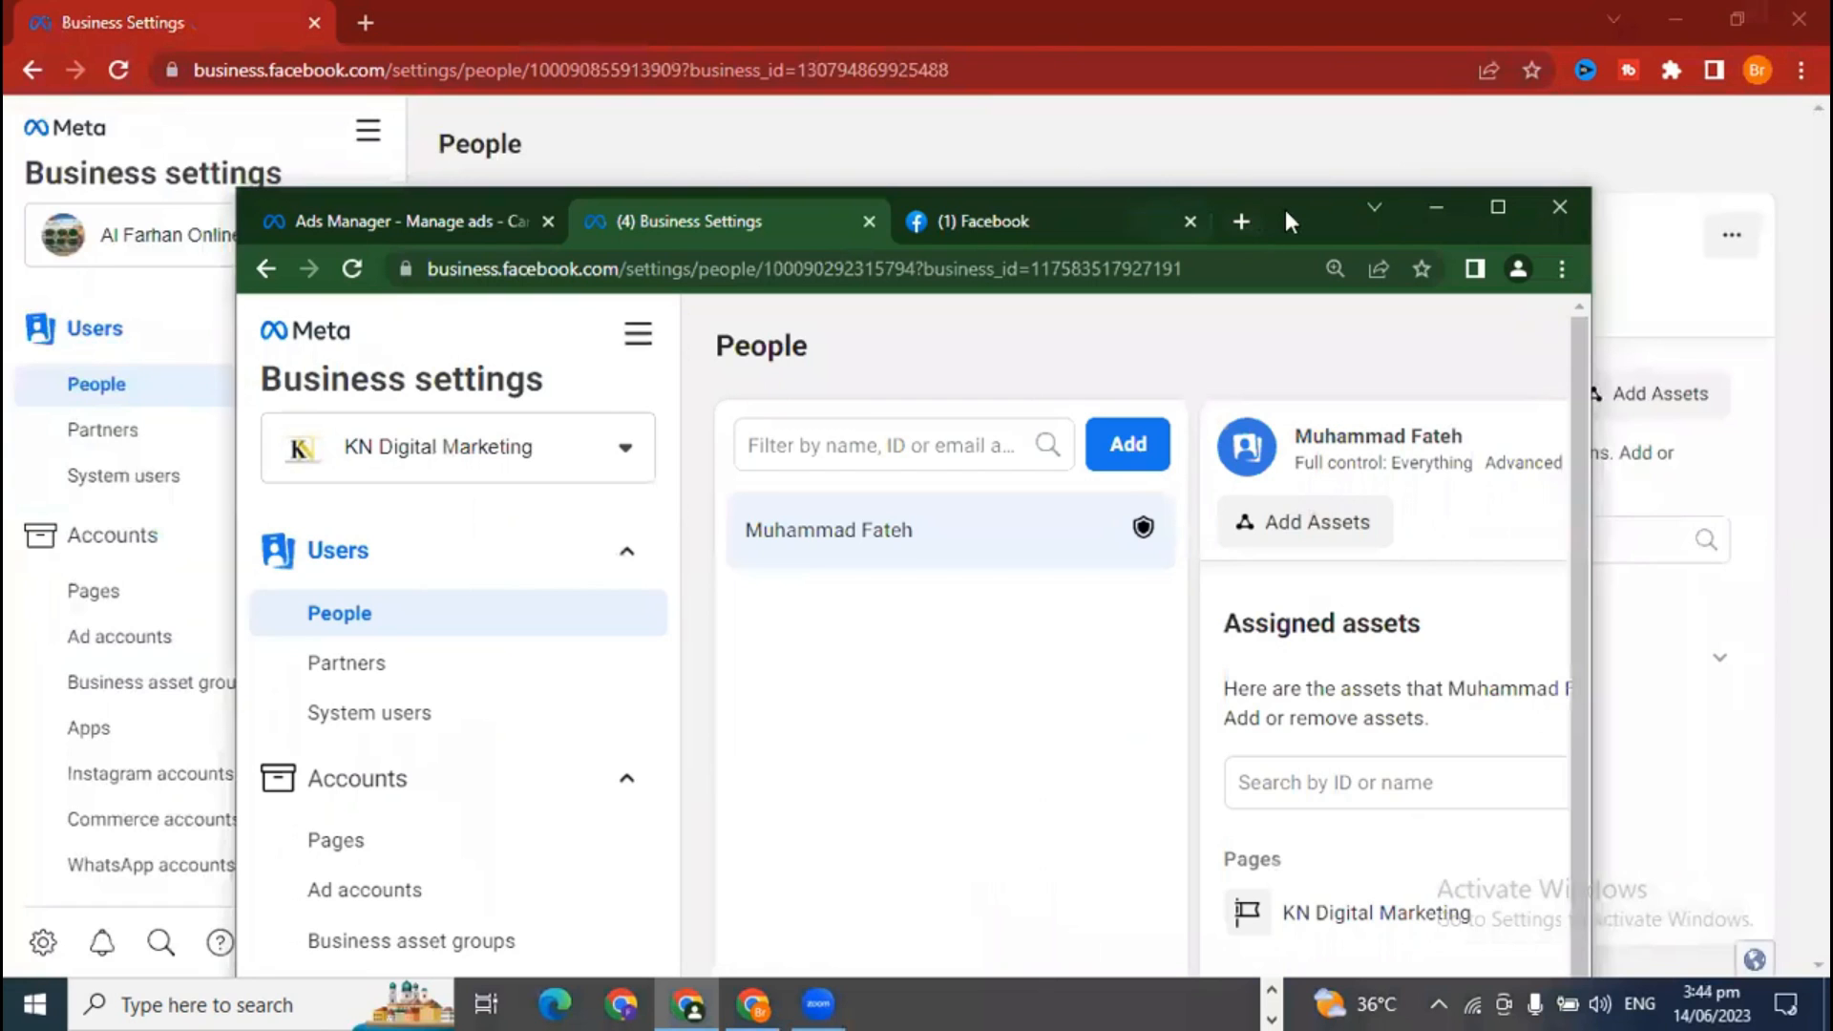
{"action": "left_click_drag", "start_coordinate": [1285, 209], "coordinate": [1068, 137]}
{"action": "left_click", "coordinate": [1281, 136]}
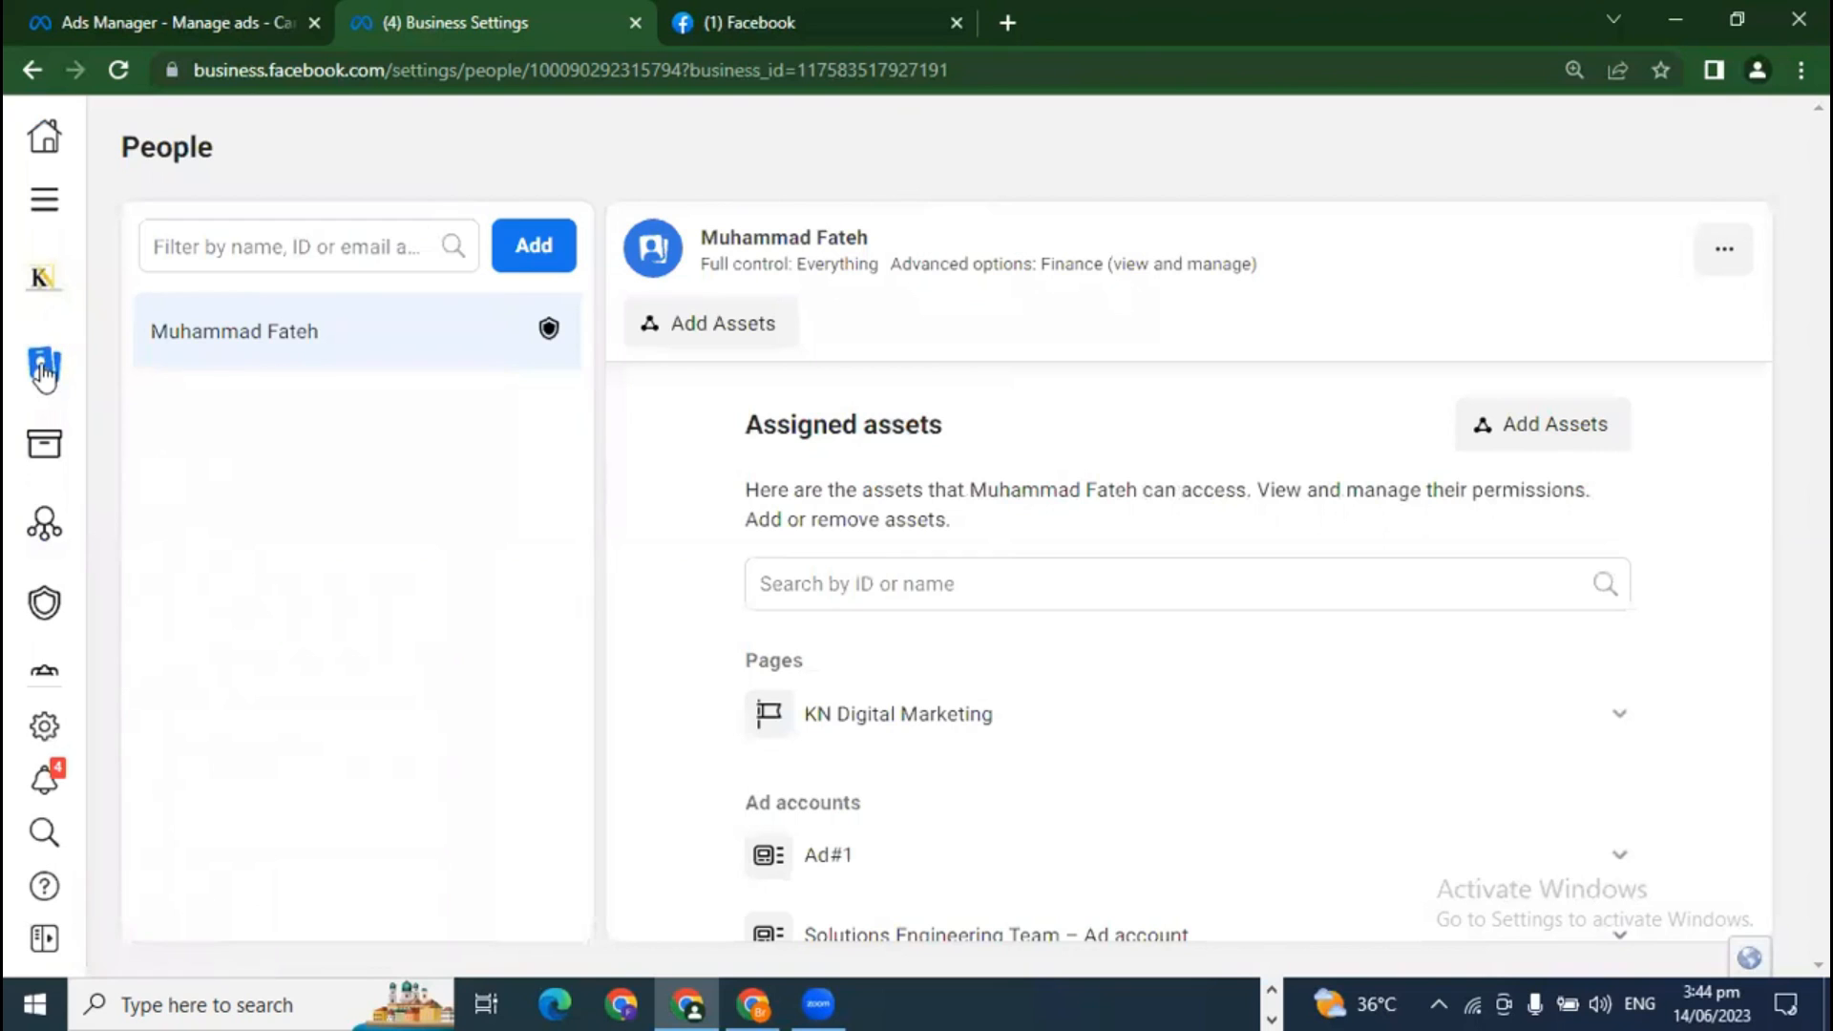
Step: Under Users > People, open the Invite people form for KN Digital Marketing
{"action": "mouse_move", "coordinate": [43, 373]}
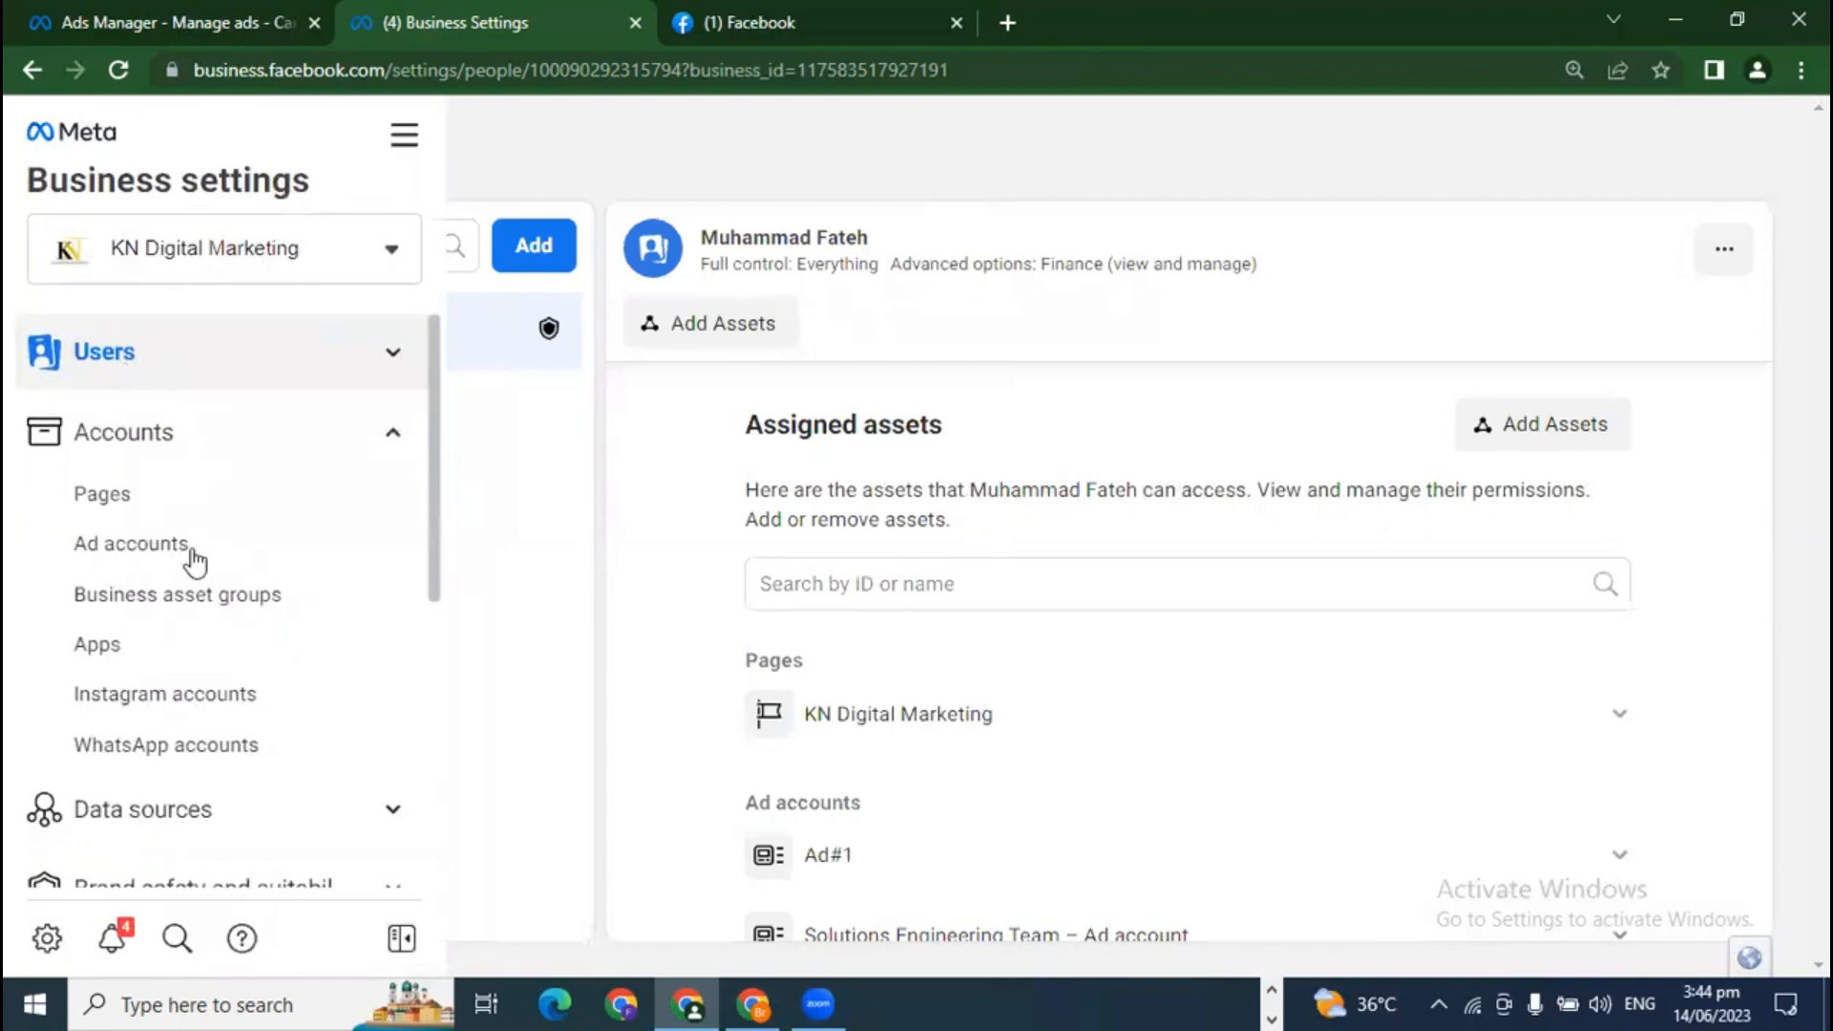
{"action": "left_click", "coordinate": [72, 380]}
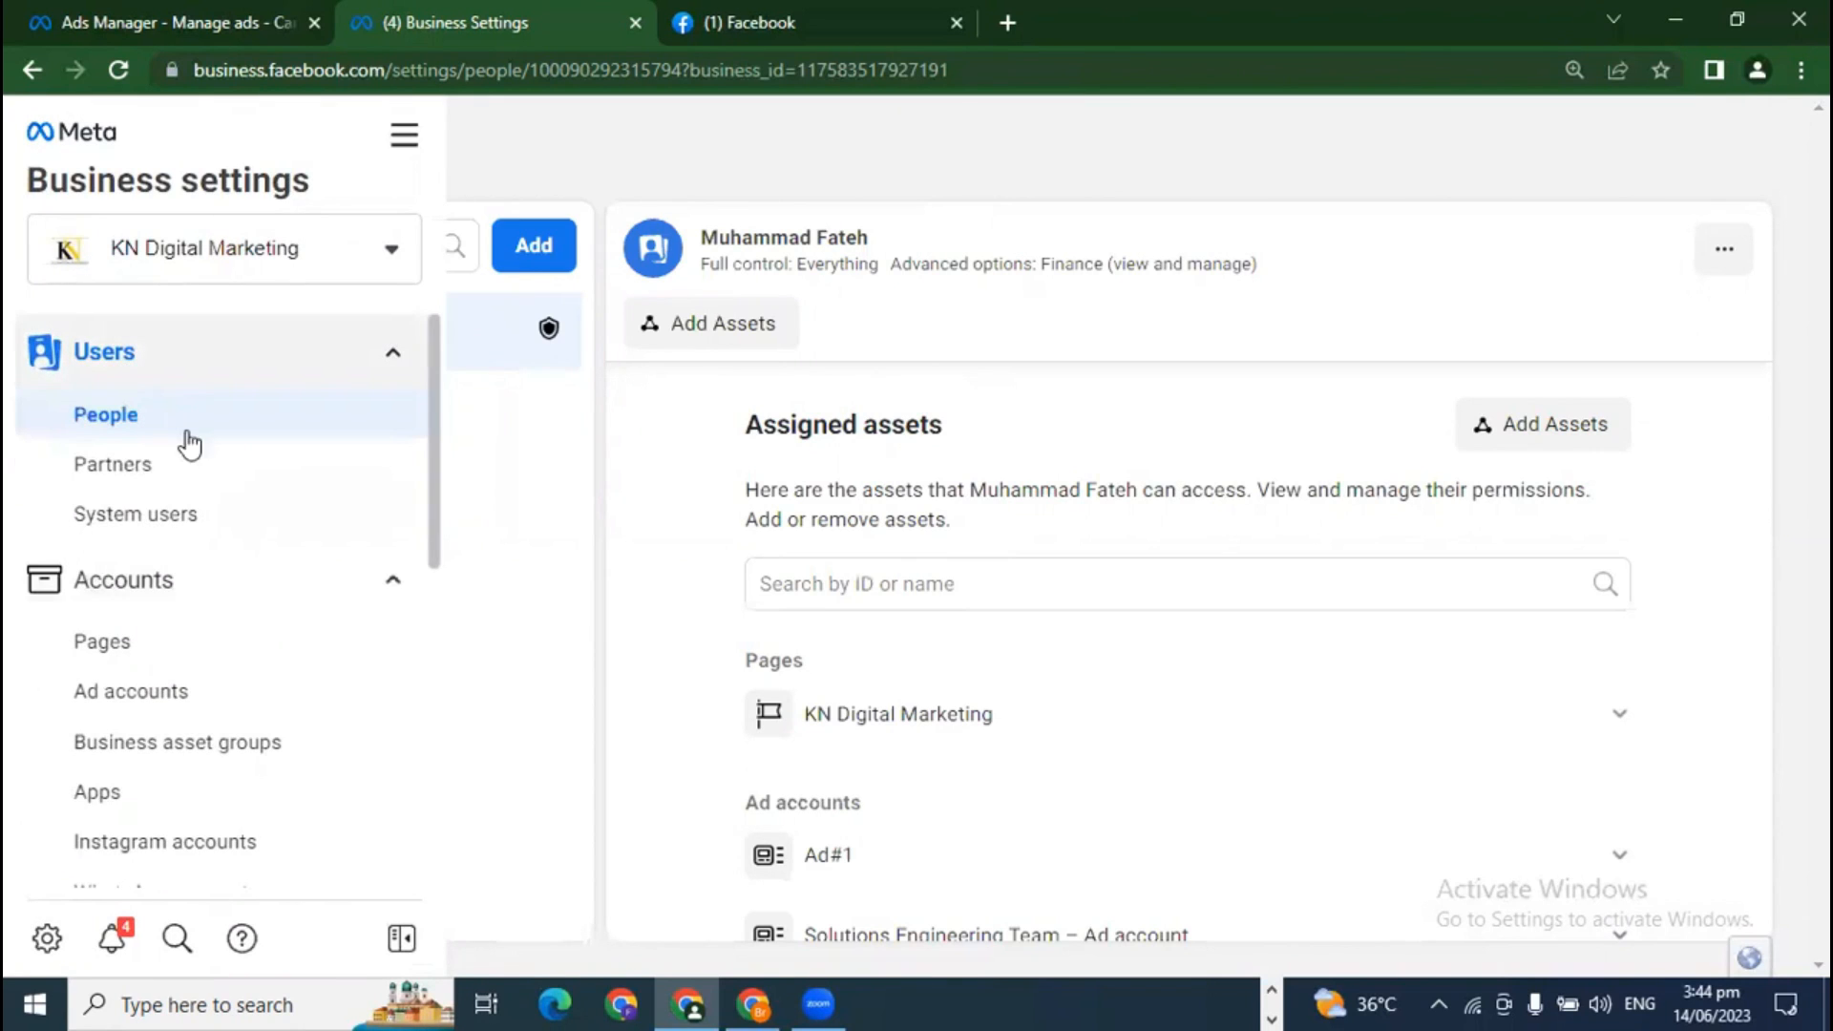
{"action": "left_click", "coordinate": [399, 943]}
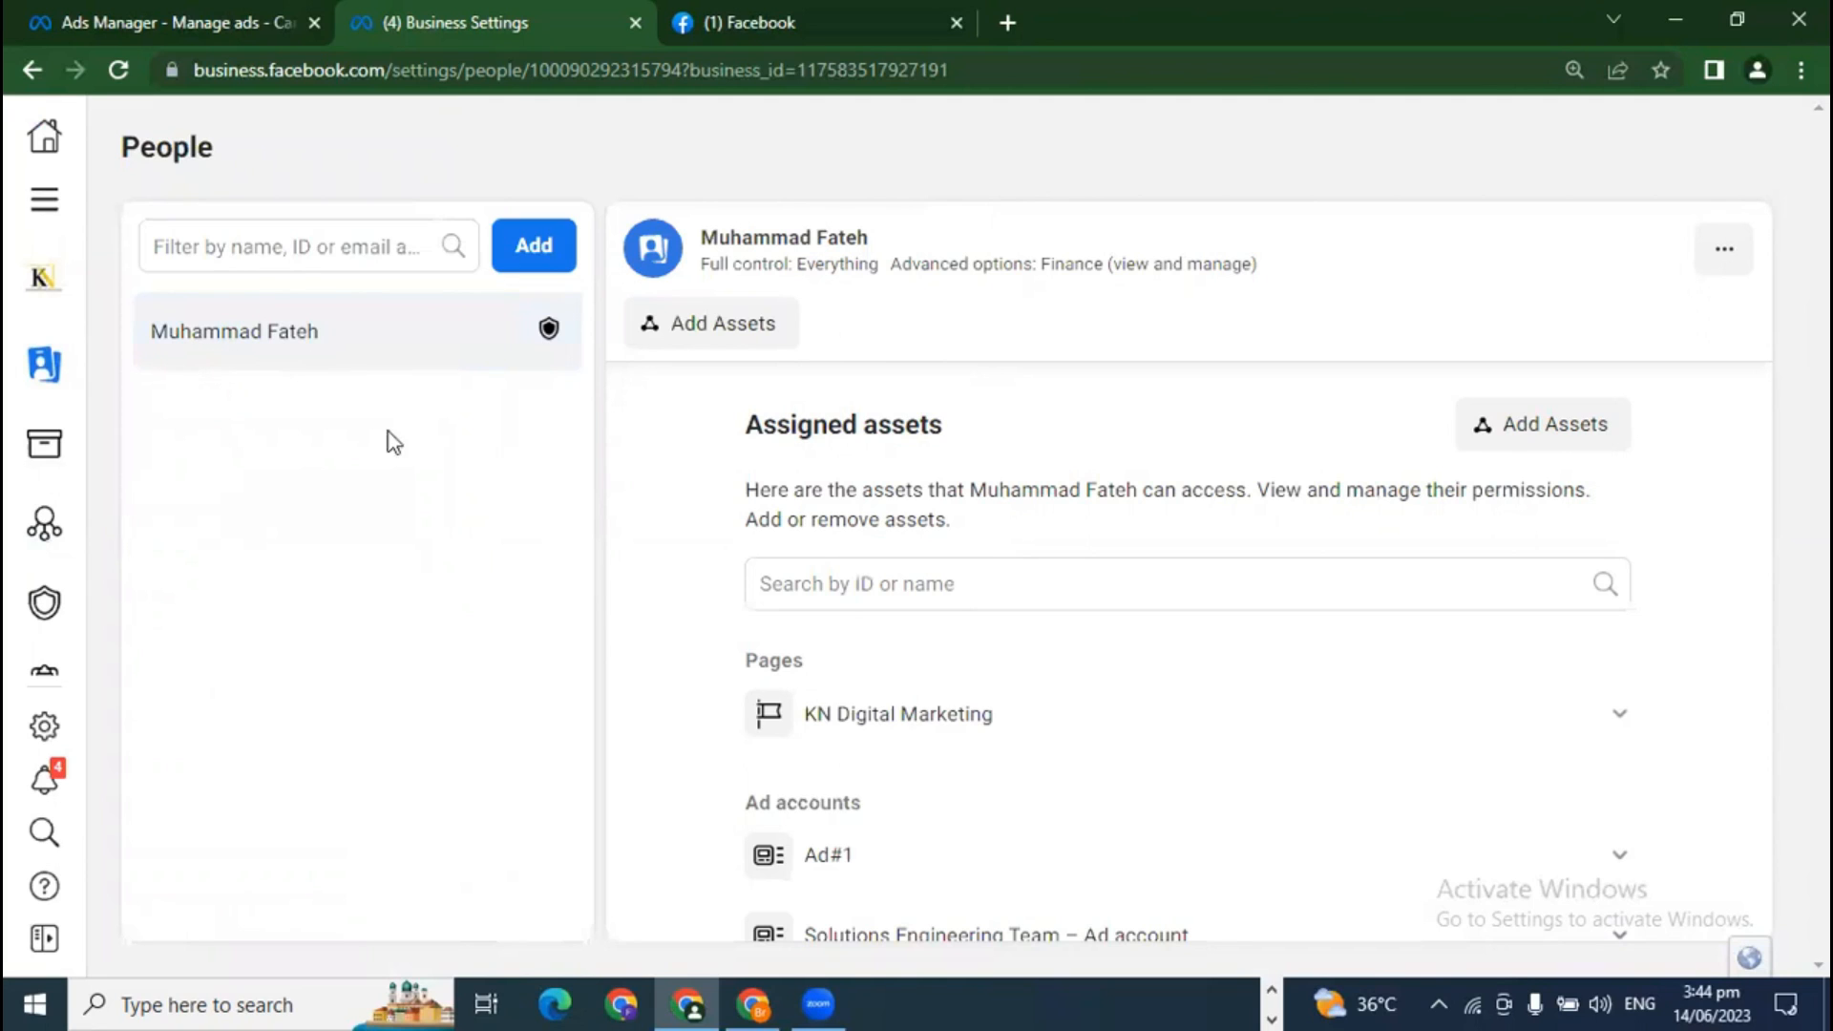
{"action": "left_click", "coordinate": [550, 254]}
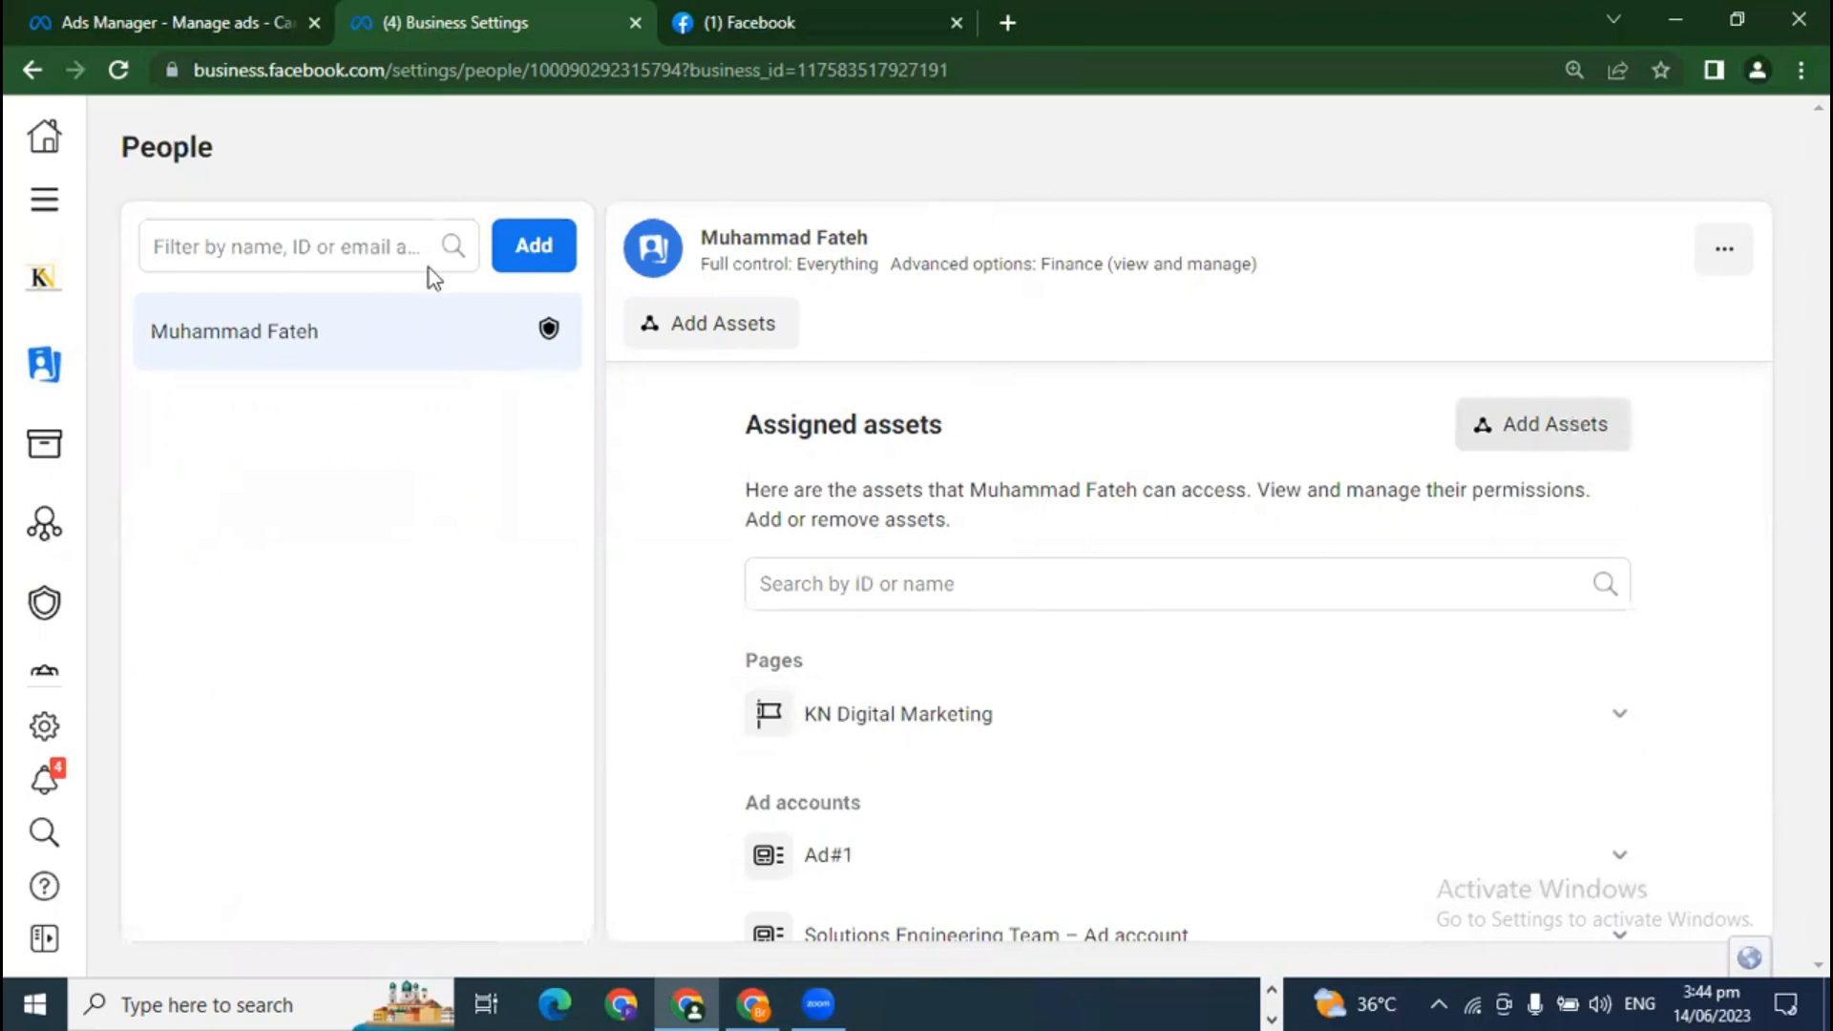
{"action": "left_click", "coordinate": [526, 256]}
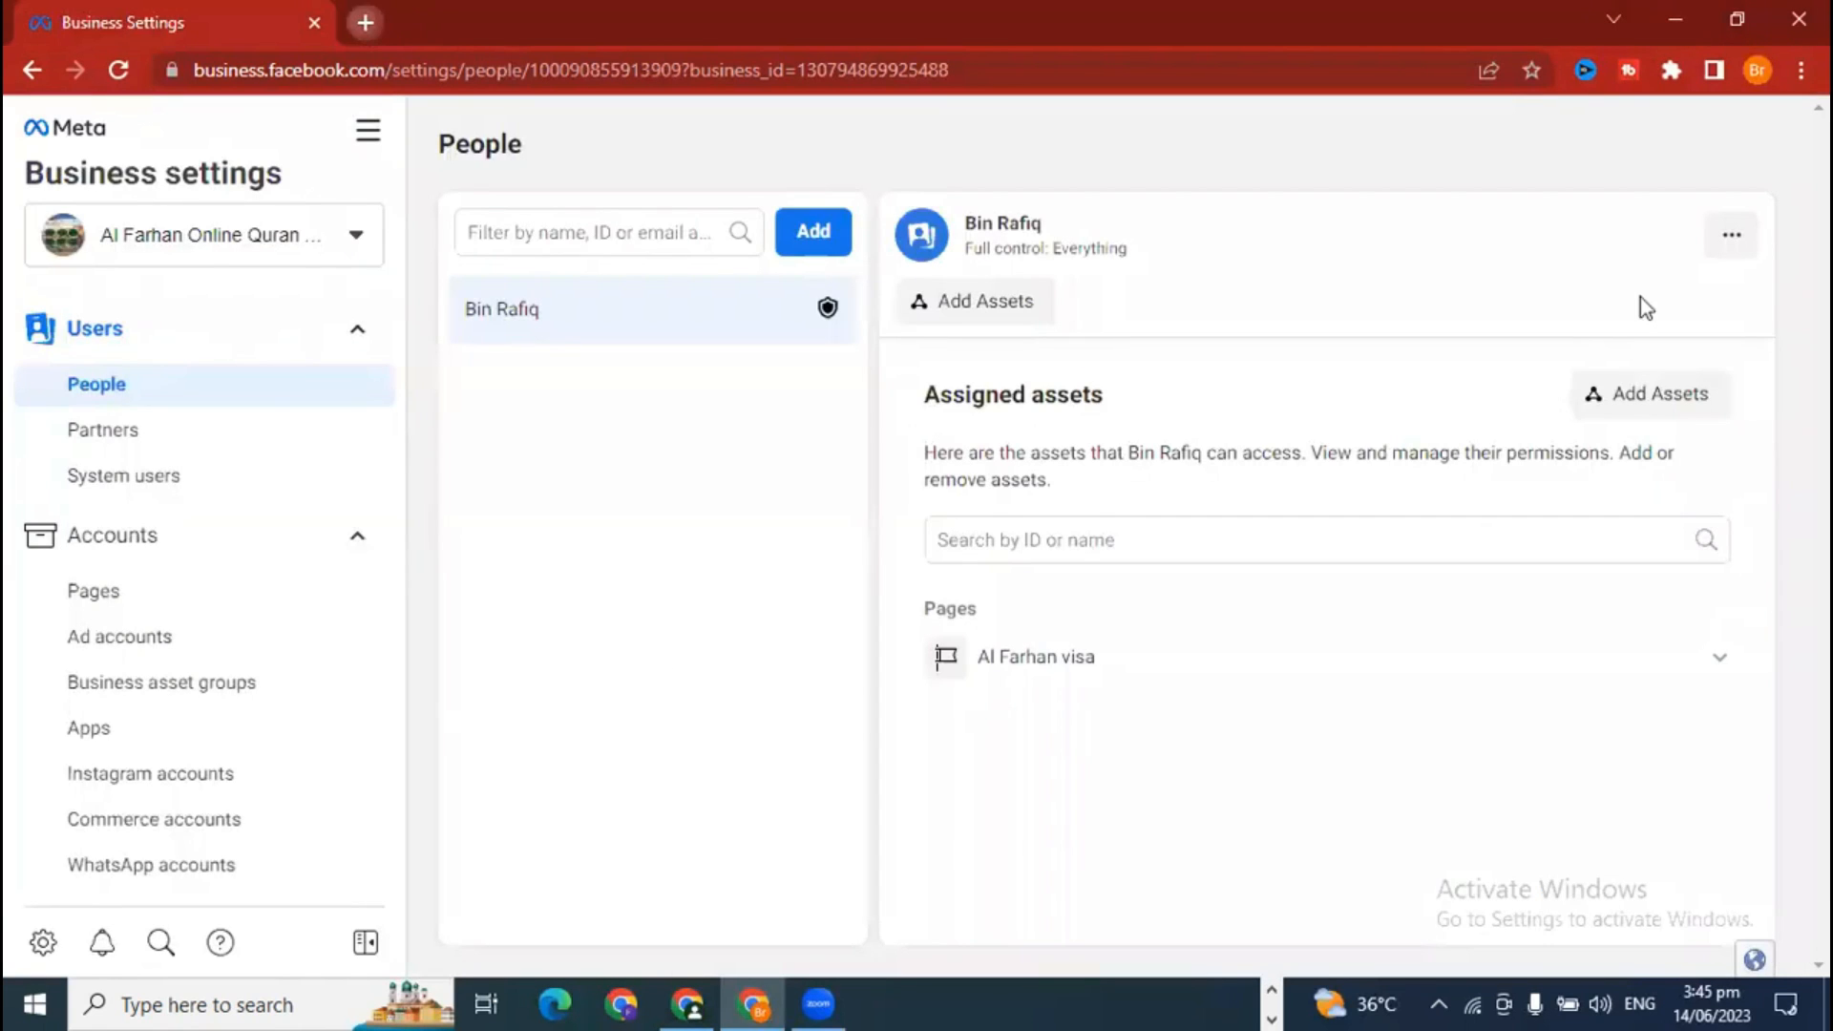
Step: Copy the signed-in Google account's e-mail address from the other browser window
{"action": "key", "text": "ctrl+t"}
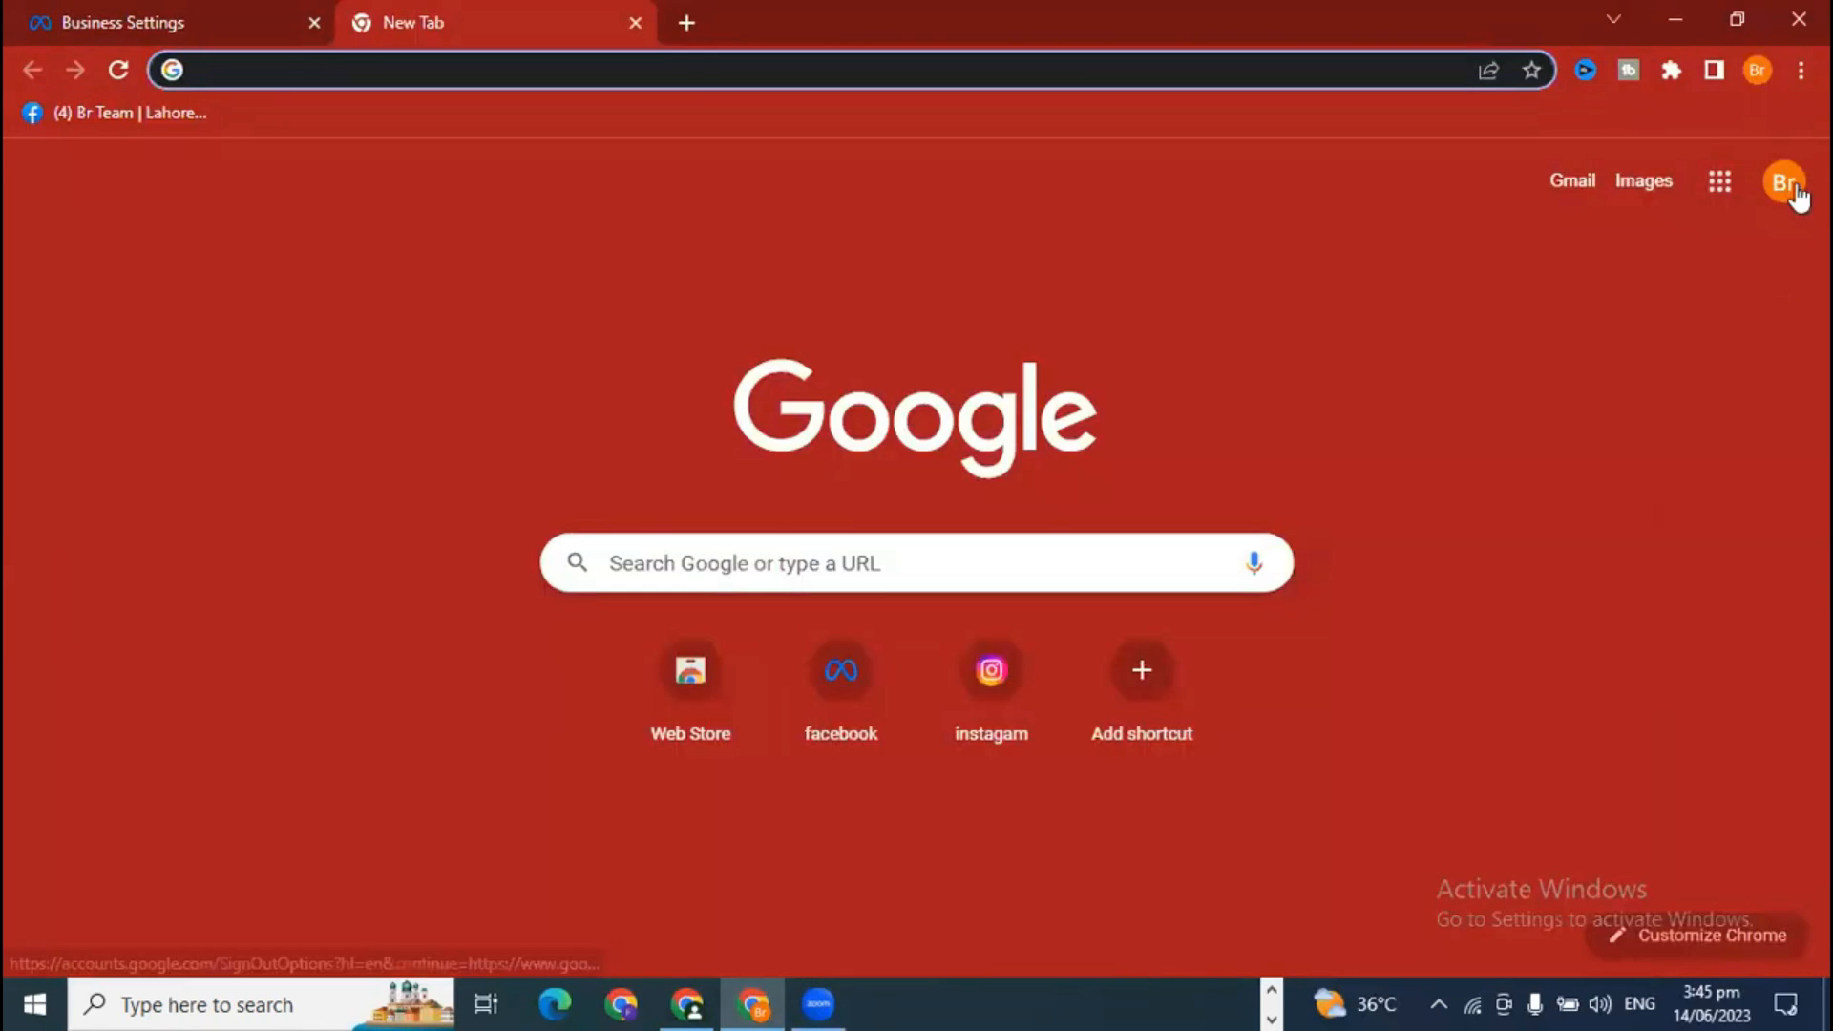
{"action": "left_click", "coordinate": [1783, 182]}
{"action": "triple_click", "coordinate": [1538, 315]}
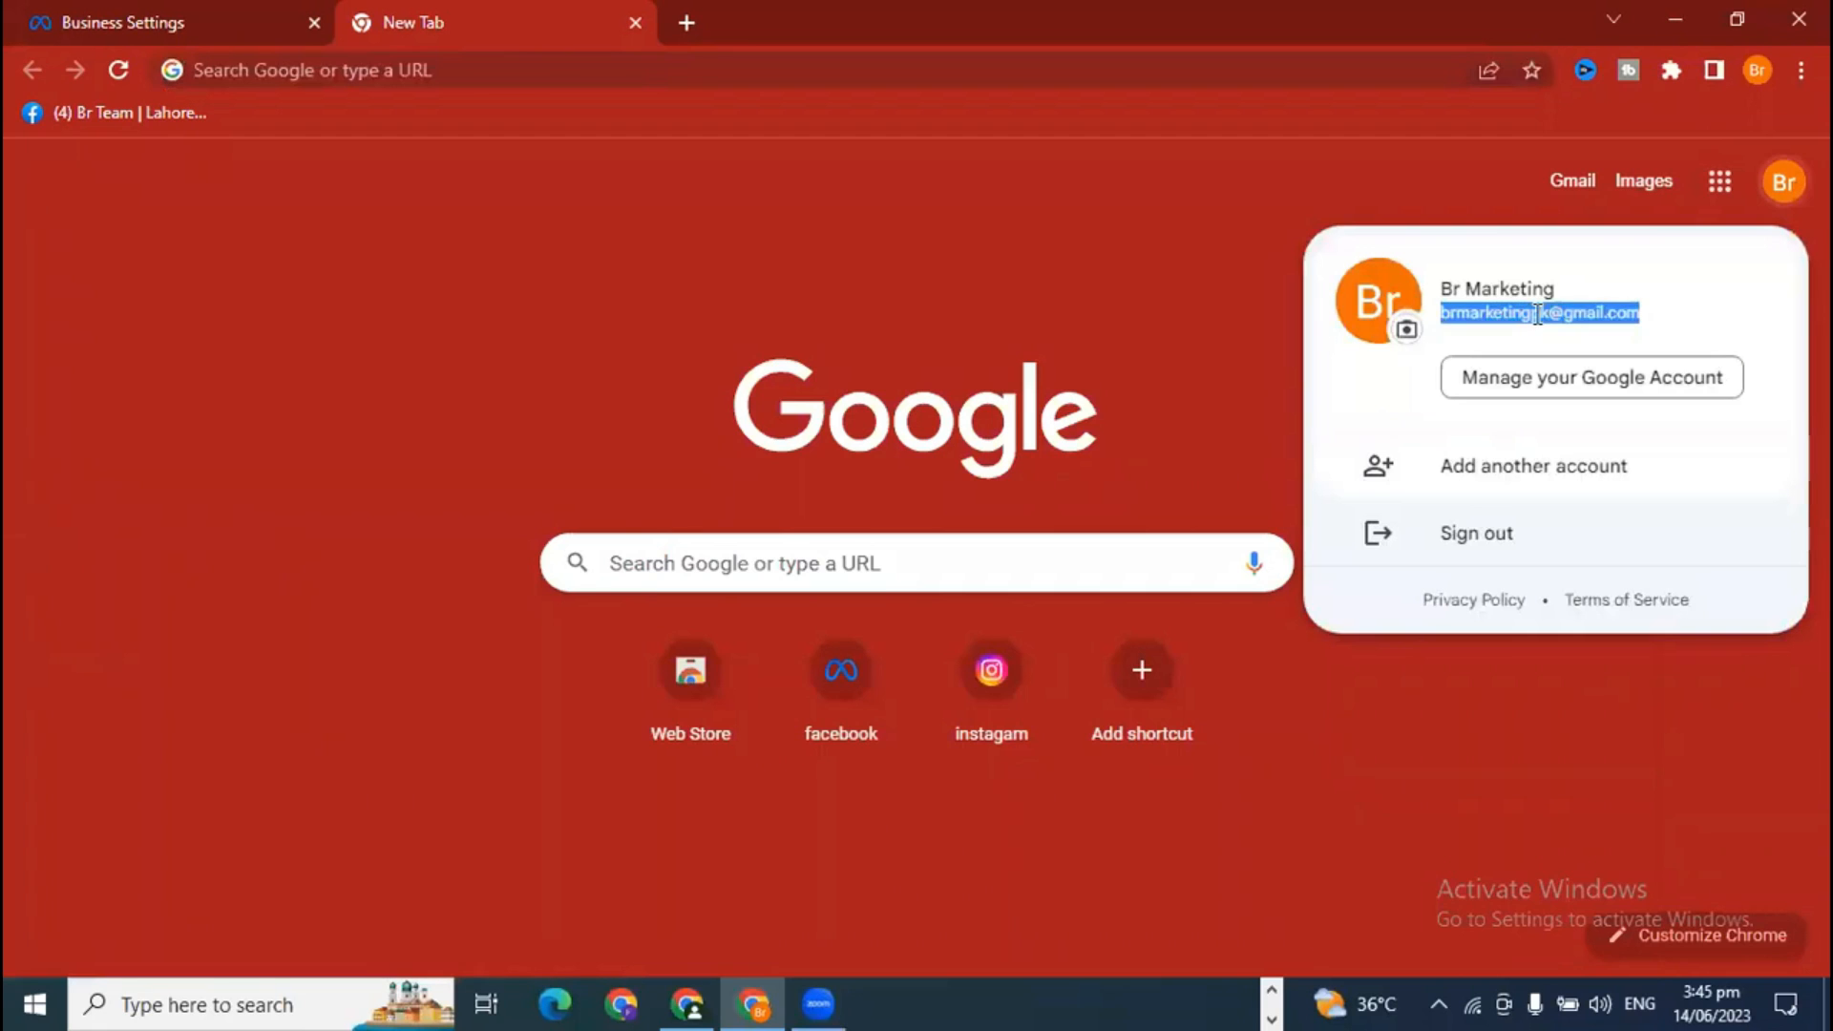
{"action": "left_click", "coordinate": [688, 1000]}
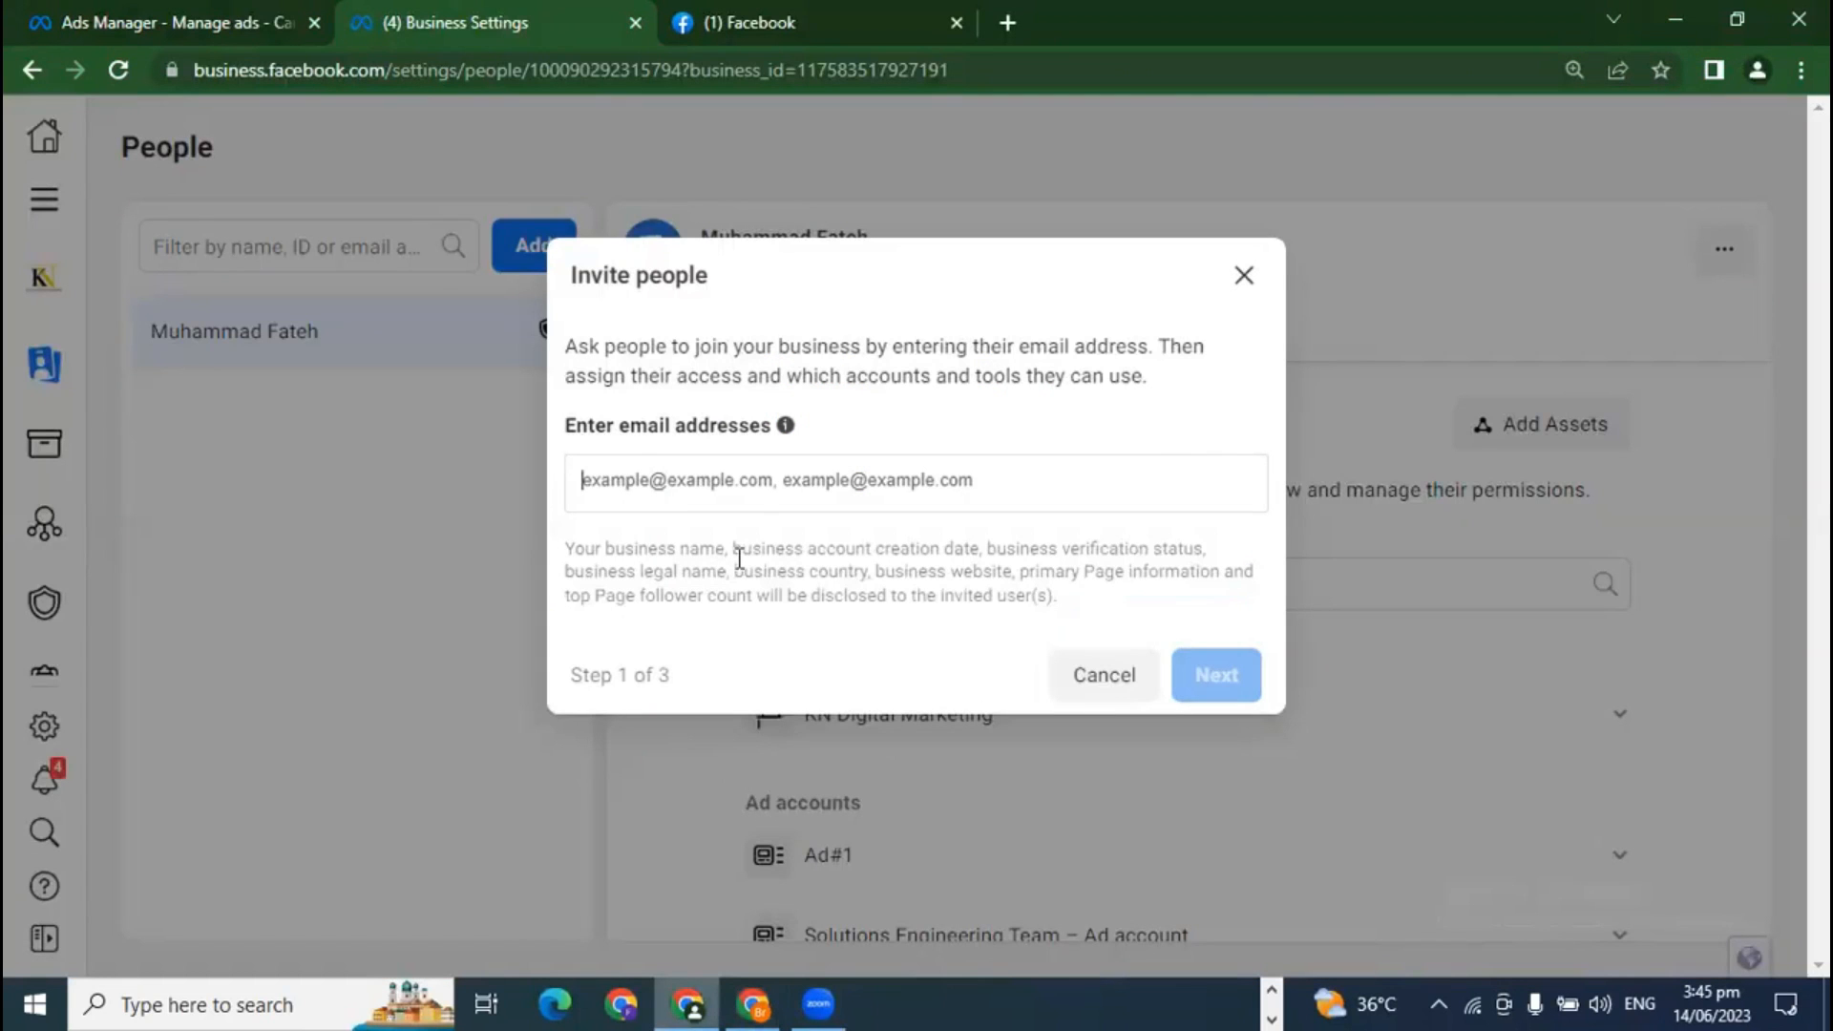
{"action": "key", "text": "ctrl+v"}
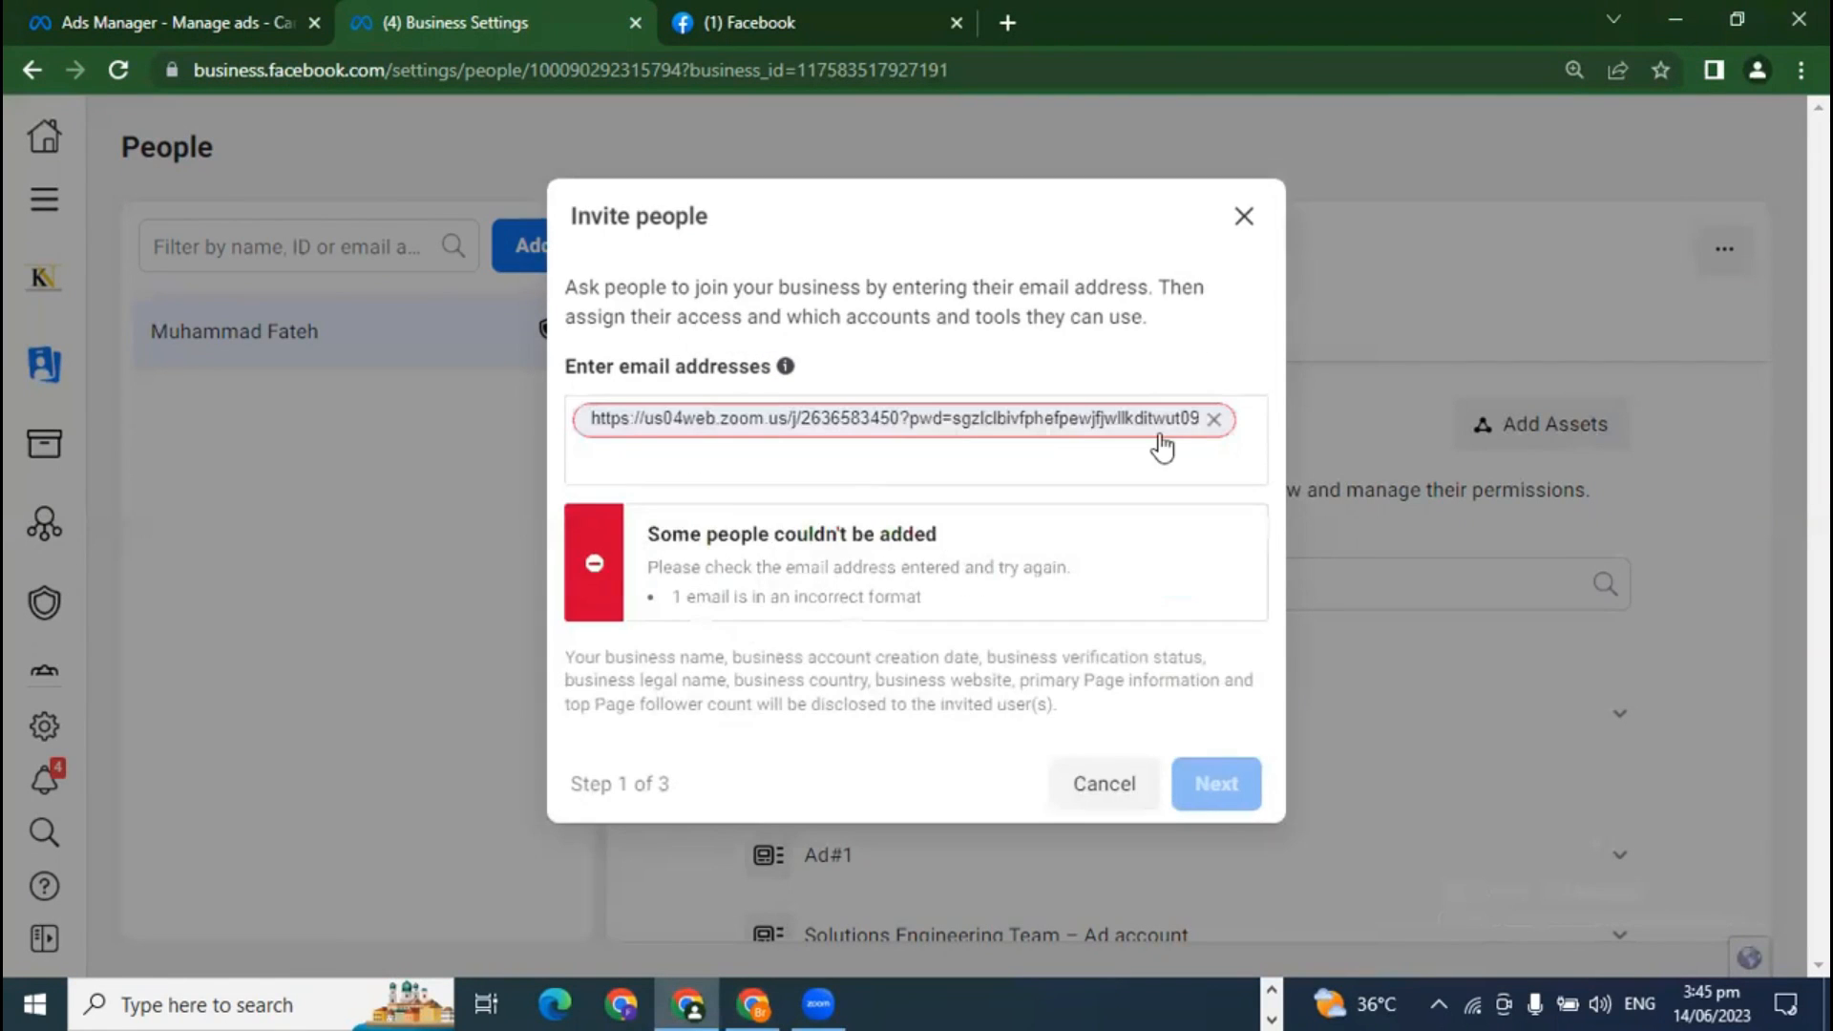
{"action": "key", "text": "BackSpace"}
{"action": "left_click", "coordinate": [767, 990]}
{"action": "left_click", "coordinate": [1776, 201]}
{"action": "triple_click", "coordinate": [1567, 314]}
{"action": "key", "text": "ctrl+c"}
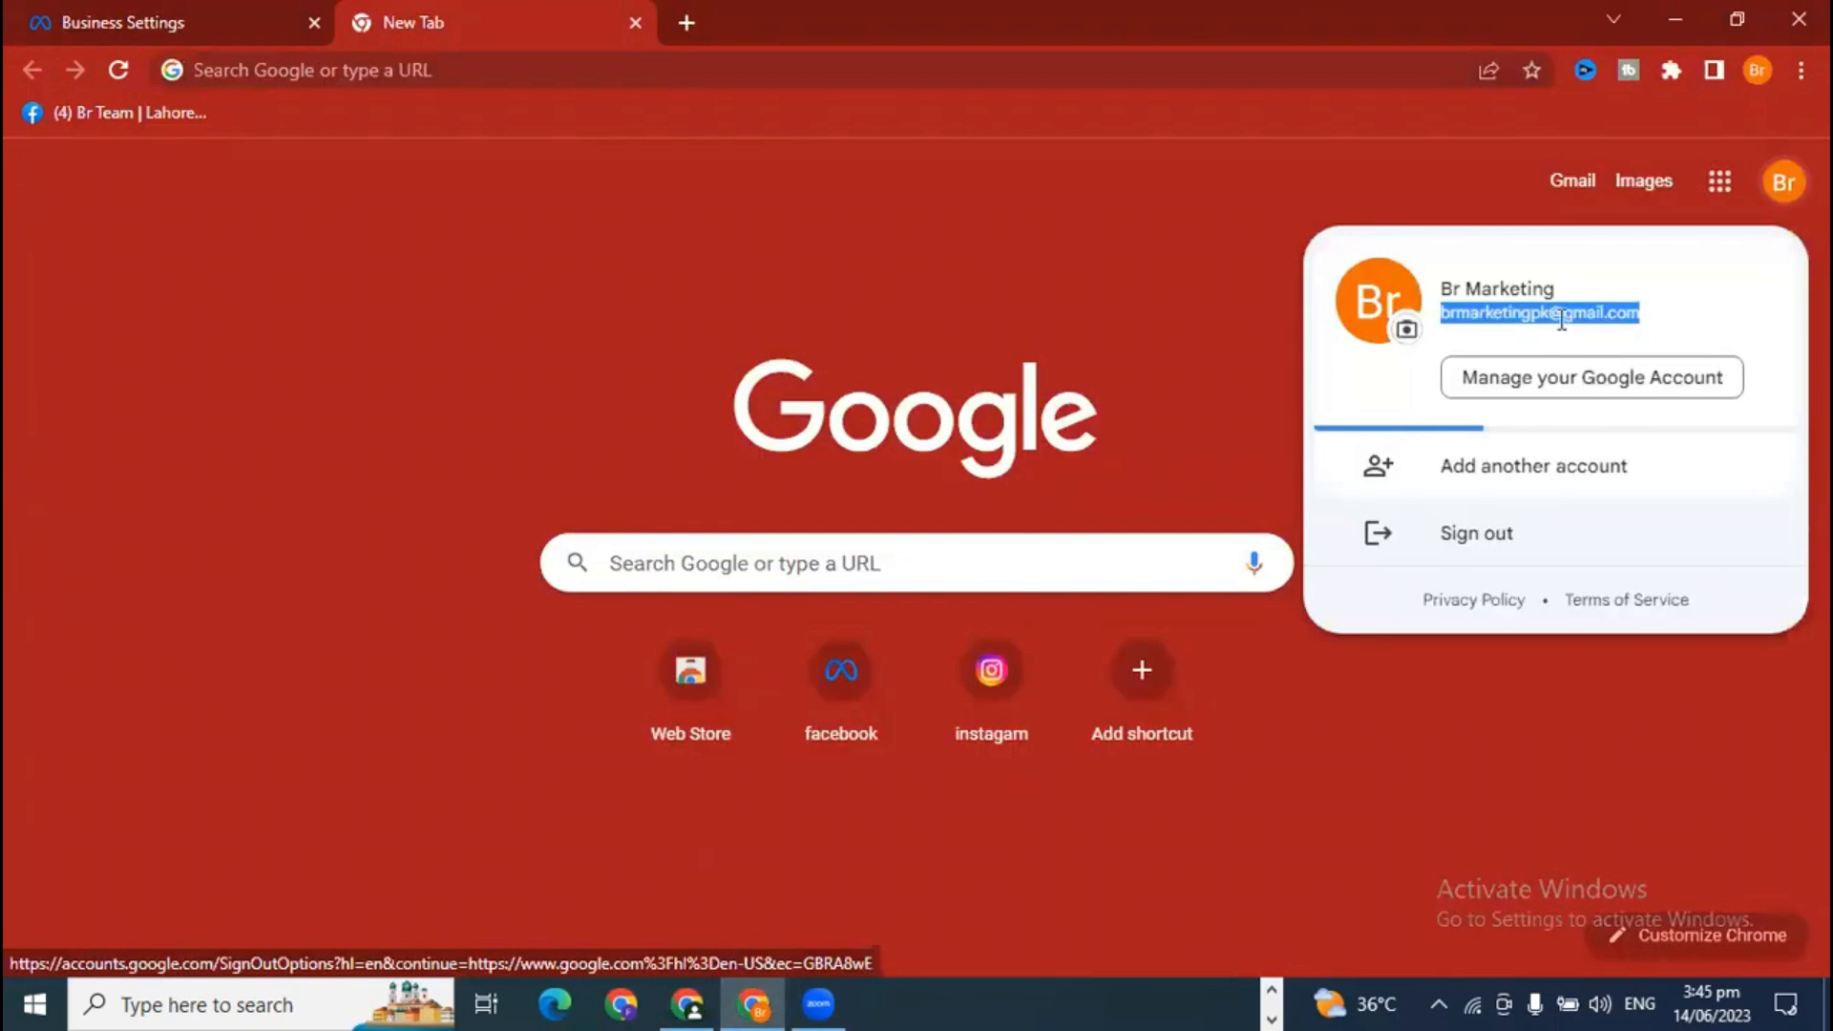
{"action": "right_click", "coordinate": [1567, 313]}
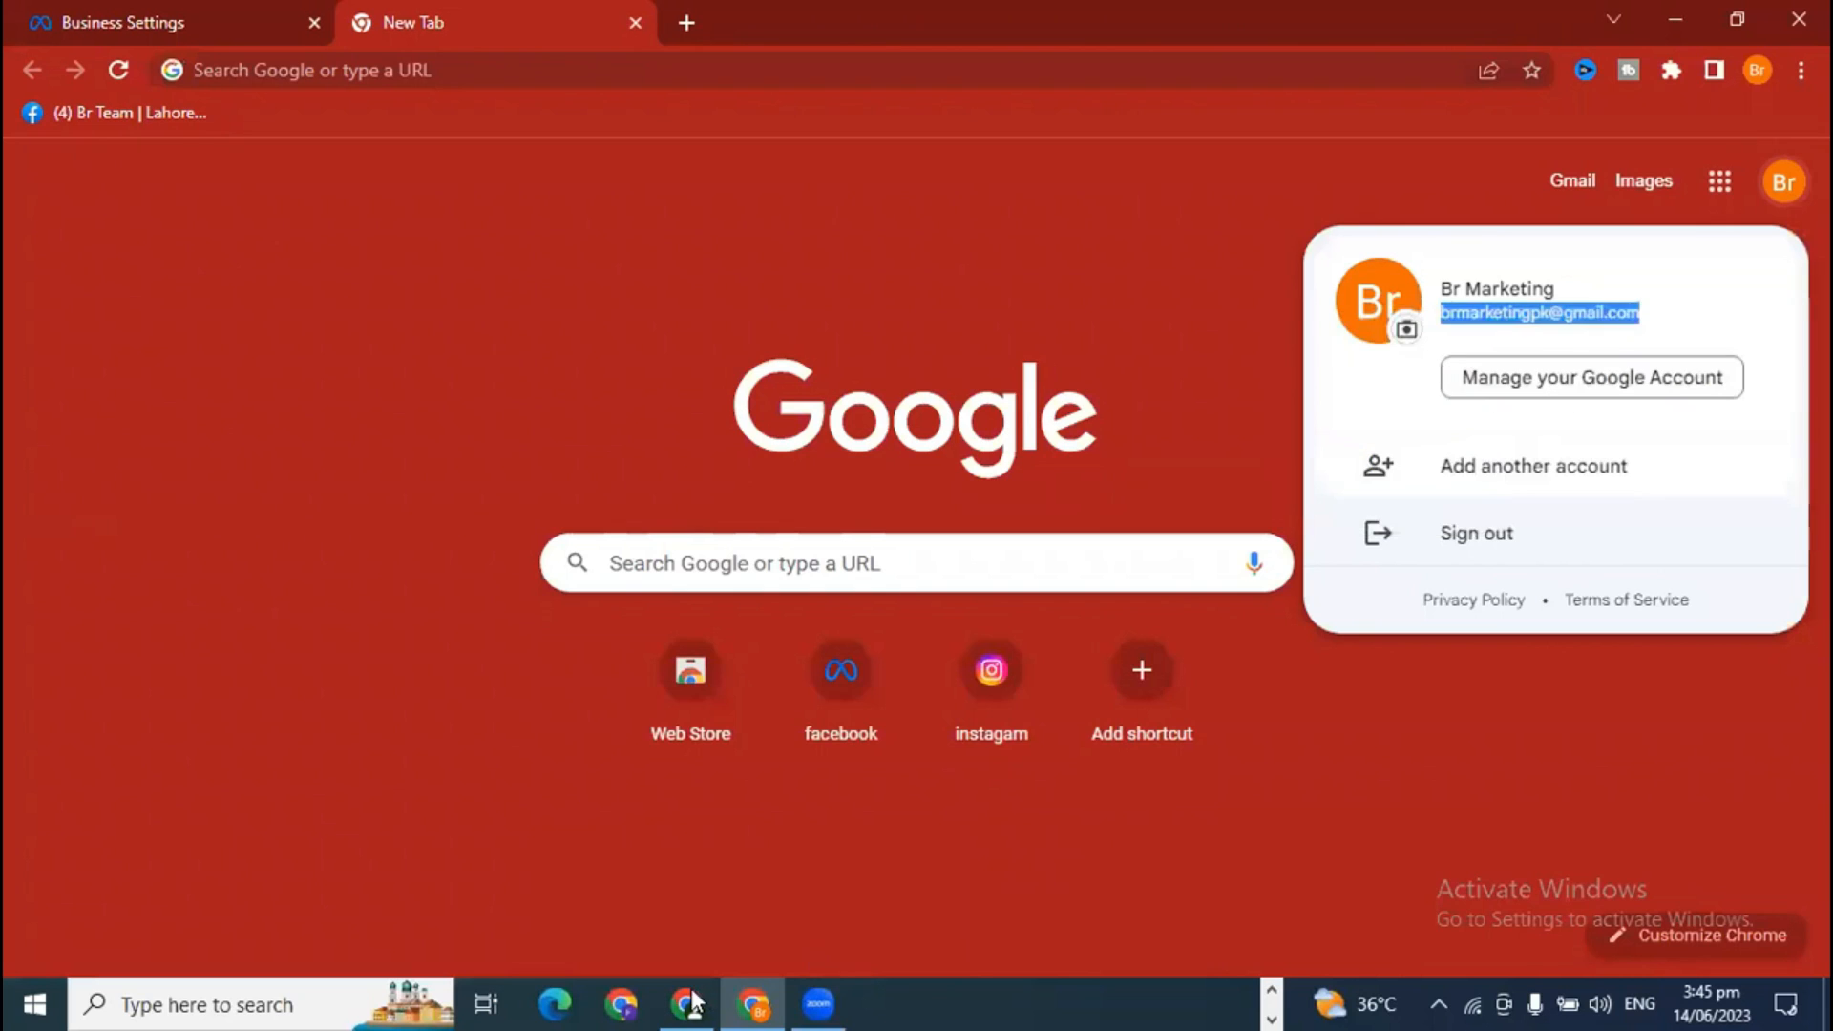
{"action": "key", "text": "alt+Tab"}
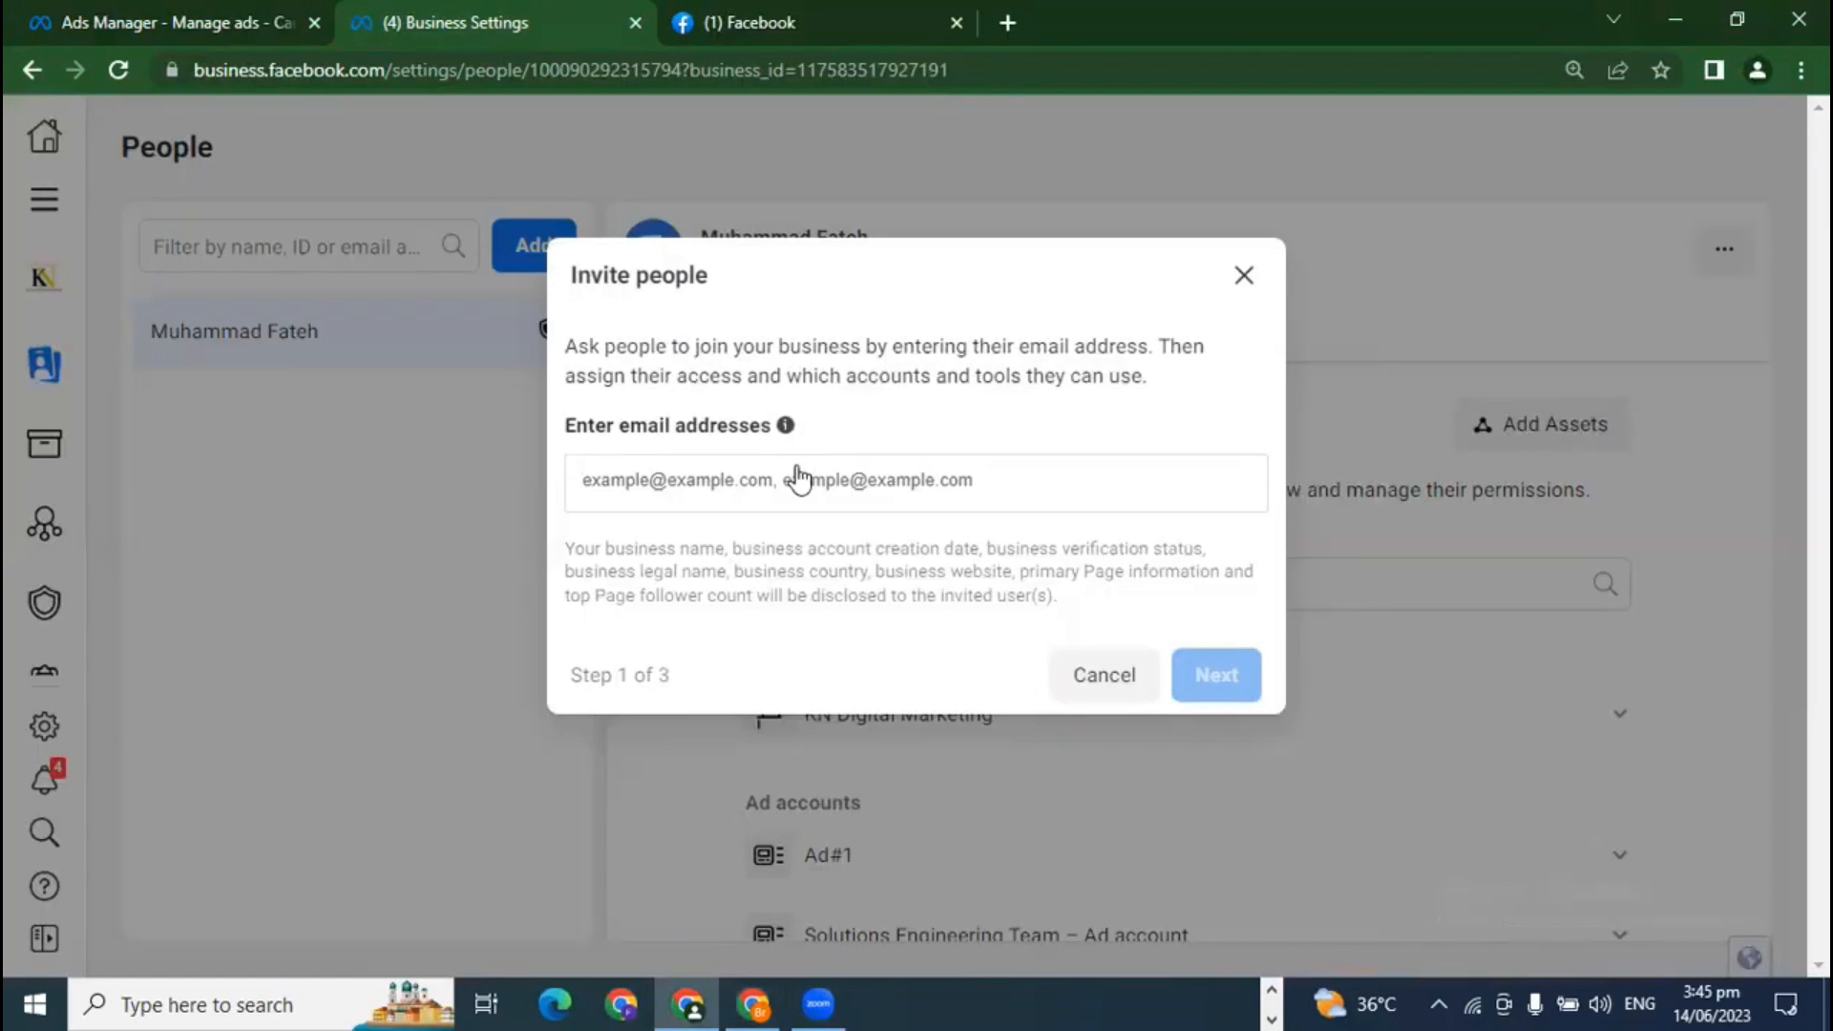
Step: Paste the copied Google account e-mail as the invitee and advance to step 2 of 3
{"action": "key", "text": "ctrl+v"}
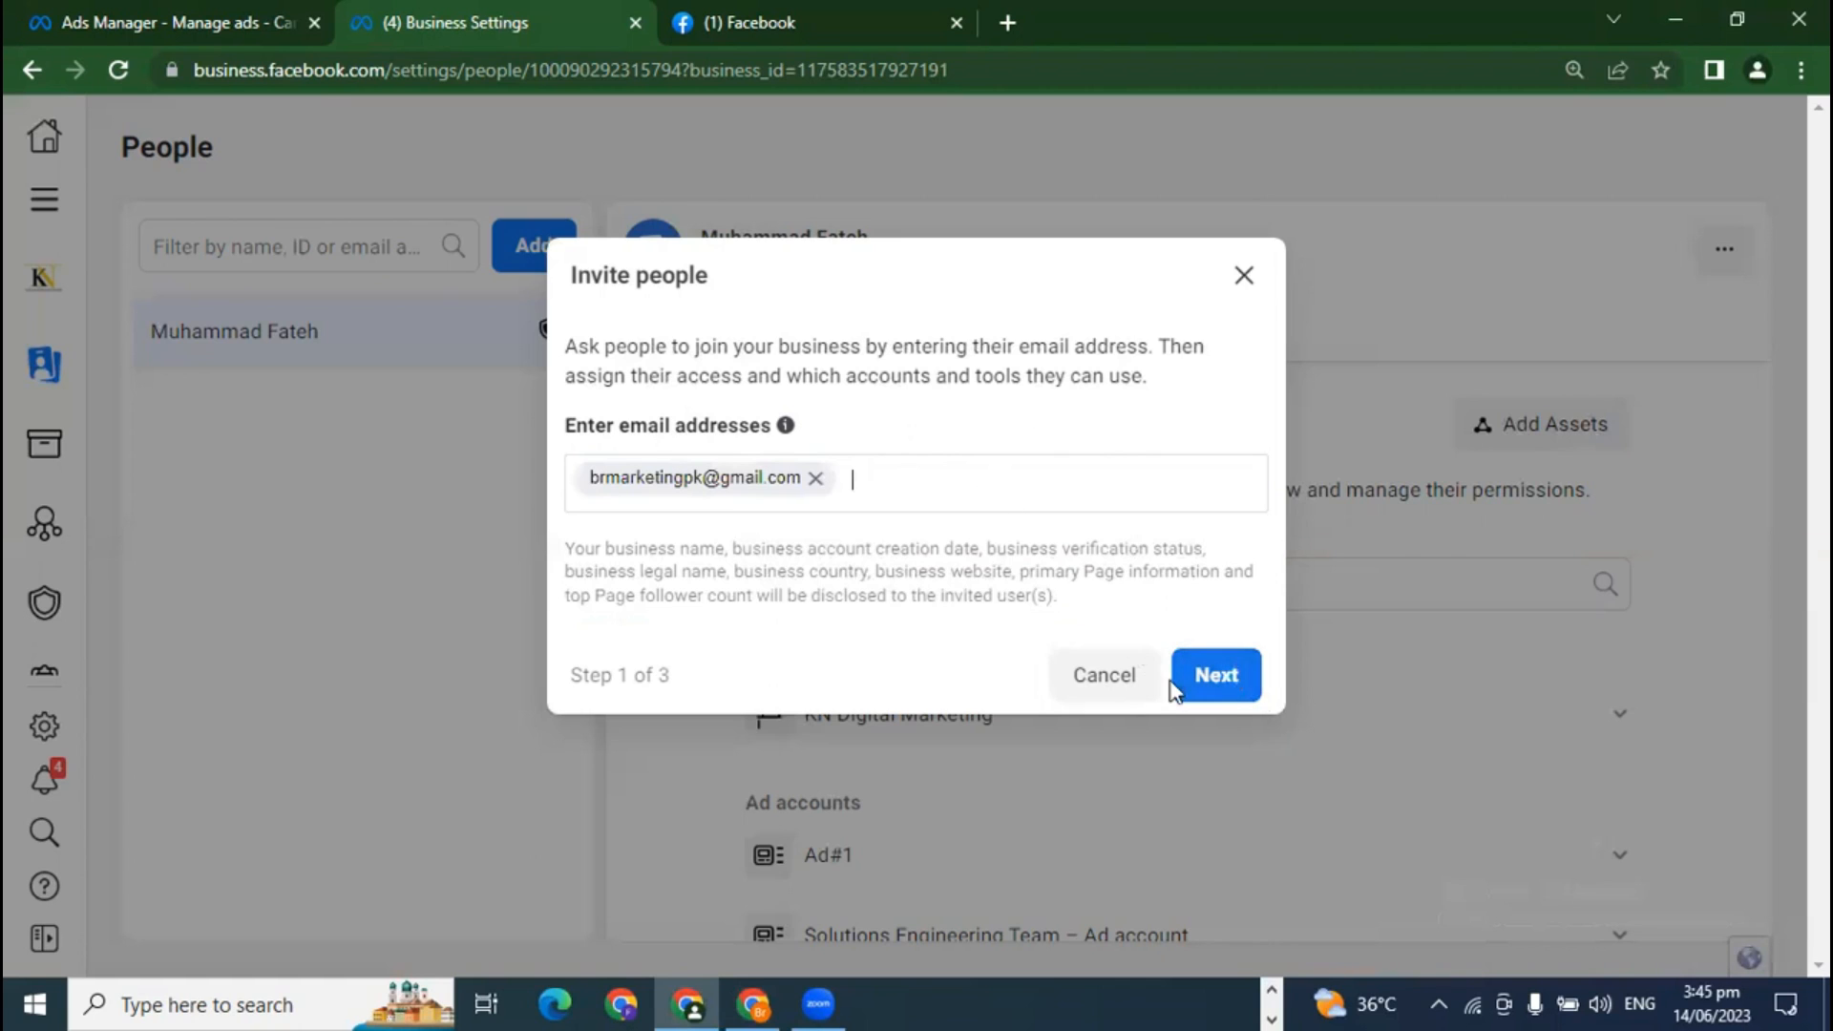
{"action": "left_click", "coordinate": [1232, 680]}
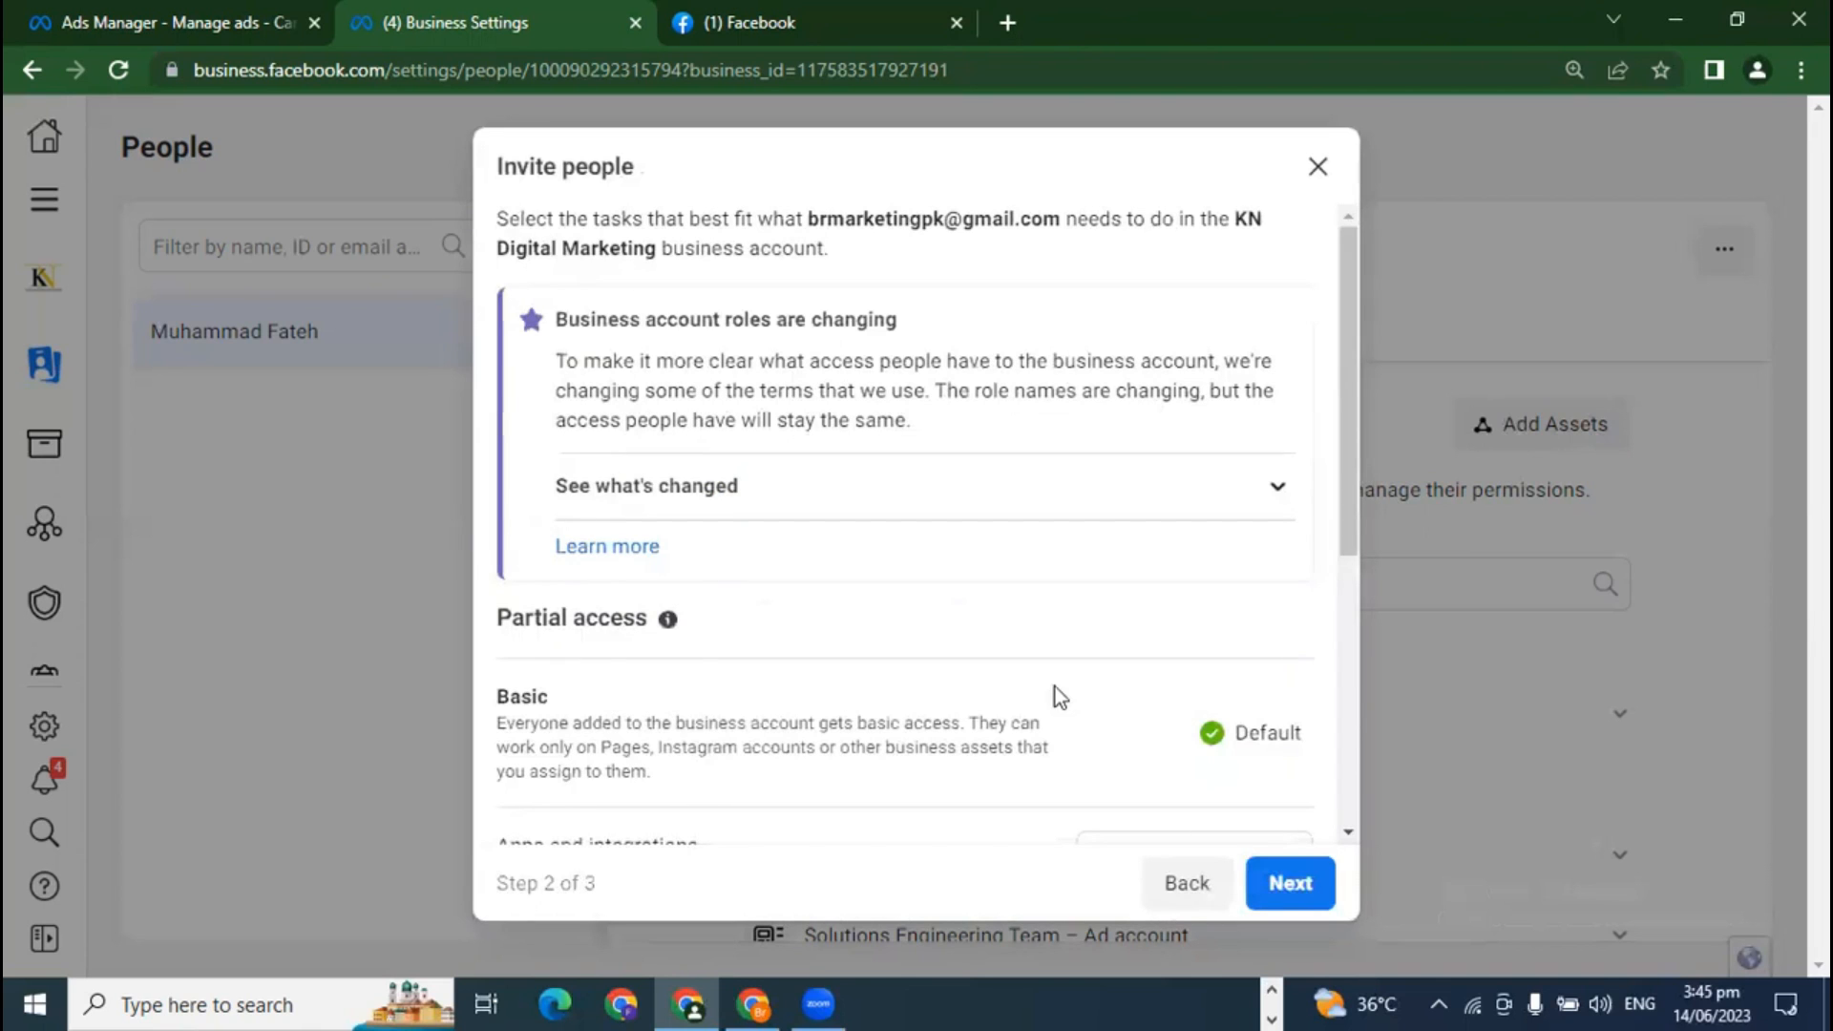
{"action": "scroll", "coordinate": [1014, 728], "scroll_direction": "down", "scroll_amount": 5}
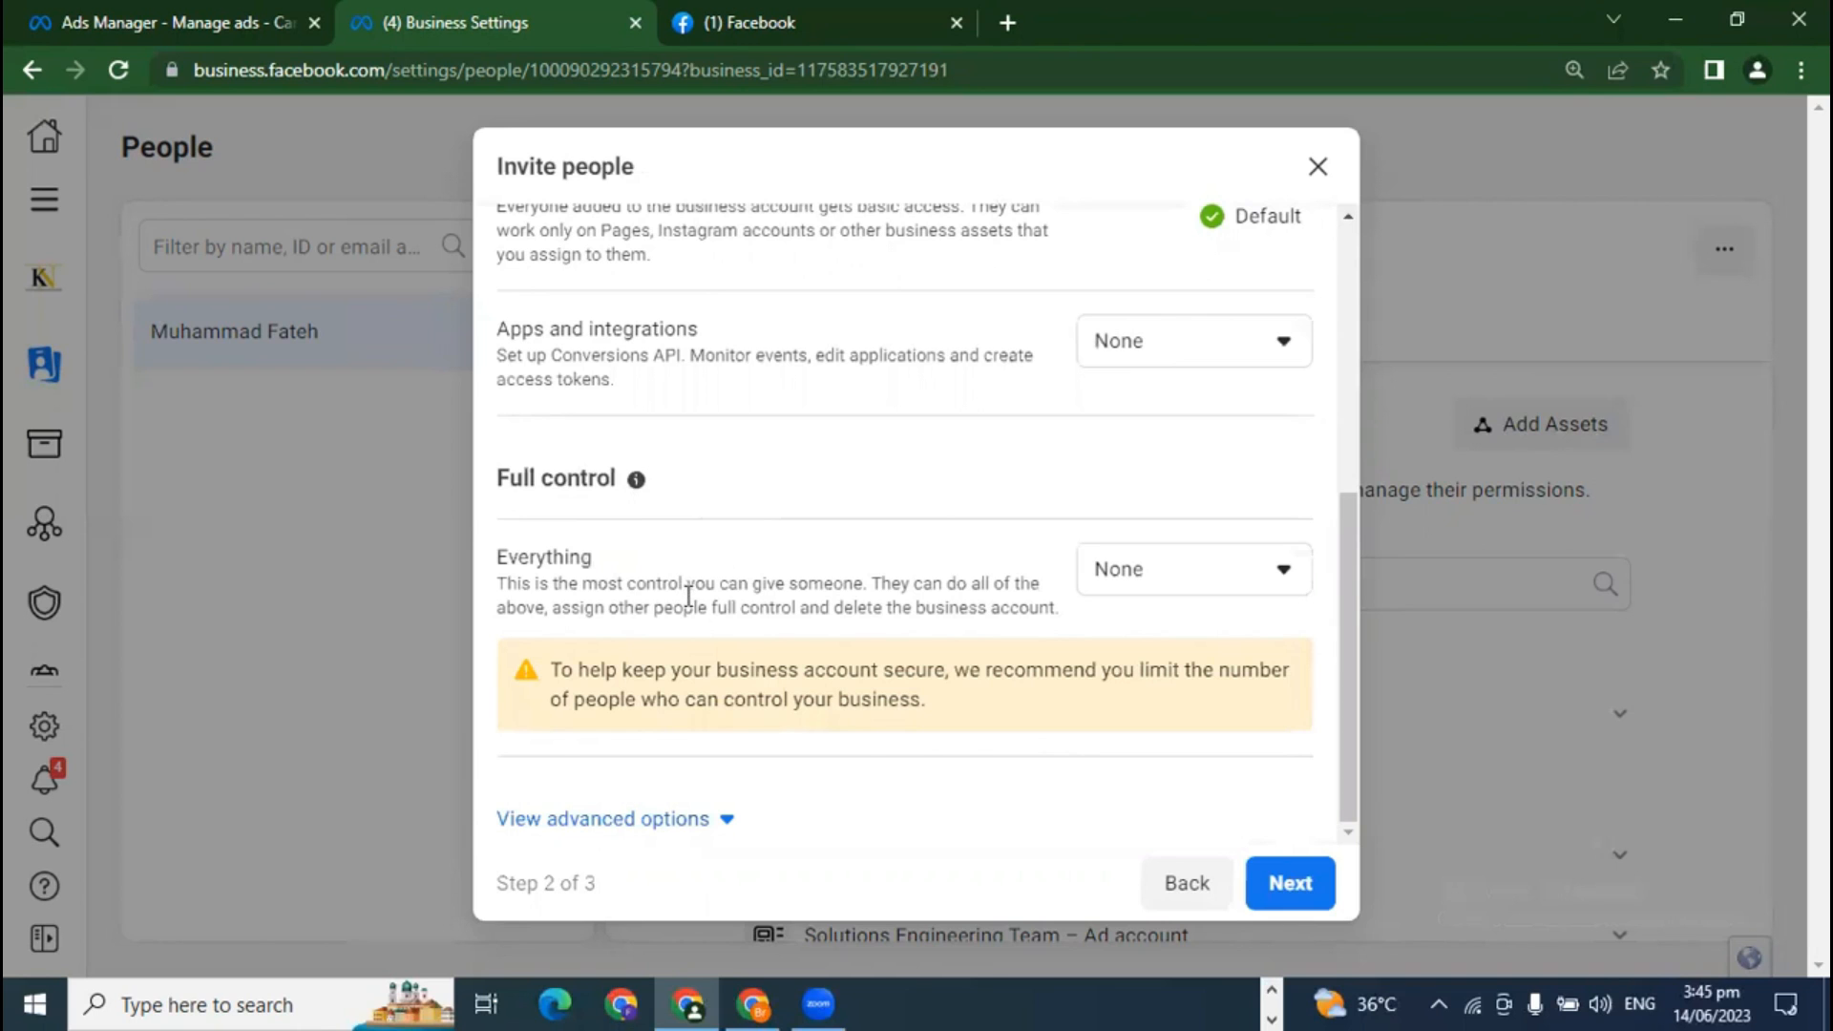
{"action": "scroll", "coordinate": [1236, 370], "scroll_direction": "up", "scroll_amount": 3}
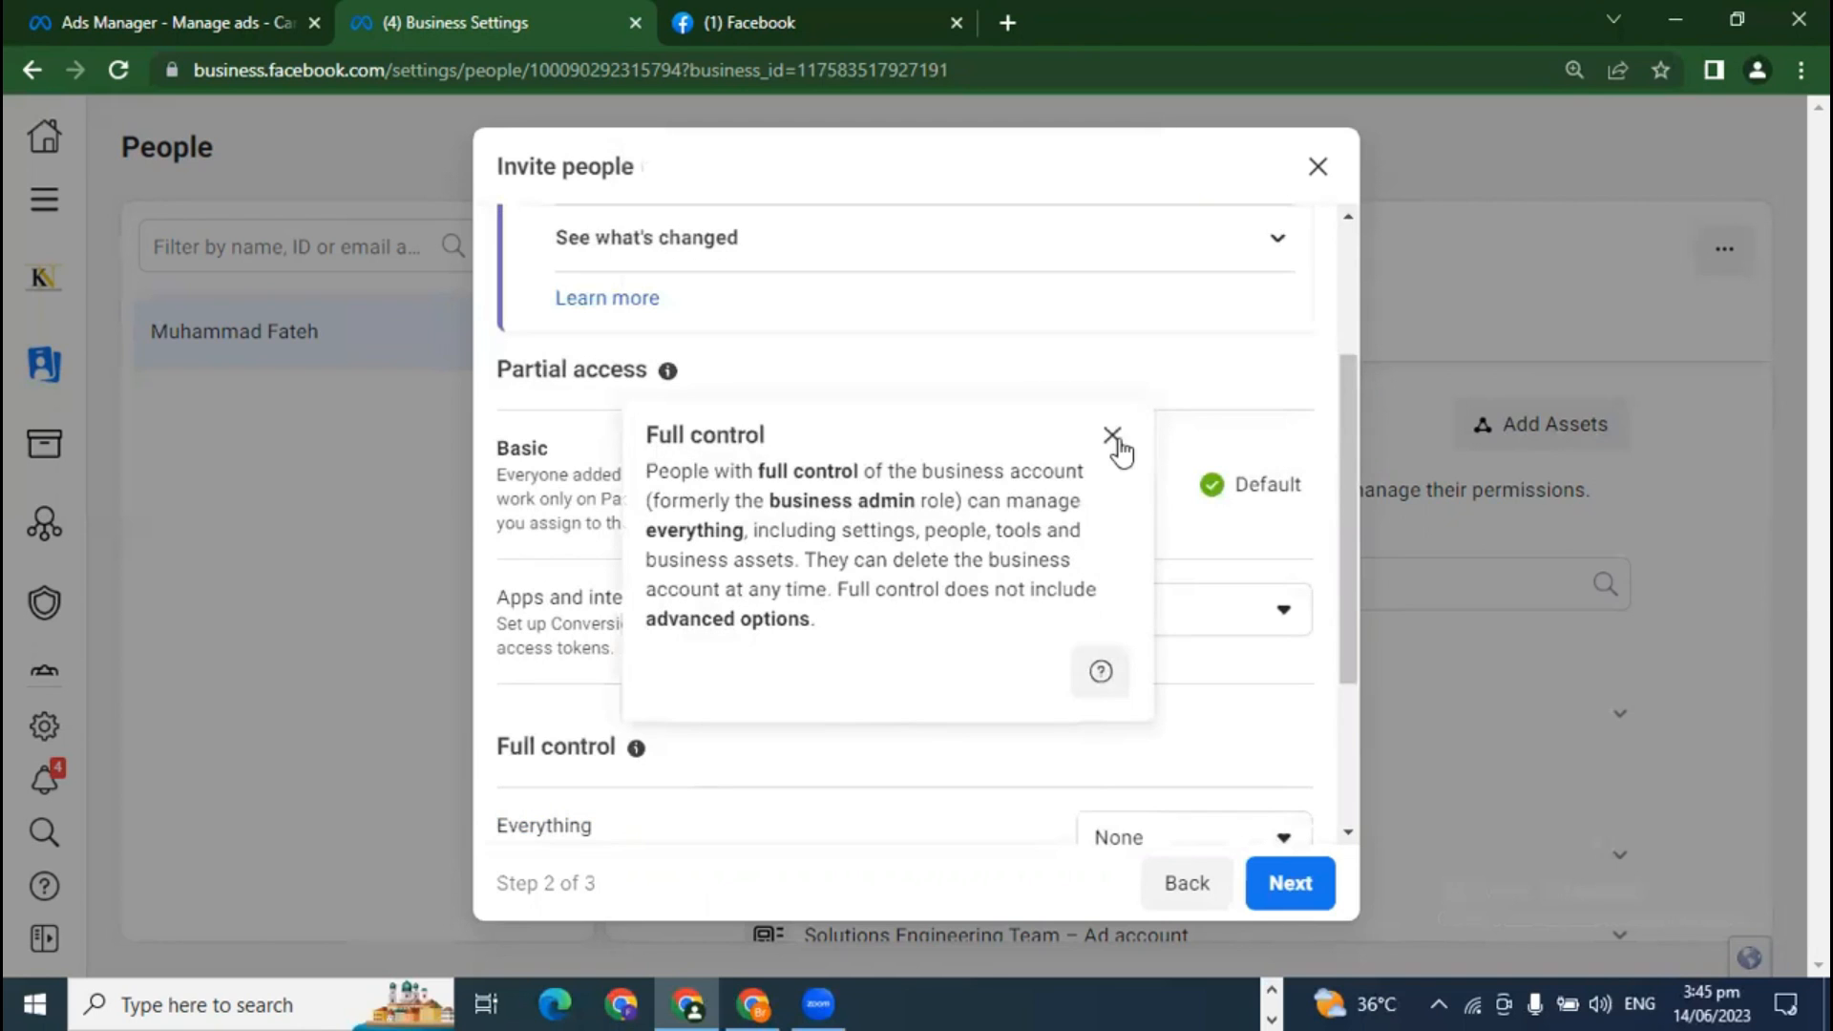
{"action": "left_click", "coordinate": [1114, 434]}
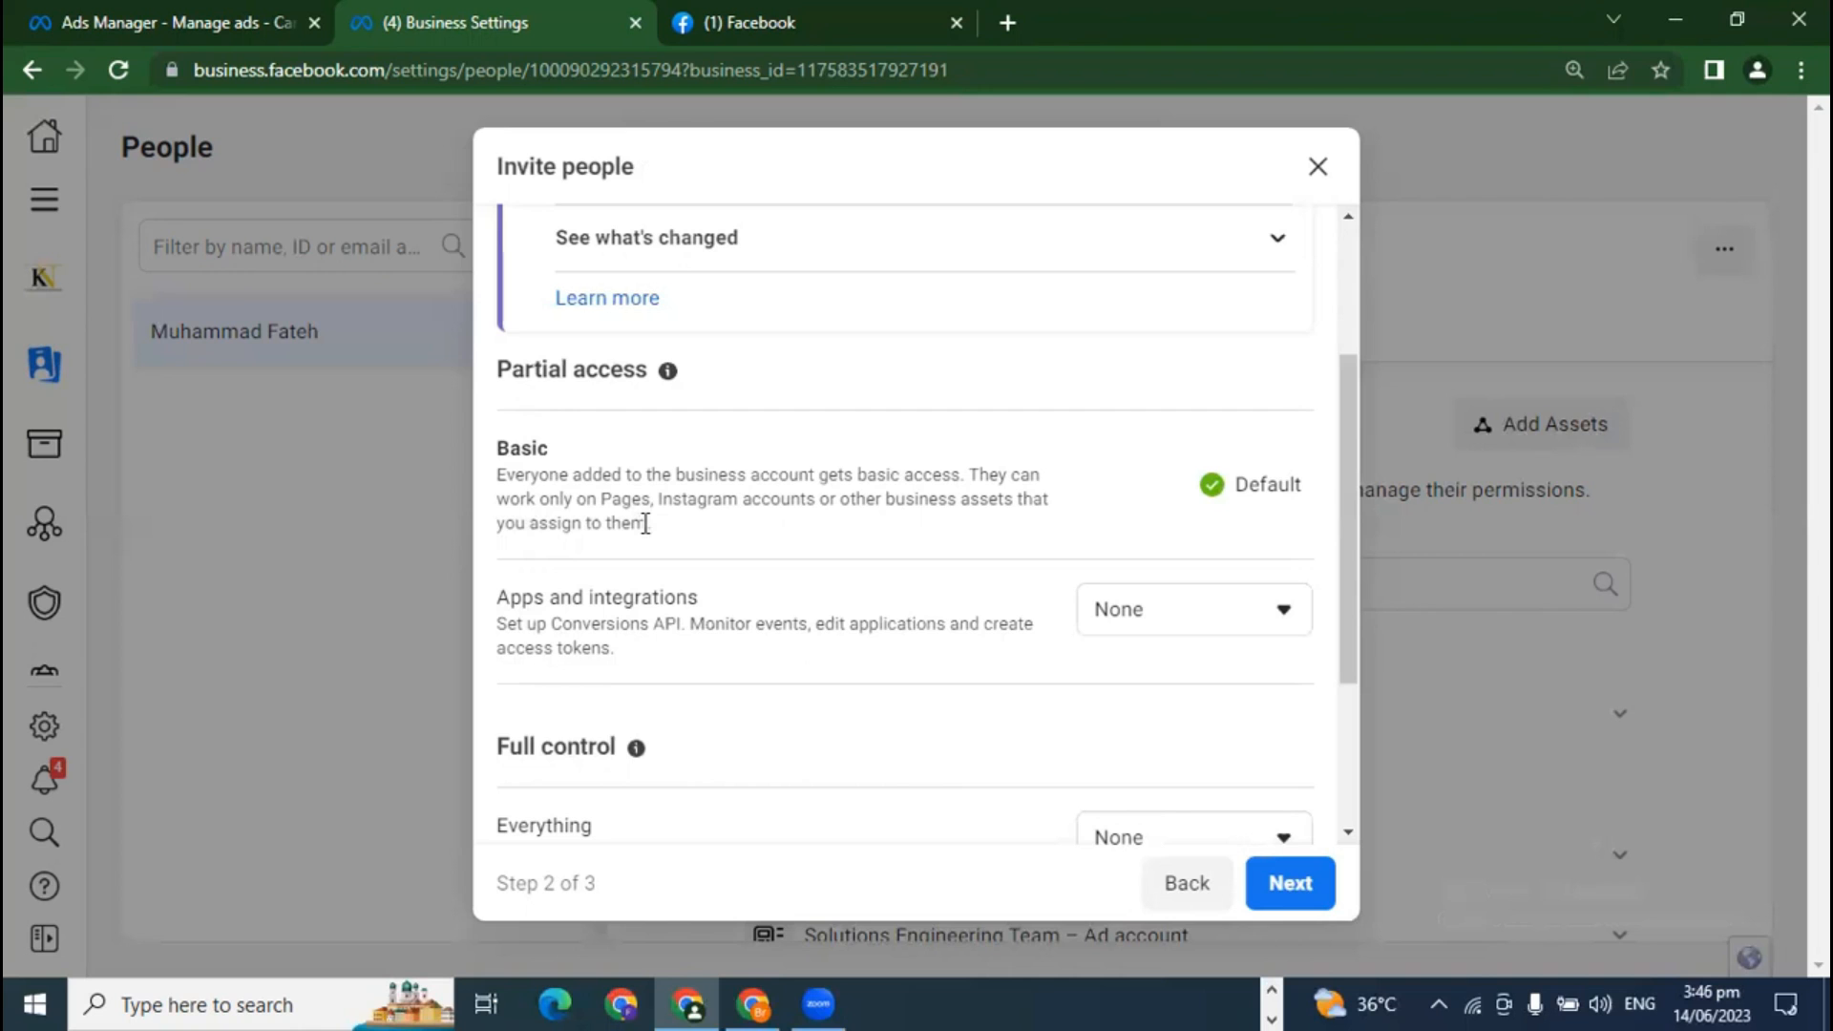
{"action": "scroll", "coordinate": [706, 688], "scroll_direction": "down", "scroll_amount": 1}
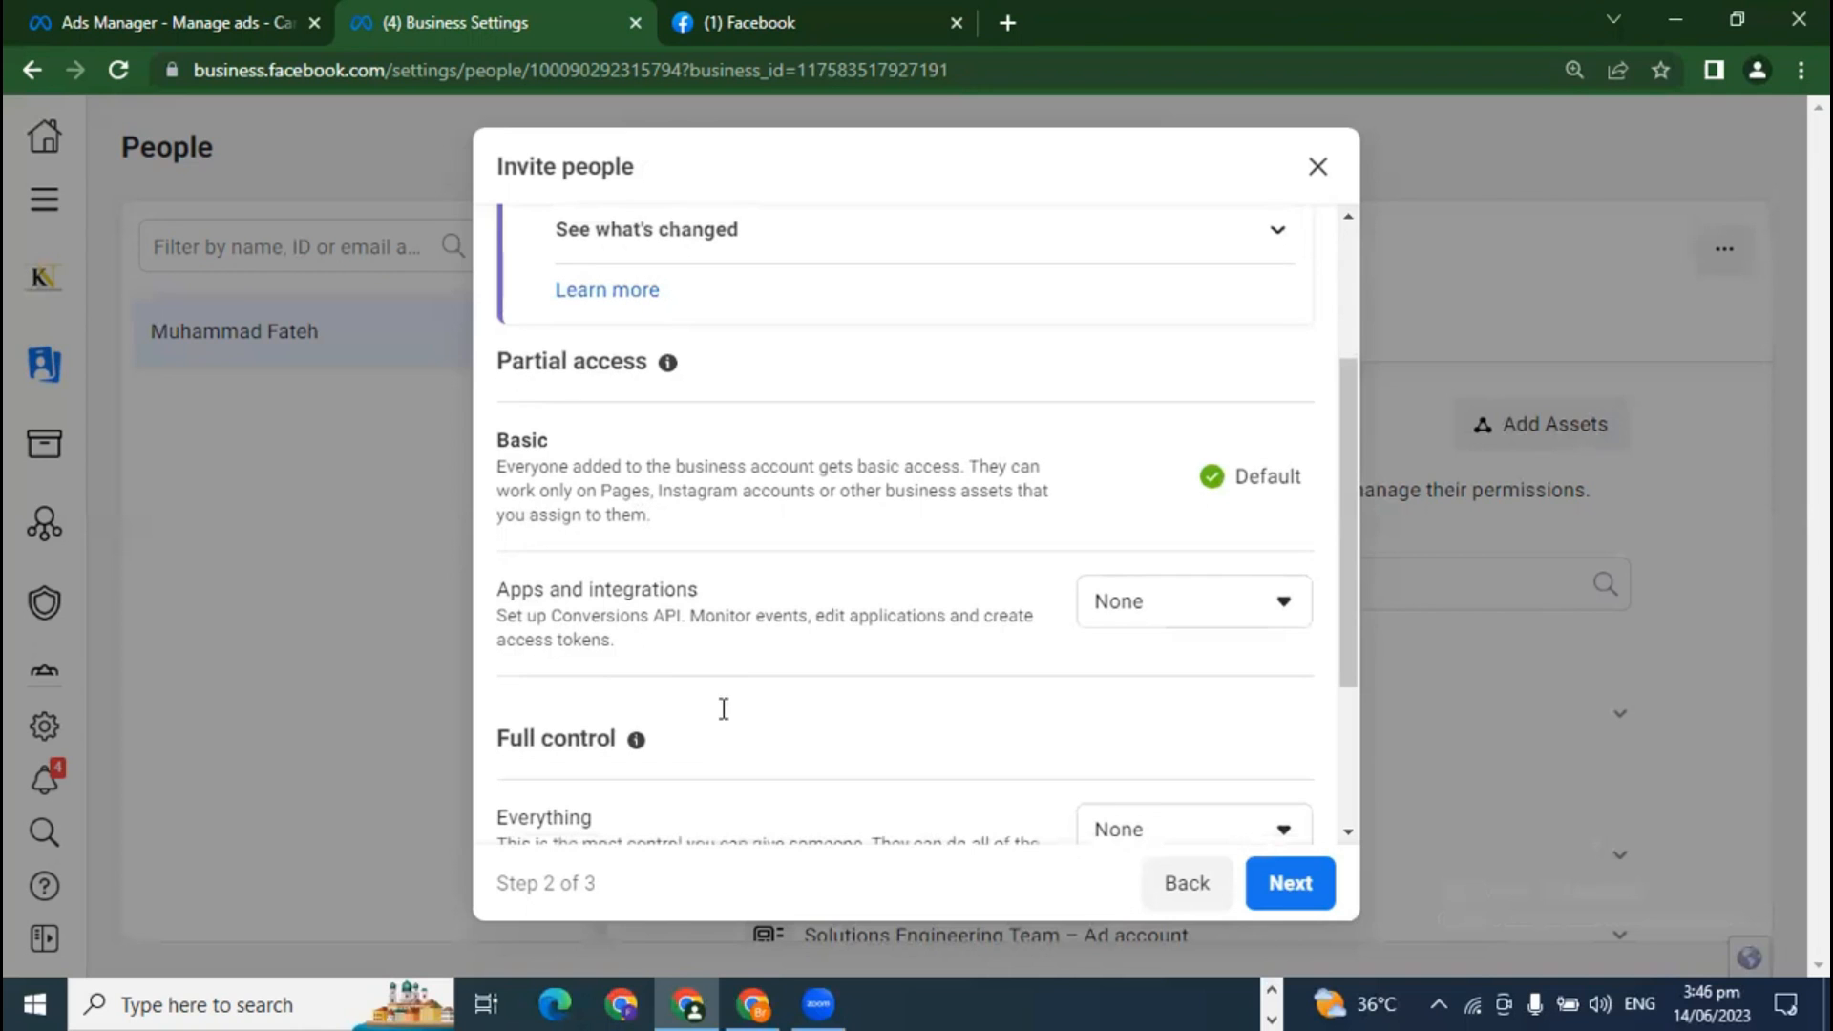
{"action": "scroll", "coordinate": [581, 484], "scroll_direction": "down", "scroll_amount": 2}
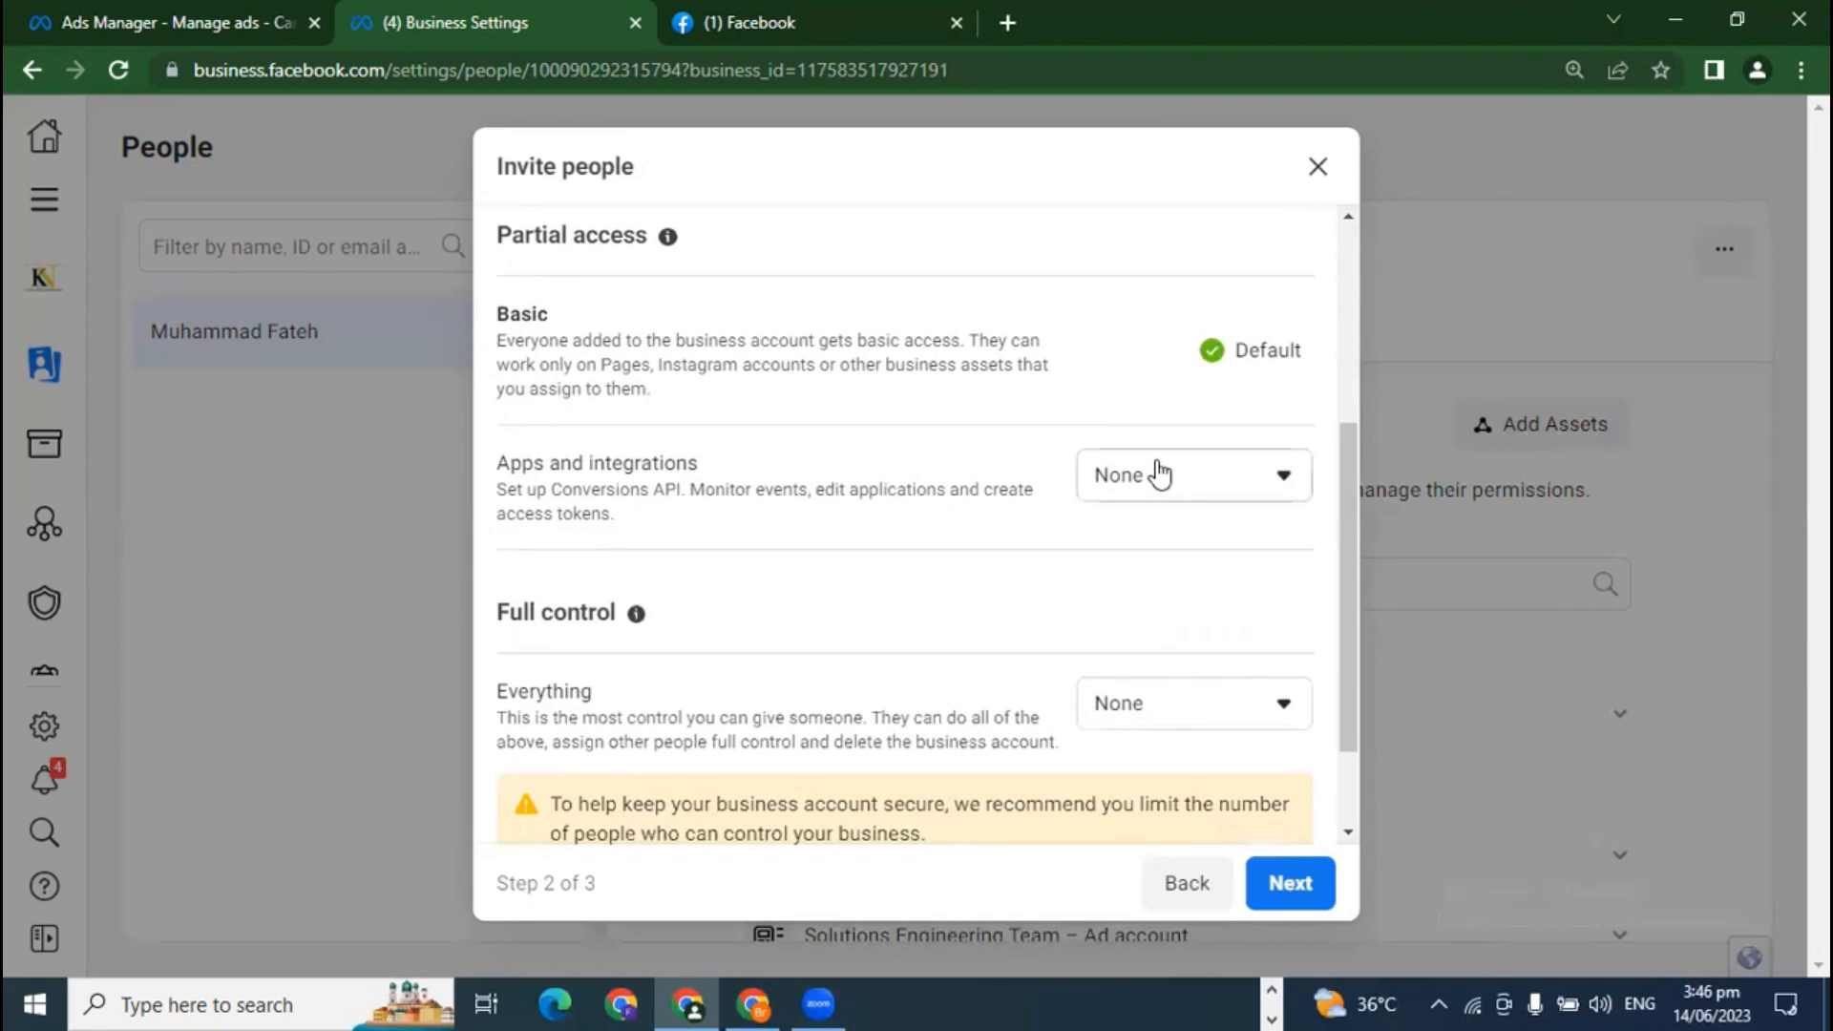
Step: Try View and manage access for Apps and integrations, then revert it to None
{"action": "left_click", "coordinate": [1159, 475]}
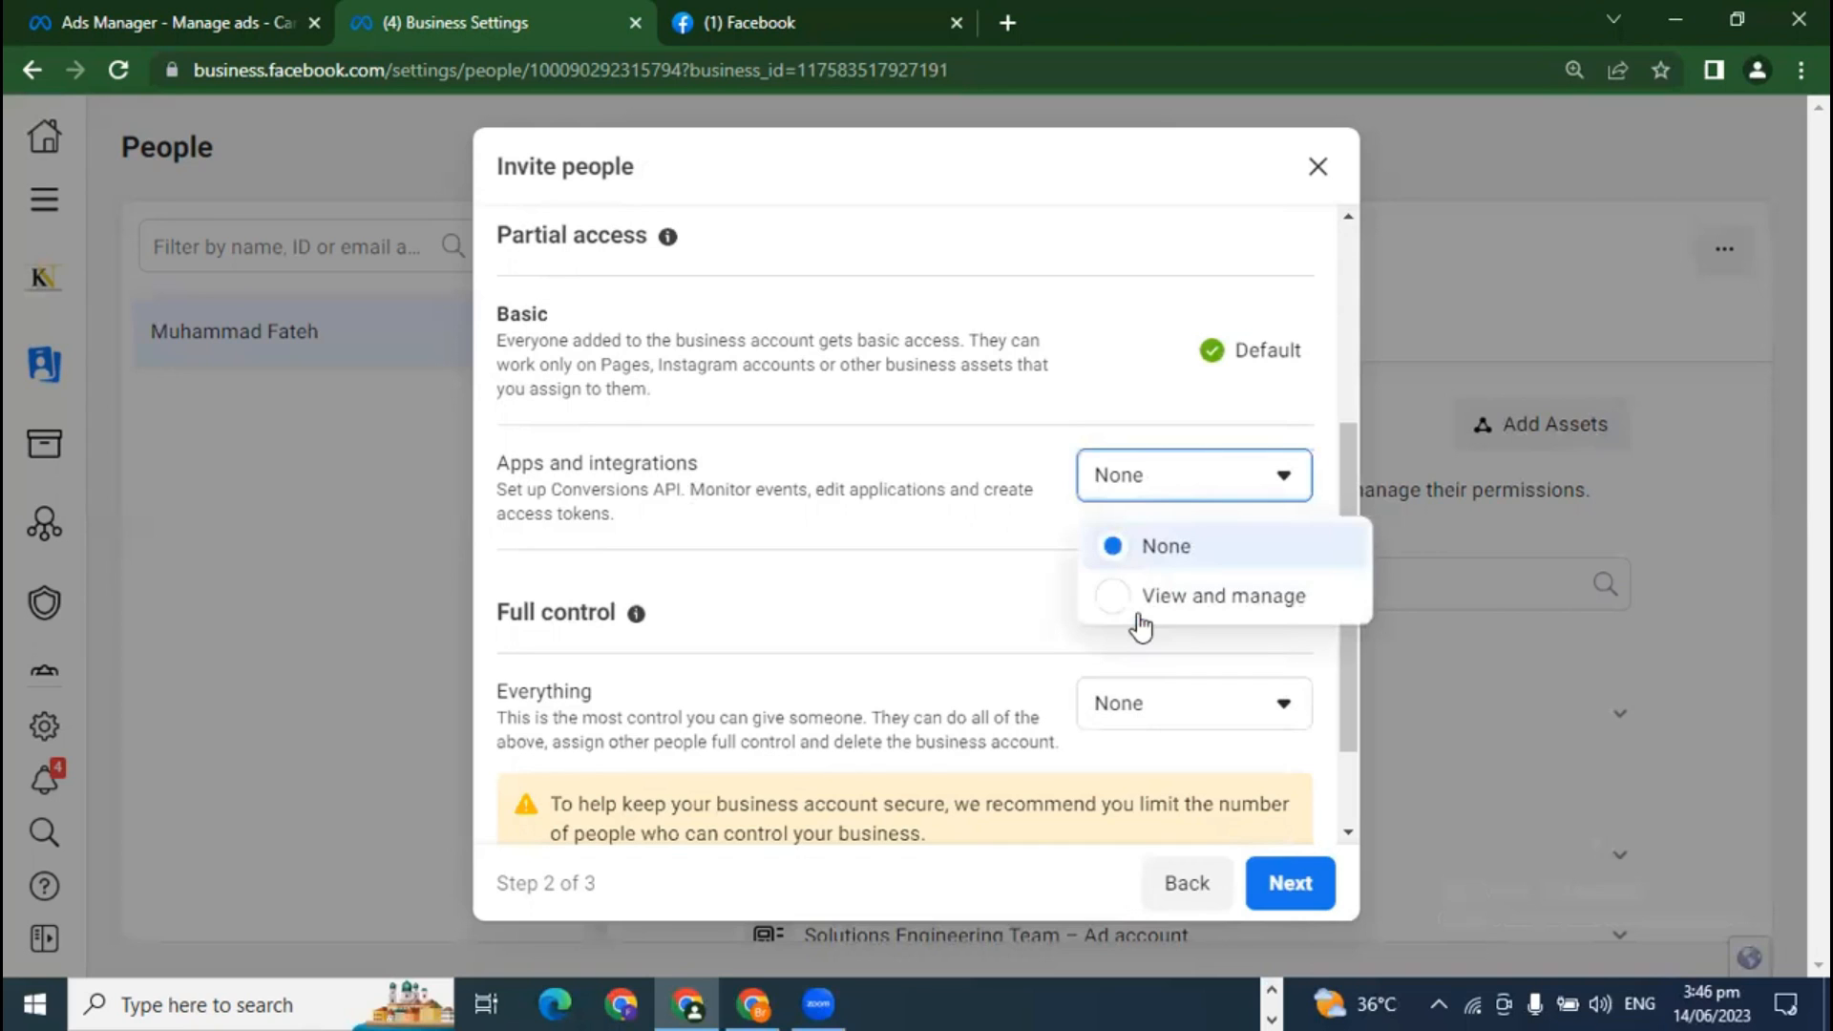
{"action": "left_click", "coordinate": [1146, 596]}
{"action": "left_click", "coordinate": [1187, 533]}
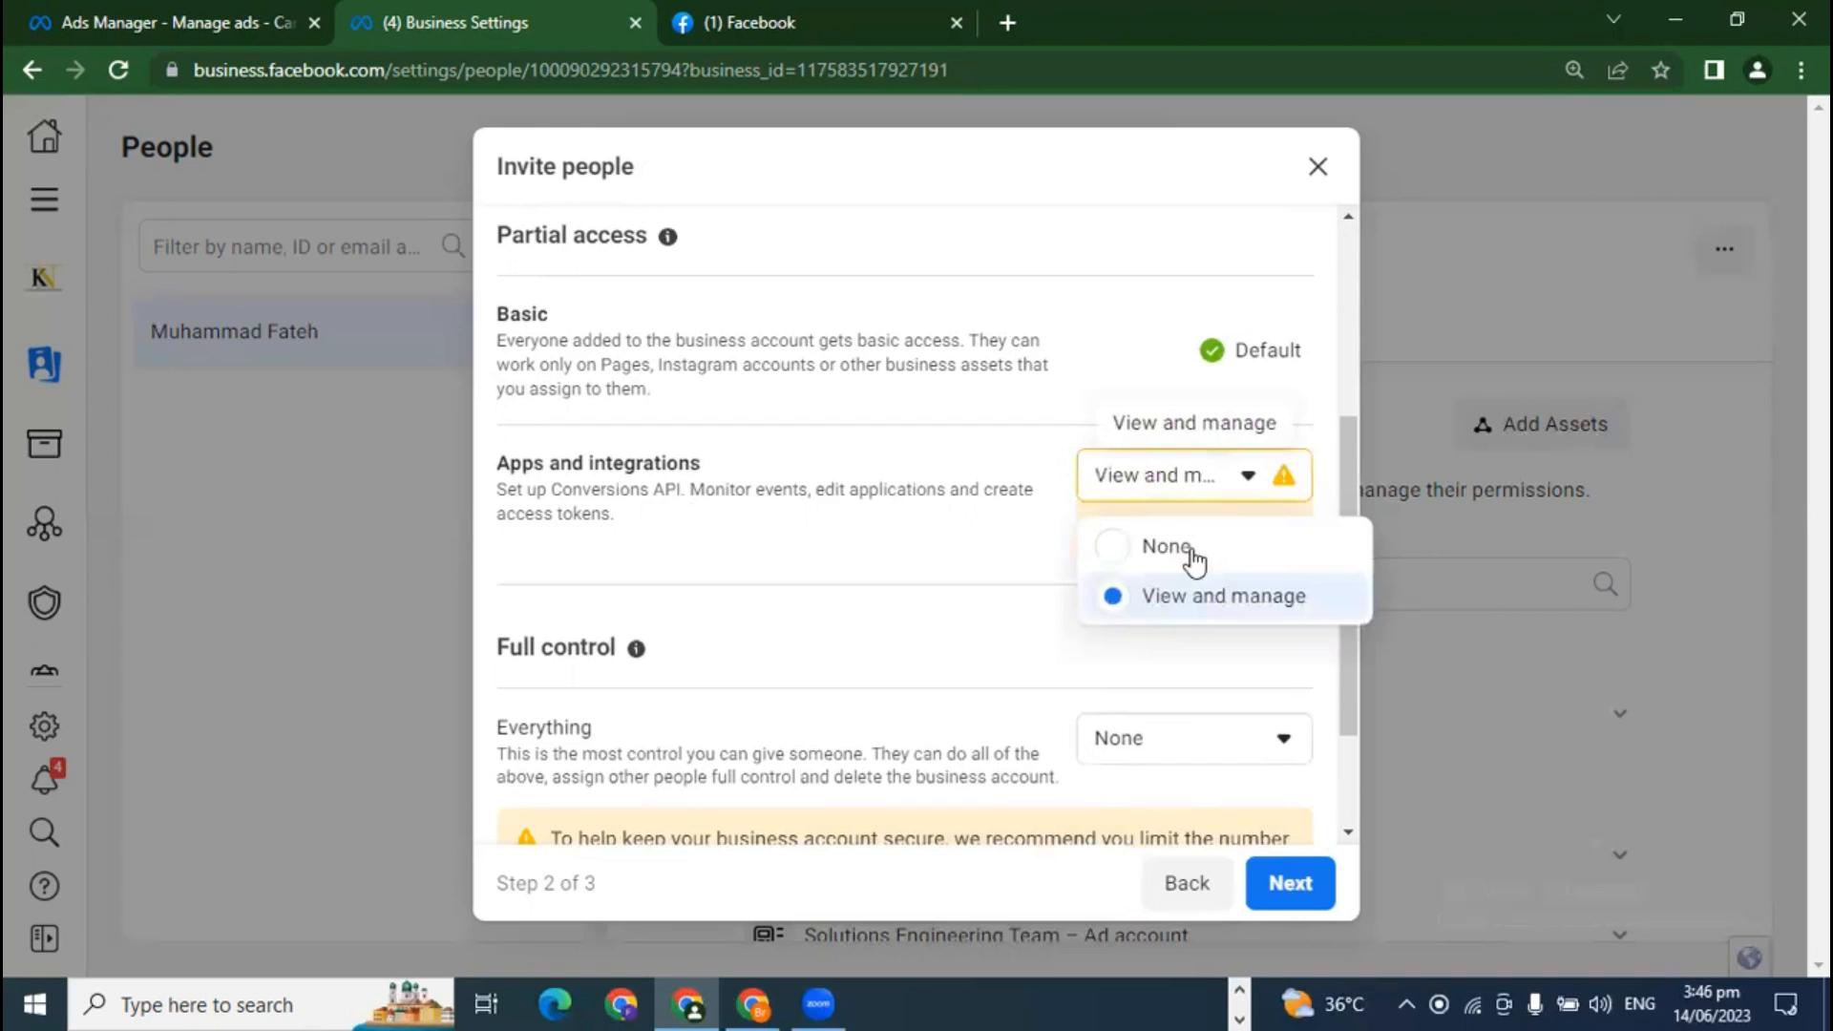
{"action": "left_click", "coordinate": [1165, 546]}
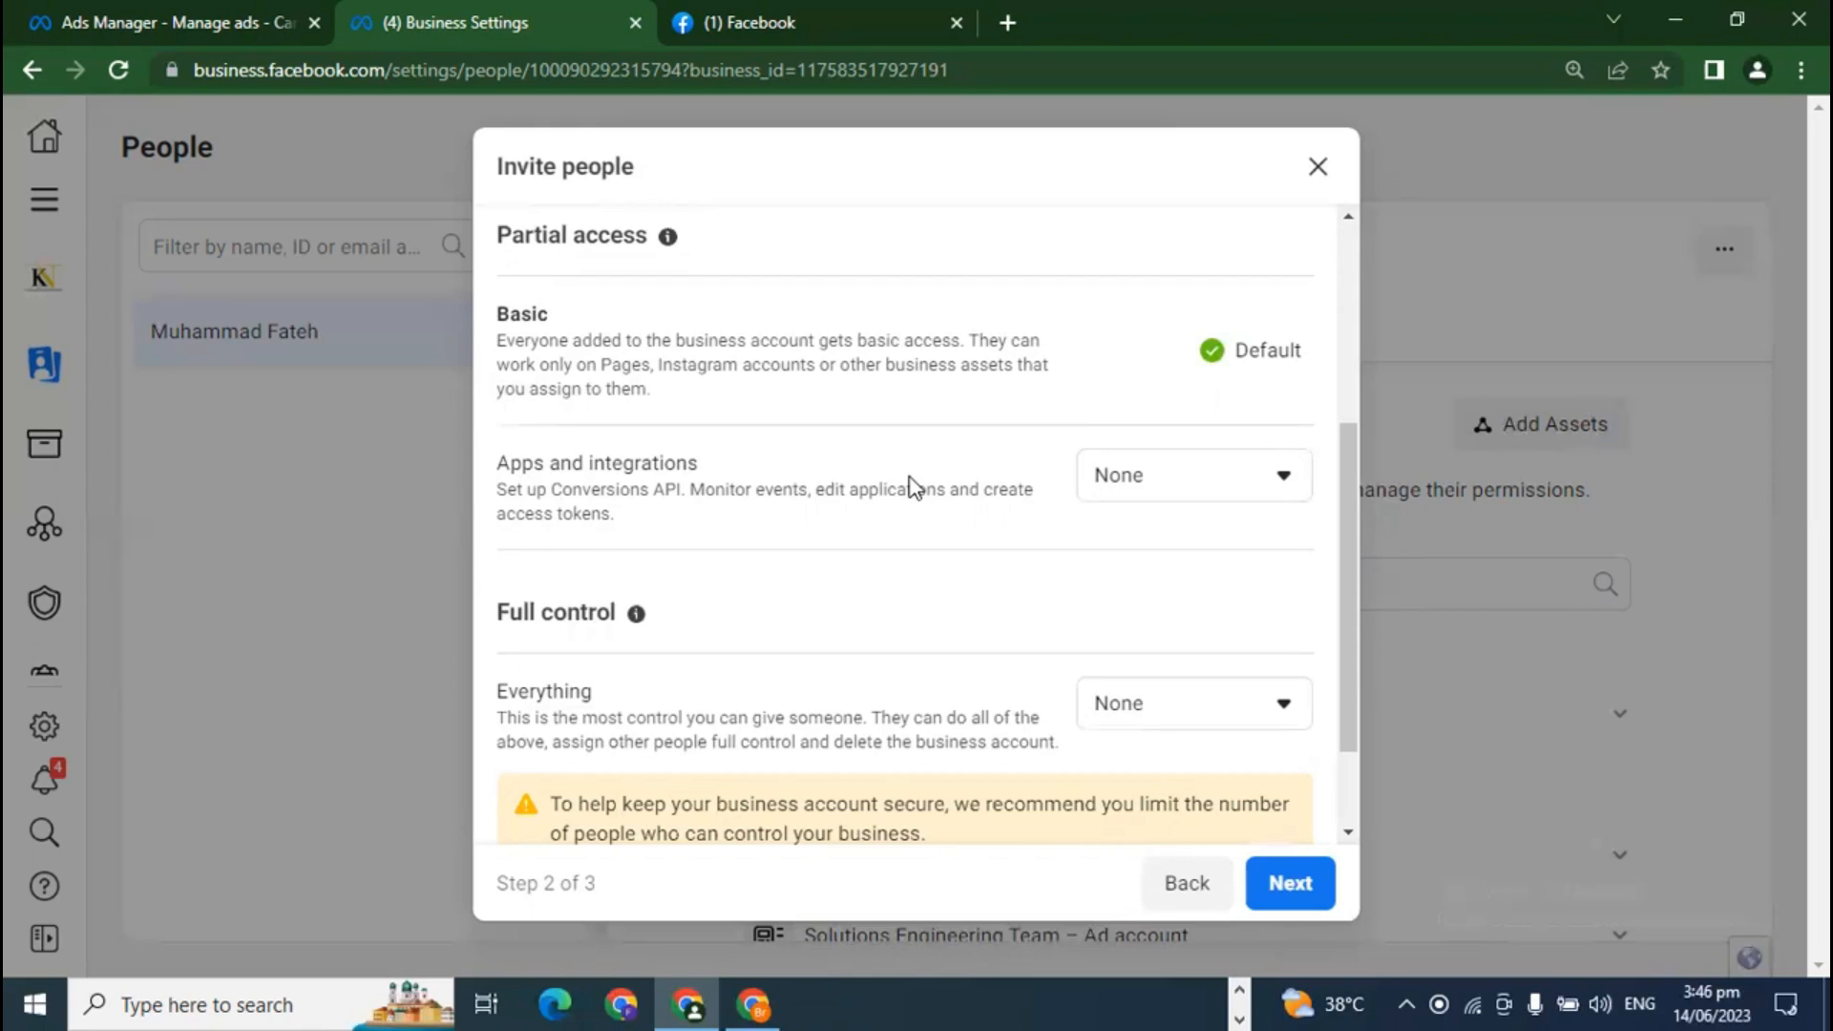
Step: Set Full control Everything to Manage and reveal the advanced access options
{"action": "scroll", "coordinate": [901, 630], "scroll_direction": "down", "scroll_amount": 2}
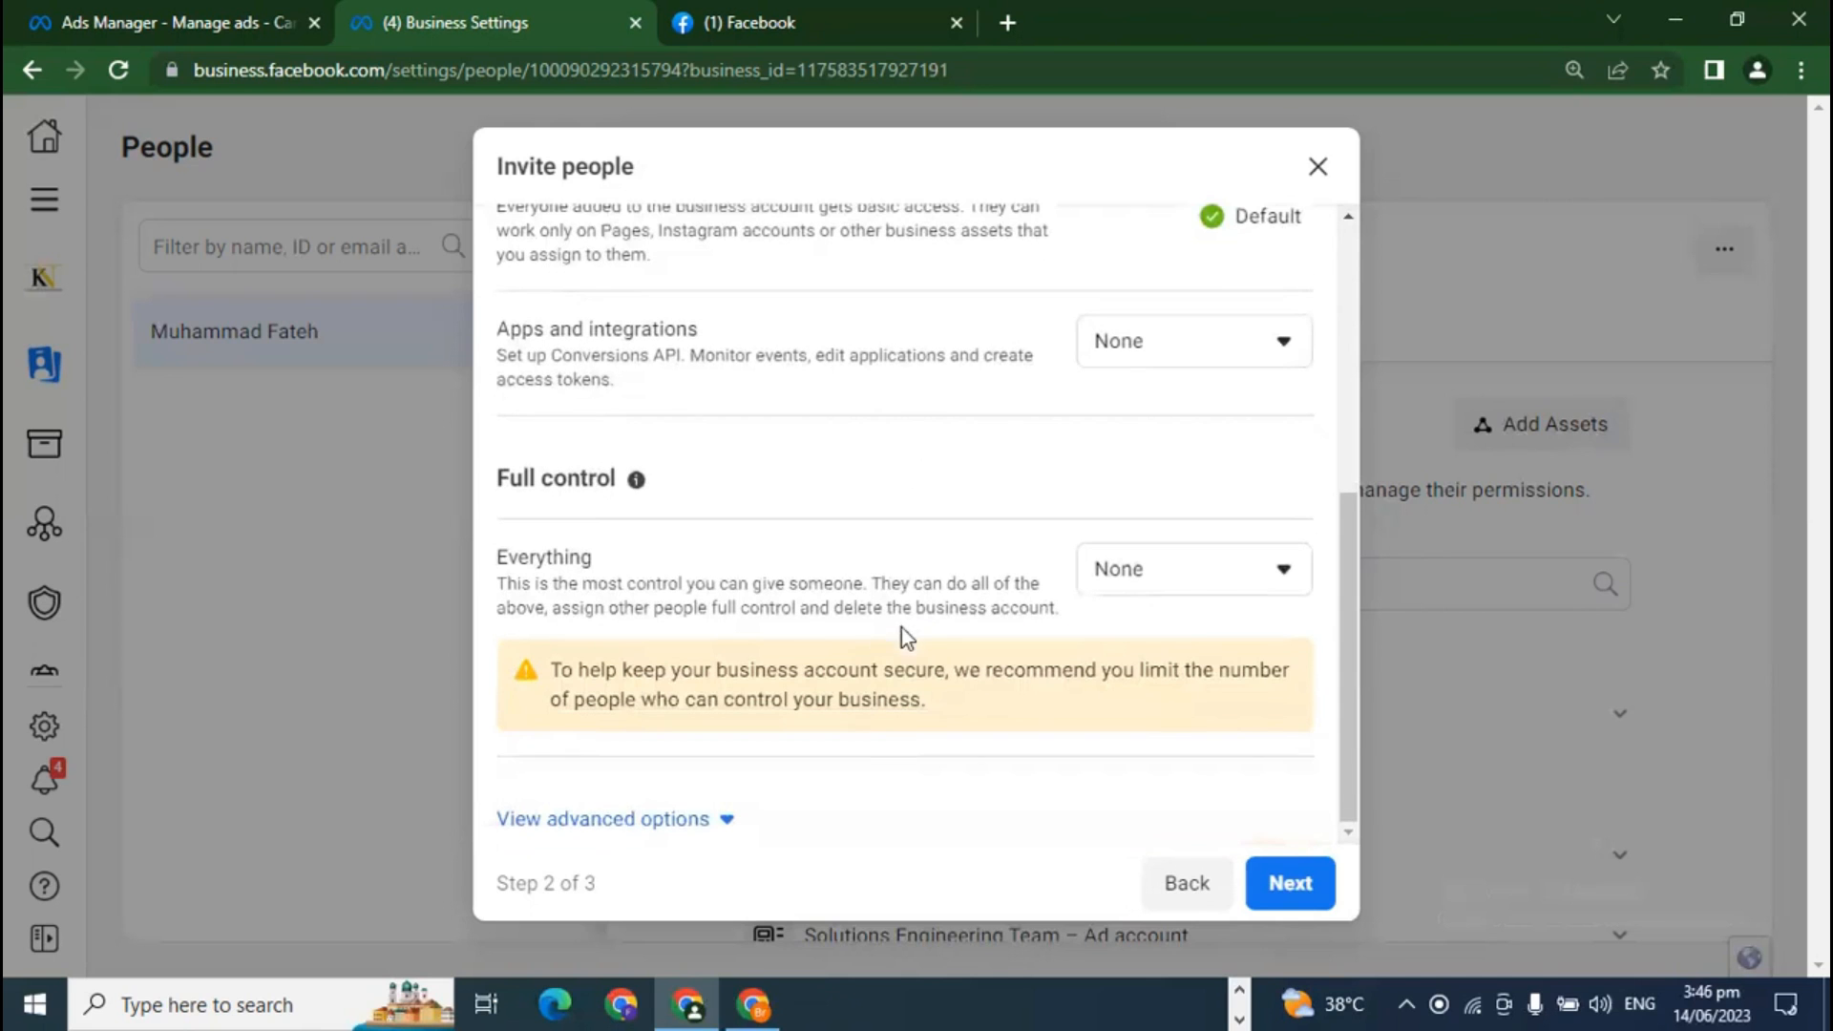
{"action": "left_click", "coordinate": [1198, 585]}
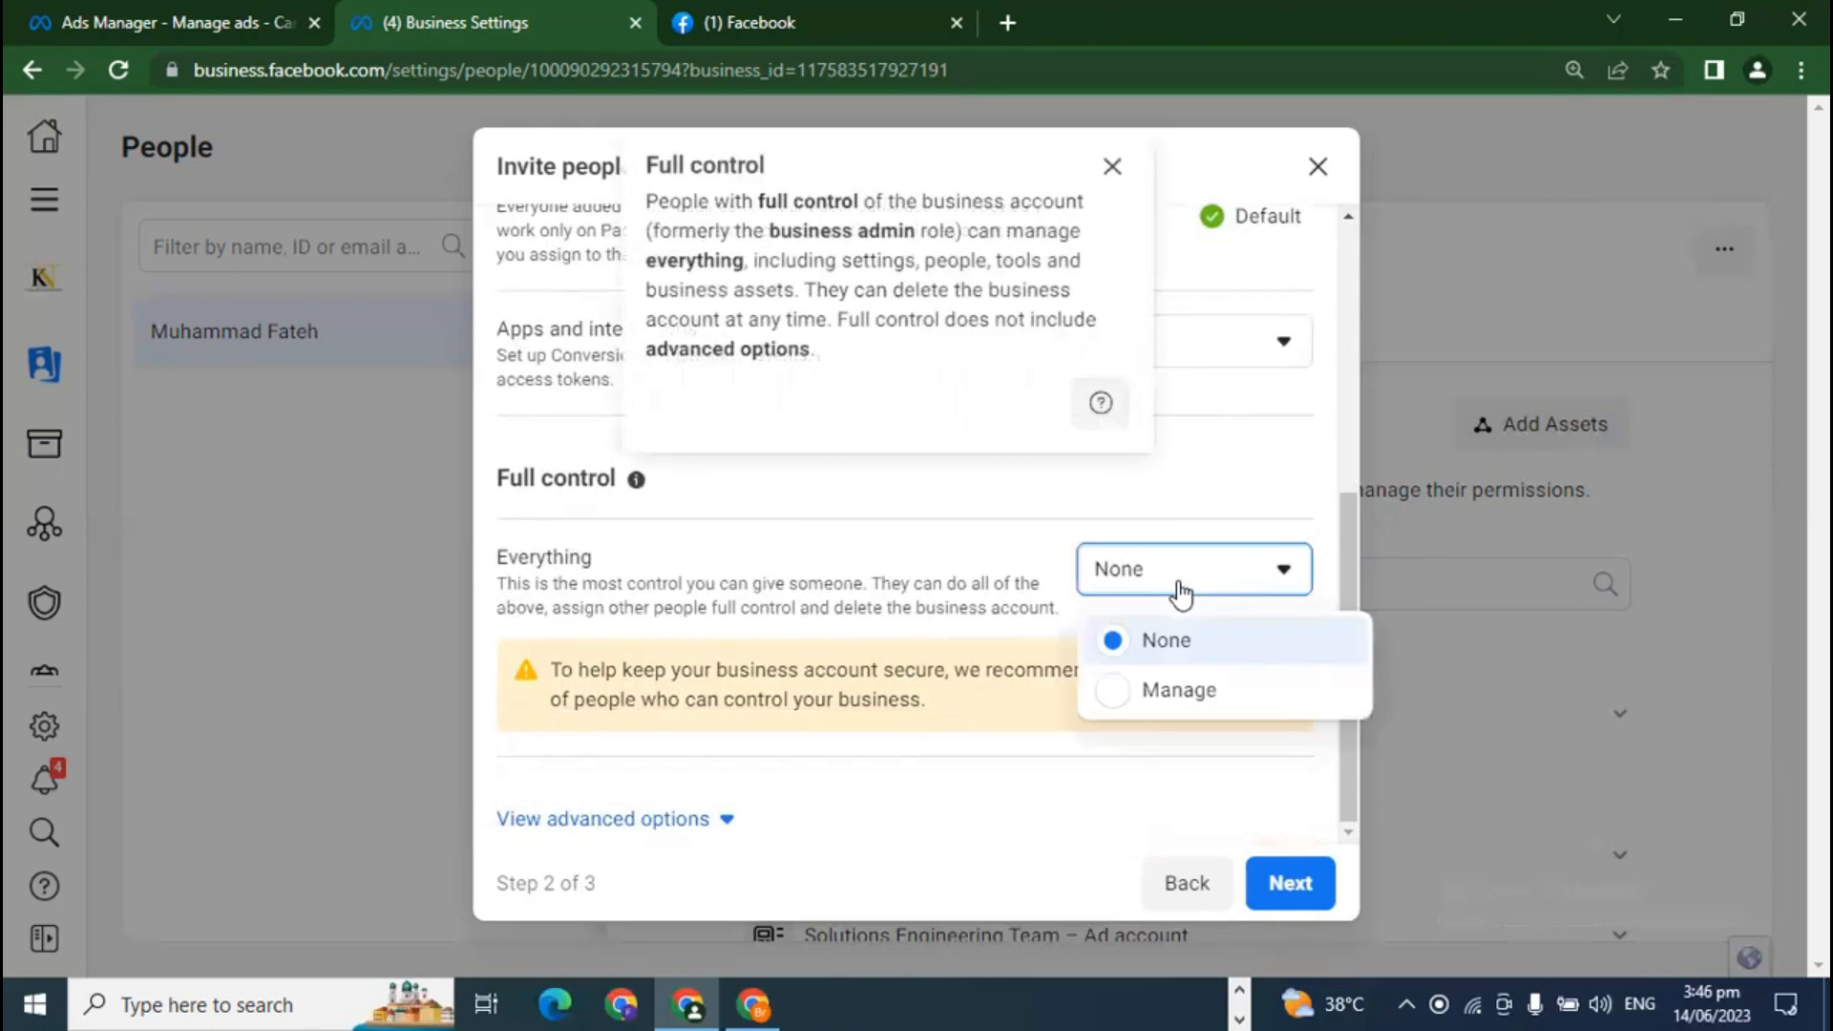
{"action": "left_click", "coordinate": [1198, 695]}
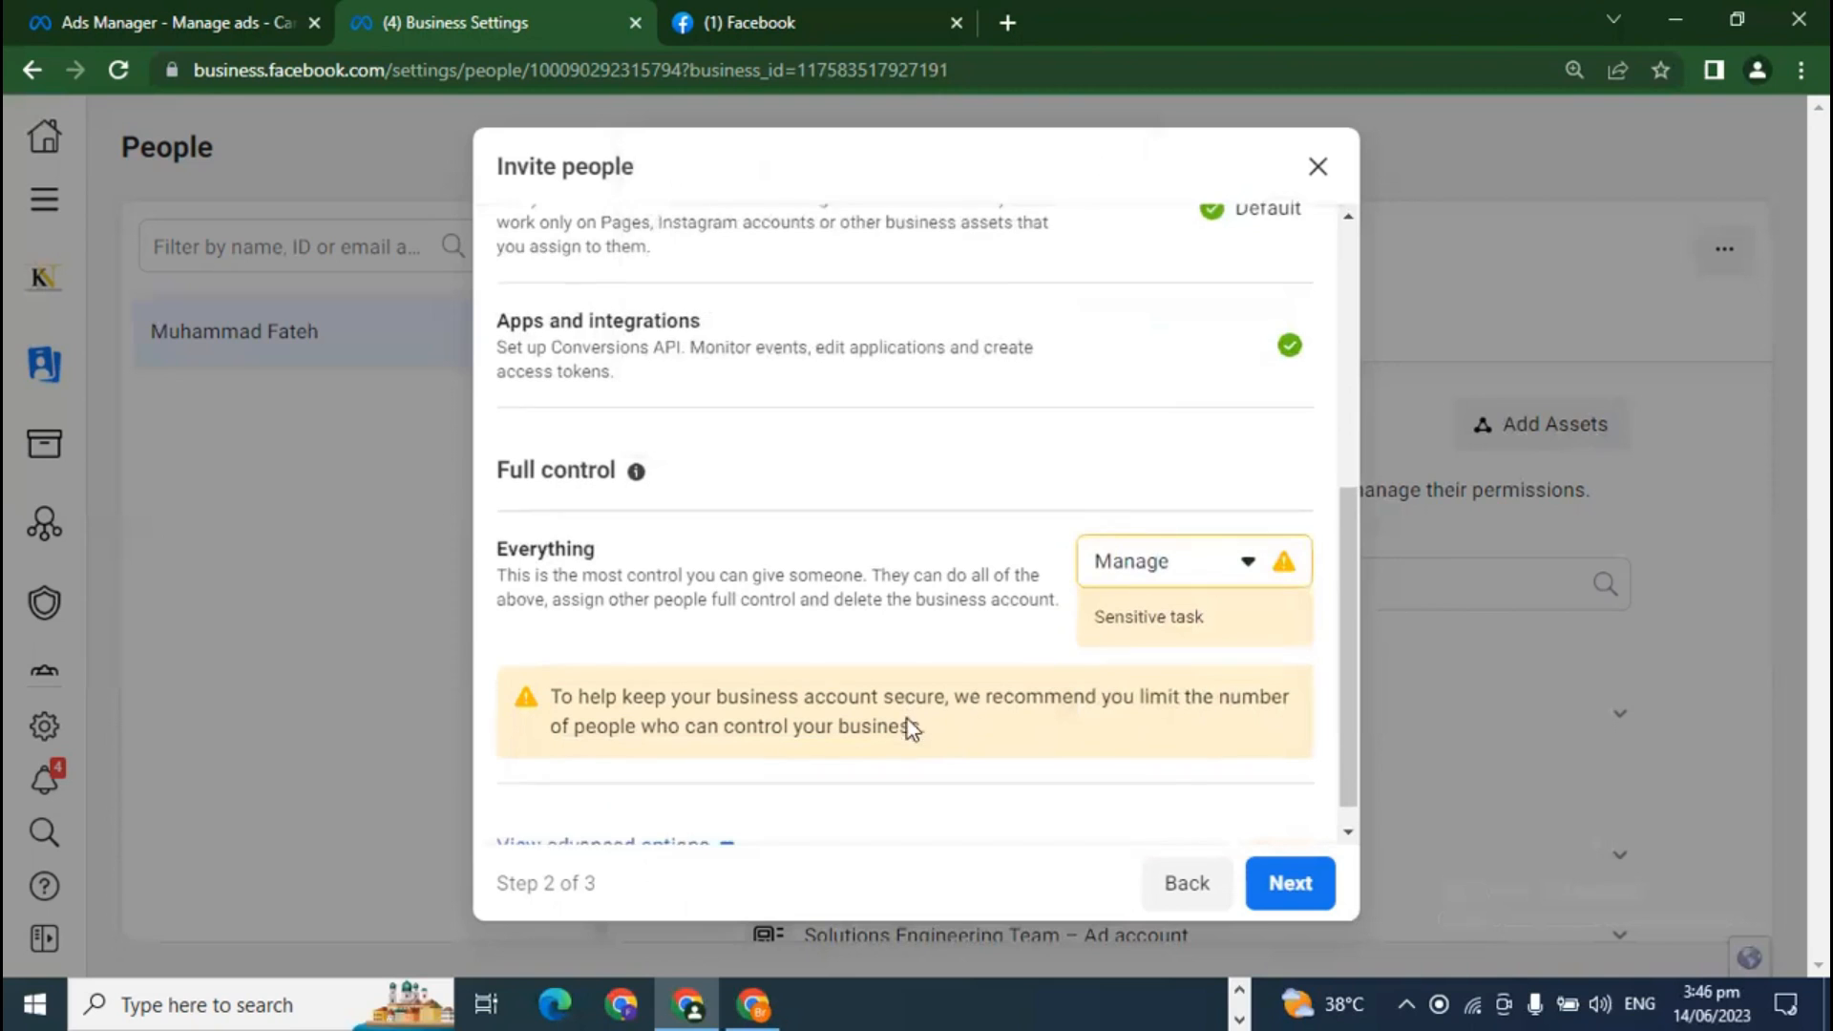
{"action": "left_click_drag", "start_coordinate": [1095, 595], "coordinate": [1210, 594]}
{"action": "left_click", "coordinate": [1211, 594]}
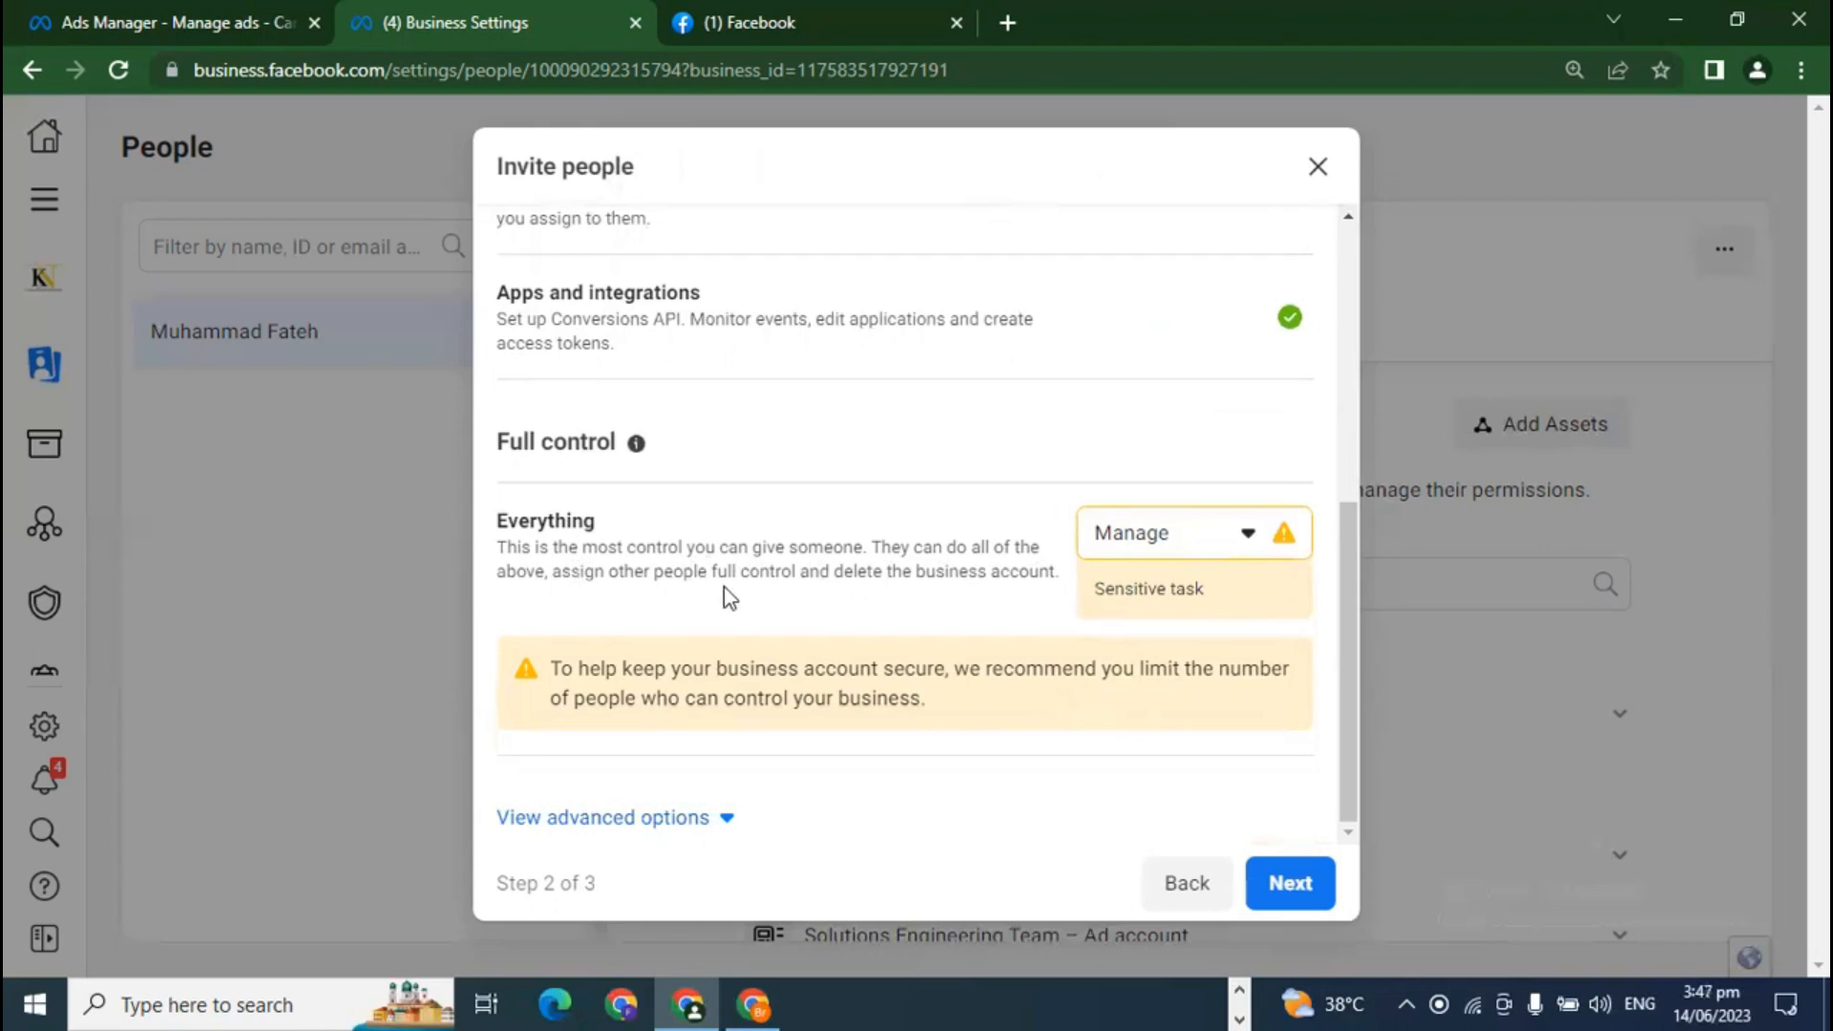
{"action": "left_click_drag", "start_coordinate": [1039, 573], "coordinate": [987, 581]}
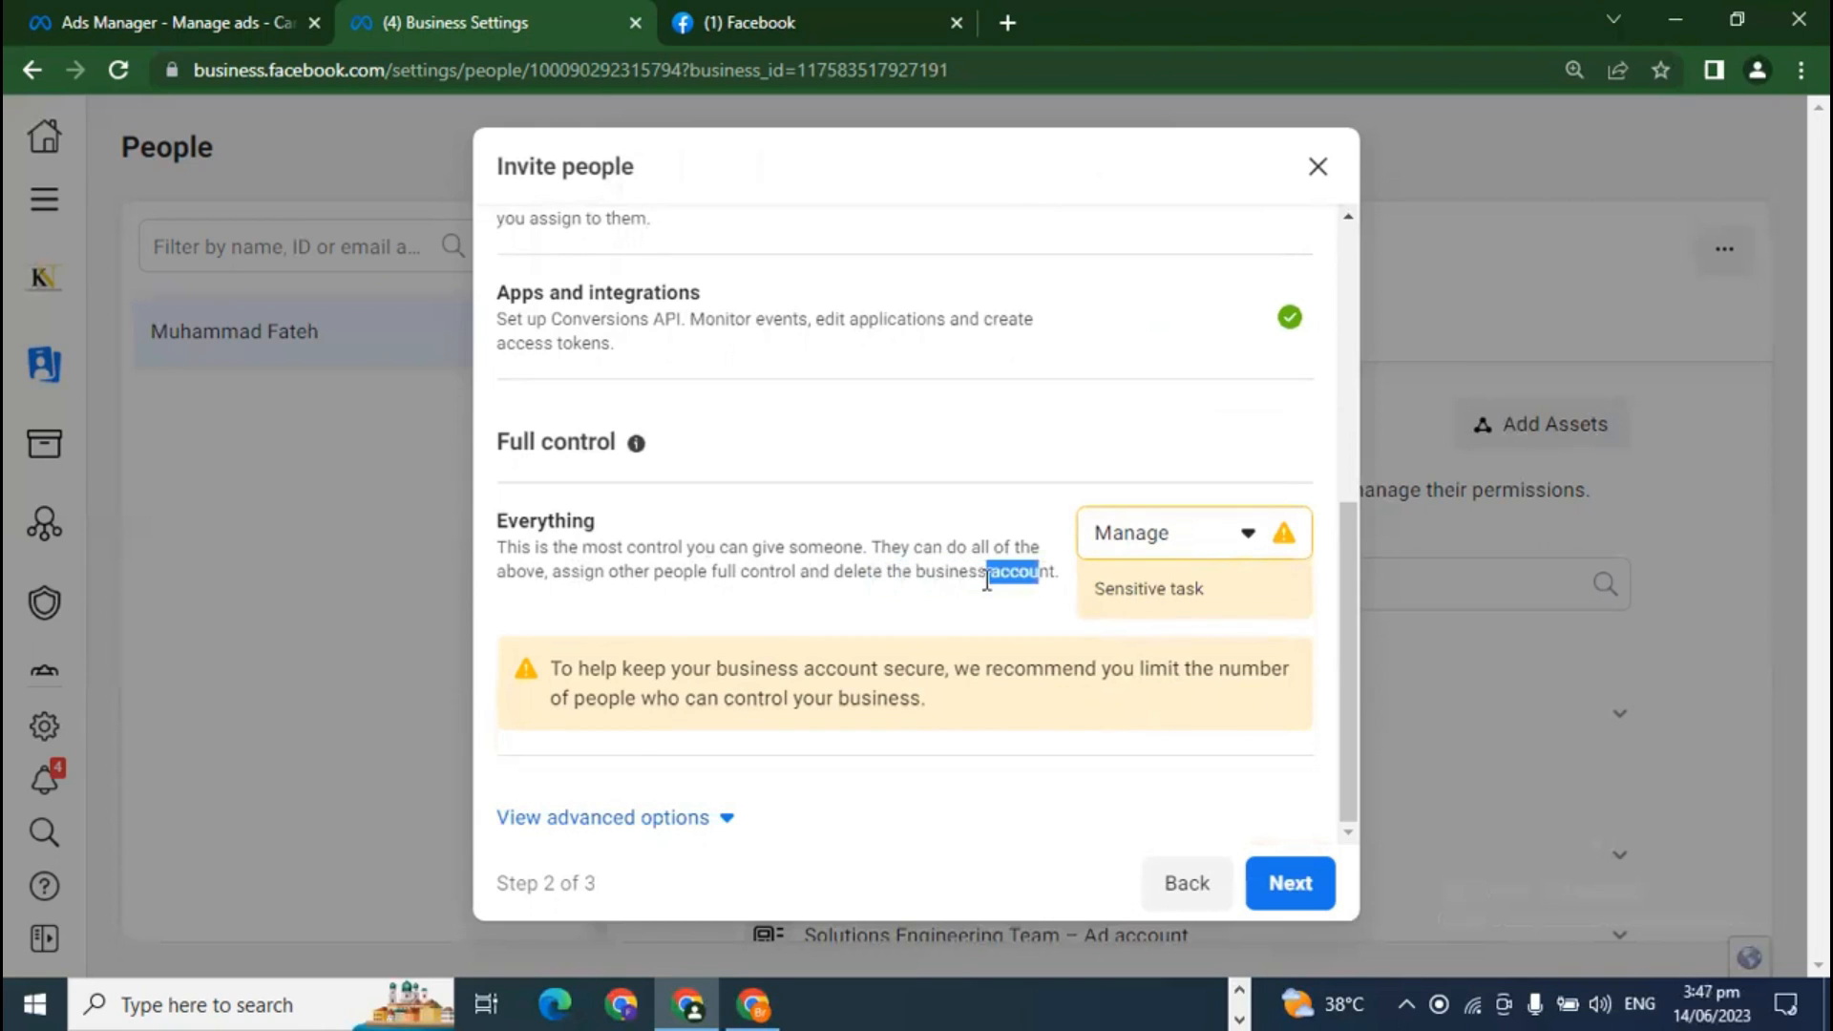
{"action": "left_click", "coordinate": [1054, 572]}
{"action": "mouse_move", "coordinate": [1054, 572]}
{"action": "left_mouse_down"}
{"action": "mouse_move", "coordinate": [881, 573]}
{"action": "mouse_move", "coordinate": [1056, 573]}
{"action": "left_mouse_up"}
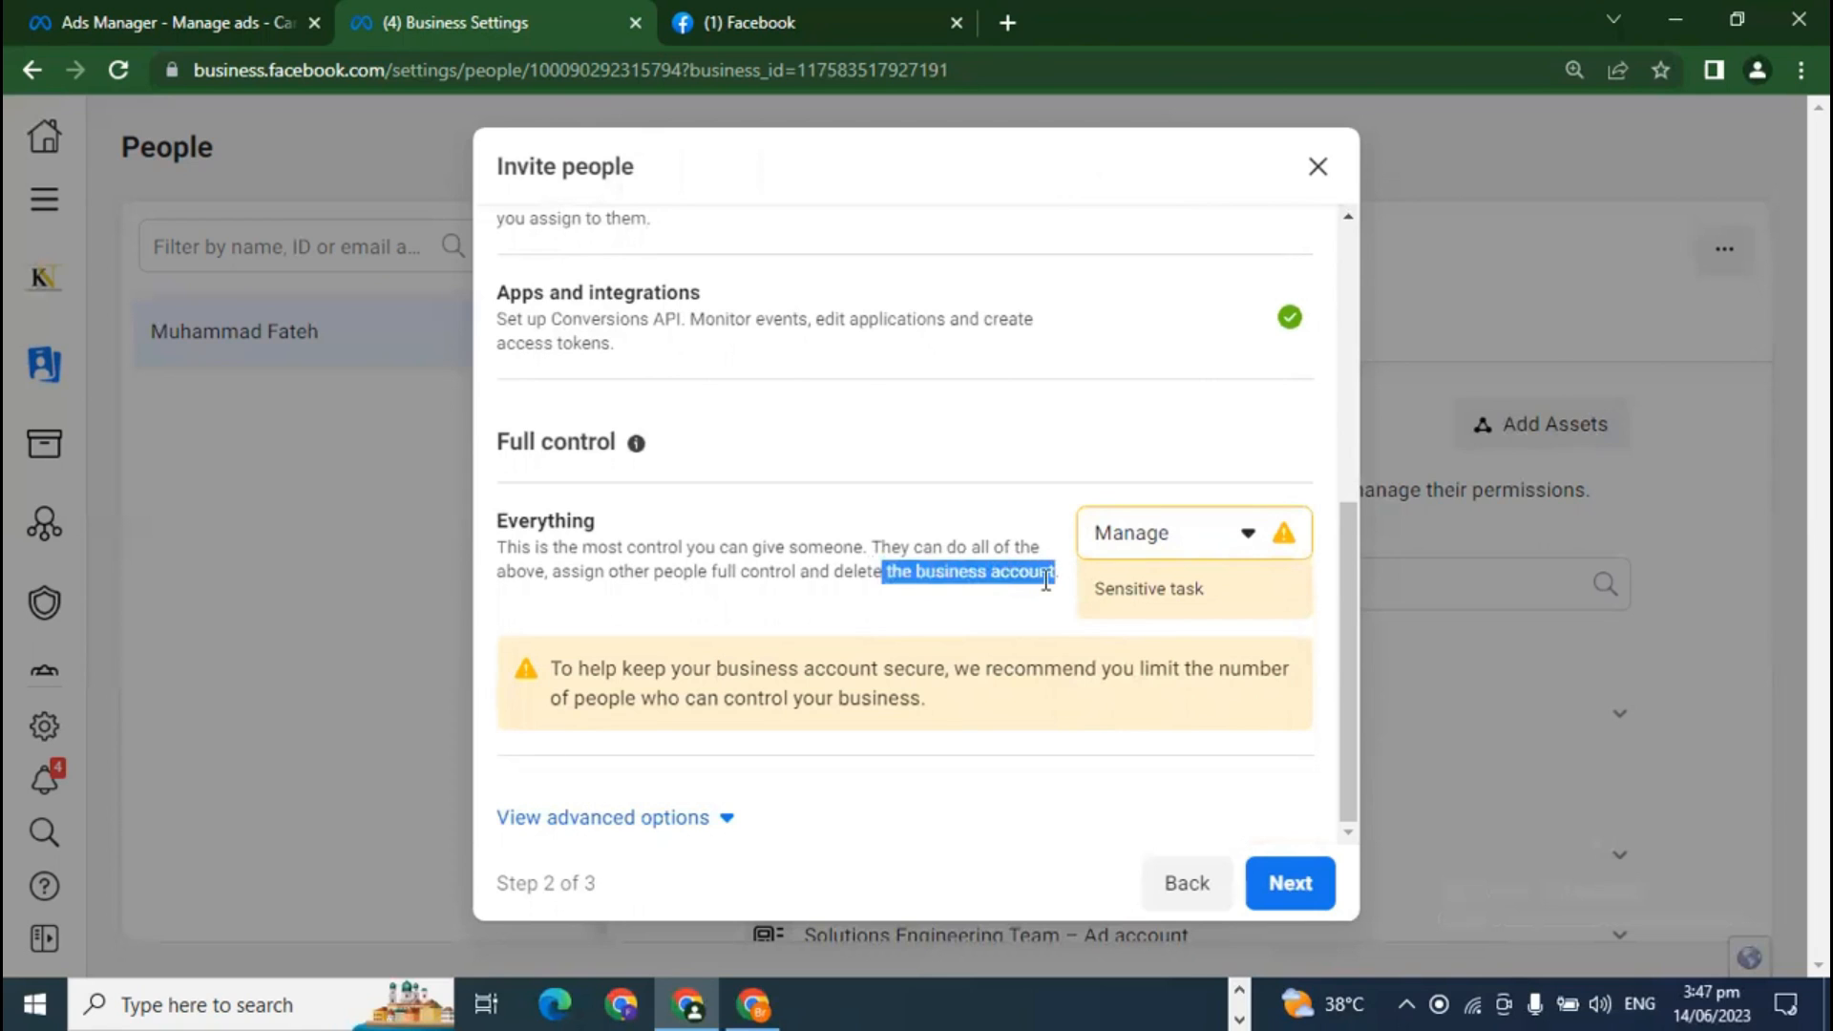
{"action": "left_click", "coordinate": [1041, 578]}
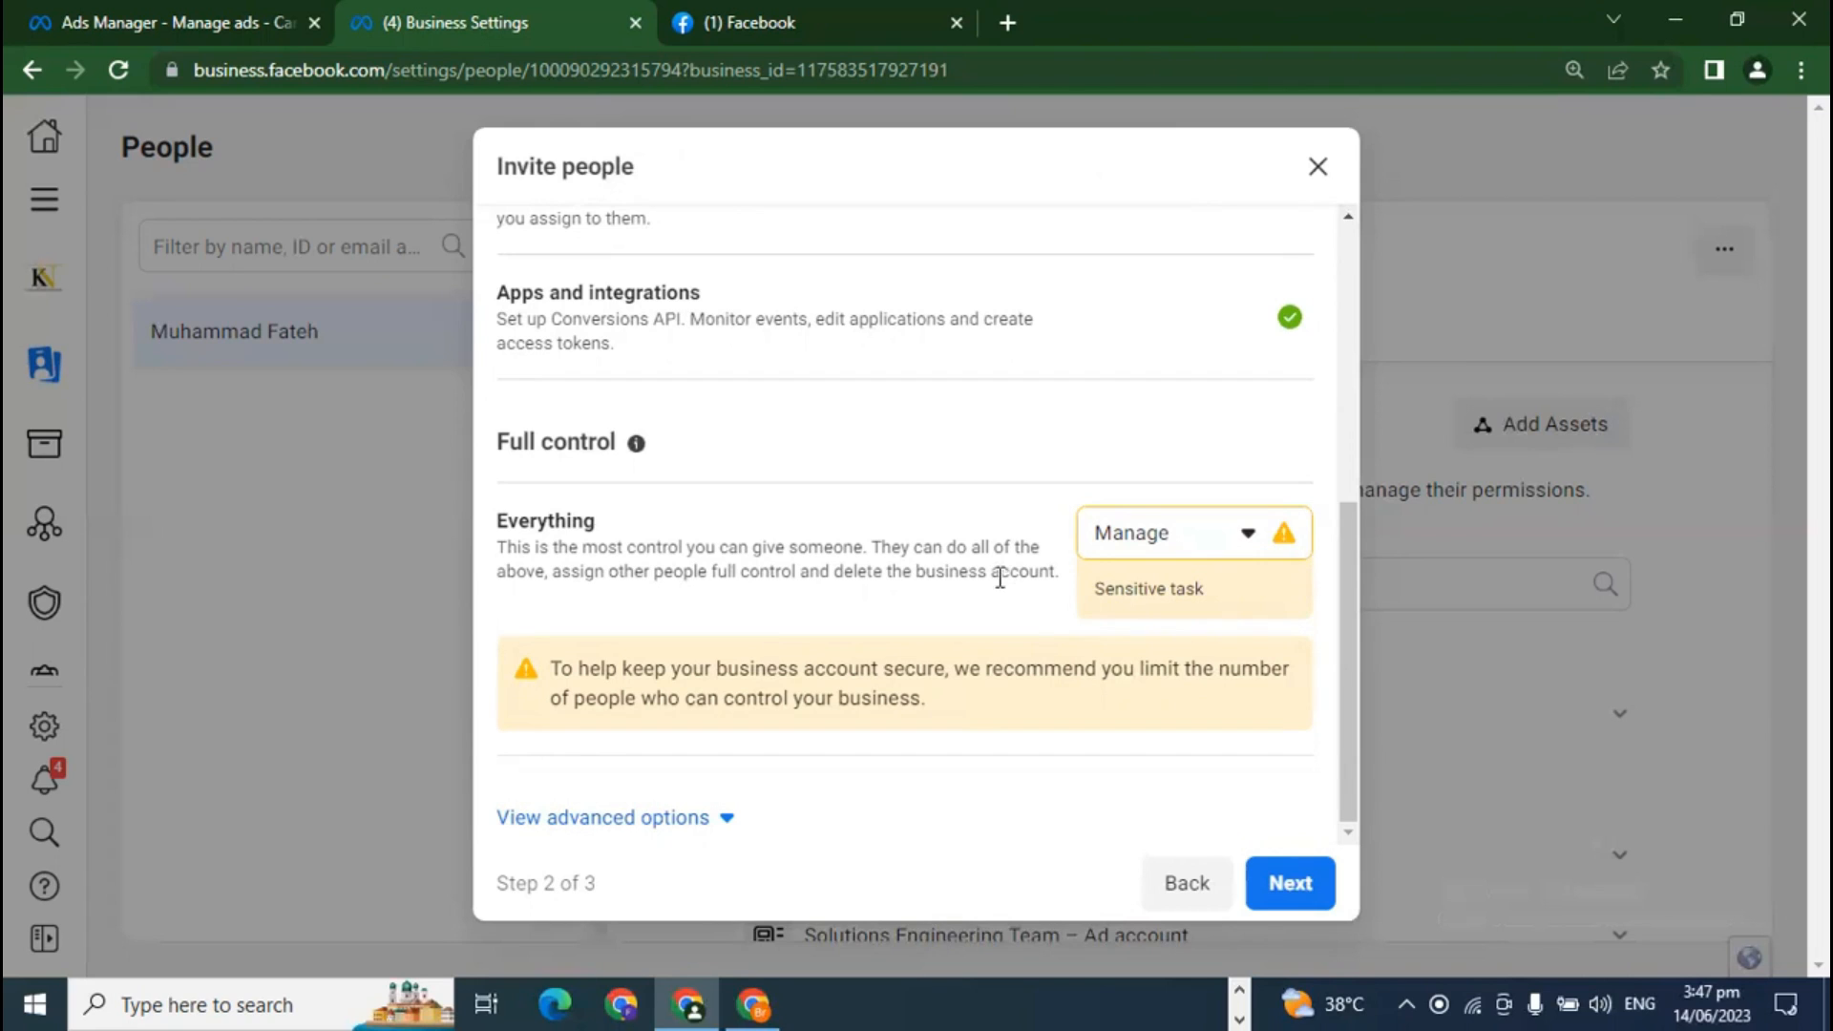
{"action": "left_click_drag", "start_coordinate": [902, 573], "coordinate": [1061, 587]}
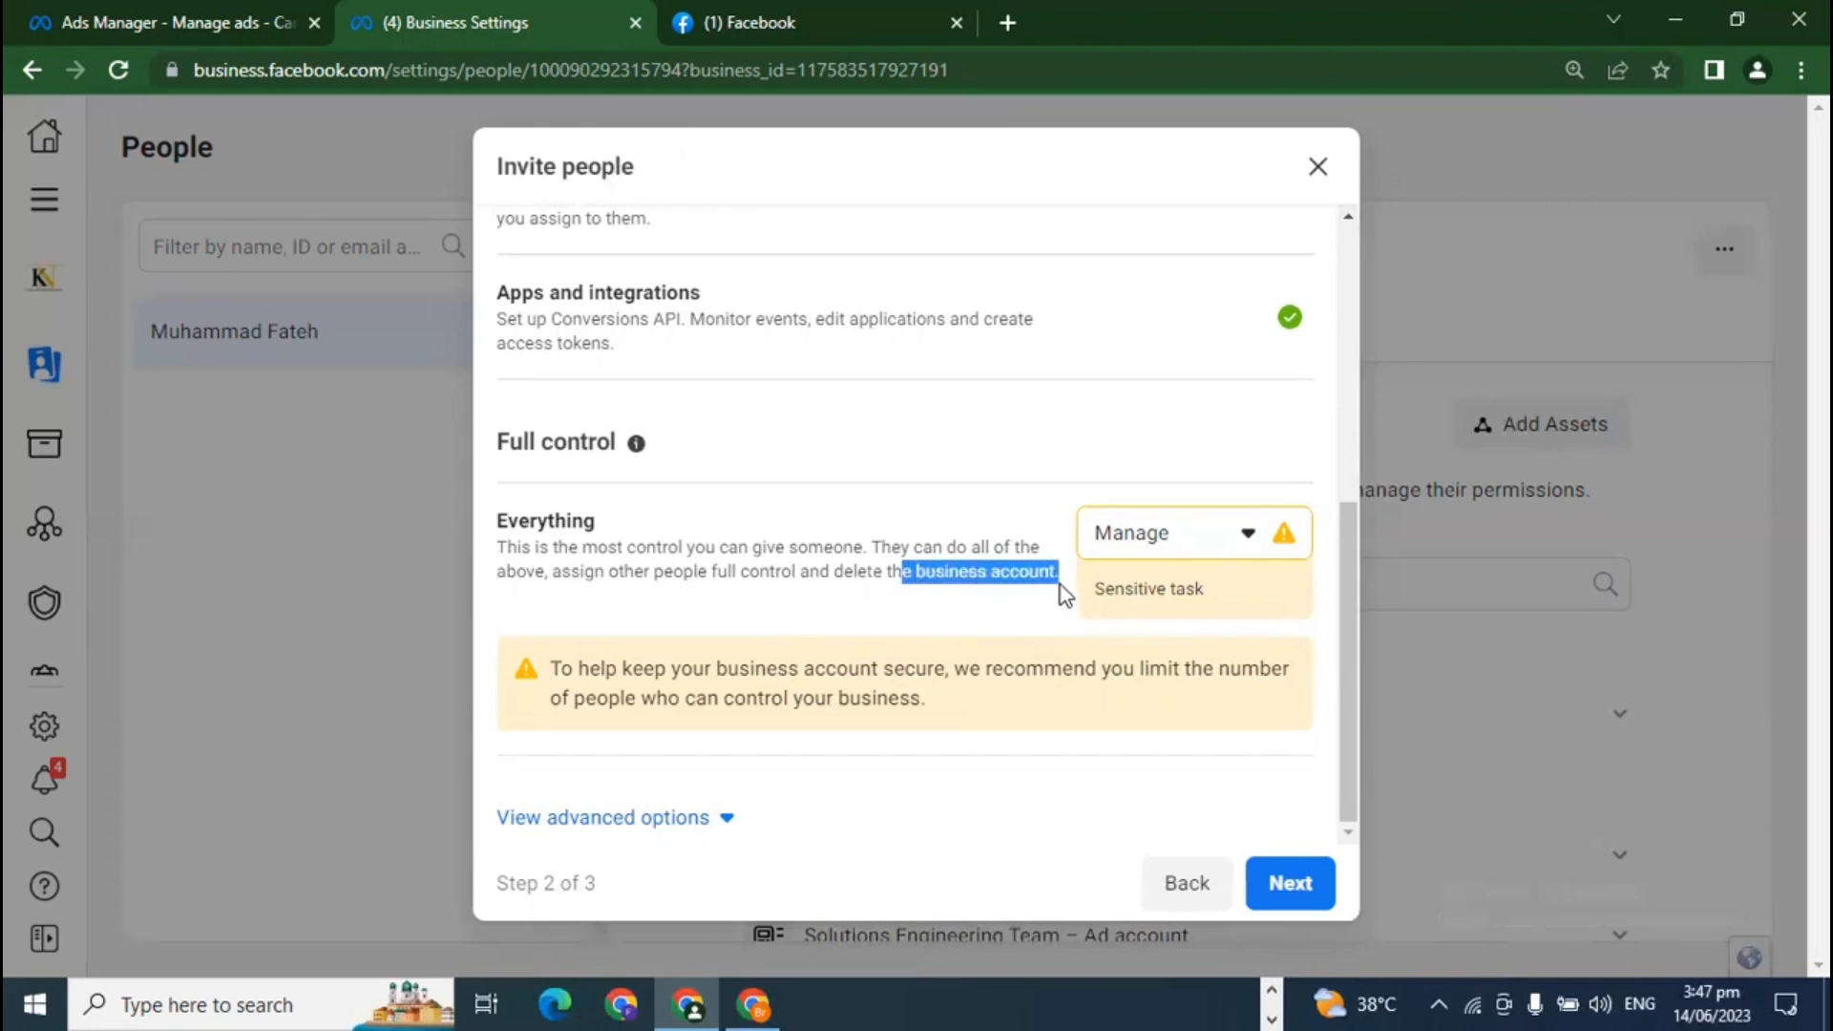
{"action": "left_click", "coordinate": [1061, 587]}
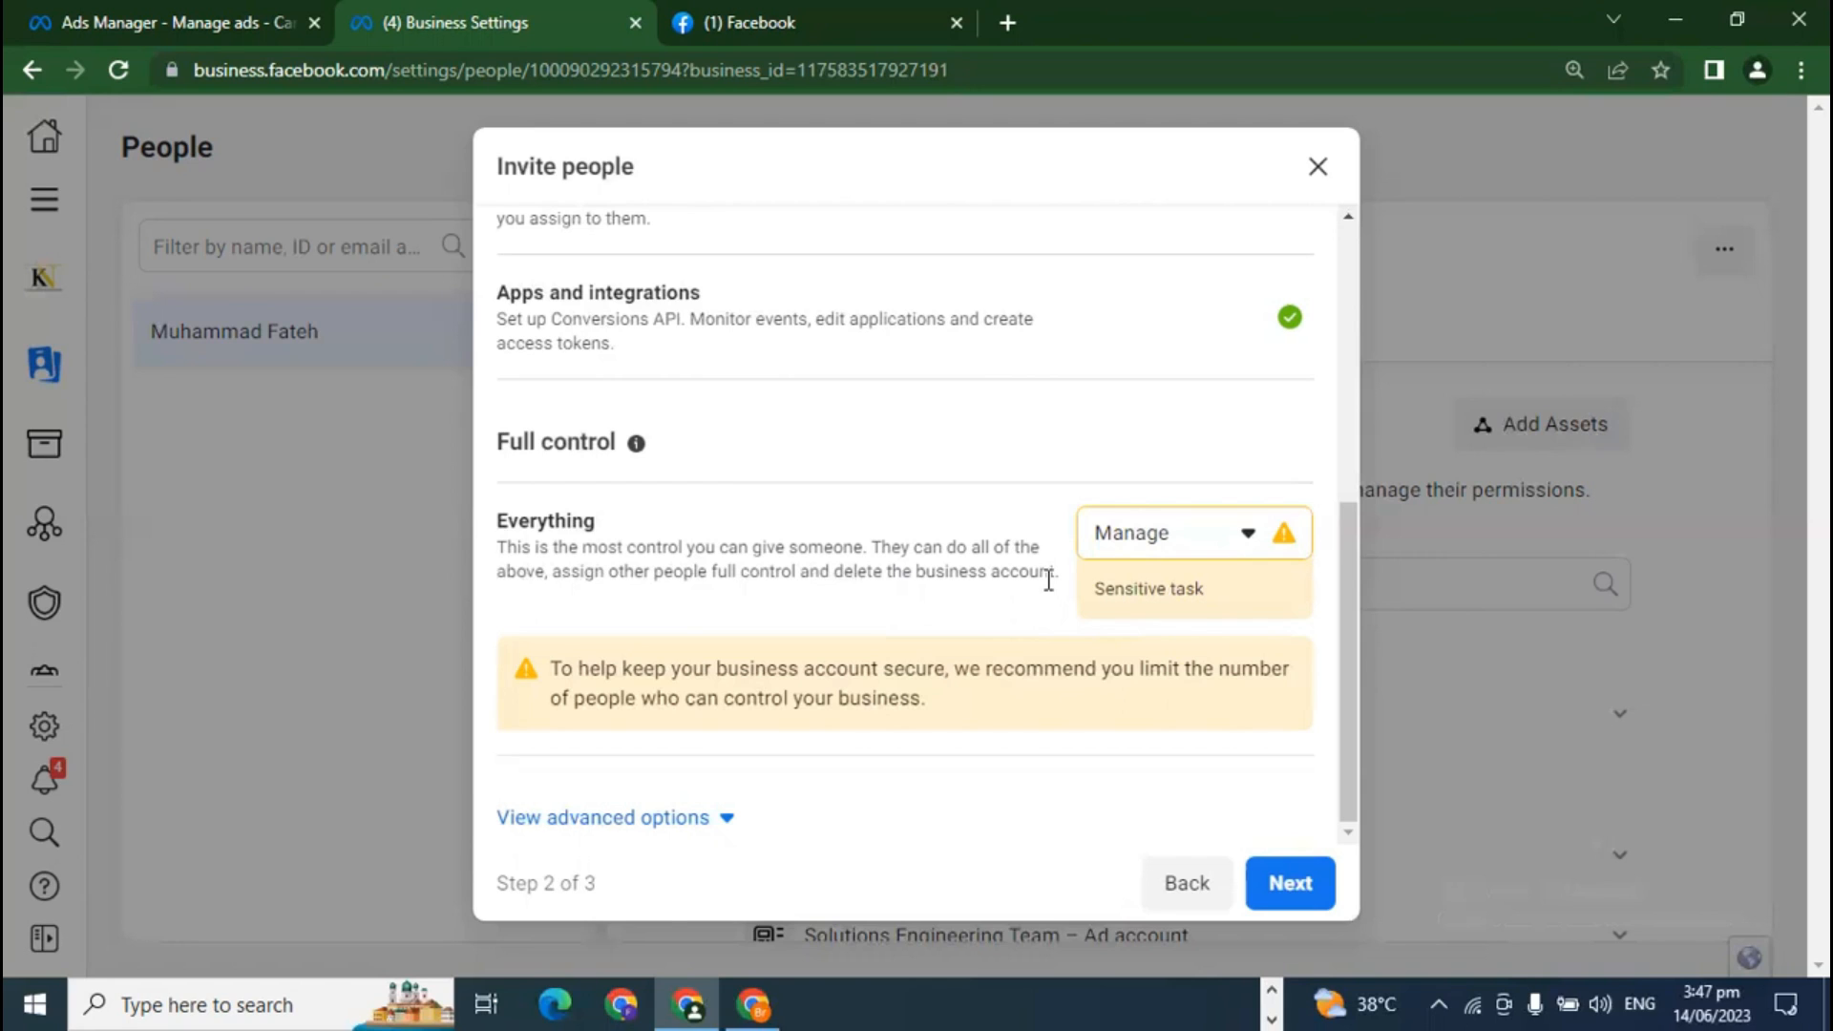
{"action": "left_click", "coordinate": [725, 822]}
Step: Set Full control Everything back to None
{"action": "scroll", "coordinate": [810, 816], "scroll_direction": "down", "scroll_amount": 2}
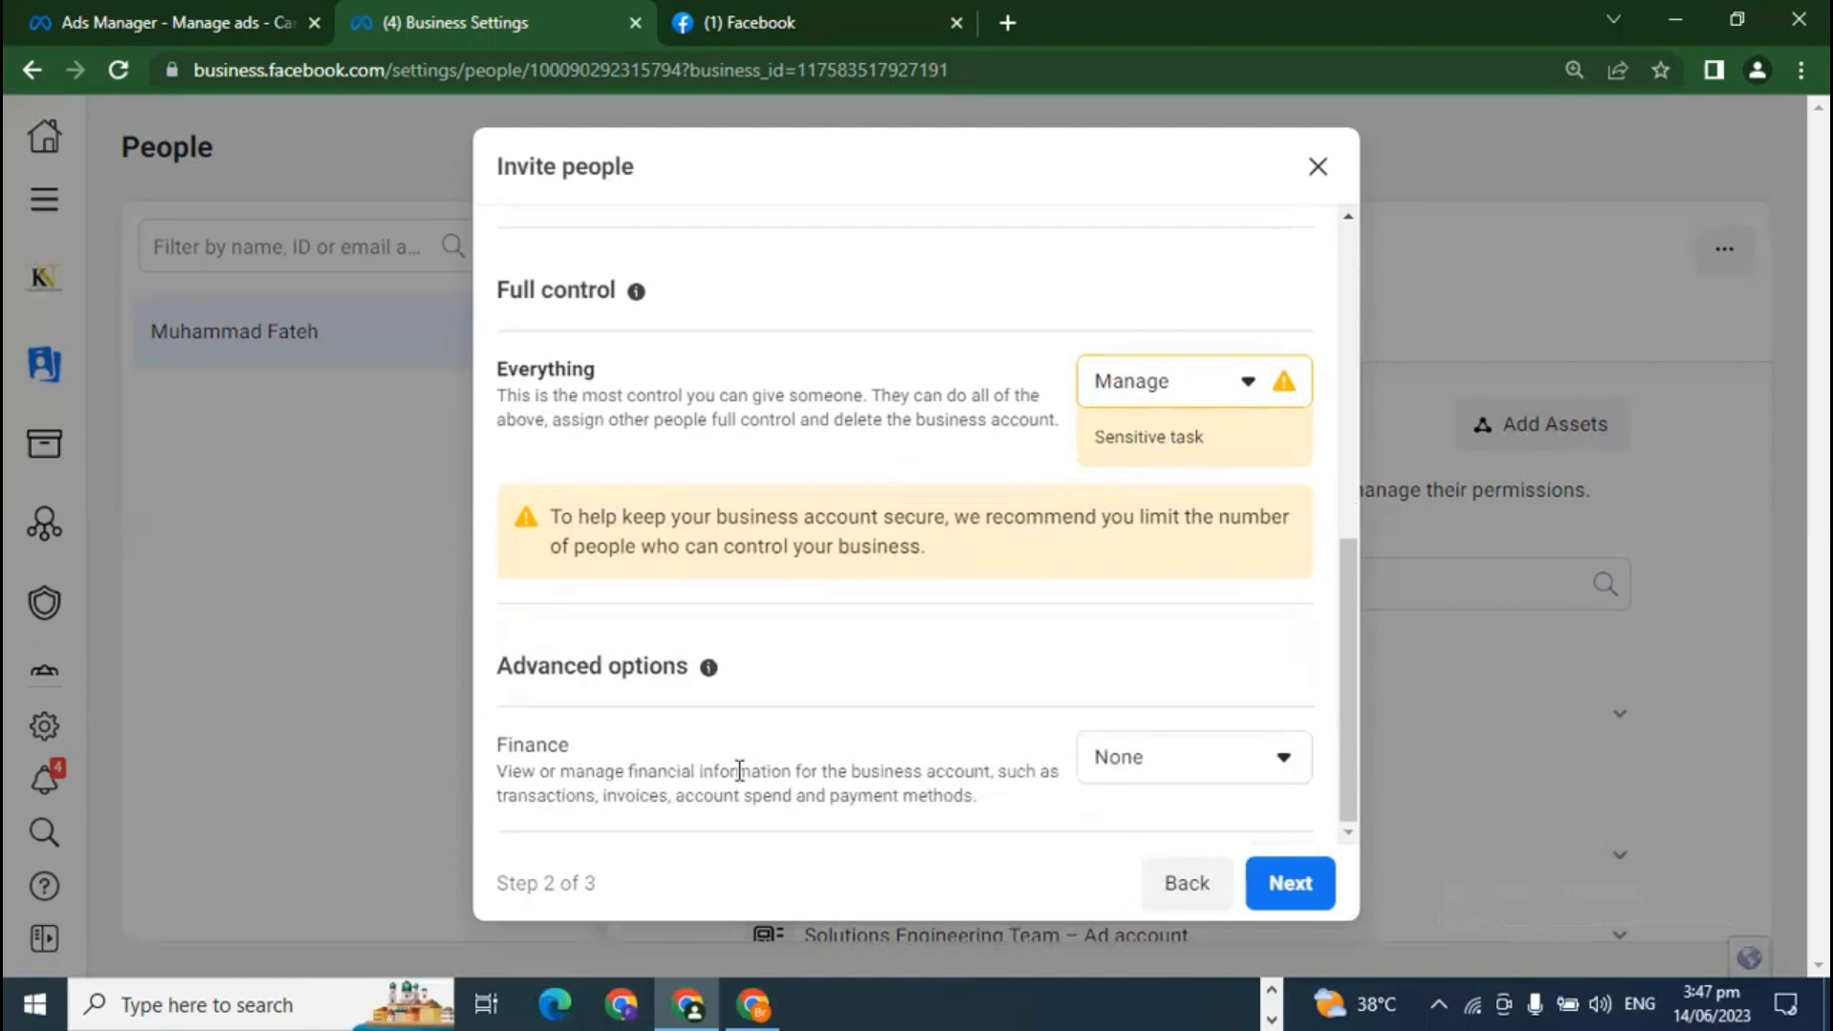
{"action": "double_click", "coordinate": [506, 742]}
{"action": "left_click", "coordinate": [630, 750]}
{"action": "left_click", "coordinate": [1182, 392]}
{"action": "left_click", "coordinate": [1174, 454]}
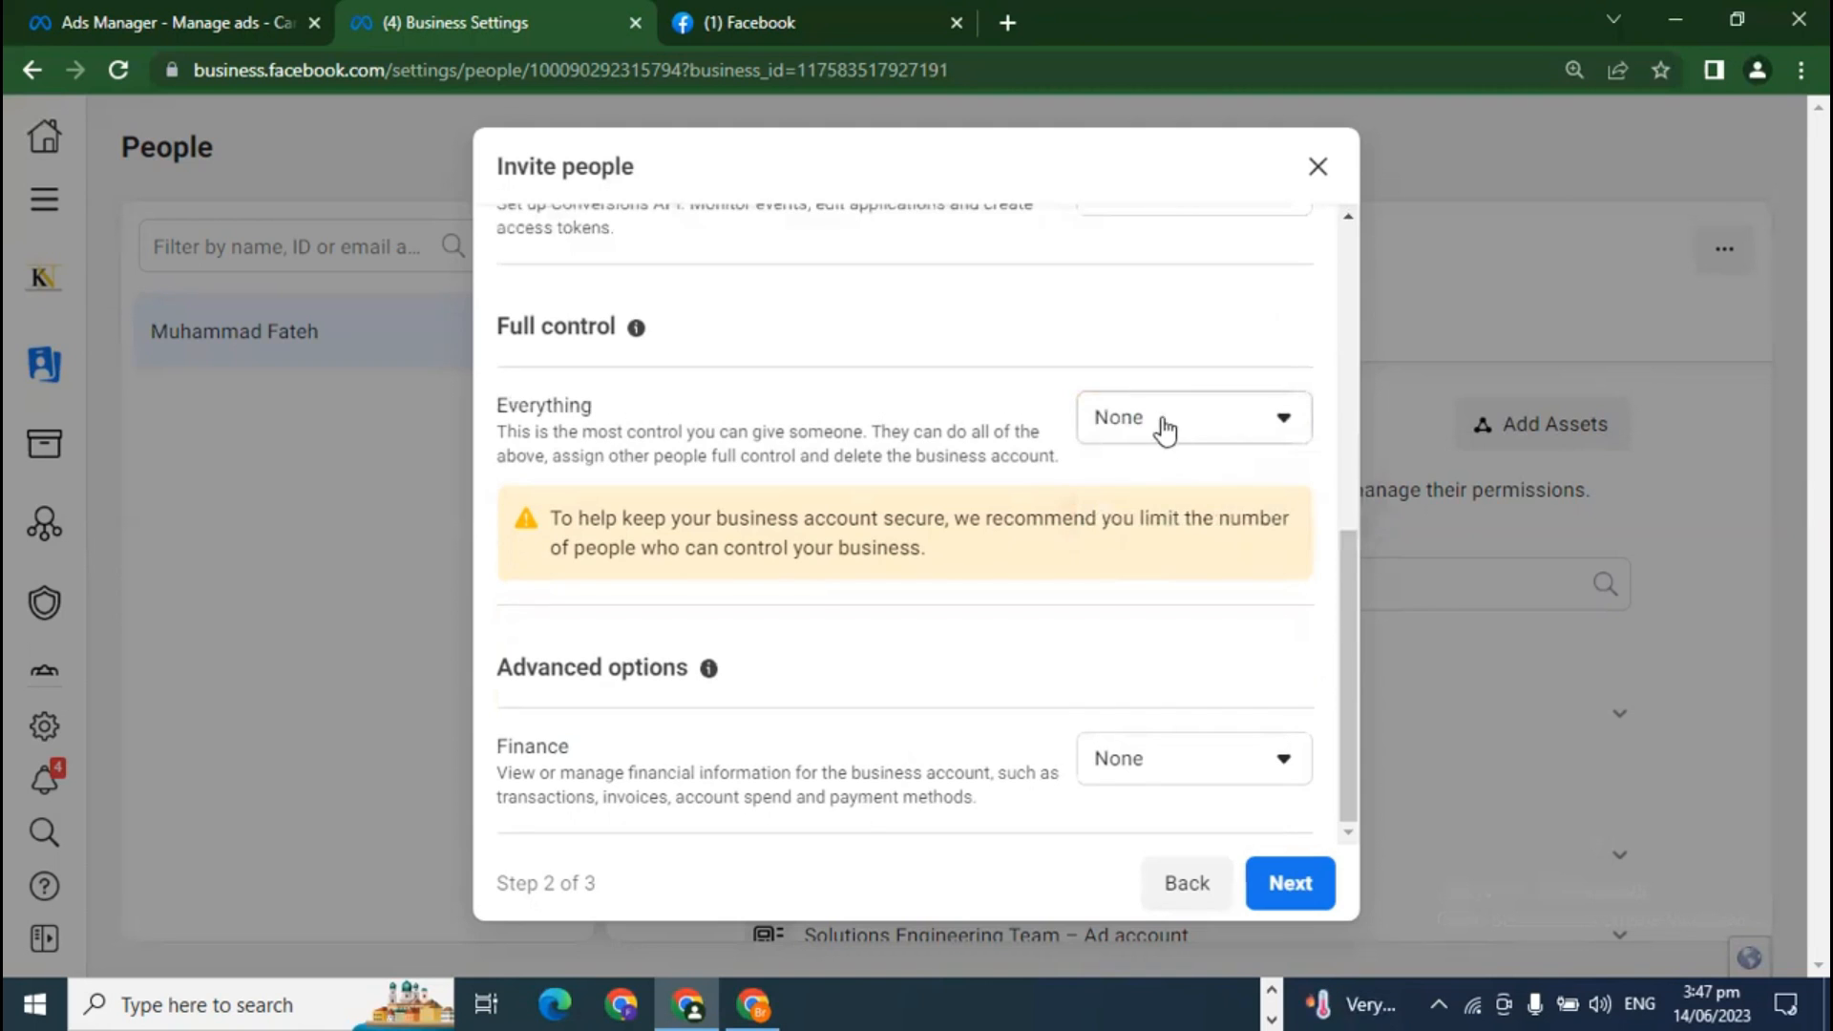
Step: Set Finance to Manage, then View only, and close the invitation without sending it
{"action": "left_click", "coordinate": [1143, 763]}
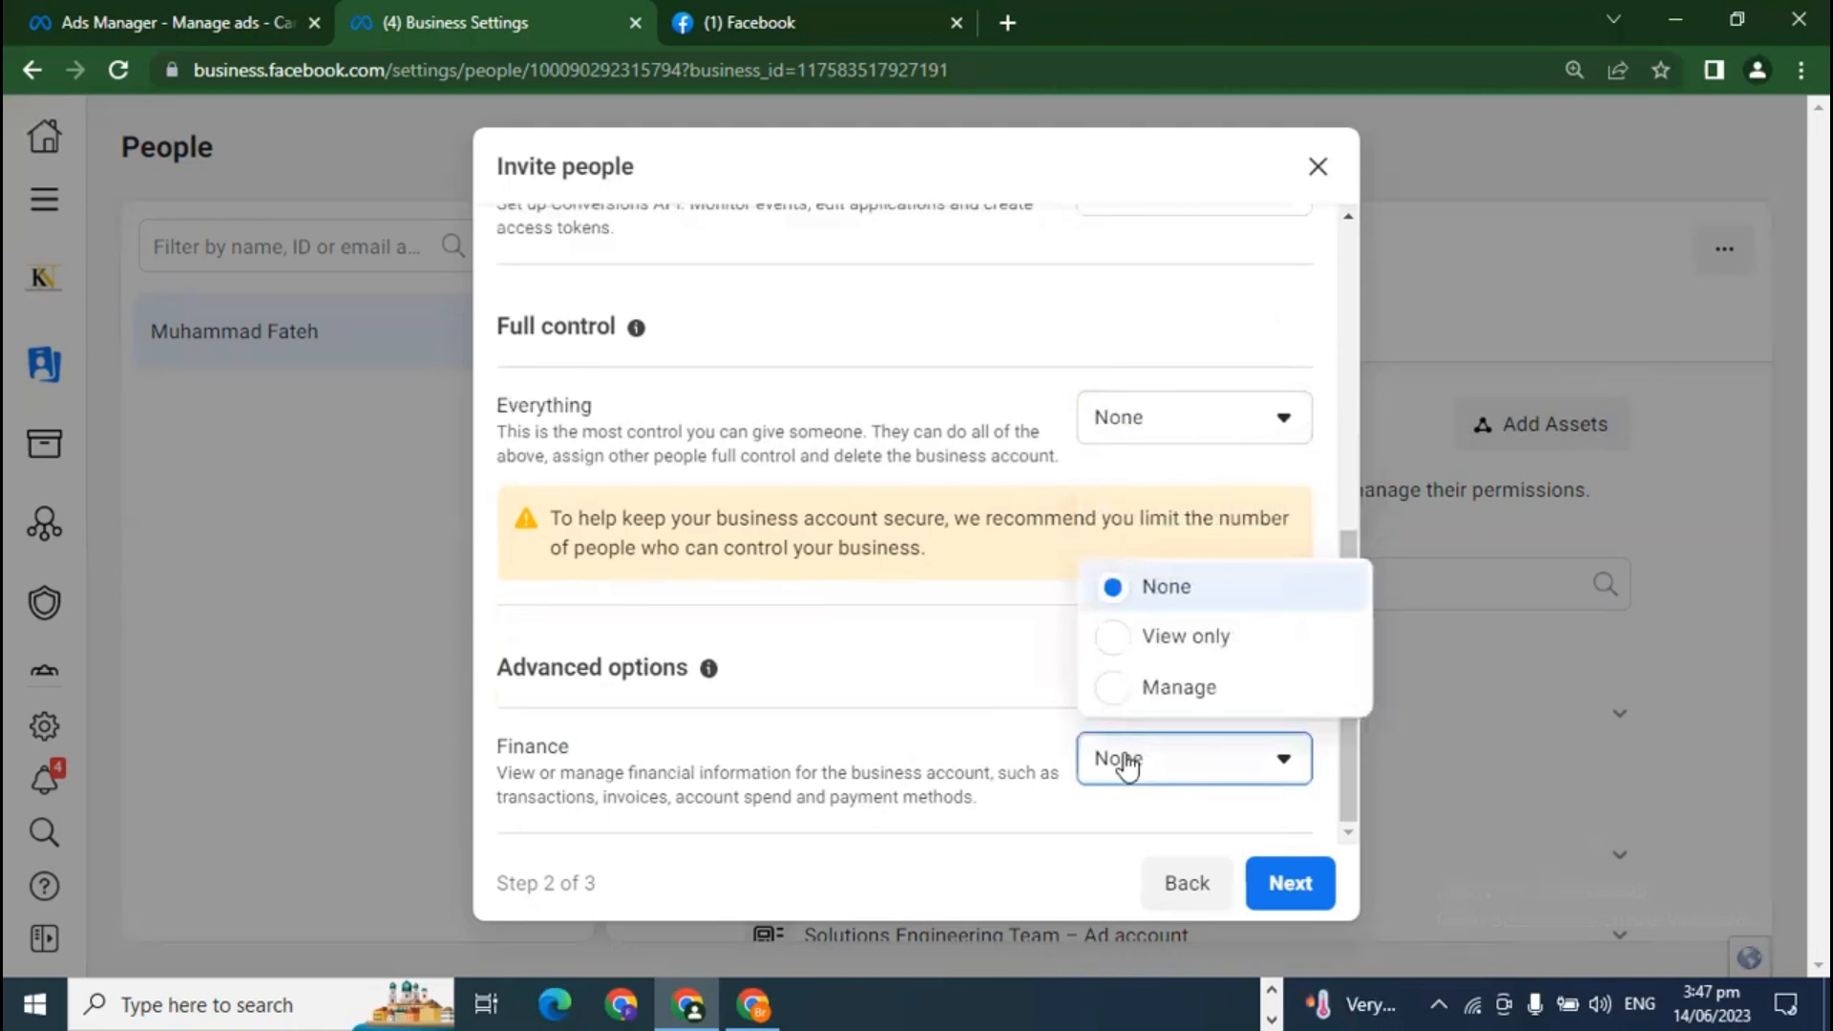
{"action": "left_click", "coordinate": [1153, 702]}
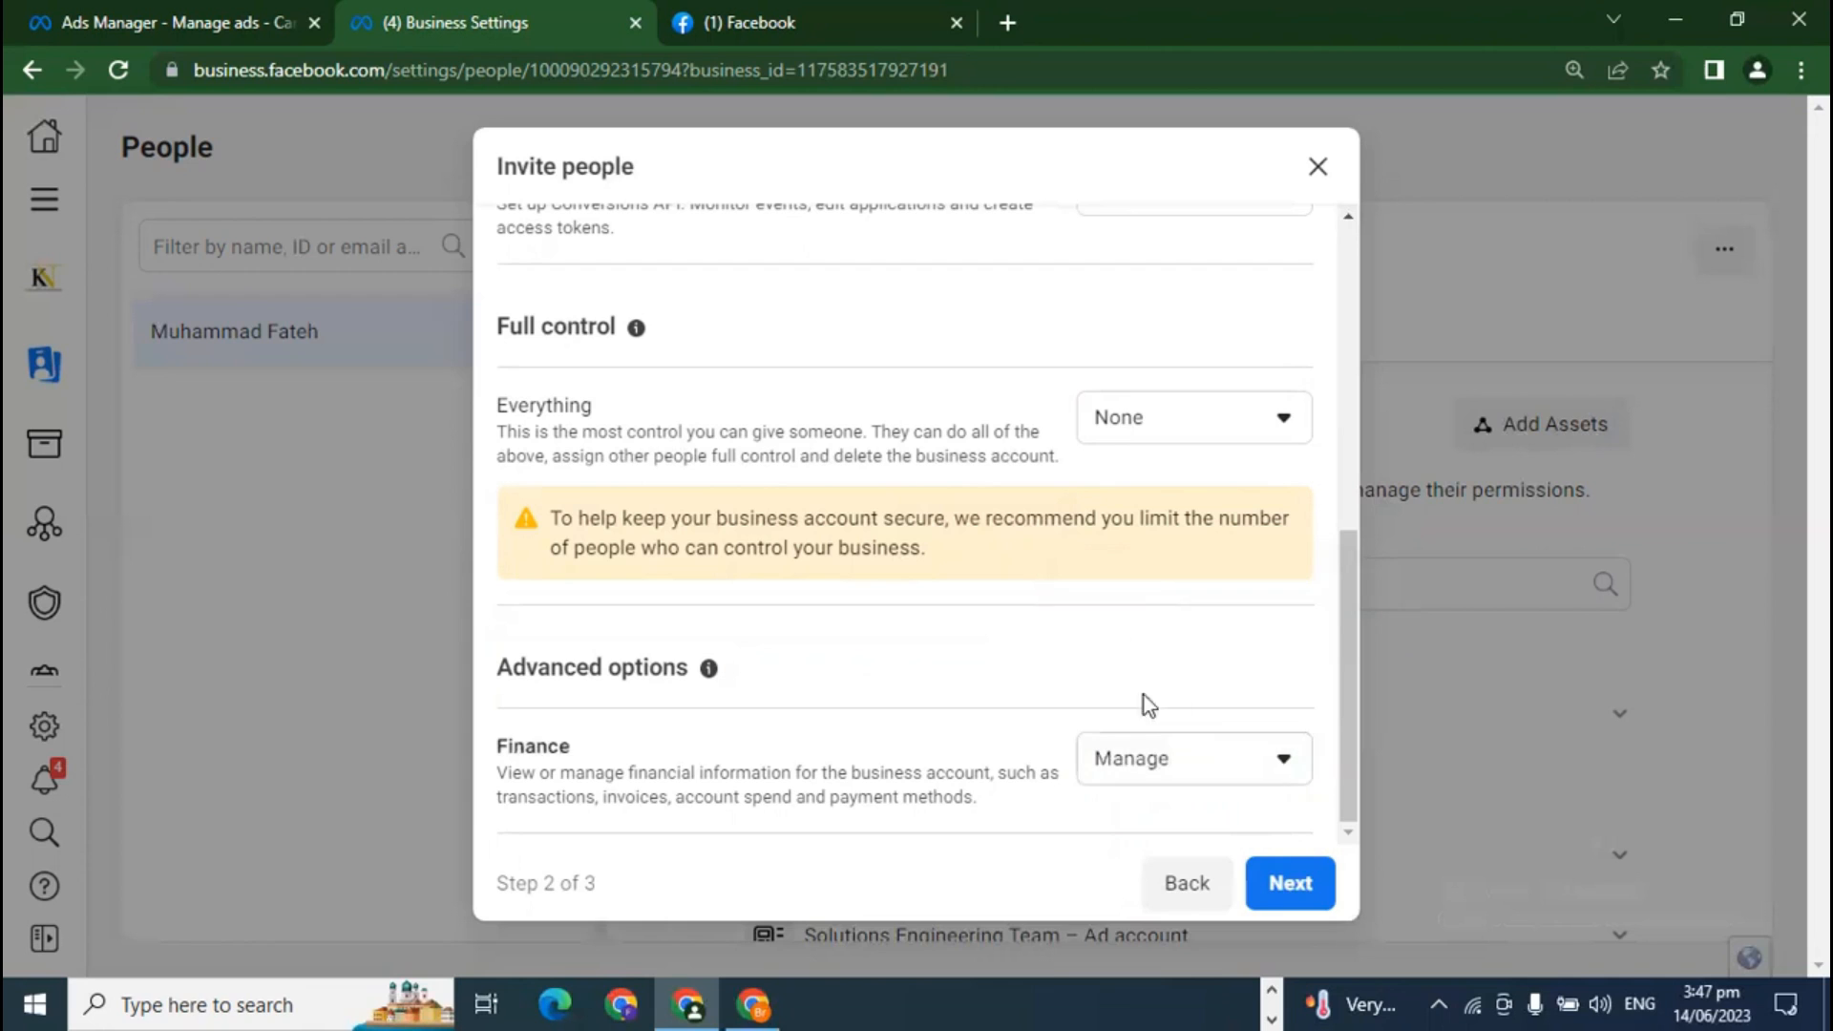
{"action": "left_click", "coordinate": [1146, 778]}
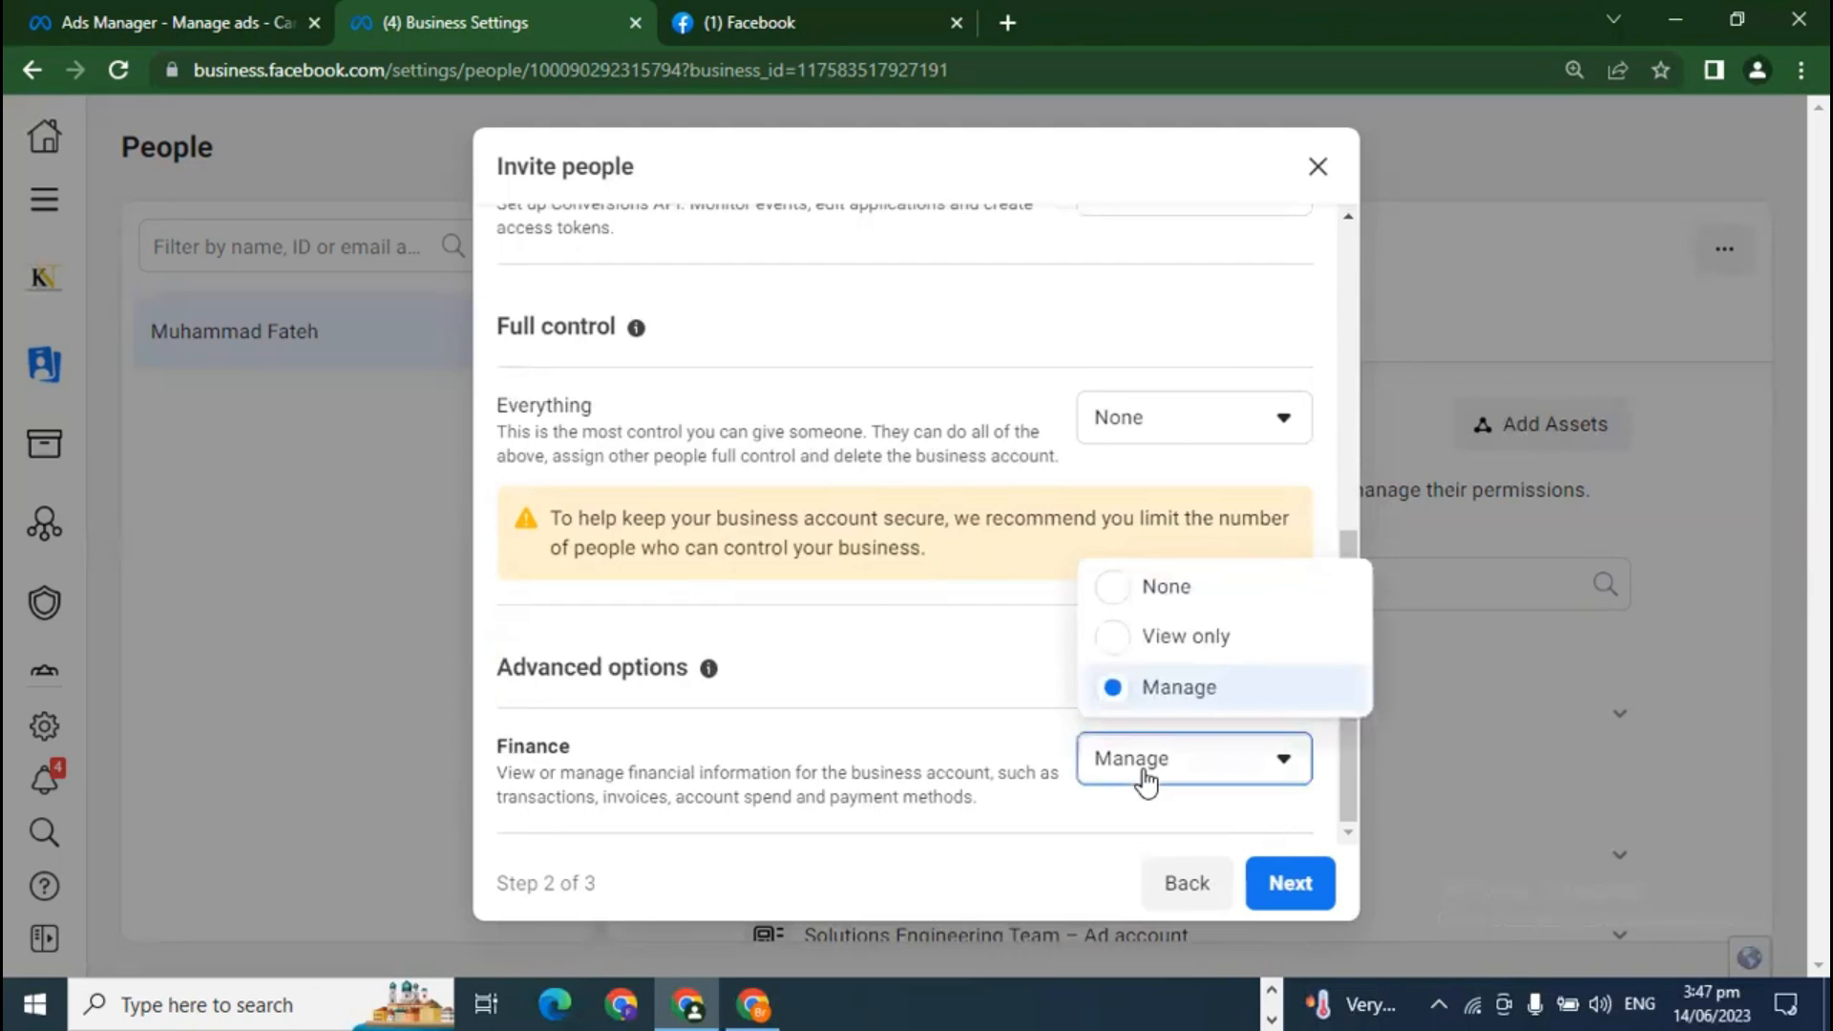
{"action": "left_click", "coordinate": [1210, 641]}
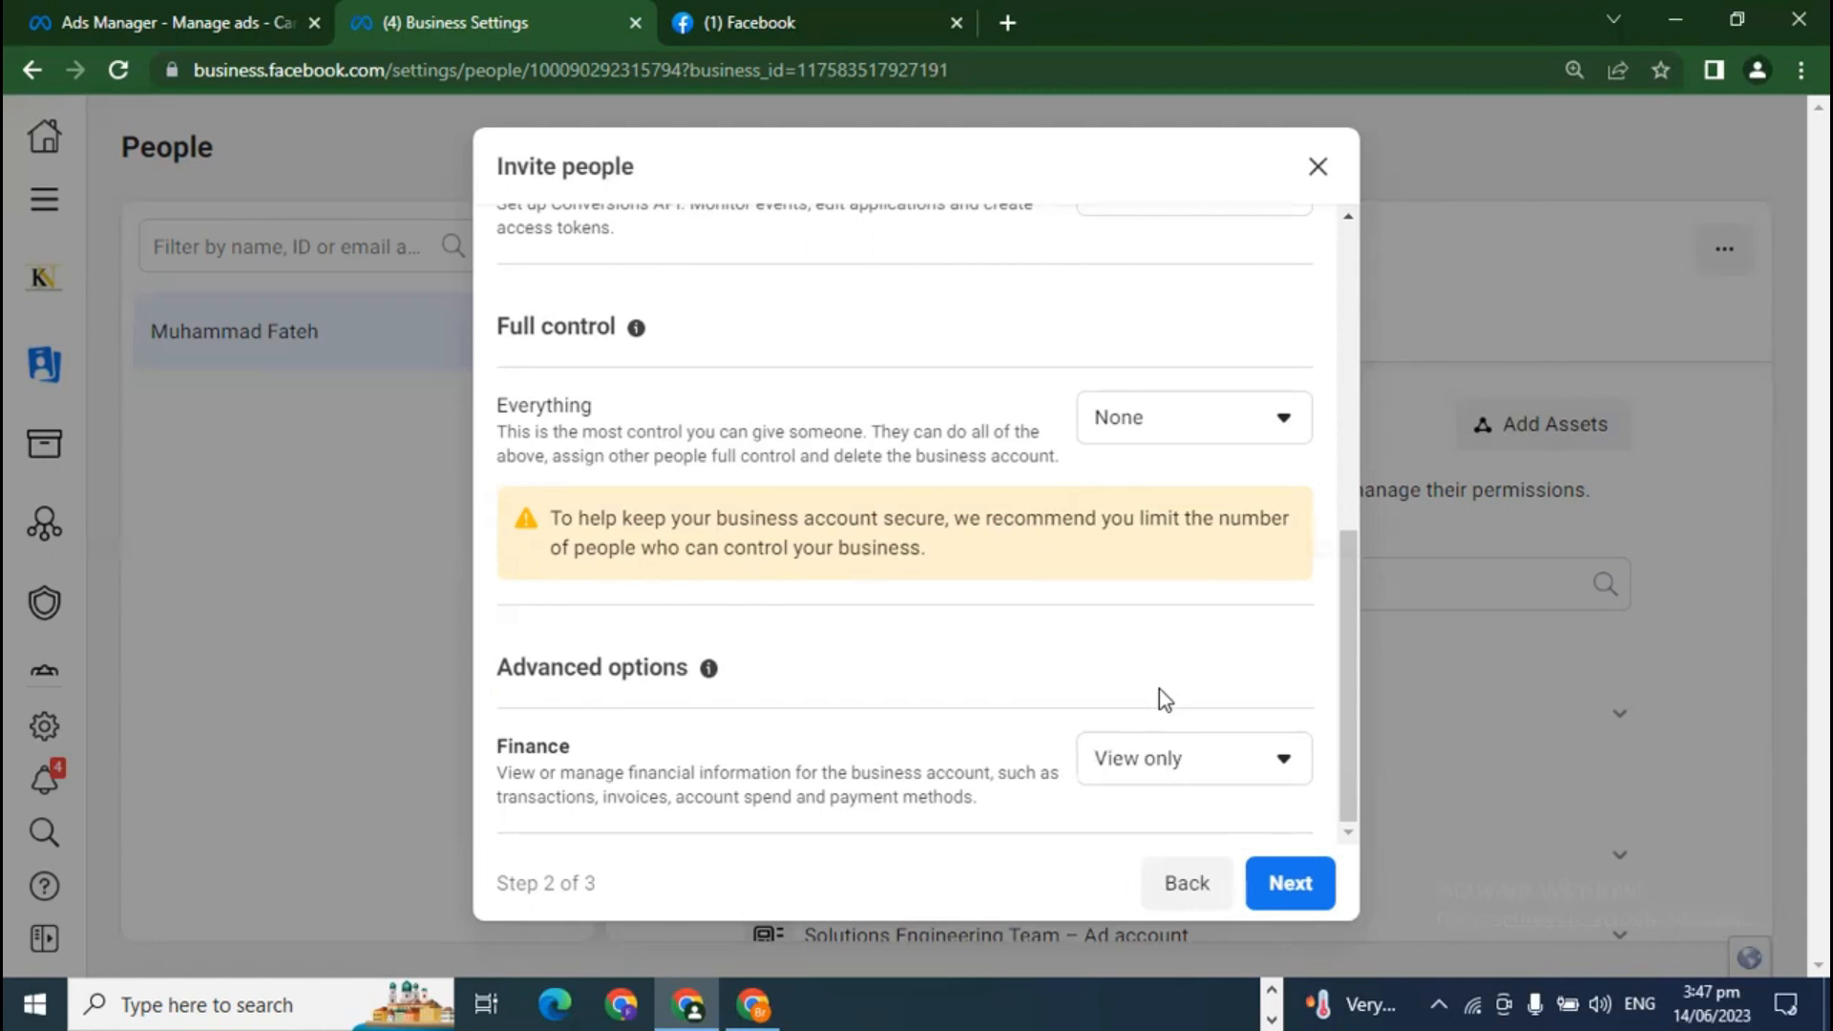
{"action": "scroll", "coordinate": [1150, 726], "scroll_direction": "up", "scroll_amount": 10}
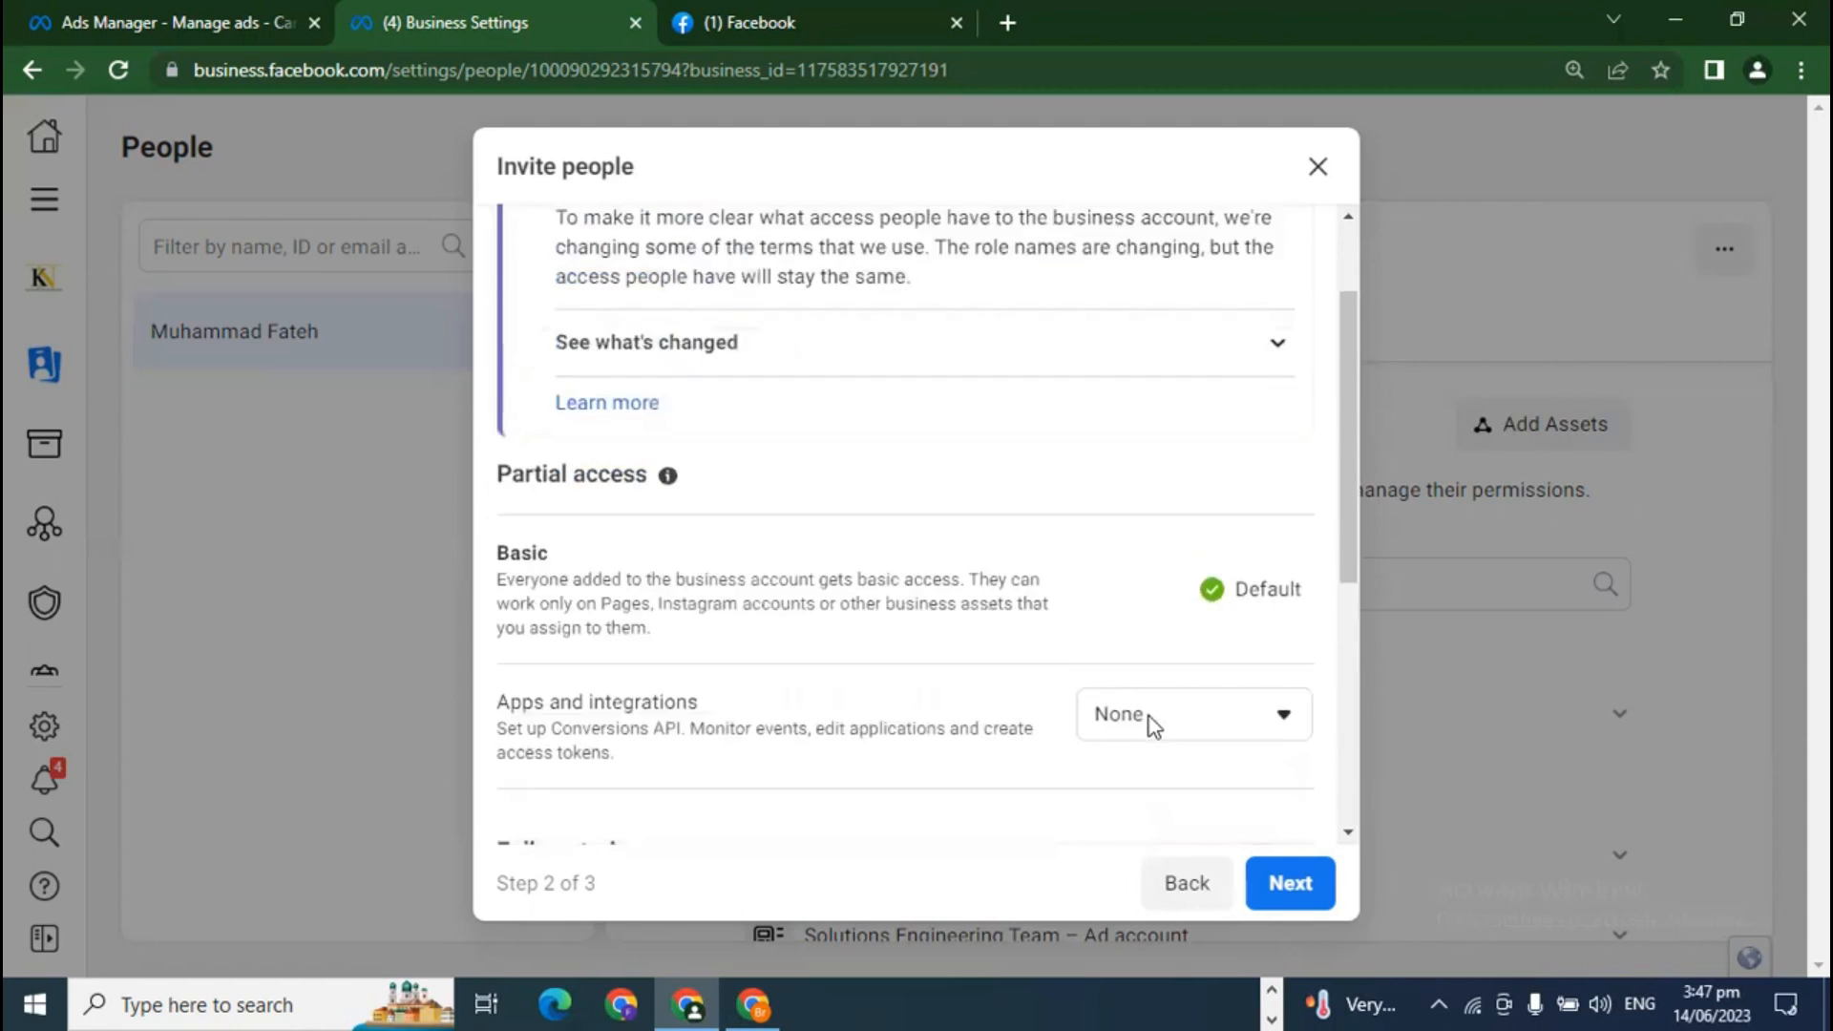
{"action": "scroll", "coordinate": [955, 725], "scroll_direction": "down", "scroll_amount": 5}
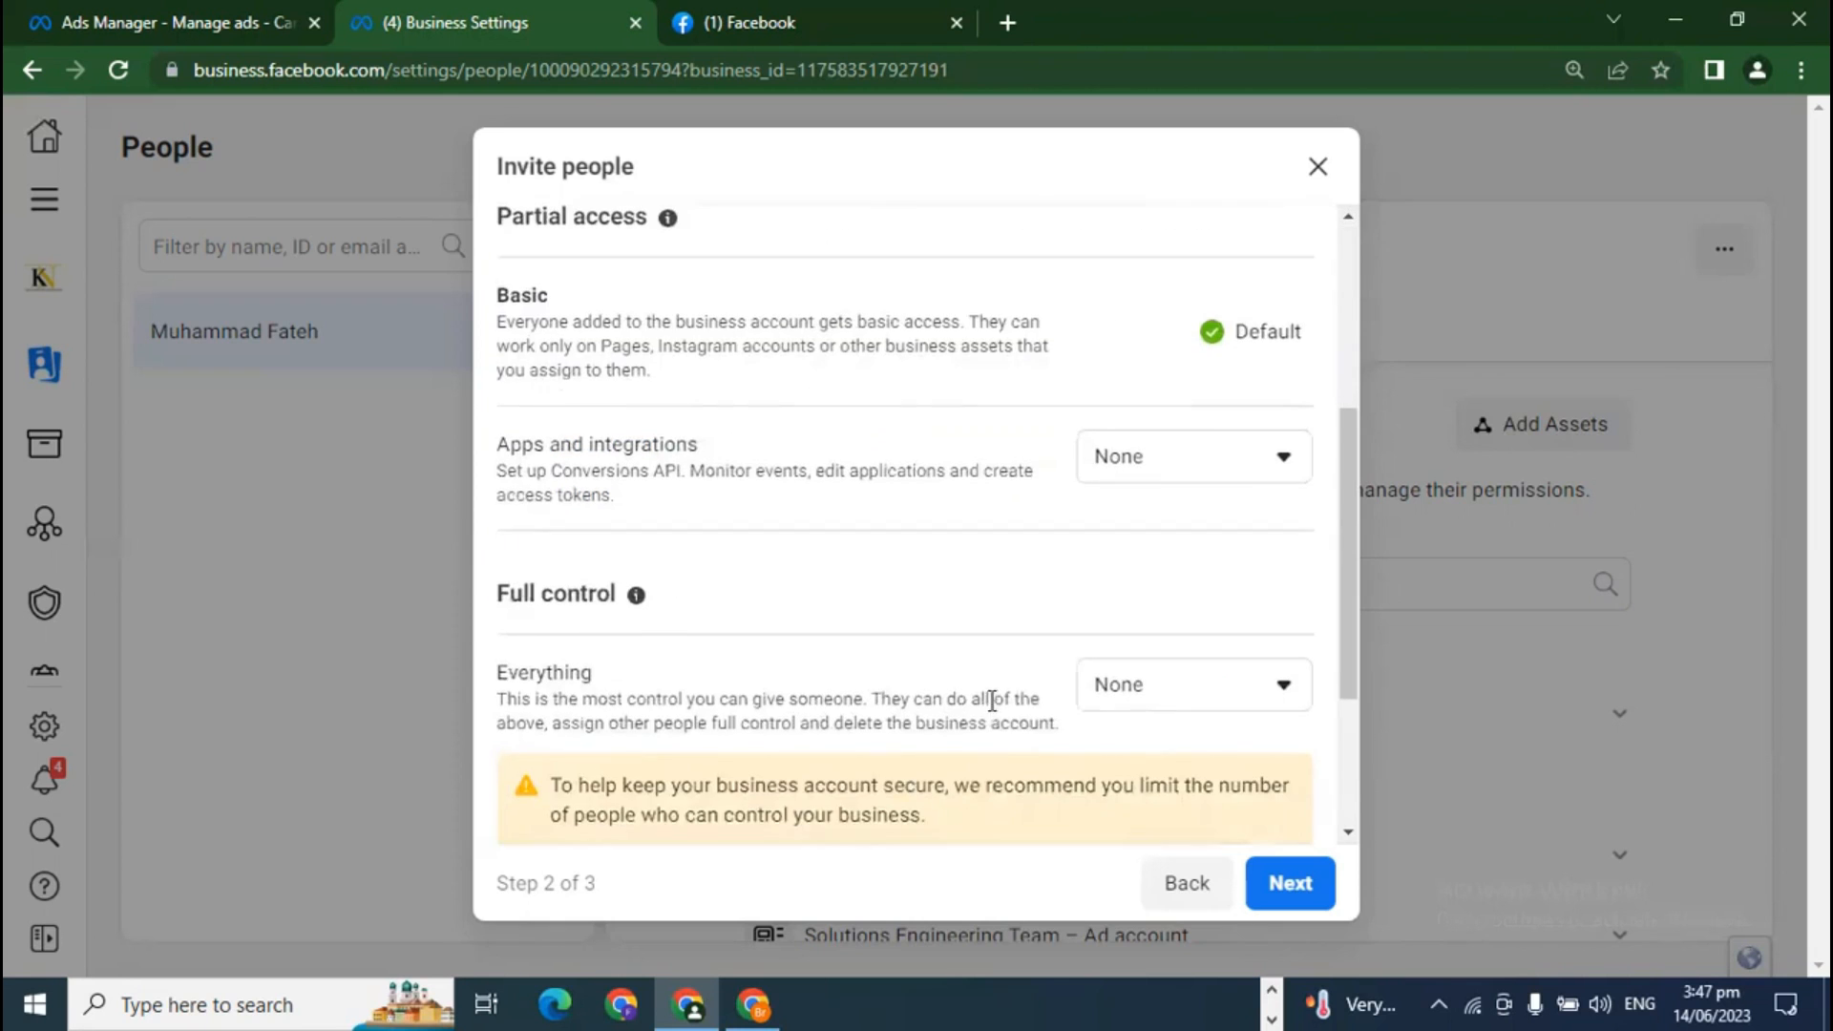
{"action": "scroll", "coordinate": [984, 735], "scroll_direction": "down", "scroll_amount": 2}
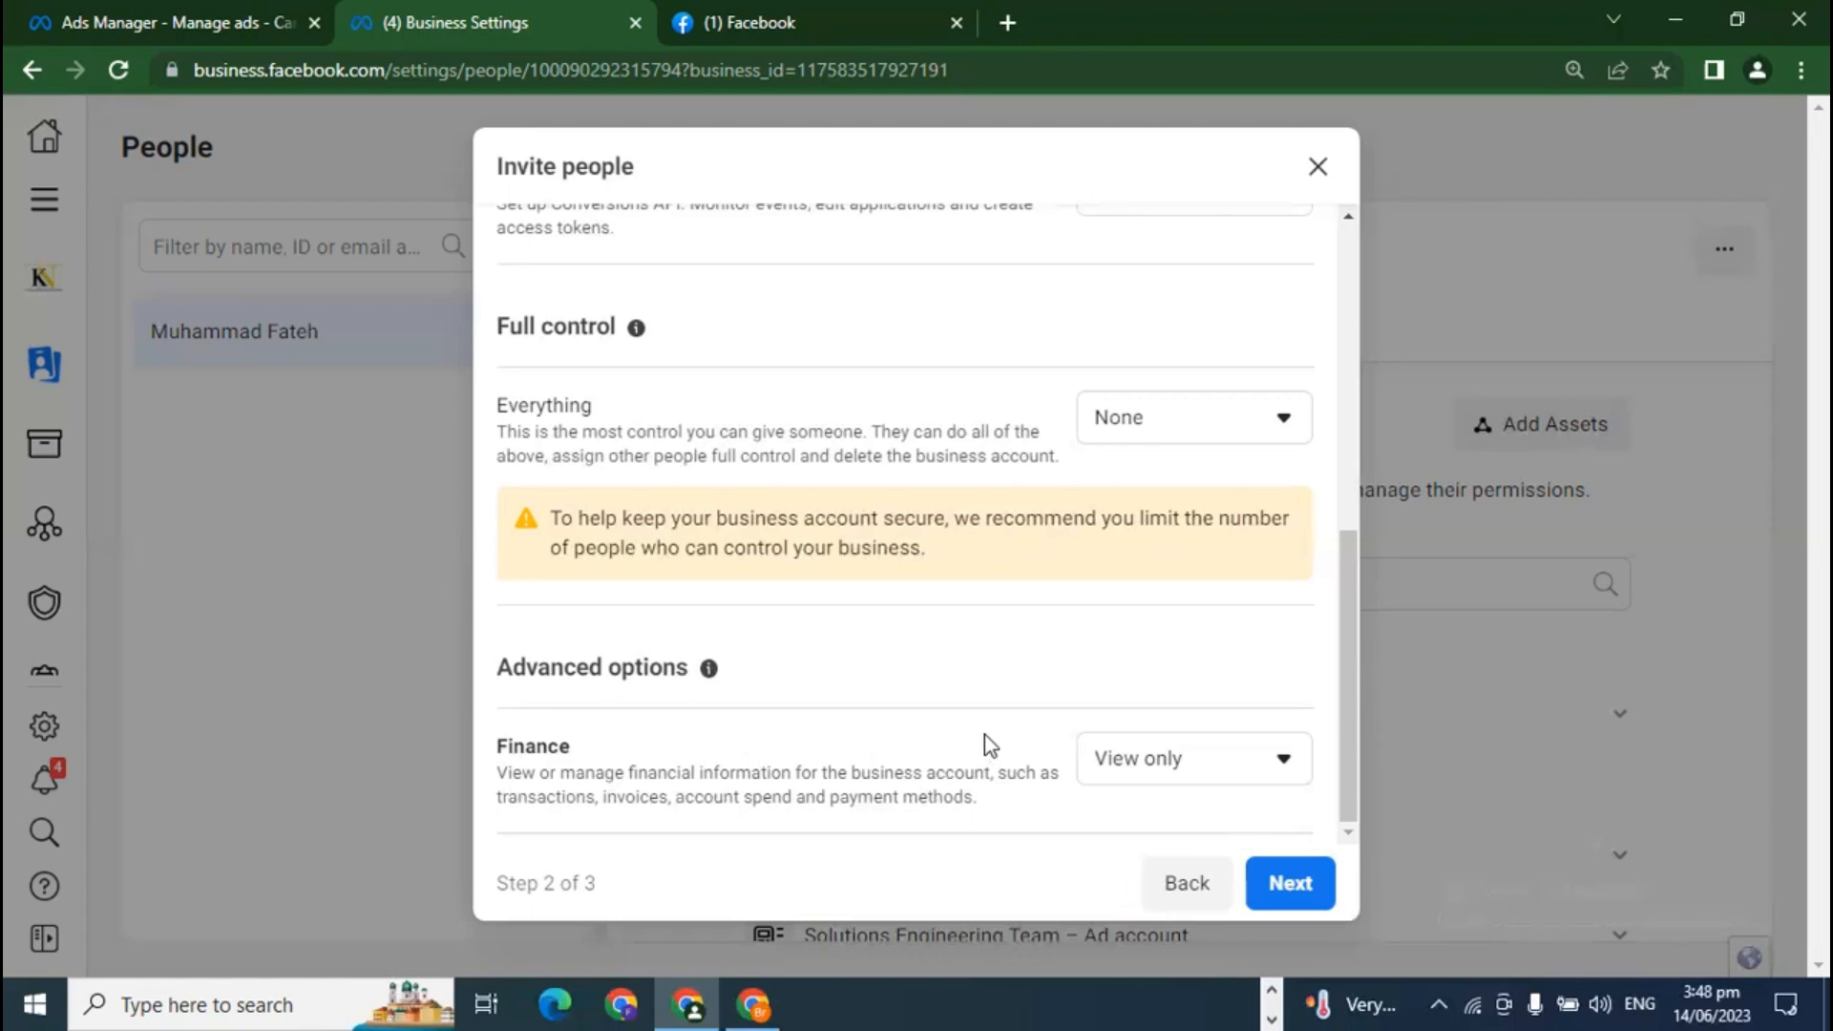
{"action": "left_click", "coordinate": [1315, 168]}
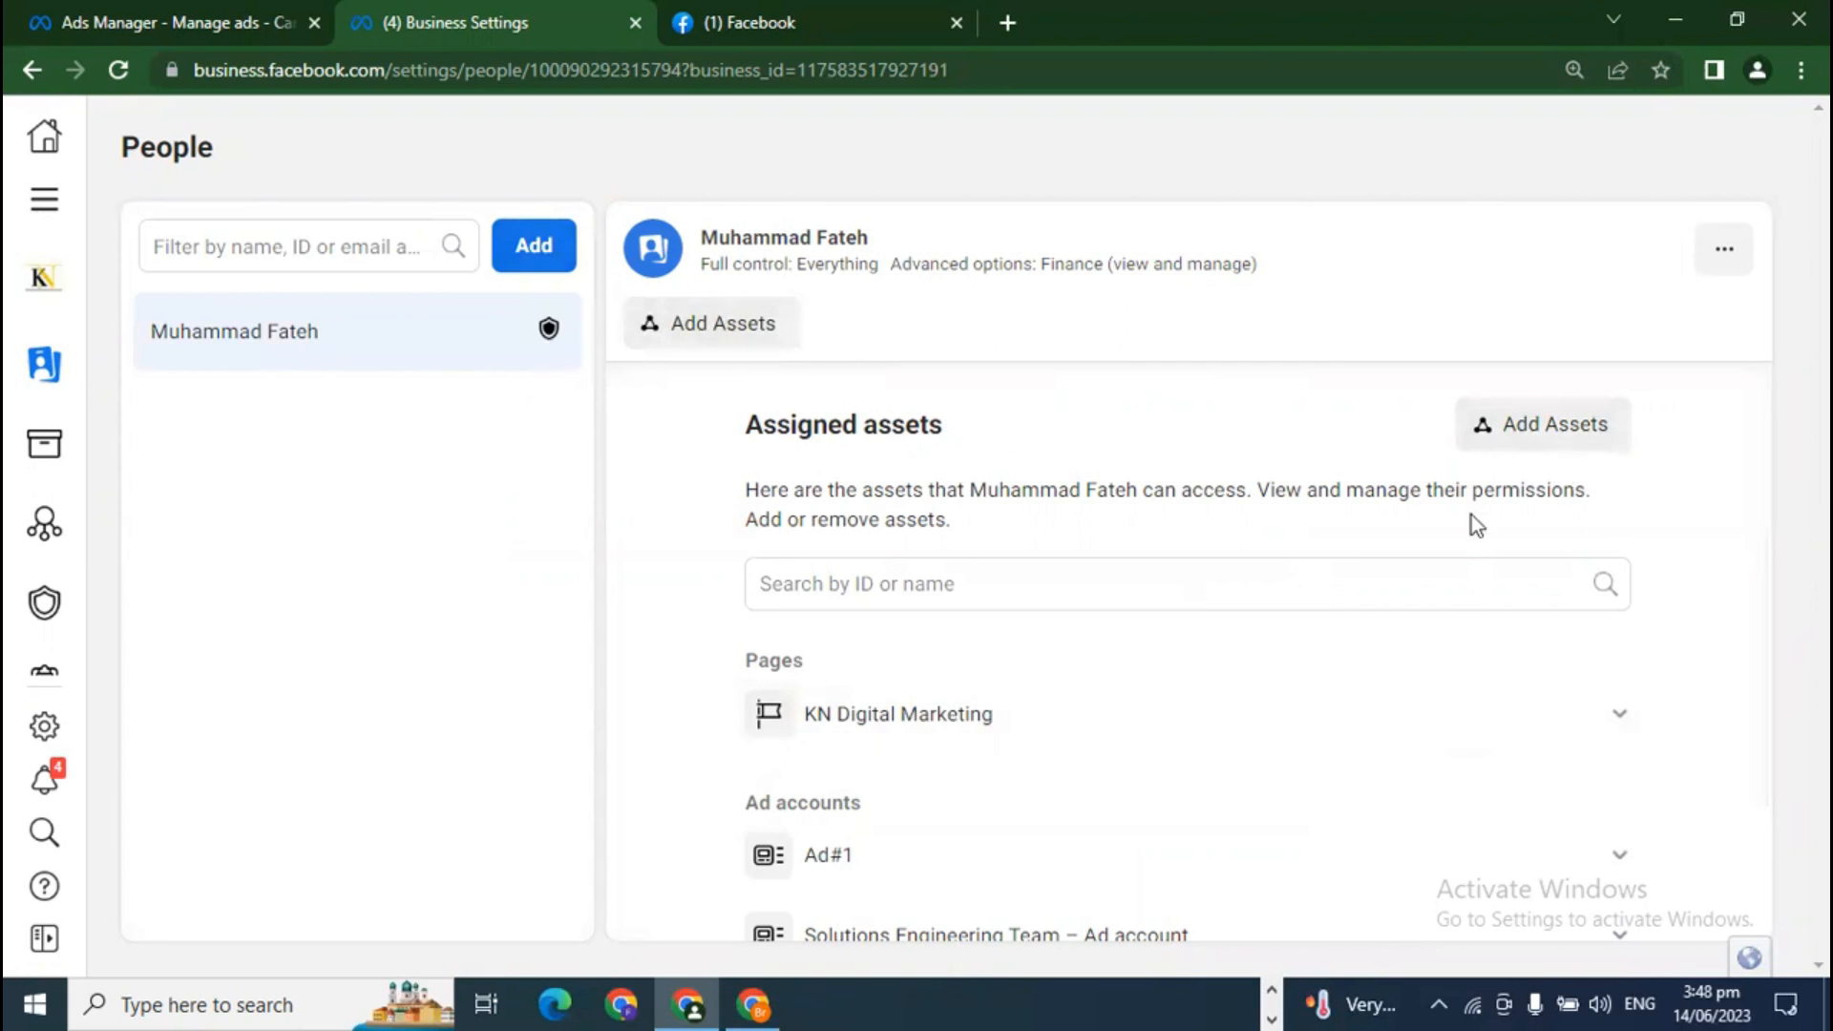
Step: Add the KN Digital Marketing Page as an asset and review its partial-access permission toggles
{"action": "left_click", "coordinate": [1536, 412]}
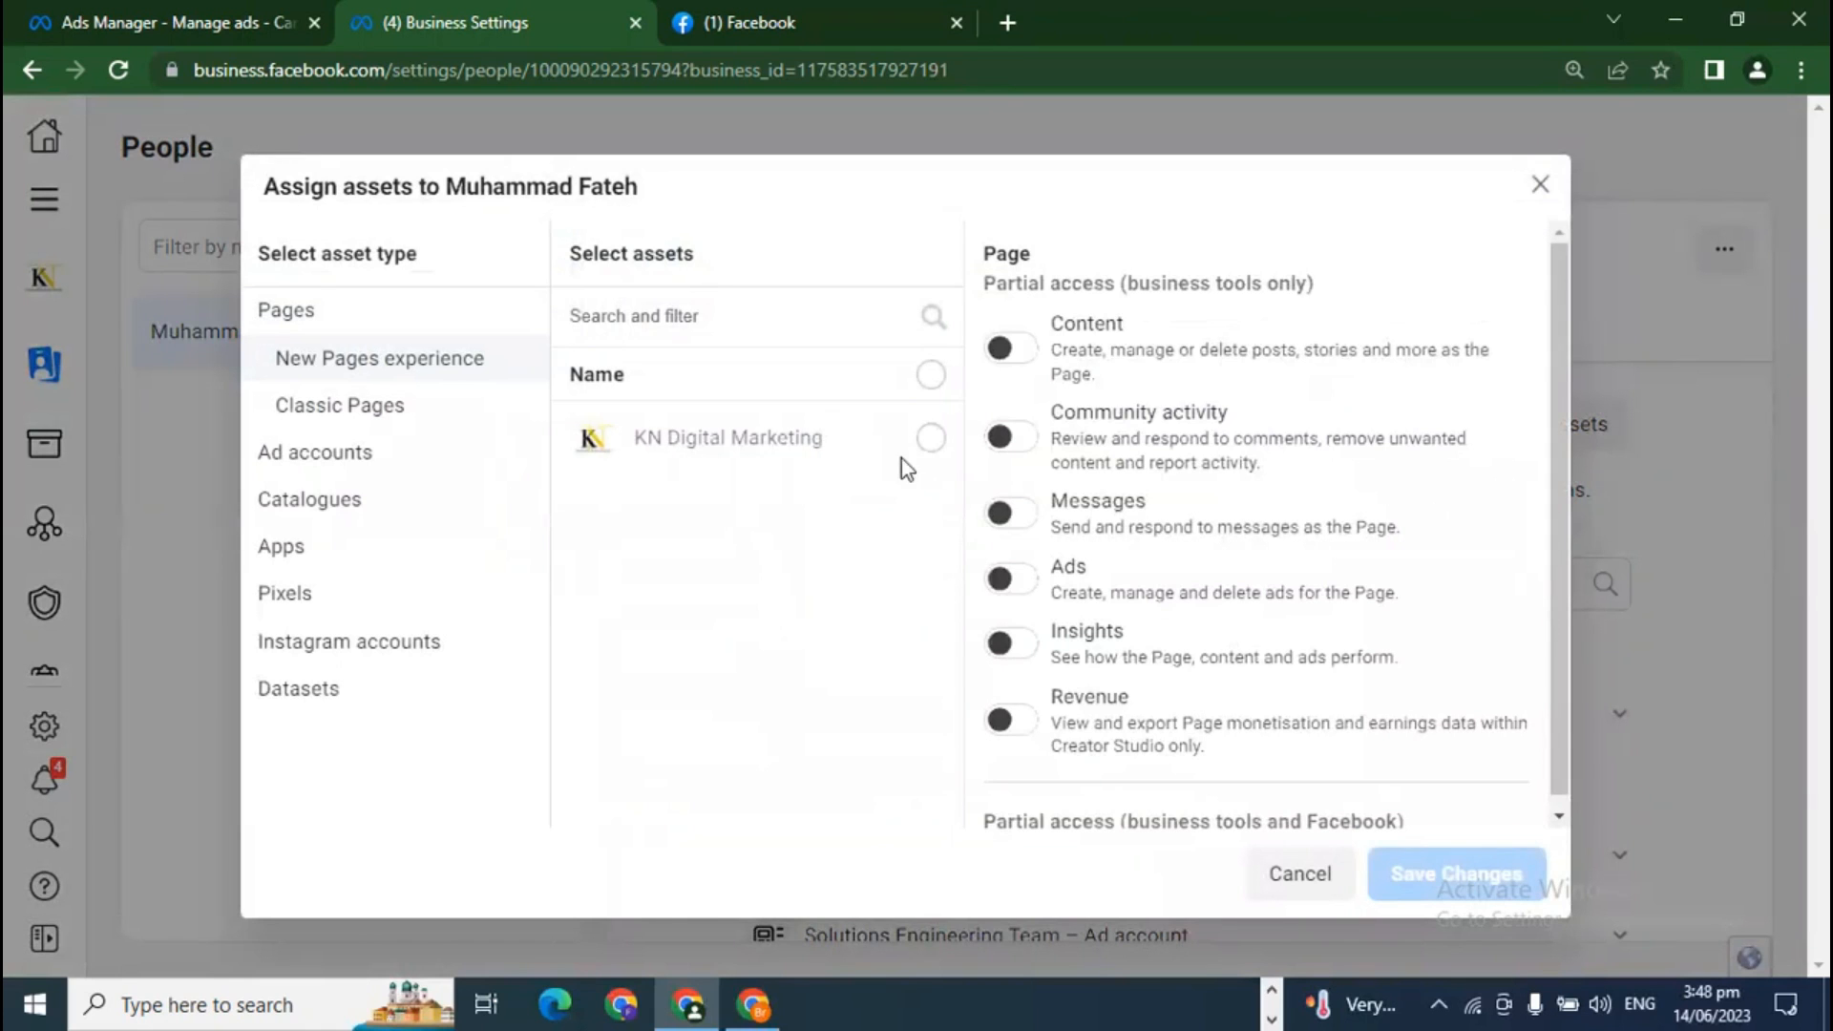
{"action": "left_click", "coordinate": [926, 442]}
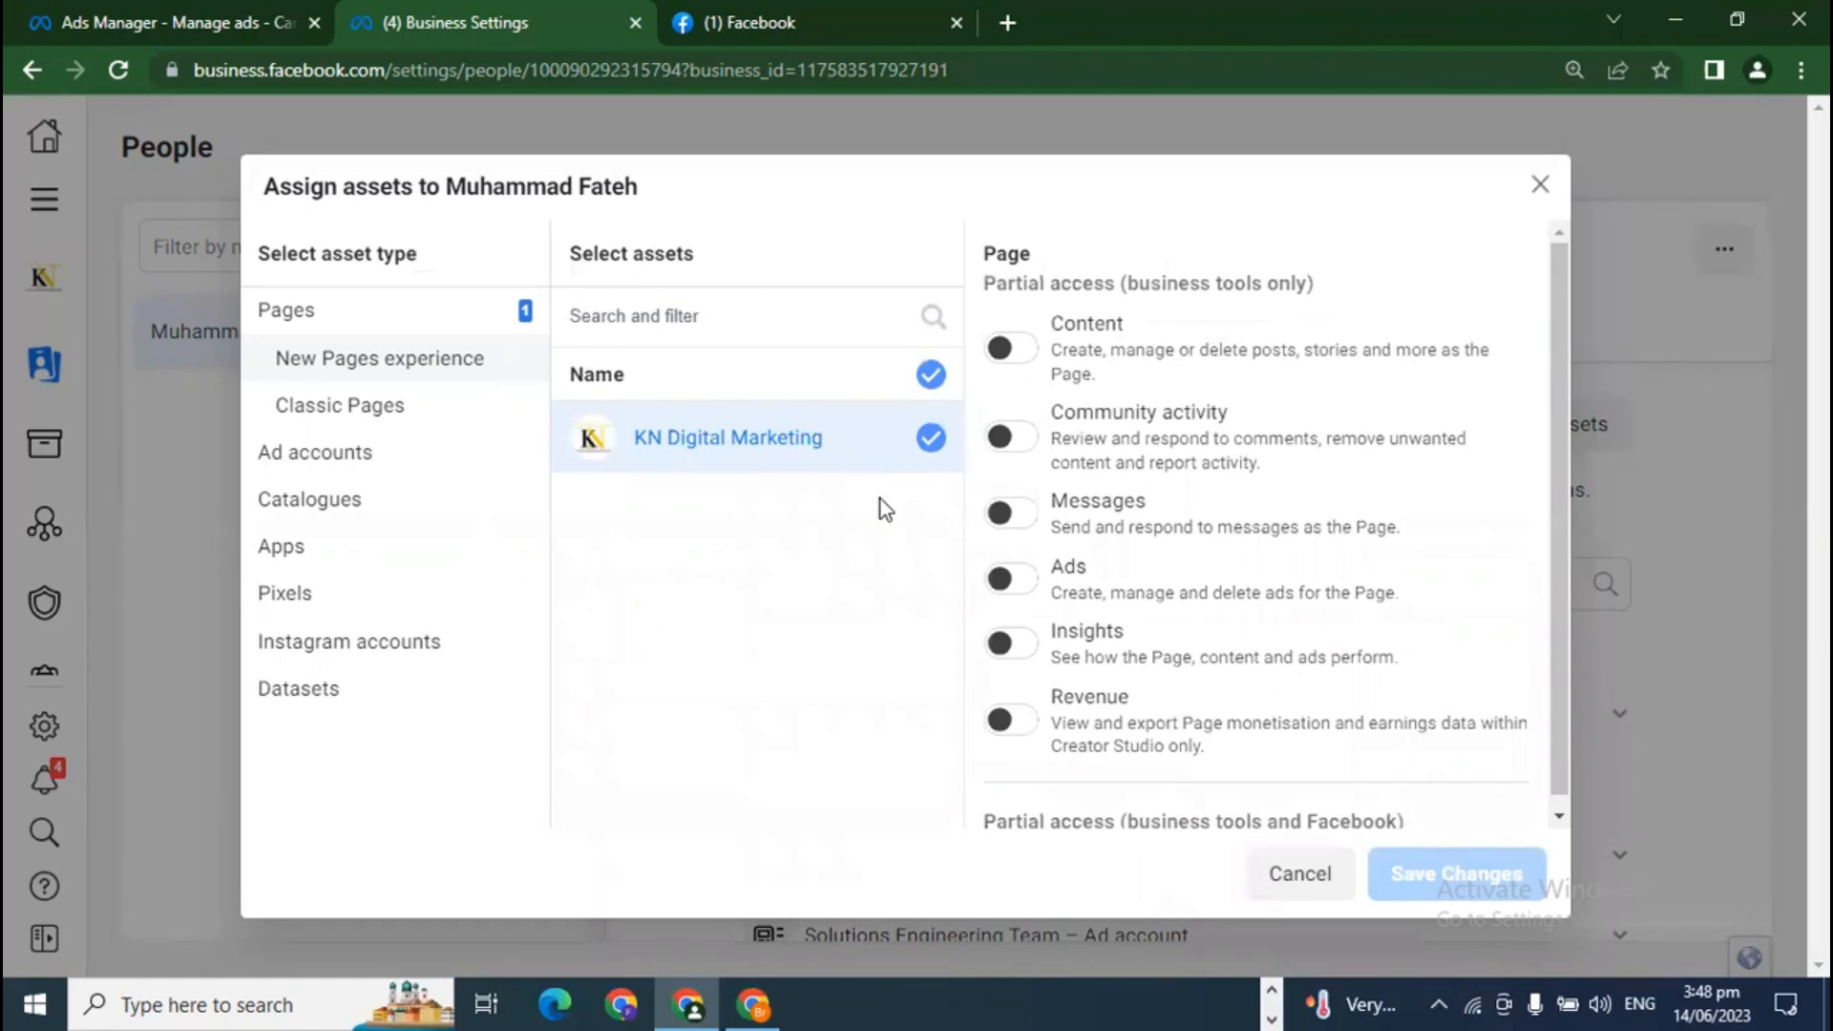
{"action": "scroll", "coordinate": [1178, 621], "scroll_direction": "down", "scroll_amount": 4}
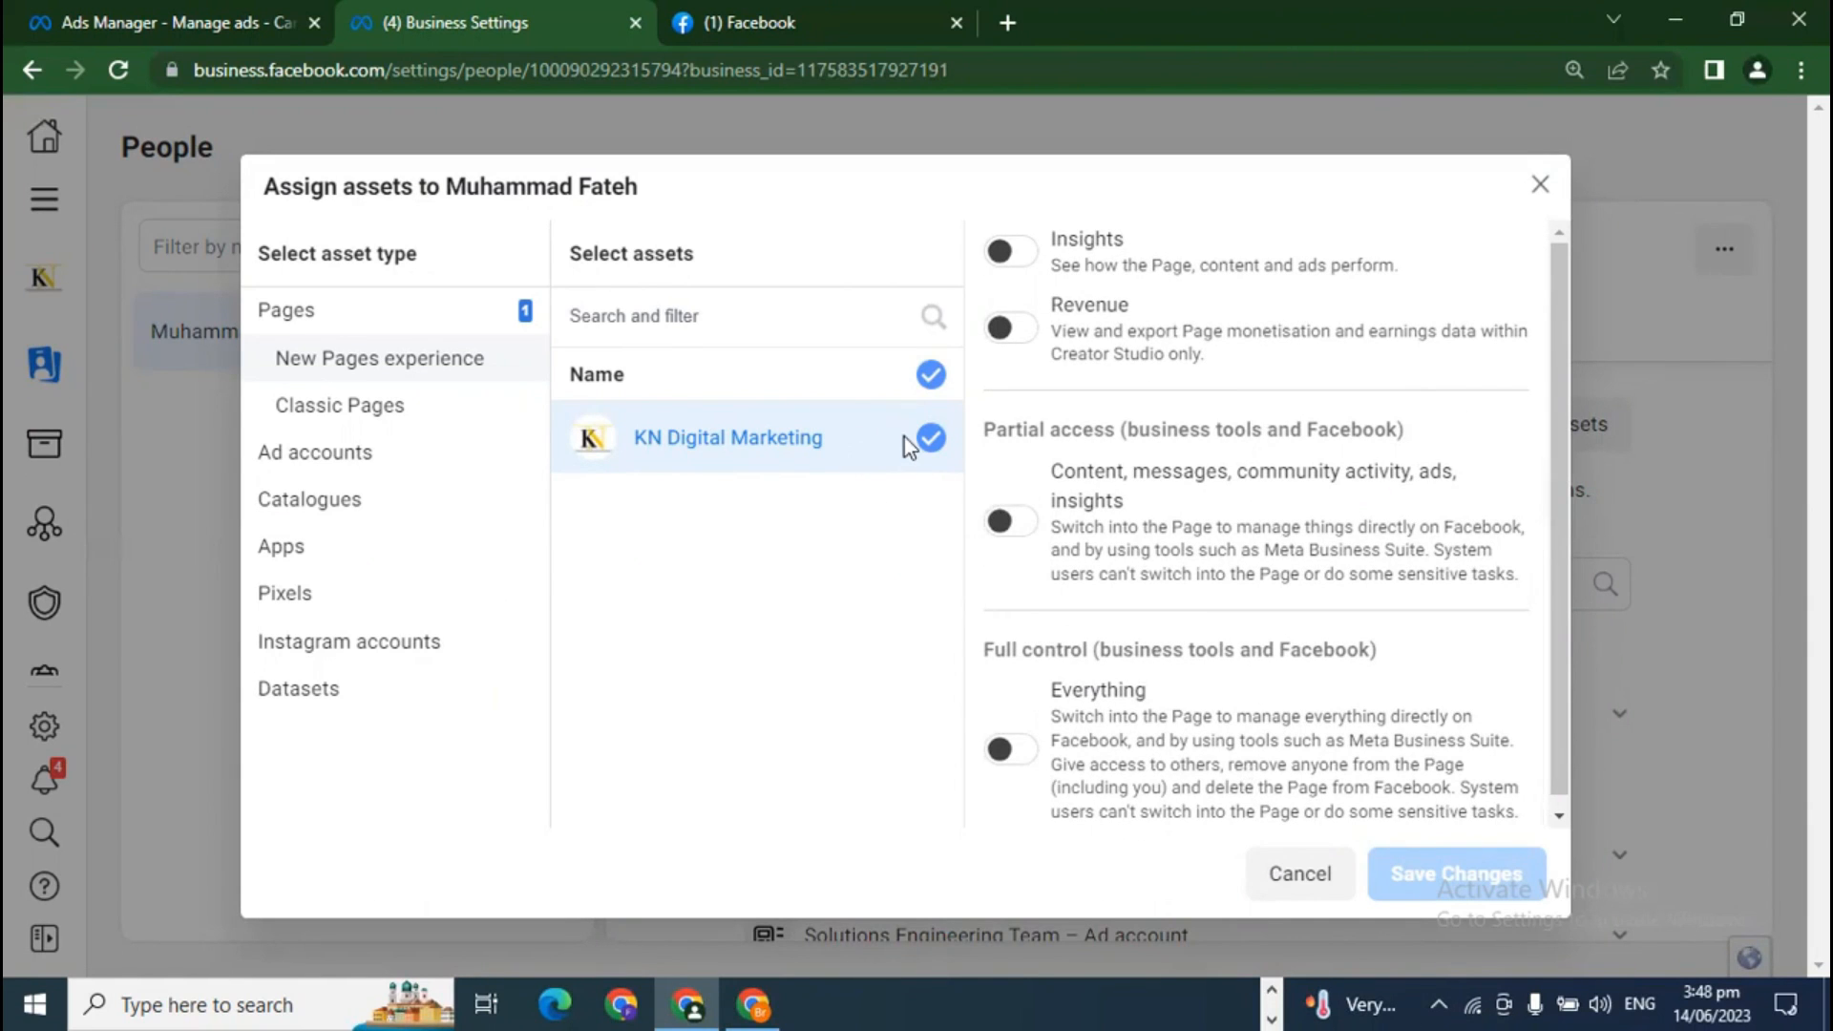
{"action": "scroll", "coordinate": [1055, 523], "scroll_direction": "up", "scroll_amount": 4}
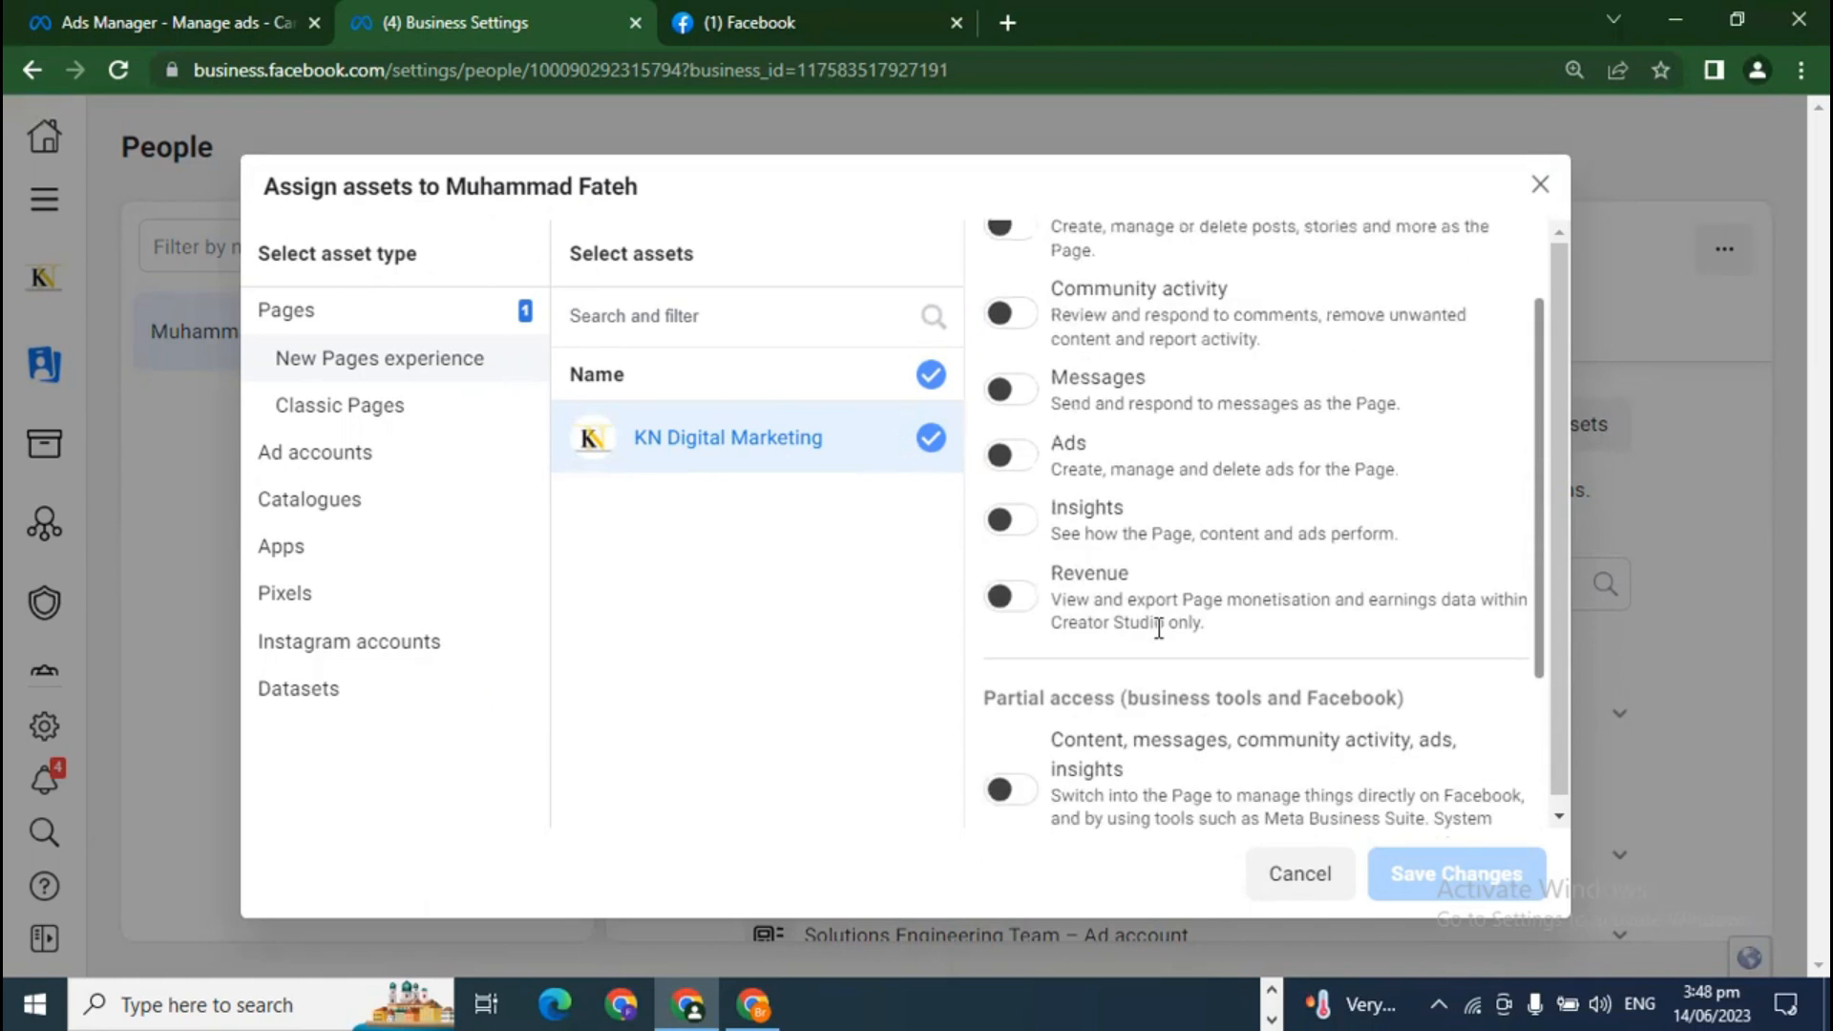
{"action": "left_click_drag", "start_coordinate": [980, 258], "coordinate": [1052, 254]}
{"action": "left_click", "coordinate": [1102, 267]}
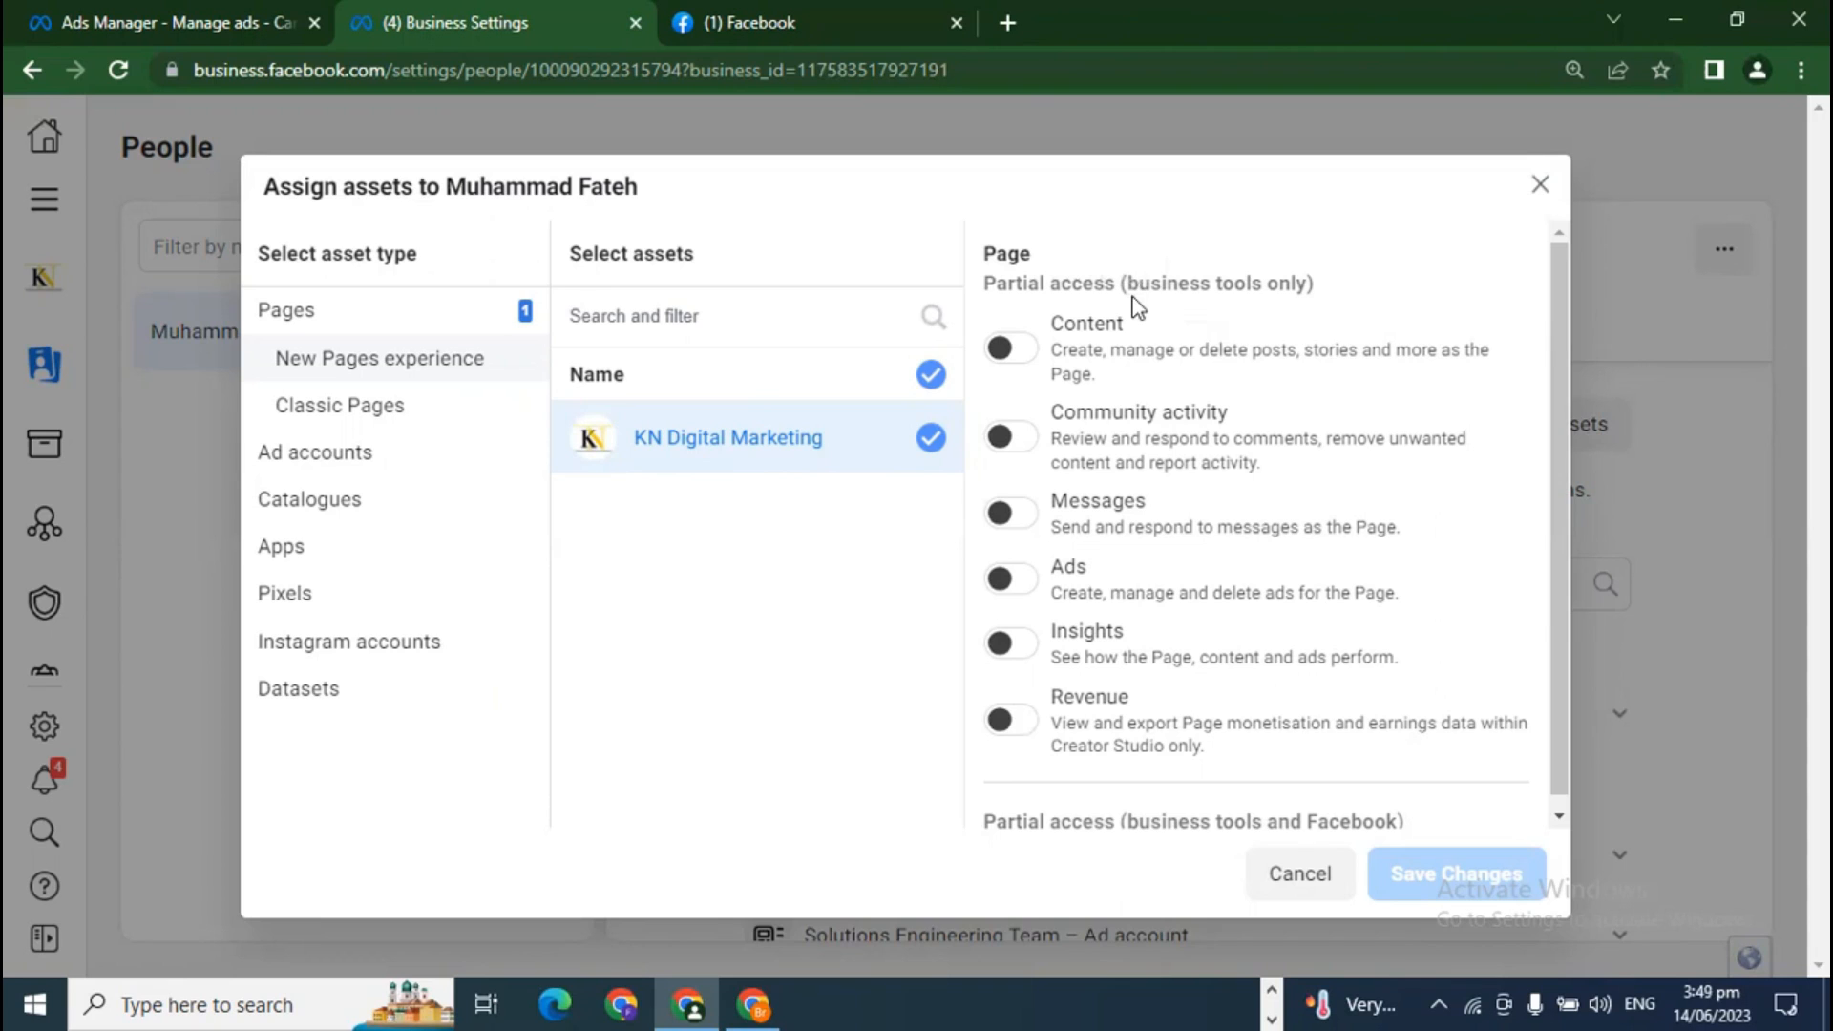
{"action": "left_click_drag", "start_coordinate": [1049, 322], "coordinate": [1159, 324]}
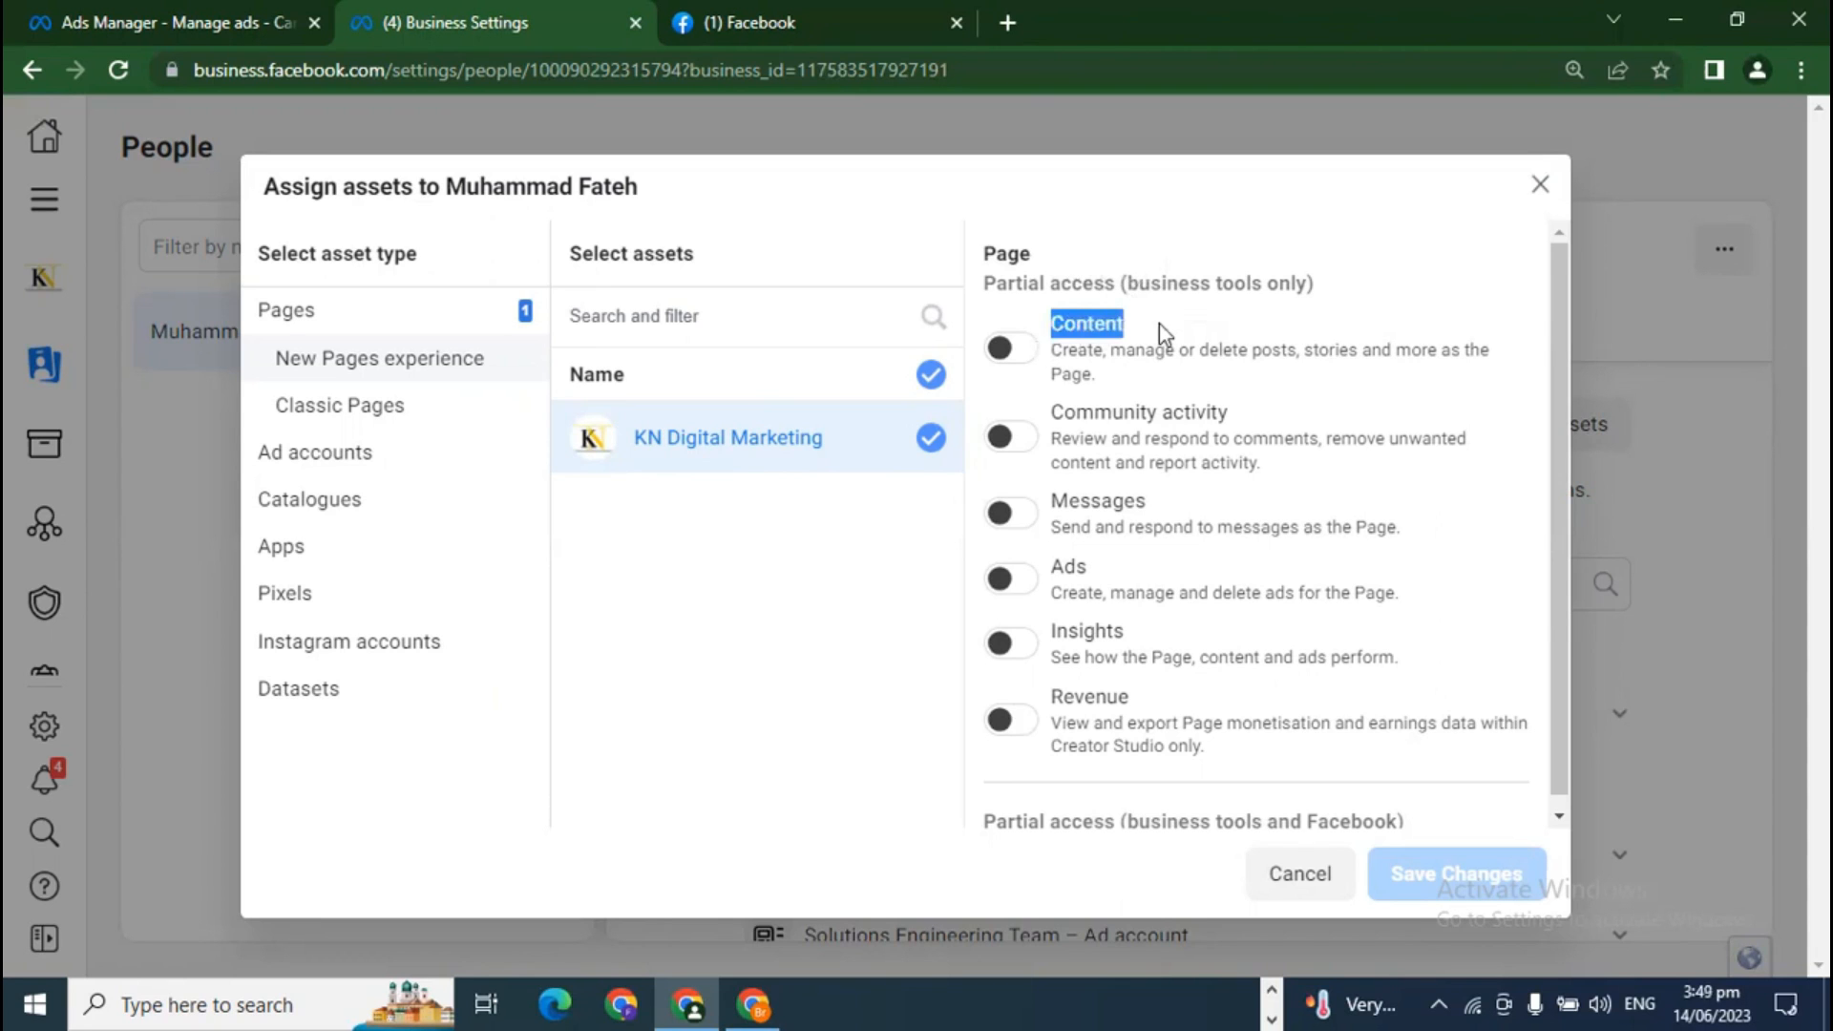
{"action": "left_click", "coordinate": [1153, 330]}
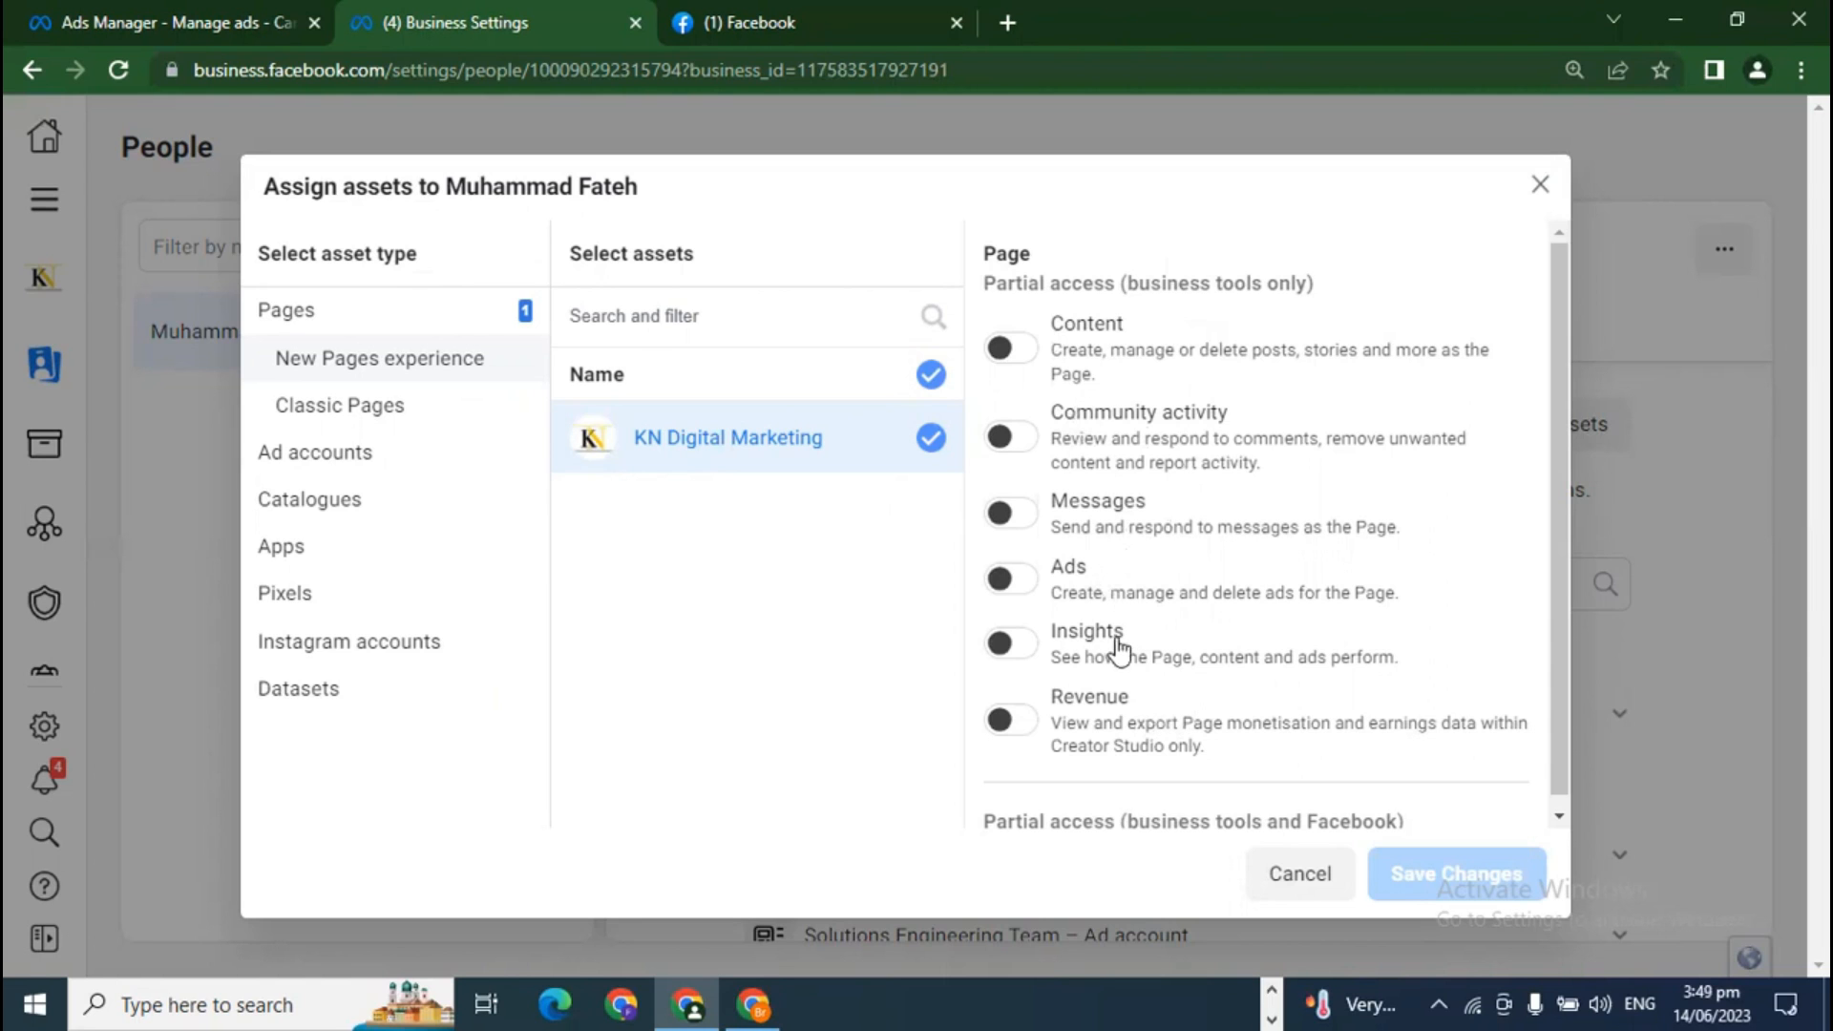
{"action": "scroll", "coordinate": [1121, 652], "scroll_direction": "down", "scroll_amount": 4}
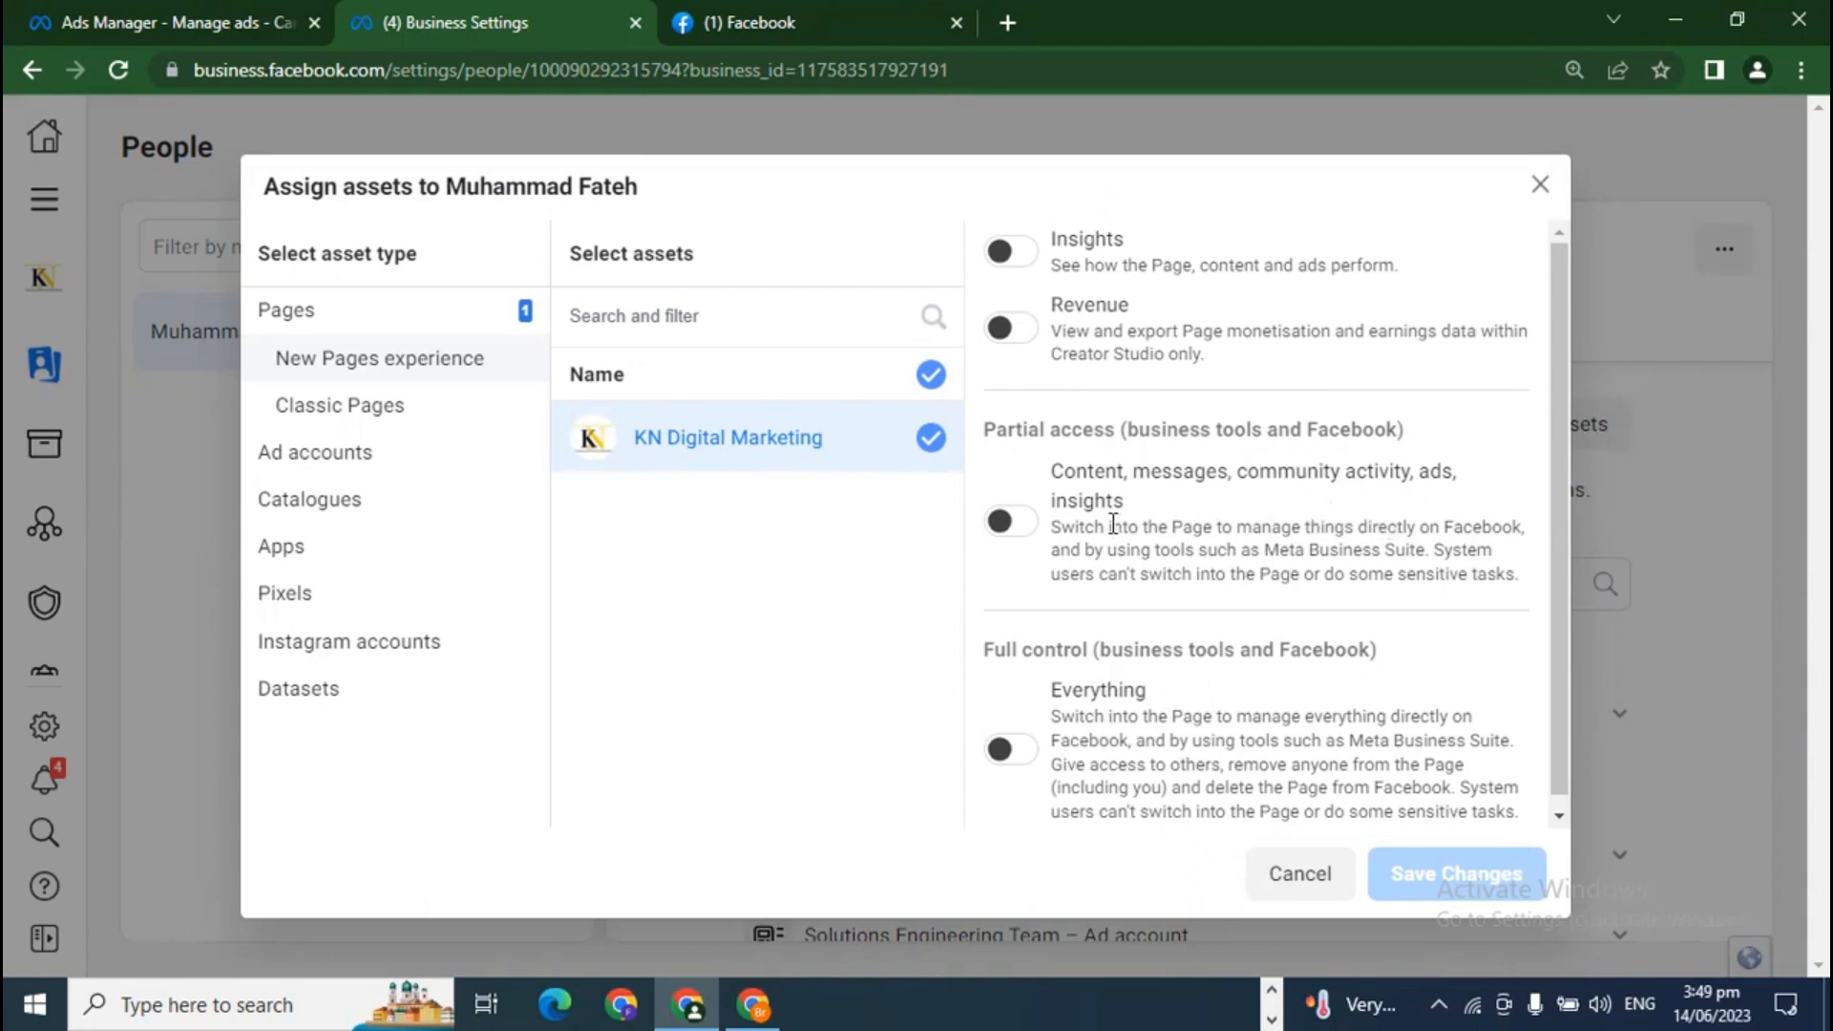
{"action": "left_click_drag", "start_coordinate": [1051, 472], "coordinate": [1283, 537]}
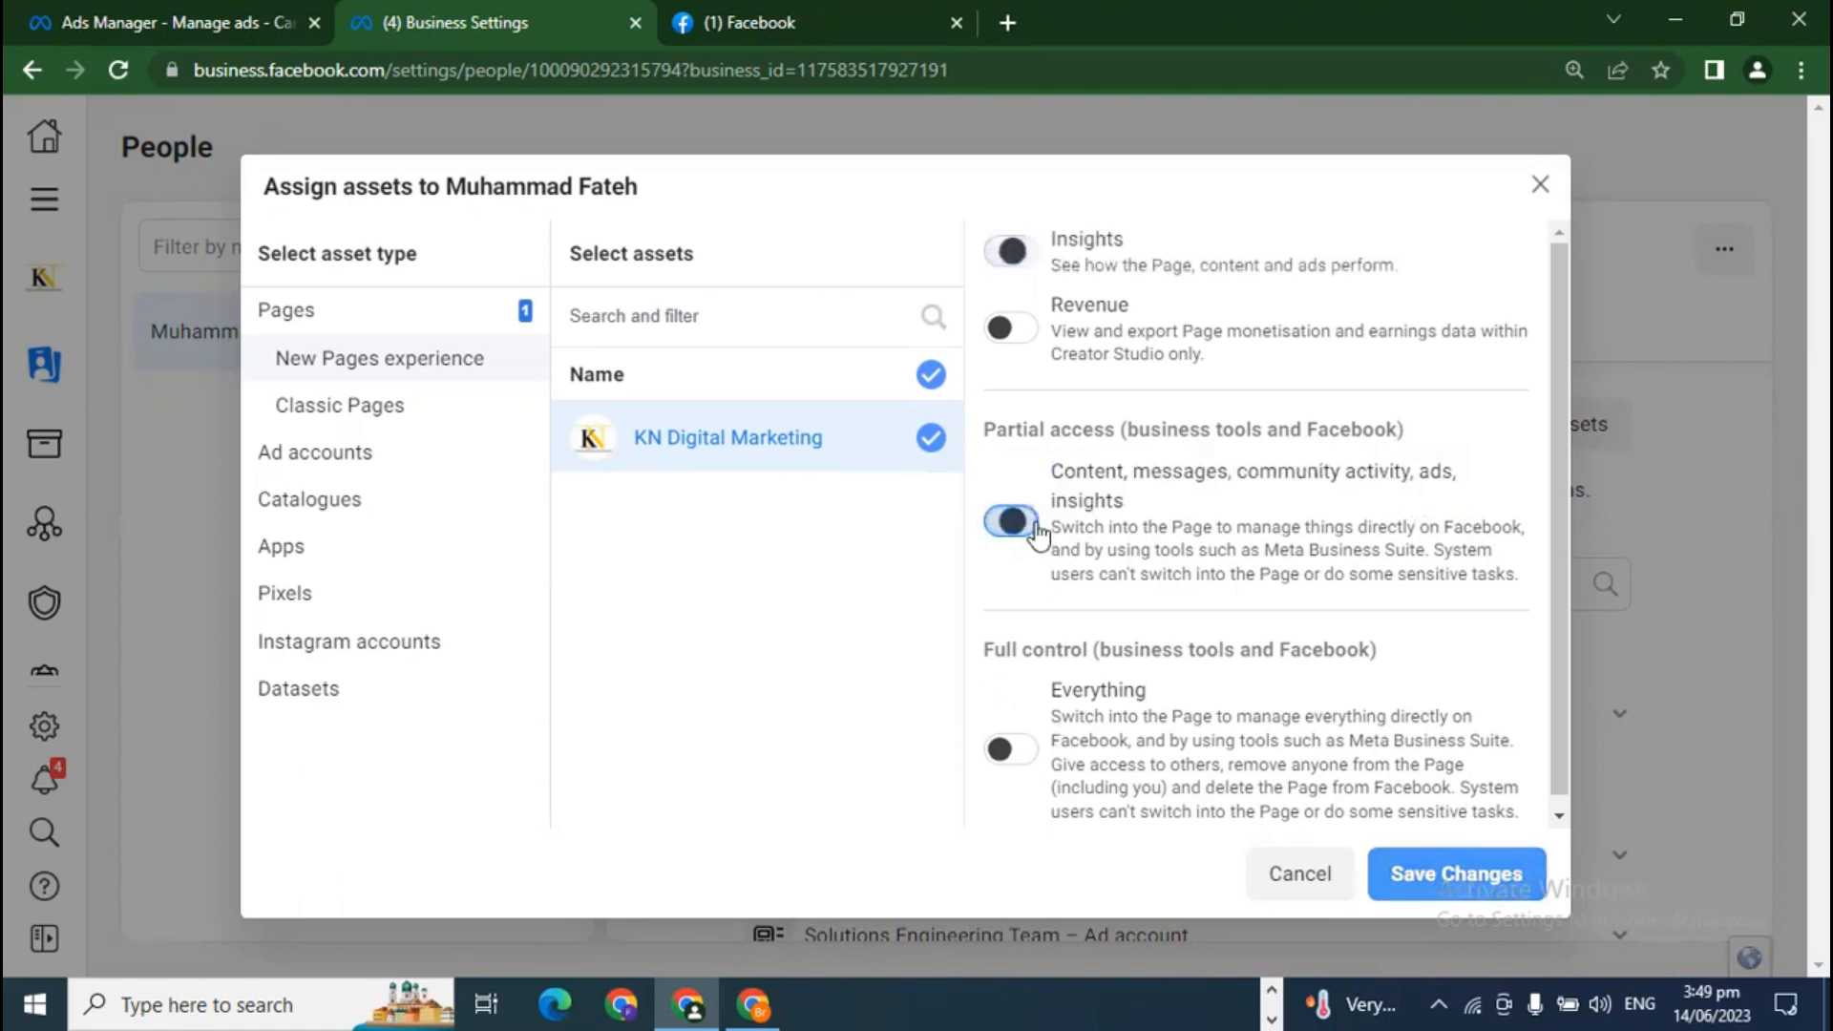
Step: Switch on Full control (Everything) for the KN Digital Marketing Page and save the changes
{"action": "left_click", "coordinate": [1006, 747]}
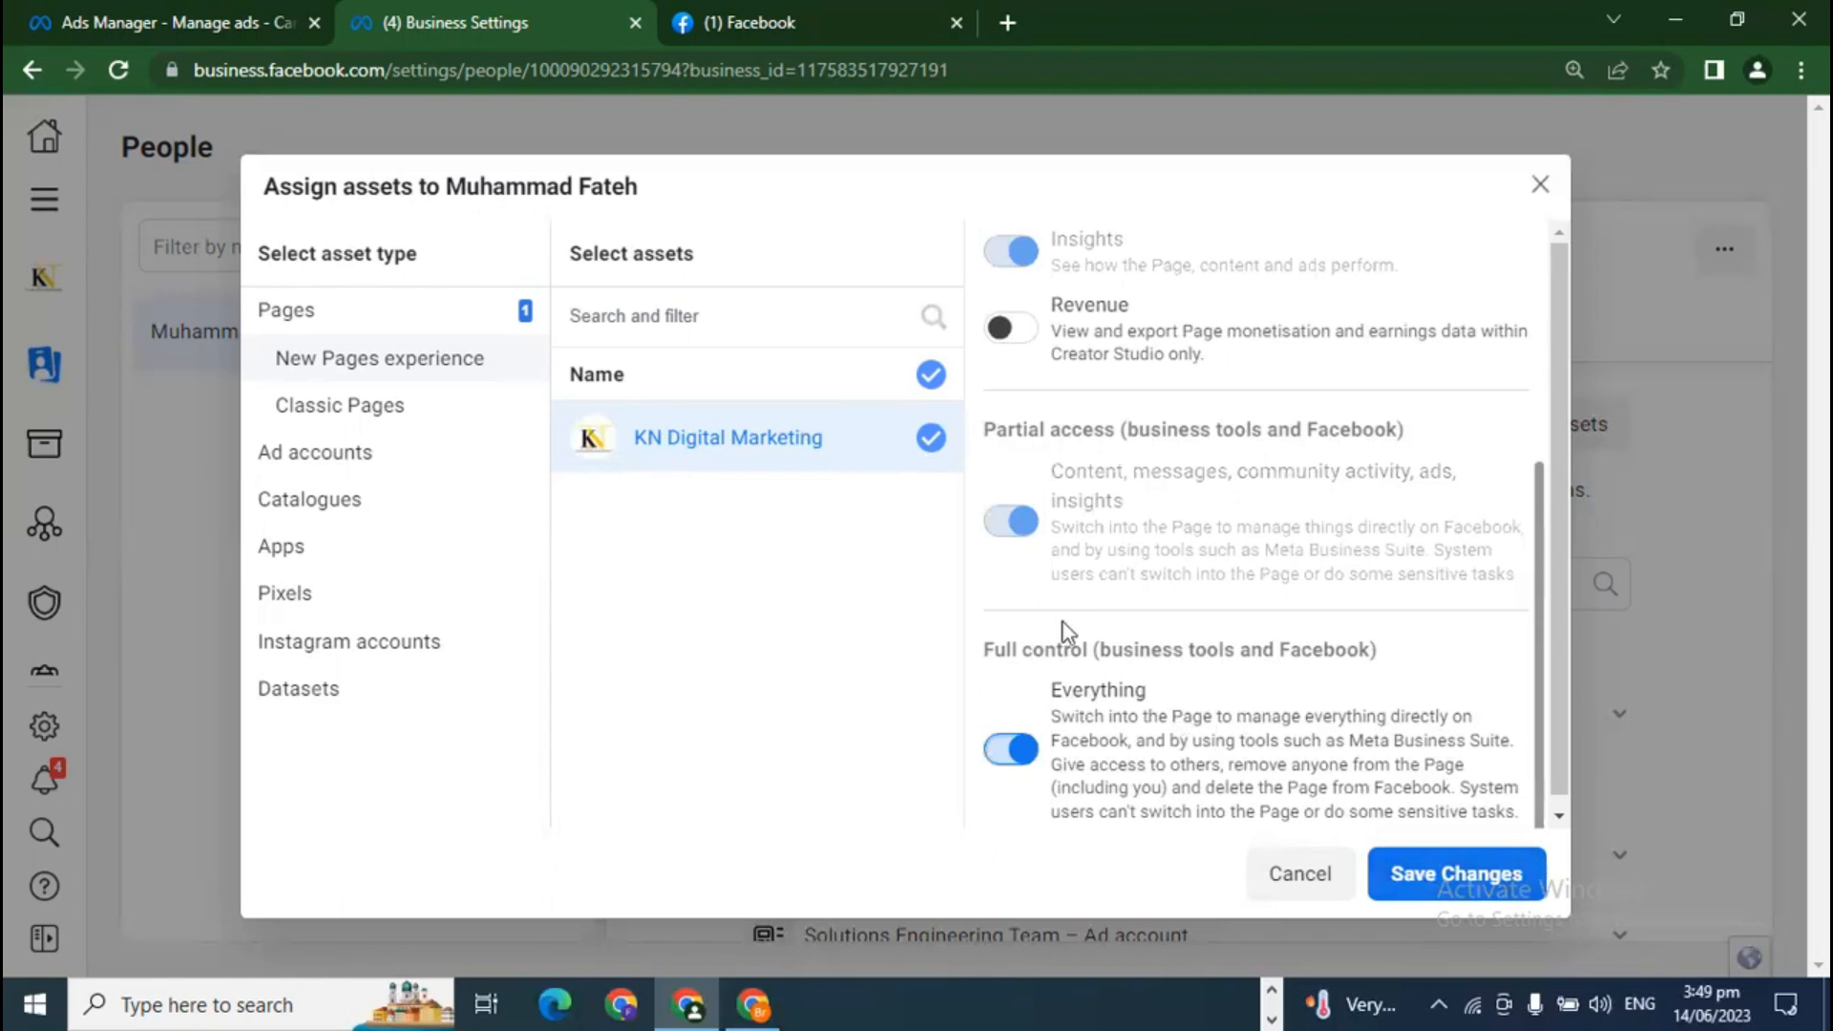
{"action": "left_click_drag", "start_coordinate": [646, 191], "coordinate": [448, 189]}
{"action": "left_click", "coordinate": [451, 191]}
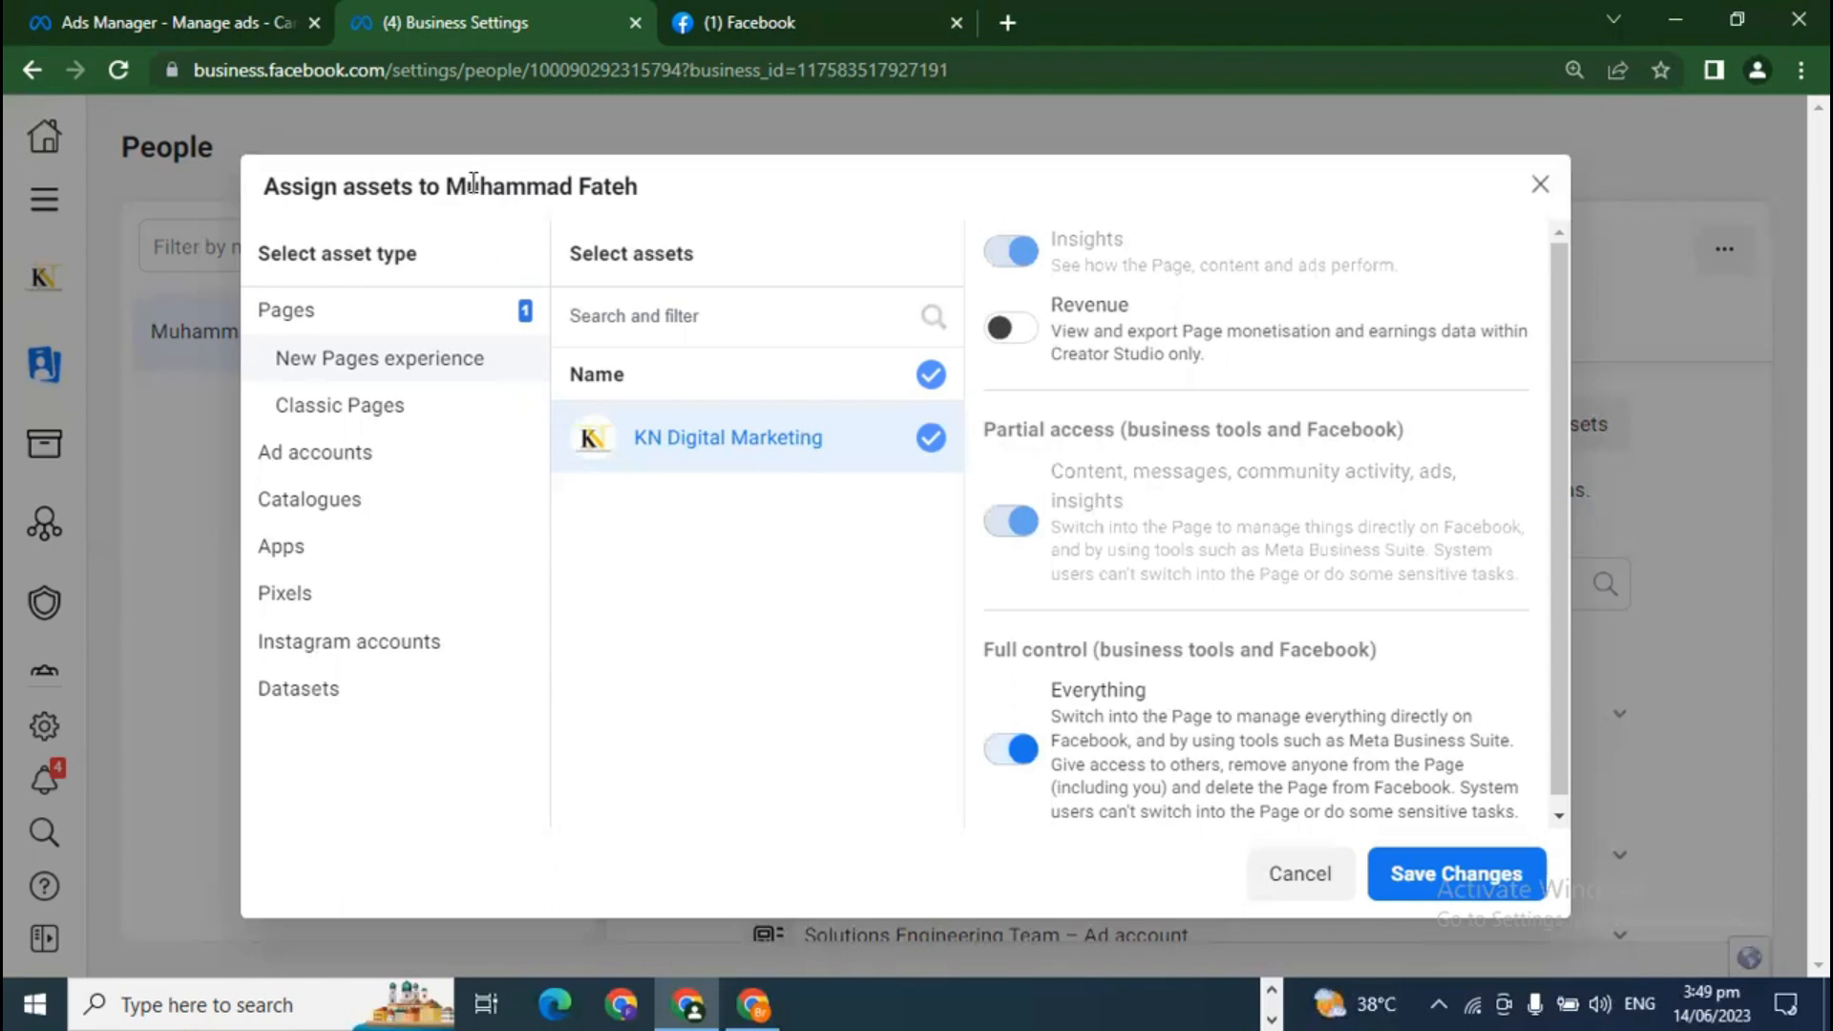
{"action": "left_click_drag", "start_coordinate": [446, 185], "coordinate": [644, 183]}
{"action": "left_click", "coordinate": [643, 180]}
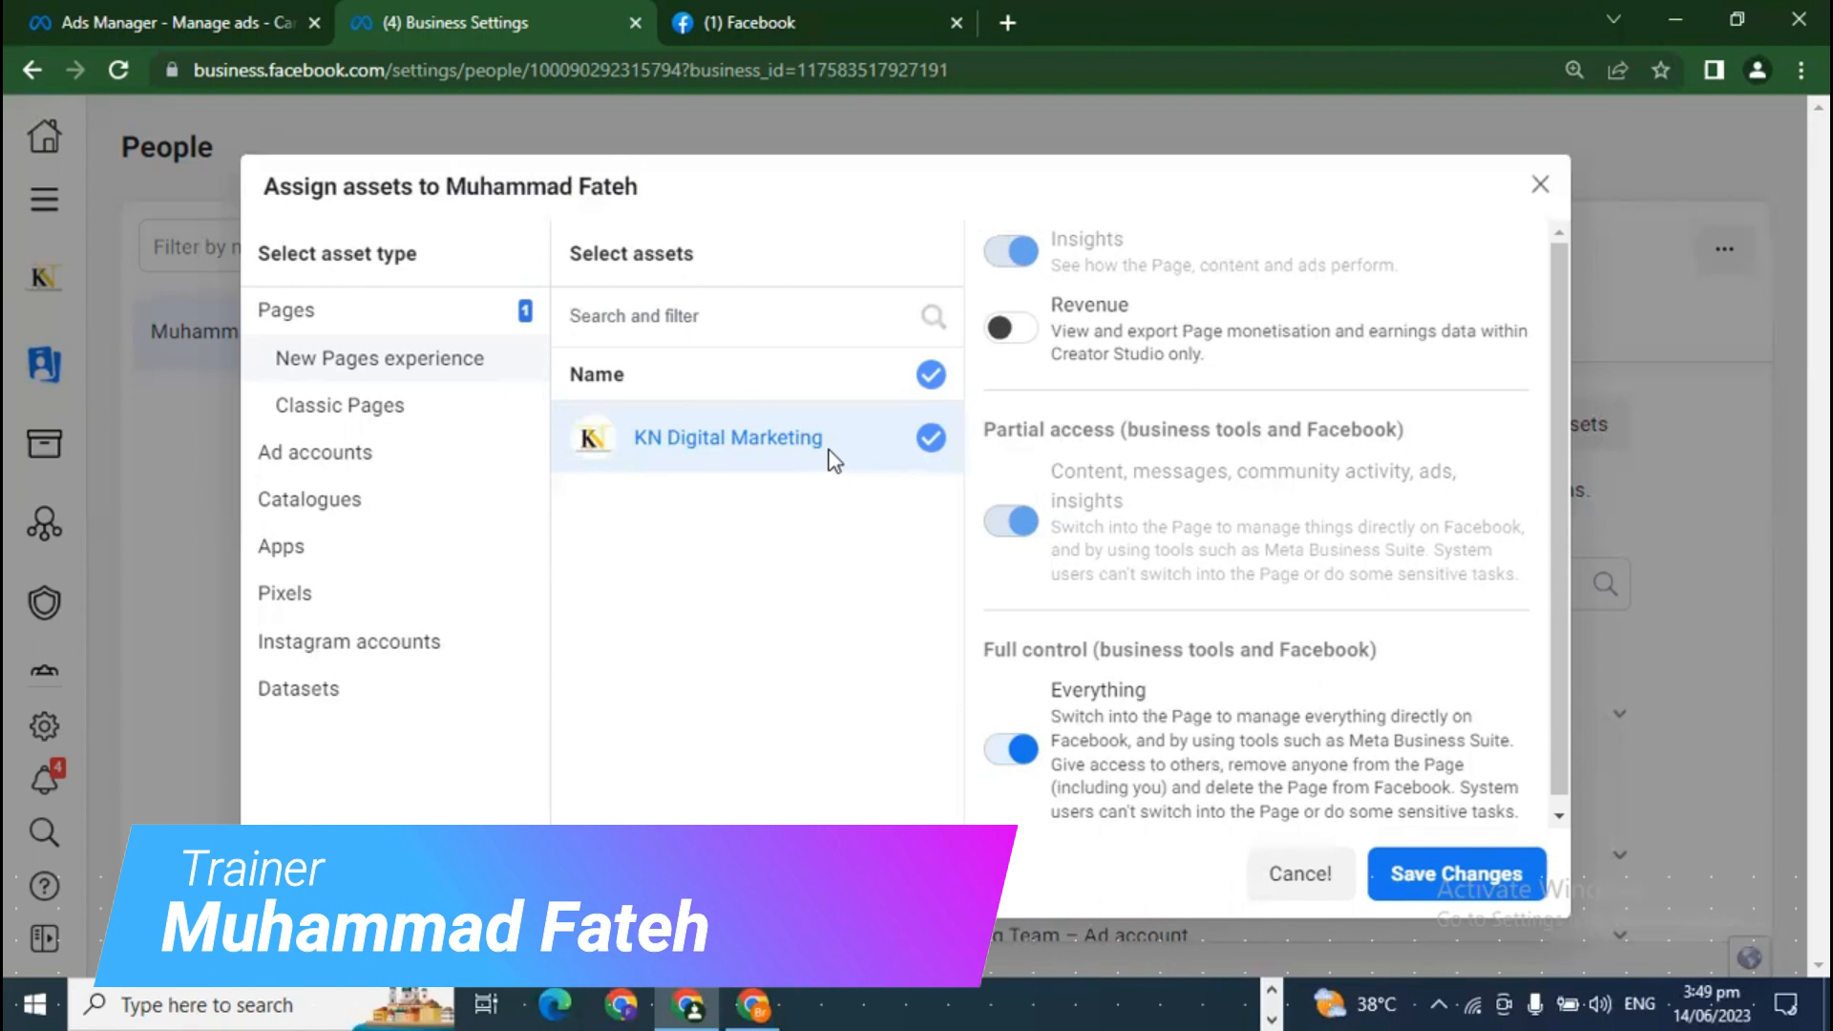
{"action": "left_click", "coordinate": [1507, 869]}
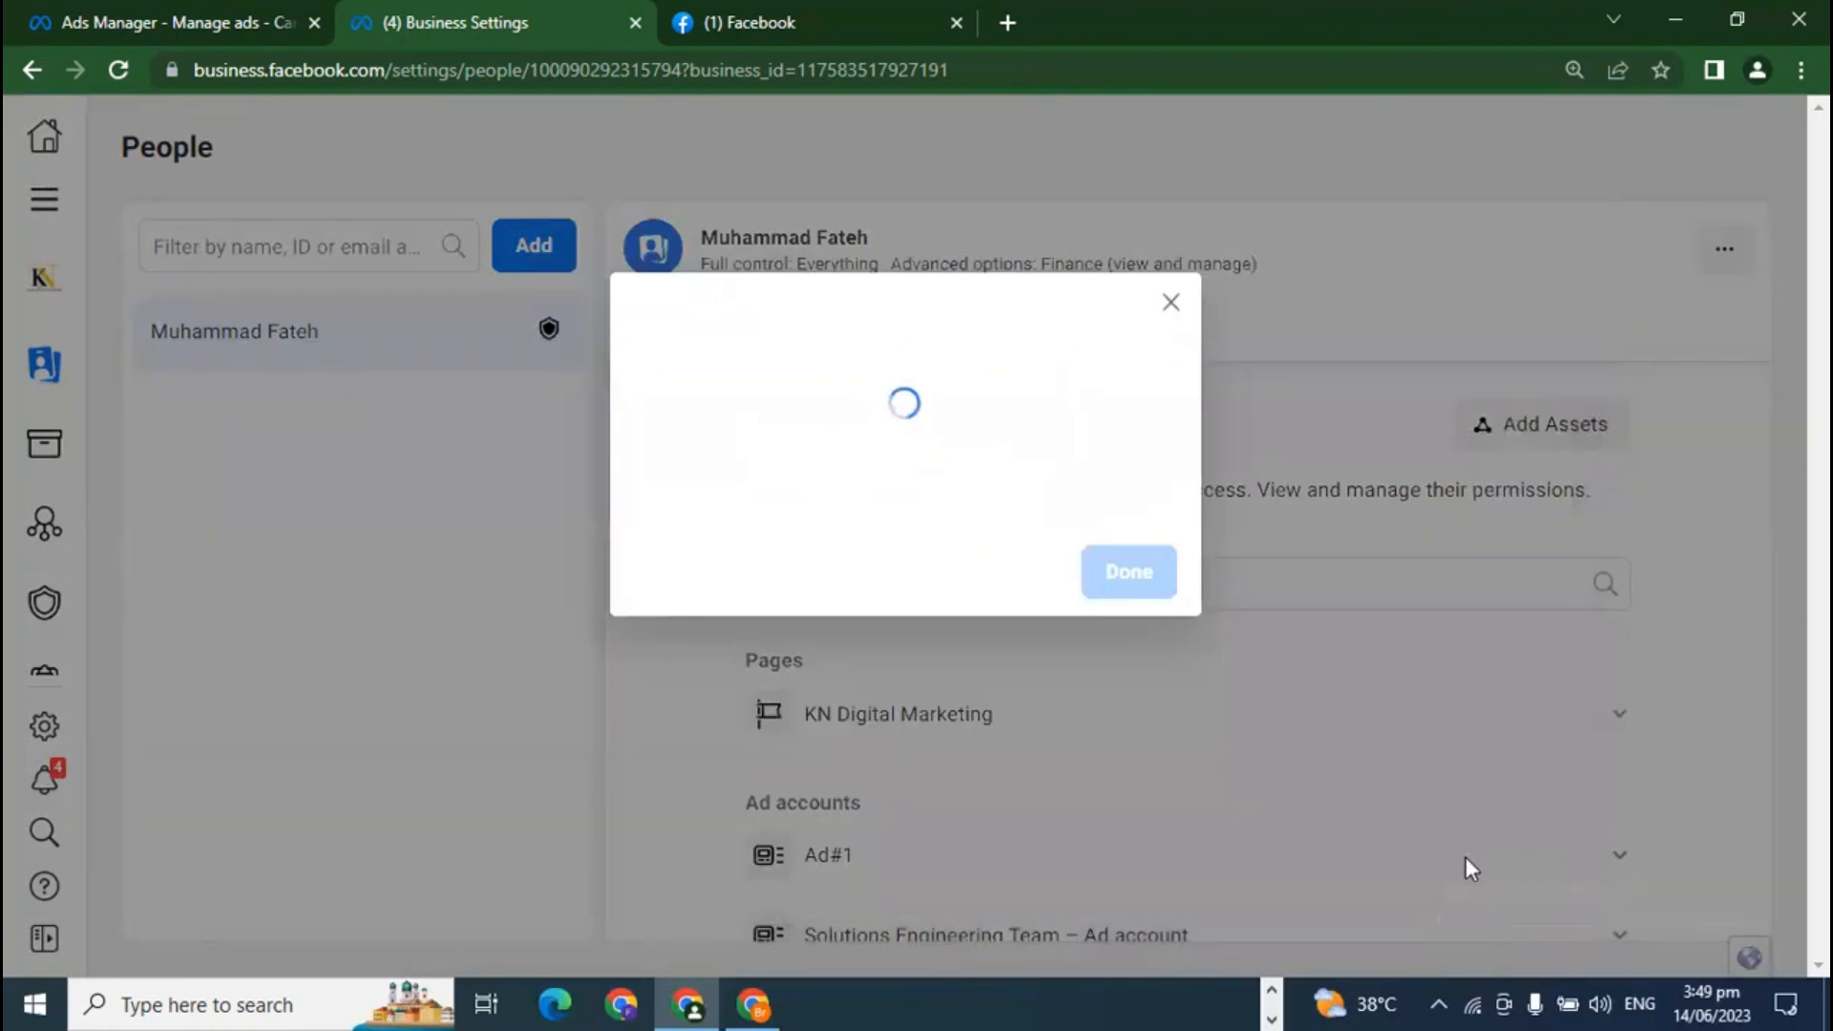
Step: Close the assets-added confirmation and review the member's assets: KN Digital Marketing page and Ad#1
{"action": "left_click", "coordinate": [1126, 518]}
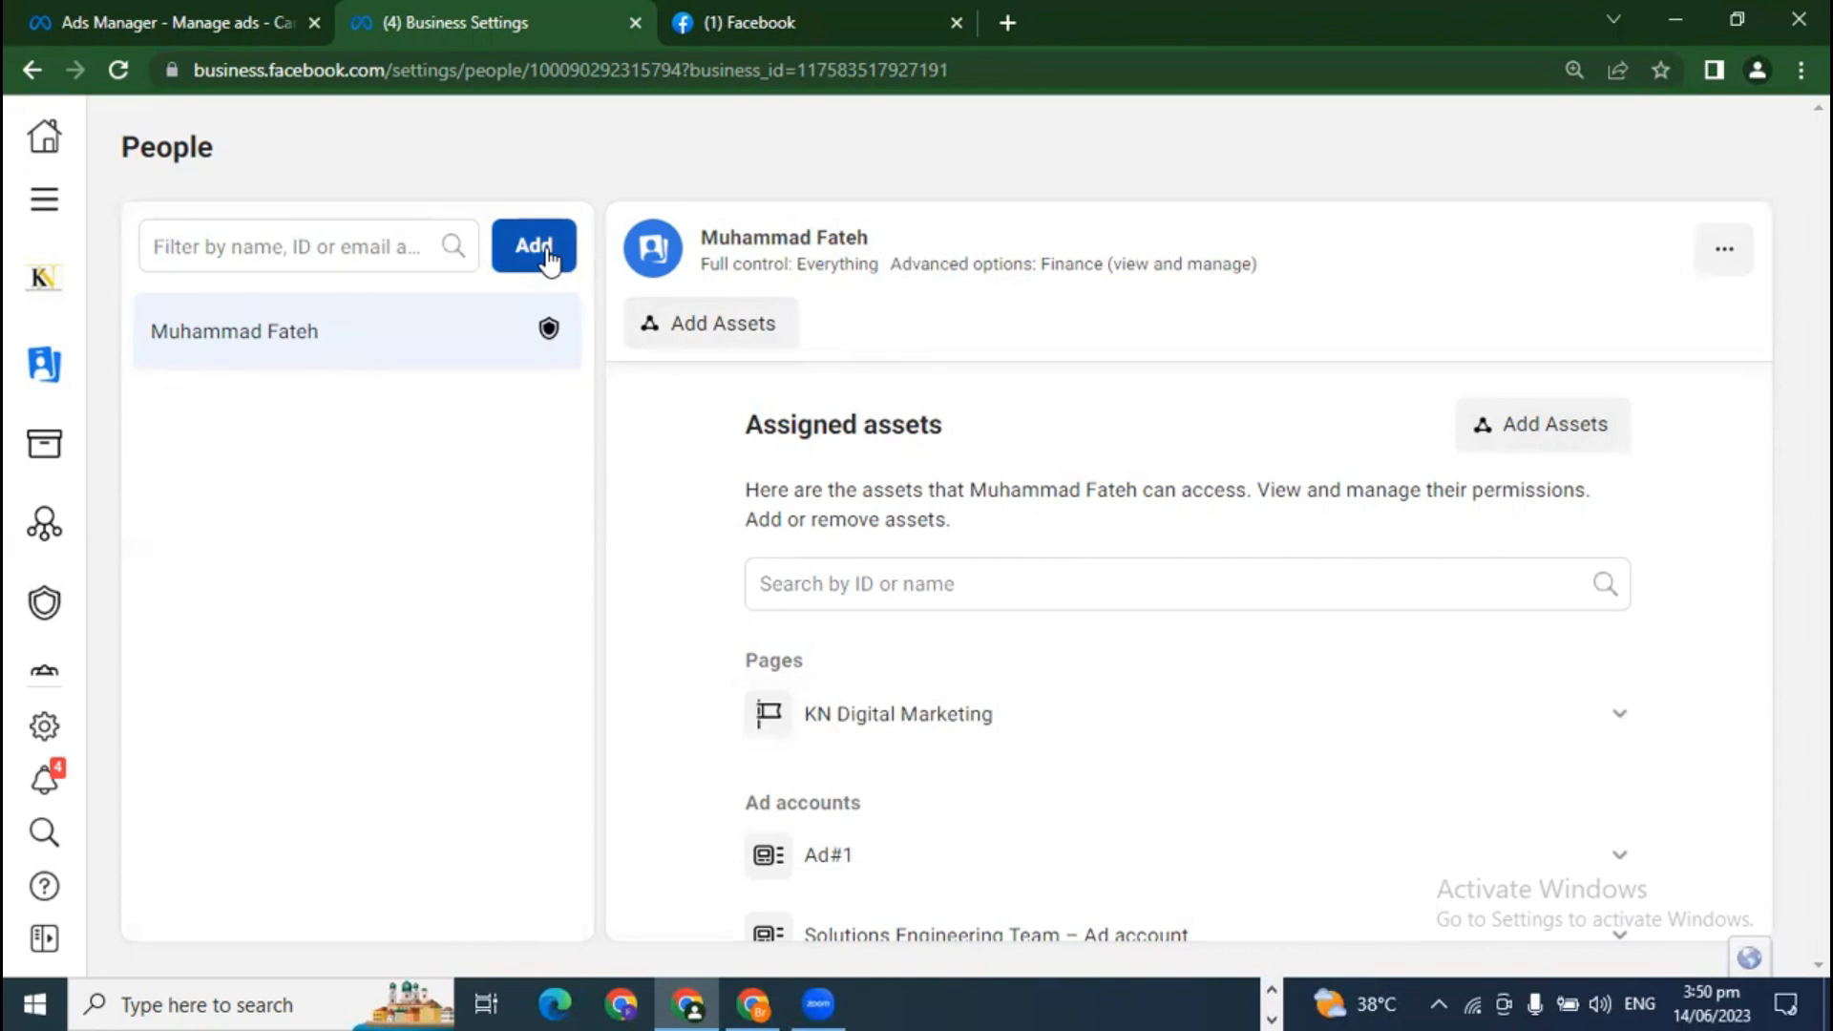
{"action": "scroll", "coordinate": [1056, 696], "scroll_direction": "down", "scroll_amount": 2}
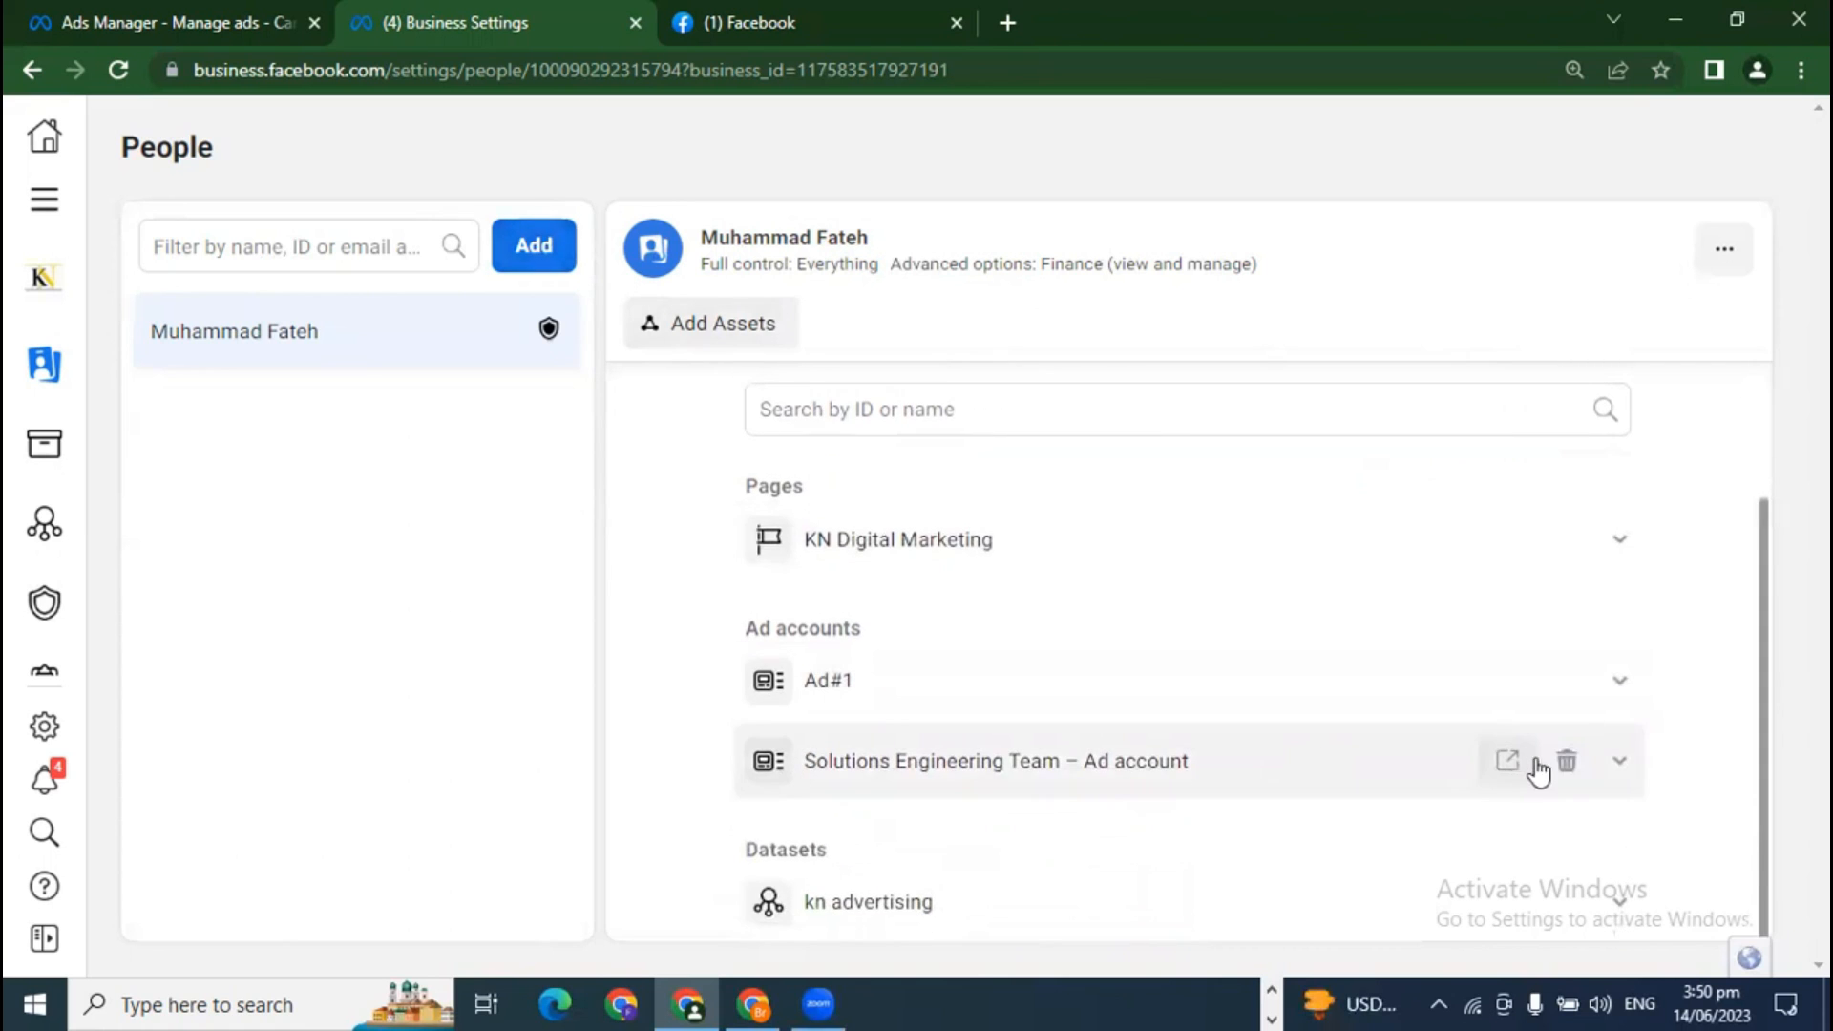
{"action": "scroll", "coordinate": [1505, 659], "scroll_direction": "up", "scroll_amount": 2}
{"action": "scroll", "coordinate": [1430, 735], "scroll_direction": "down", "scroll_amount": 2}
{"action": "scroll", "coordinate": [1430, 747], "scroll_direction": "up", "scroll_amount": 2}
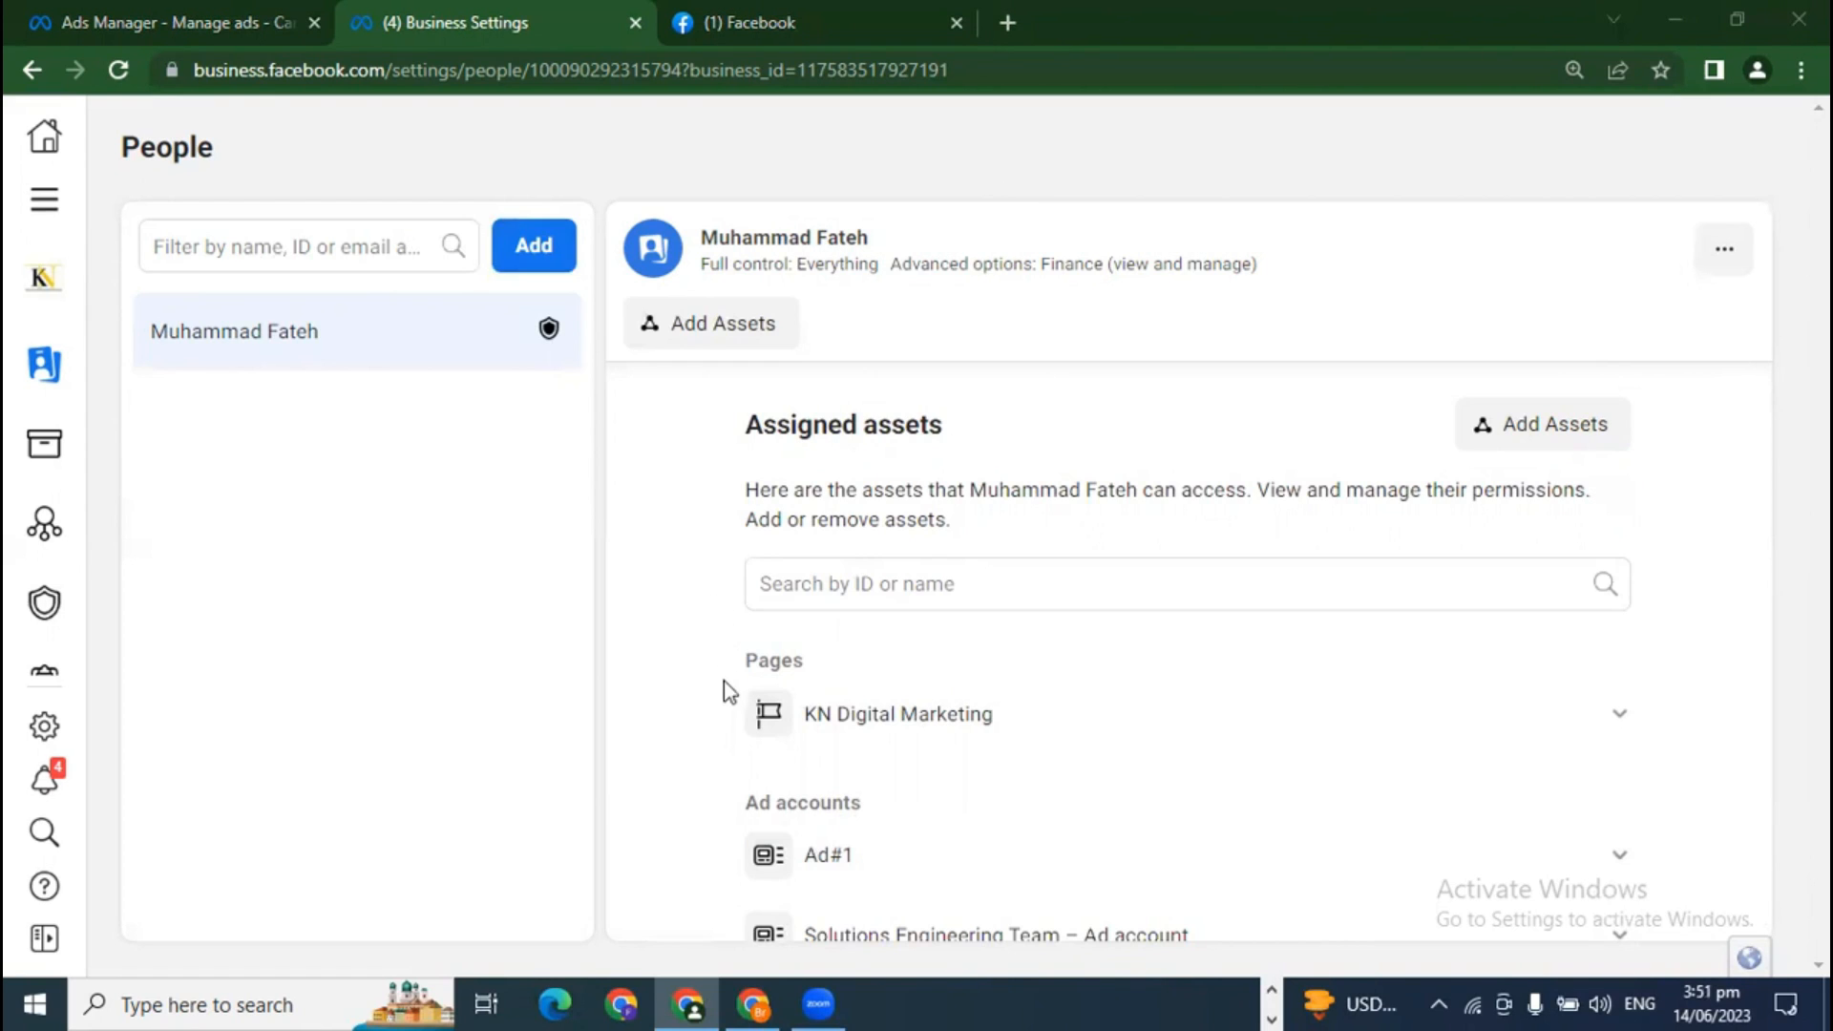
Step: Remove the existing 'unknown' partner from the Partners section
{"action": "mouse_move", "coordinate": [106, 393]}
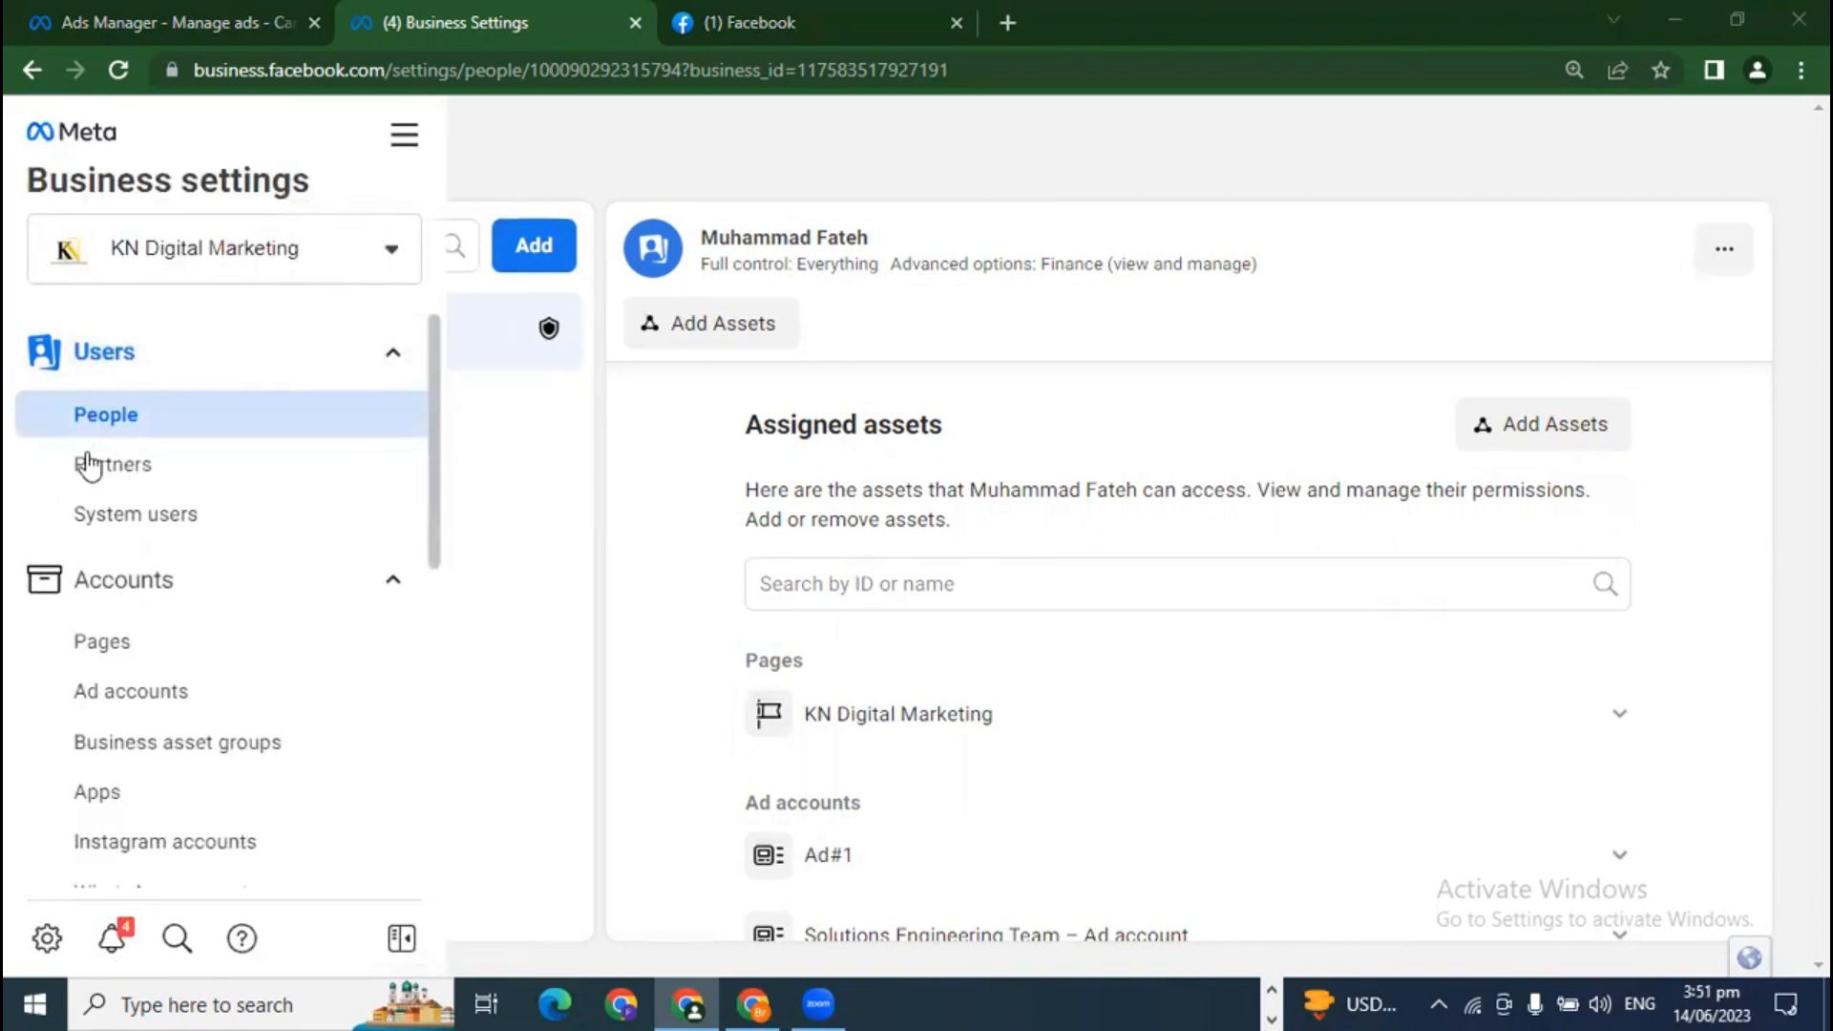
{"action": "left_click", "coordinate": [148, 473]}
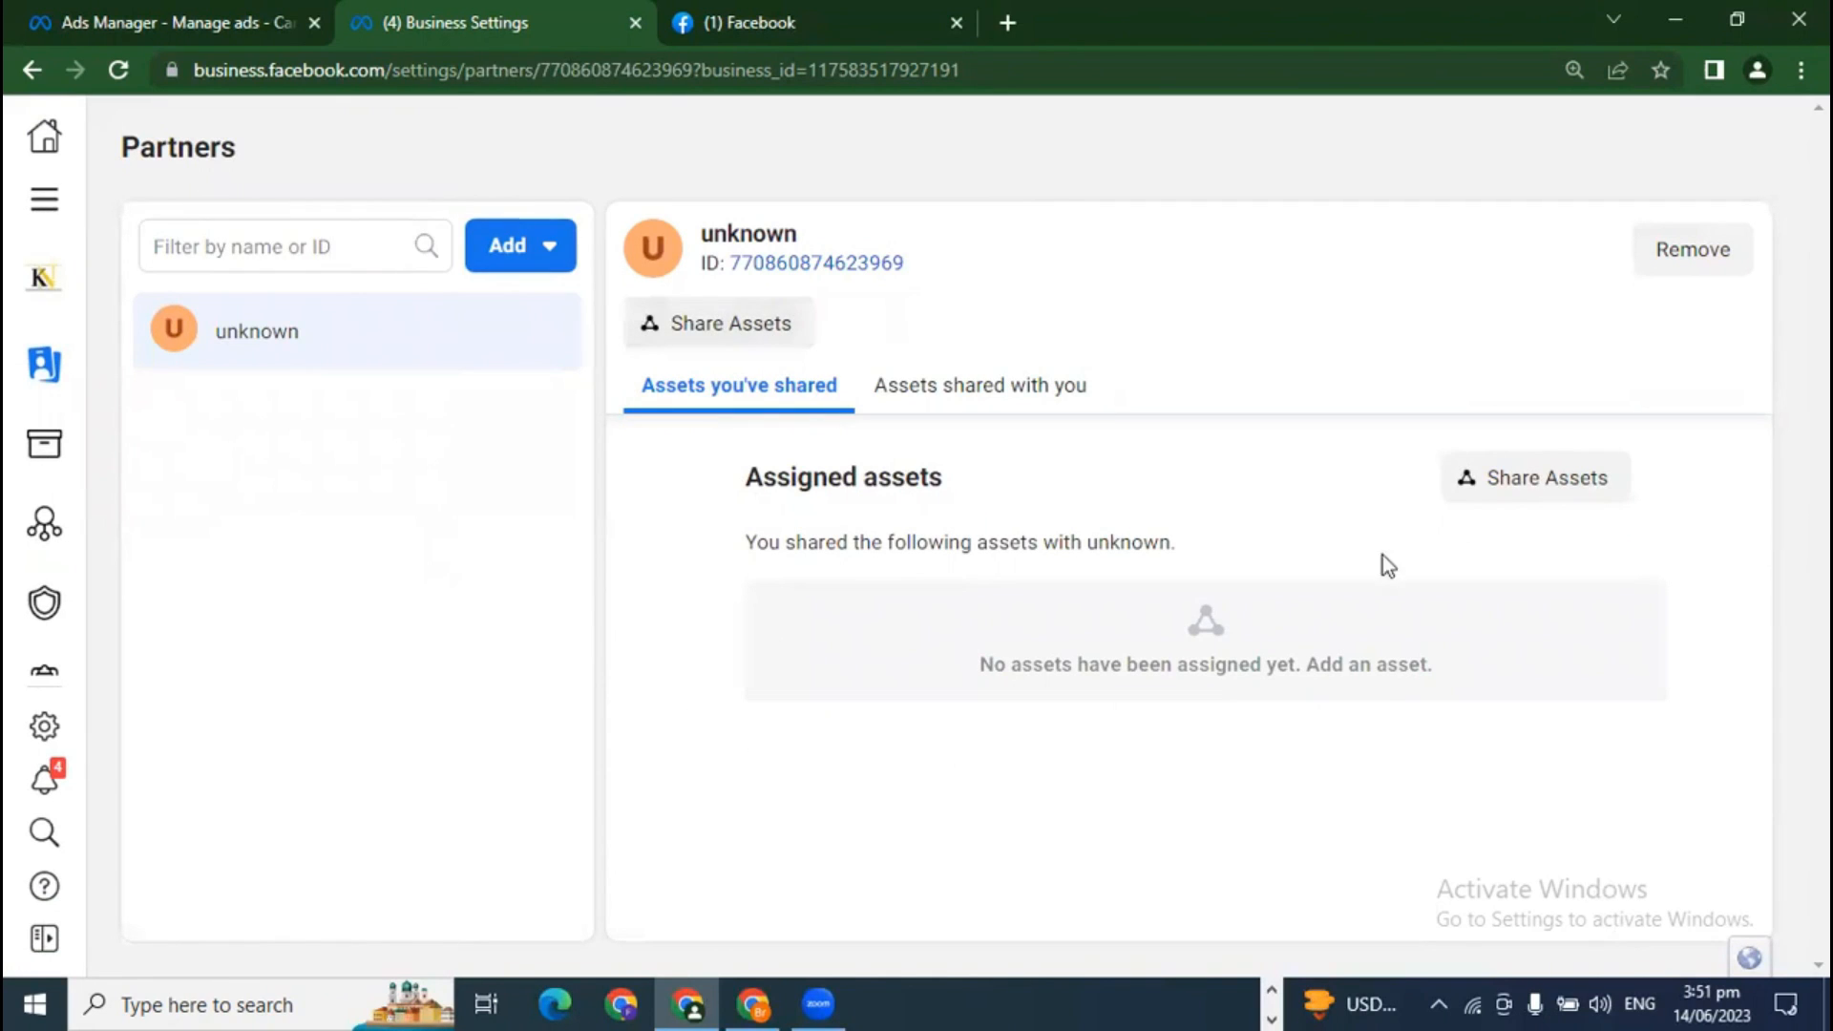
{"action": "left_click", "coordinate": [1704, 252]}
{"action": "left_click", "coordinate": [1258, 546]}
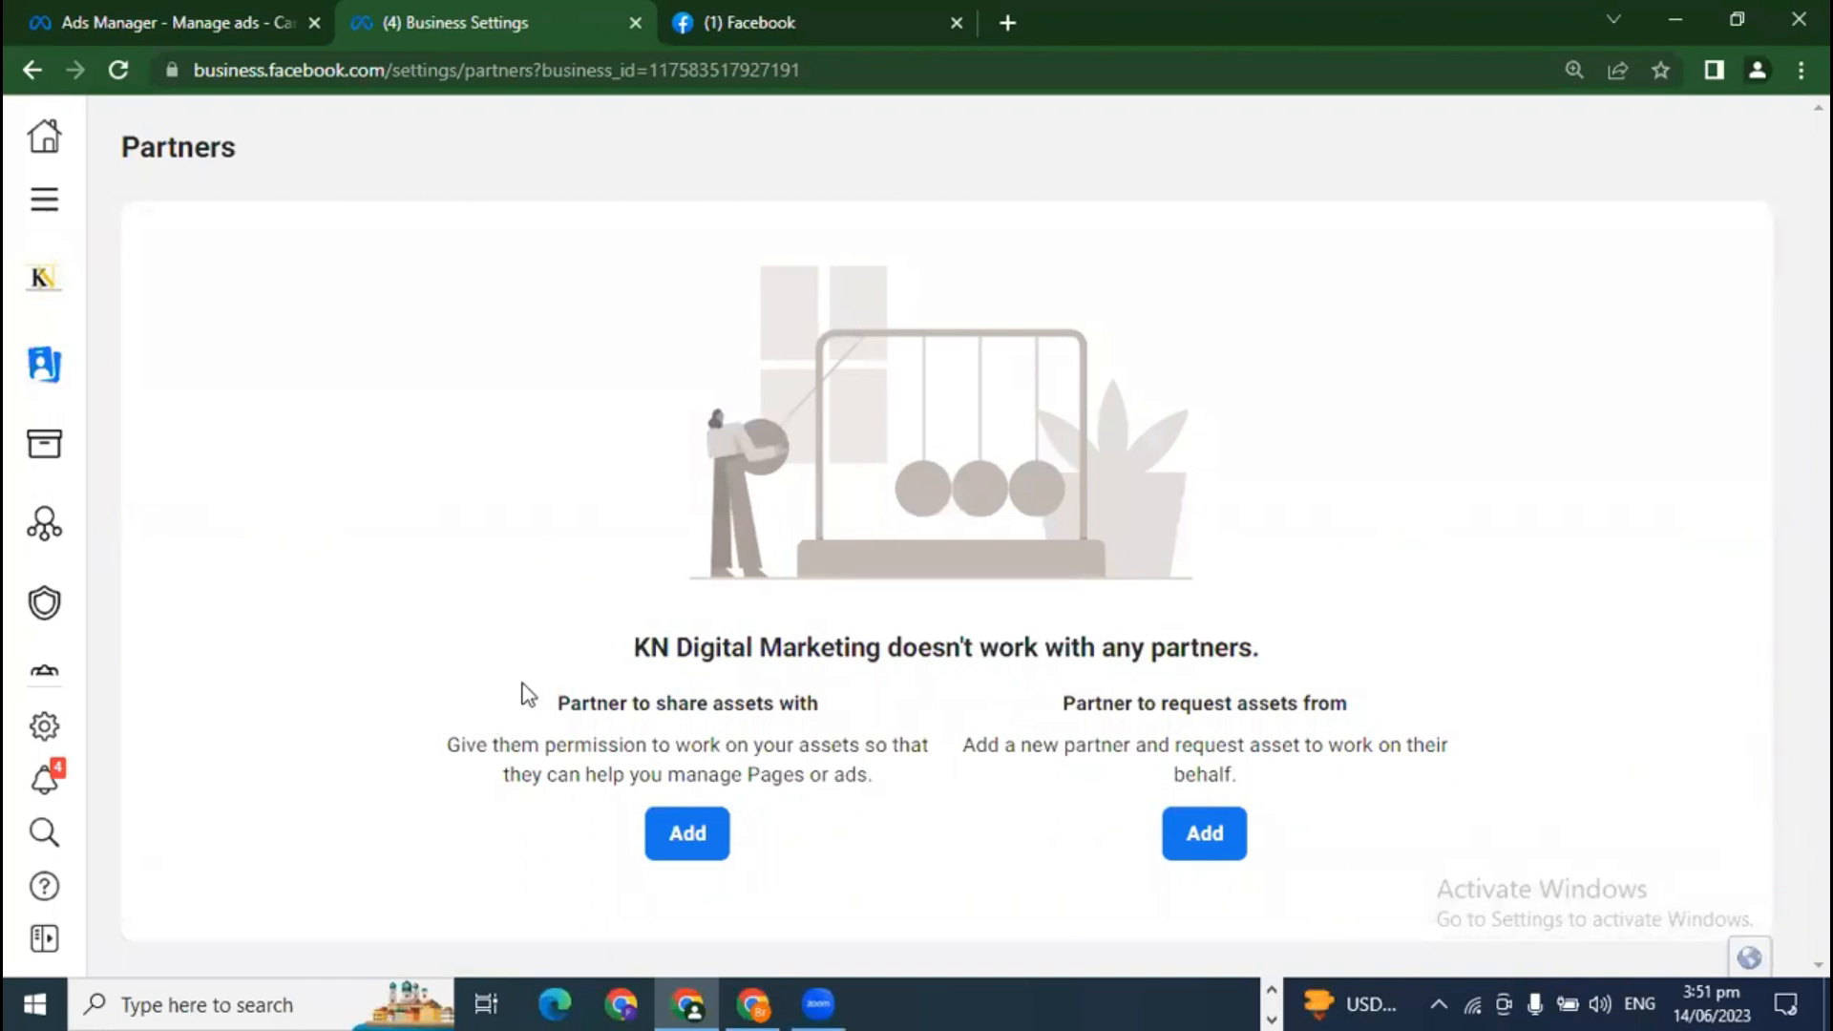
Step: Highlight the share-assets and request-assets options on the empty Partners page
{"action": "left_click_drag", "start_coordinate": [603, 707], "coordinate": [830, 728]}
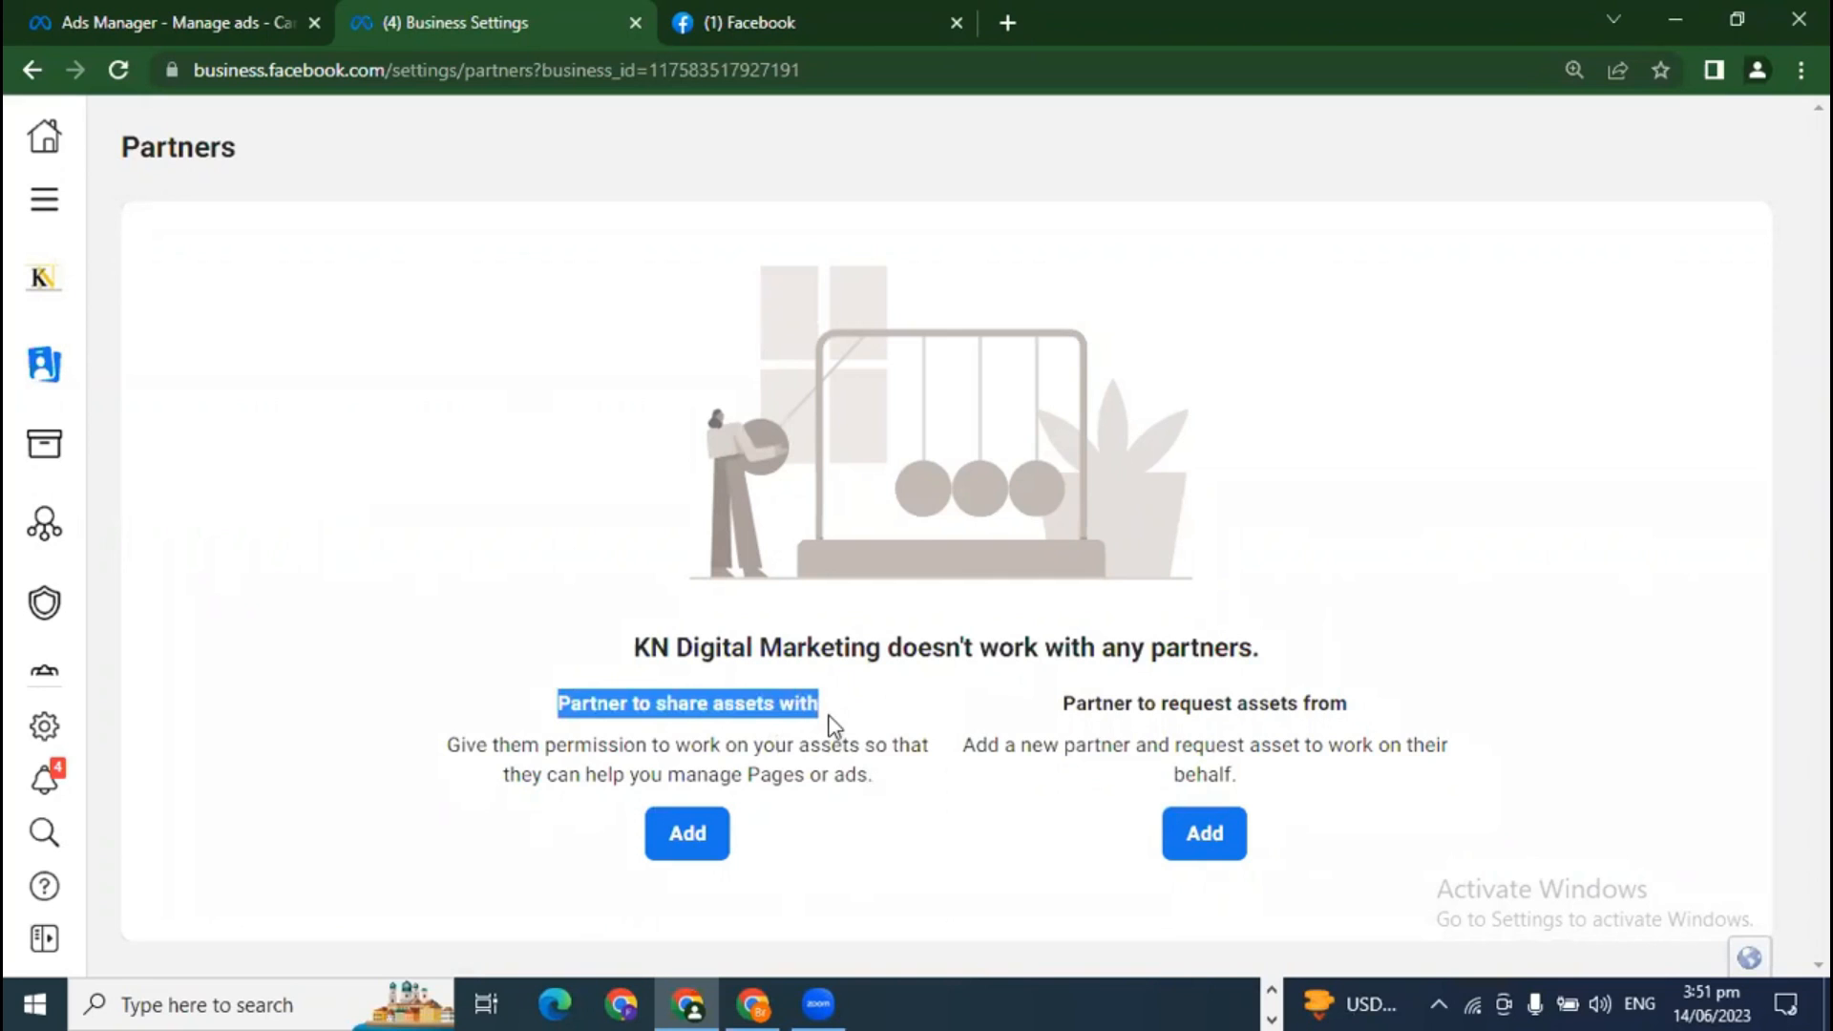
{"action": "left_click", "coordinate": [1105, 707]}
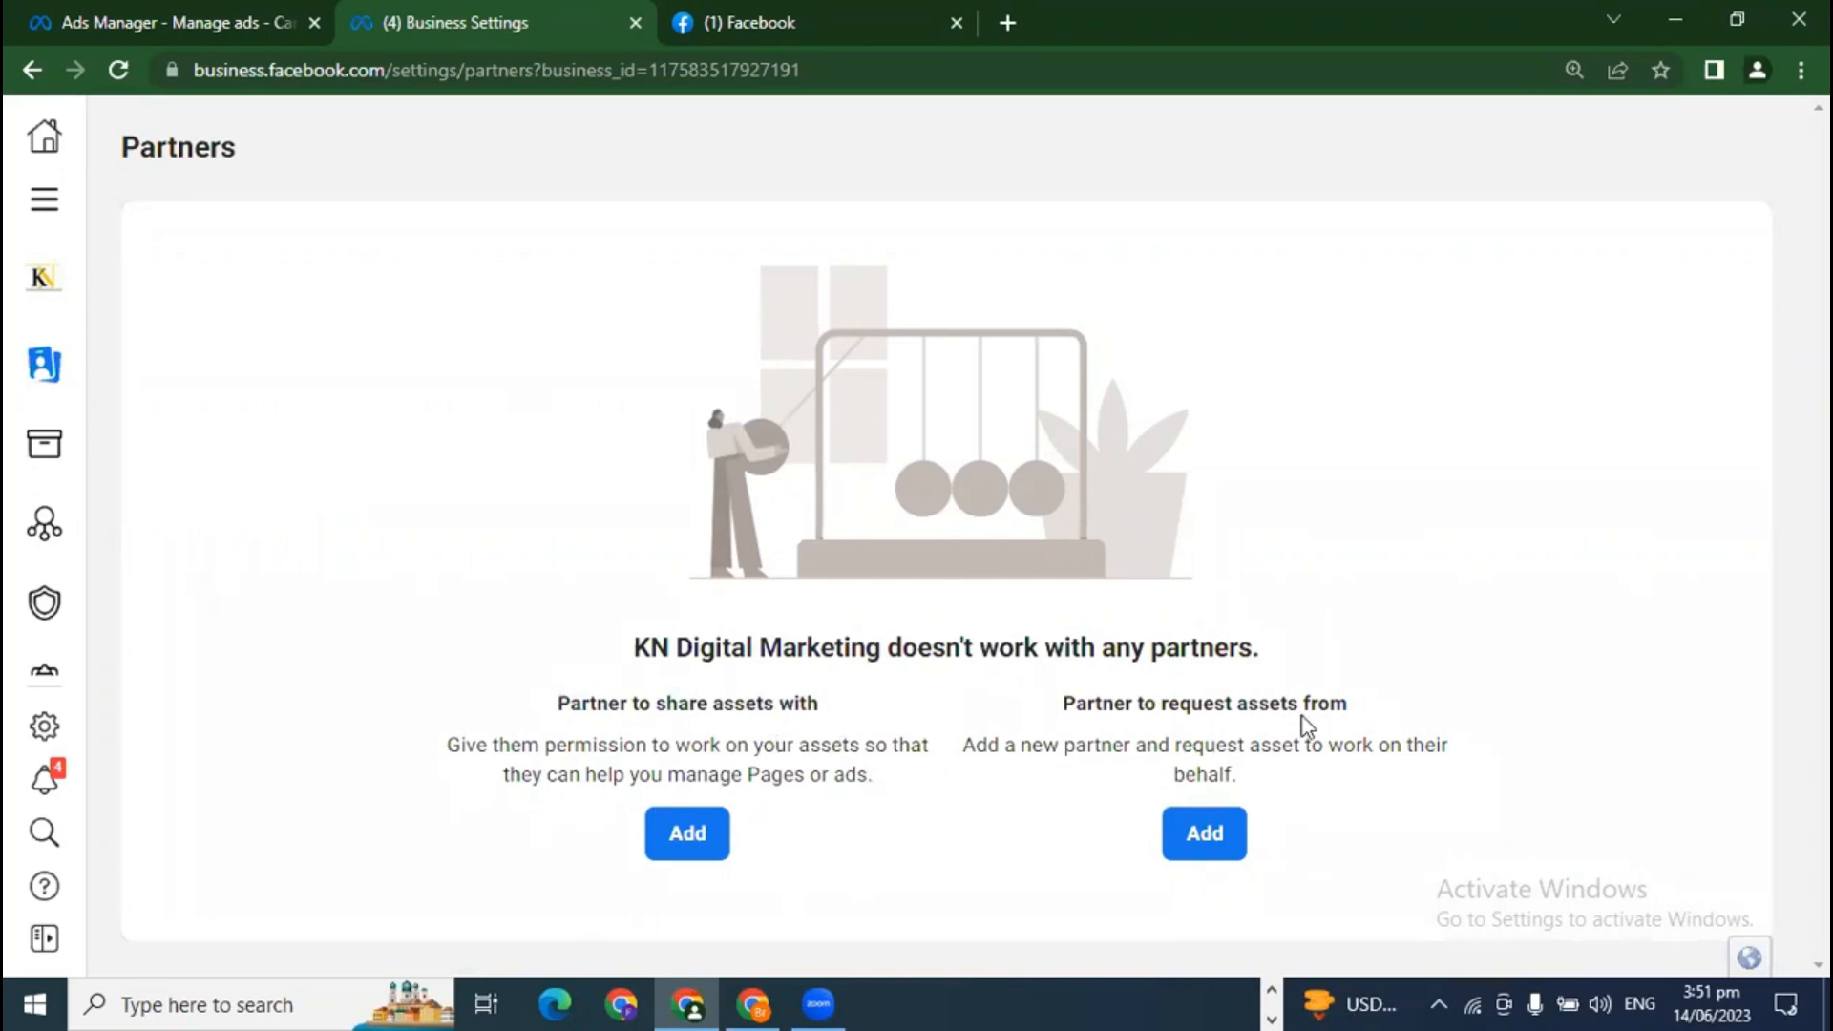
{"action": "left_click_drag", "start_coordinate": [1350, 714], "coordinate": [1066, 722]}
{"action": "left_click", "coordinate": [1059, 718]}
Step: Start a partner asset request and fill in the contact's name and e-mail address
{"action": "left_click", "coordinate": [1210, 847]}
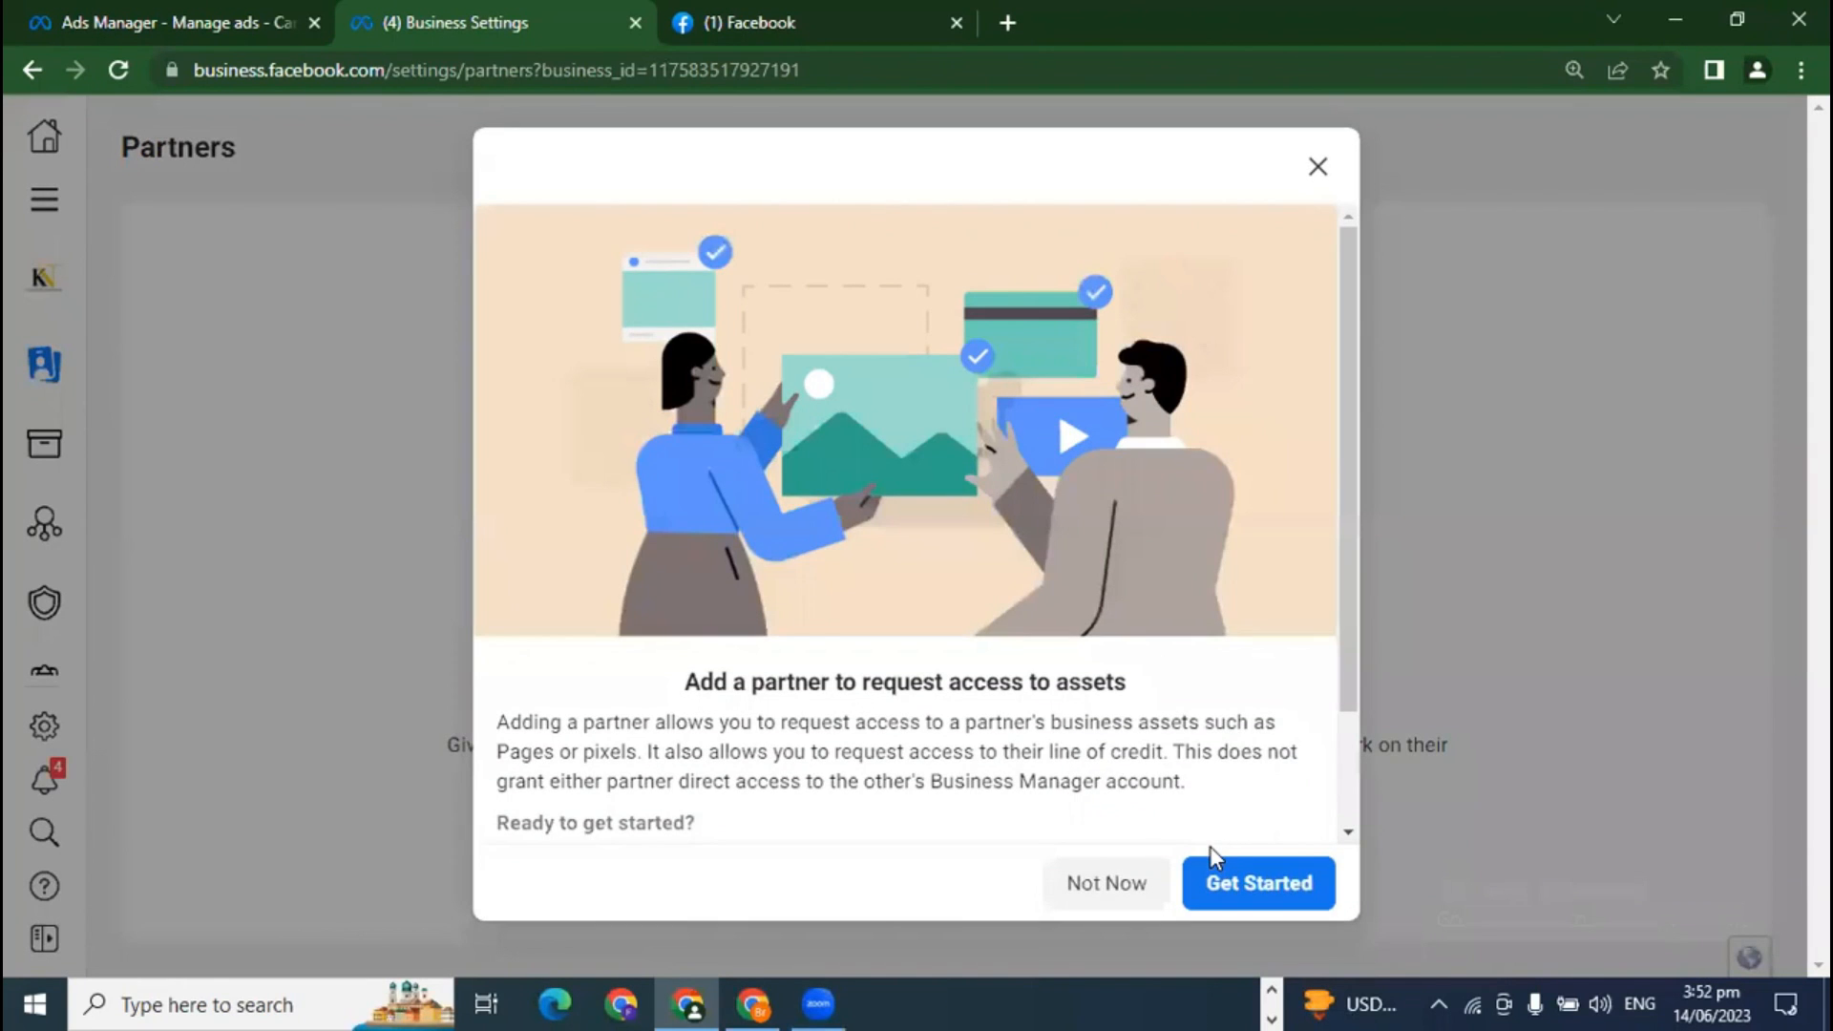
{"action": "scroll", "coordinate": [1211, 831], "scroll_direction": "down", "scroll_amount": 2}
{"action": "left_click", "coordinate": [1257, 885]}
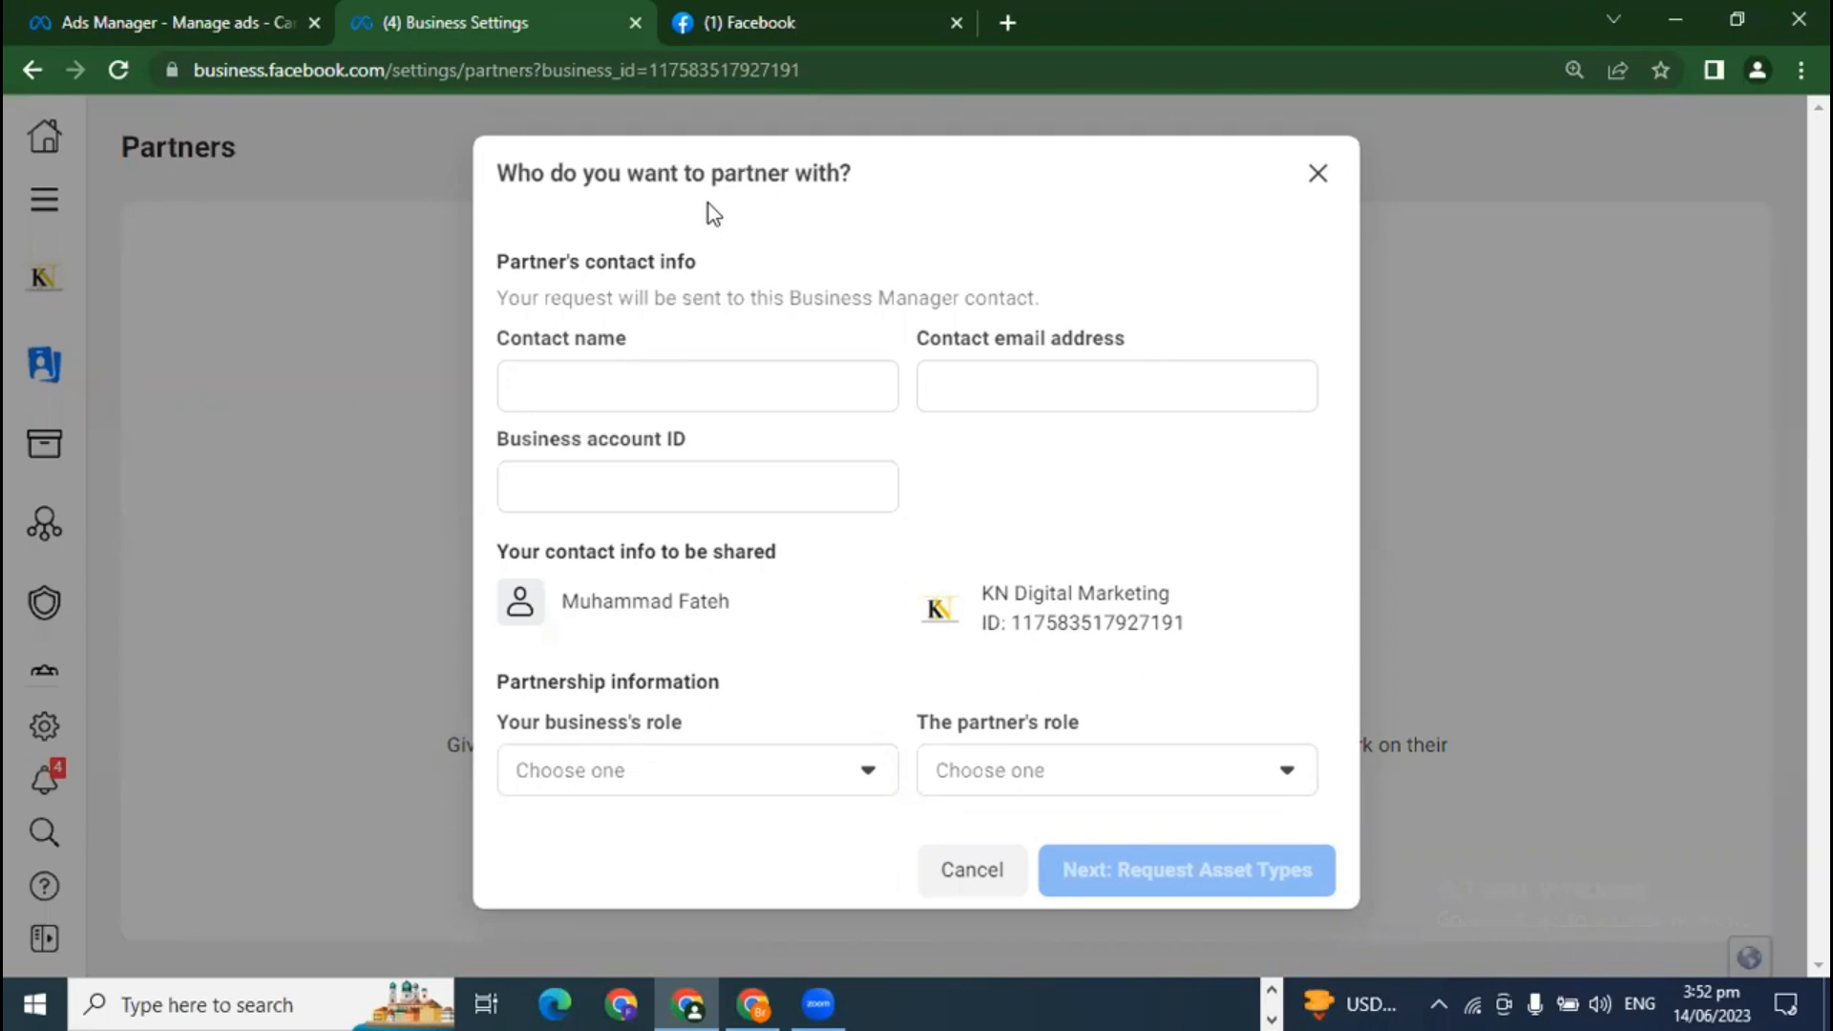
{"action": "left_click", "coordinate": [648, 394]}
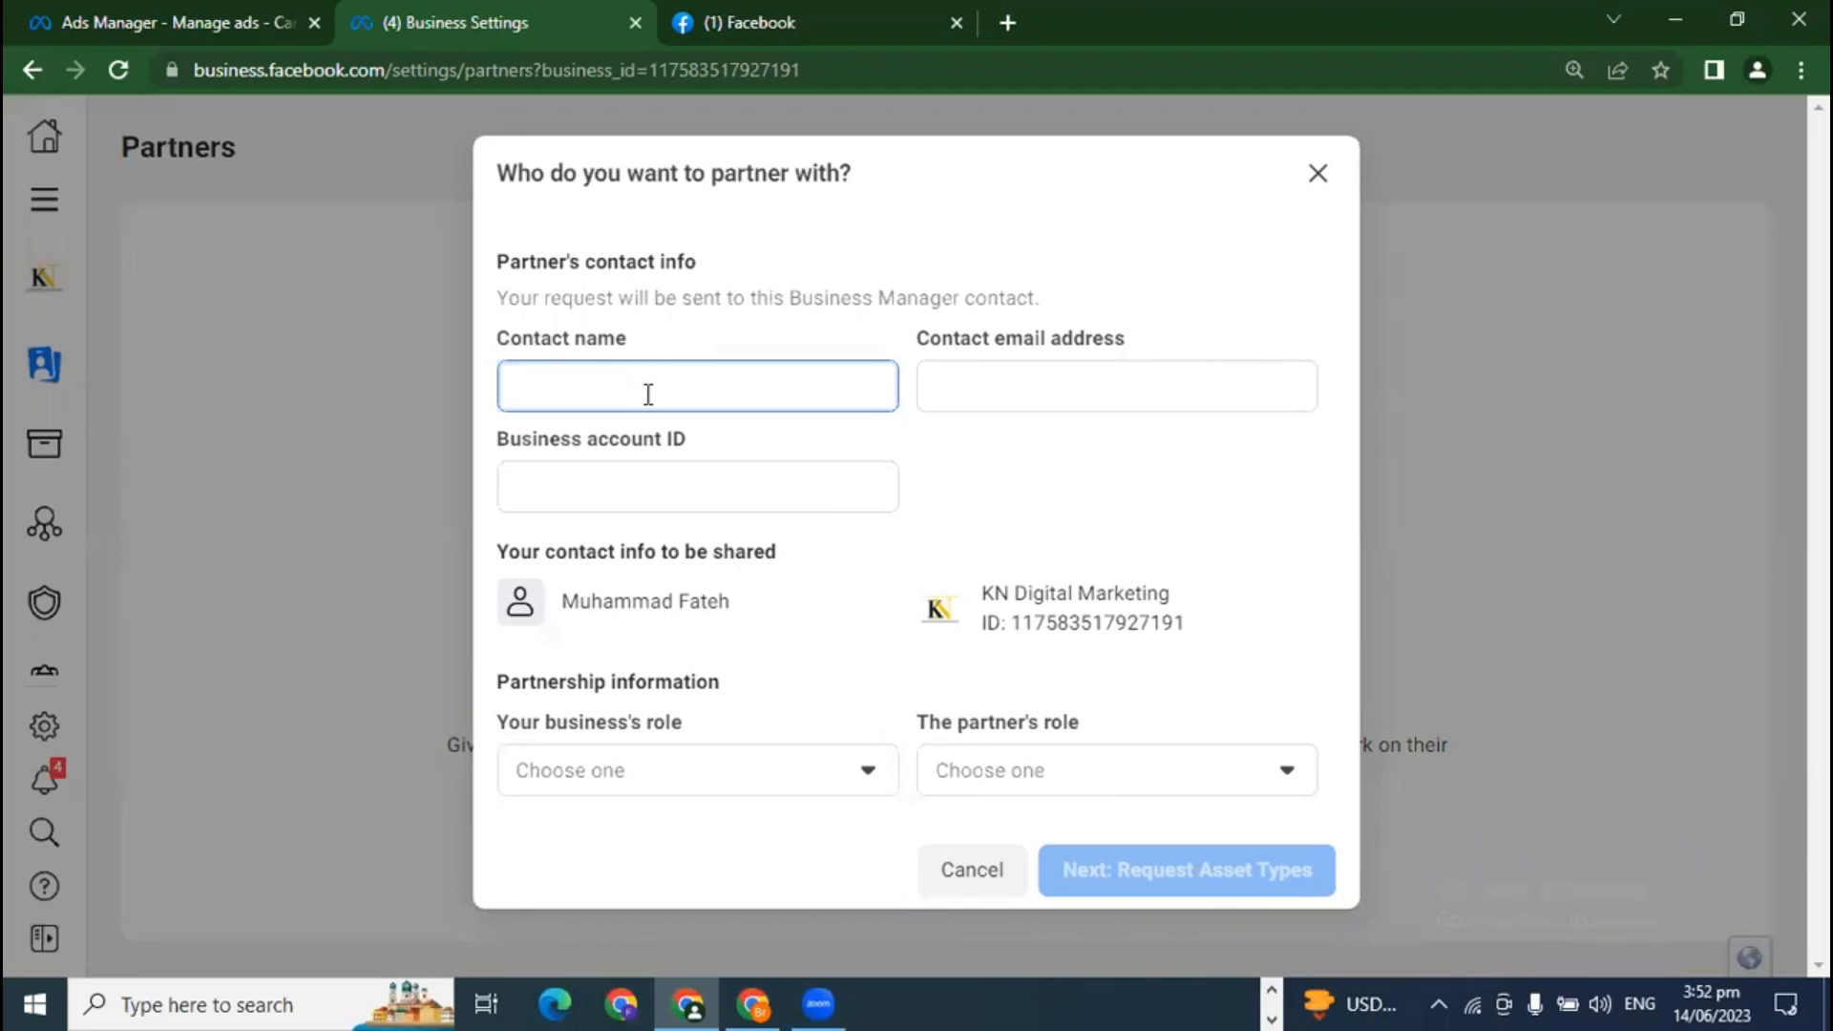
{"action": "key", "text": "Tab"}
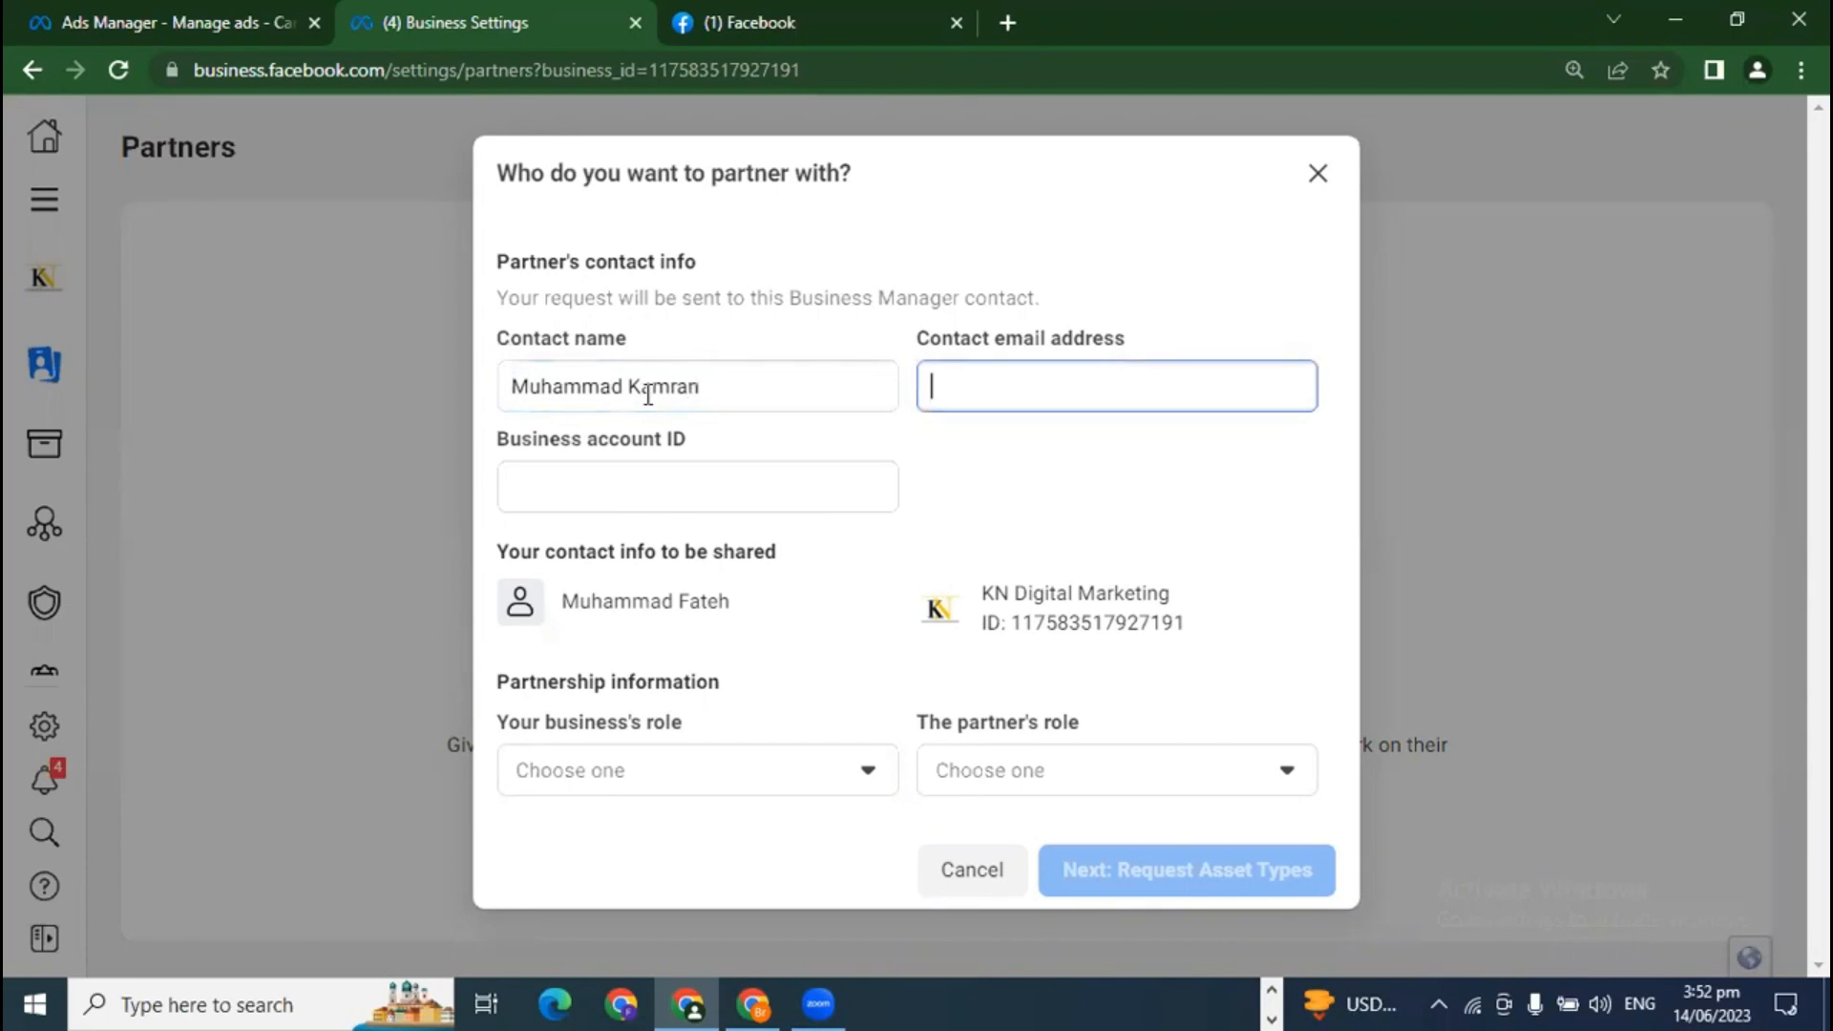
{"action": "left_click", "coordinate": [753, 1002]}
{"action": "left_click", "coordinate": [1784, 182]}
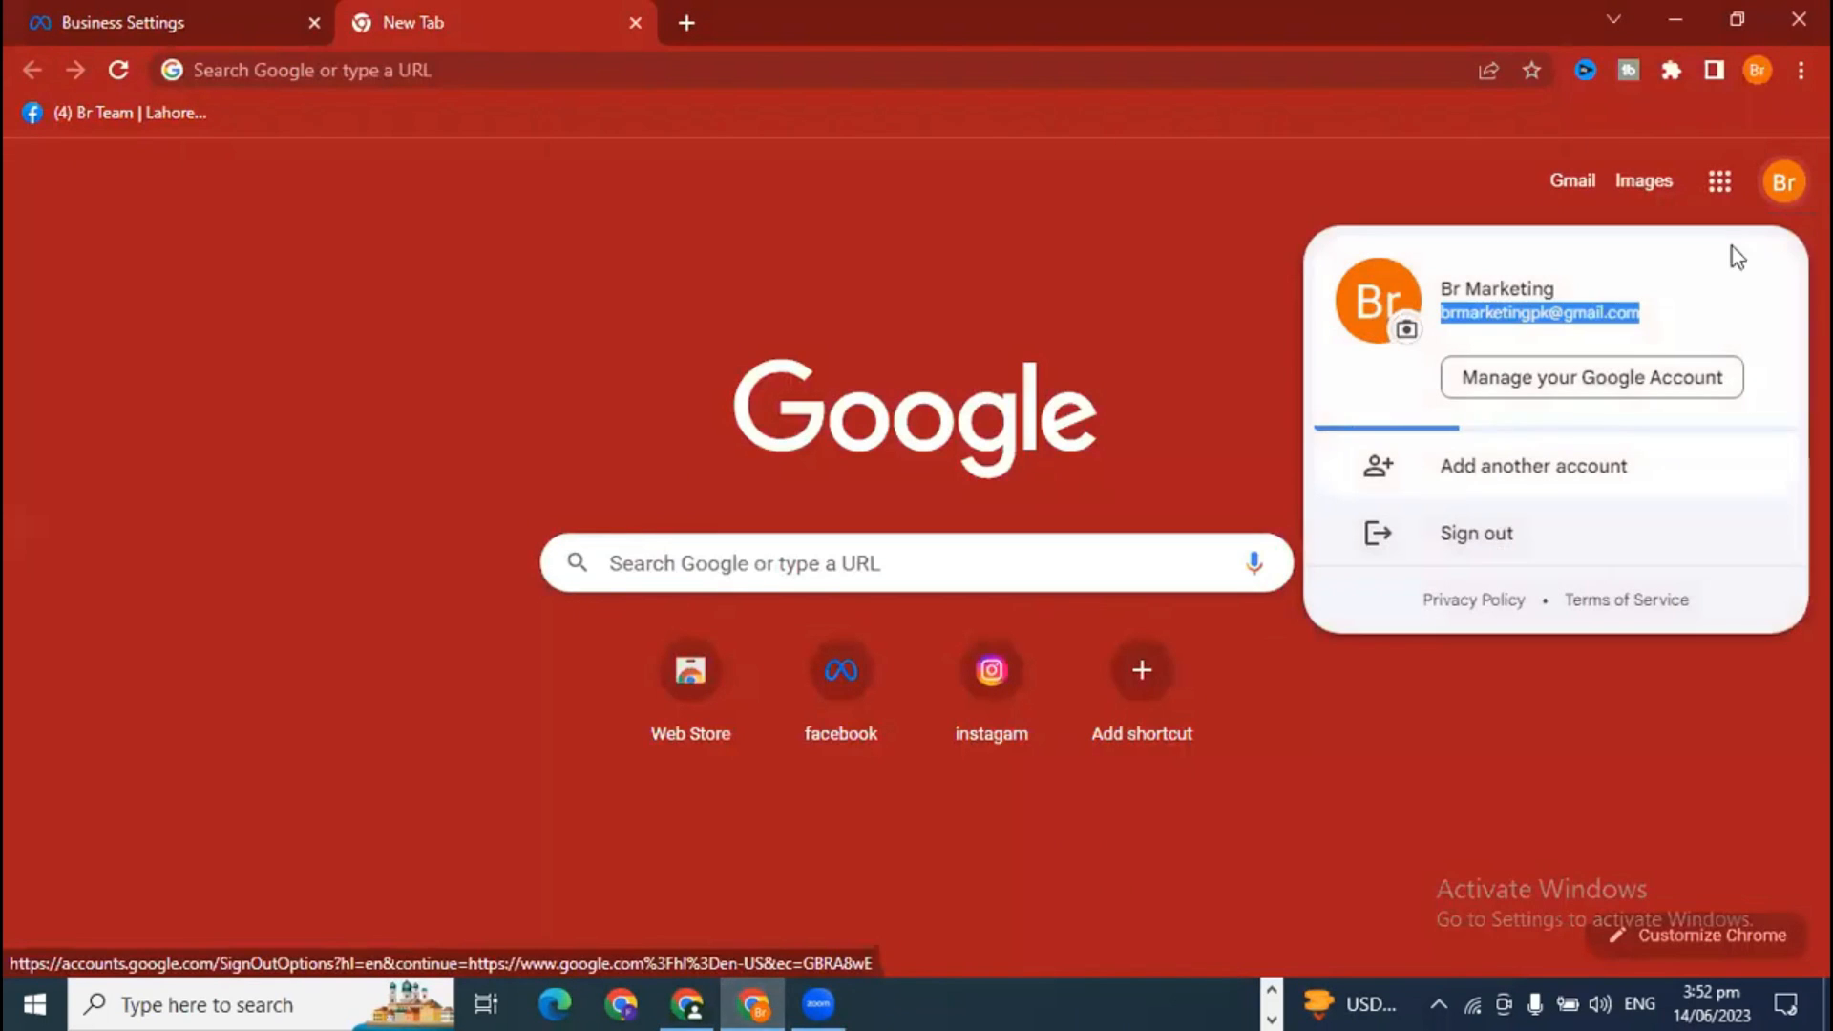
{"action": "left_click", "coordinate": [698, 1002]}
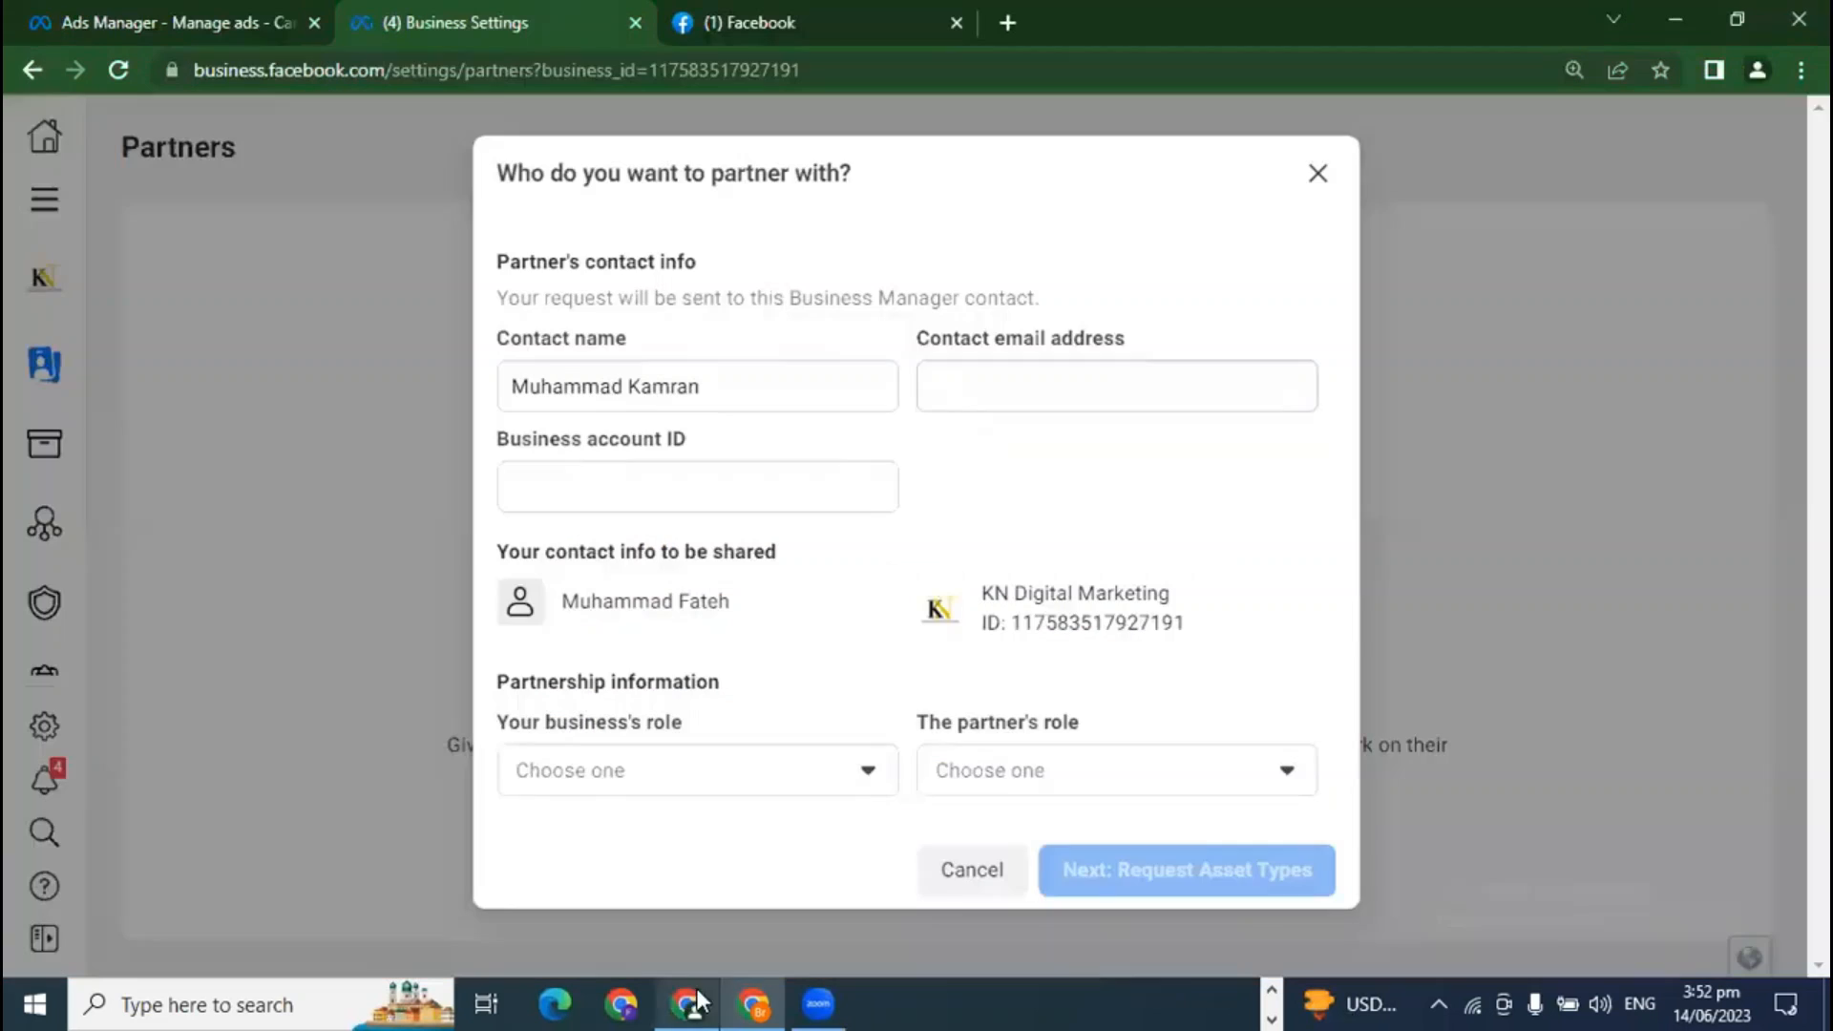
{"action": "key", "text": "ctrl+v"}
Step: Copy the other business's ID from its settings page address
{"action": "left_click", "coordinate": [665, 488]}
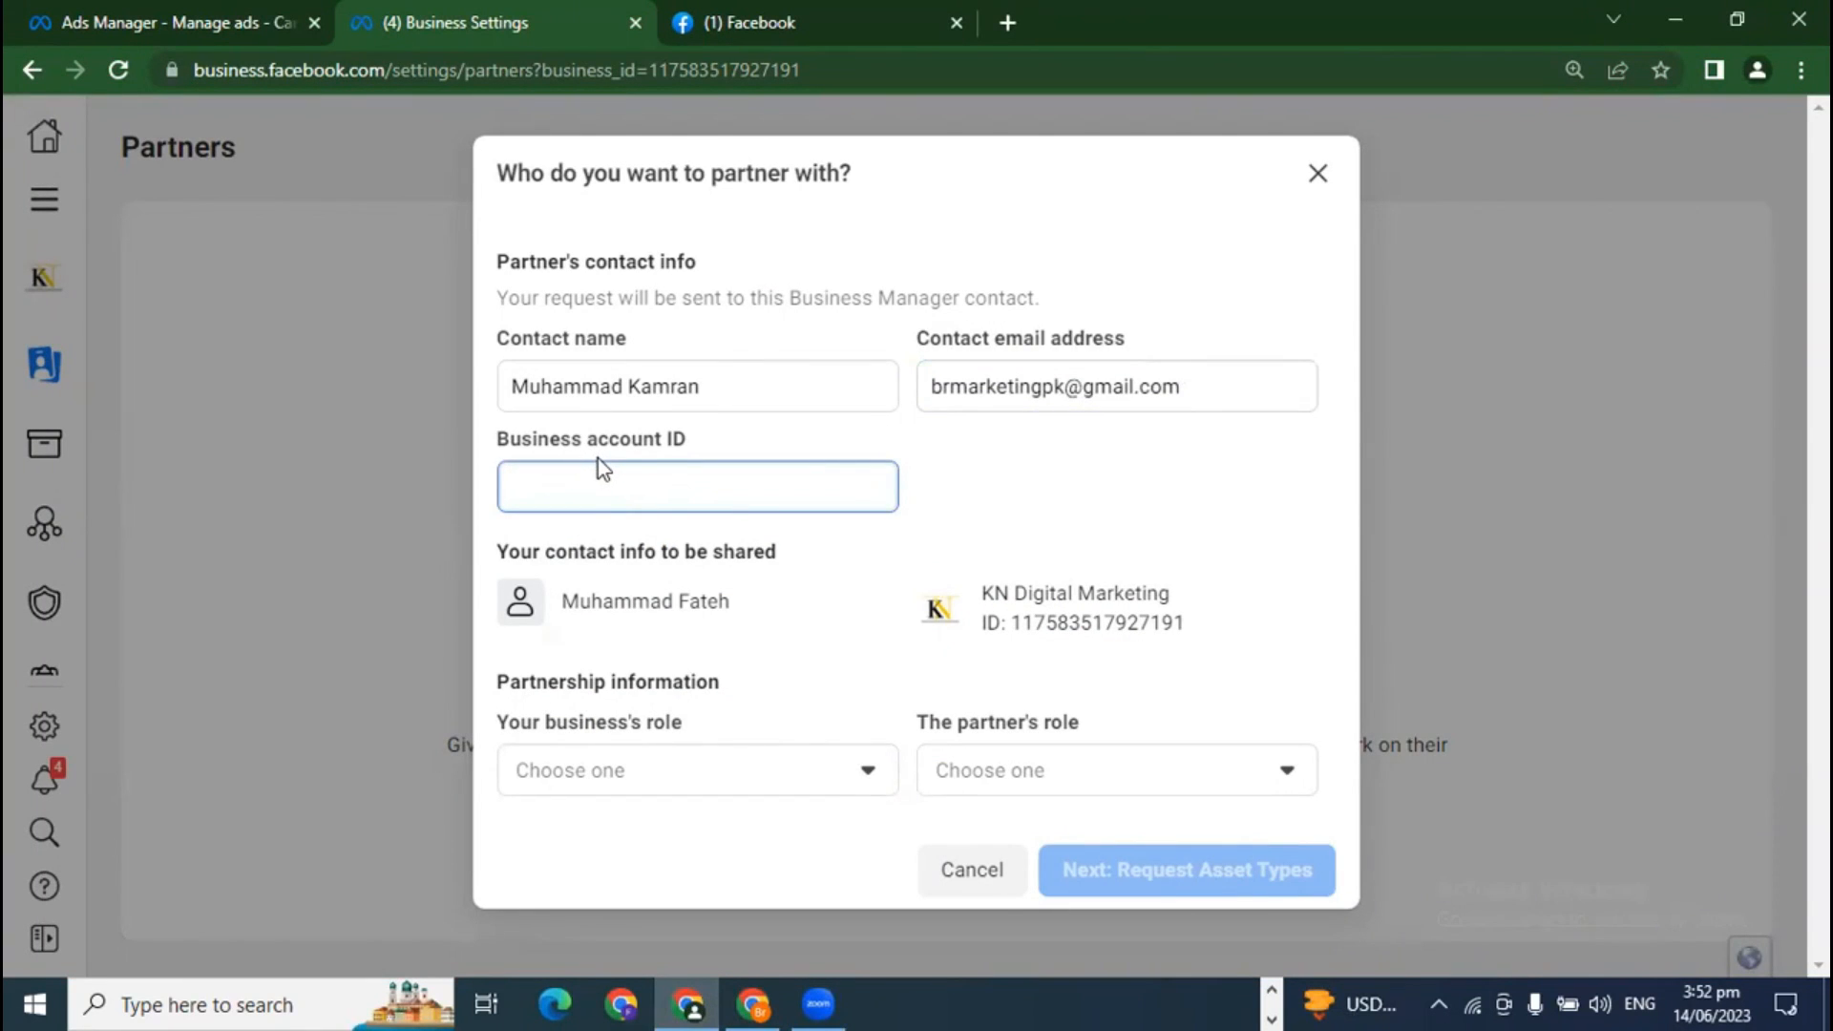
{"action": "left_click", "coordinate": [753, 1003]}
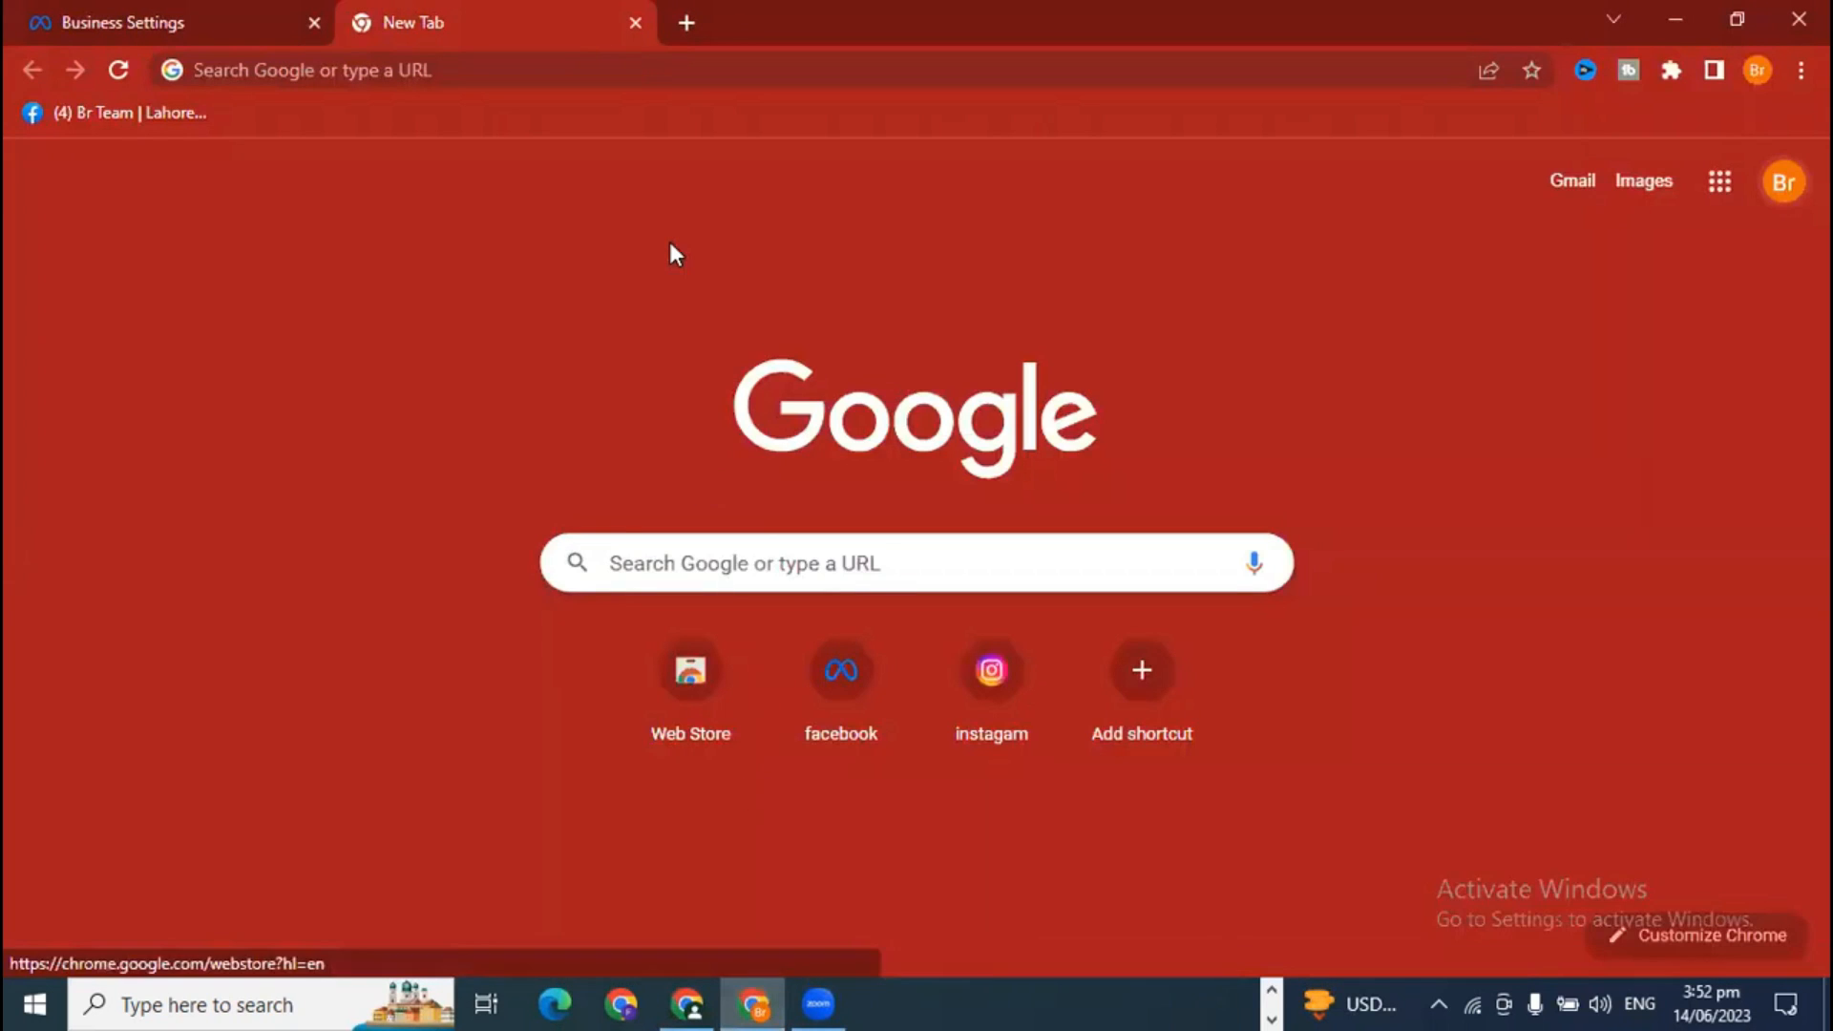
{"action": "left_click", "coordinate": [124, 17]}
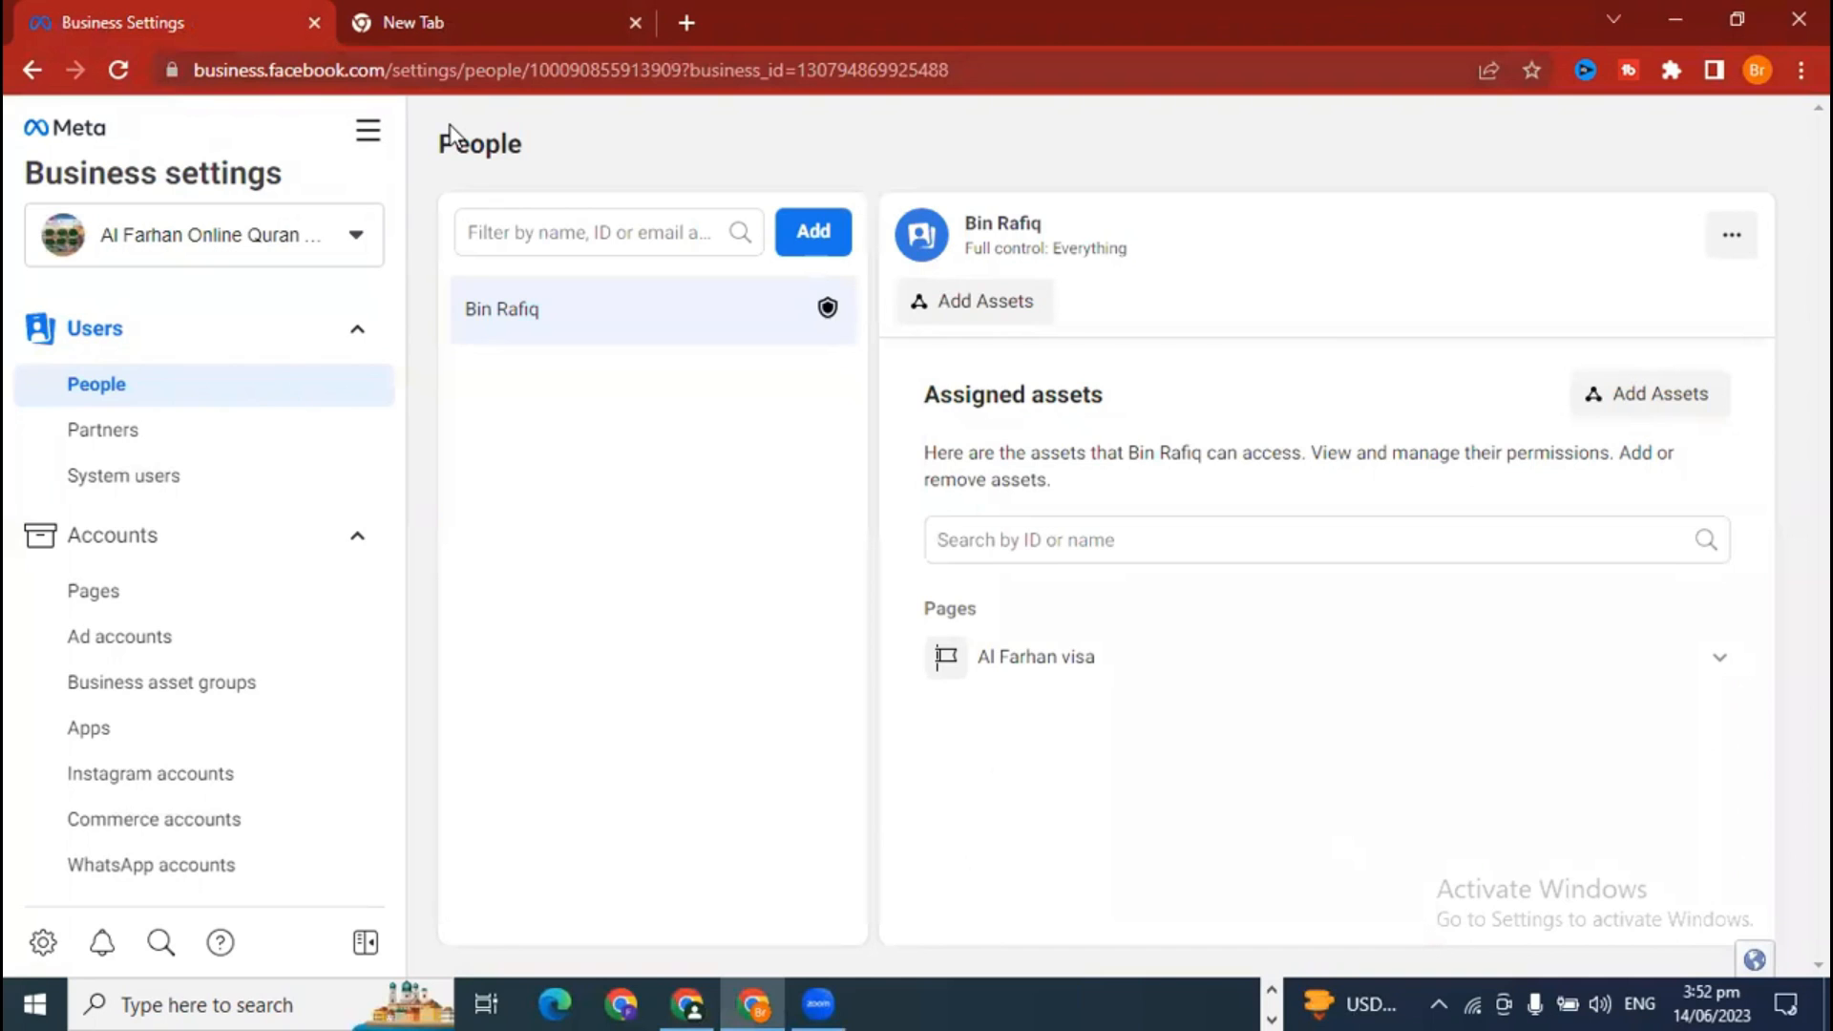
{"action": "left_click_drag", "start_coordinate": [949, 70], "coordinate": [797, 70]}
{"action": "key", "text": "ctrl+c"}
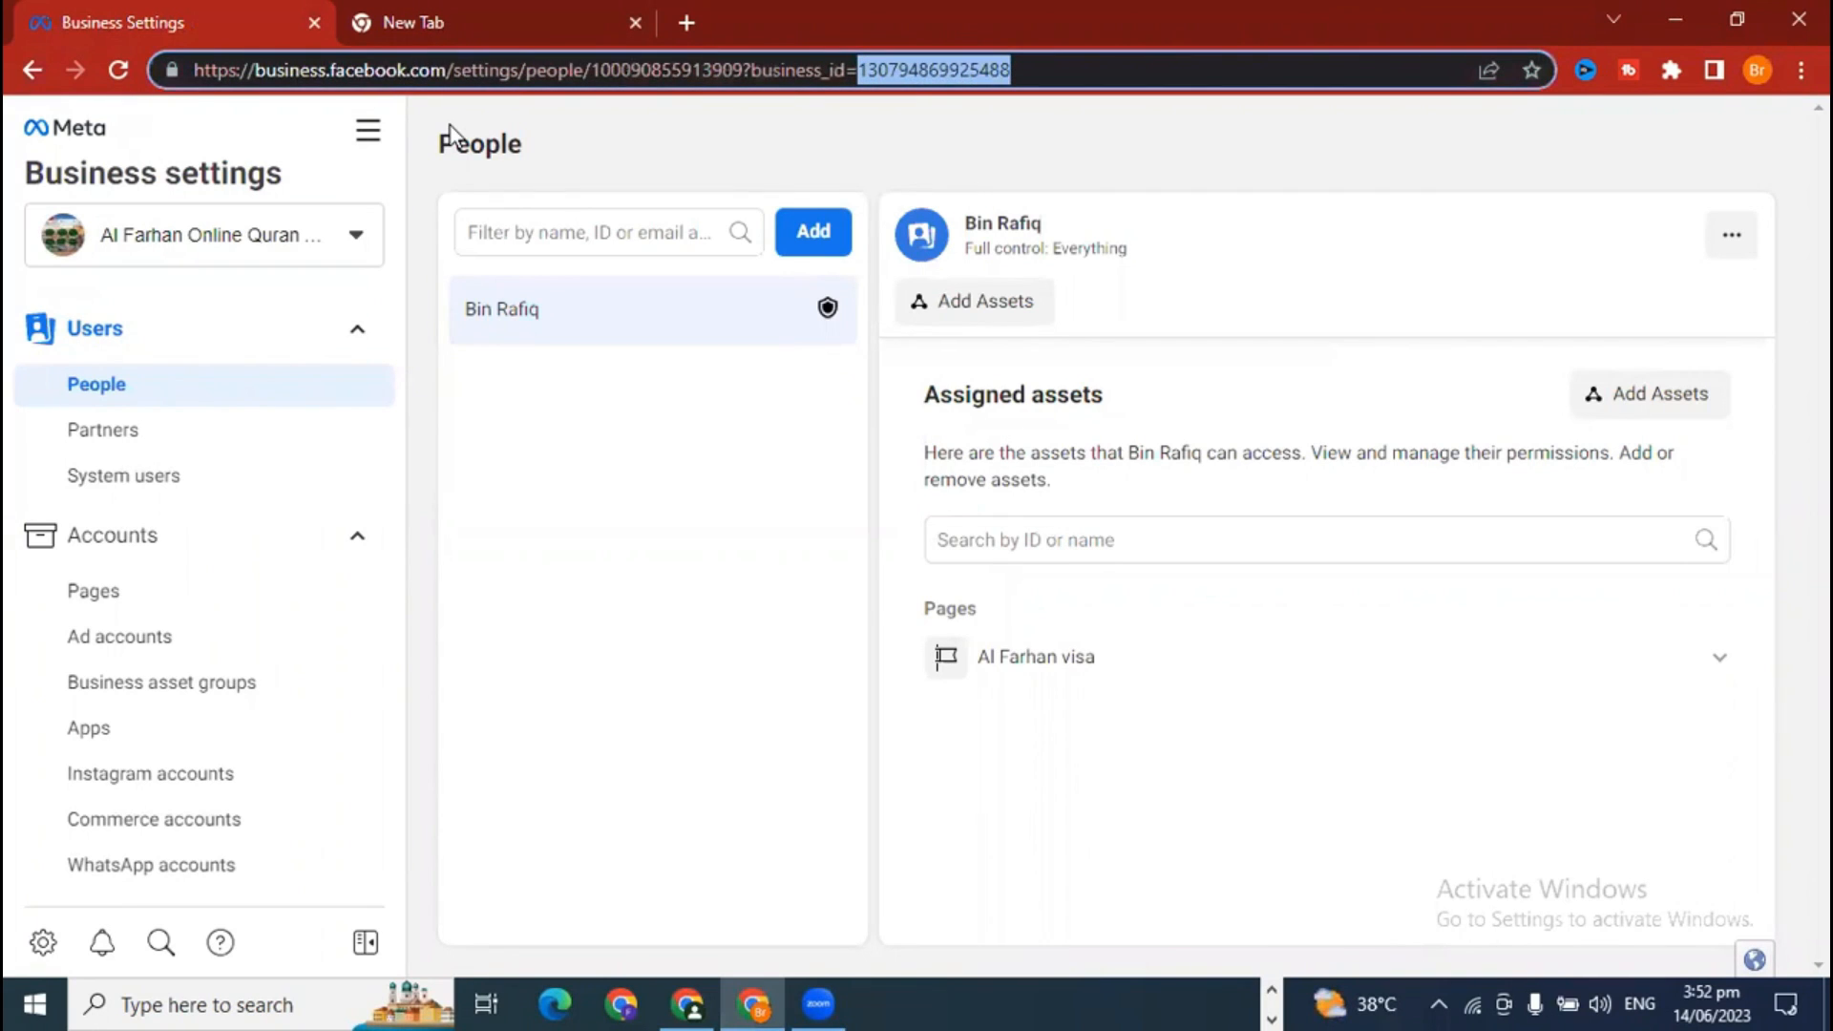
{"action": "left_click", "coordinate": [683, 1002]}
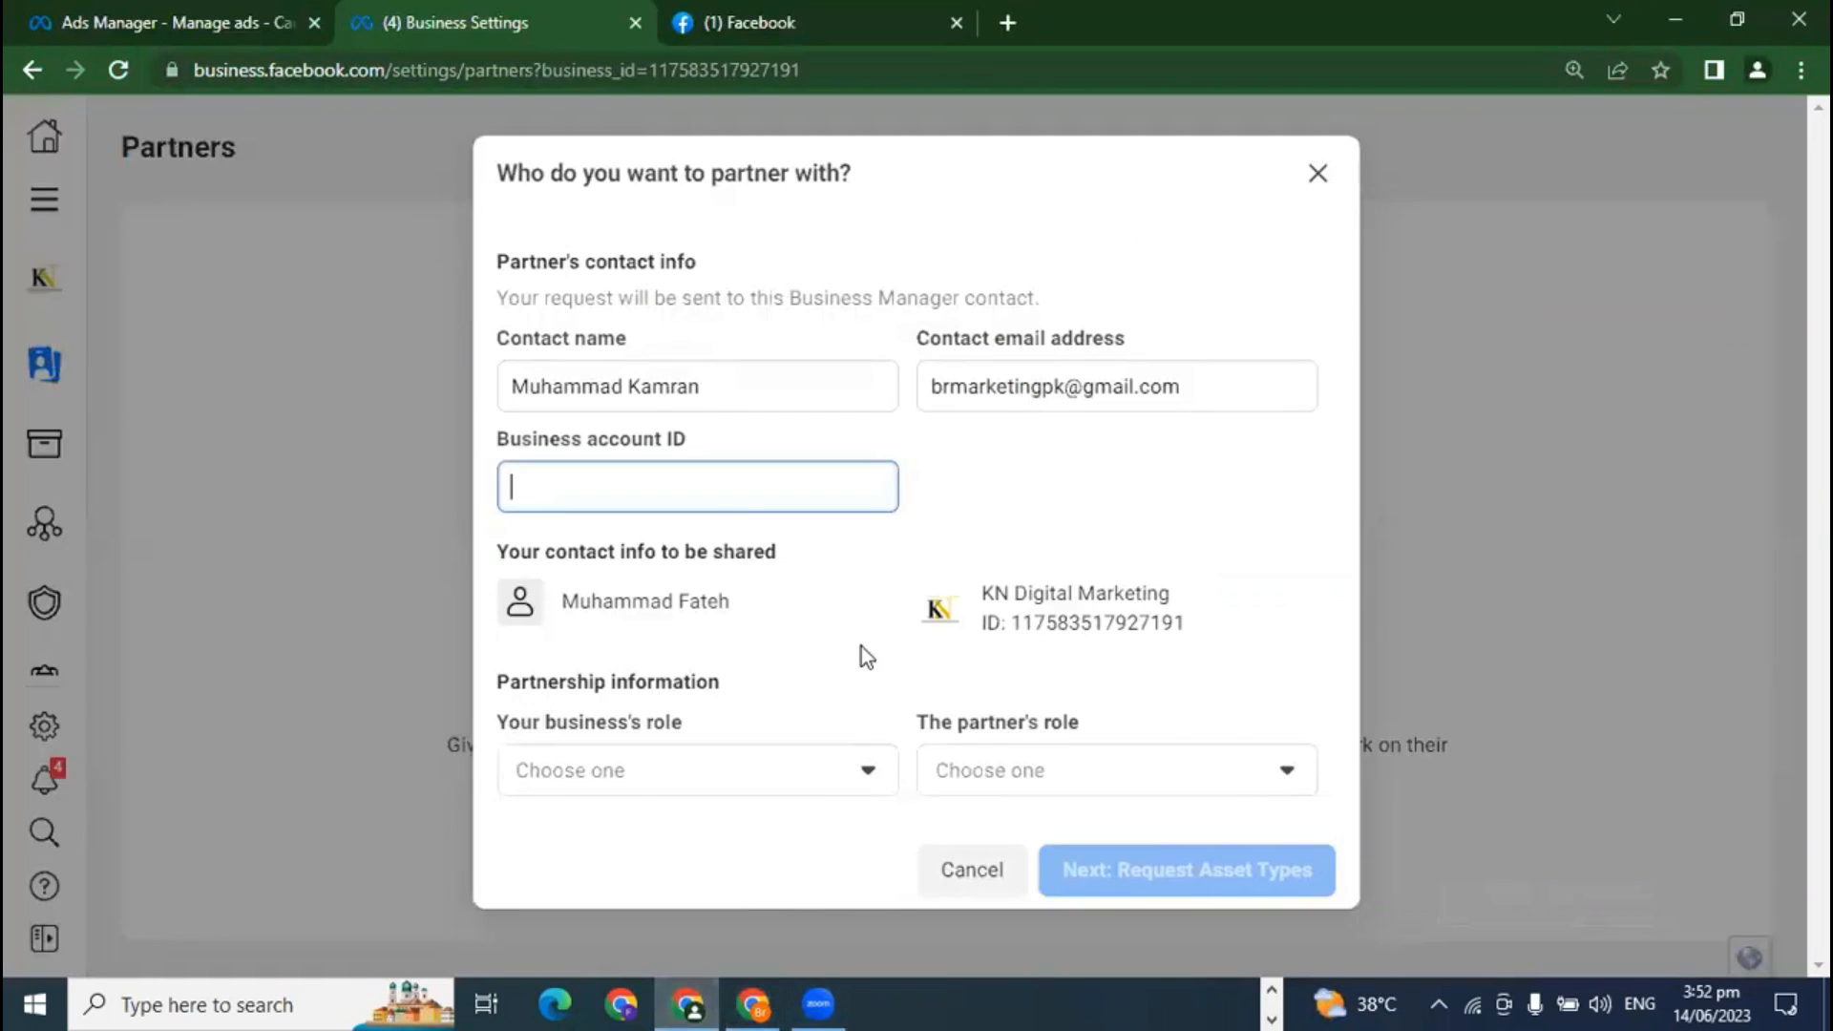
Step: Paste the partner's business ID, set your role to Media agency and theirs to Brand or business
{"action": "key", "text": "ctrl+v"}
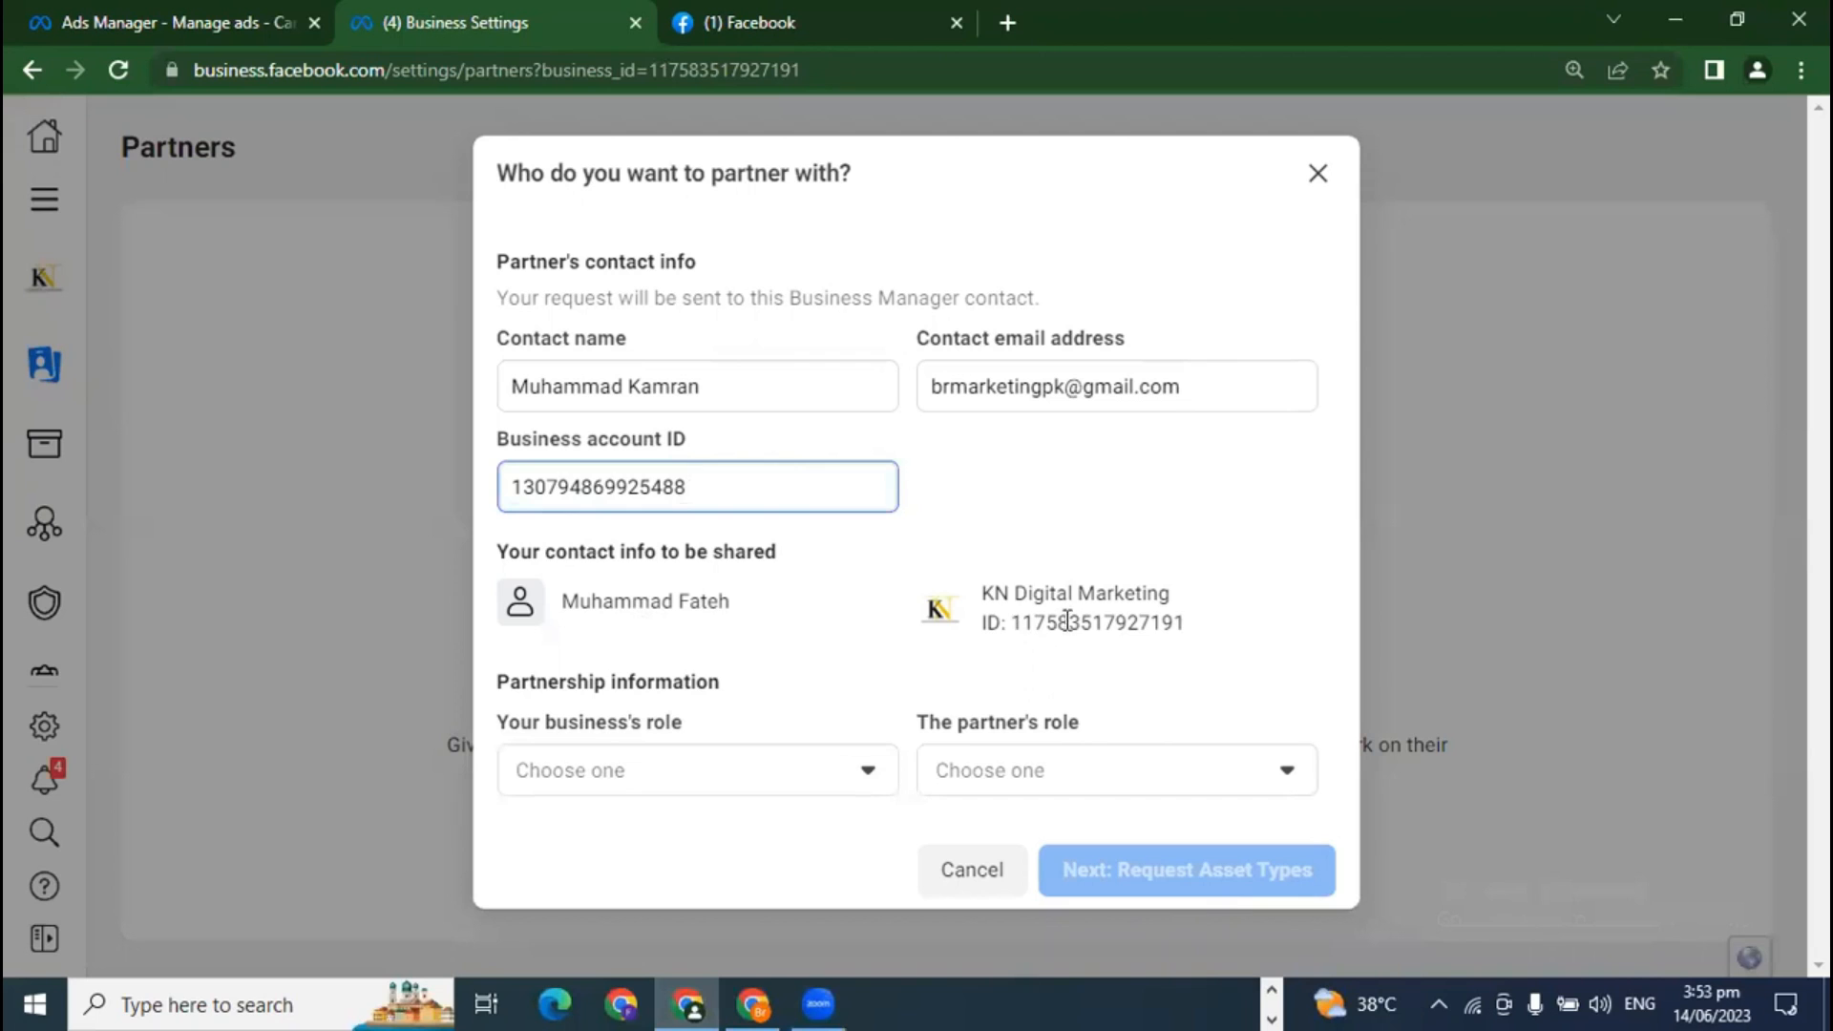
{"action": "left_click_drag", "start_coordinate": [980, 586], "coordinate": [1215, 611]}
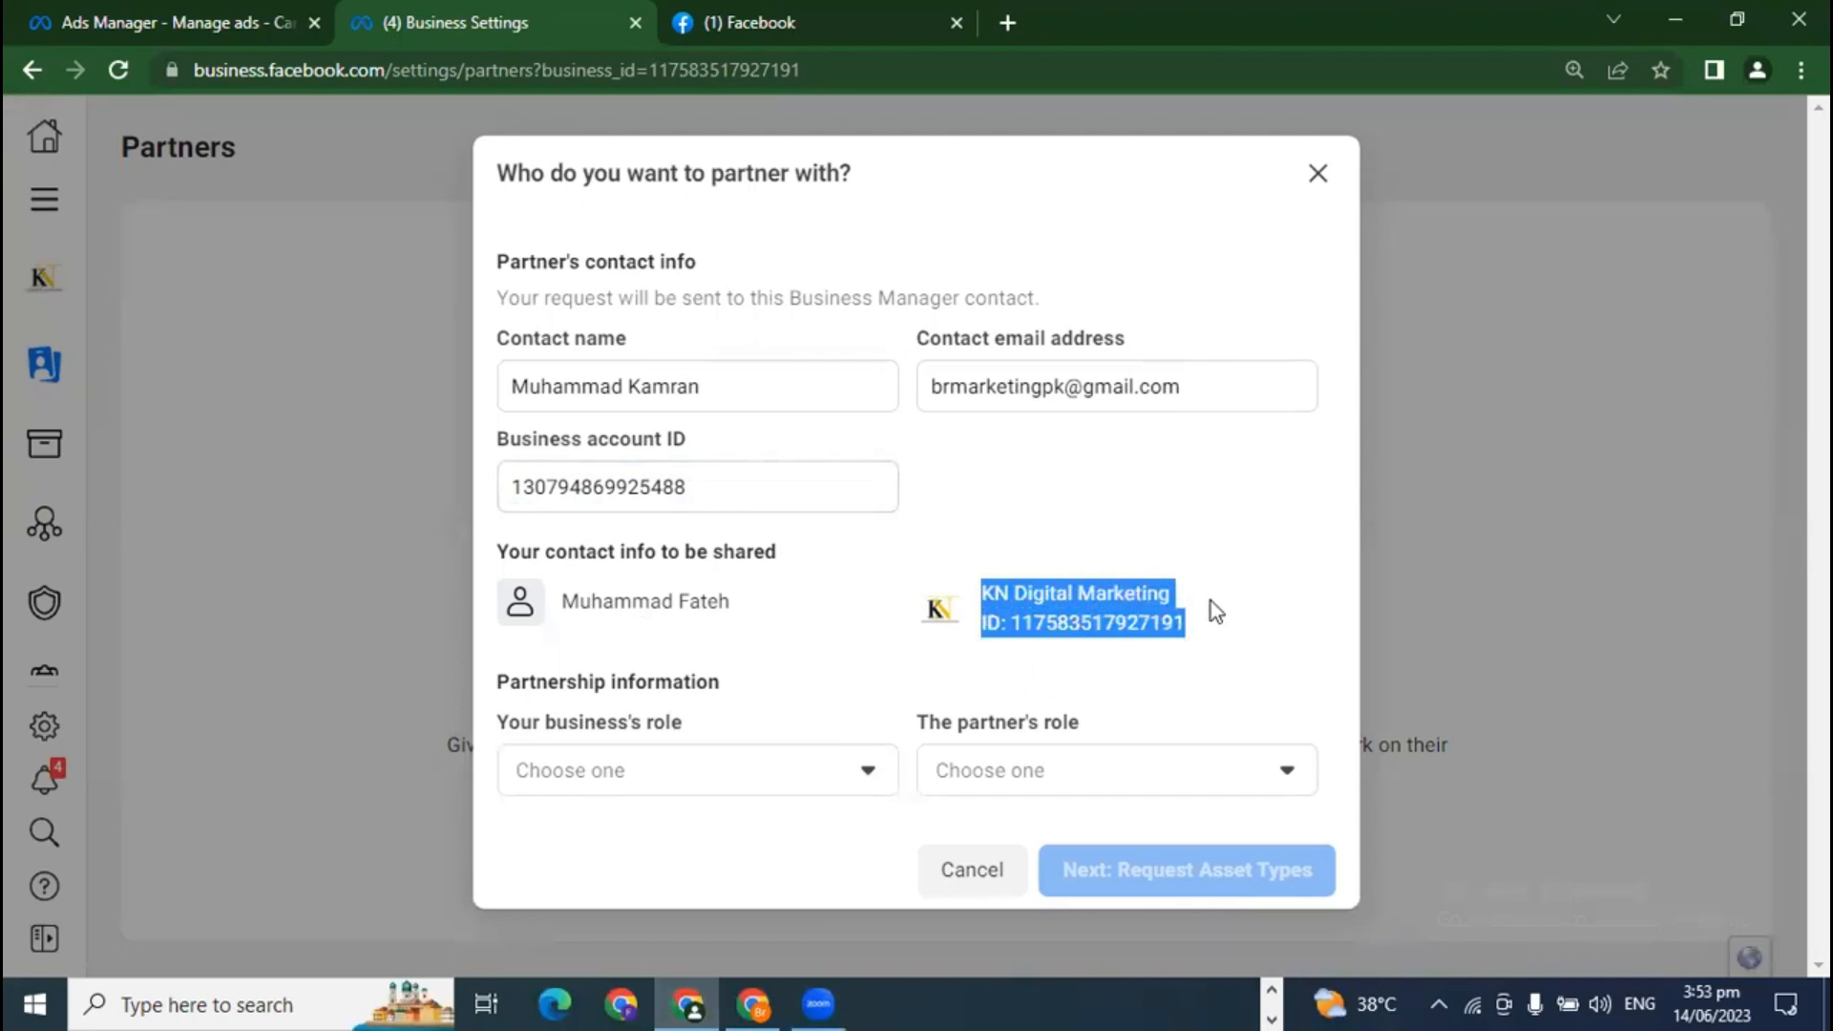
{"action": "left_click", "coordinate": [1206, 609]}
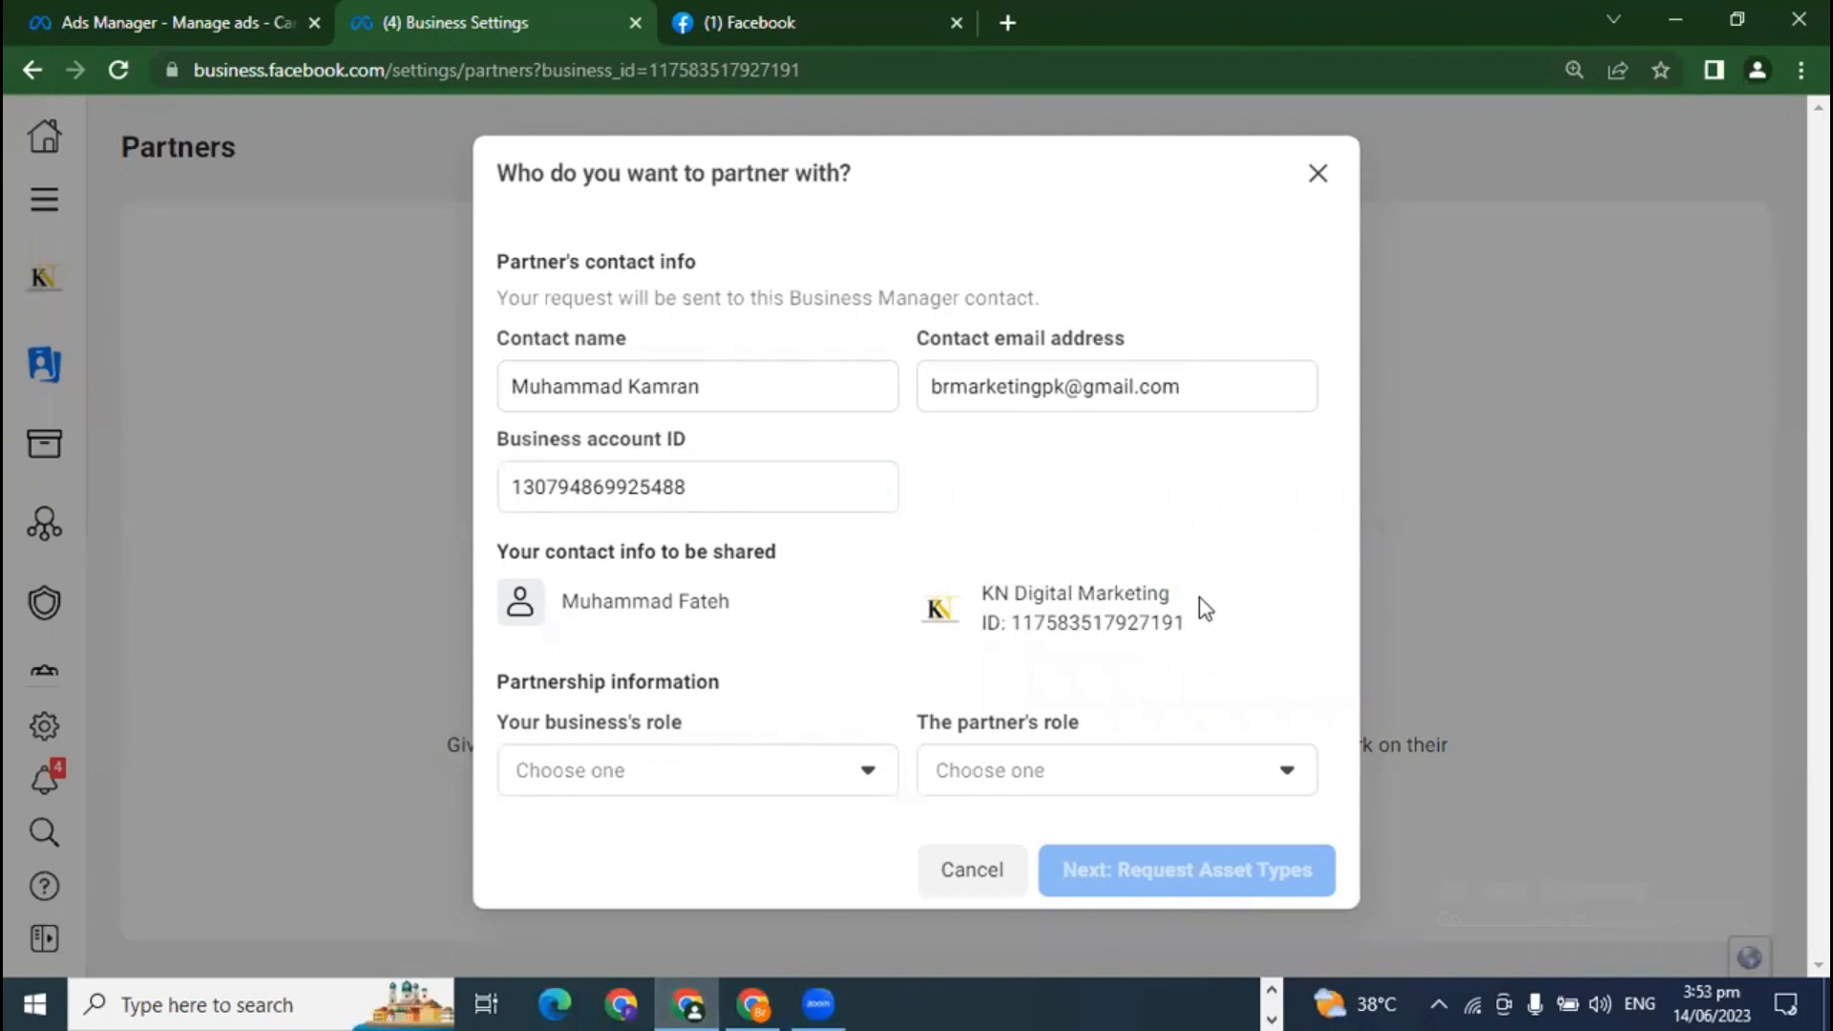
{"action": "left_click", "coordinate": [621, 783]}
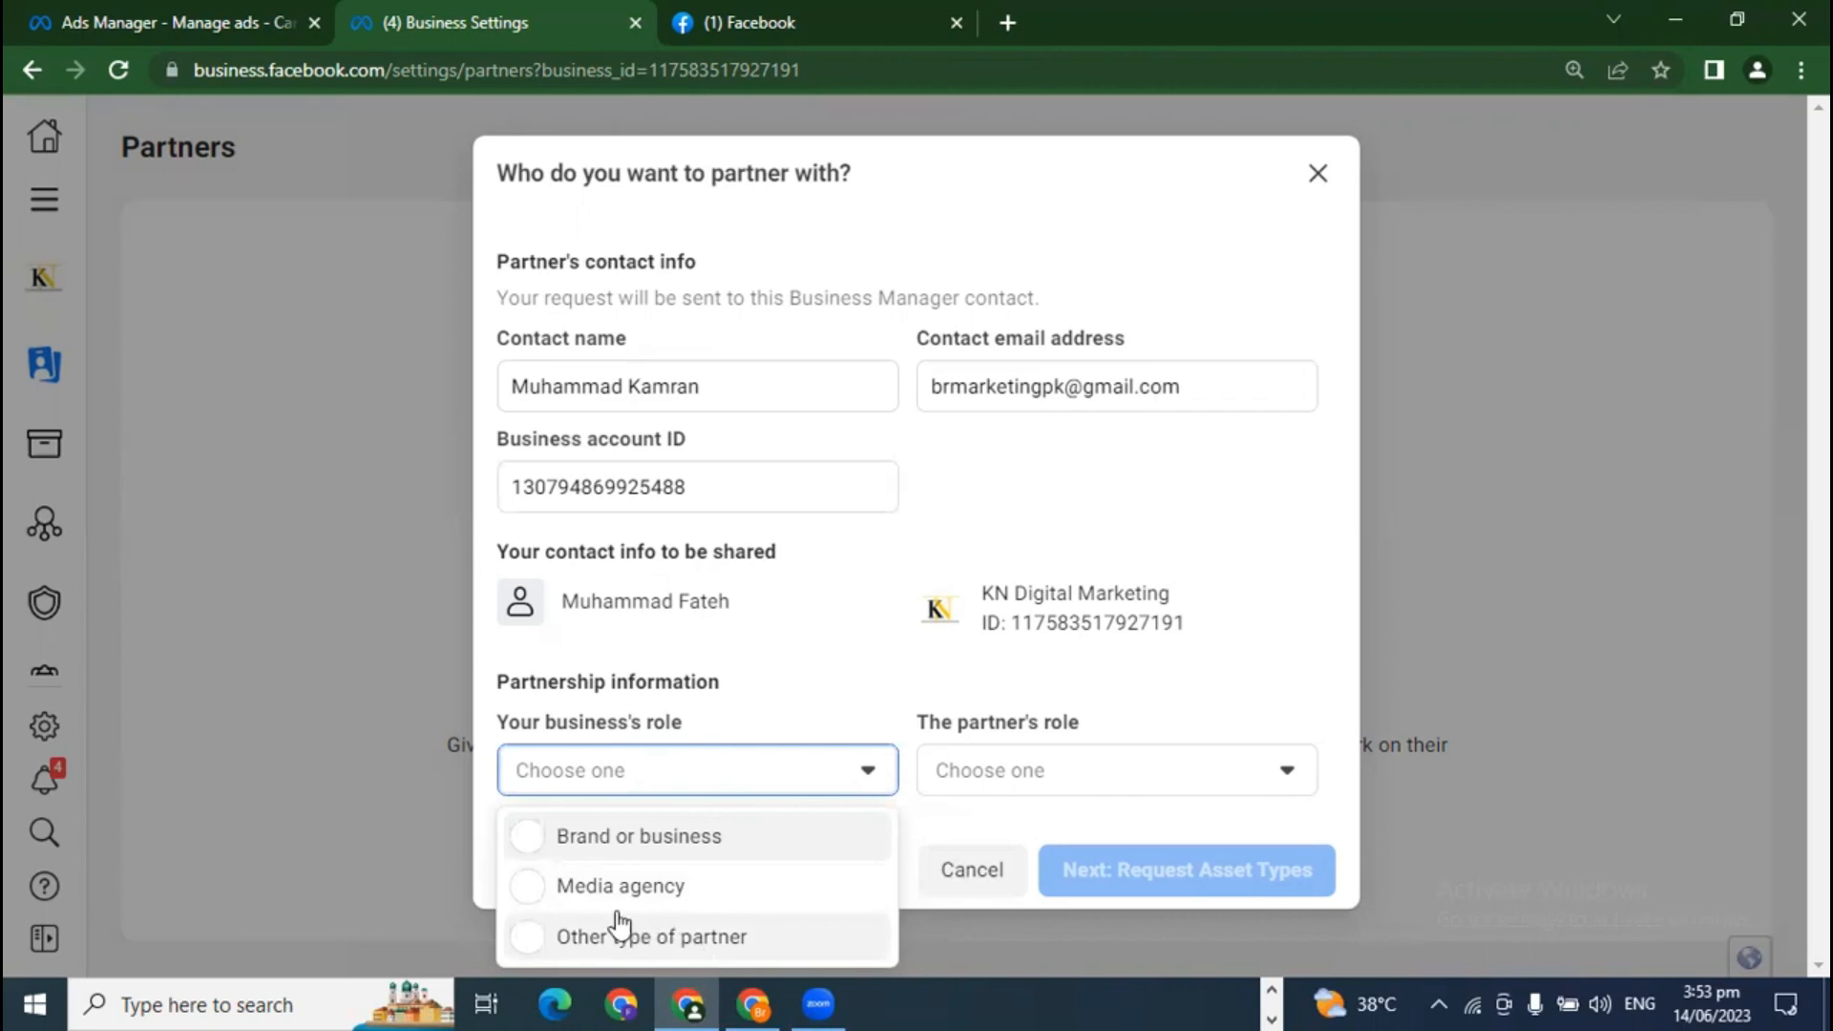
{"action": "left_click", "coordinate": [585, 891]}
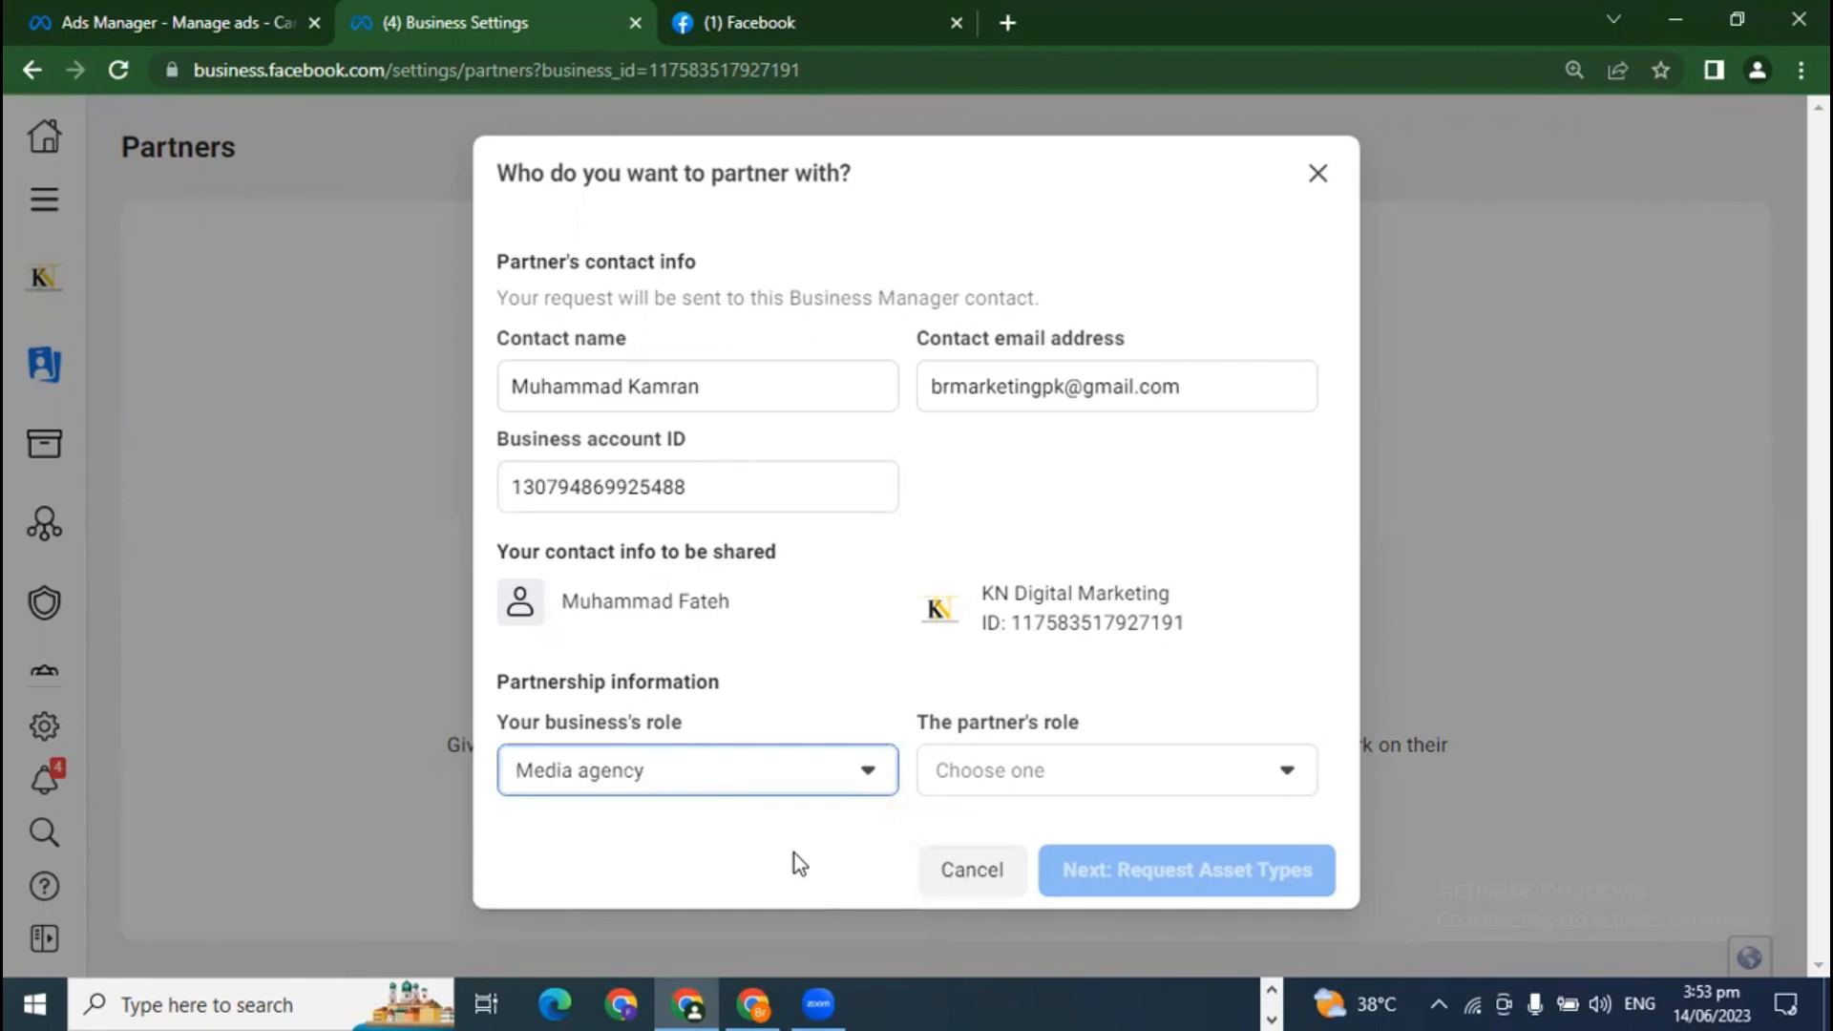
{"action": "left_click", "coordinate": [1035, 777]}
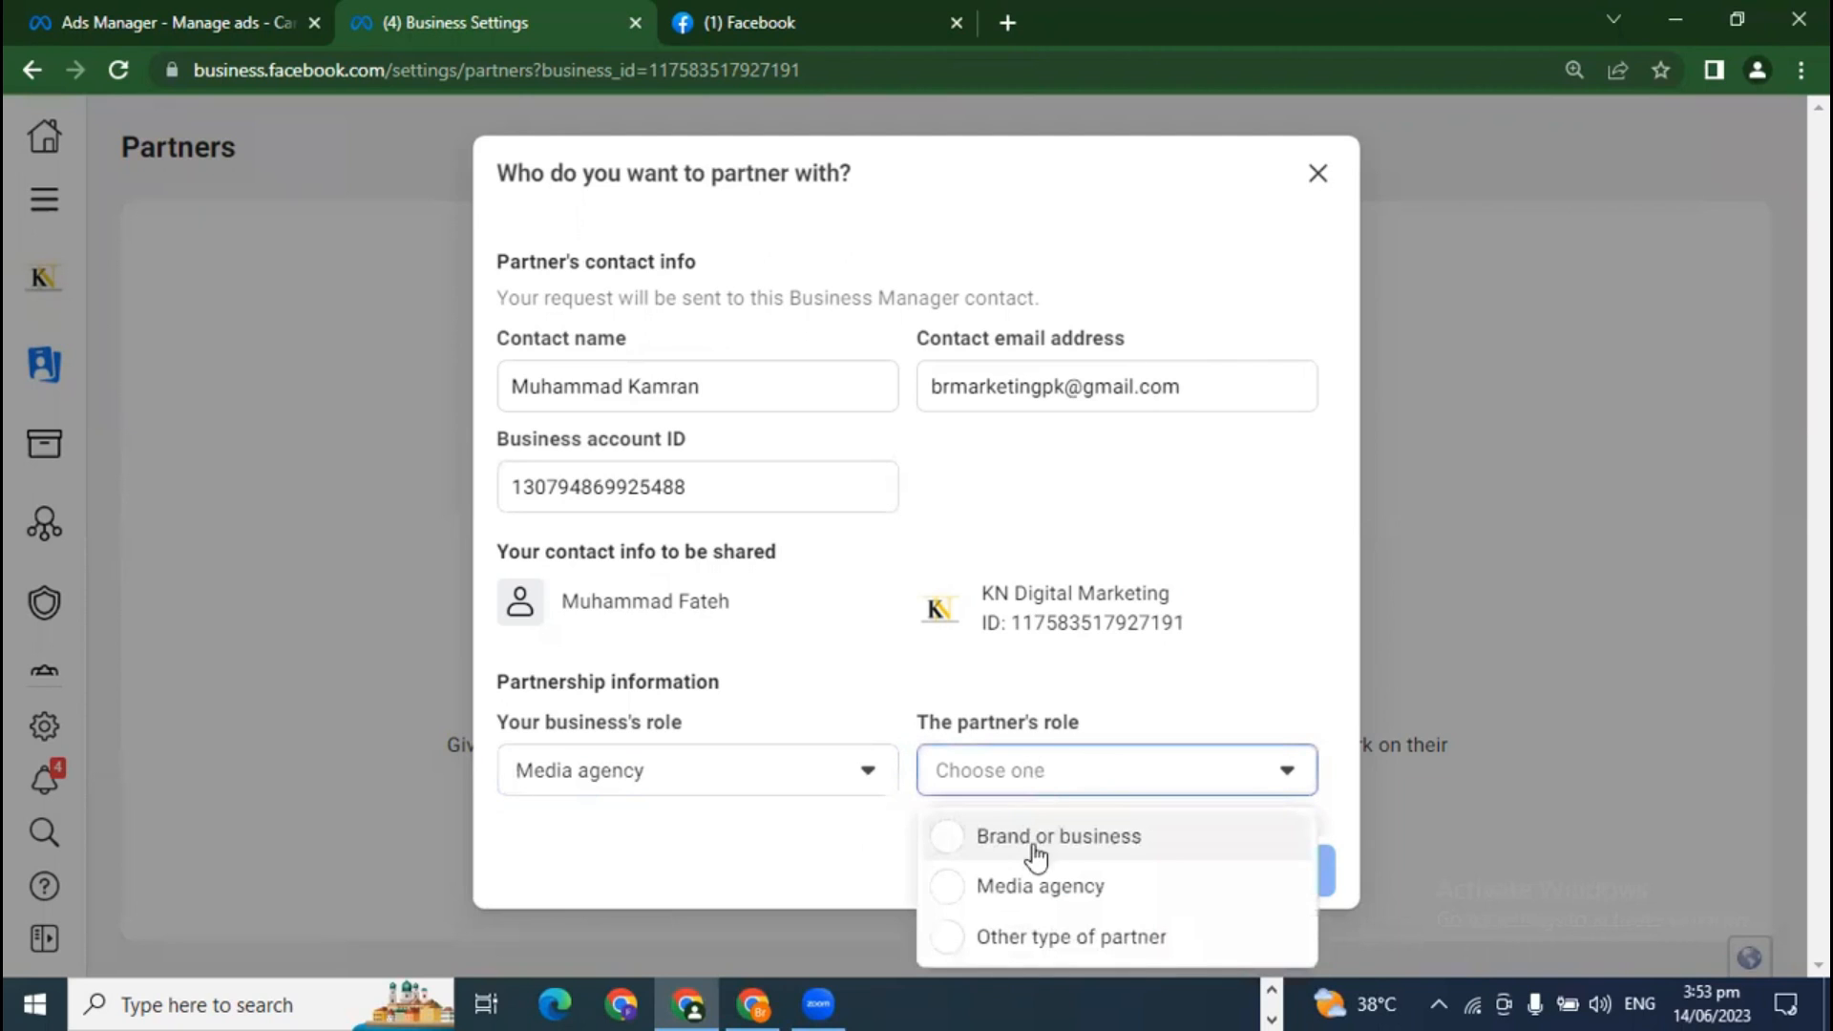
{"action": "left_click", "coordinate": [1082, 846]}
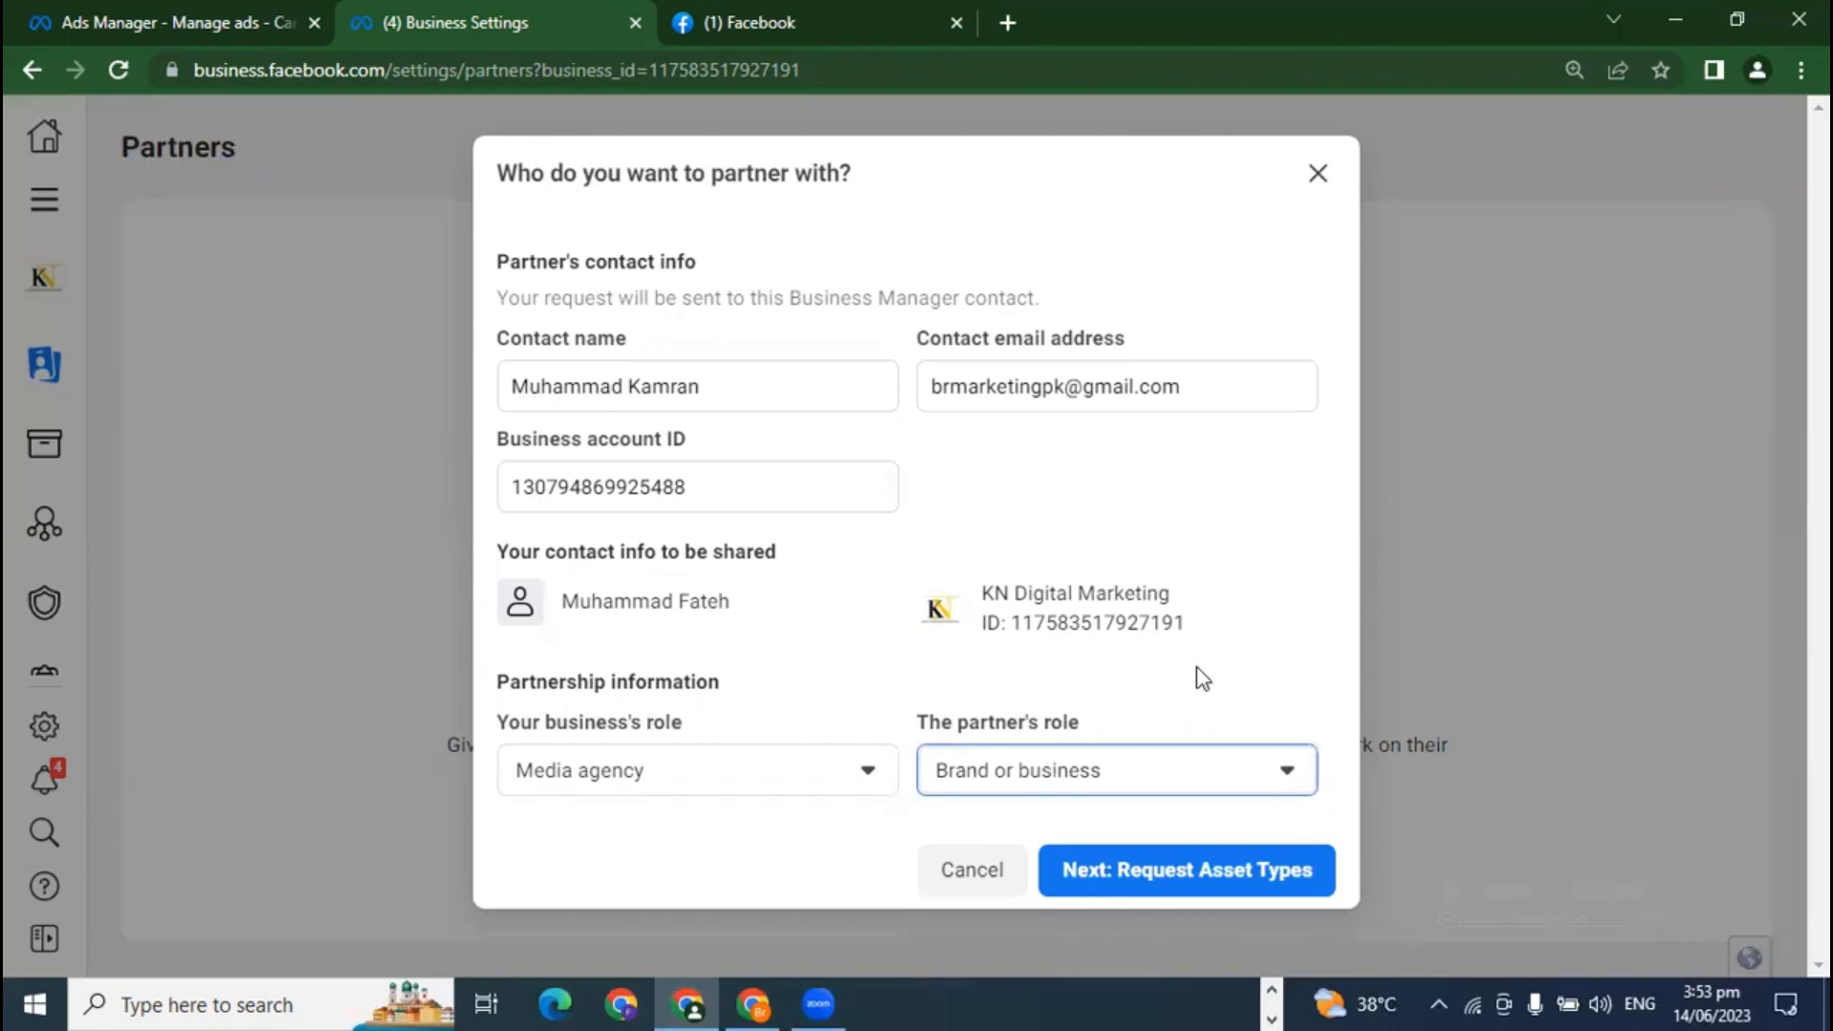
{"action": "left_click", "coordinate": [1220, 871]}
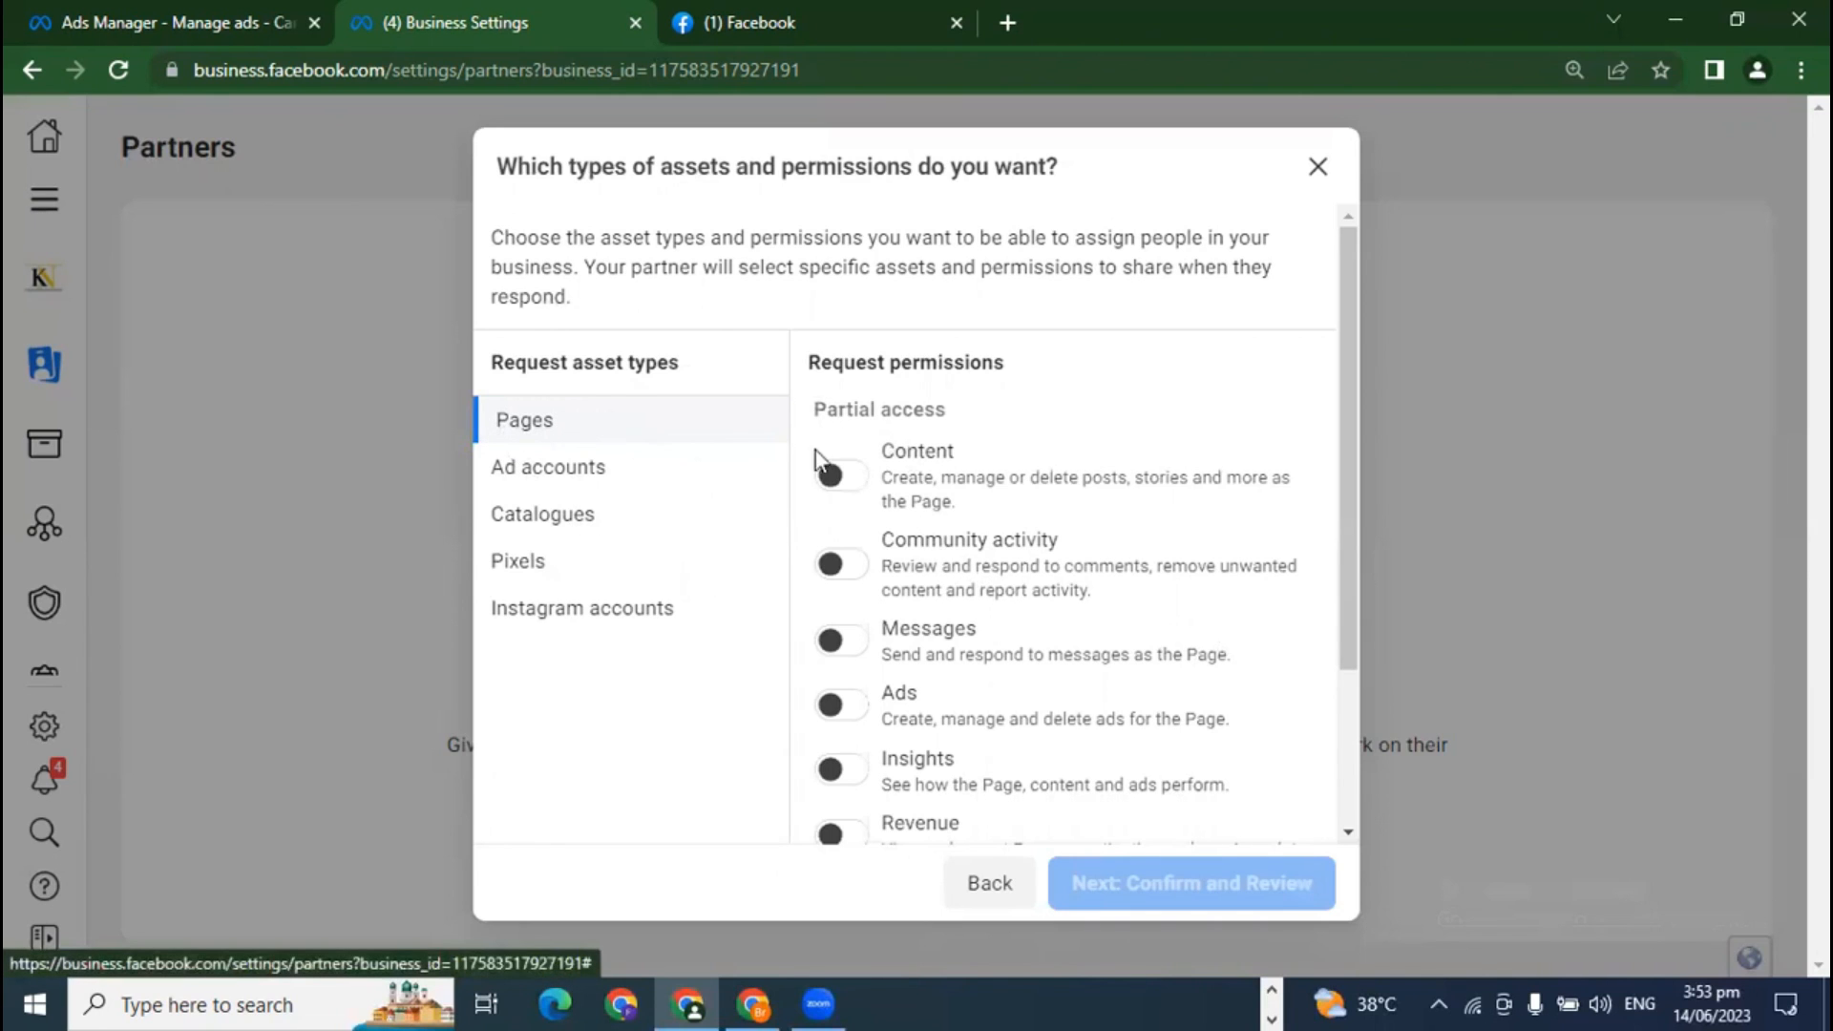
Step: Browse the permission options for Pages, ad accounts, catalogues, Pixels and Instagram accounts
{"action": "scroll", "coordinate": [993, 592], "scroll_direction": "down", "scroll_amount": 3}
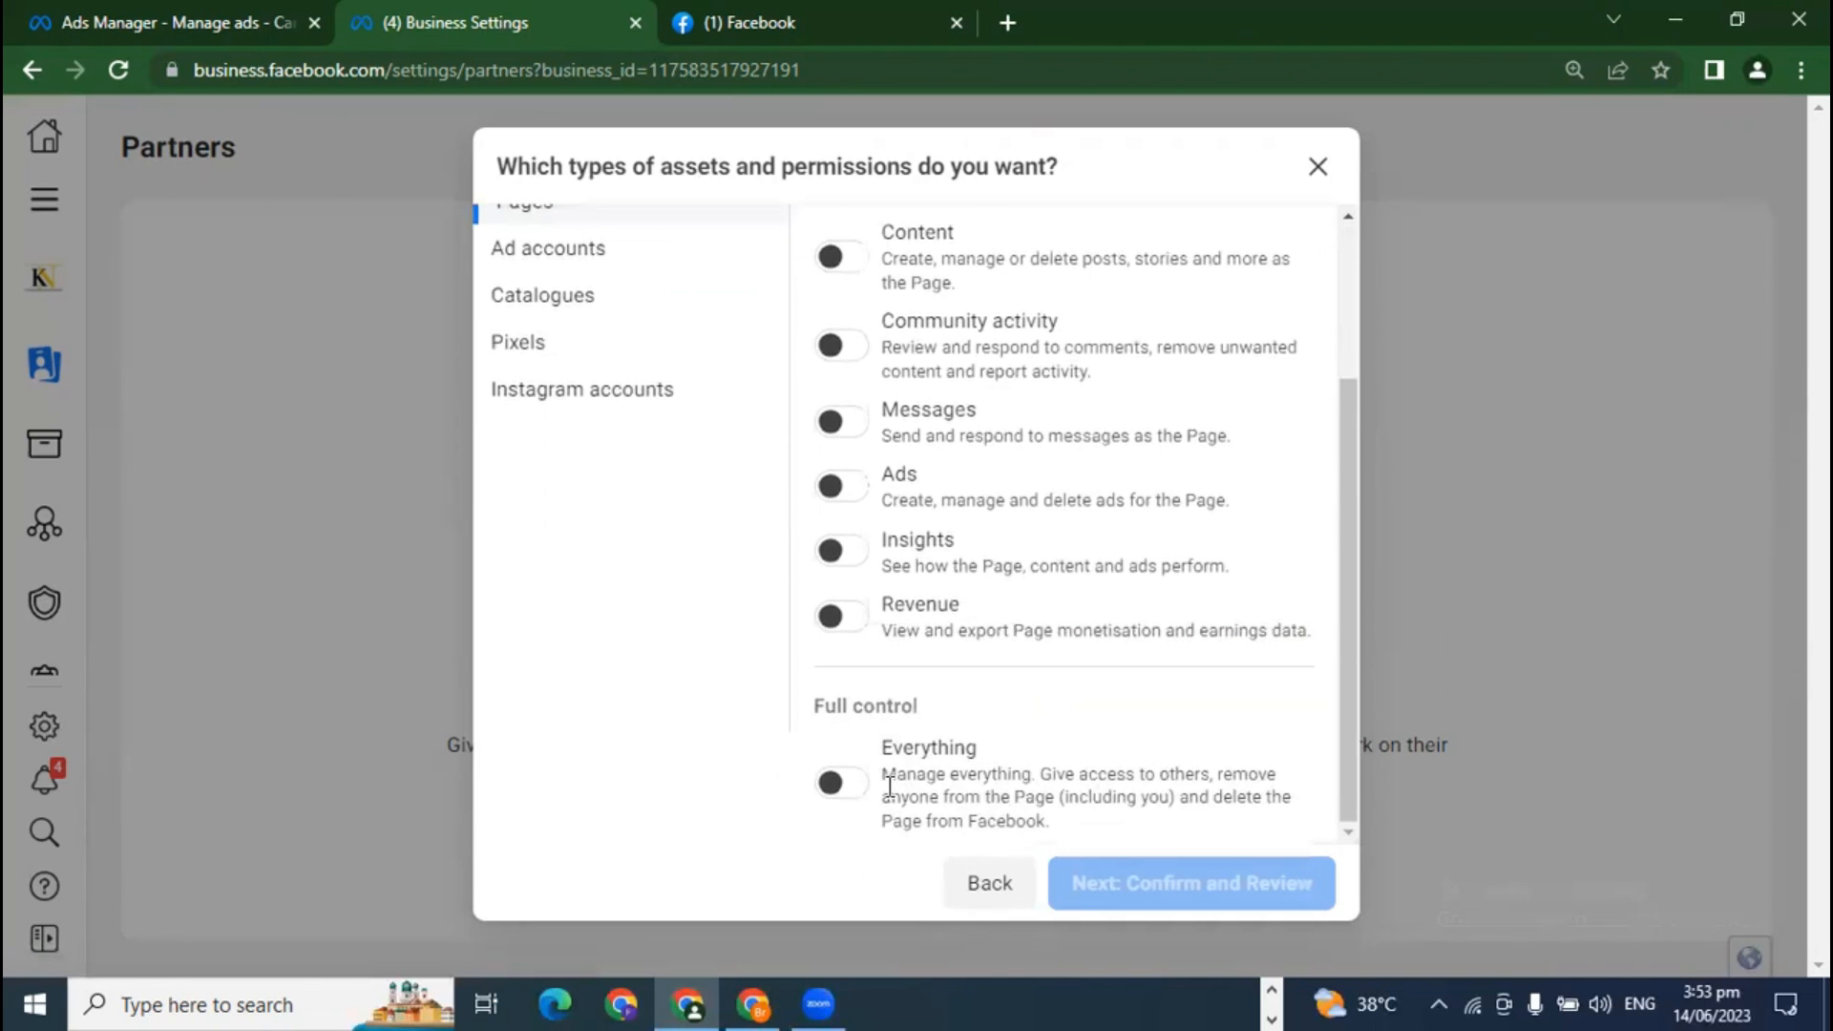
{"action": "left_click", "coordinate": [845, 787]}
{"action": "left_click", "coordinate": [845, 784]}
{"action": "scroll", "coordinate": [939, 497], "scroll_direction": "up", "scroll_amount": 3}
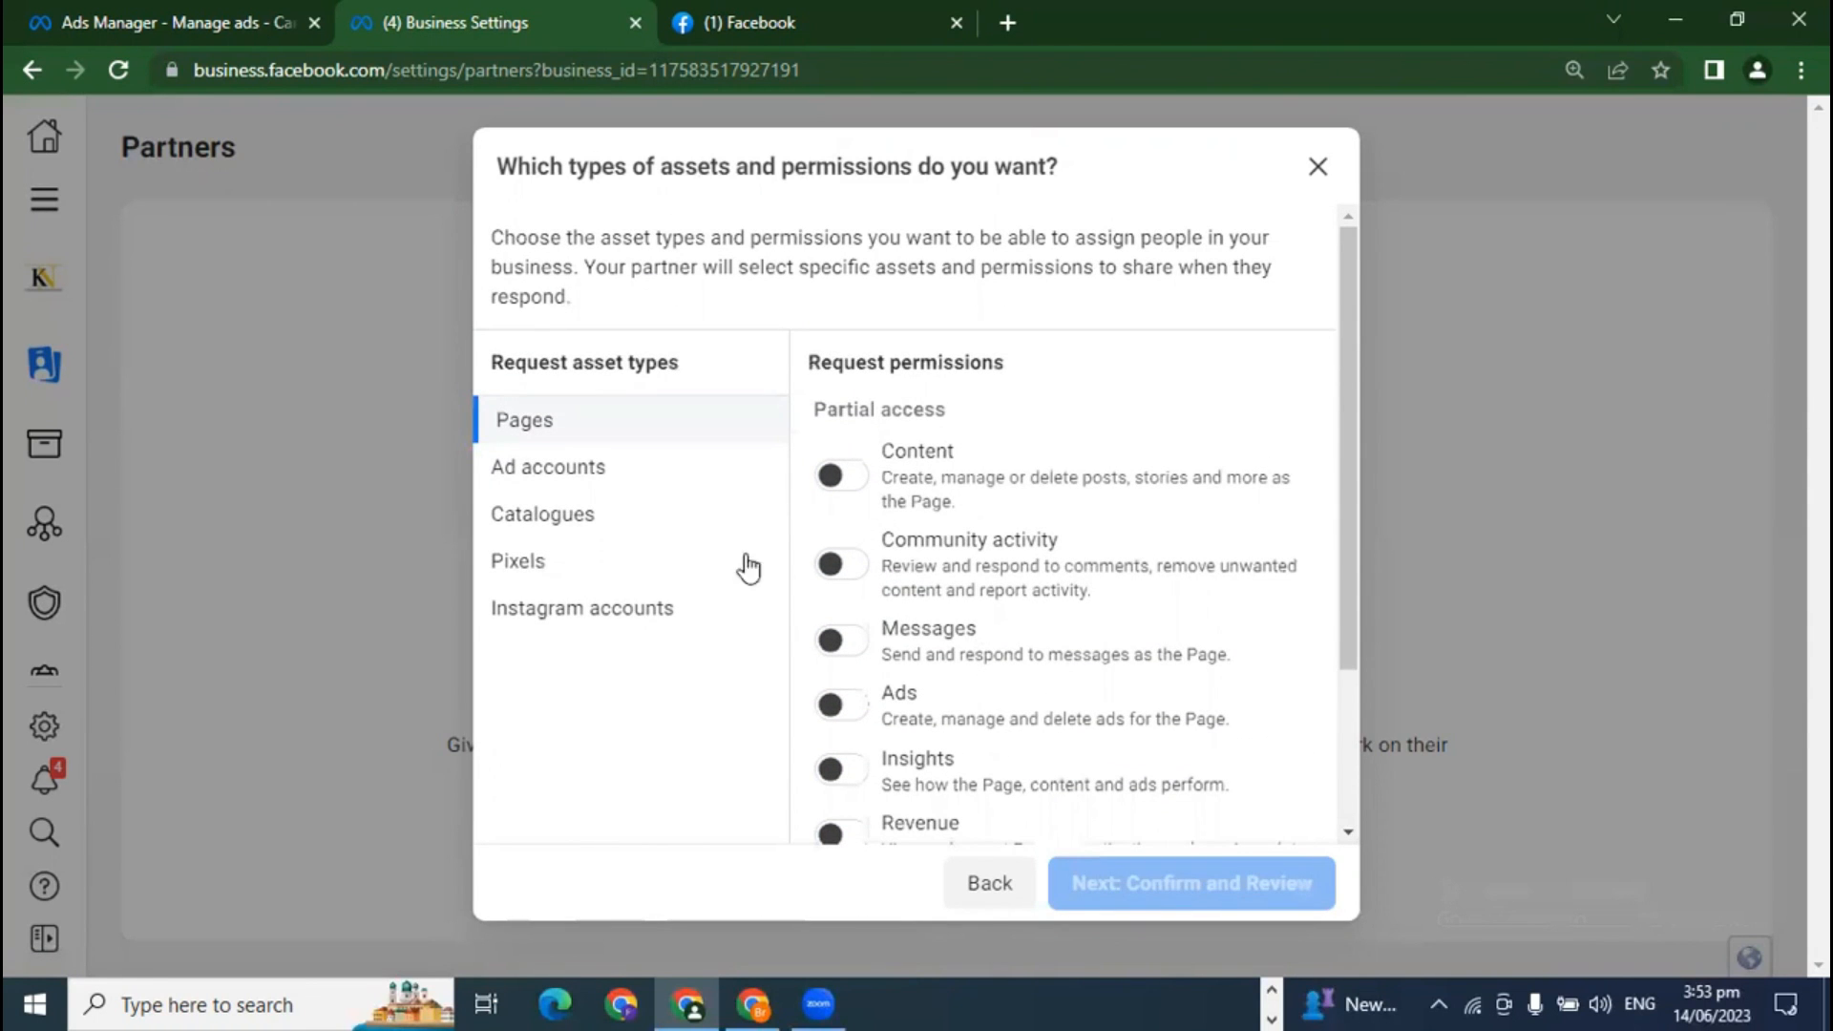
{"action": "left_click", "coordinate": [544, 469]}
{"action": "scroll", "coordinate": [944, 588], "scroll_direction": "down", "scroll_amount": 2}
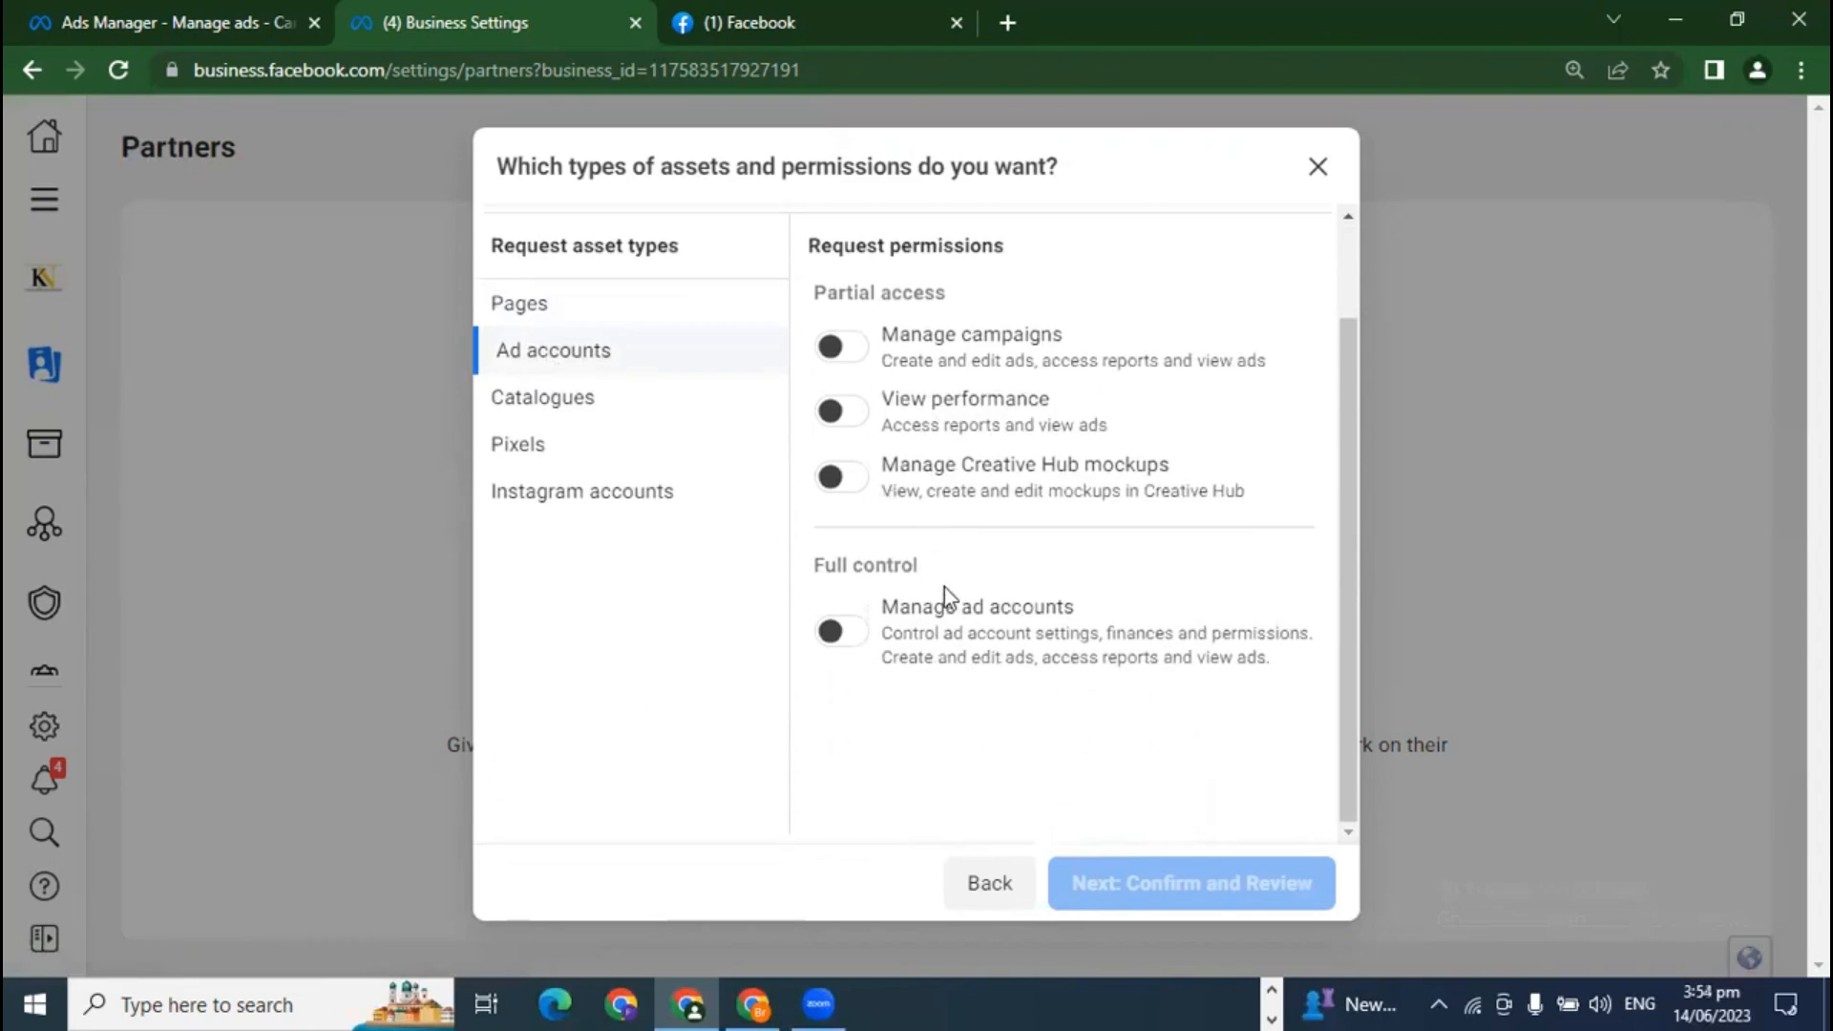
{"action": "scroll", "coordinate": [973, 656], "scroll_direction": "up", "scroll_amount": 2}
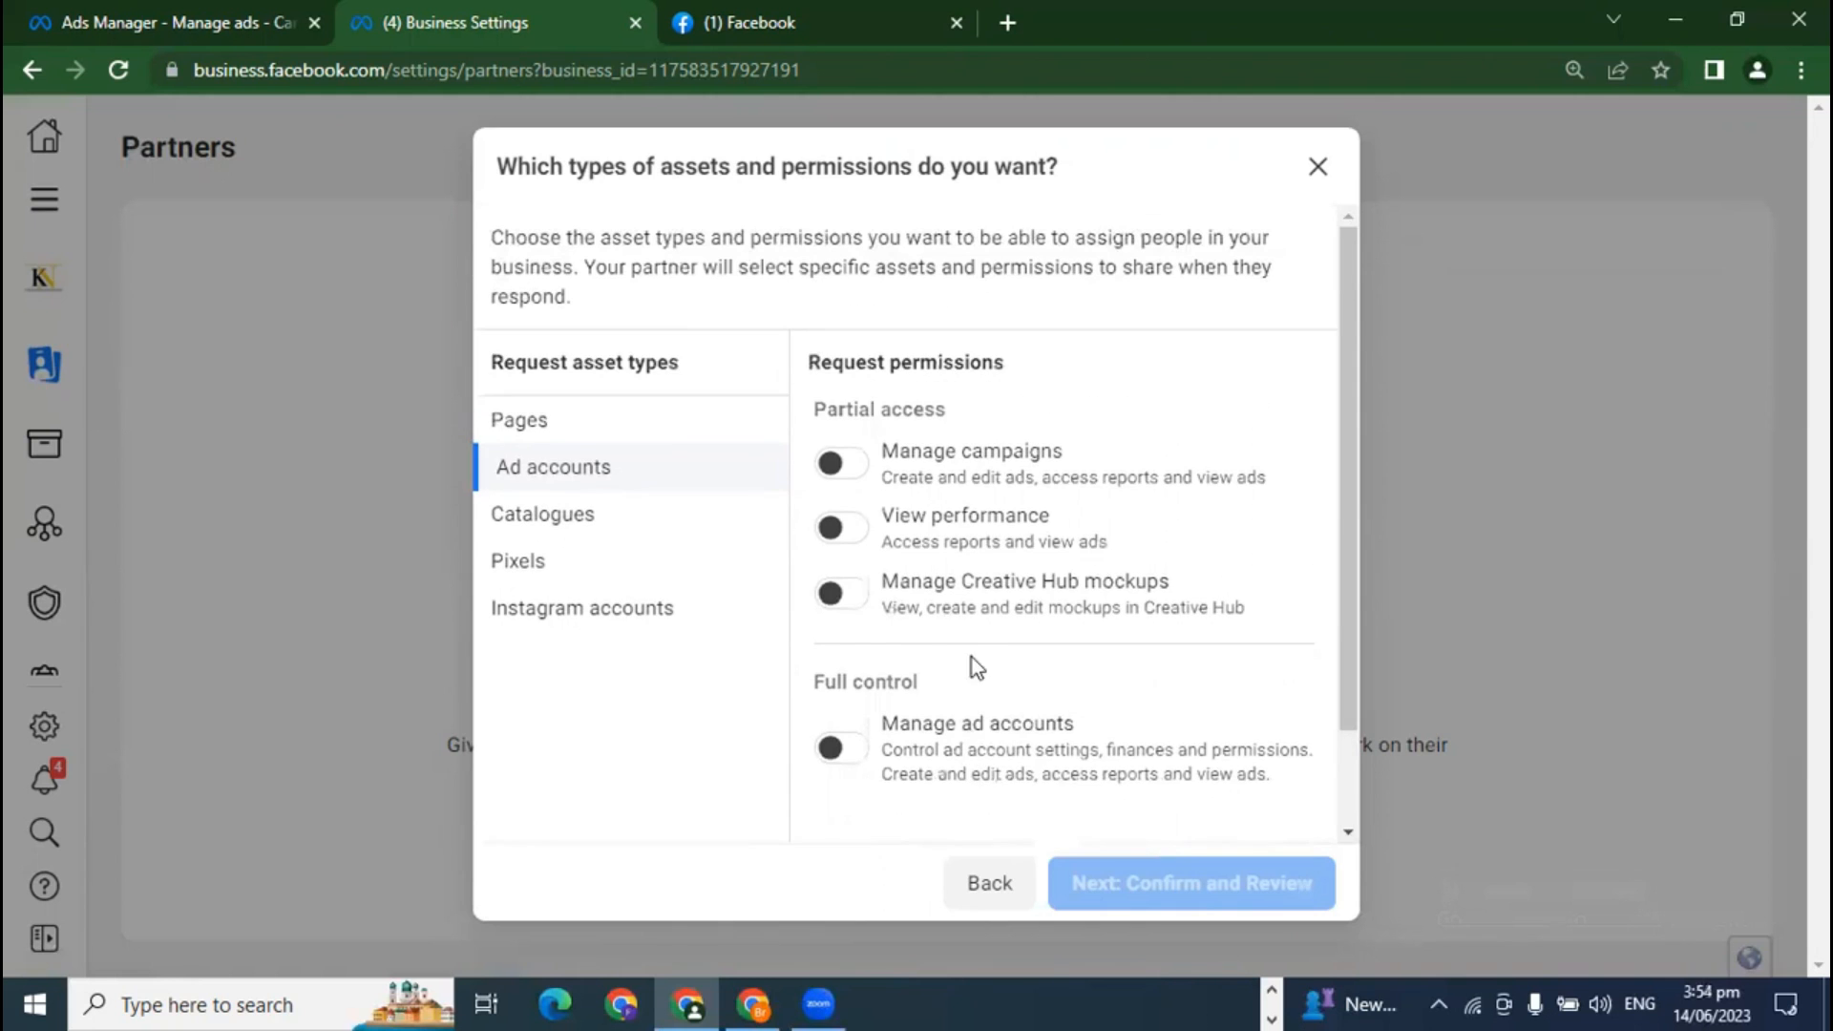
{"action": "left_click", "coordinate": [532, 517]}
{"action": "scroll", "coordinate": [1000, 677], "scroll_direction": "down", "scroll_amount": 2}
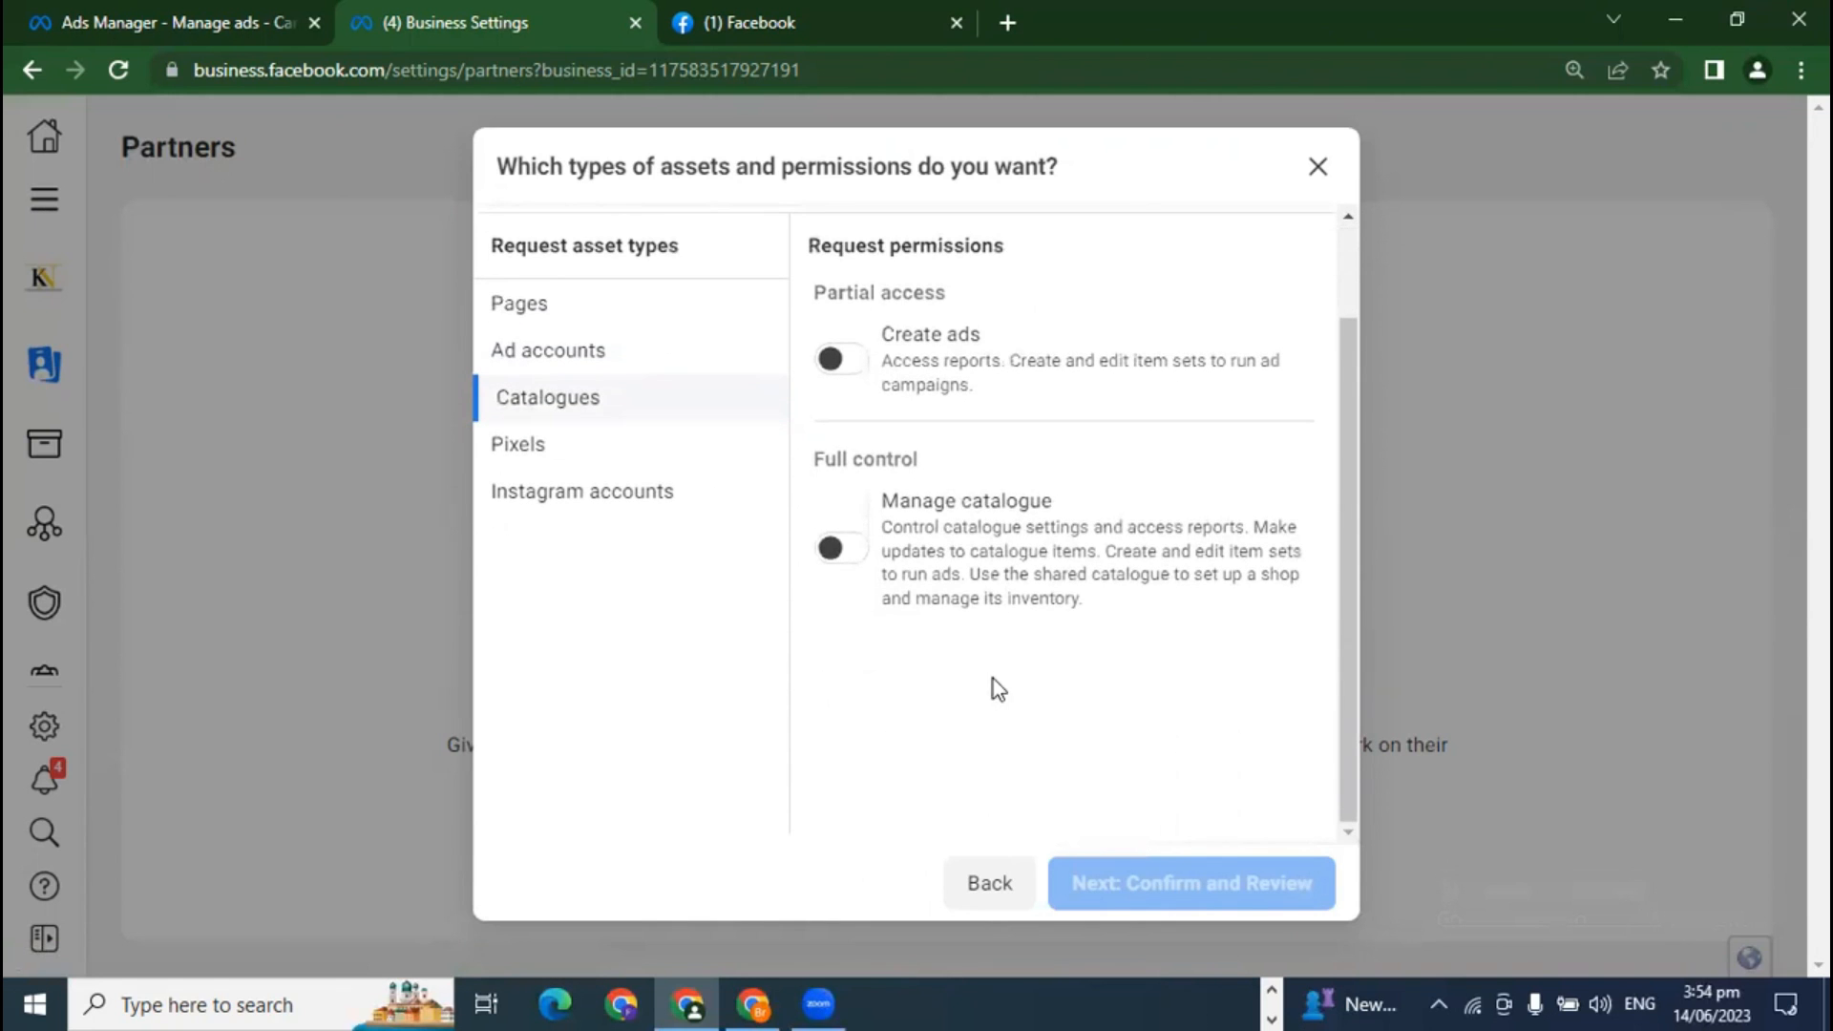
{"action": "scroll", "coordinate": [993, 695], "scroll_direction": "up", "scroll_amount": 2}
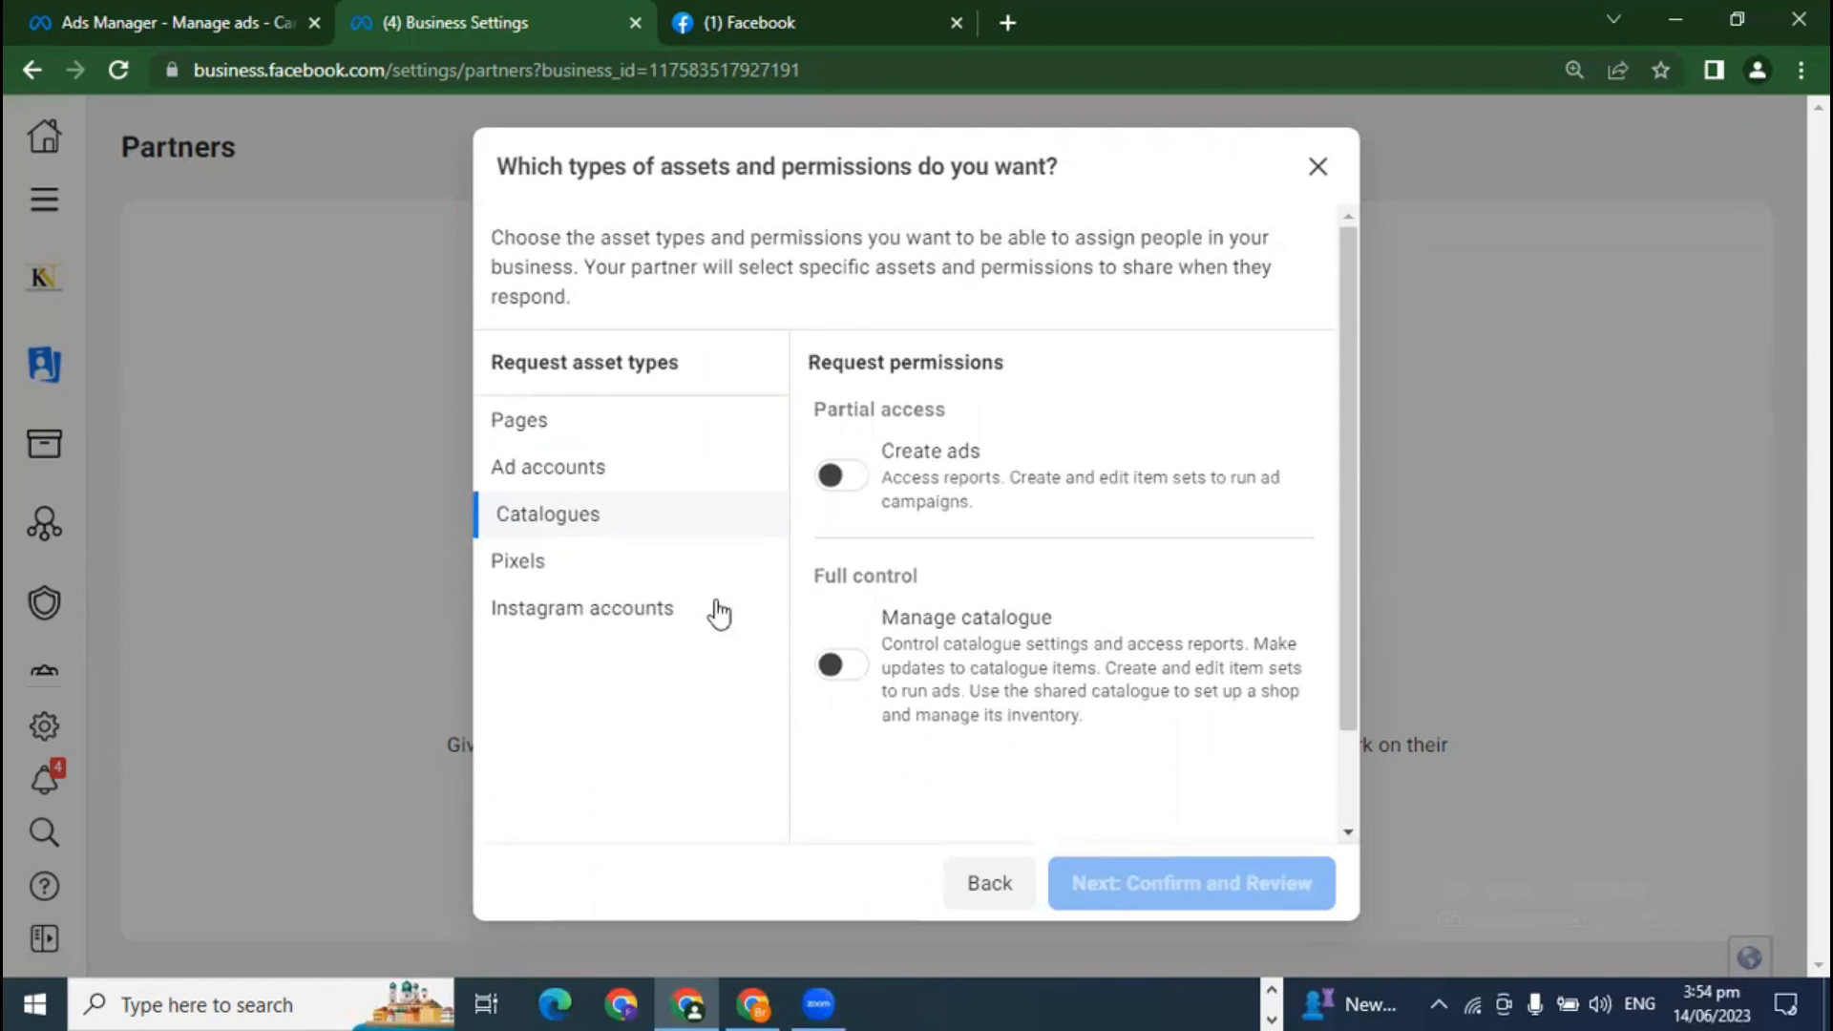
{"action": "left_click", "coordinate": [520, 565]}
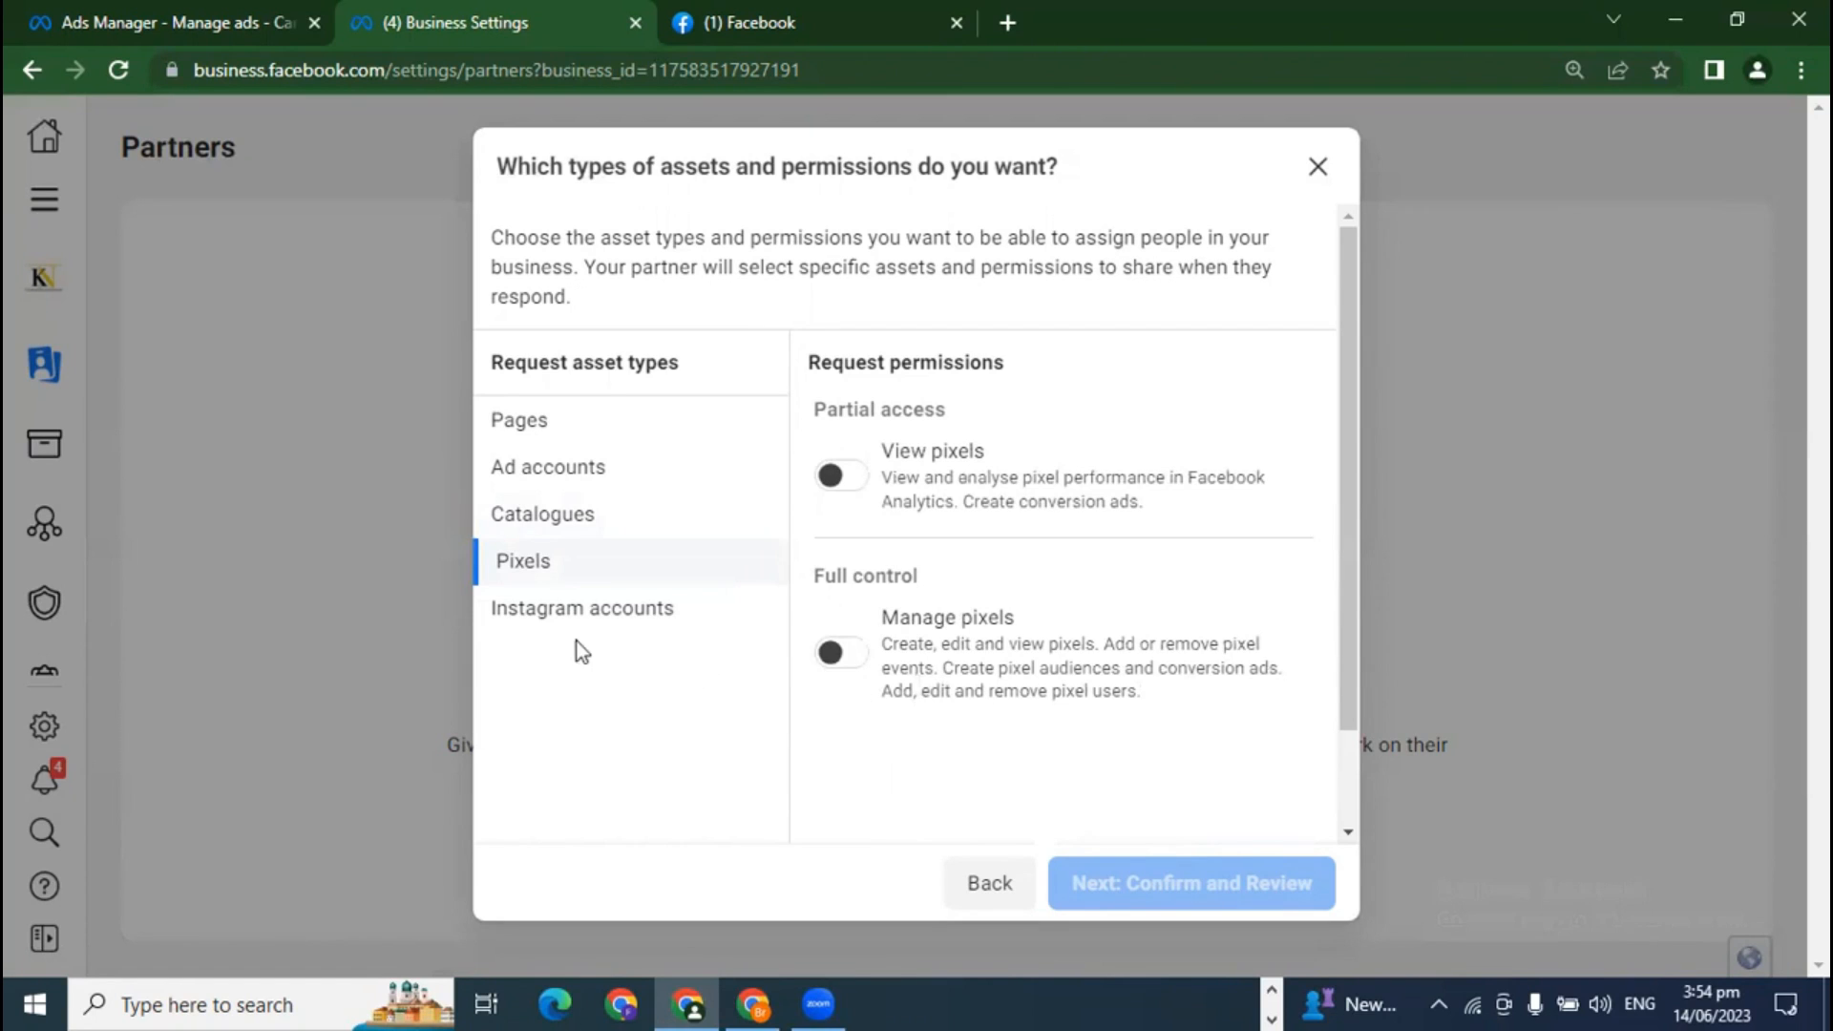
{"action": "left_click", "coordinate": [558, 609]}
{"action": "scroll", "coordinate": [888, 704], "scroll_direction": "down", "scroll_amount": 2}
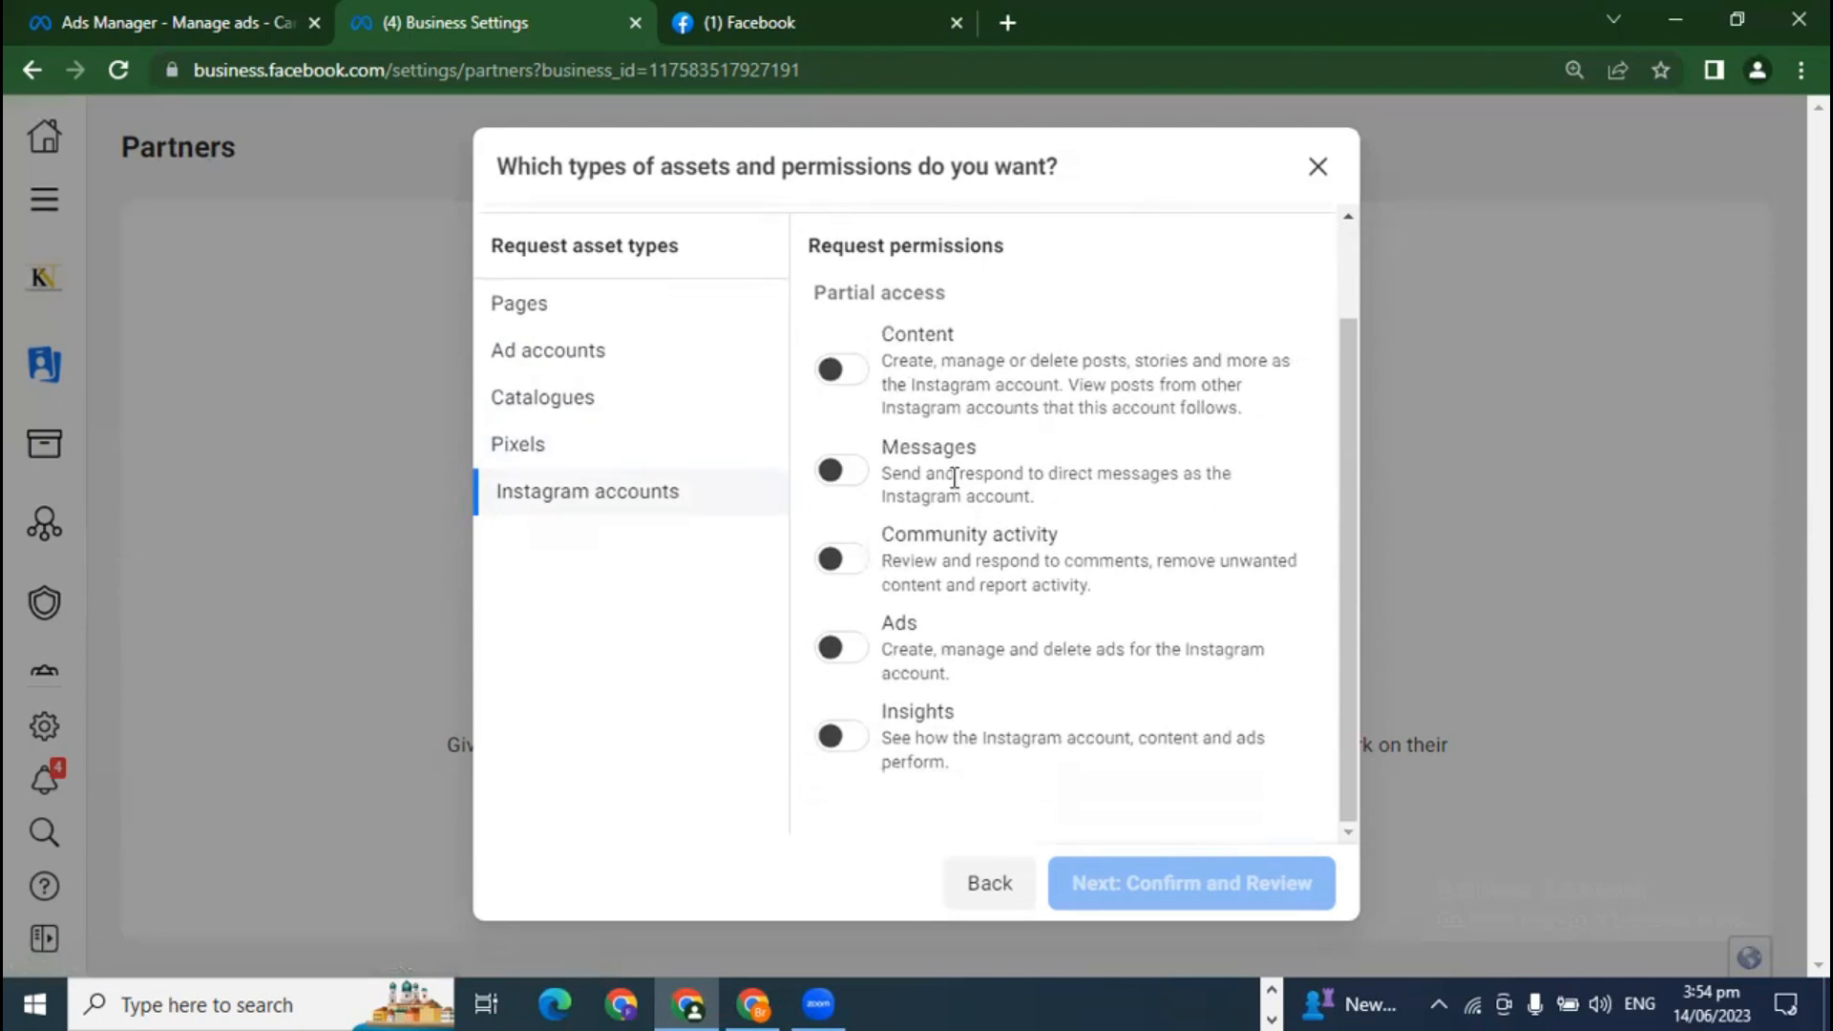
{"action": "scroll", "coordinate": [899, 584], "scroll_direction": "up", "scroll_amount": 2}
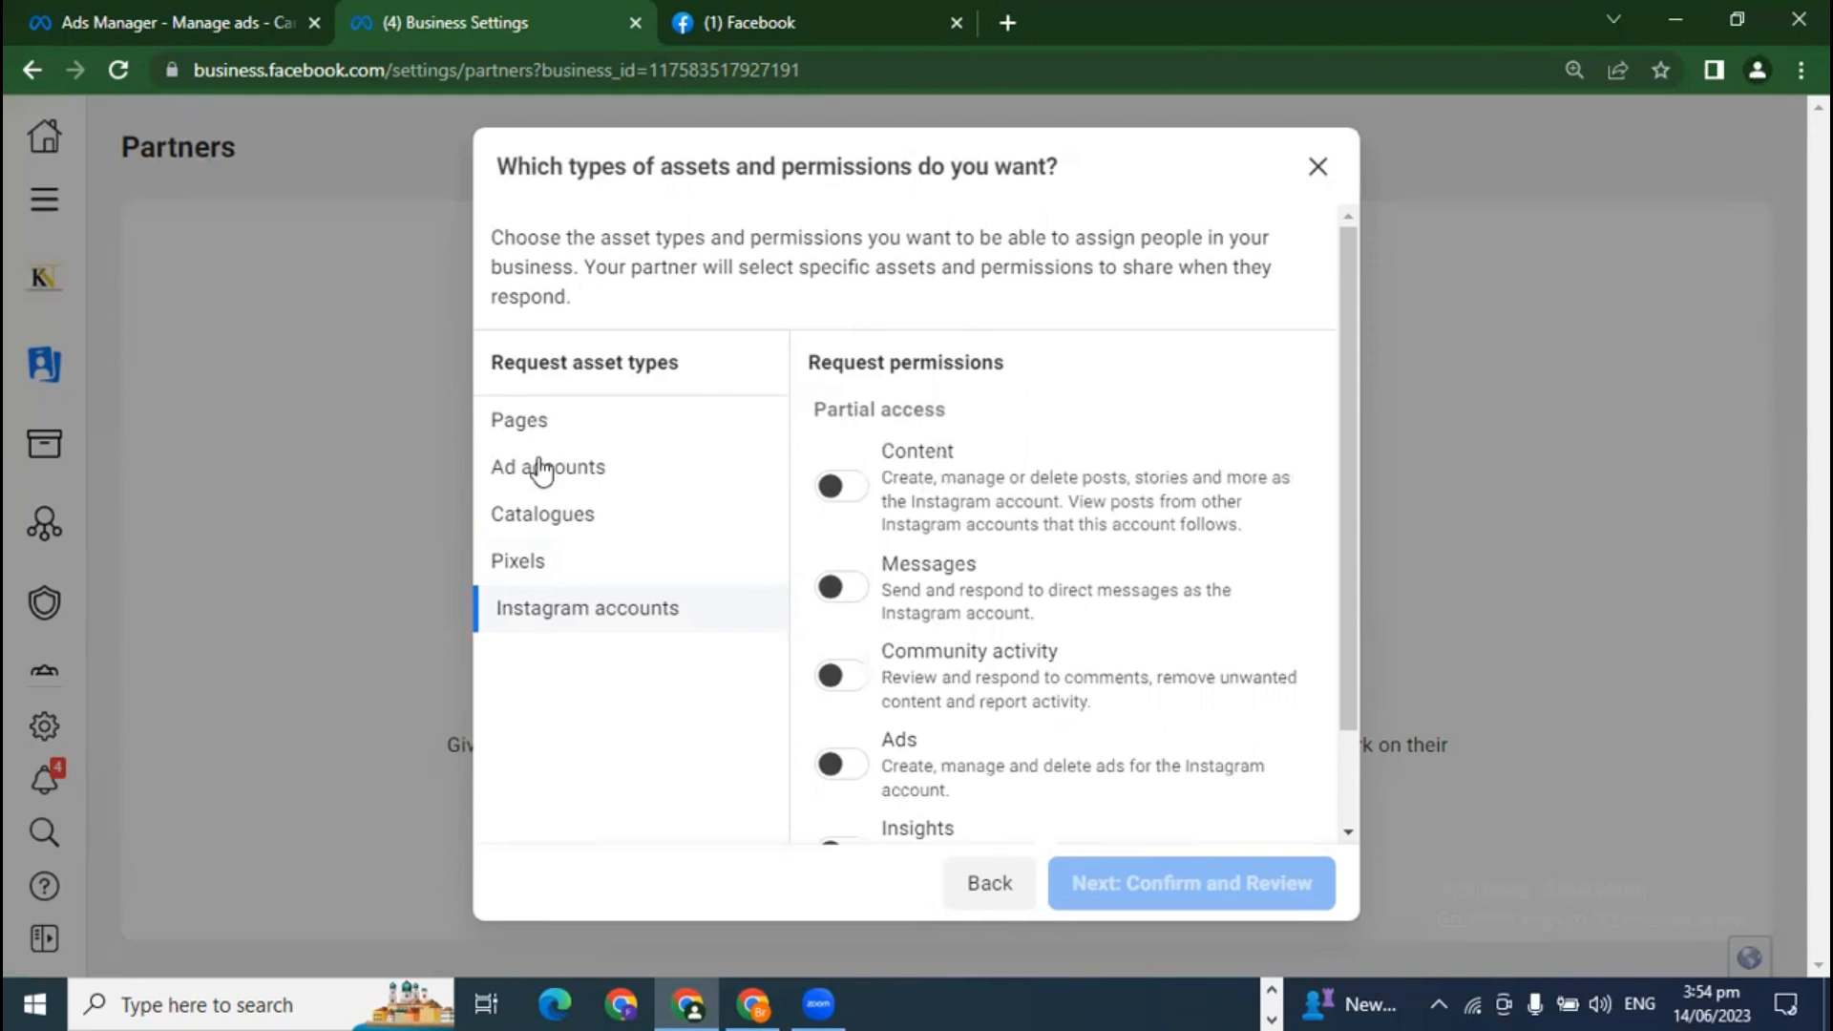
Step: Request full control of Pages and send the request to Al Farhan Online Quran Academy
{"action": "left_click", "coordinate": [525, 421]}
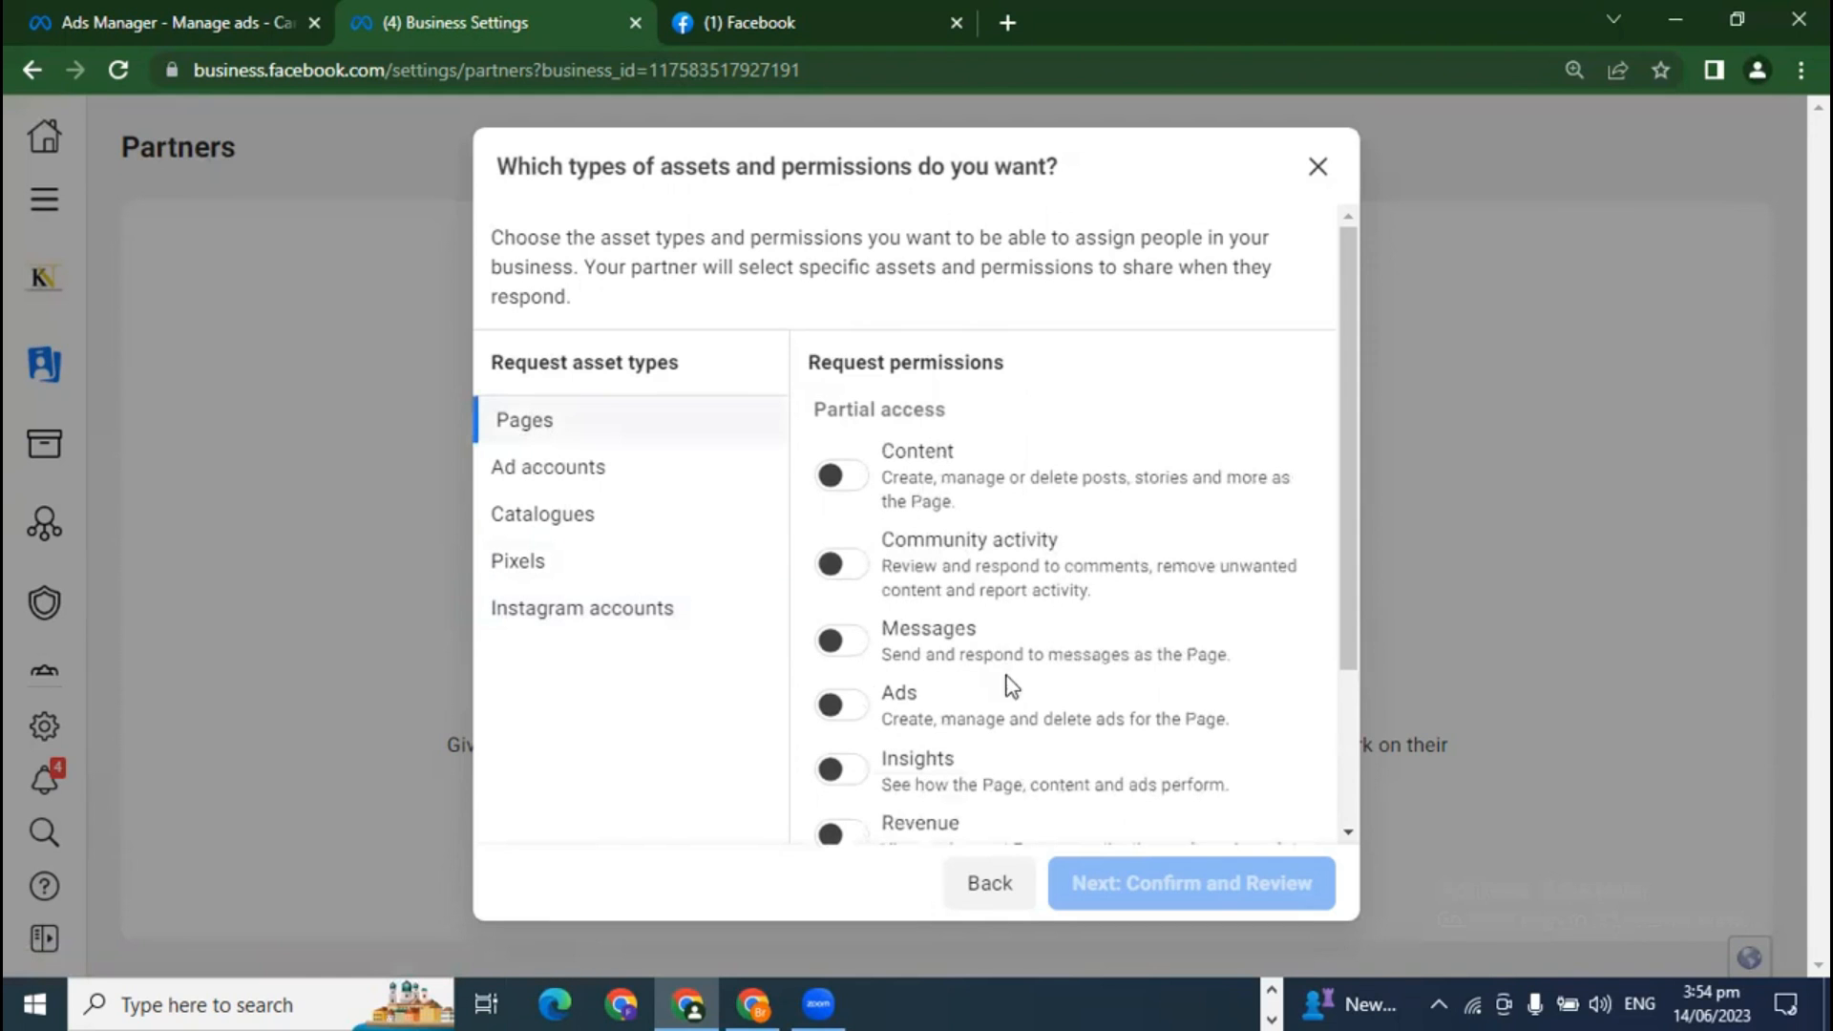
{"action": "scroll", "coordinate": [993, 659], "scroll_direction": "down", "scroll_amount": 2}
{"action": "left_click", "coordinate": [840, 783]}
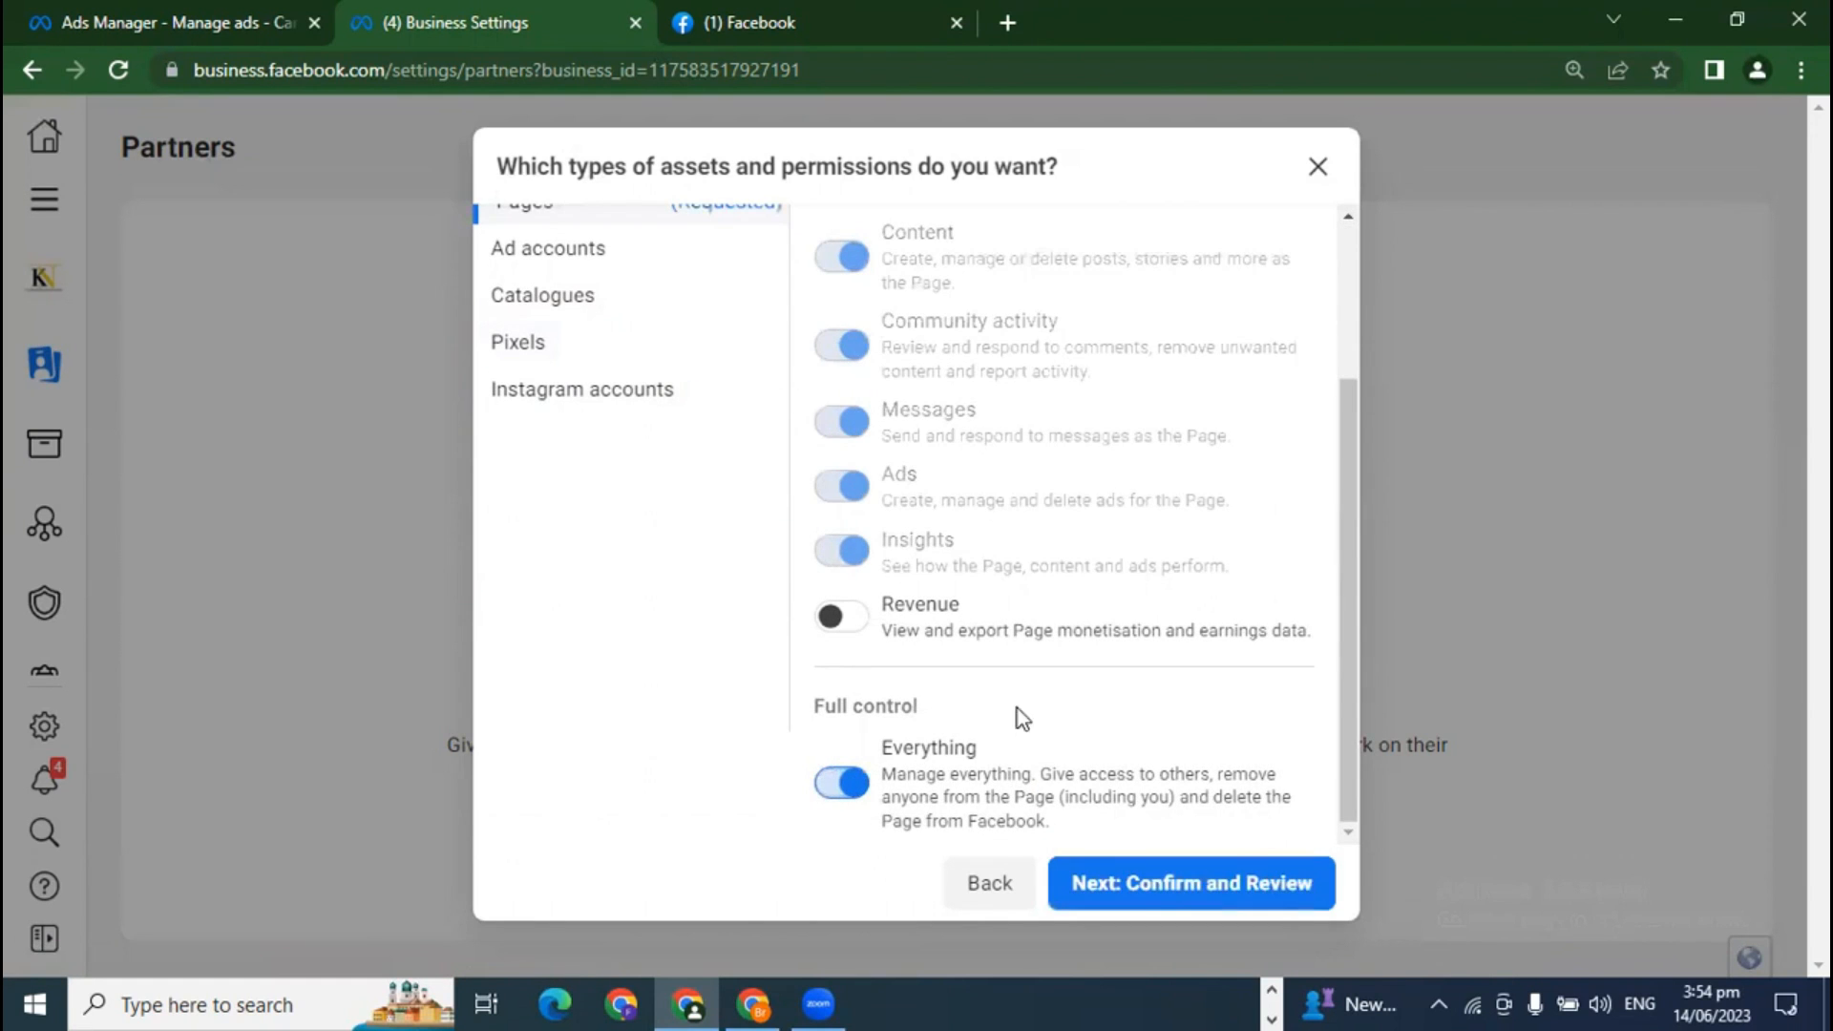
{"action": "left_click", "coordinate": [1160, 890]}
{"action": "scroll", "coordinate": [1221, 767], "scroll_direction": "down", "scroll_amount": 2}
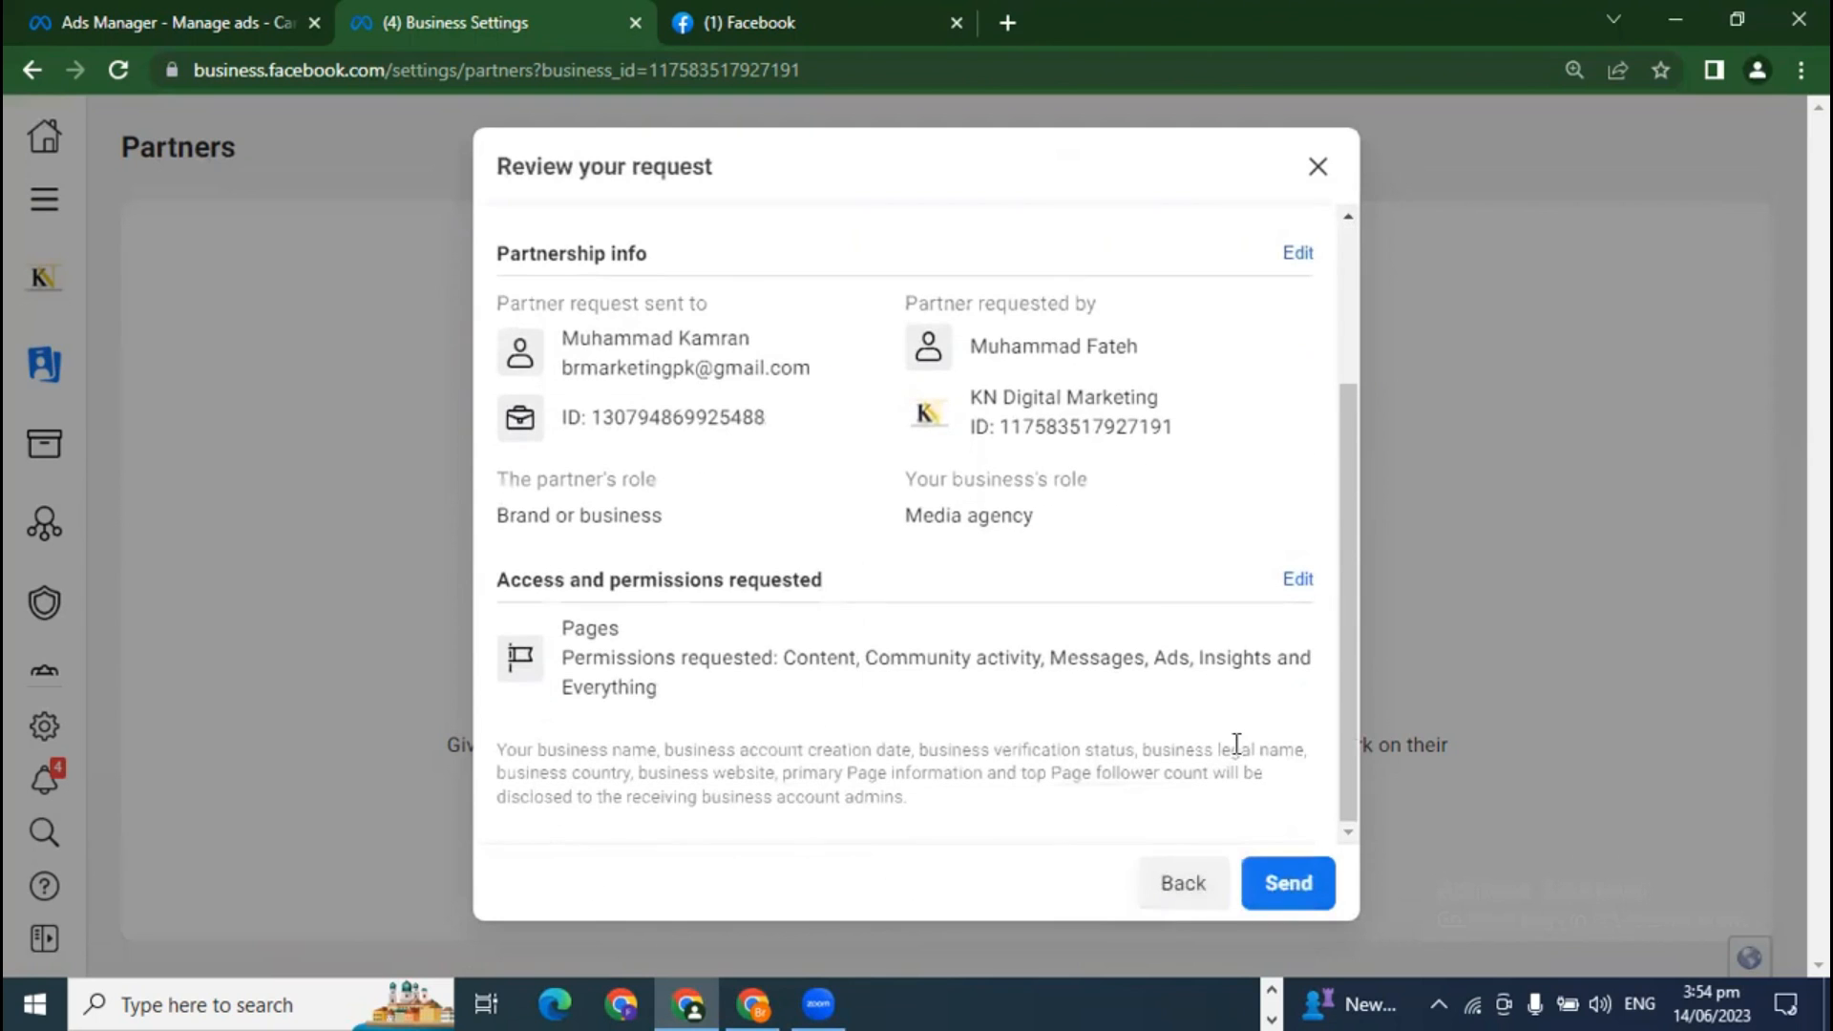
{"action": "left_click", "coordinate": [1287, 886]}
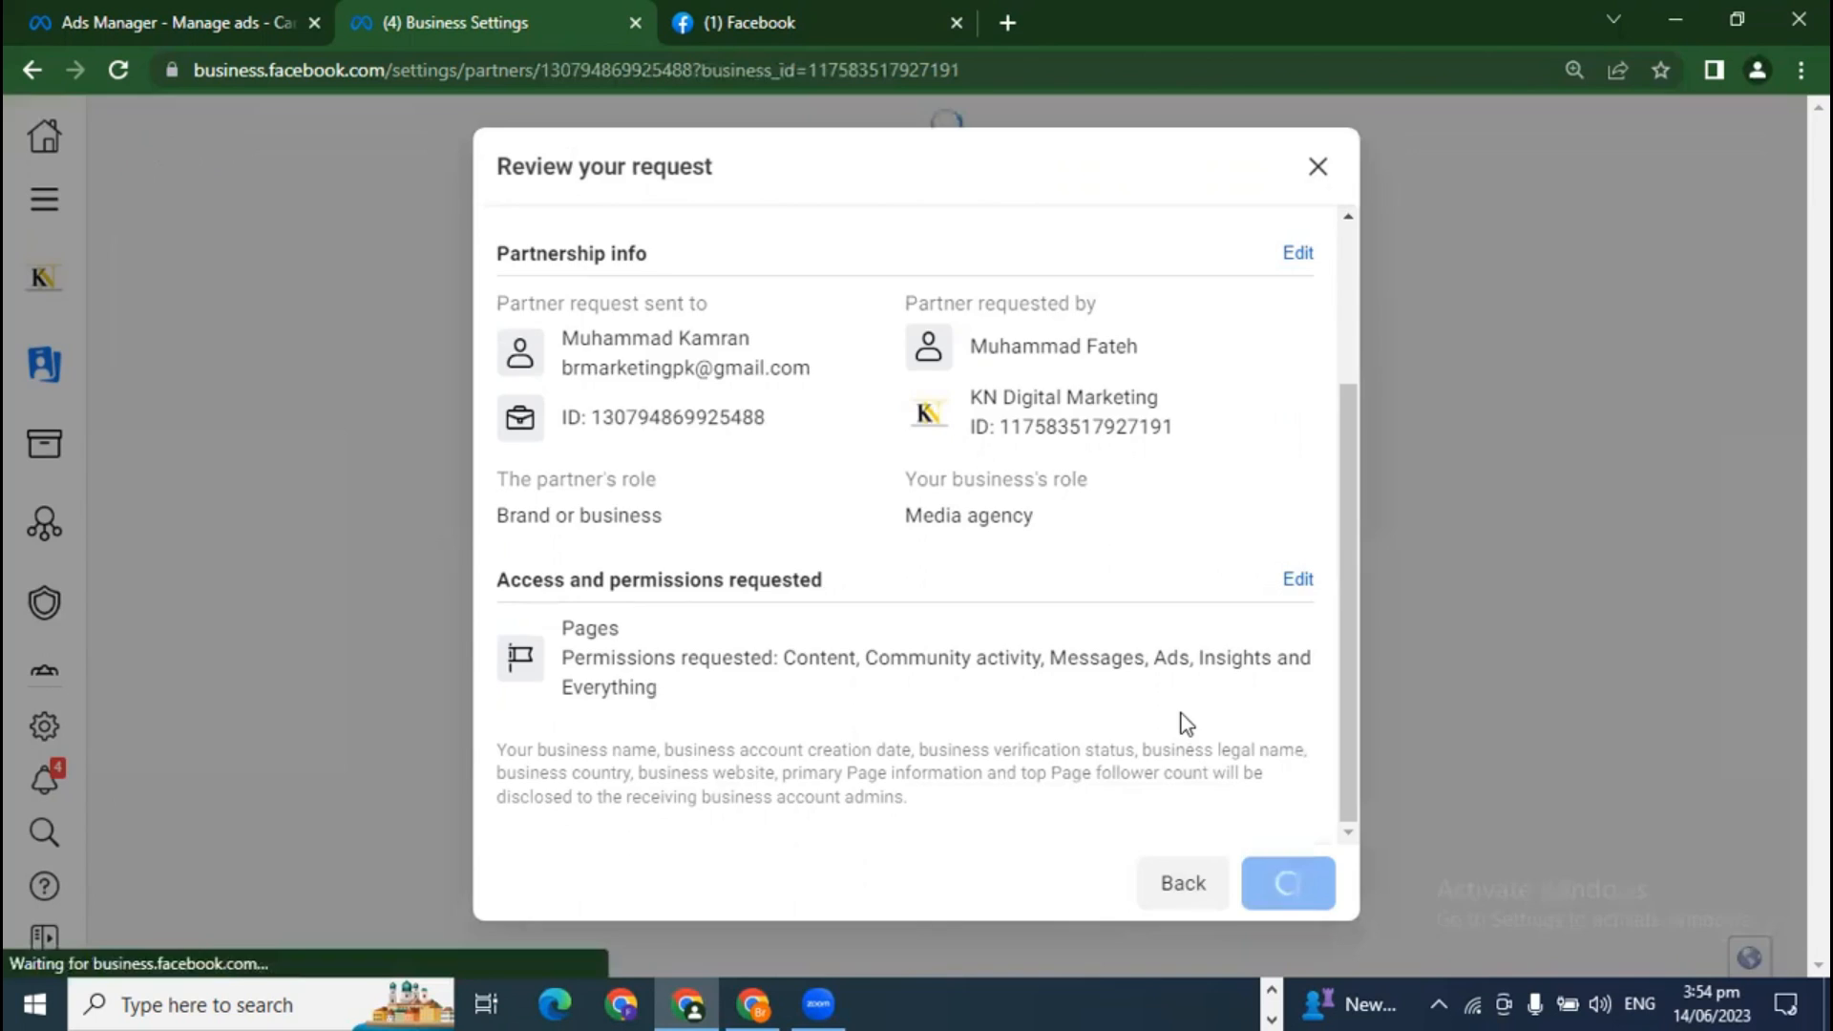
{"action": "scroll", "coordinate": [1142, 782], "scroll_direction": "down", "scroll_amount": 2}
{"action": "scroll", "coordinate": [1146, 669], "scroll_direction": "up", "scroll_amount": 2}
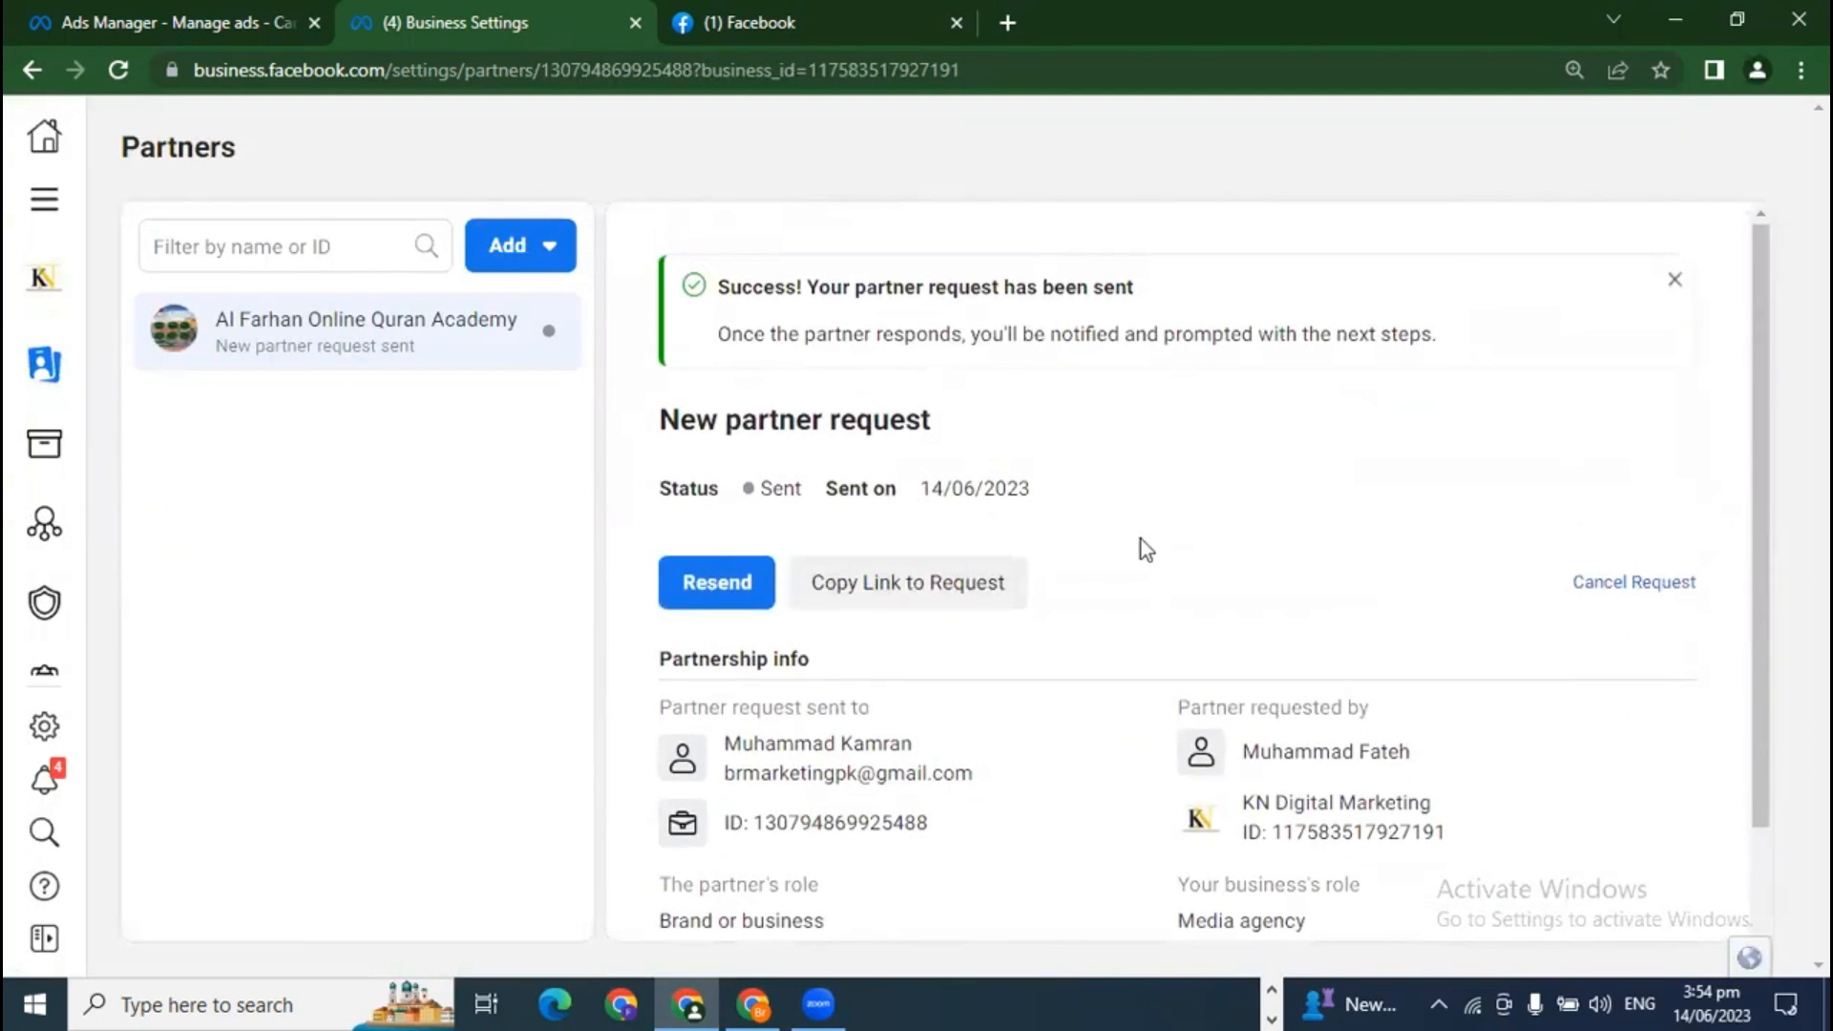
{"action": "left_click", "coordinate": [756, 1002]}
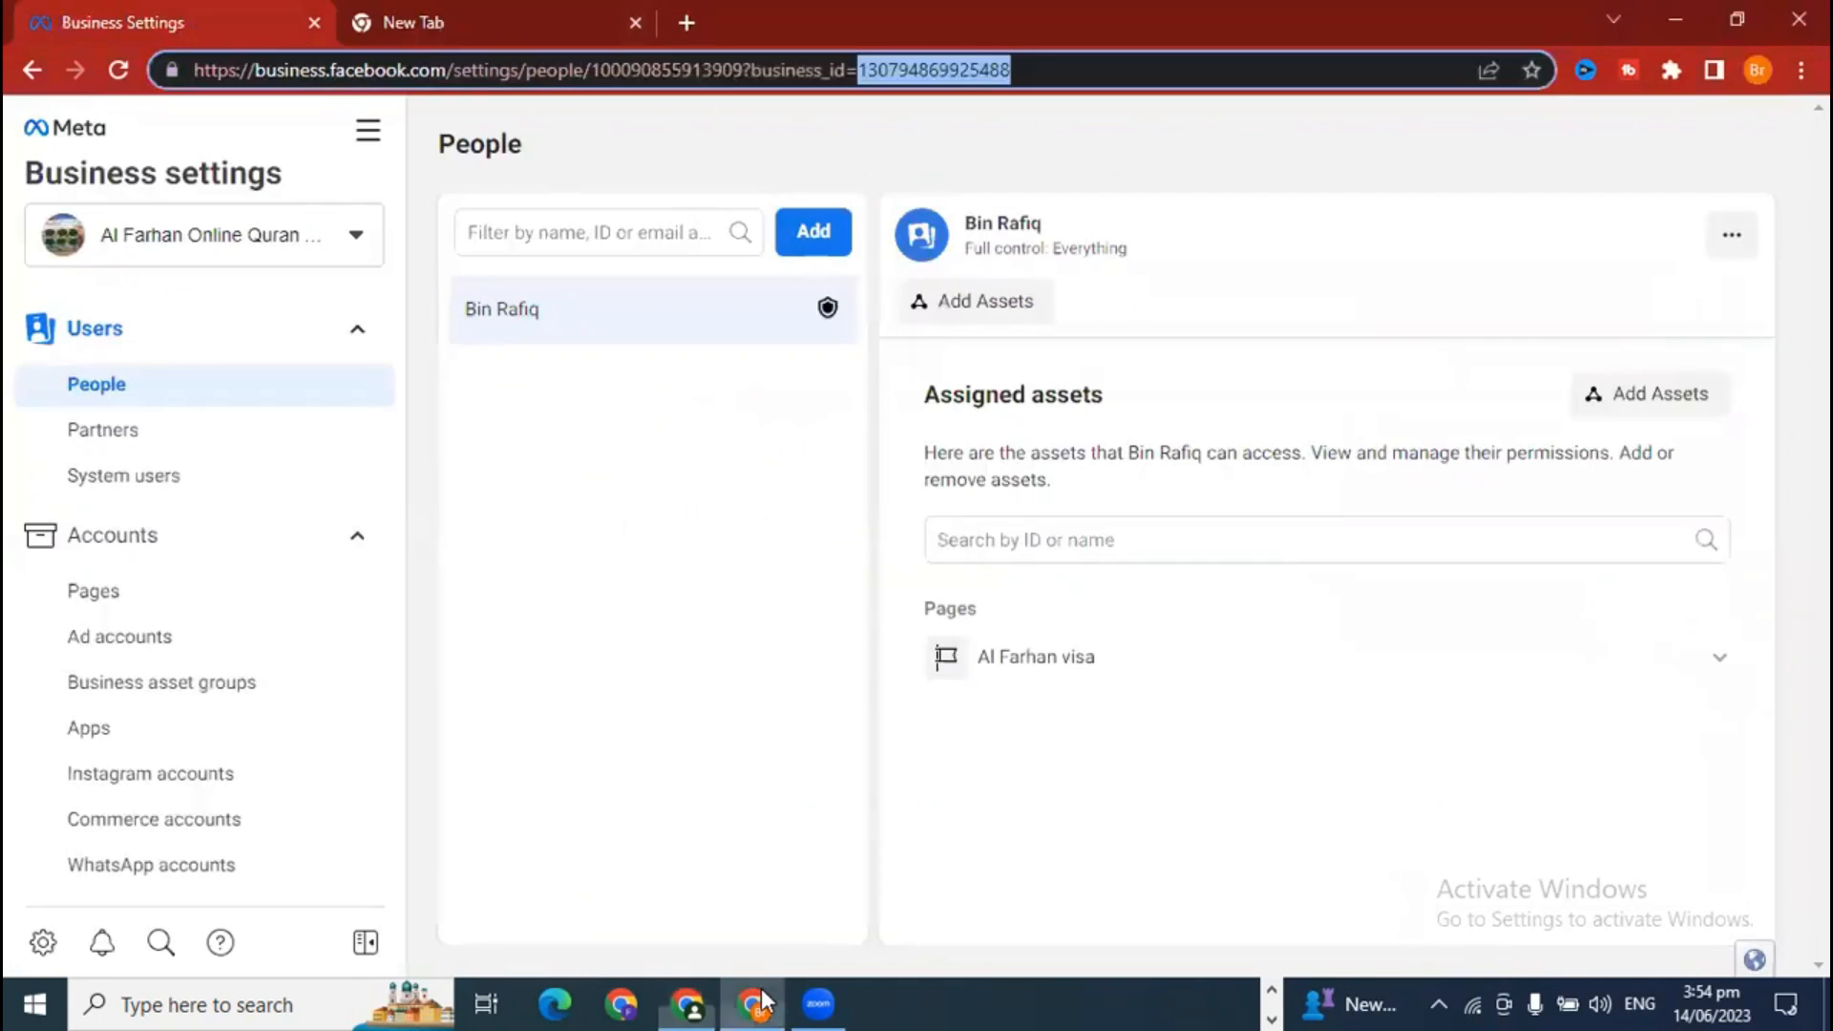
{"action": "left_click", "coordinate": [864, 661]}
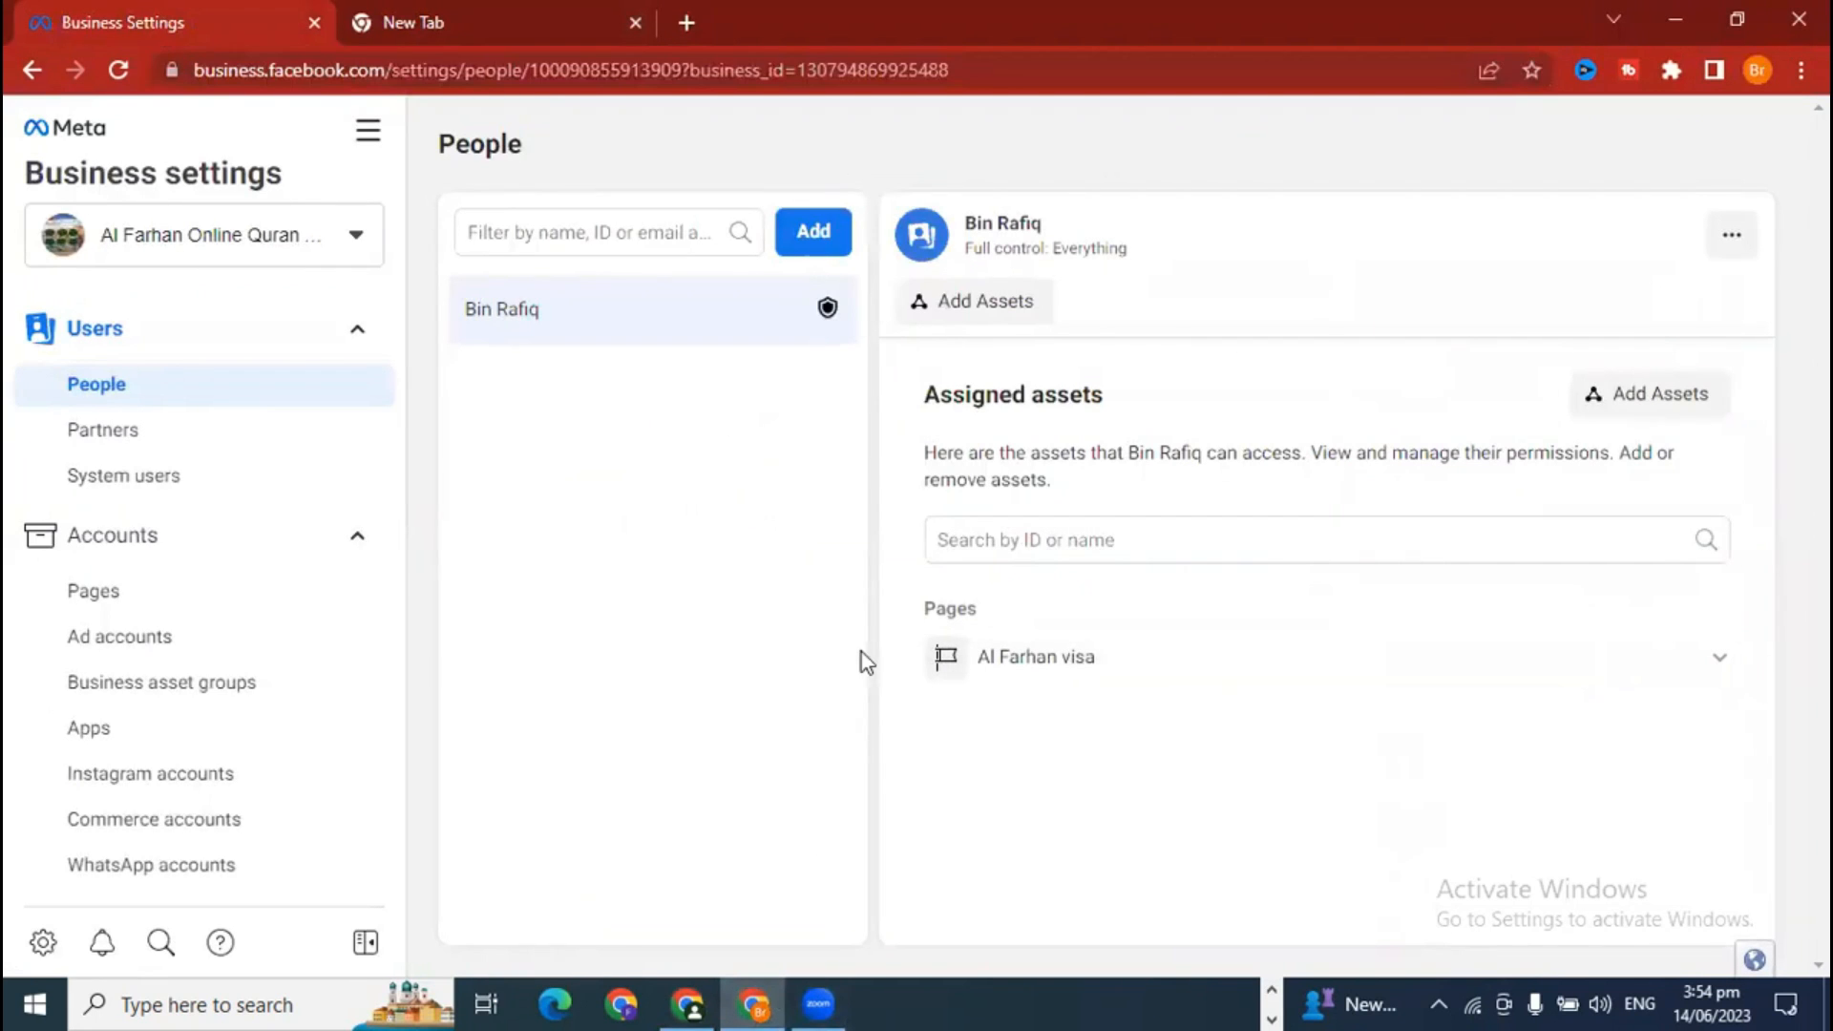
{"action": "left_click", "coordinate": [118, 69]}
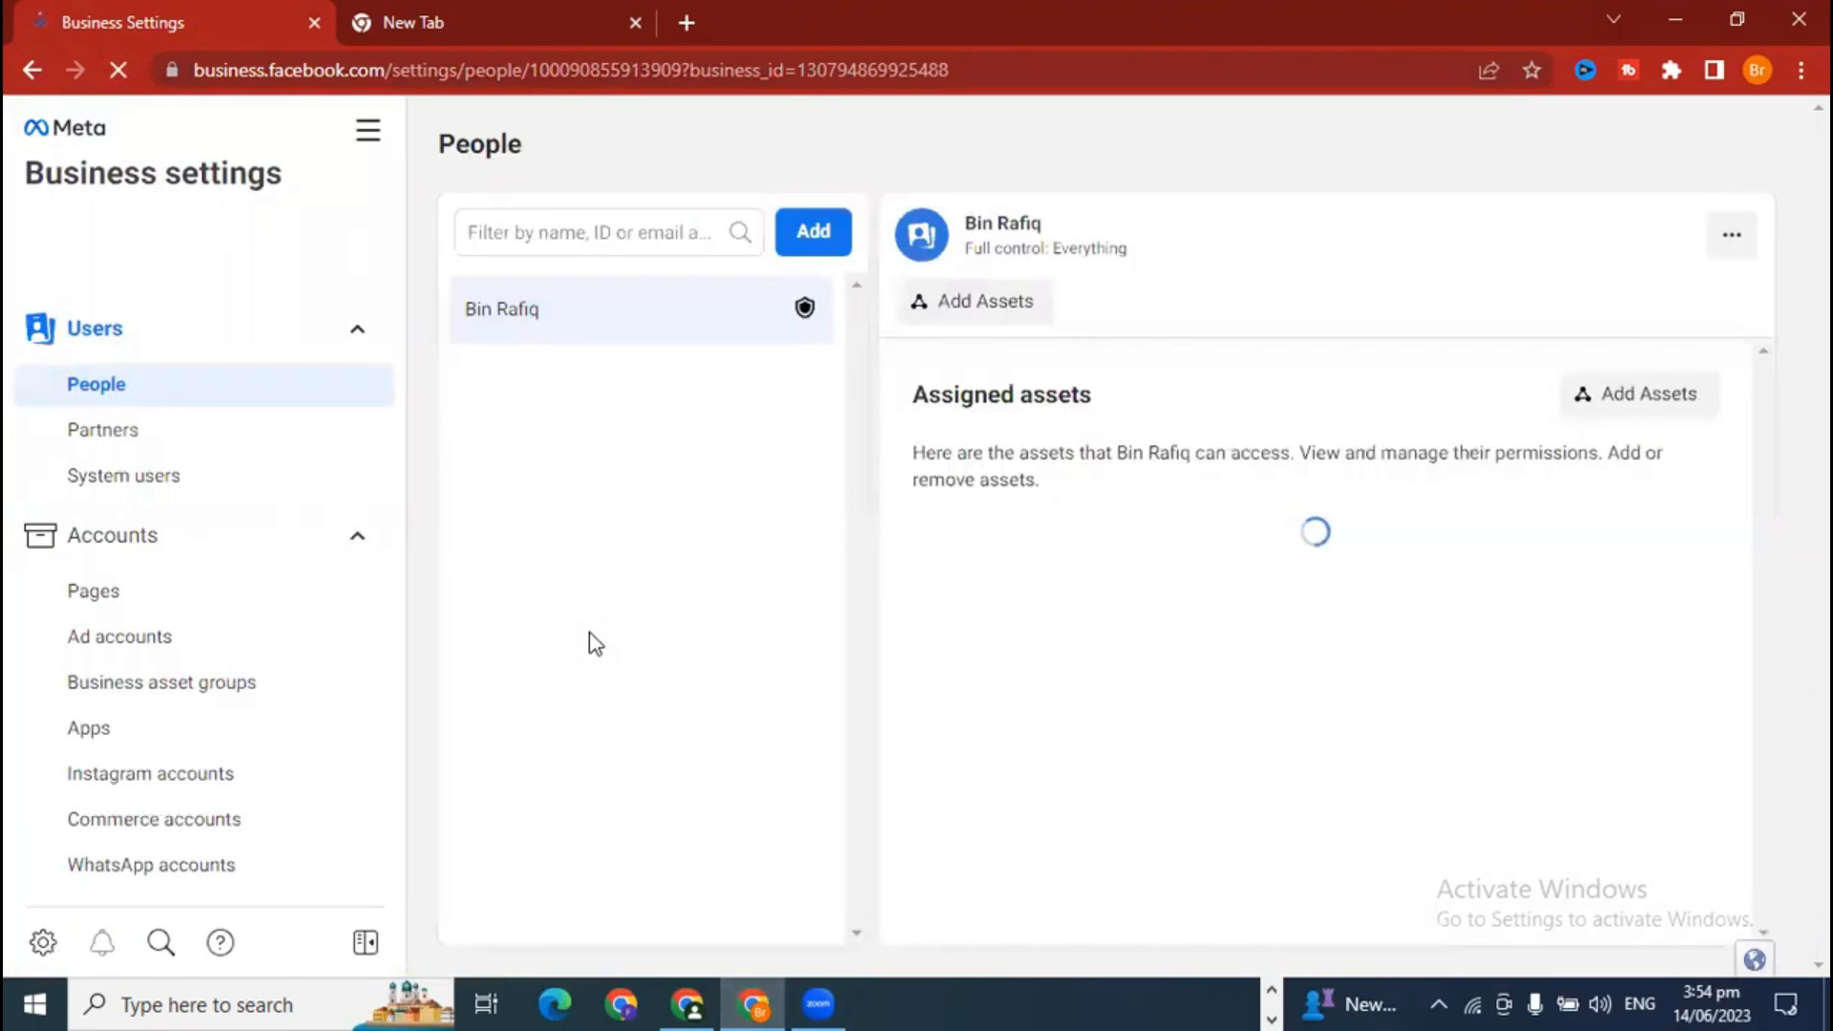
{"action": "scroll", "coordinate": [288, 729], "scroll_direction": "down", "scroll_amount": 5}
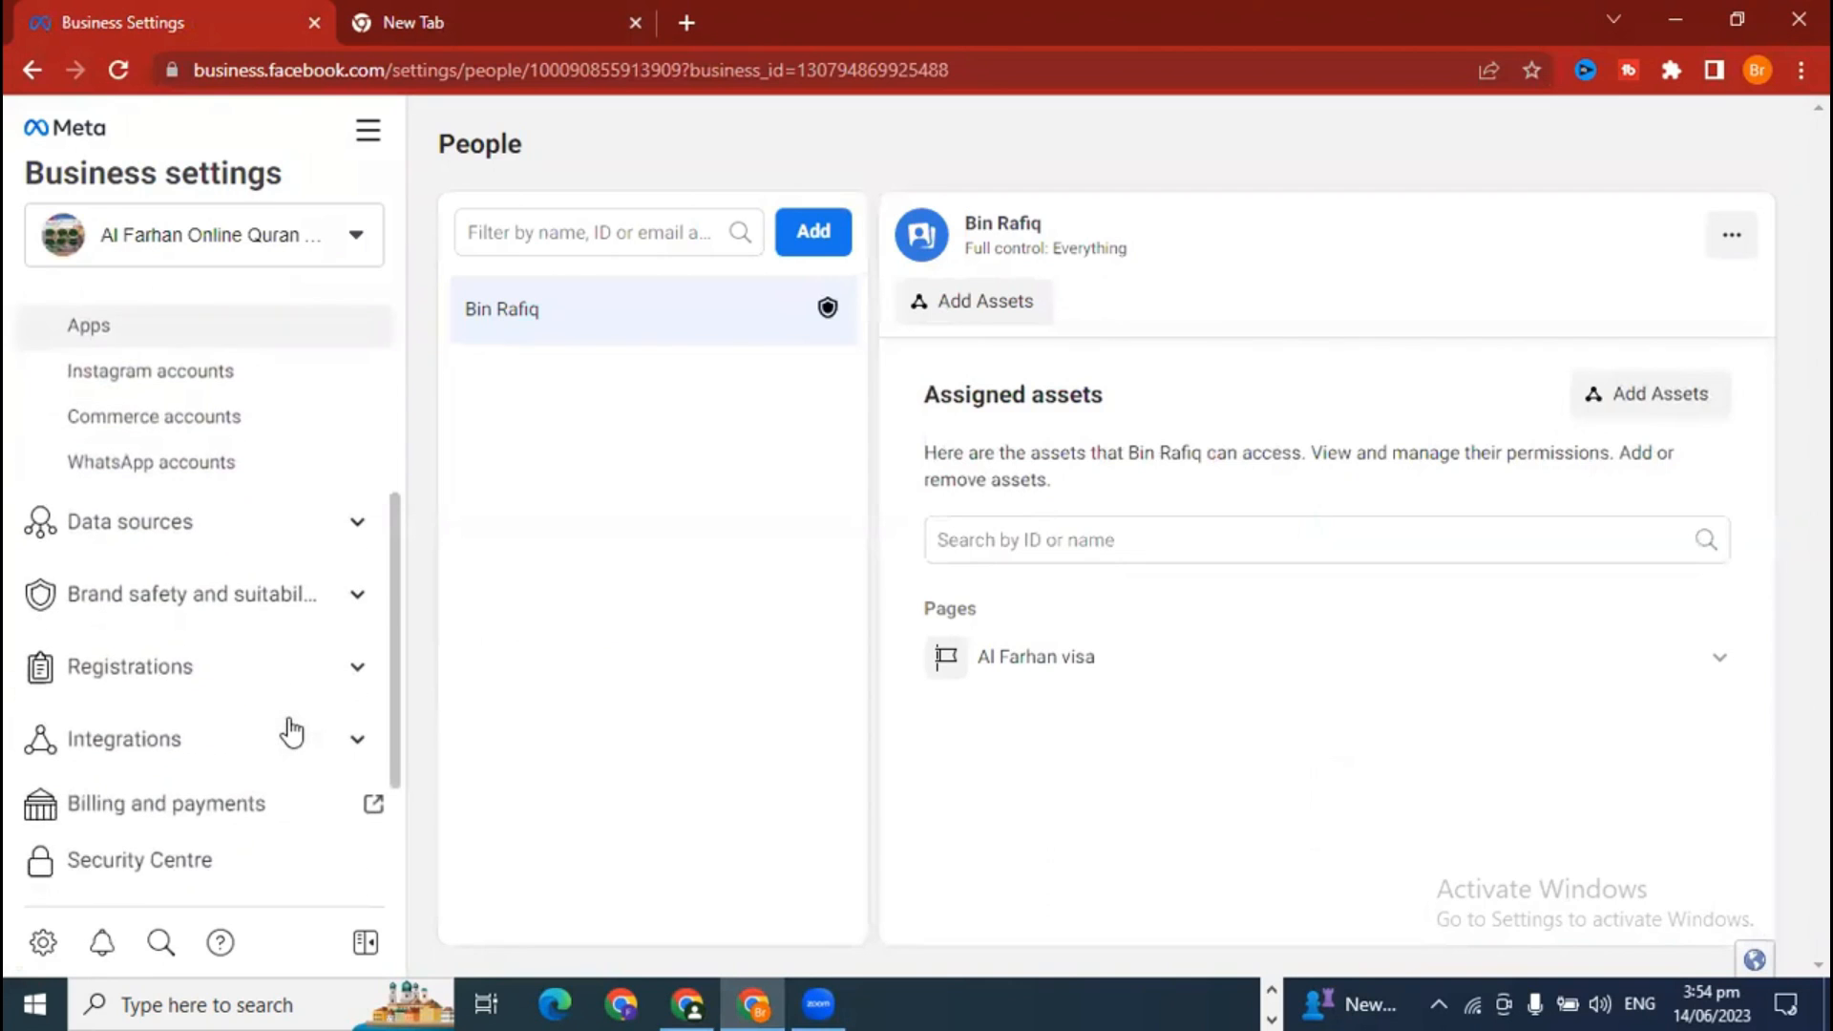
{"action": "scroll", "coordinate": [292, 731], "scroll_direction": "down", "scroll_amount": 1}
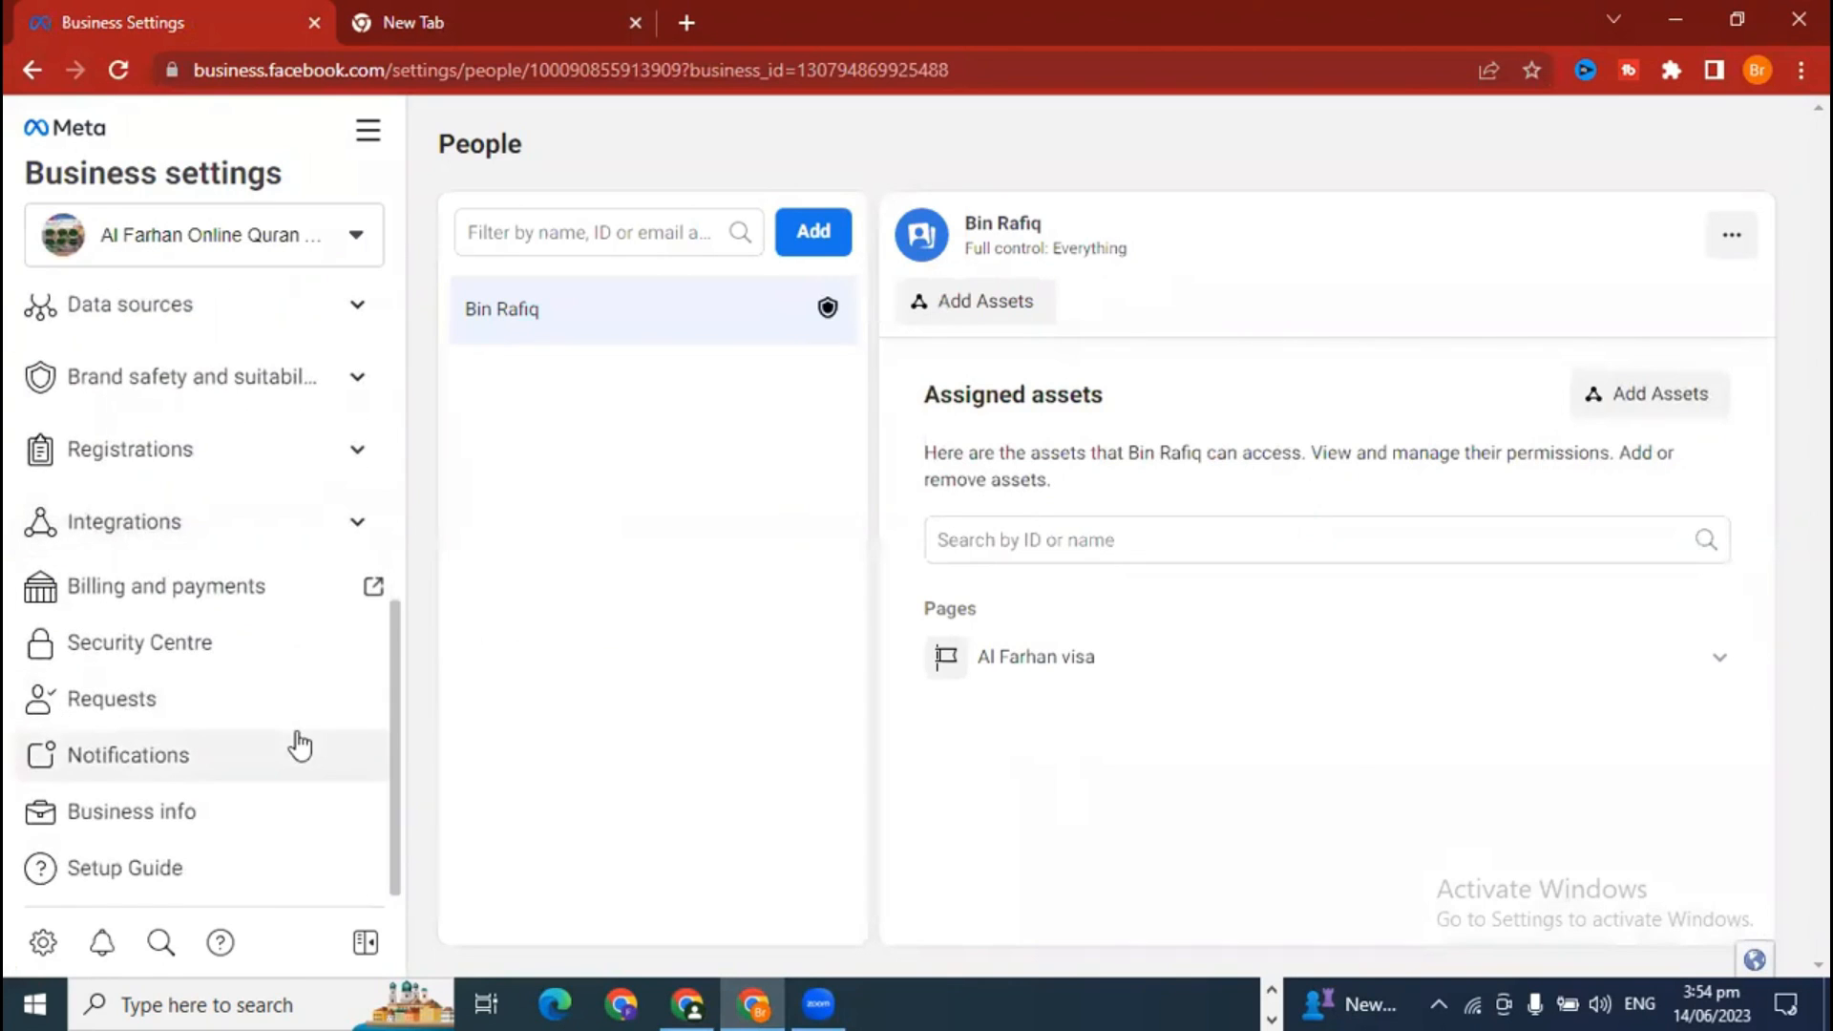
{"action": "left_click", "coordinate": [139, 721]}
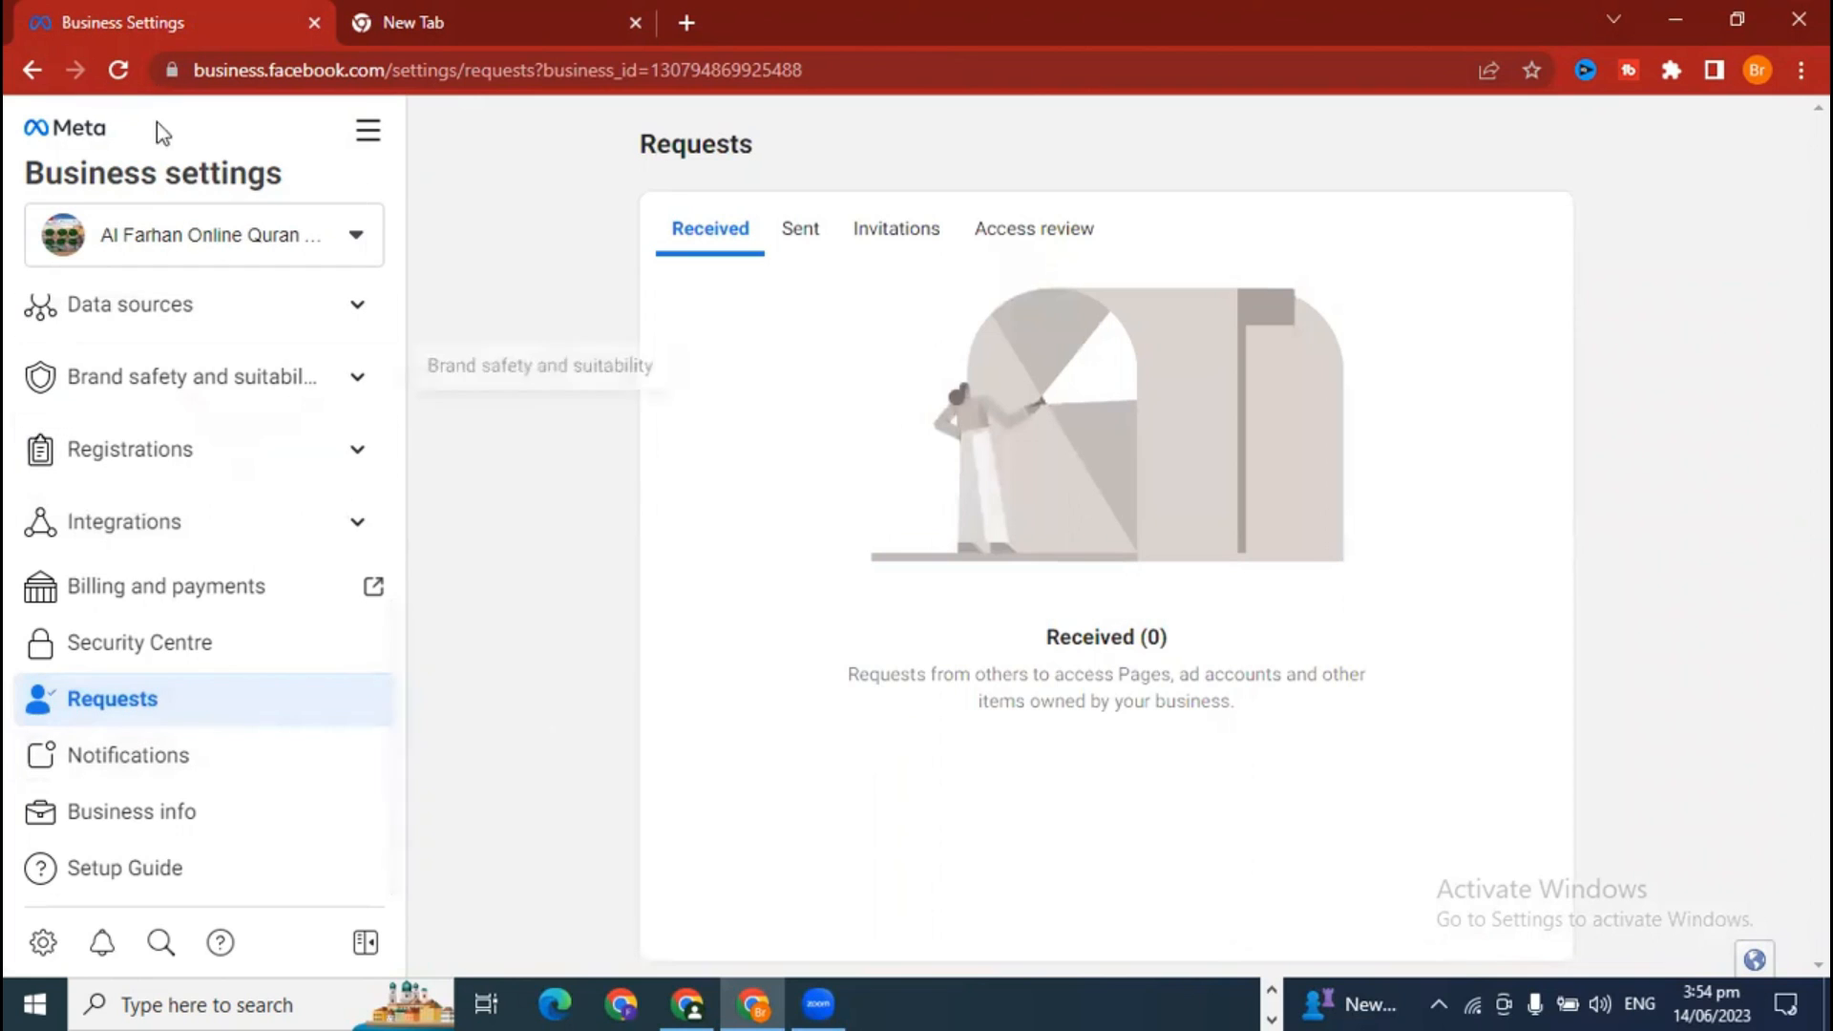
{"action": "left_click", "coordinate": [118, 70]}
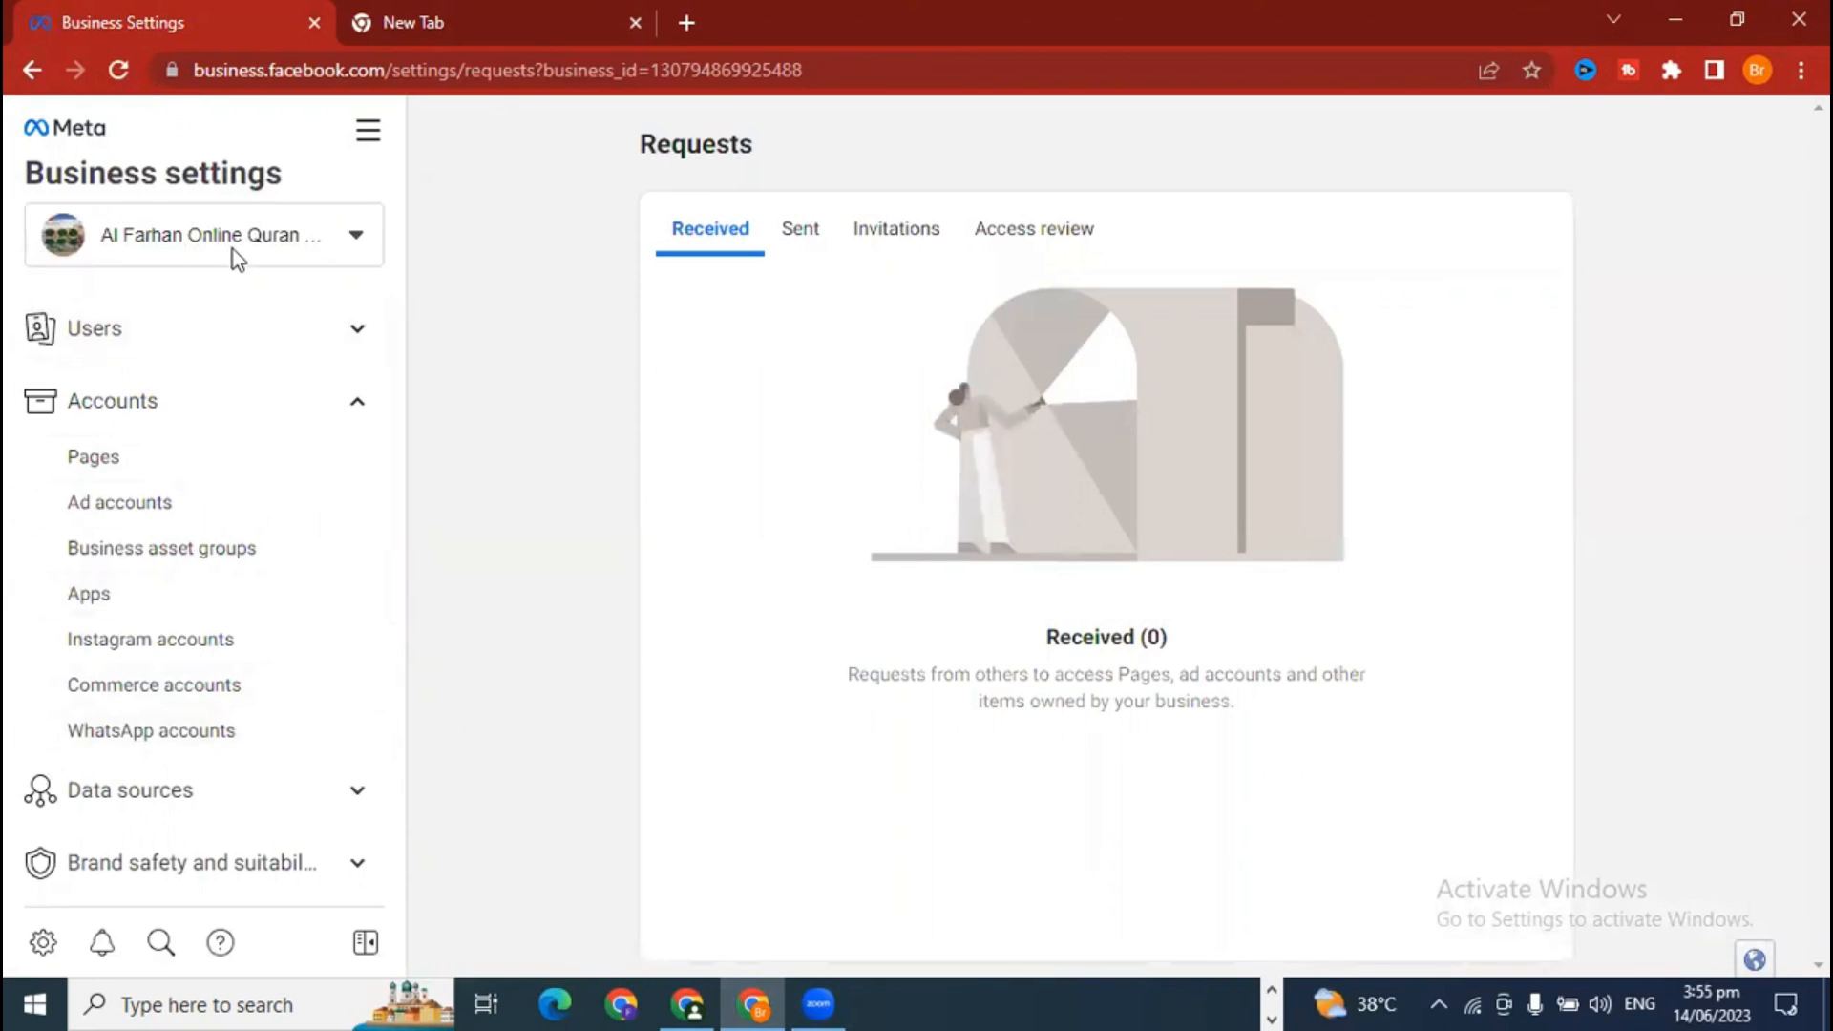
{"action": "scroll", "coordinate": [262, 806], "scroll_direction": "down", "scroll_amount": 5}
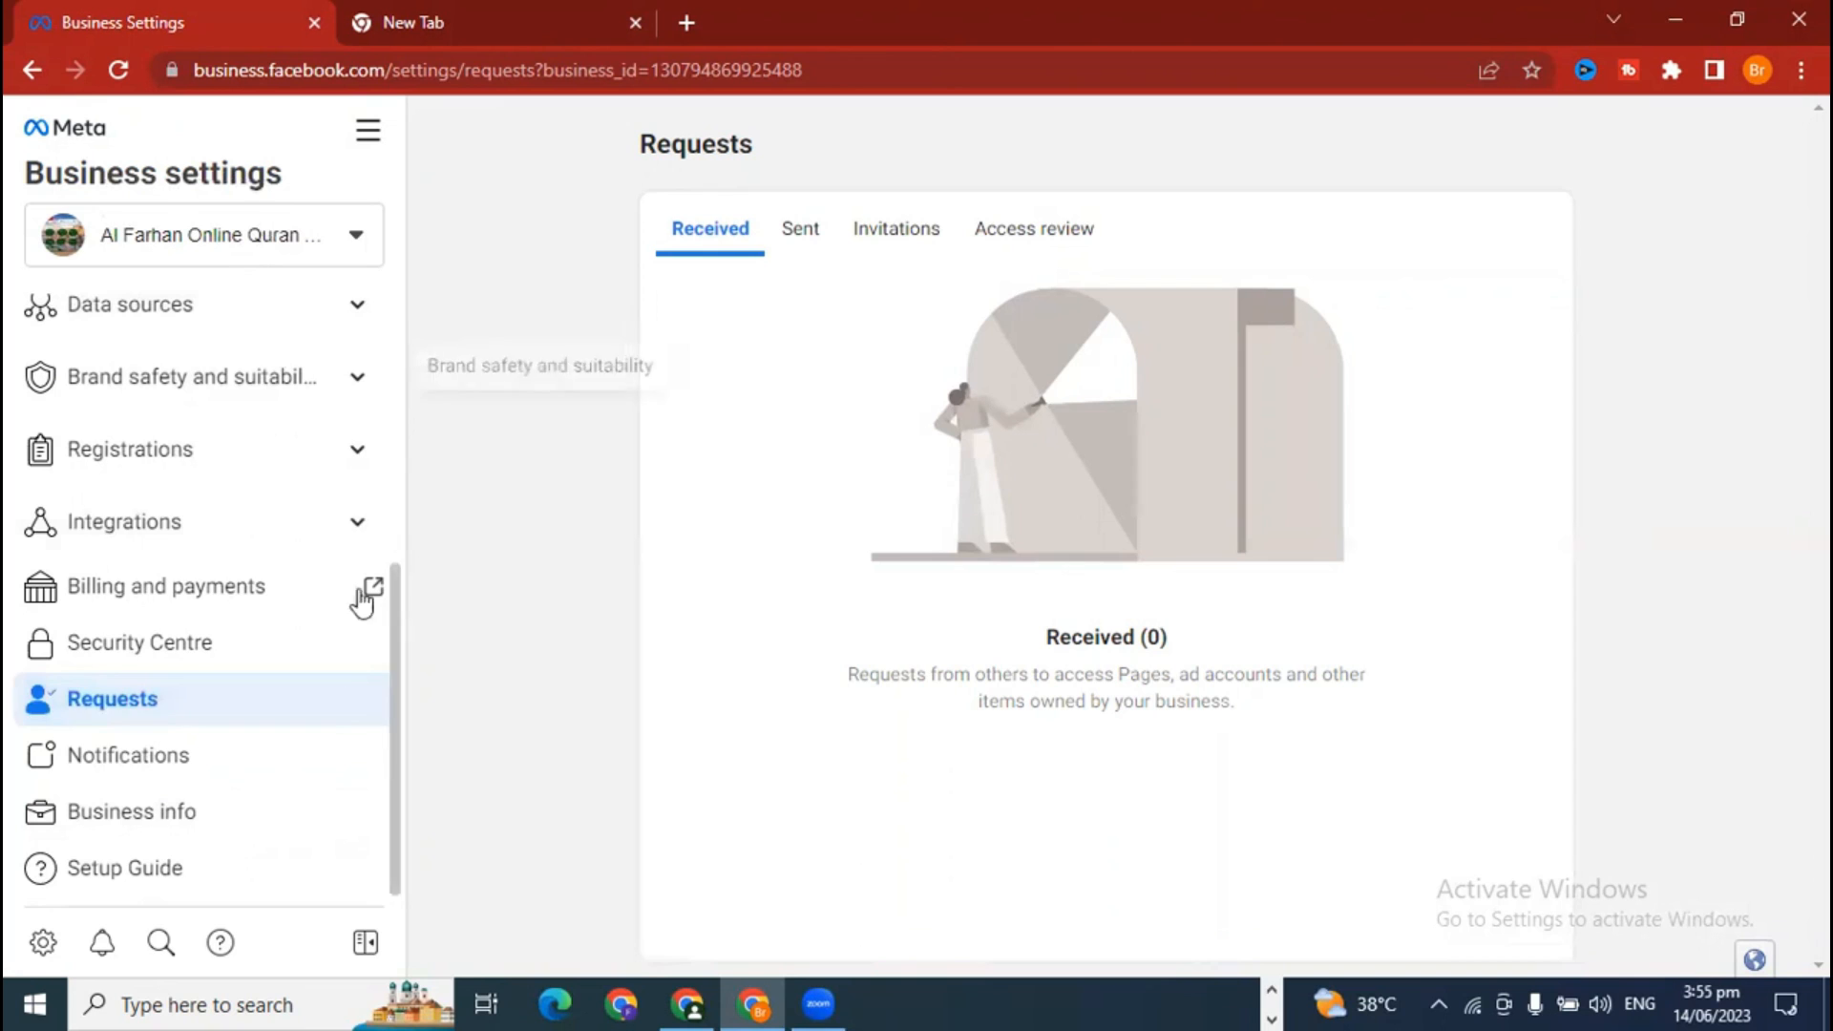
{"action": "left_click", "coordinate": [807, 243]}
{"action": "left_click", "coordinate": [718, 241]}
{"action": "left_click", "coordinate": [1053, 237]}
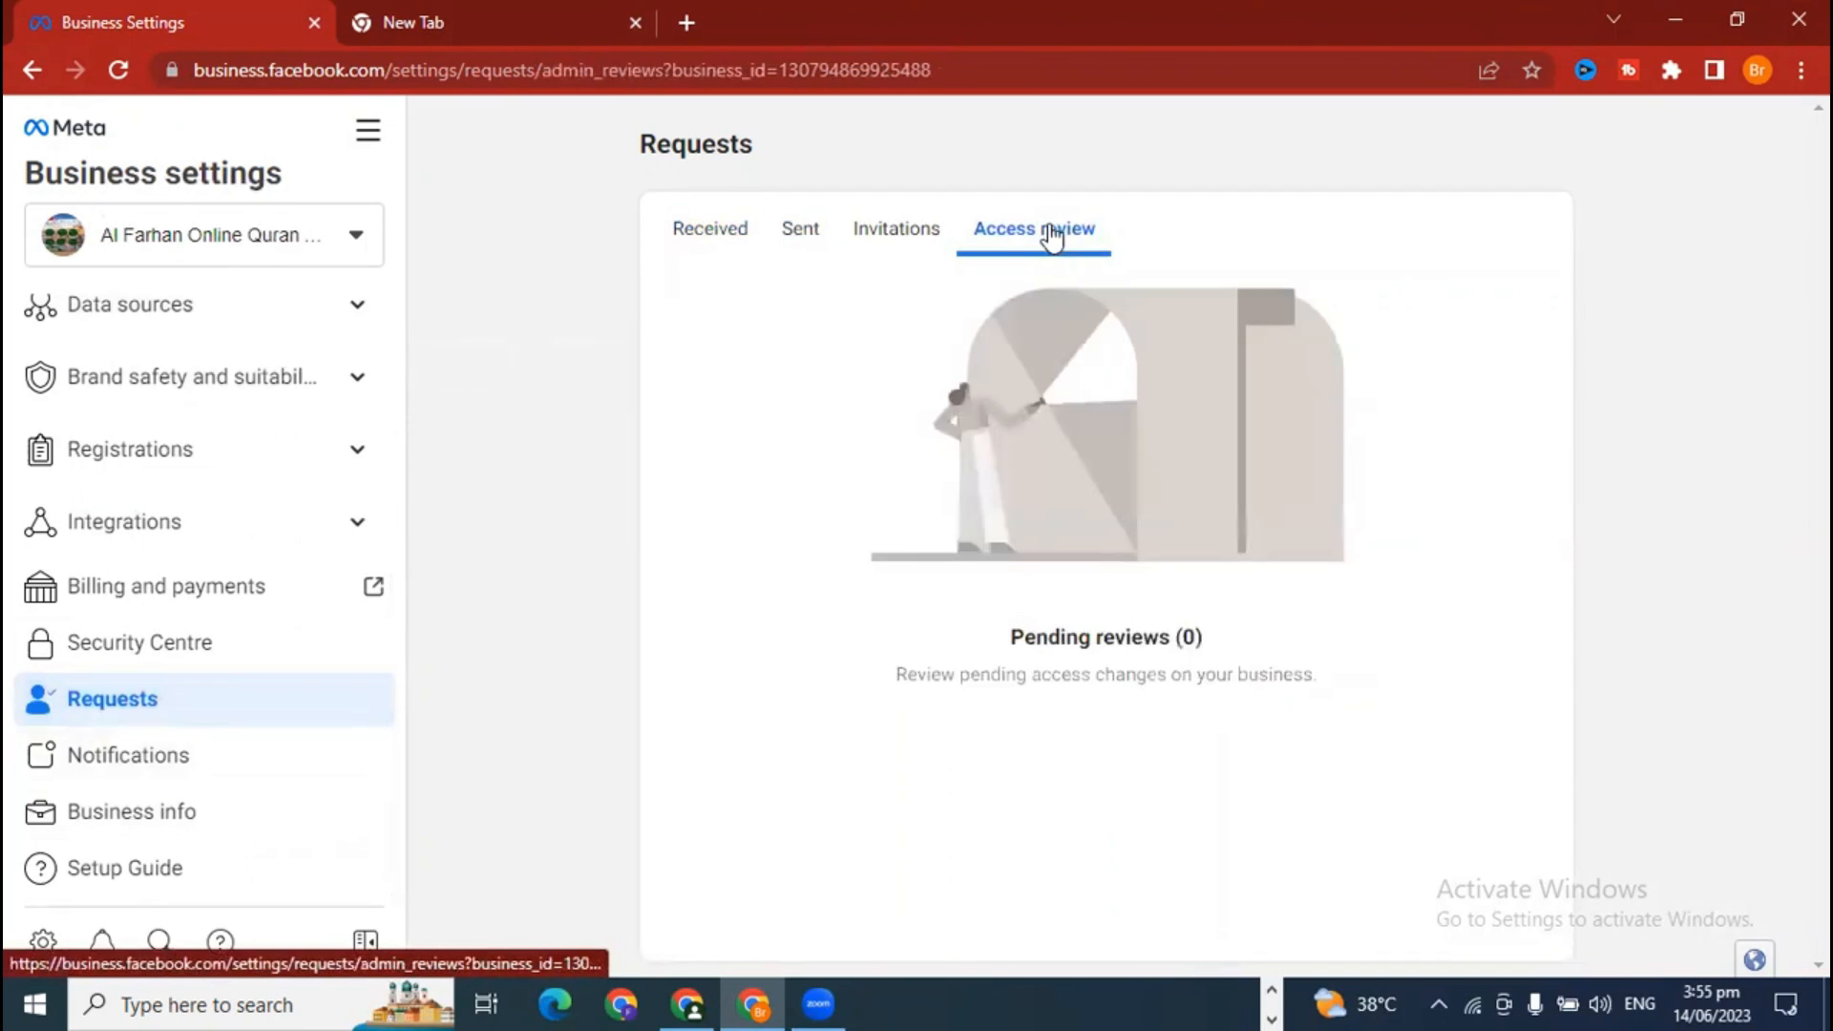
{"action": "left_click", "coordinate": [725, 233]}
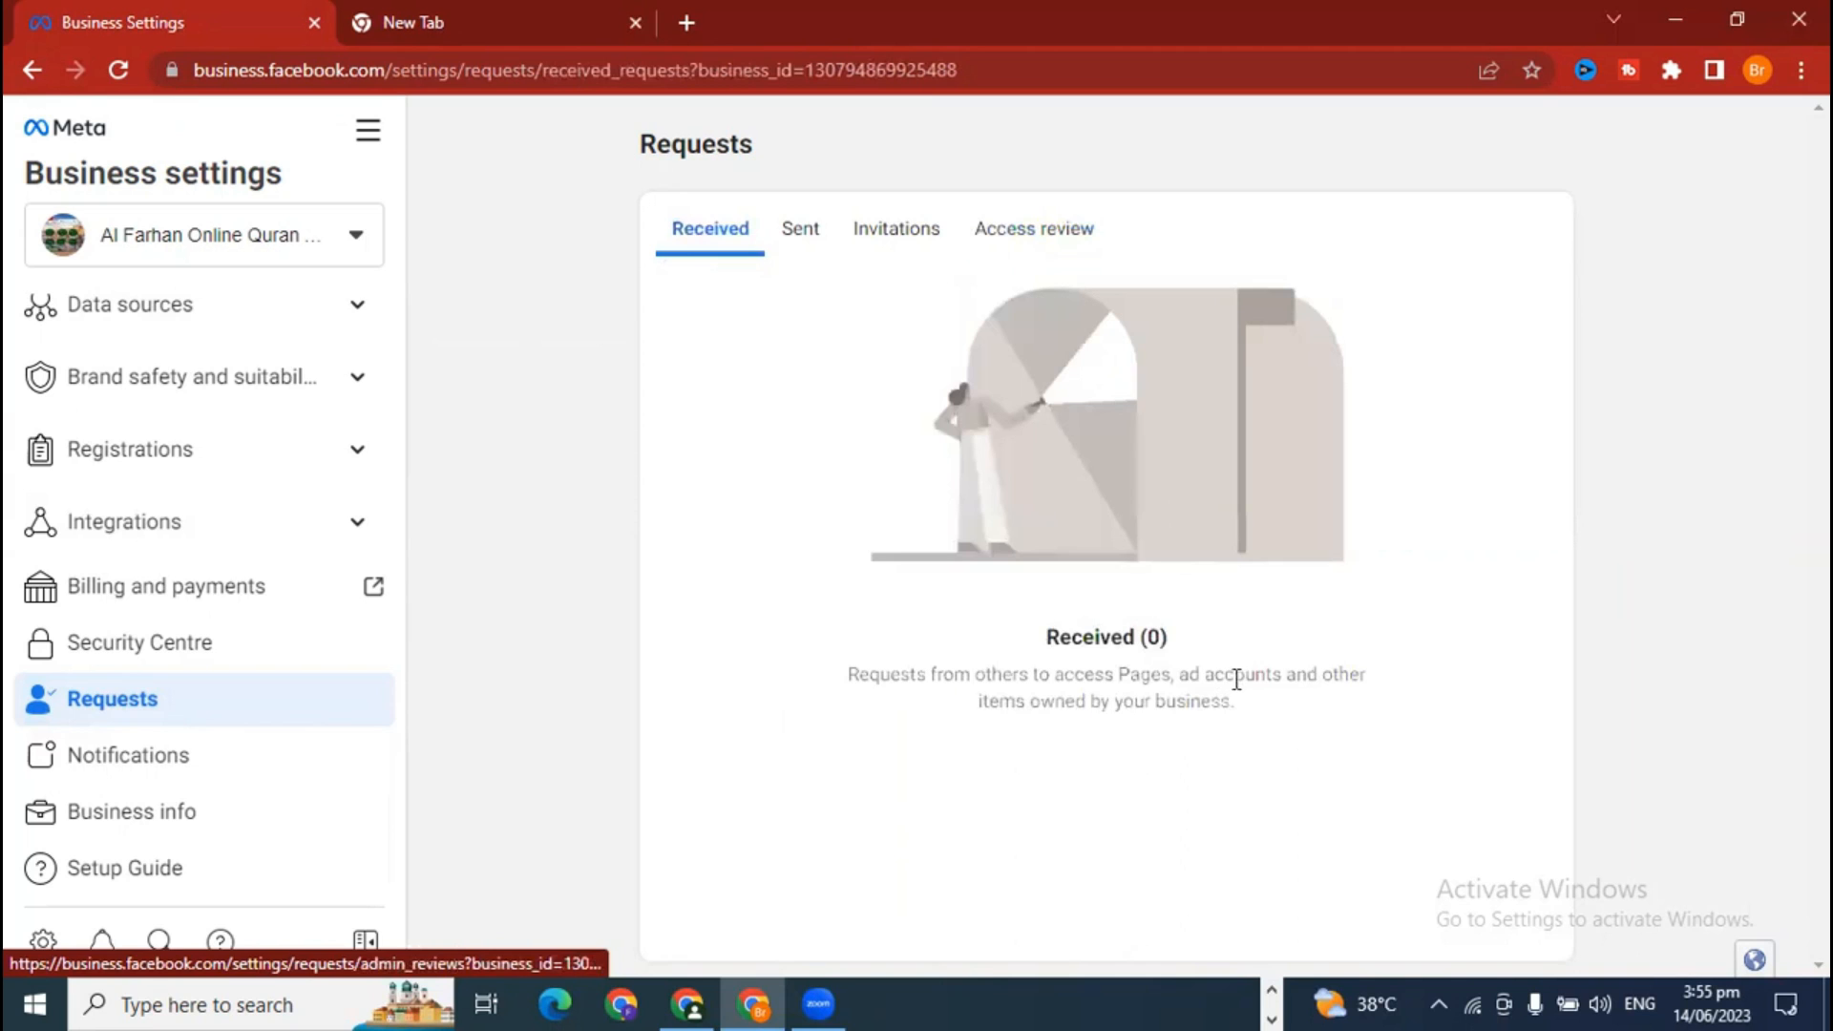
{"action": "left_click", "coordinate": [688, 1003]}
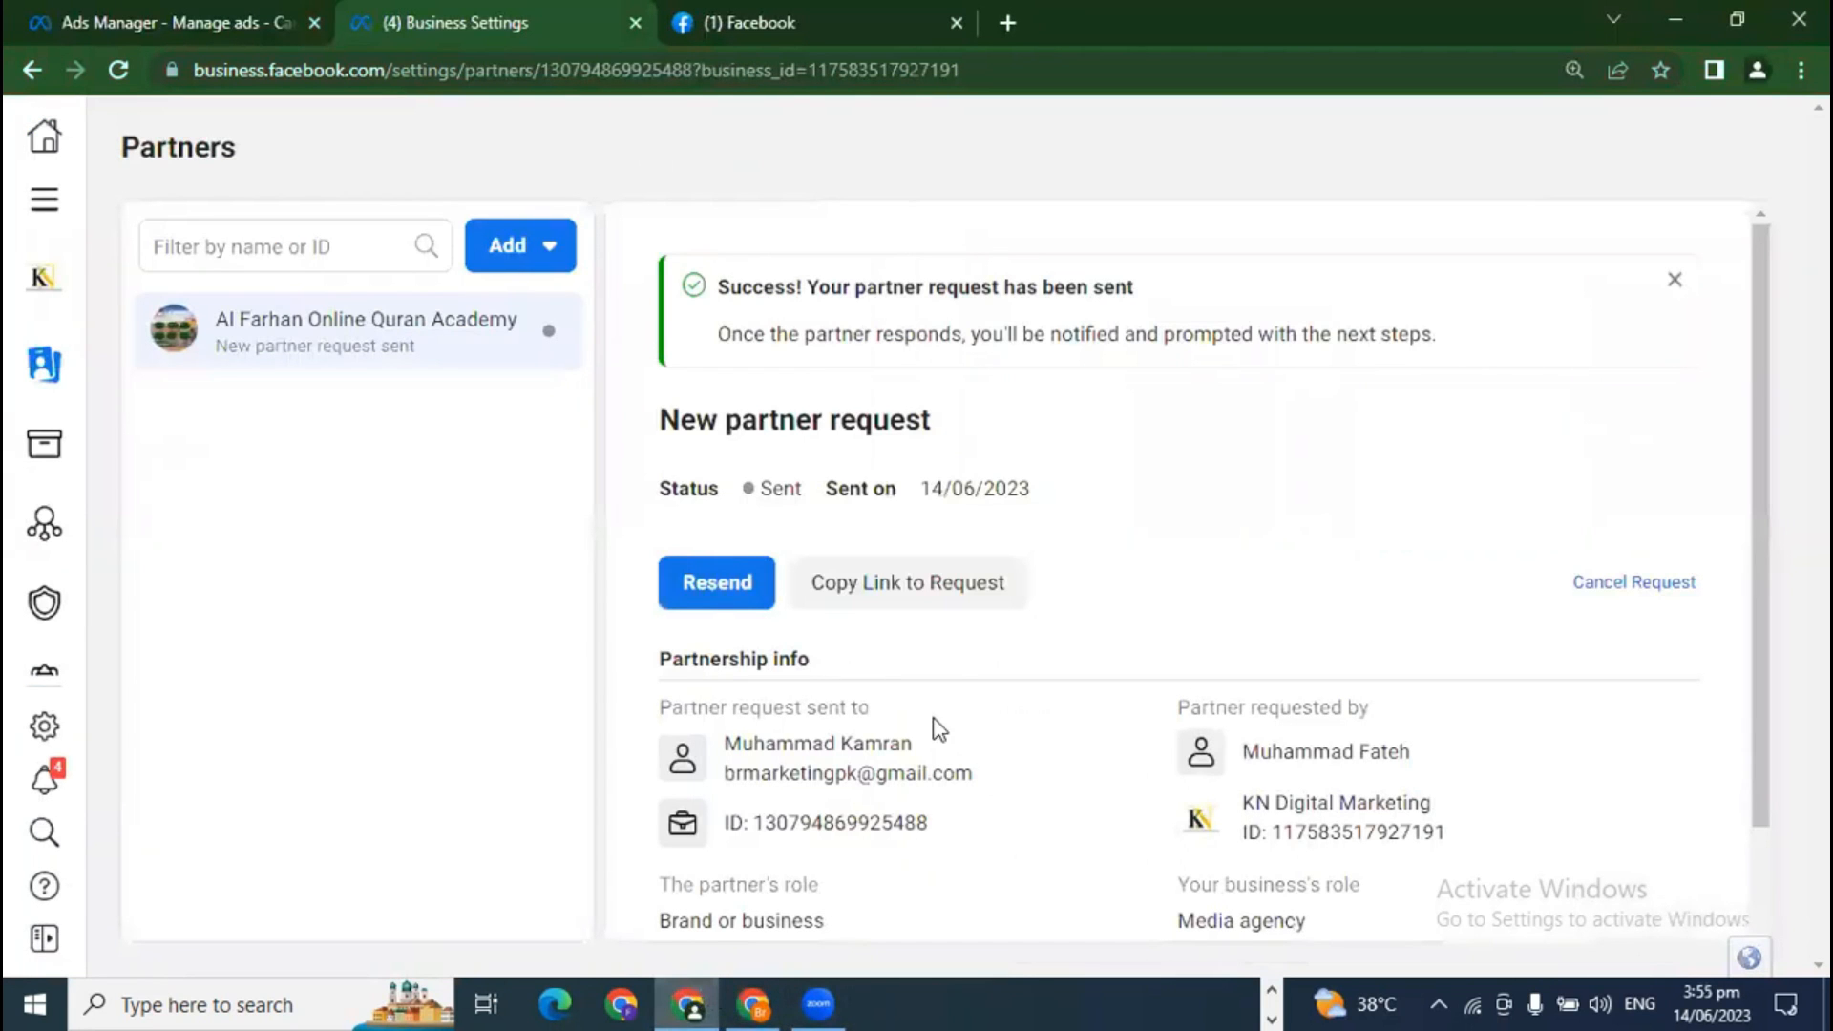
Step: Cancel the sent Al Farhan Online Quran Academy partner request and confirm the cancellation
{"action": "left_click", "coordinate": [1623, 584]}
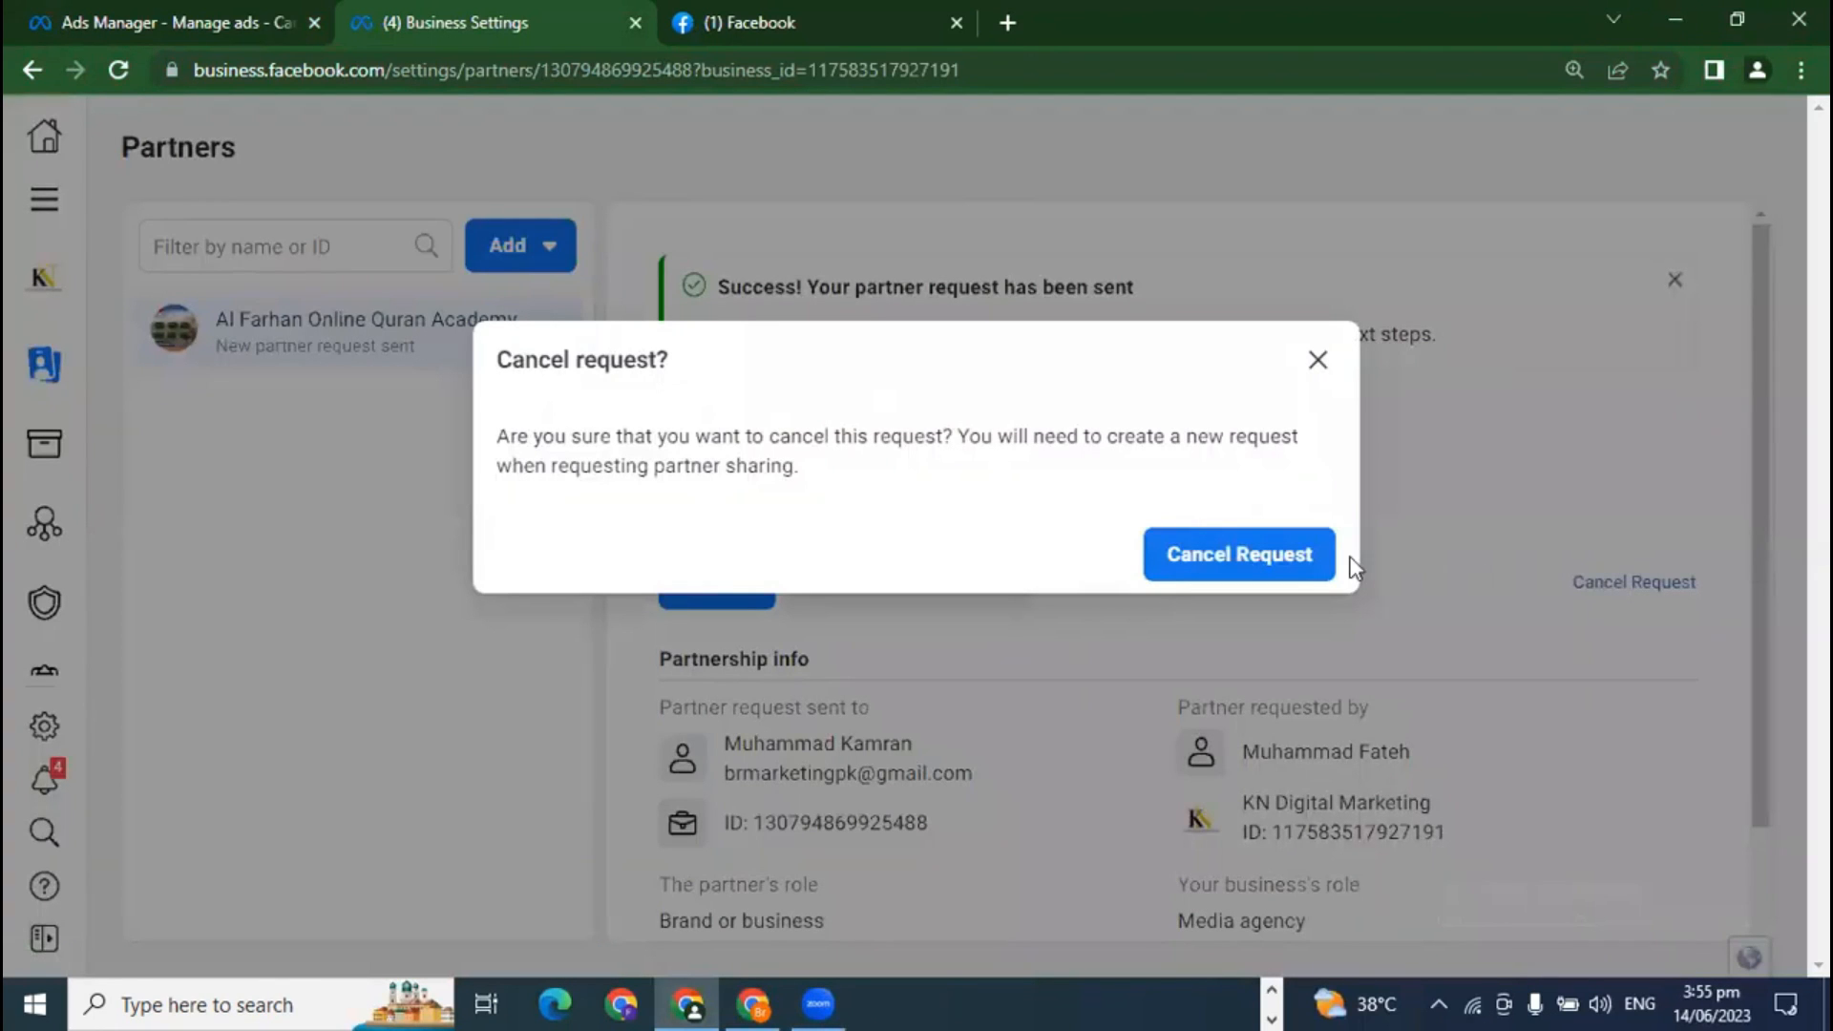
{"action": "left_click", "coordinate": [1318, 557]}
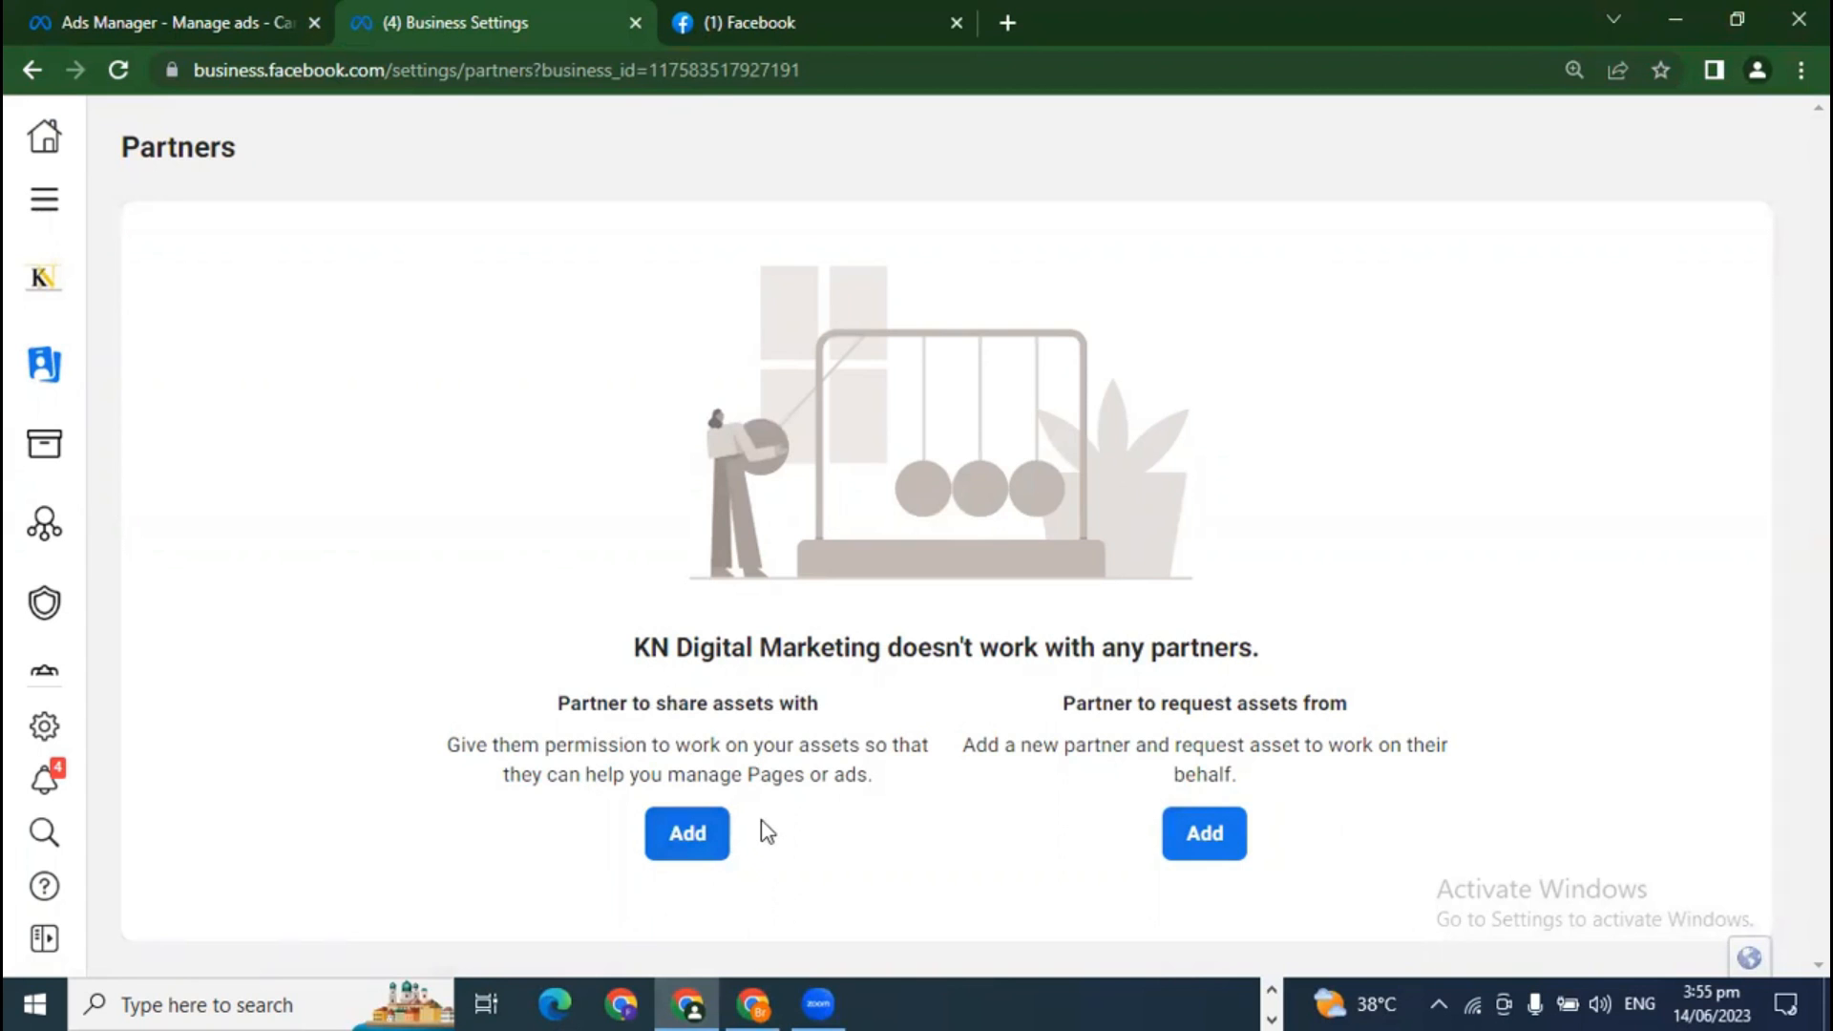
Step: Add a partner to share assets with by pasting the partner's business ID
{"action": "left_click", "coordinate": [711, 833]}
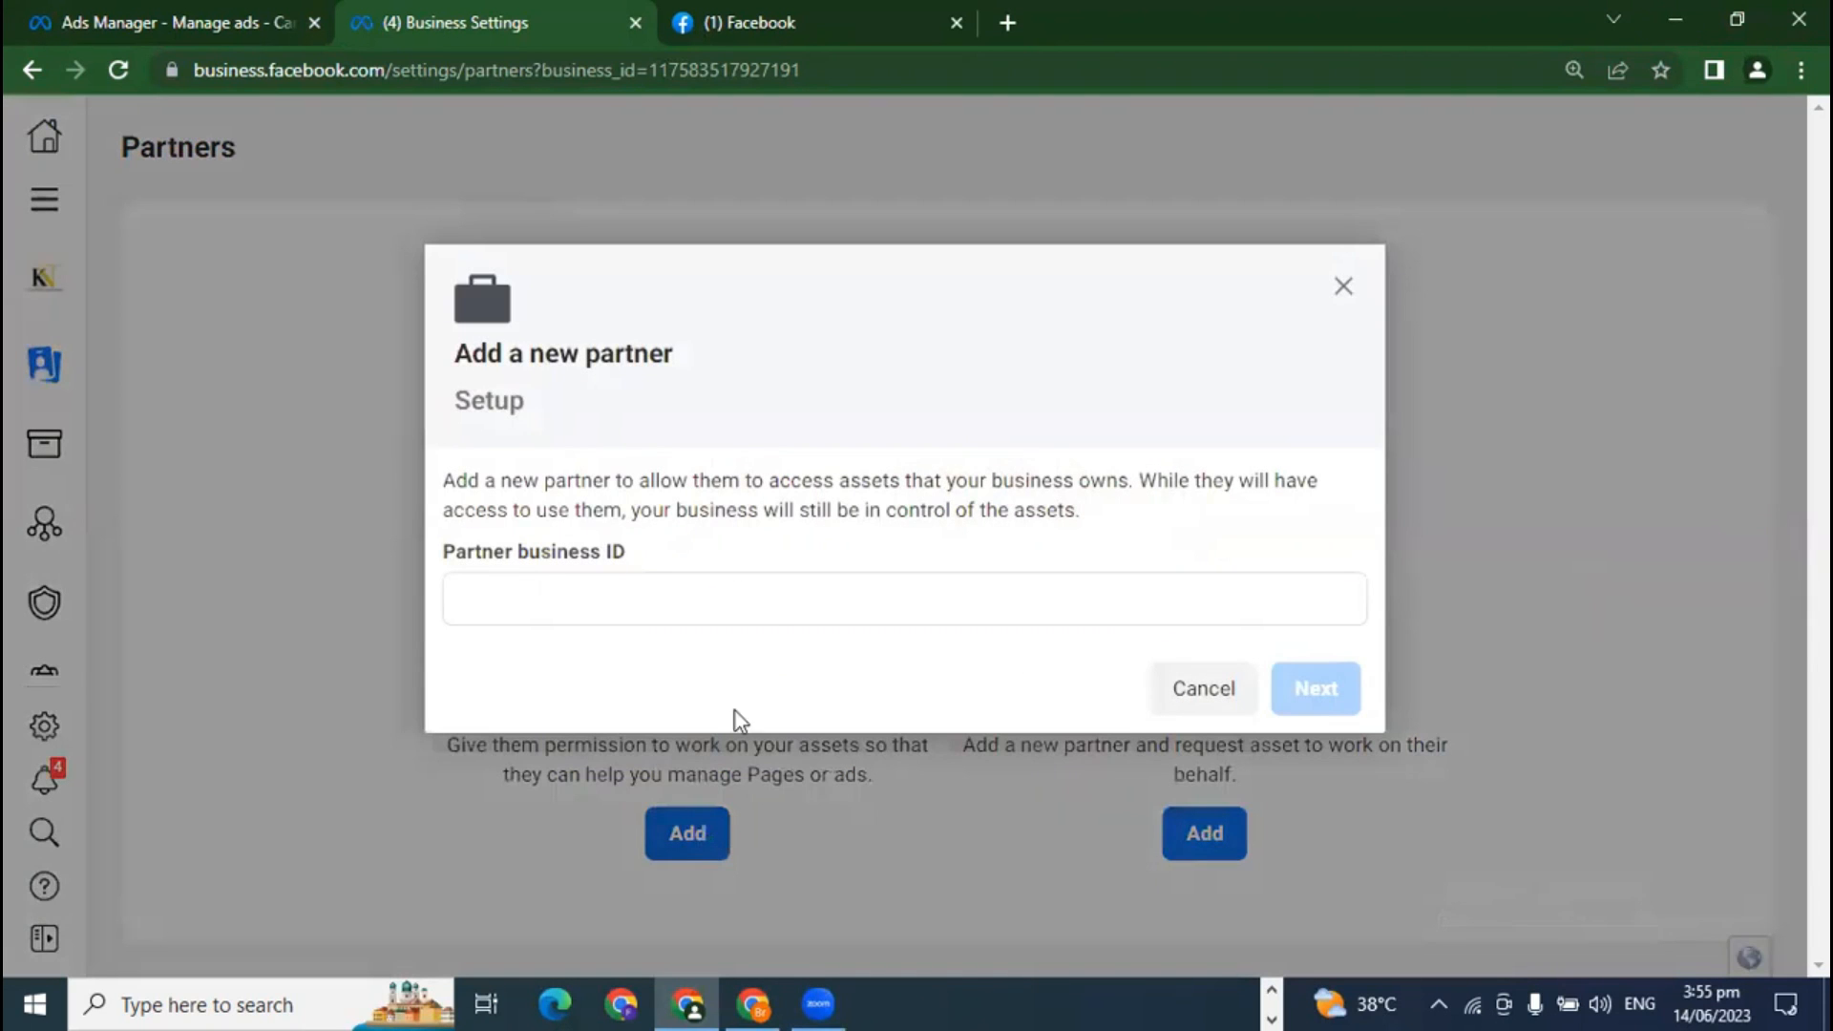
{"action": "left_click", "coordinate": [642, 602]}
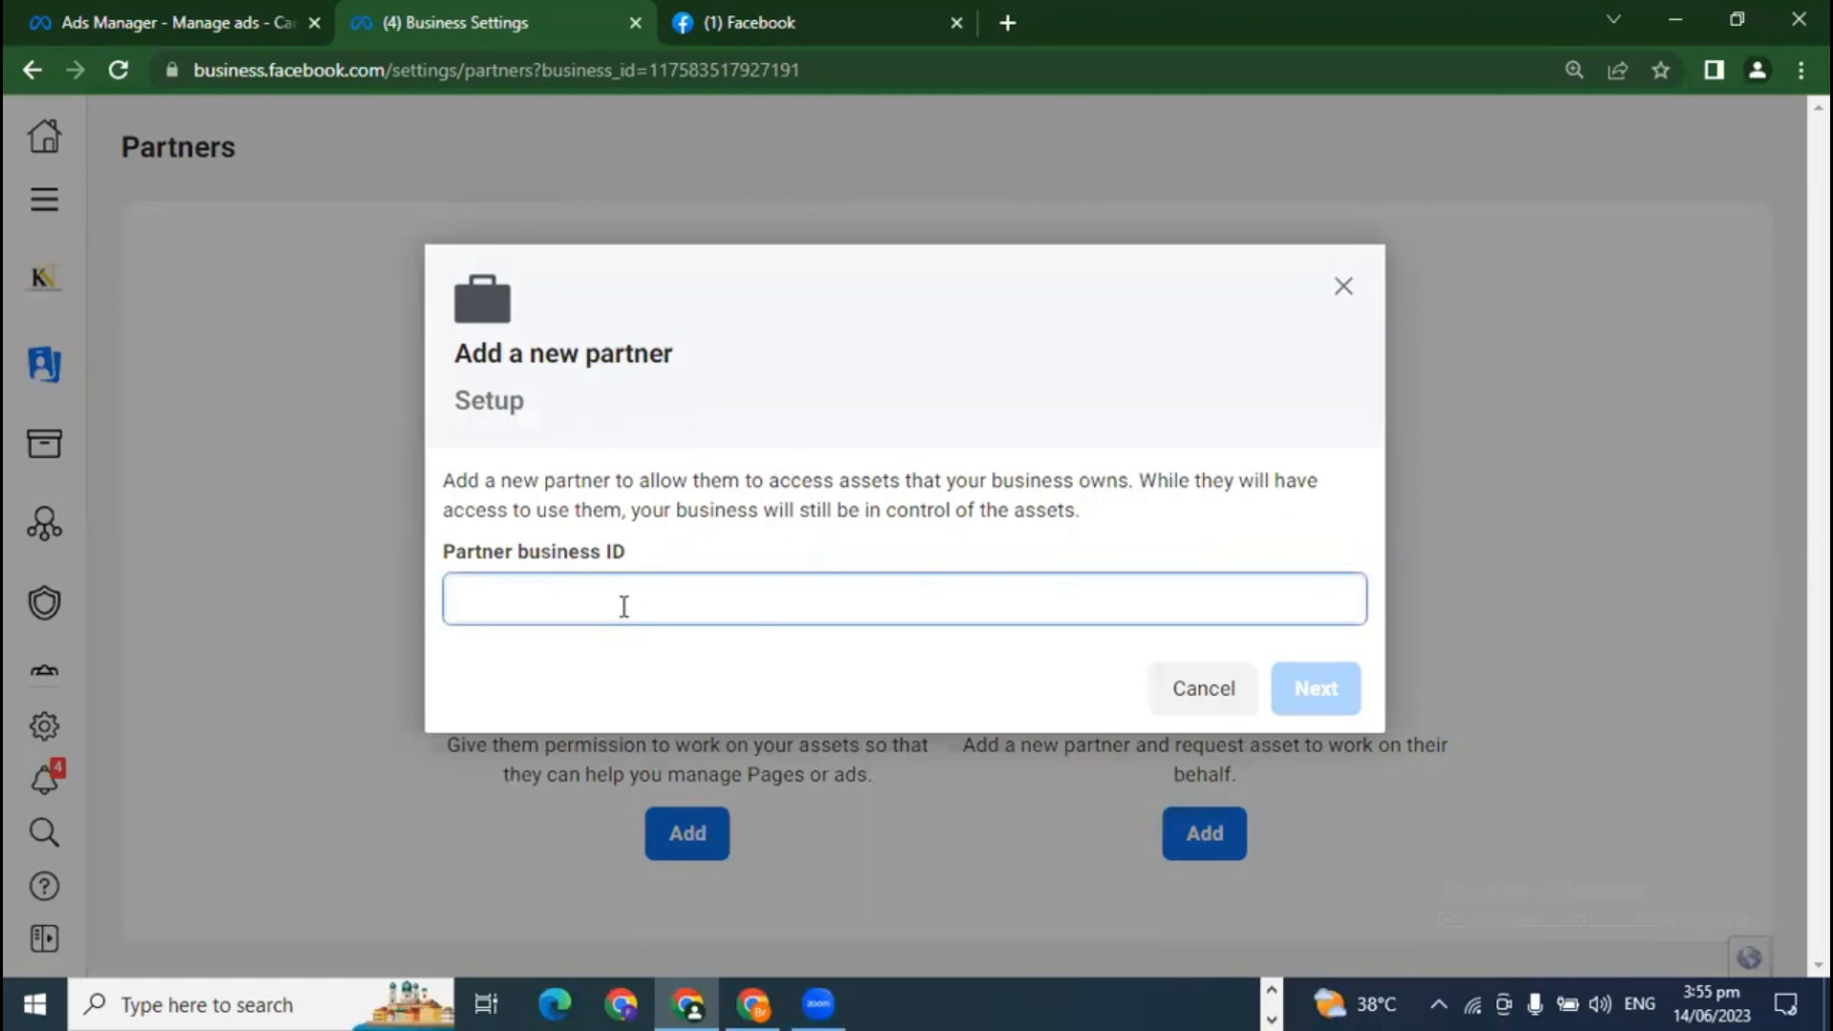
{"action": "key", "text": "ctrl+v"}
{"action": "left_click", "coordinate": [1313, 686]}
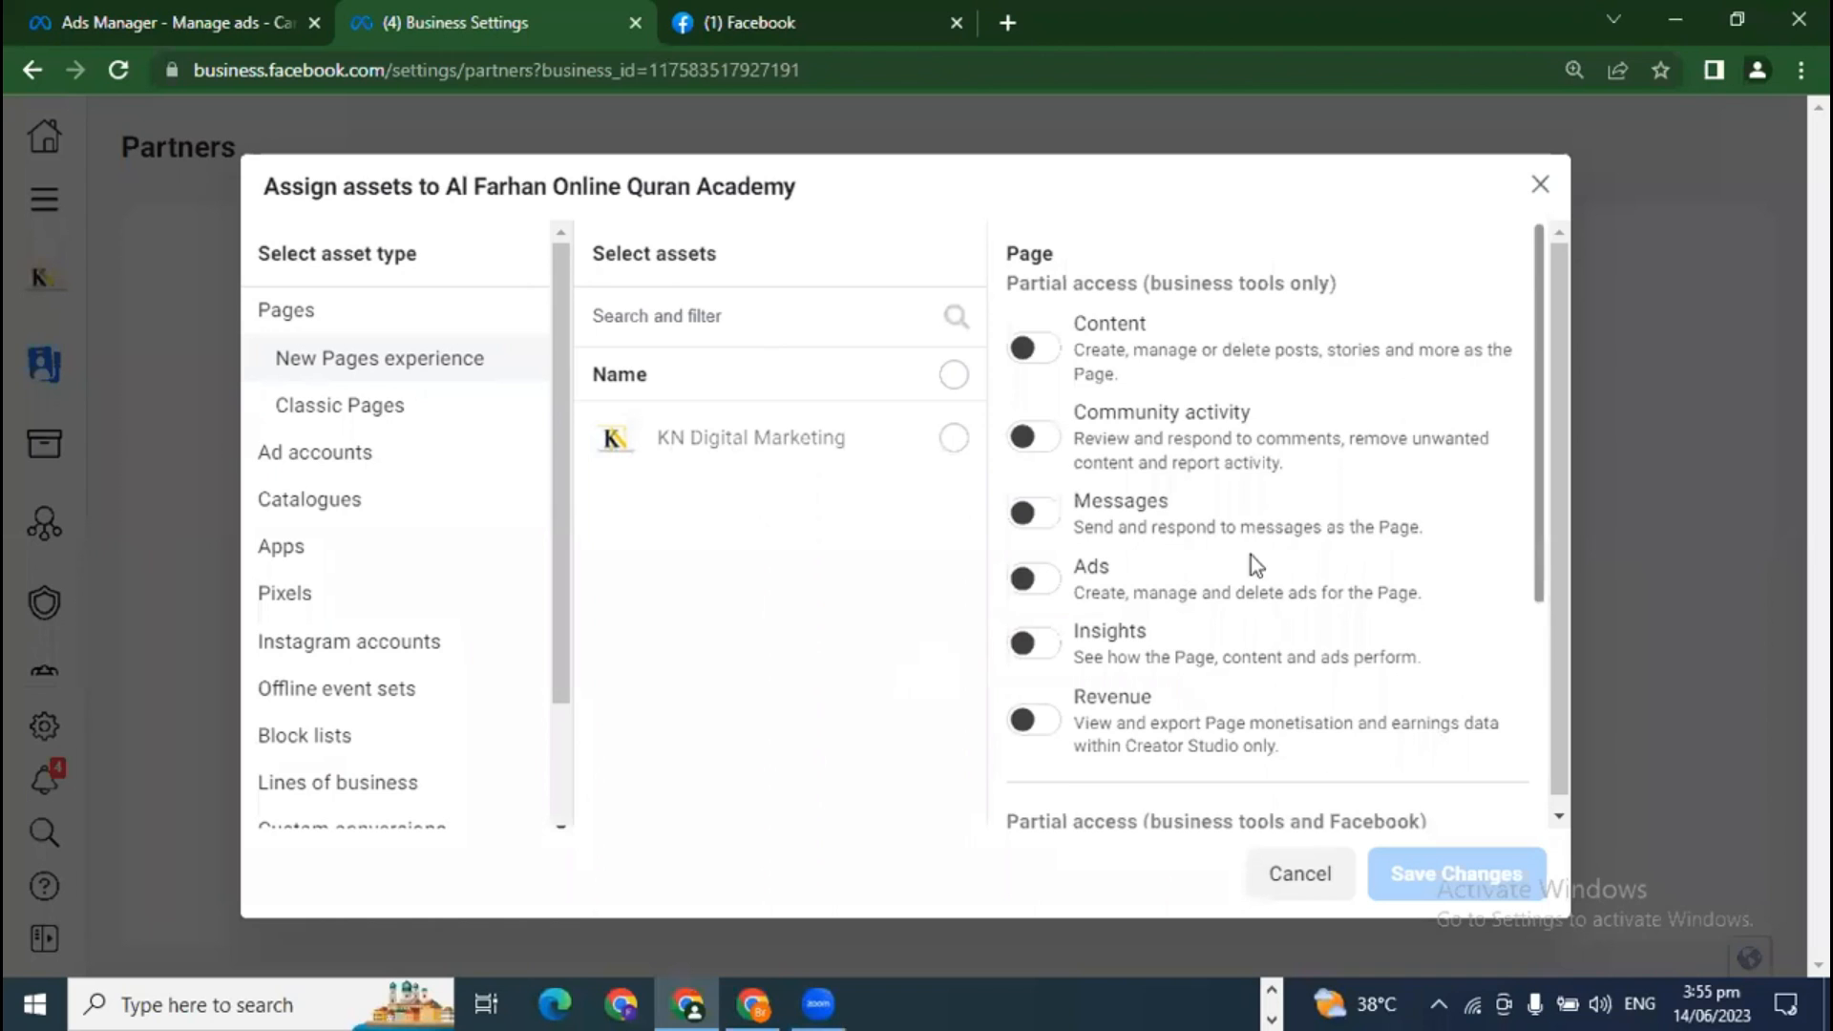
Step: Pick the KN Digital Marketing Page with full control left off, then view Classic Pages
{"action": "scroll", "coordinate": [1249, 561], "scroll_direction": "down", "scroll_amount": 4}
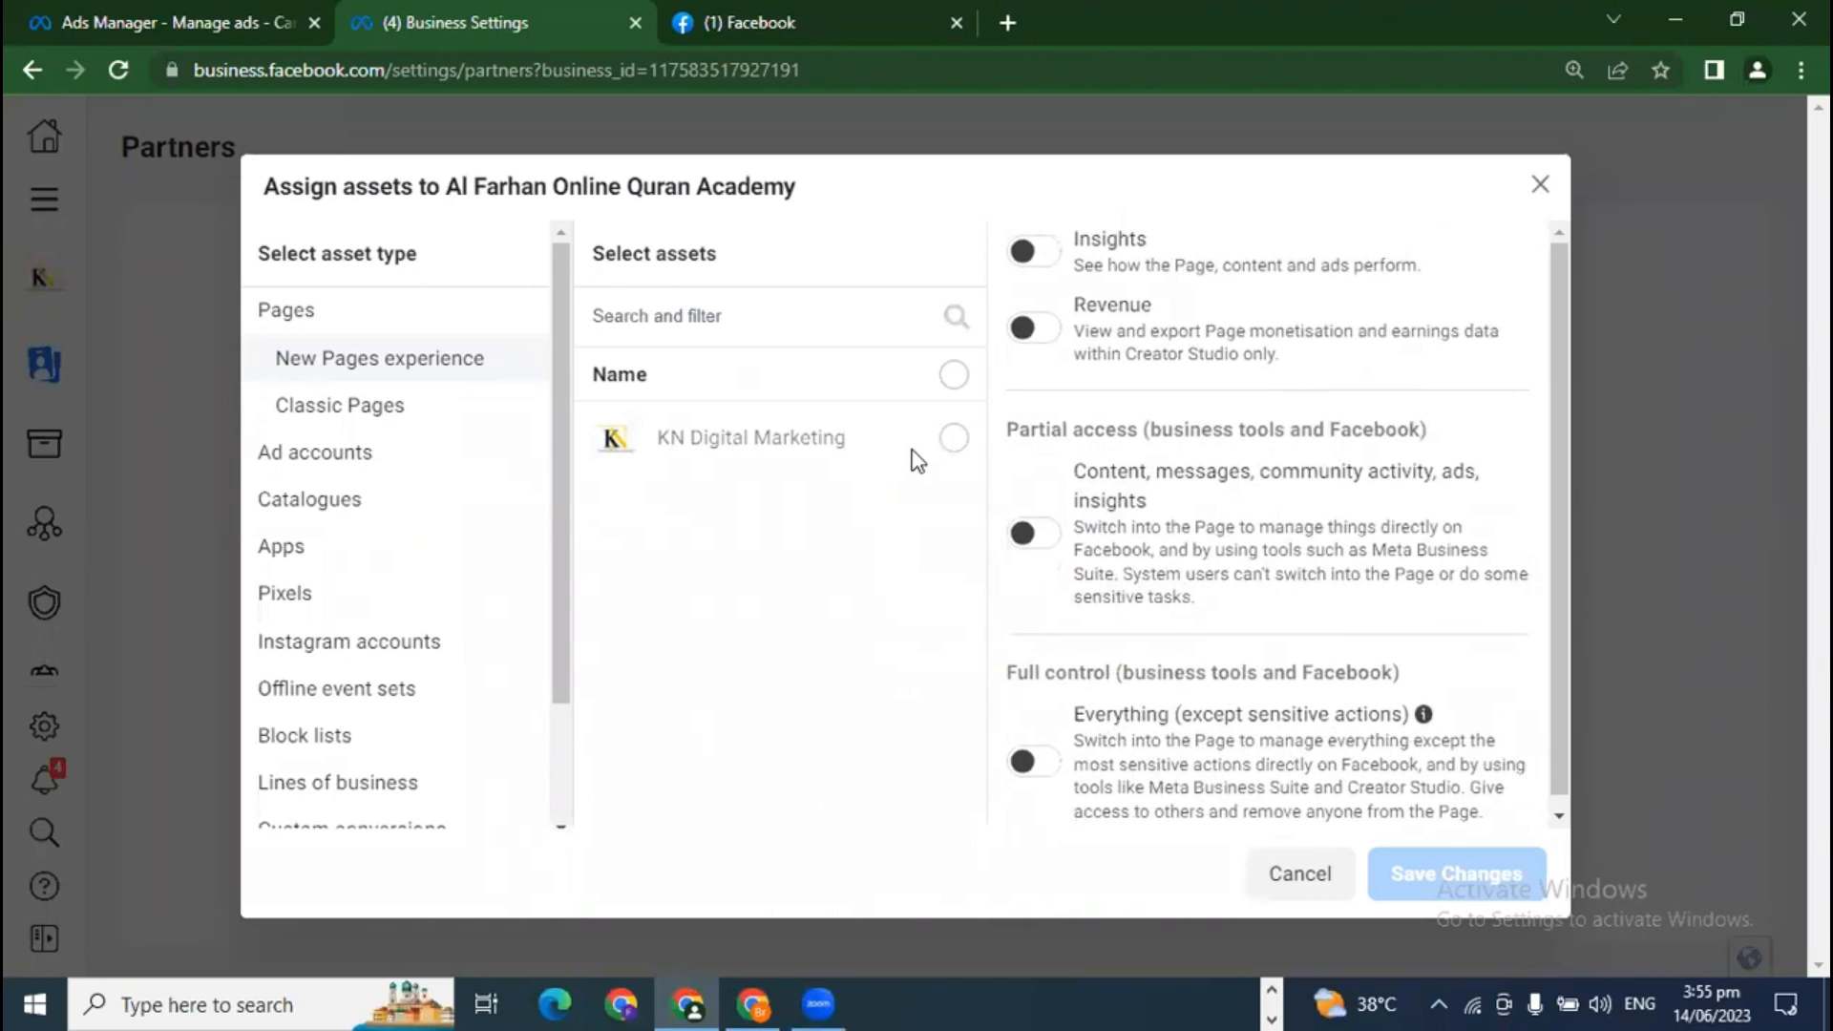
{"action": "scroll", "coordinate": [1027, 537], "scroll_direction": "up", "scroll_amount": 4}
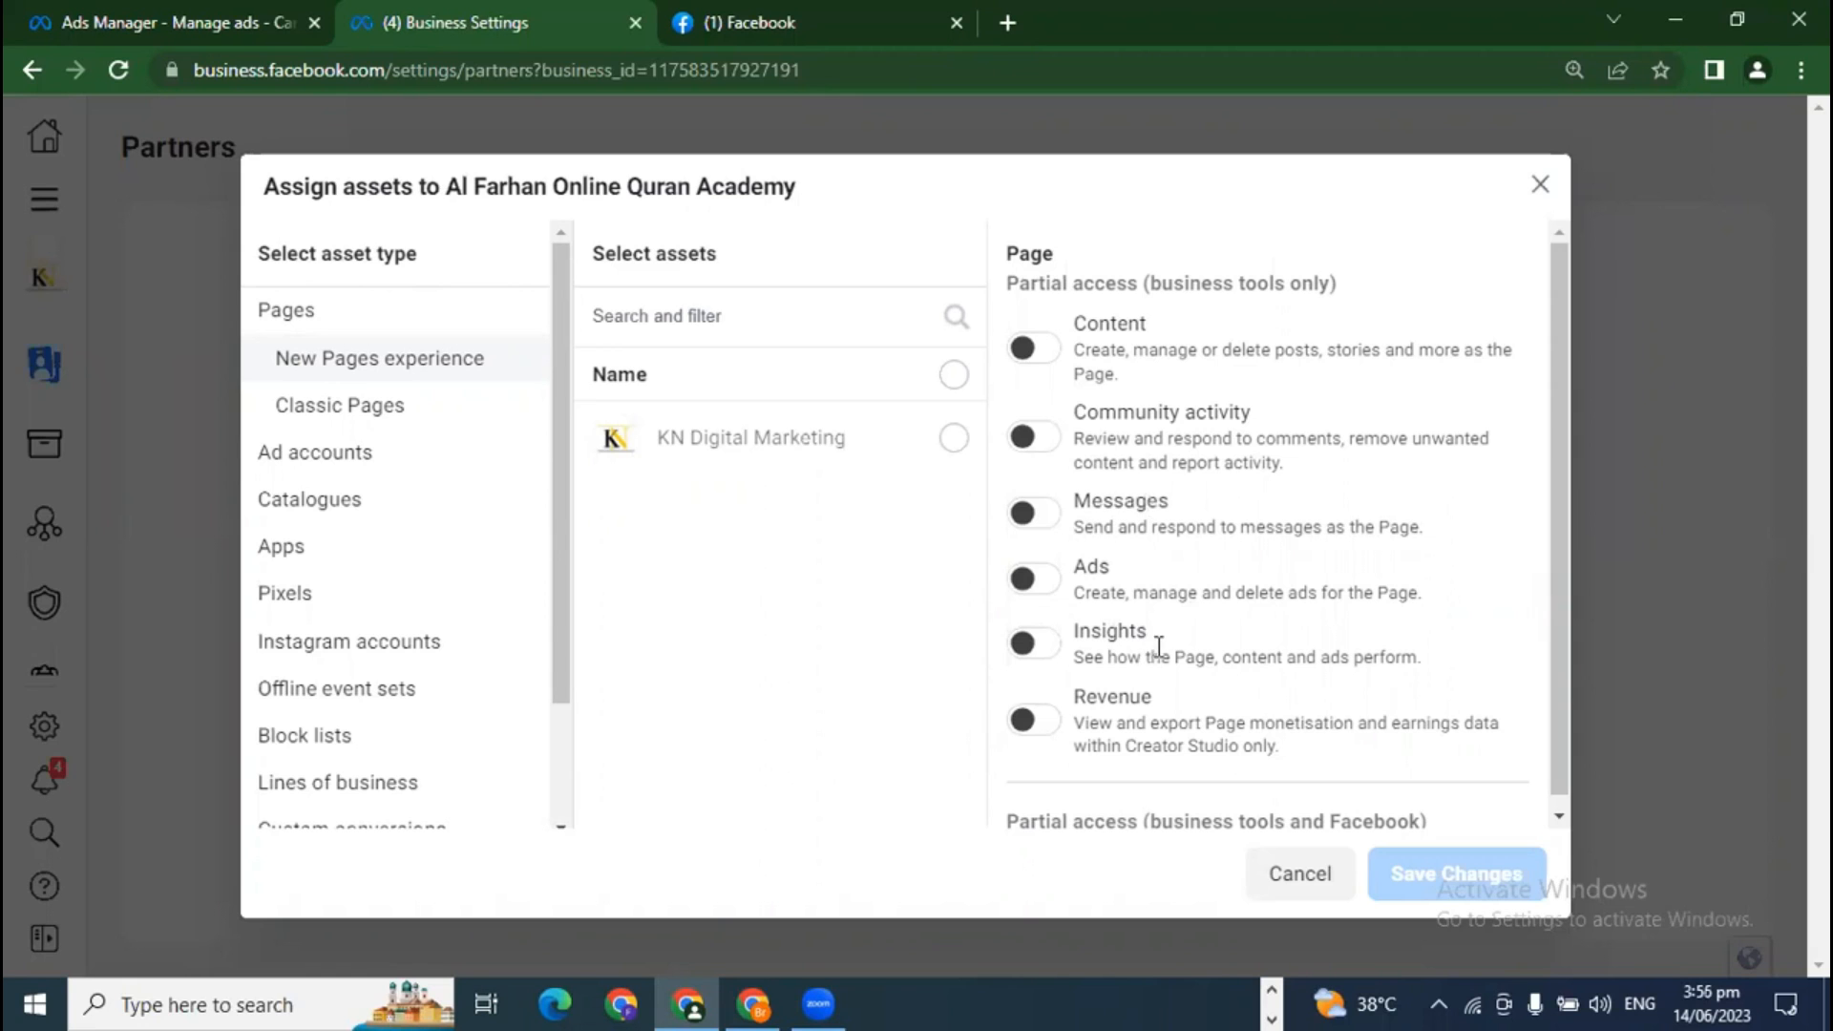
{"action": "scroll", "coordinate": [1199, 680], "scroll_direction": "down", "scroll_amount": 4}
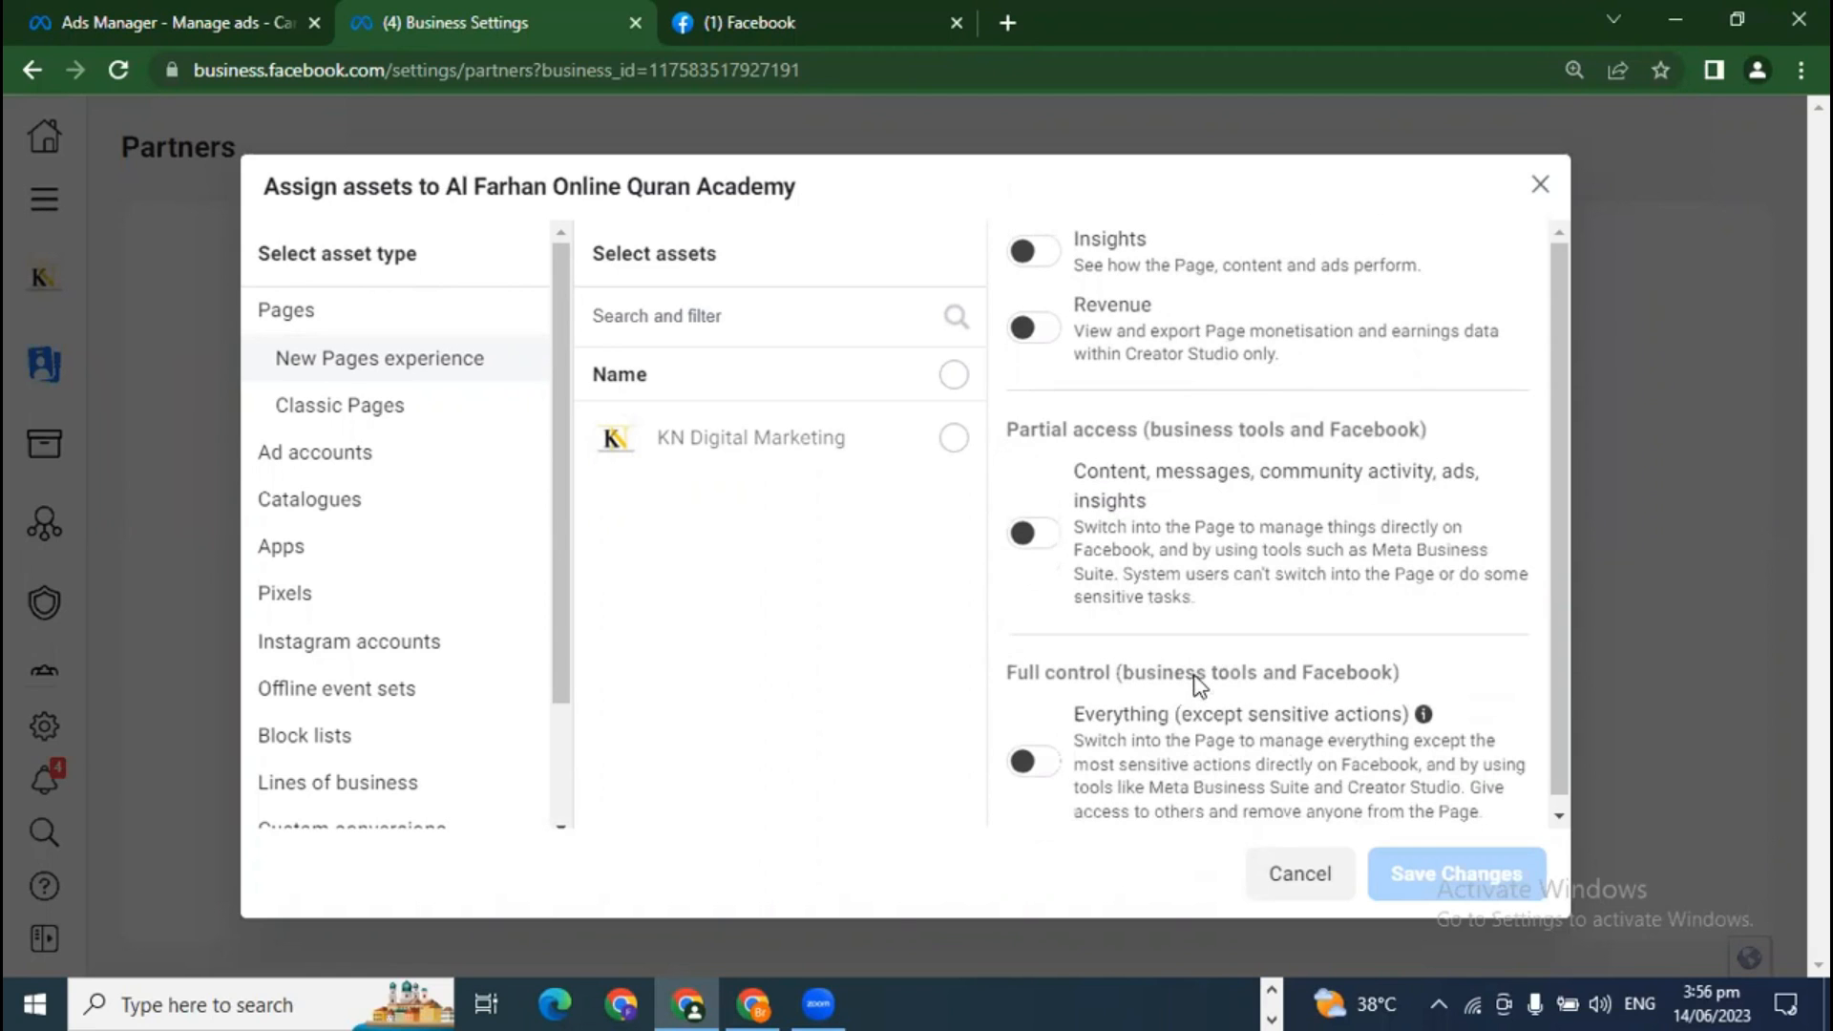
{"action": "left_click", "coordinate": [954, 437]}
{"action": "left_click", "coordinate": [1041, 762]}
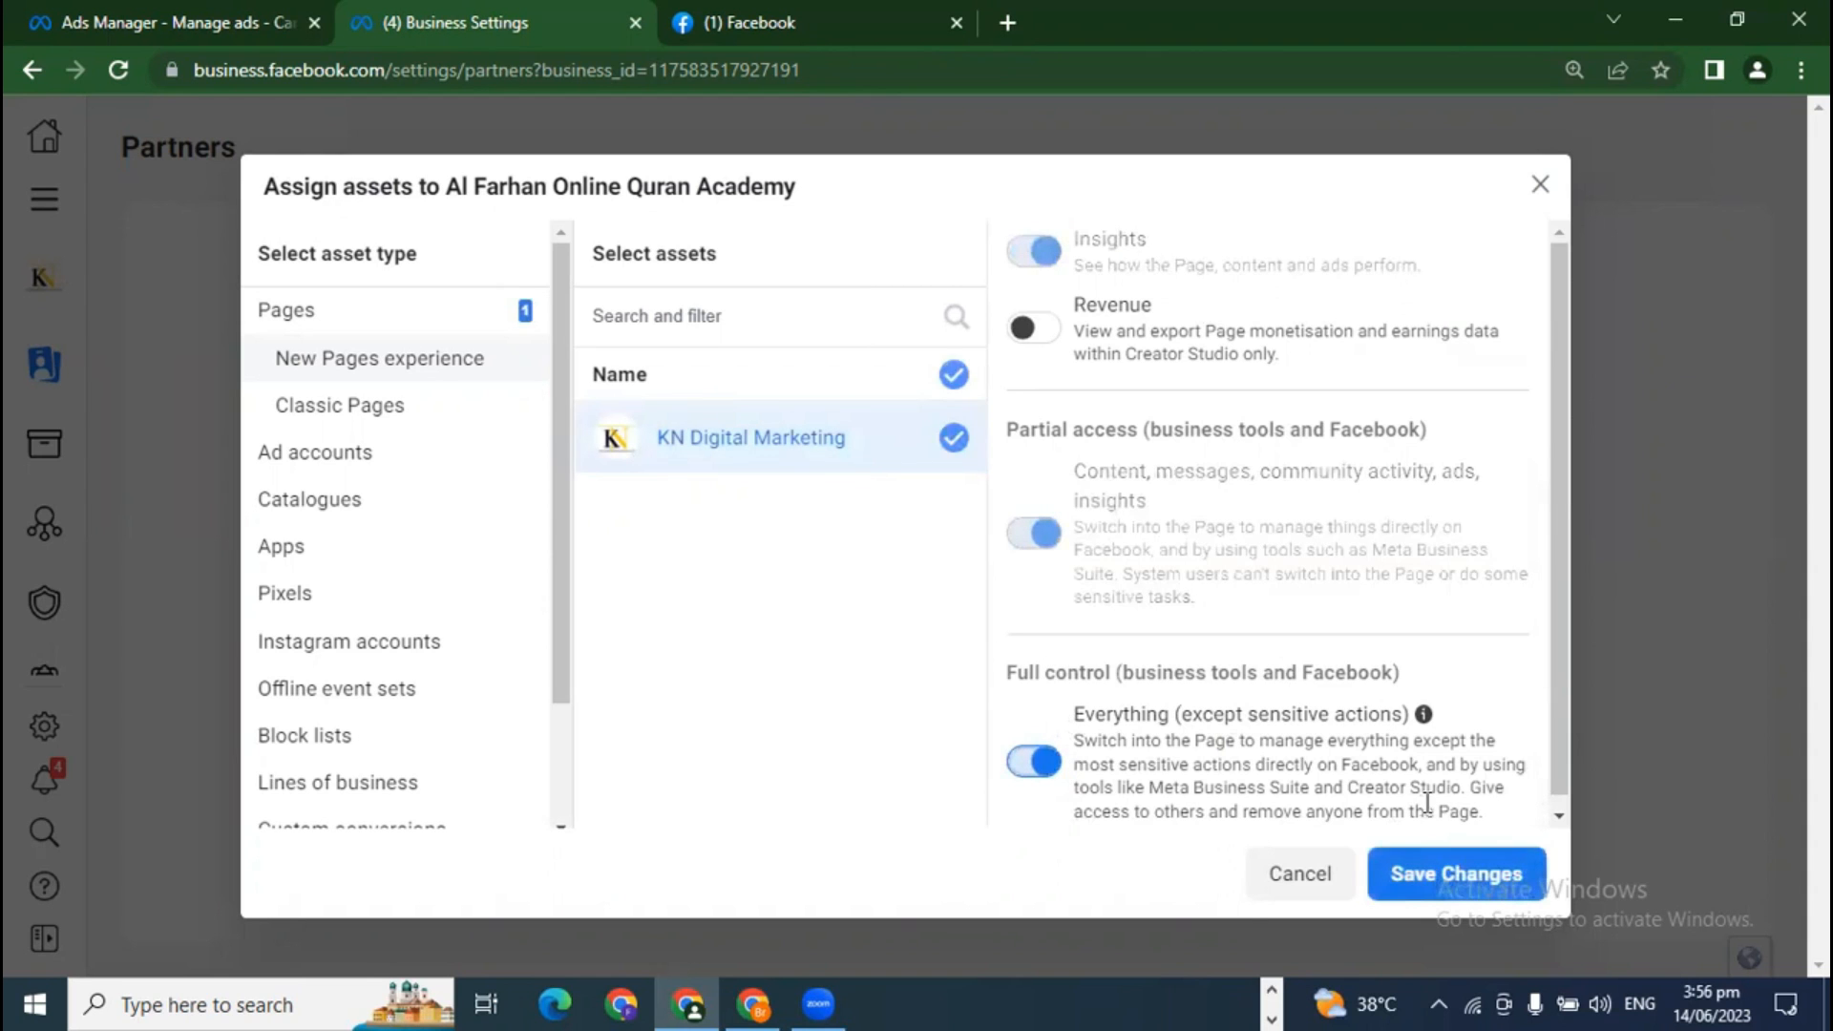
{"action": "left_click", "coordinate": [1043, 768]}
{"action": "scroll", "coordinate": [1125, 581], "scroll_direction": "up", "scroll_amount": 3}
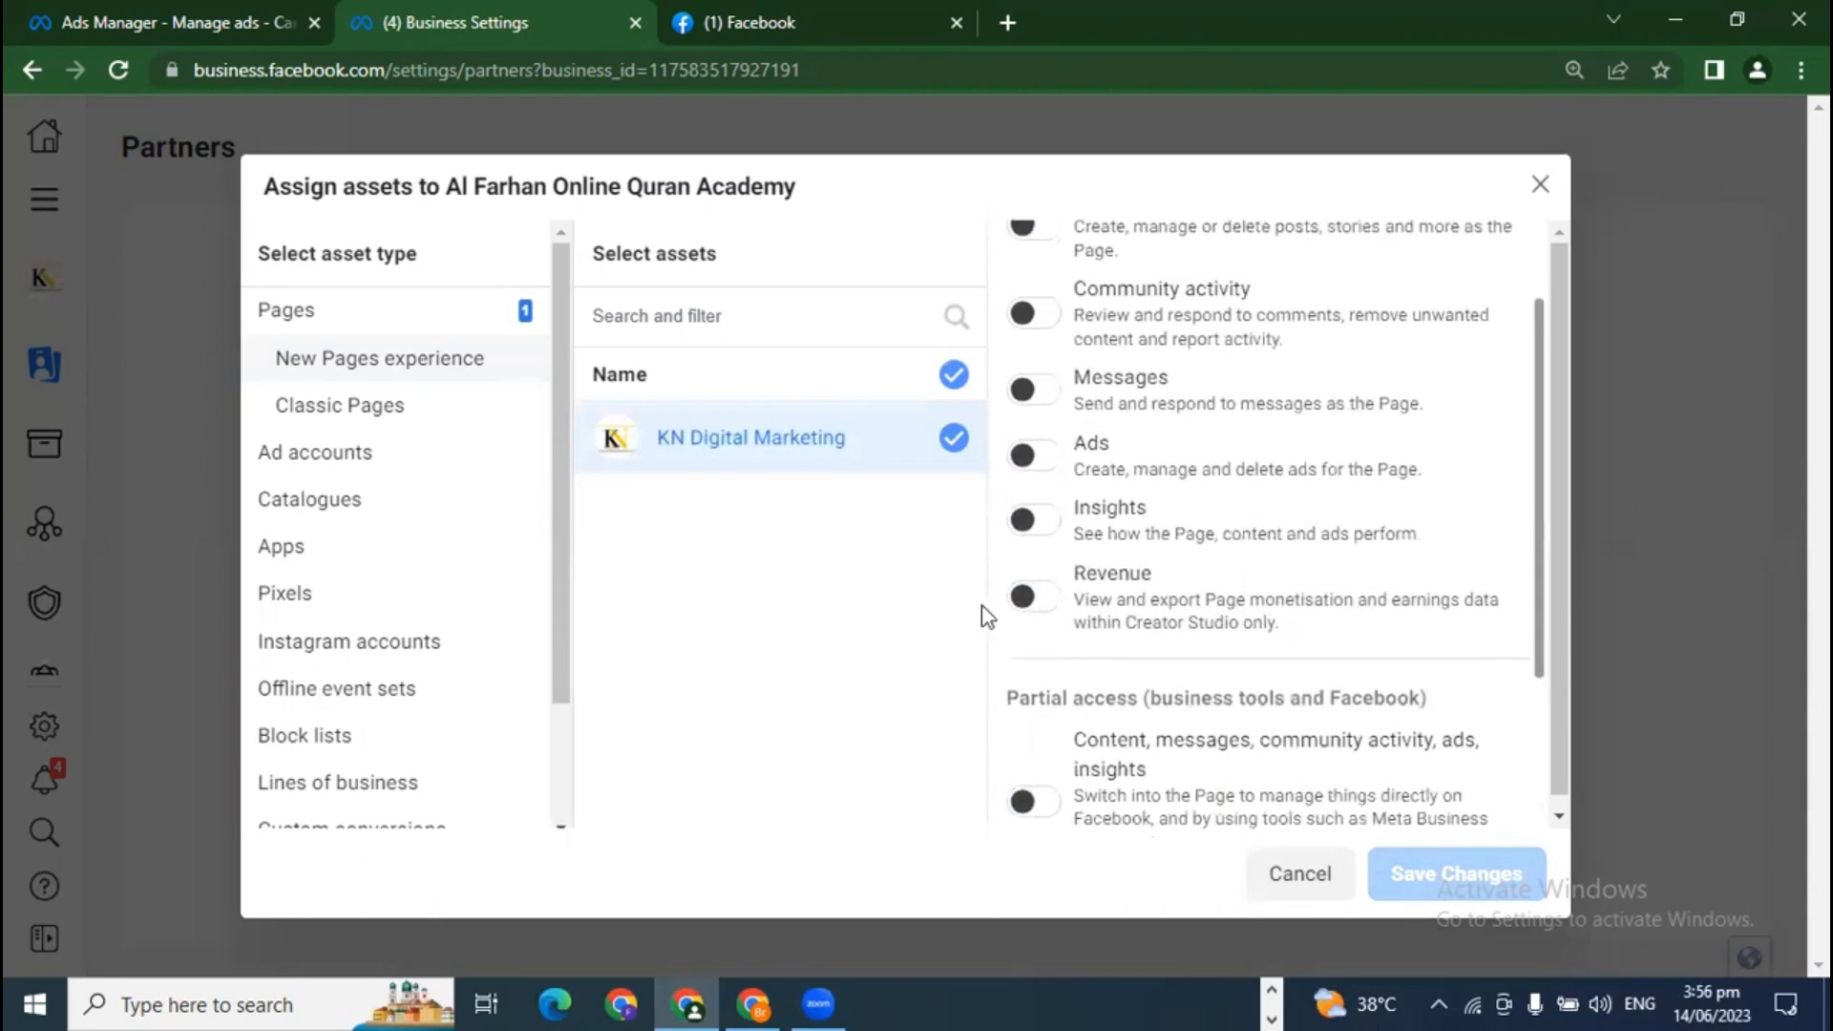
{"action": "left_click", "coordinate": [367, 412]}
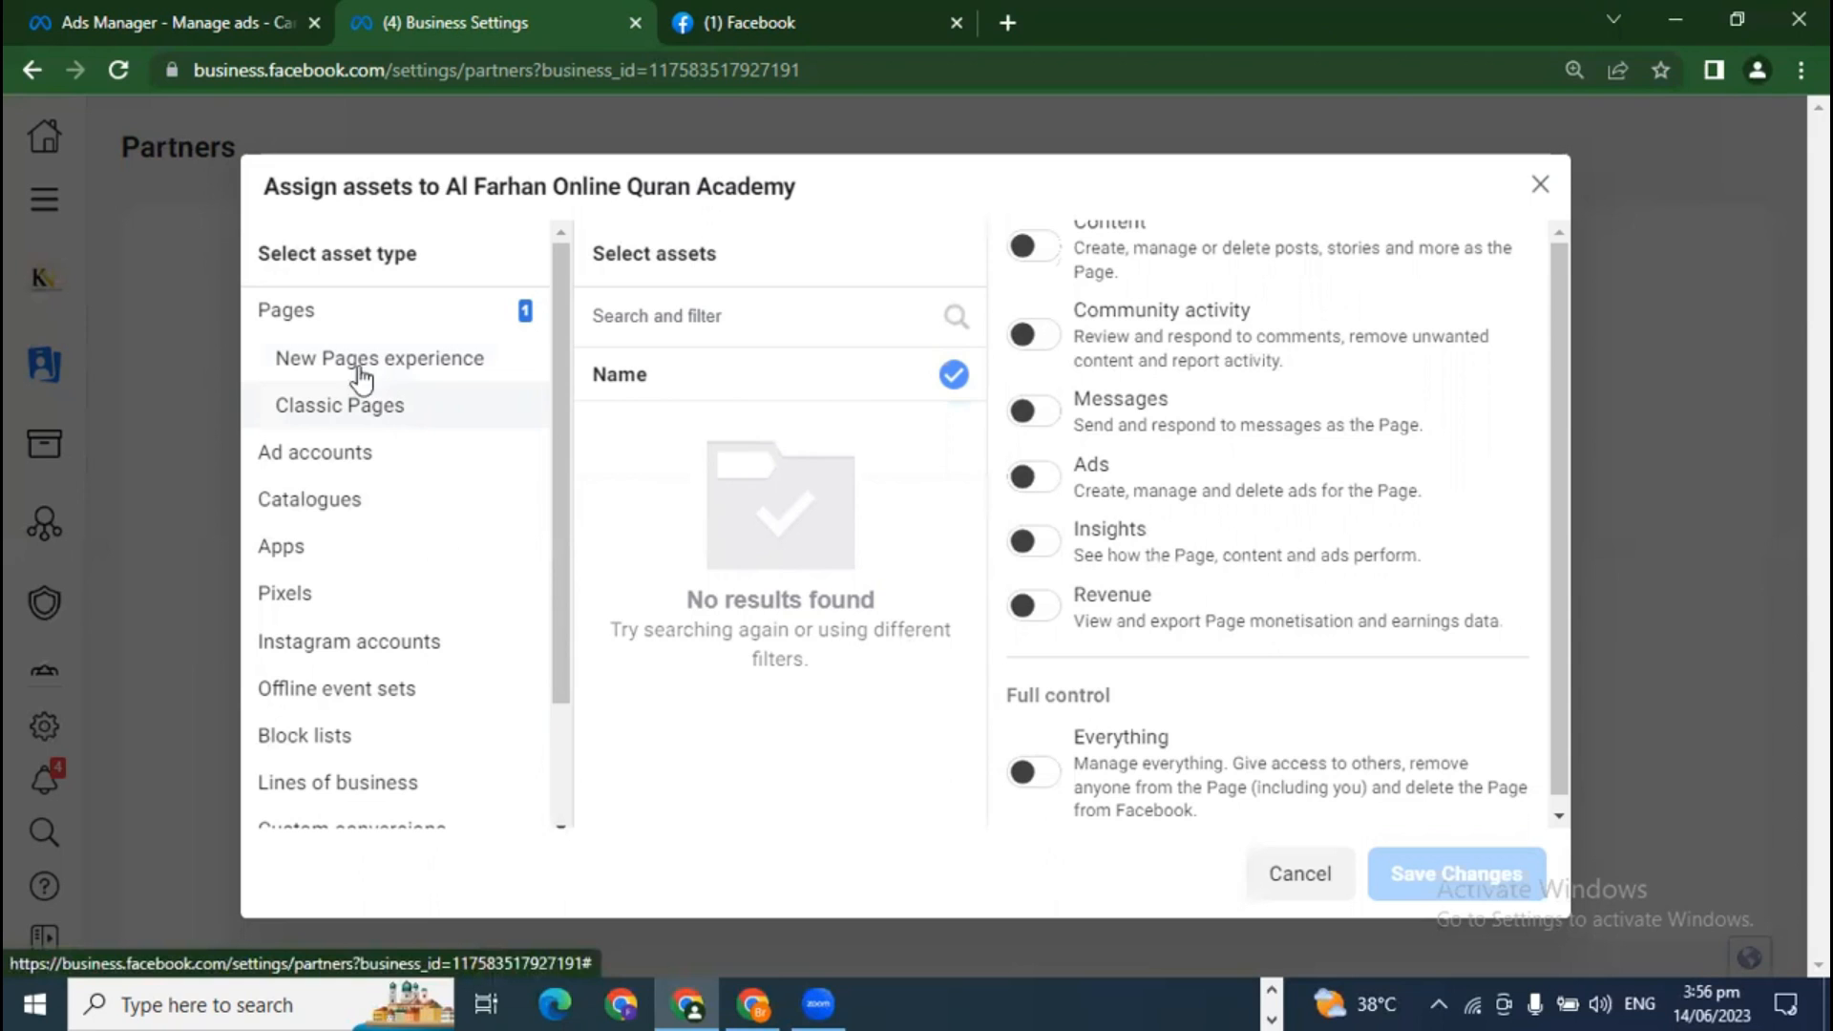
{"action": "left_click", "coordinate": [298, 464]}
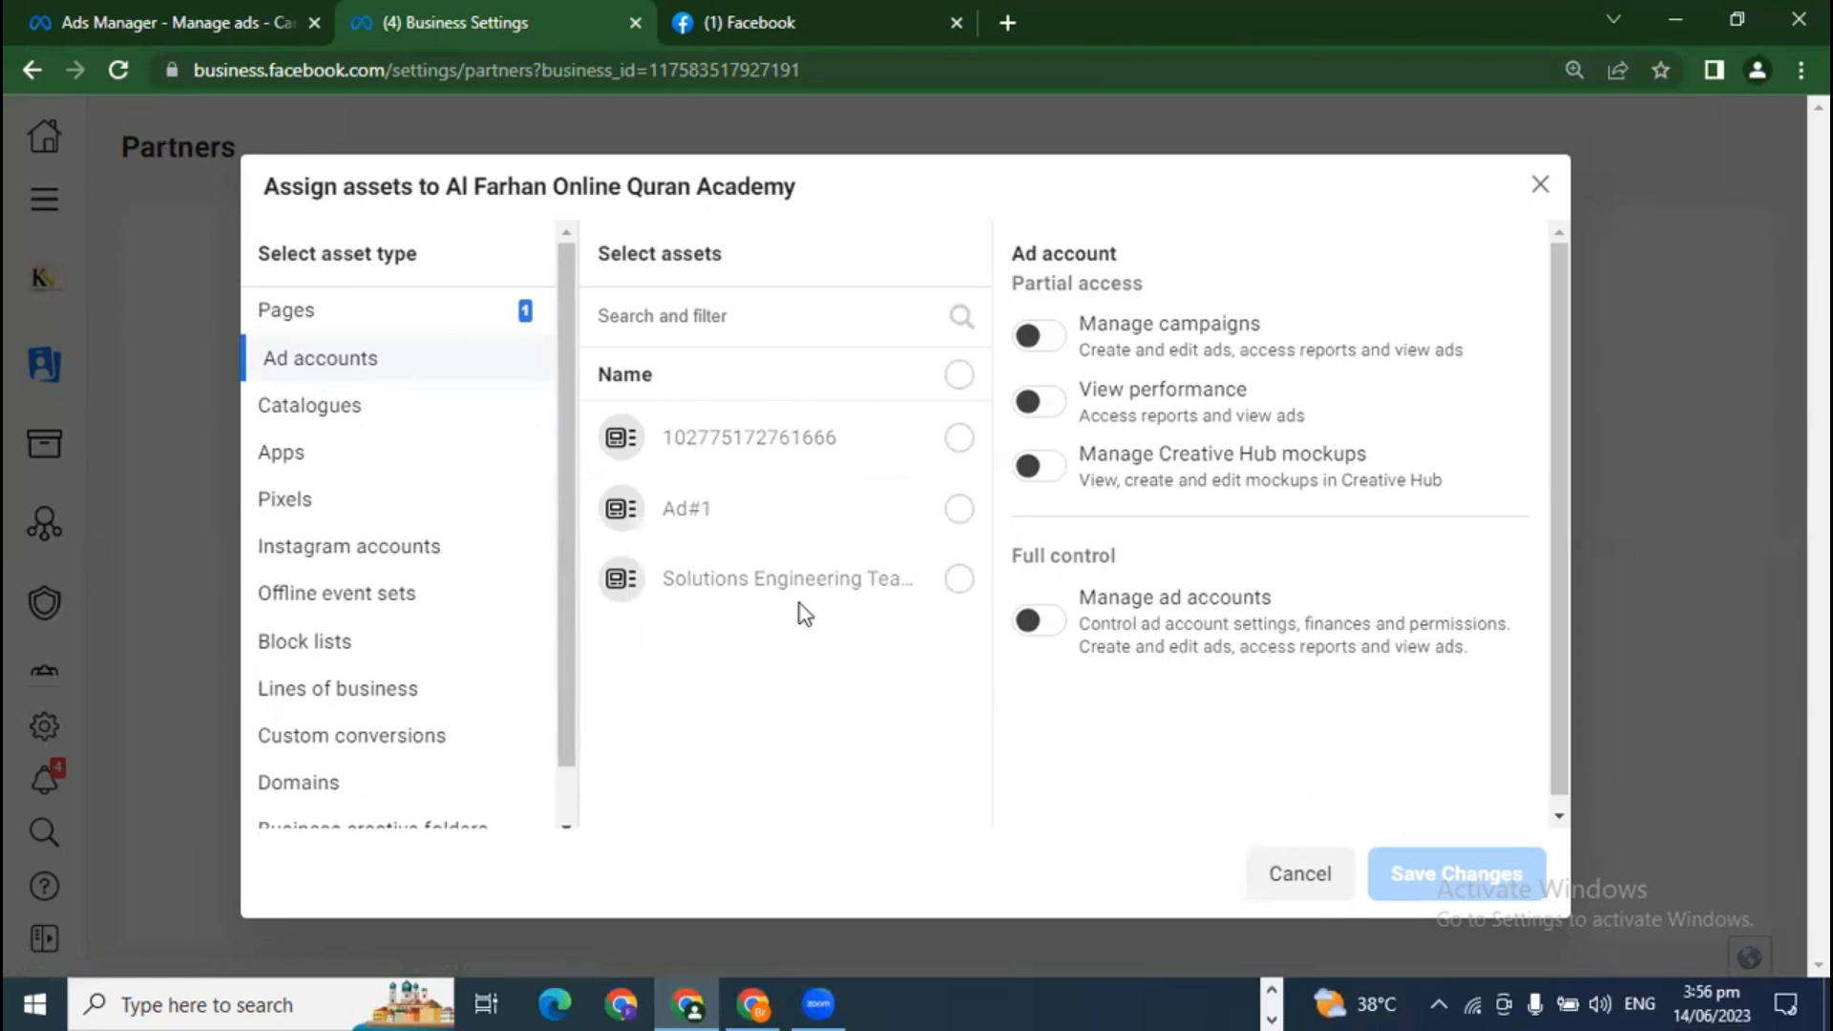
{"action": "left_click", "coordinate": [956, 435]}
{"action": "left_click", "coordinate": [959, 508]}
{"action": "left_click", "coordinate": [959, 581]}
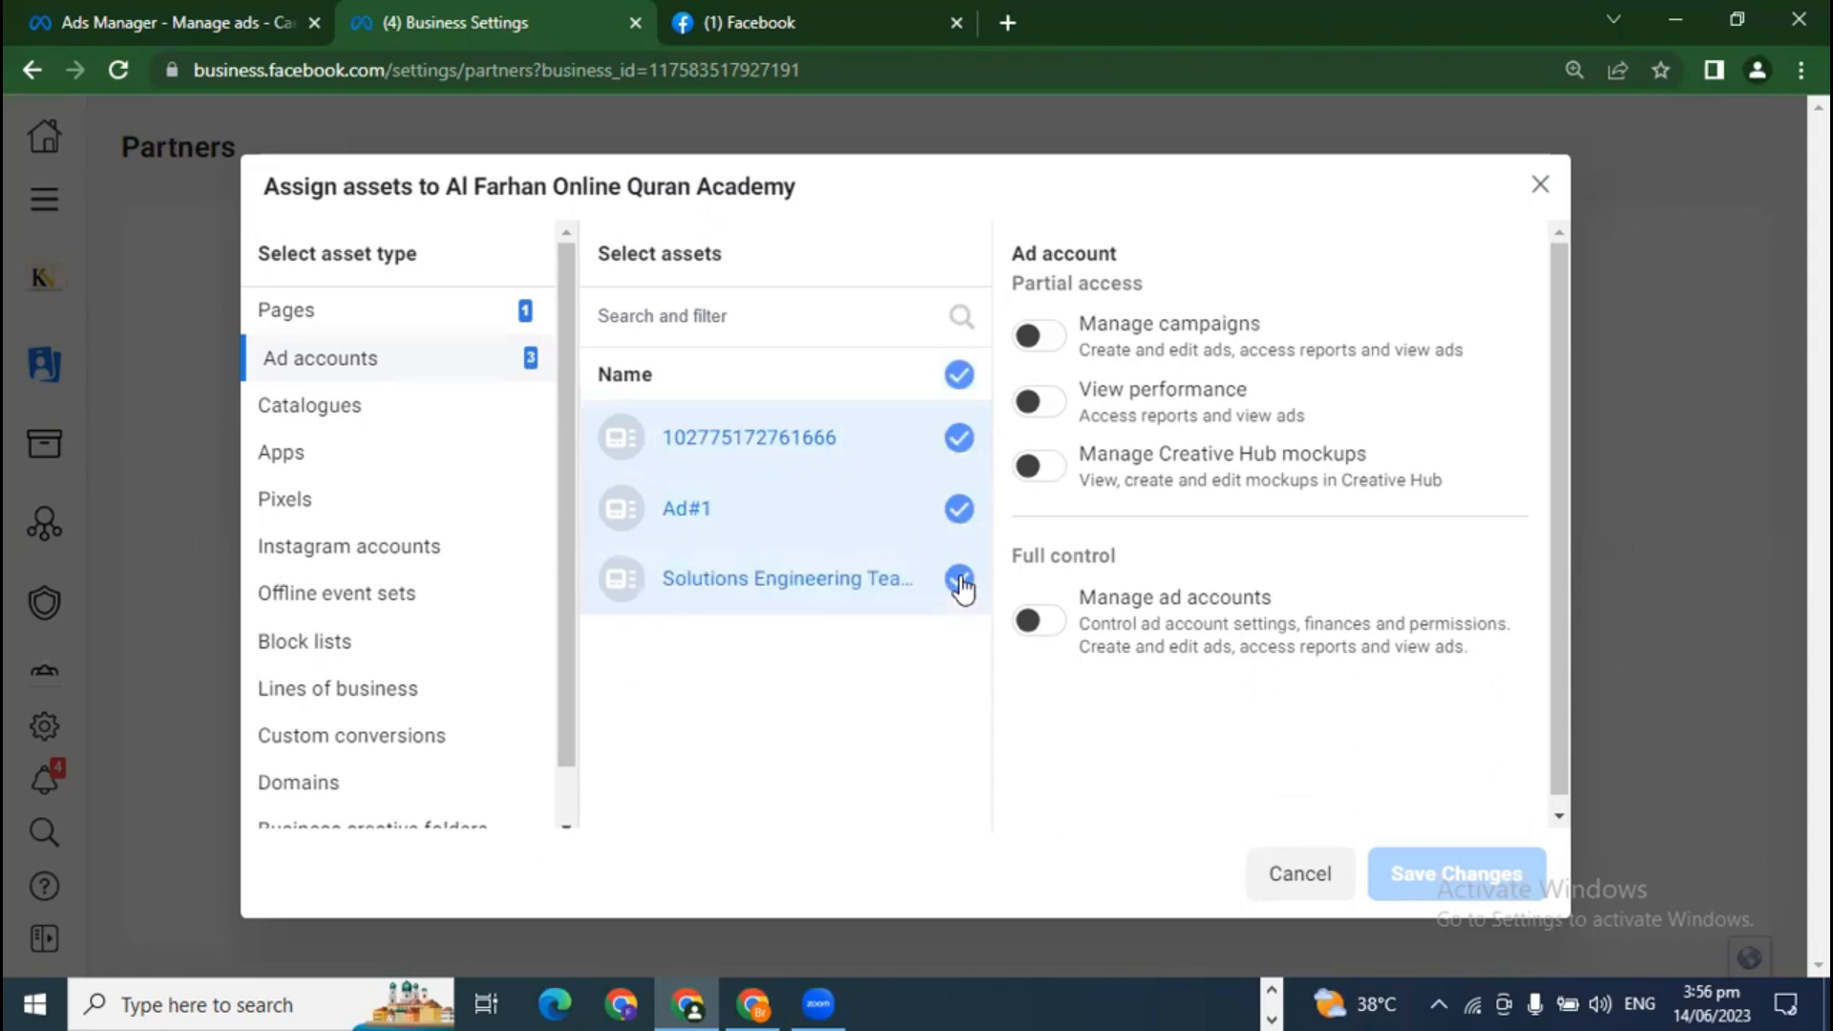
{"action": "left_click", "coordinate": [959, 507]}
{"action": "left_click", "coordinate": [960, 579]}
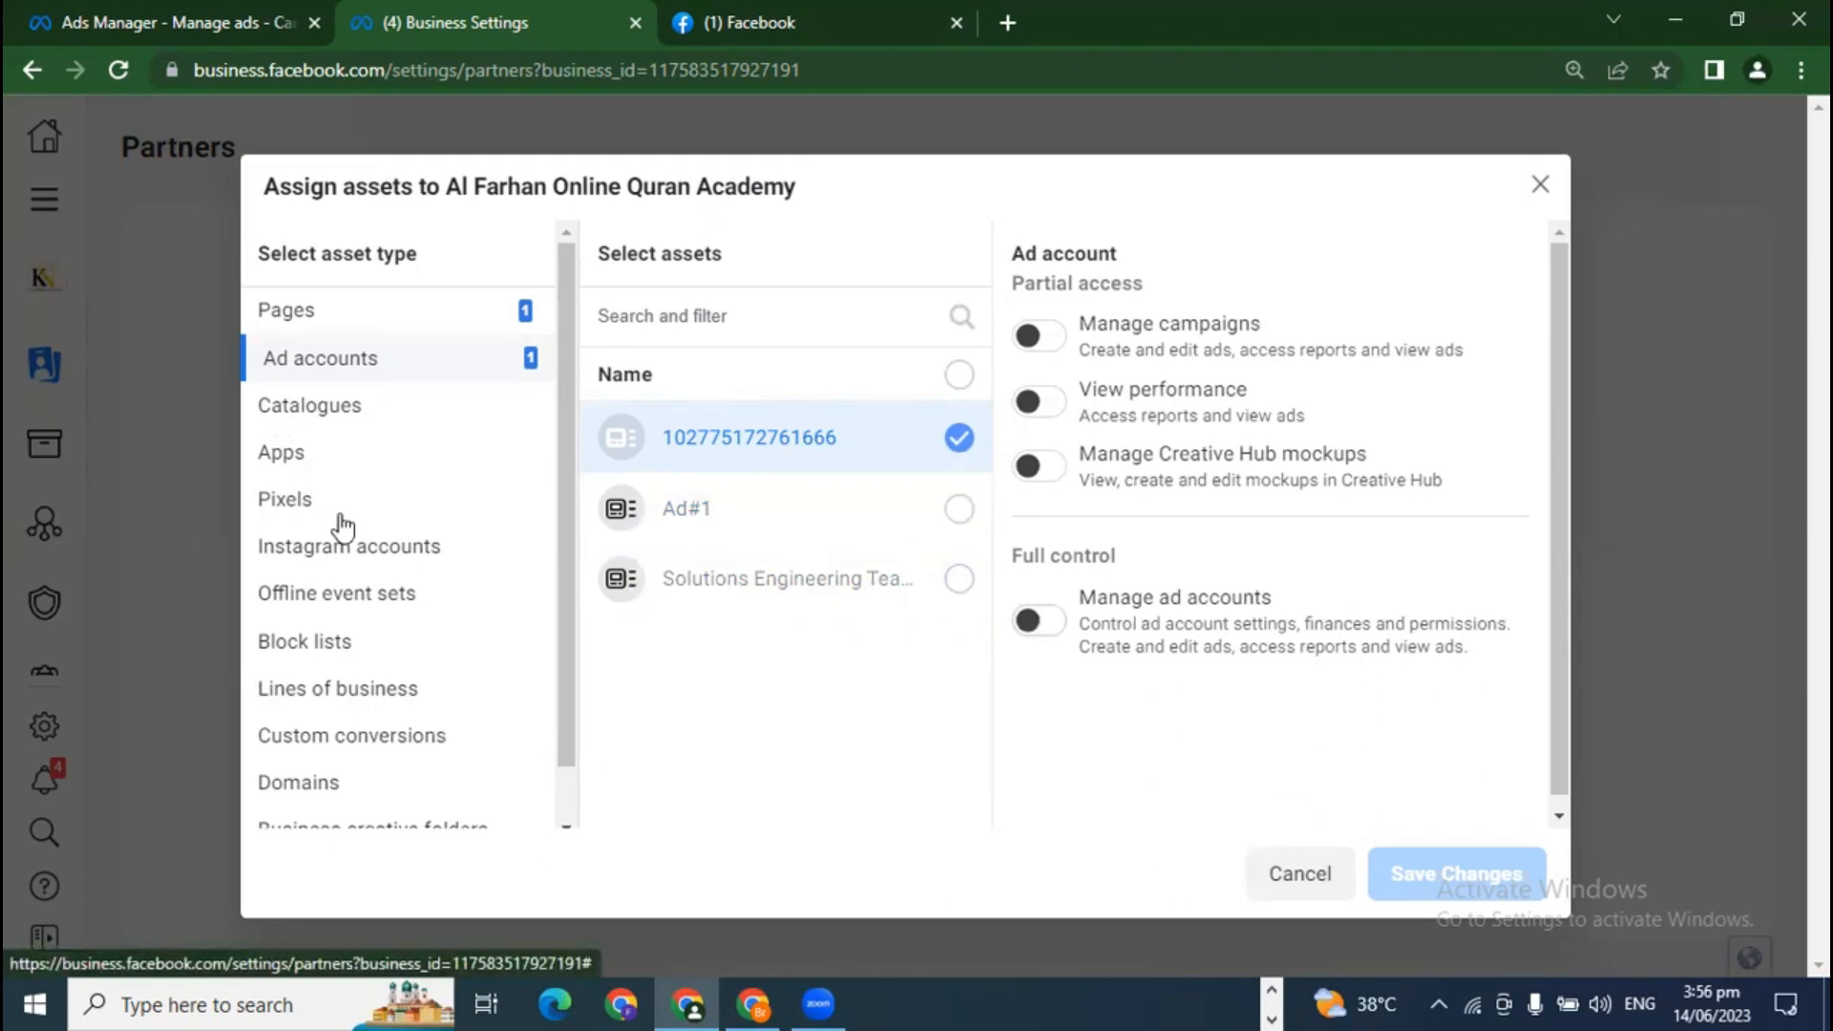
{"action": "scroll", "coordinate": [320, 492], "scroll_direction": "down", "scroll_amount": 1}
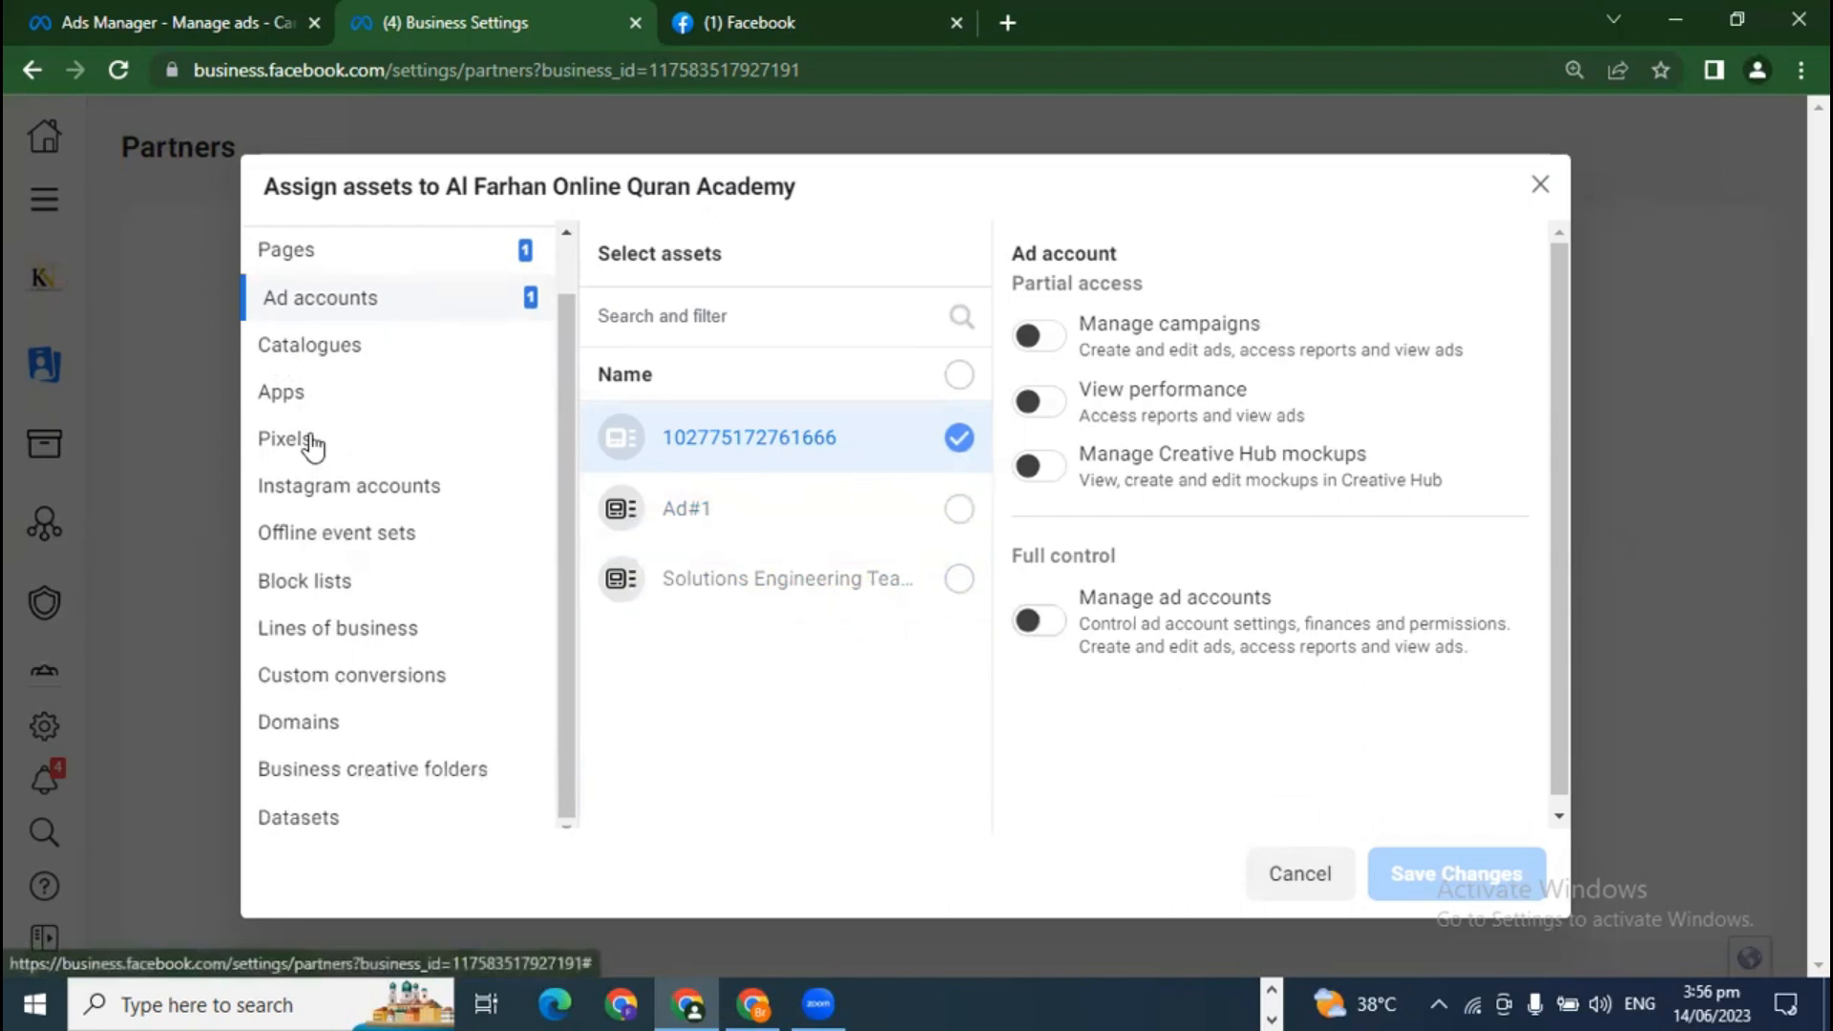
Step: Add the kn advertising pixel, browse Instagram accounts, offline event sets, block lists and datasets, then close unsaved
{"action": "left_click", "coordinate": [307, 441]}
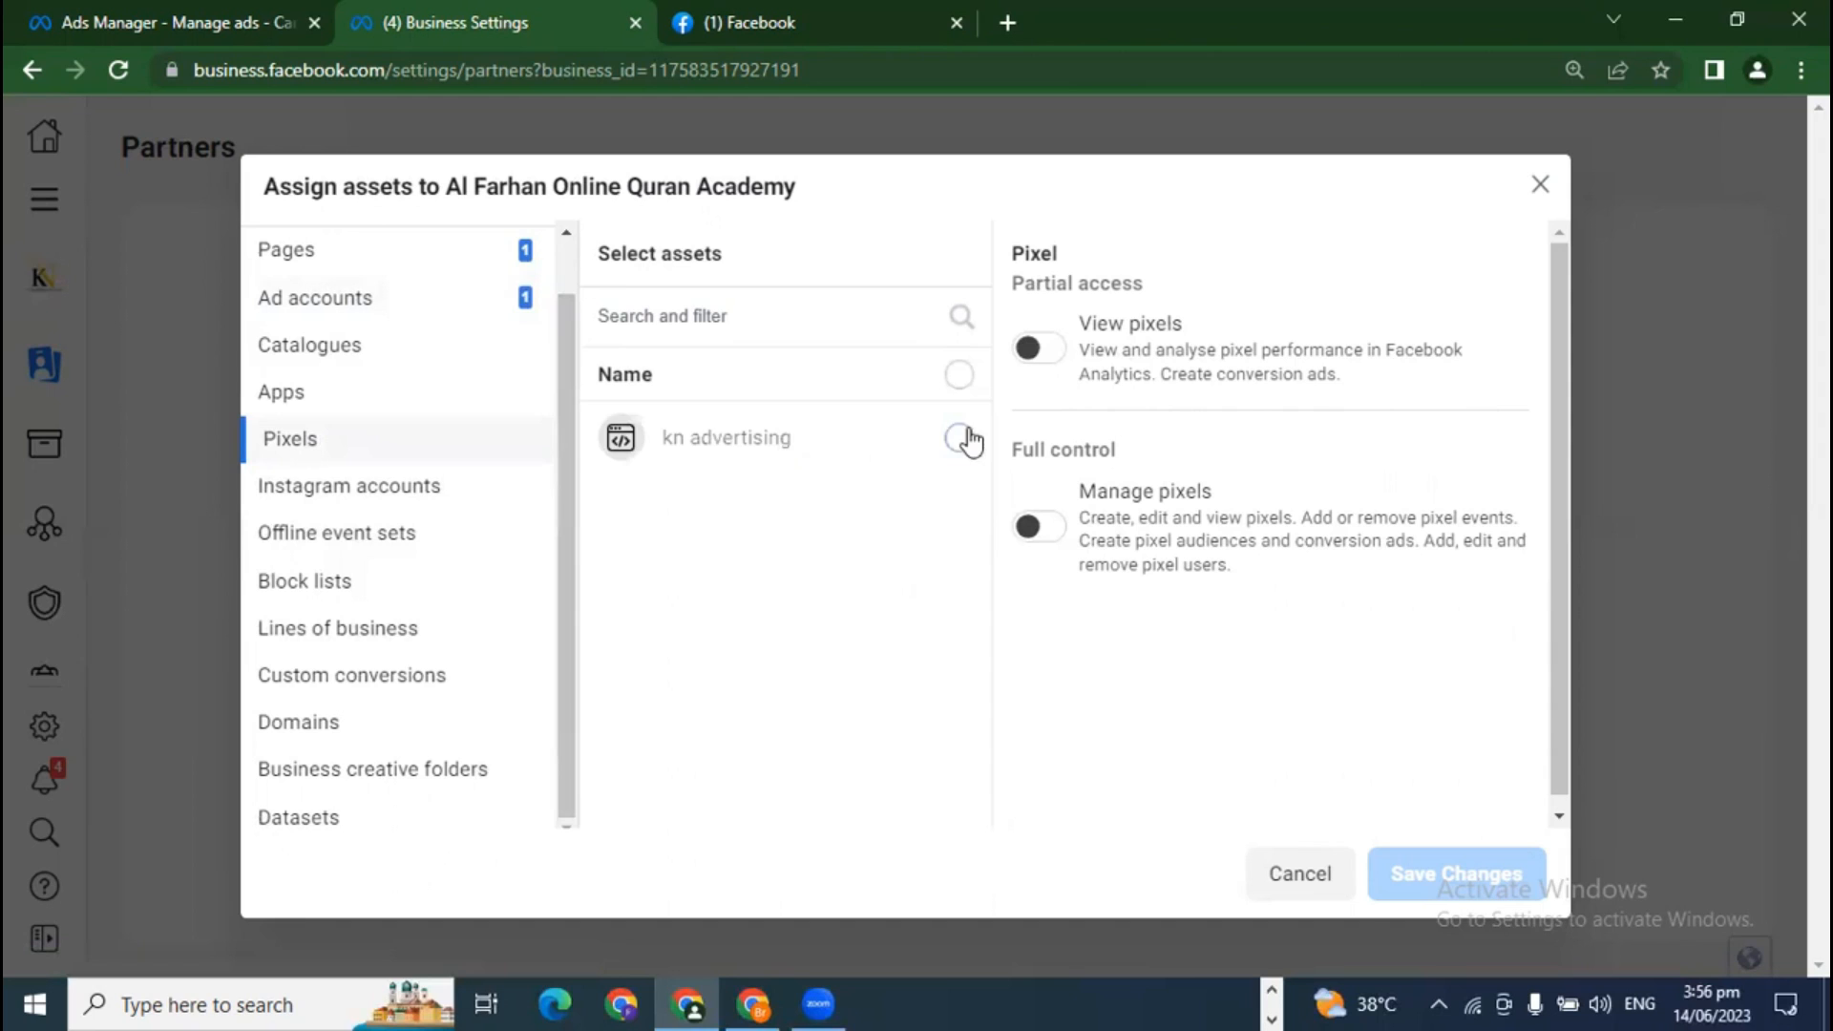
{"action": "left_click", "coordinate": [958, 440]}
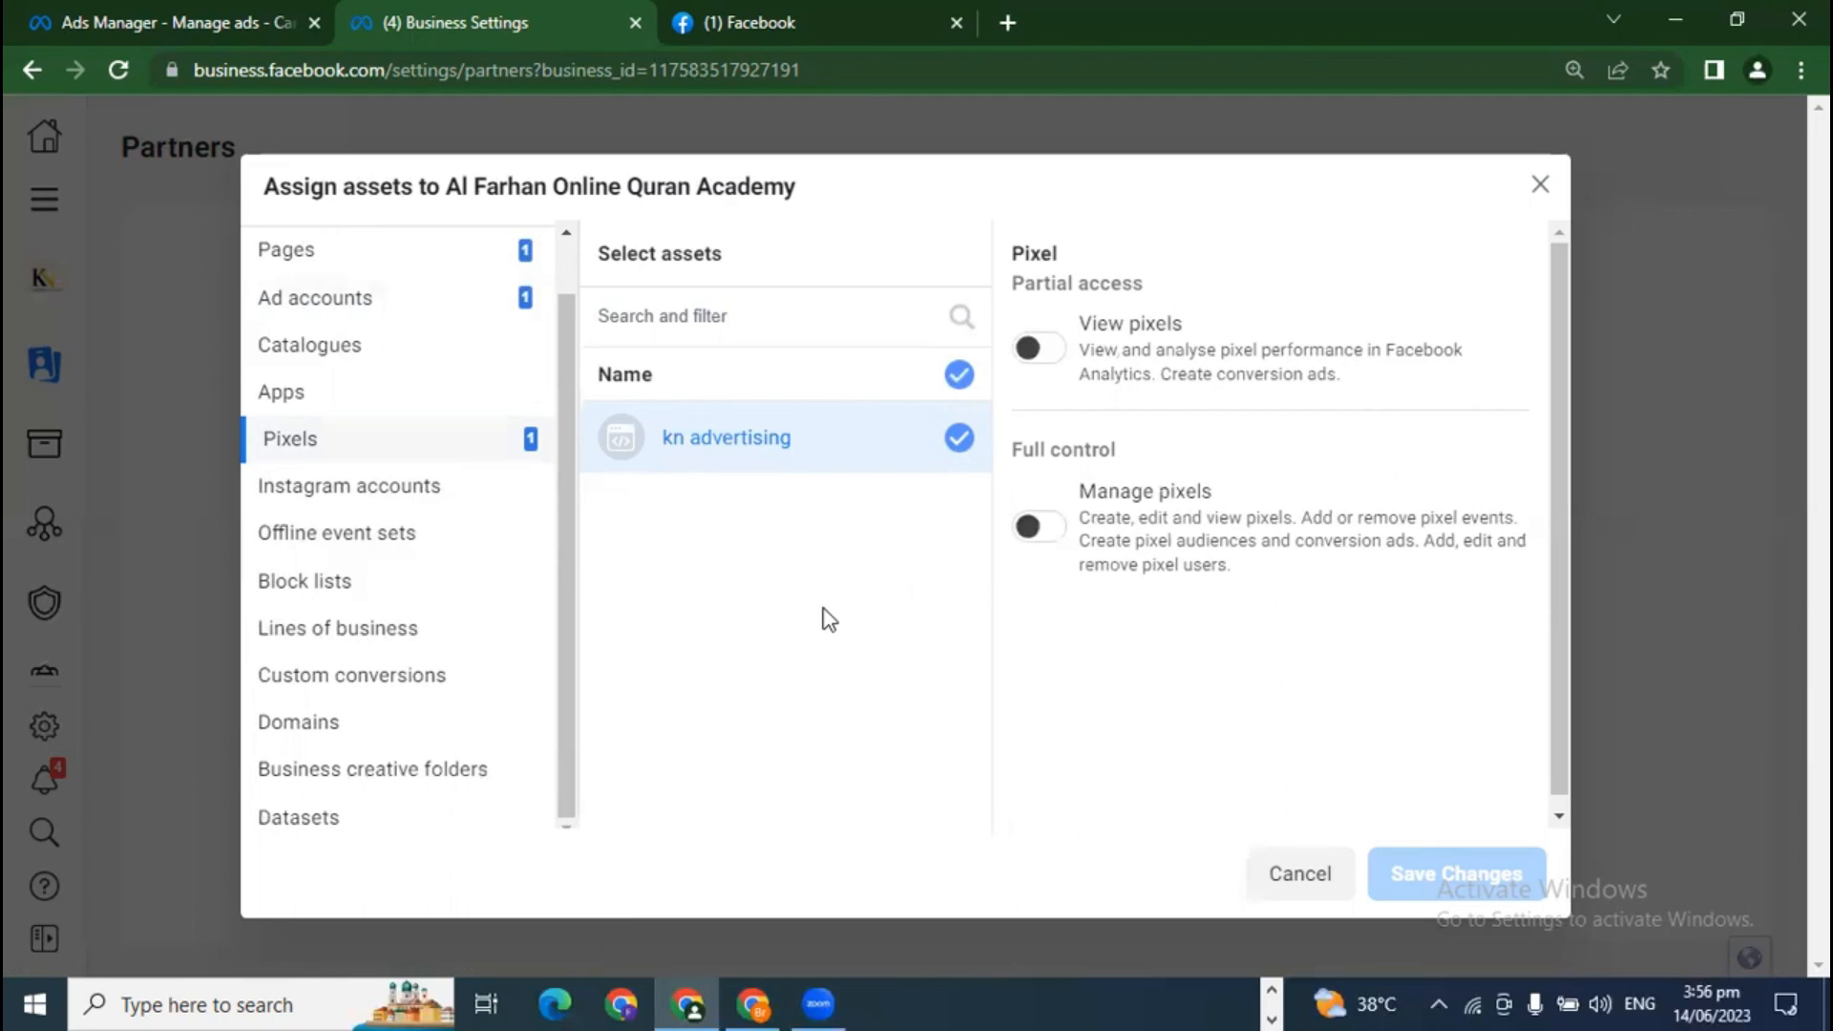
{"action": "left_click", "coordinate": [372, 490]}
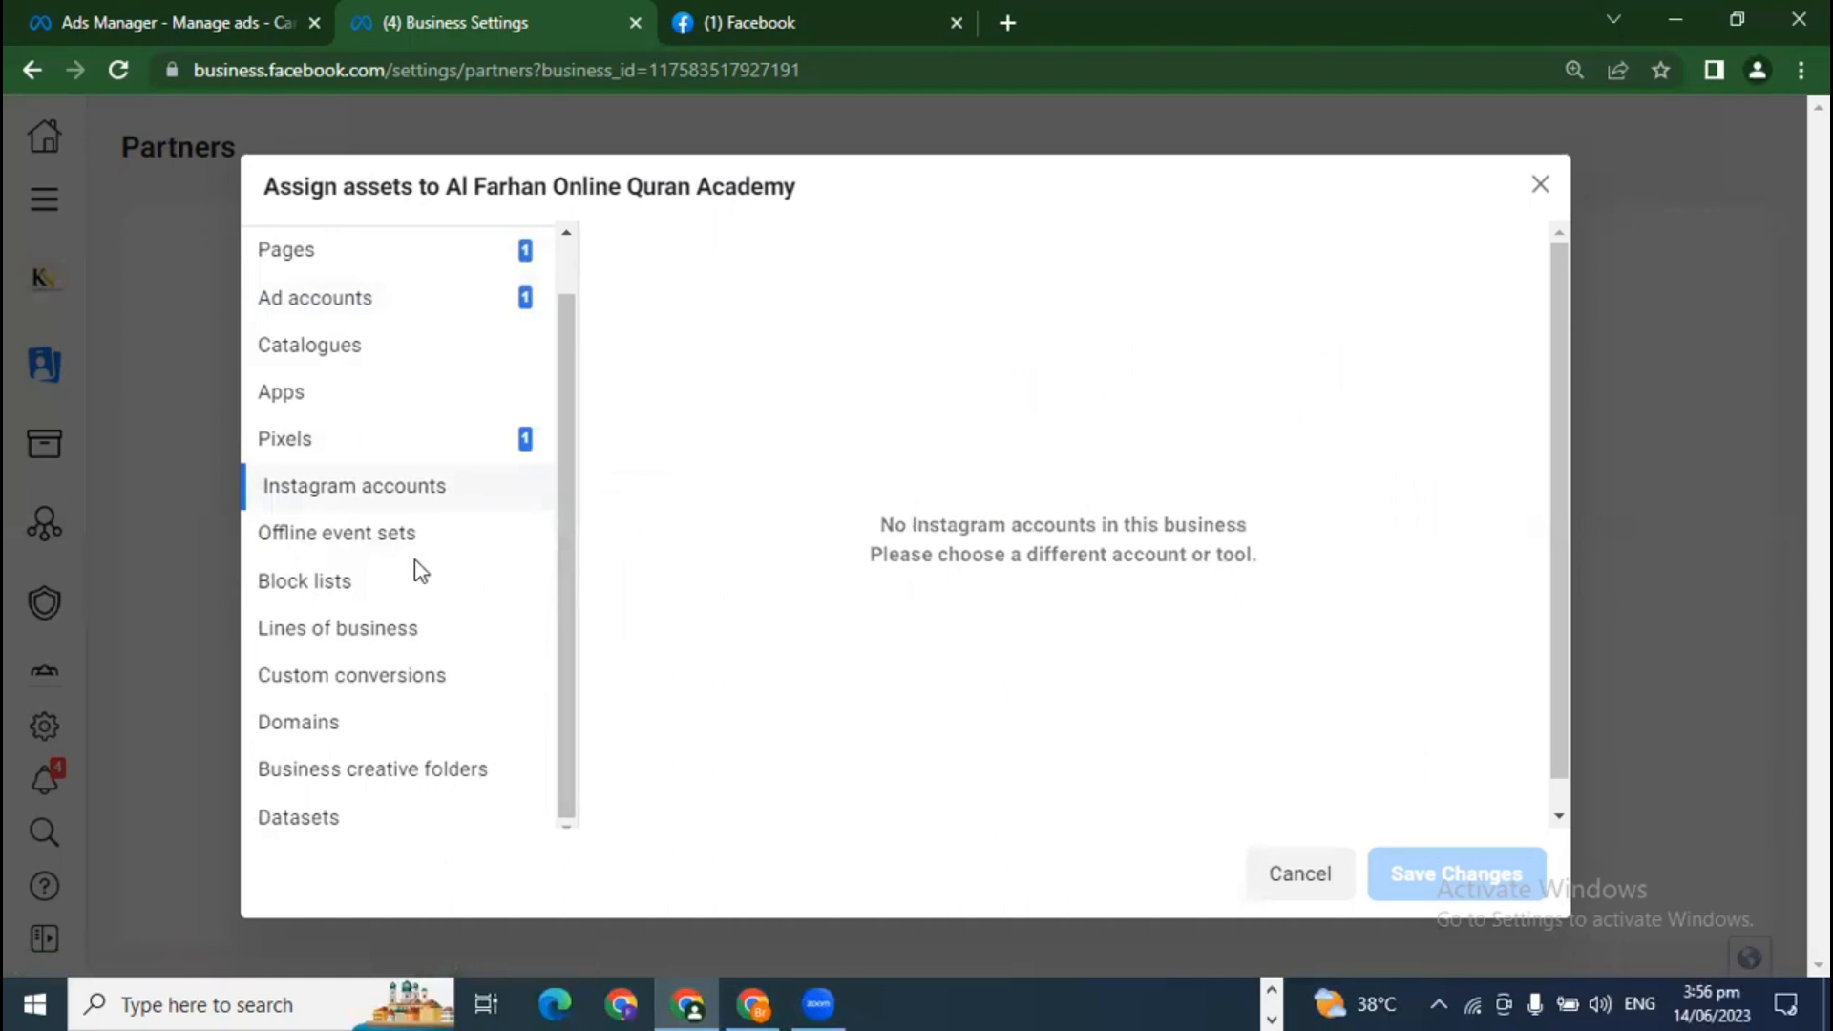
{"action": "left_click", "coordinate": [377, 550]}
{"action": "left_click", "coordinate": [372, 585]}
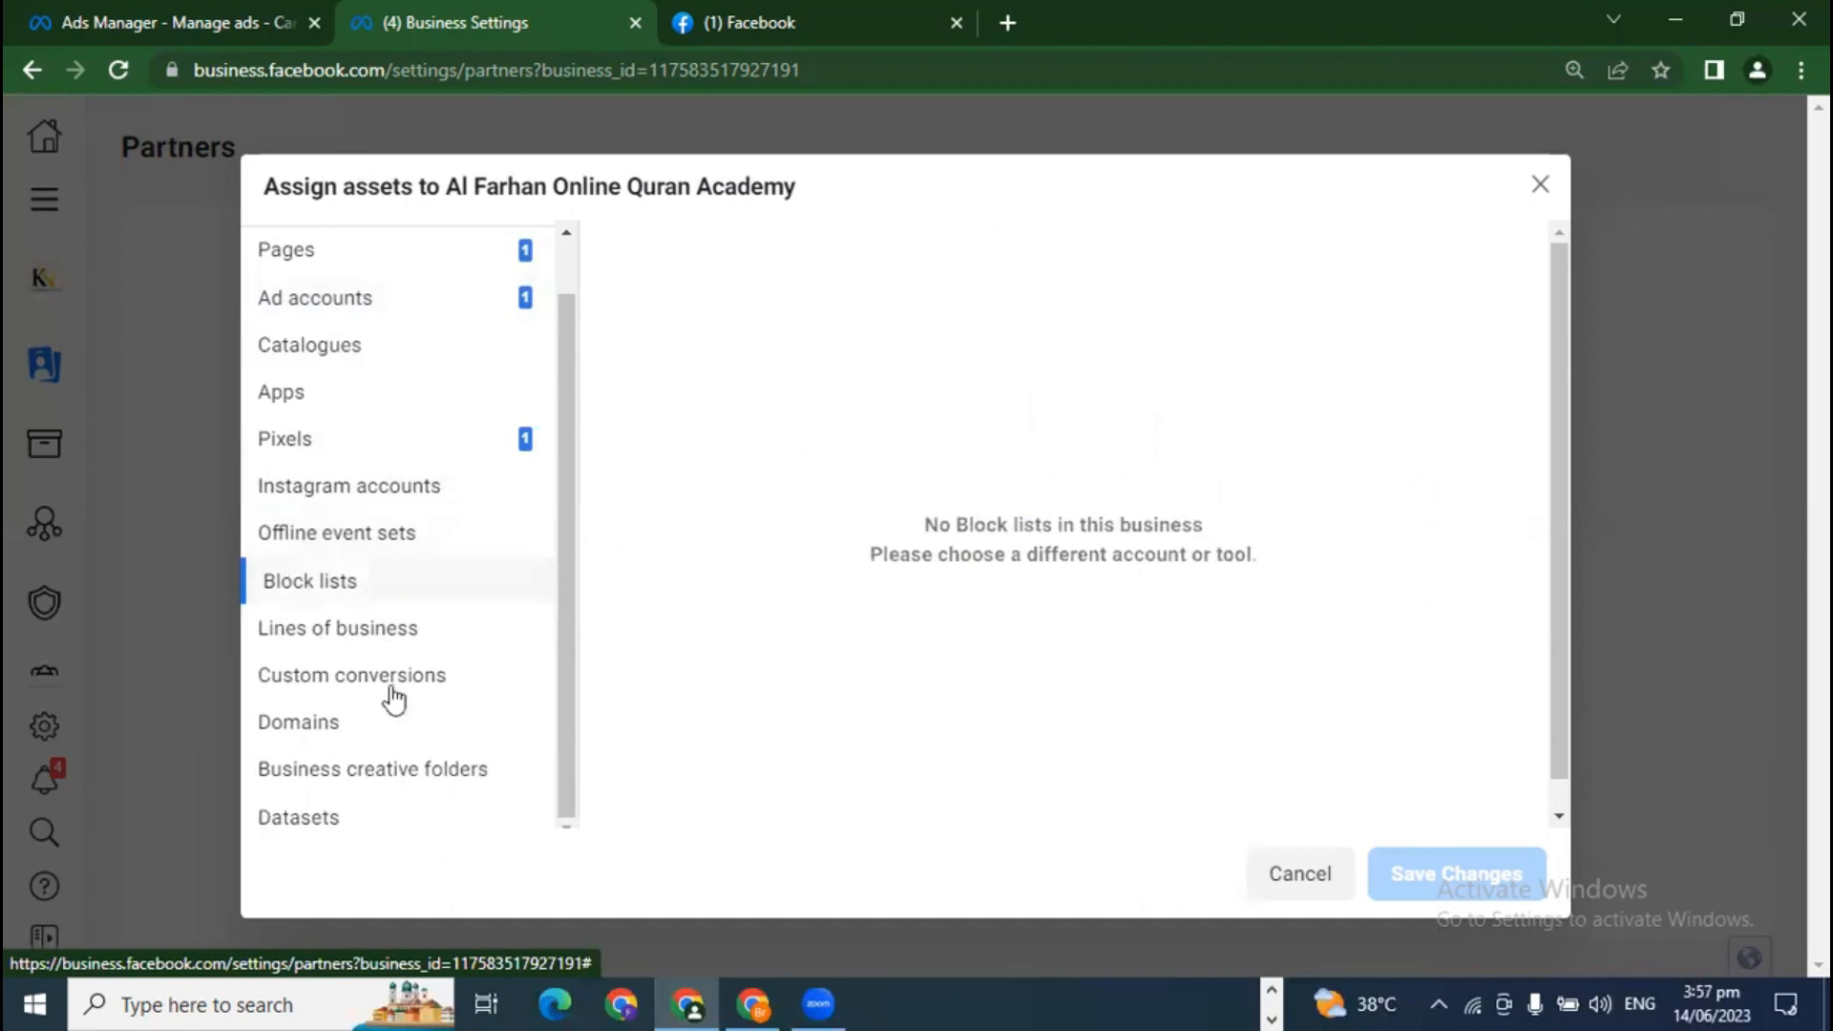
{"action": "scroll", "coordinate": [420, 754], "scroll_direction": "down", "scroll_amount": 1}
{"action": "left_click", "coordinate": [375, 794]}
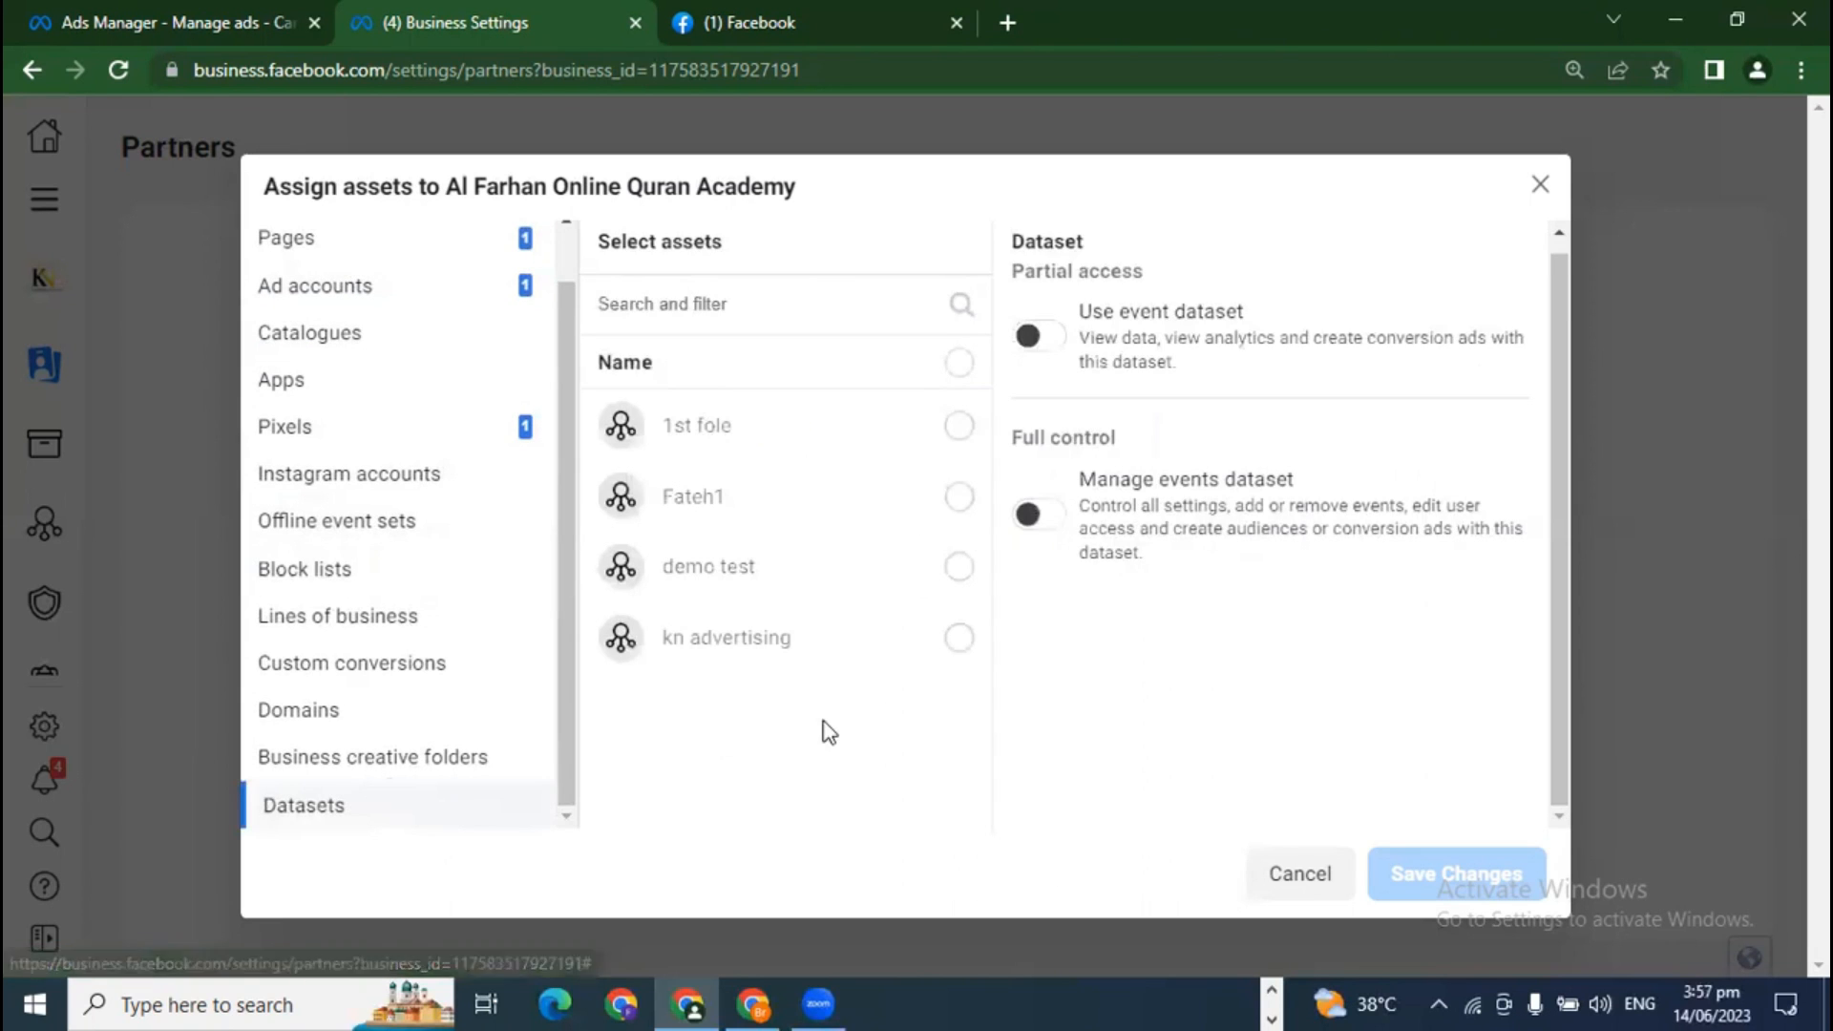
{"action": "scroll", "coordinate": [490, 608], "scroll_direction": "up", "scroll_amount": 2}
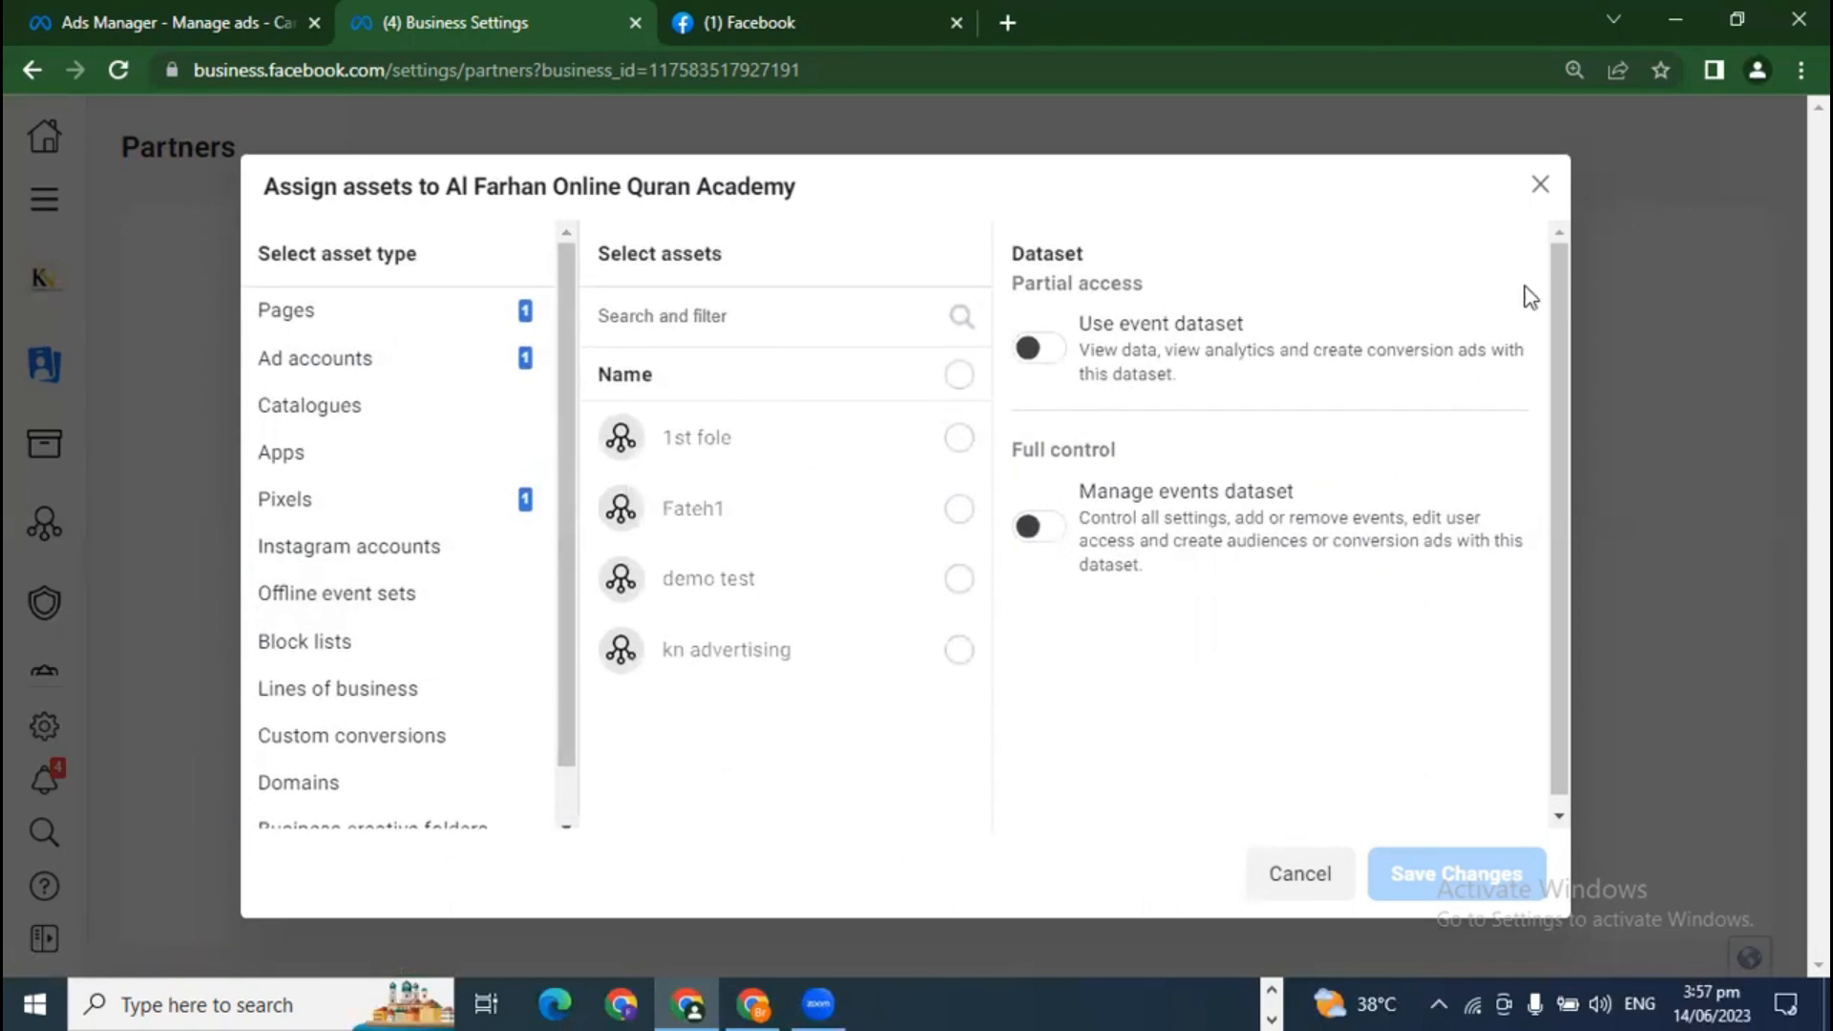
{"action": "left_click", "coordinate": [1585, 180]}
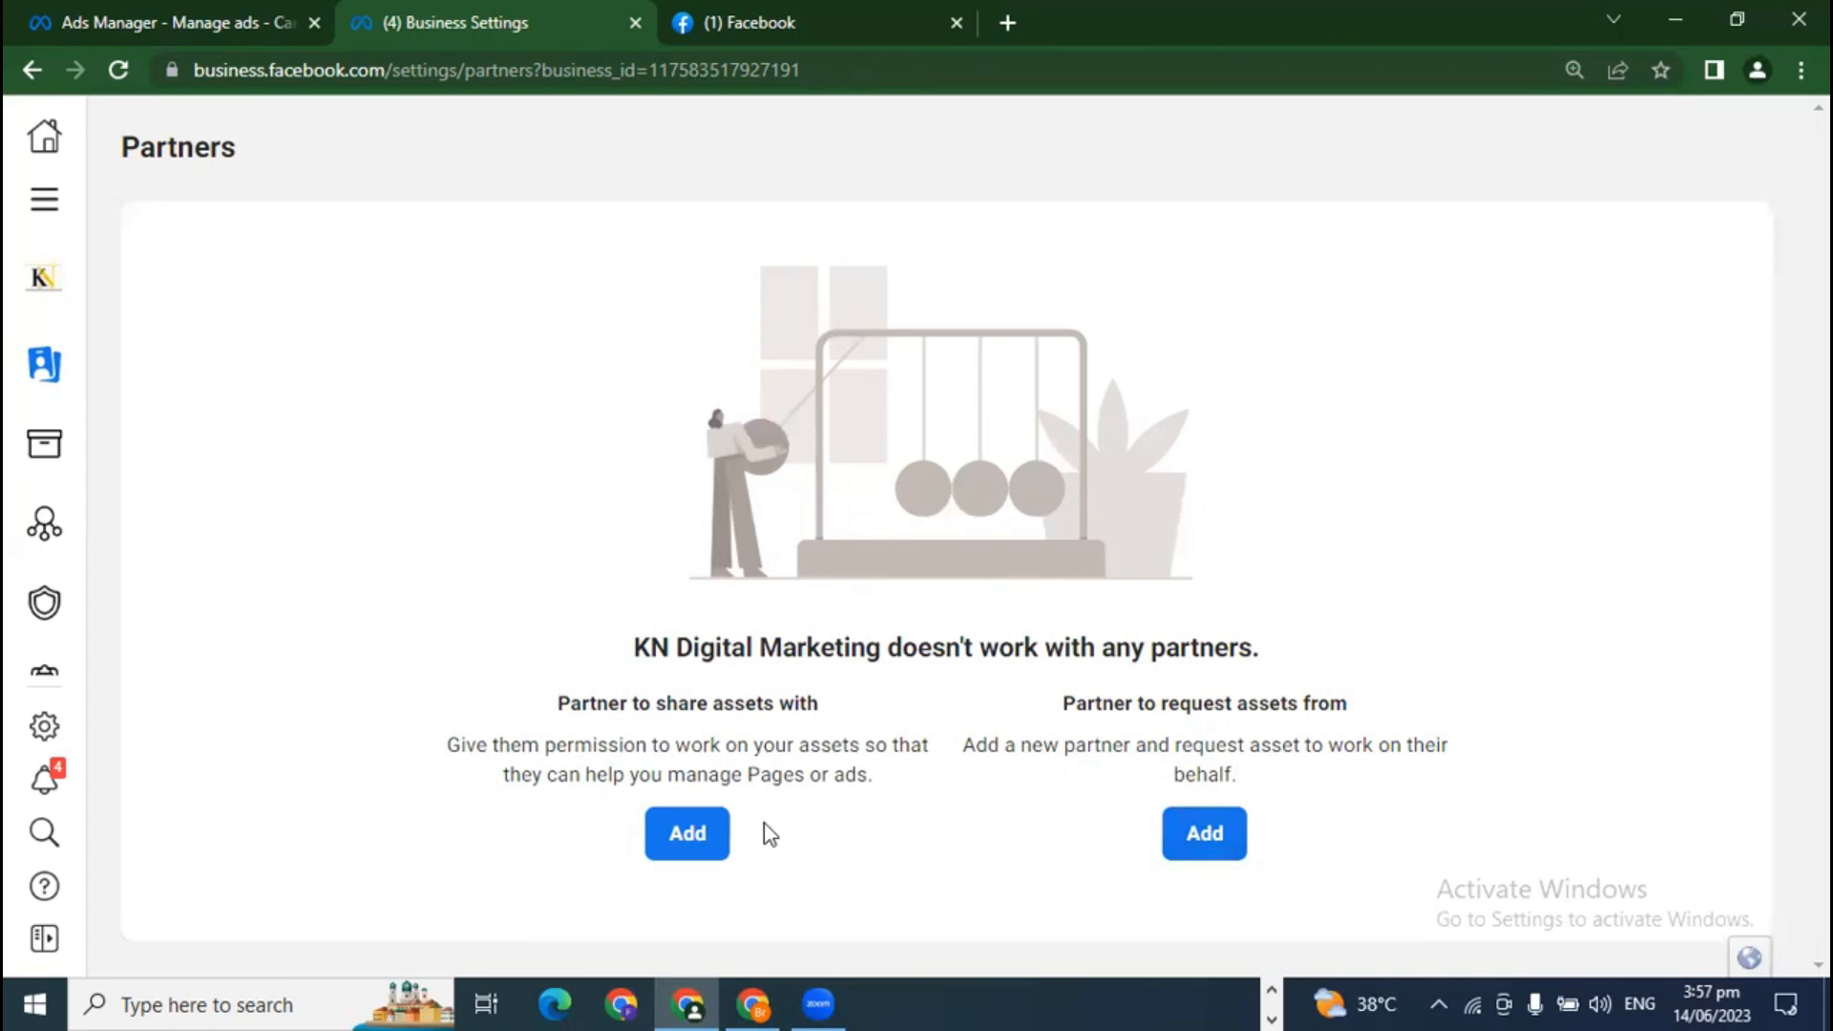
Step: Go to System users and view Conversions API System User, with Employee access and no assets
{"action": "mouse_move", "coordinate": [41, 366]}
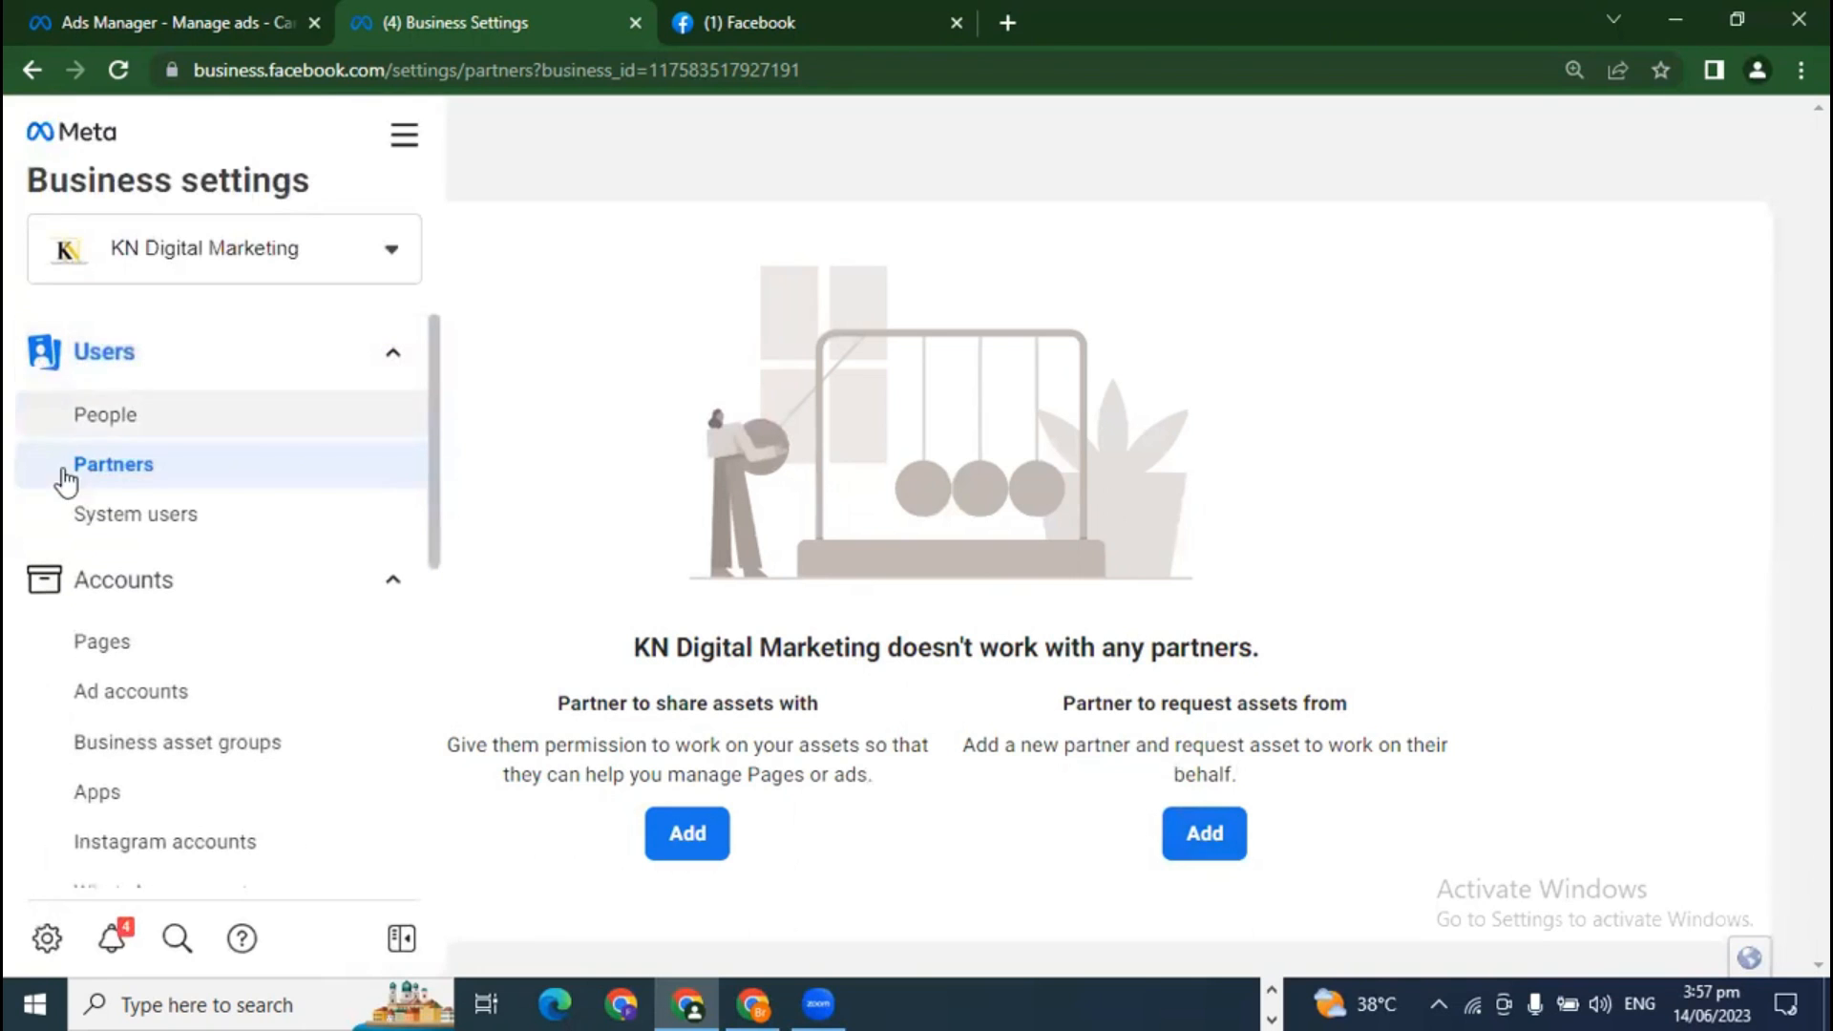
{"action": "left_click", "coordinate": [127, 521]}
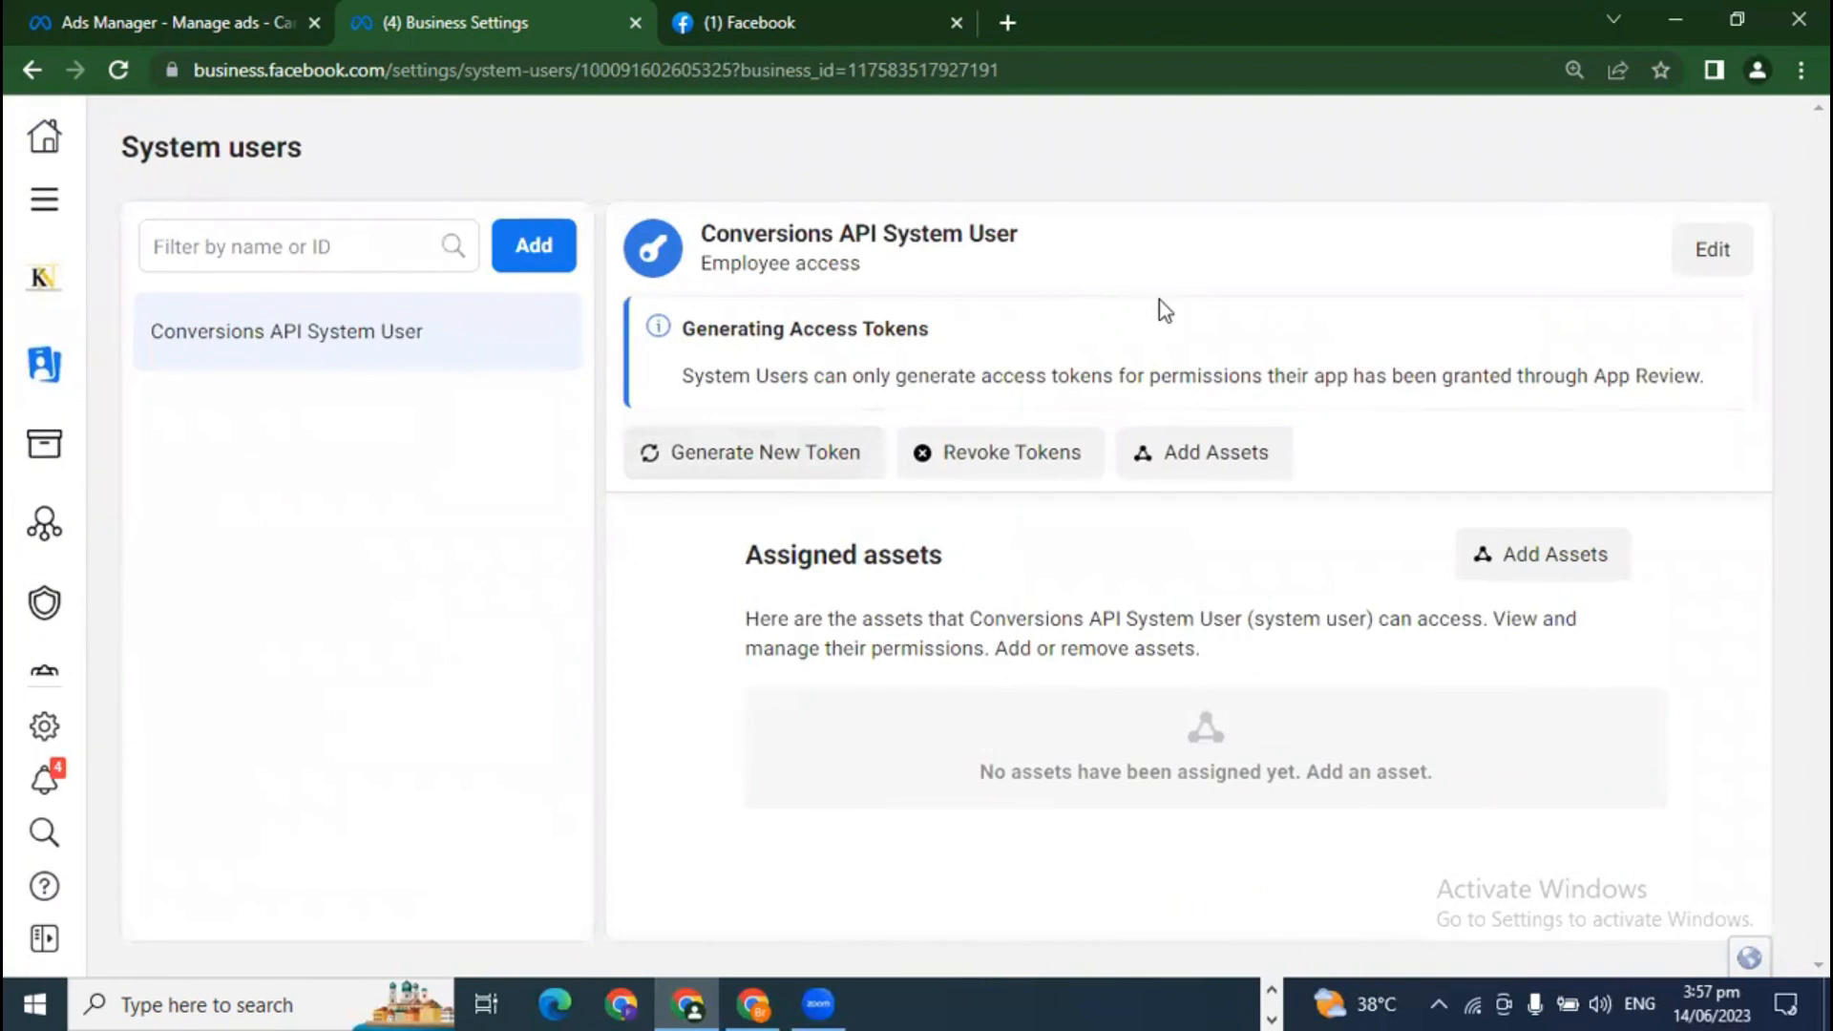
{"action": "left_click_drag", "start_coordinate": [703, 229], "coordinate": [1051, 254]}
{"action": "left_click", "coordinate": [1051, 256]}
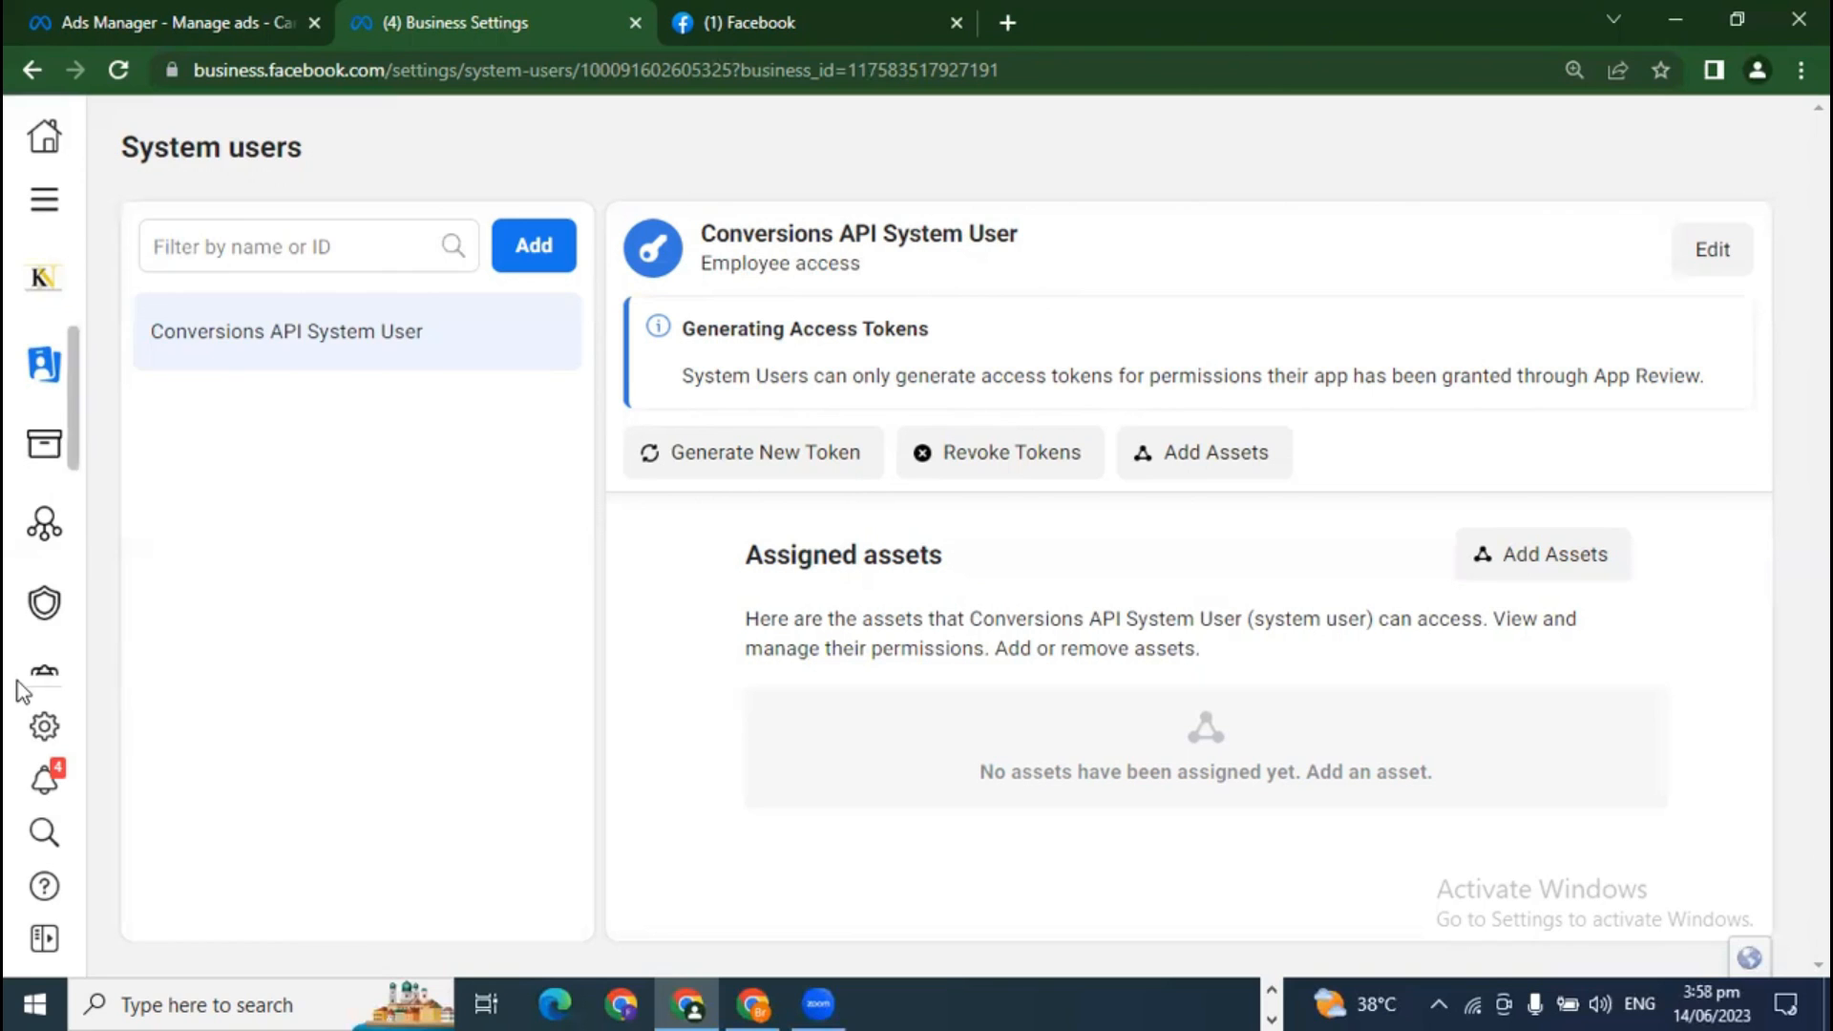
{"action": "mouse_move", "coordinate": [53, 519]}
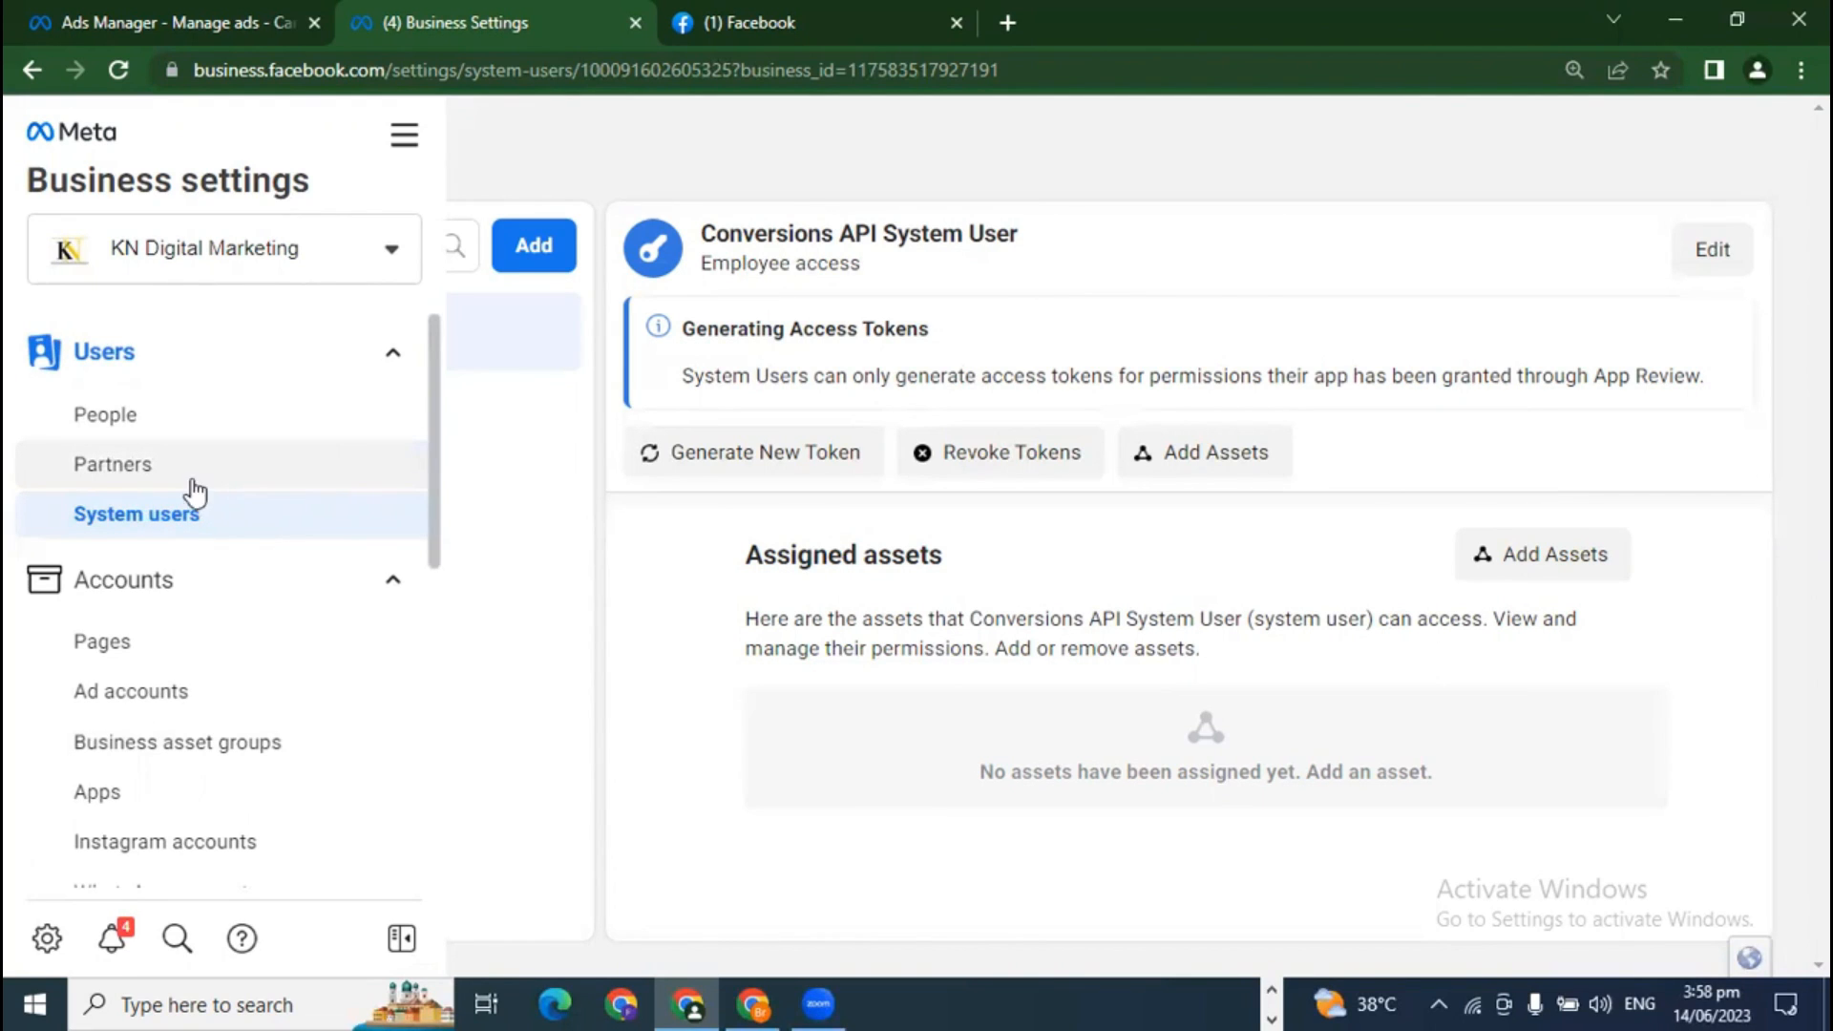
Step: Review a team member's assets under People, then return to the still-empty Partners page
{"action": "left_click", "coordinate": [187, 430]}
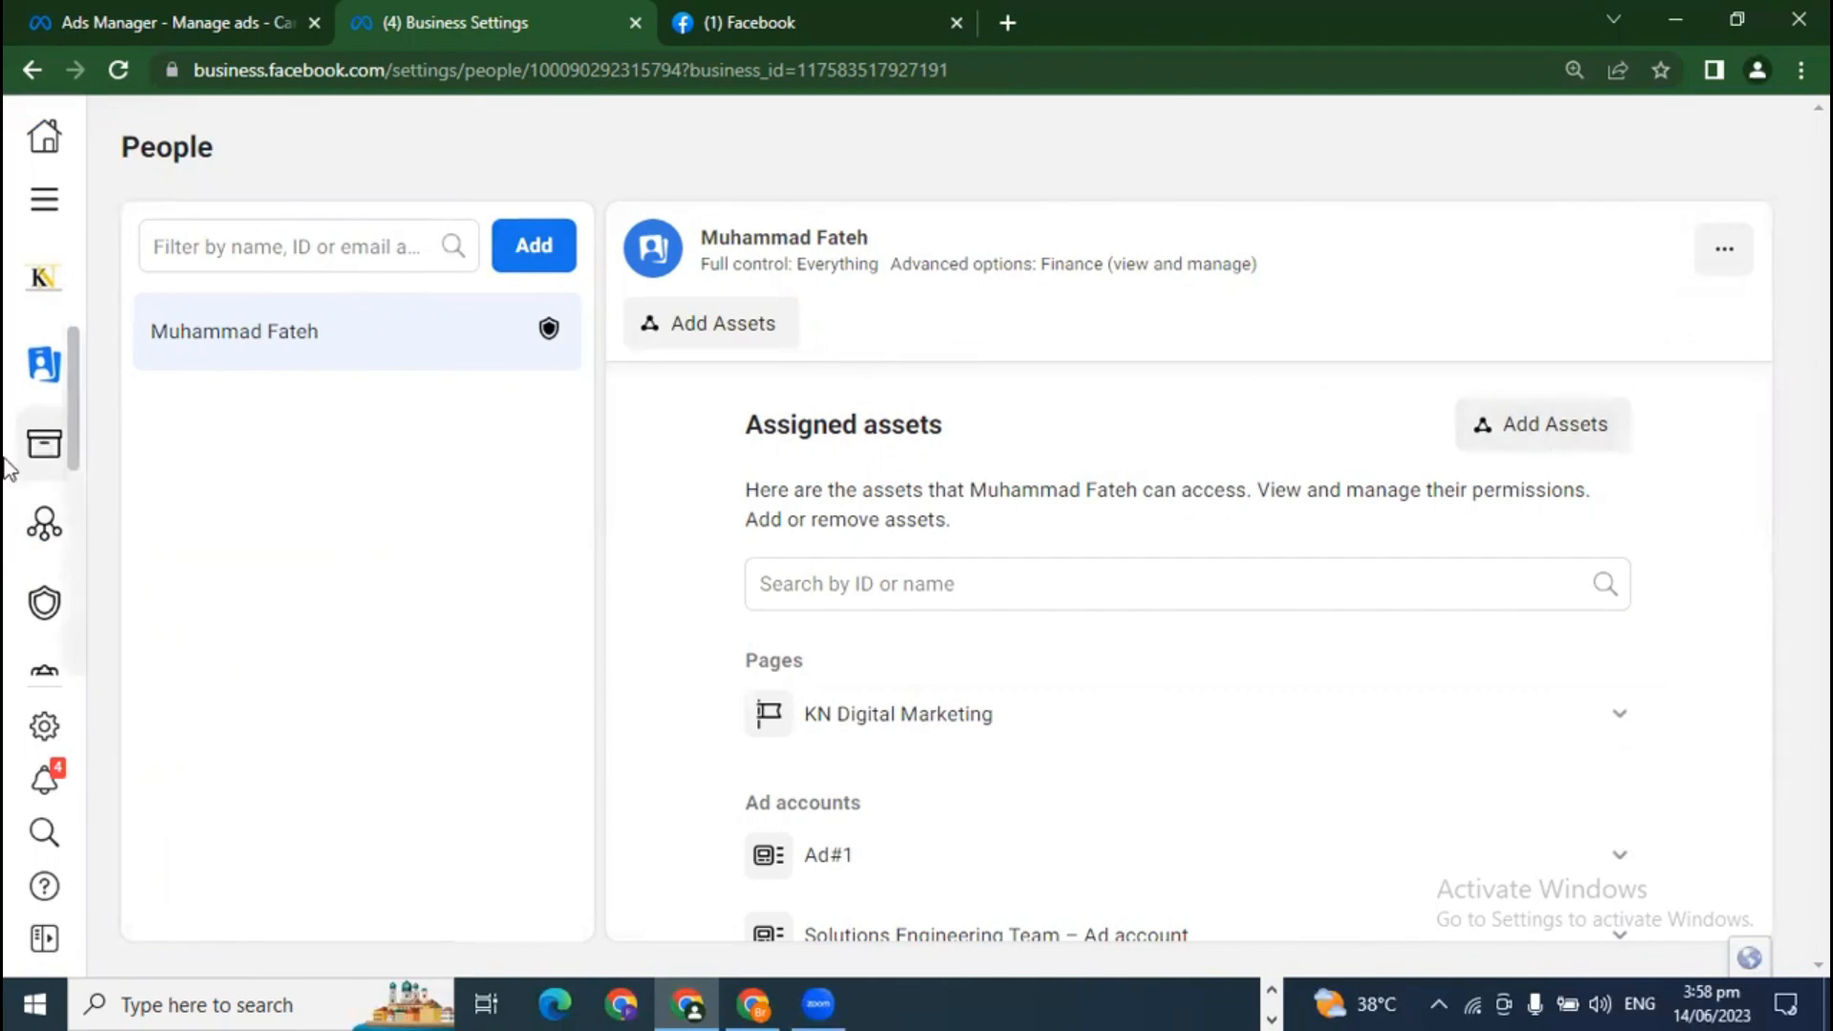
{"action": "left_click", "coordinate": [96, 475]}
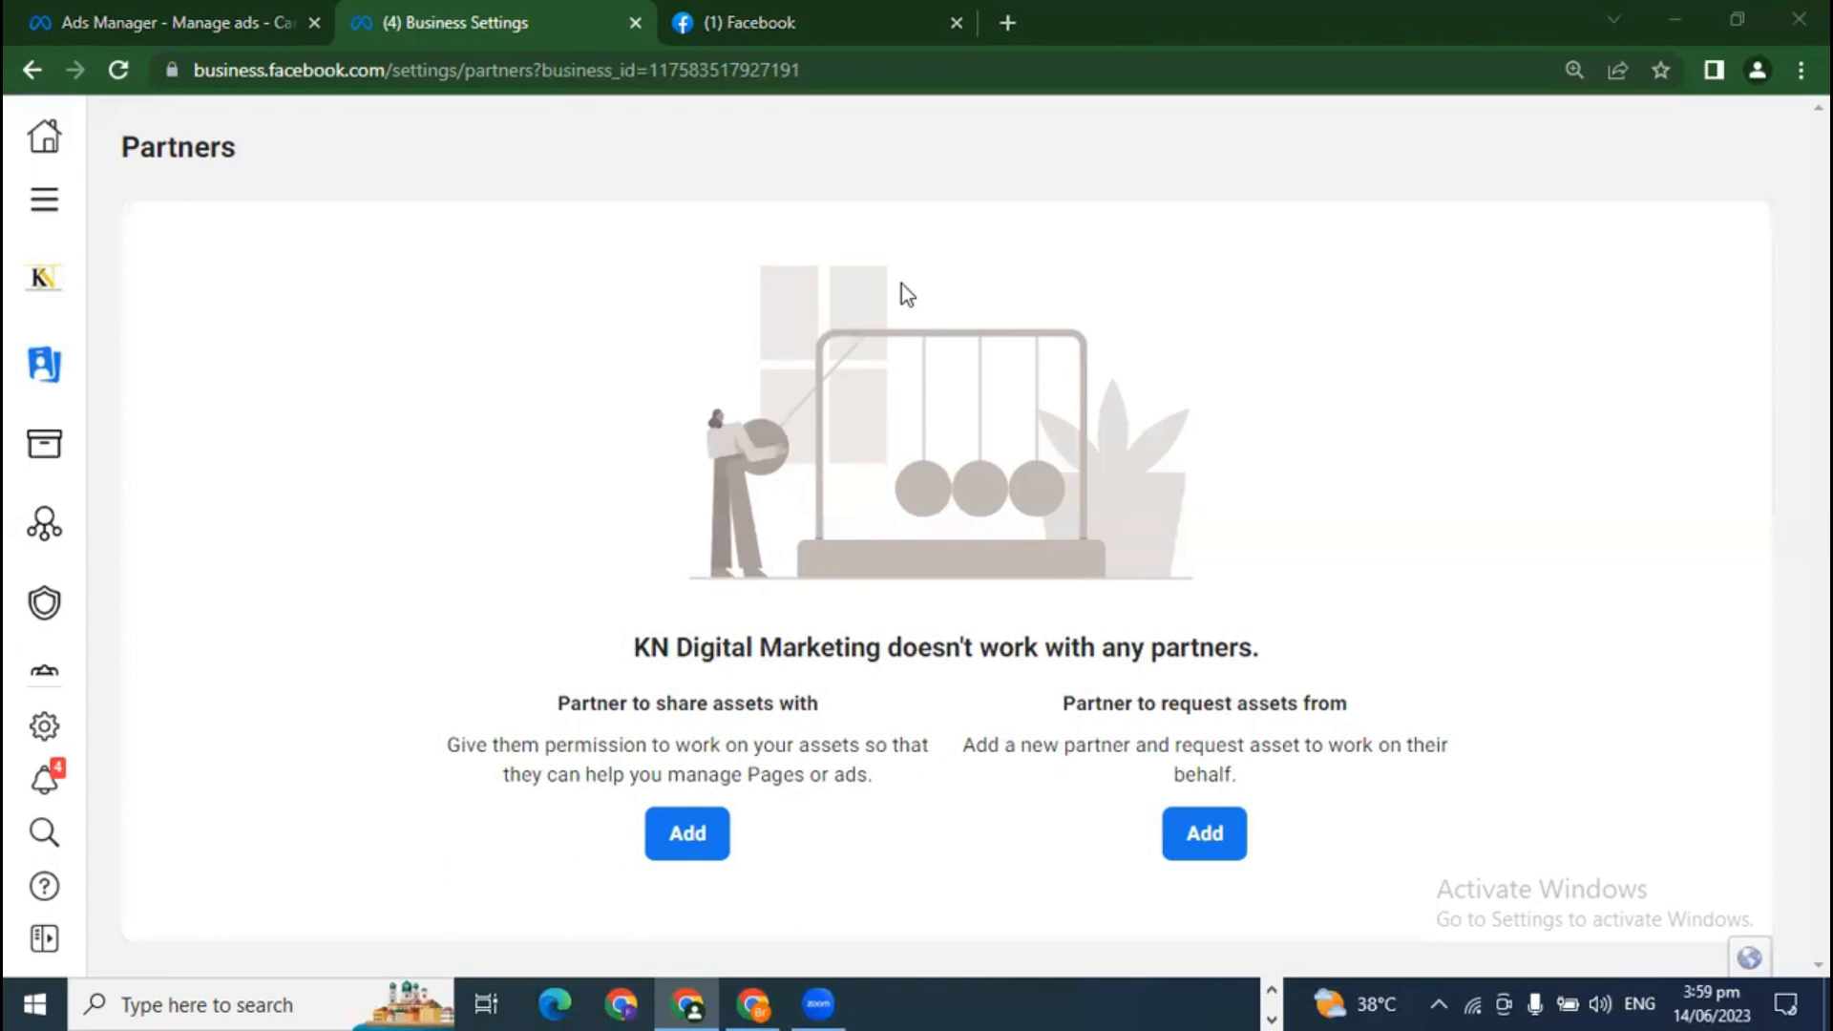
Step: Open the KN Digital Marketing Page under Accounts > Pages and dismiss the Partnership ads notice
{"action": "mouse_move", "coordinate": [29, 444]}
{"action": "scroll", "coordinate": [157, 615], "scroll_direction": "down", "scroll_amount": 2}
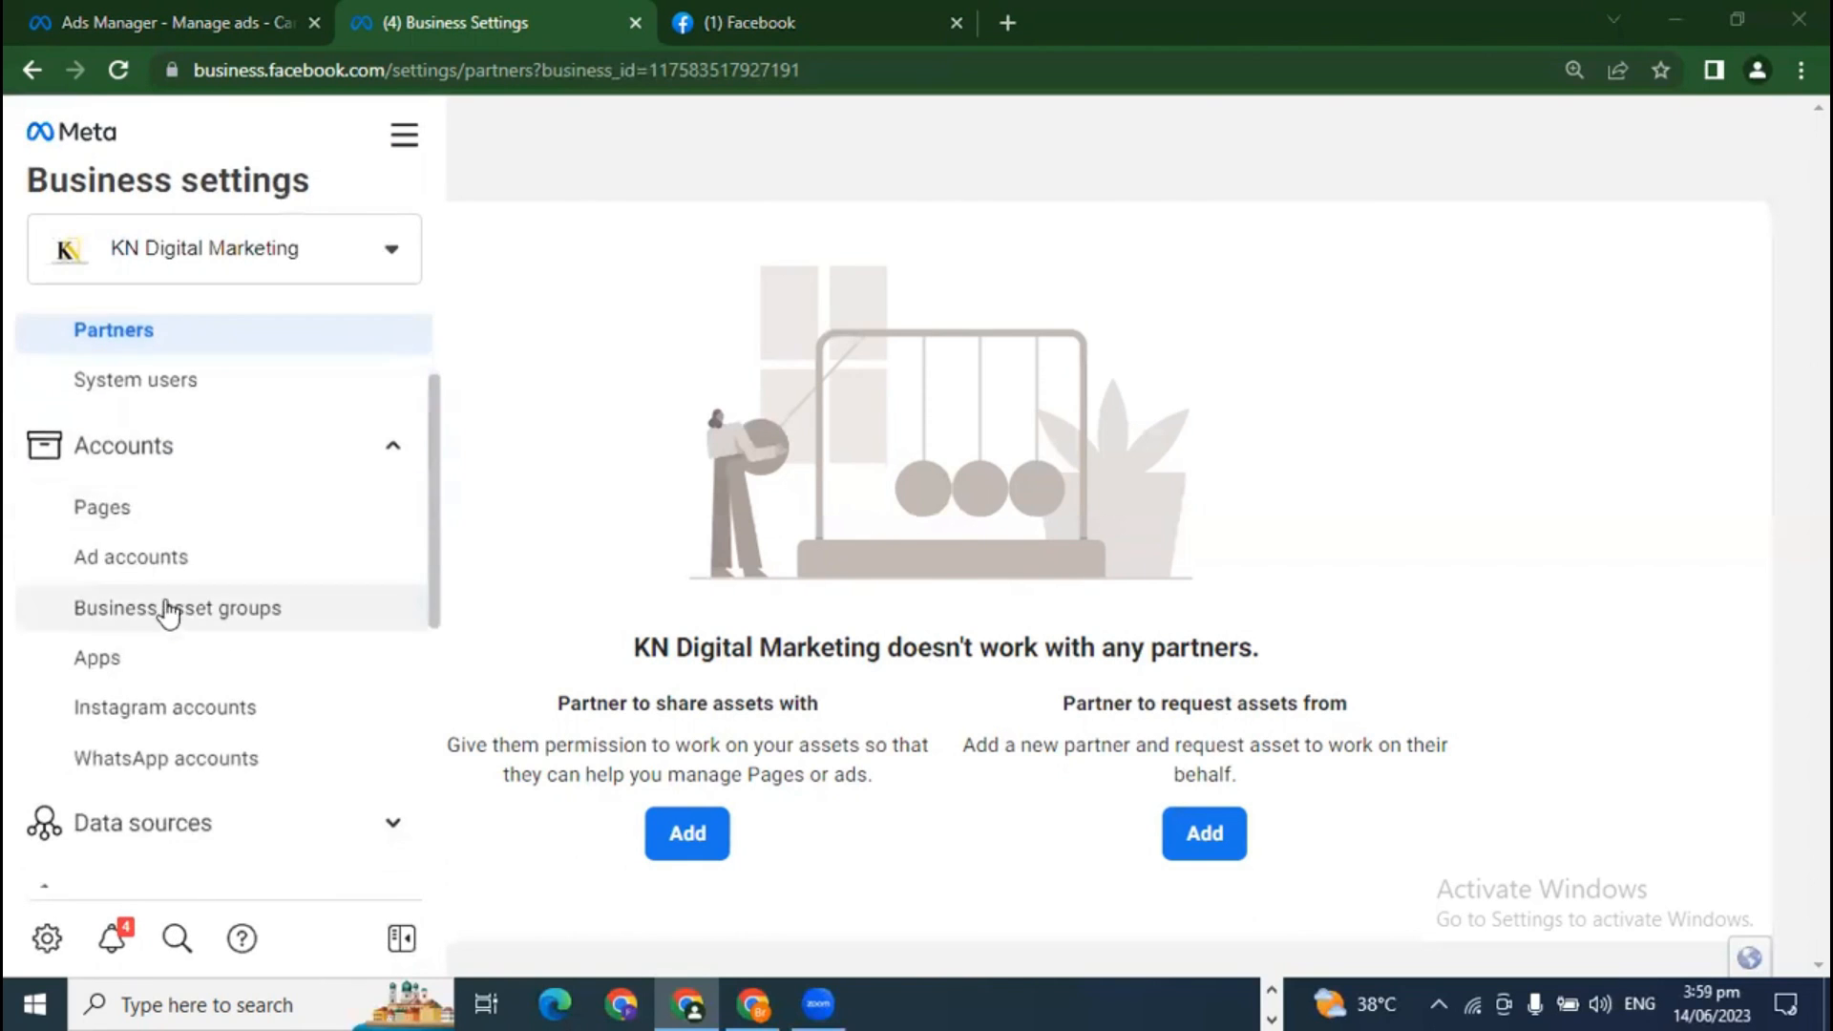
{"action": "left_click", "coordinate": [135, 513]}
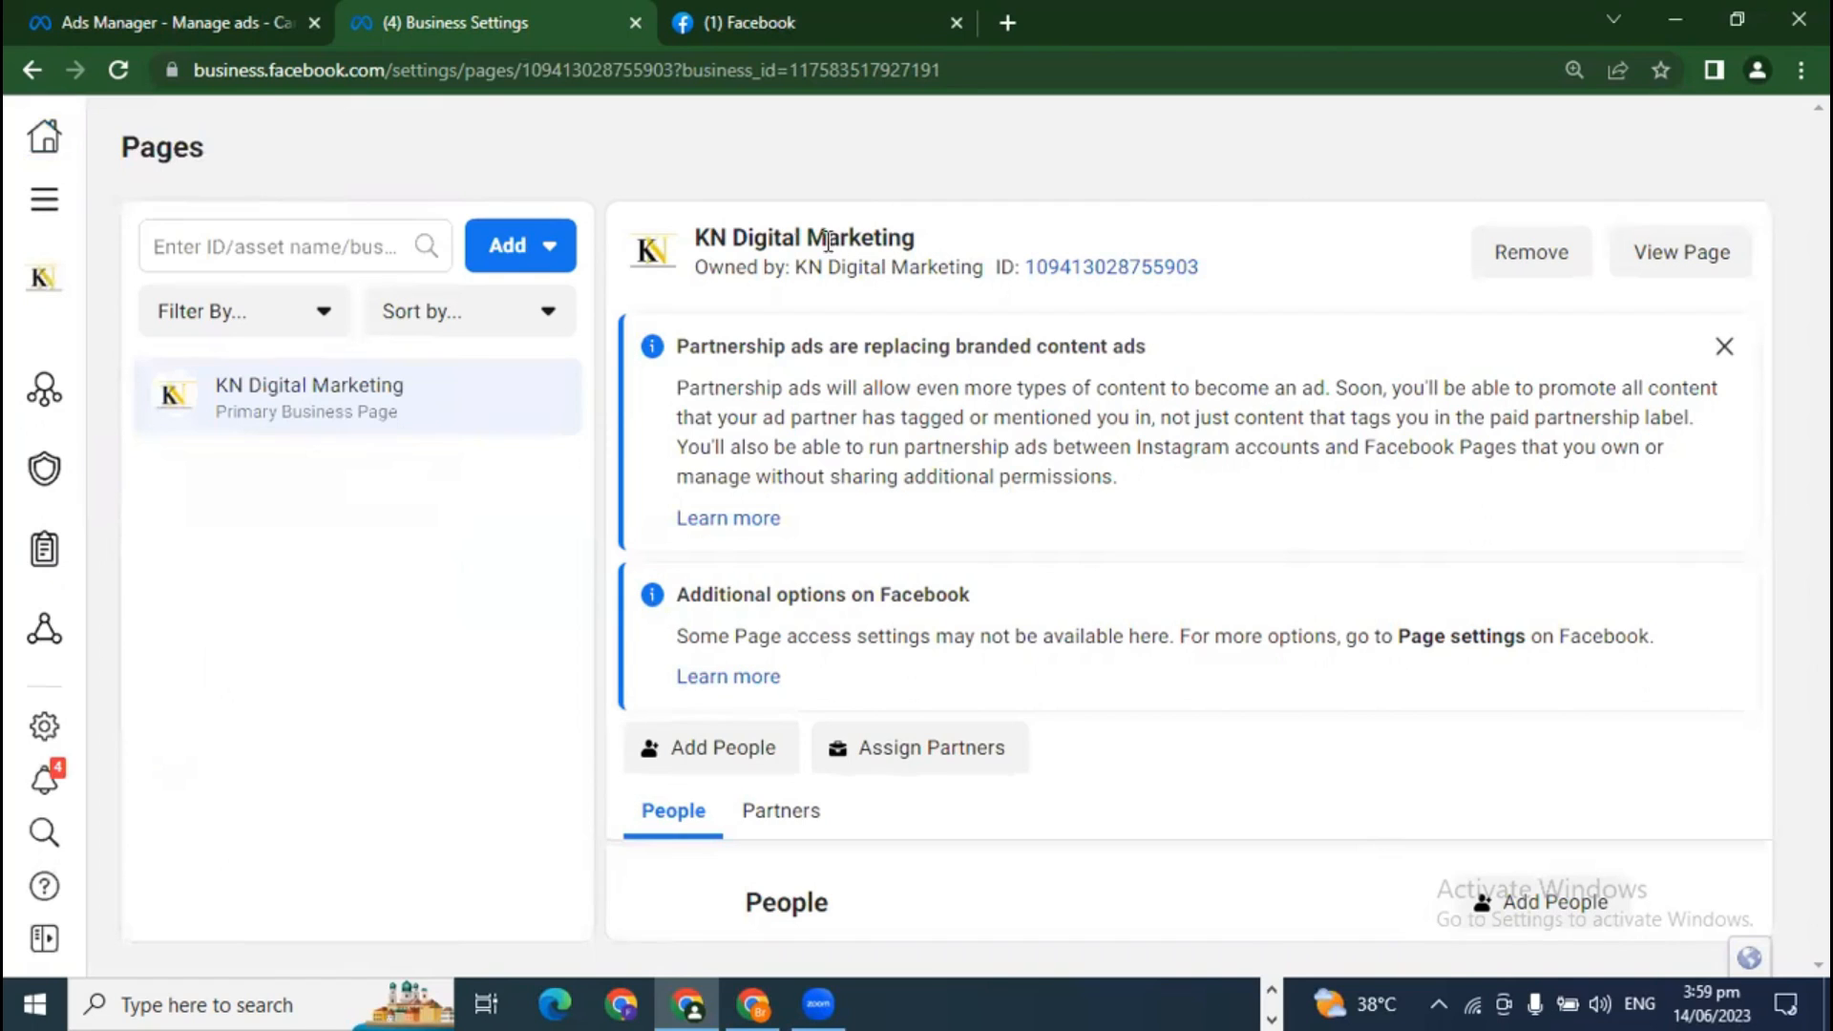
{"action": "left_click_drag", "start_coordinate": [788, 230], "coordinate": [961, 233]}
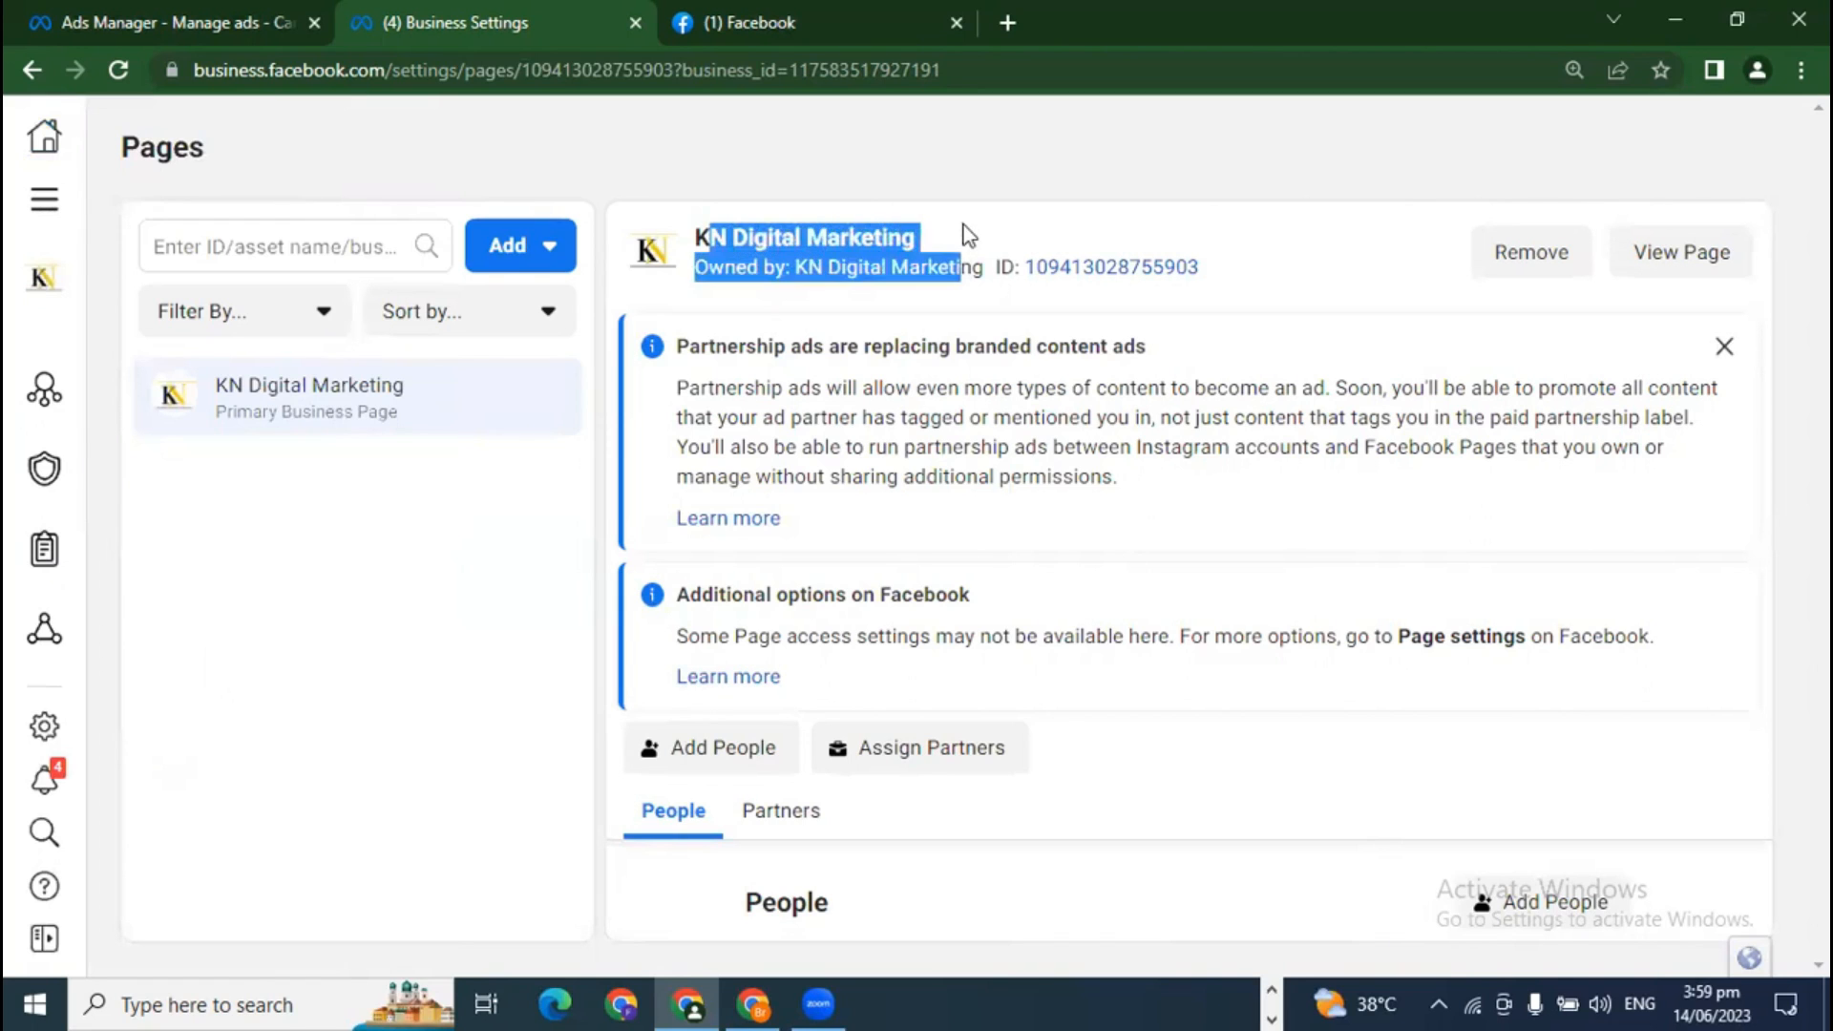
{"action": "left_click", "coordinate": [959, 231]}
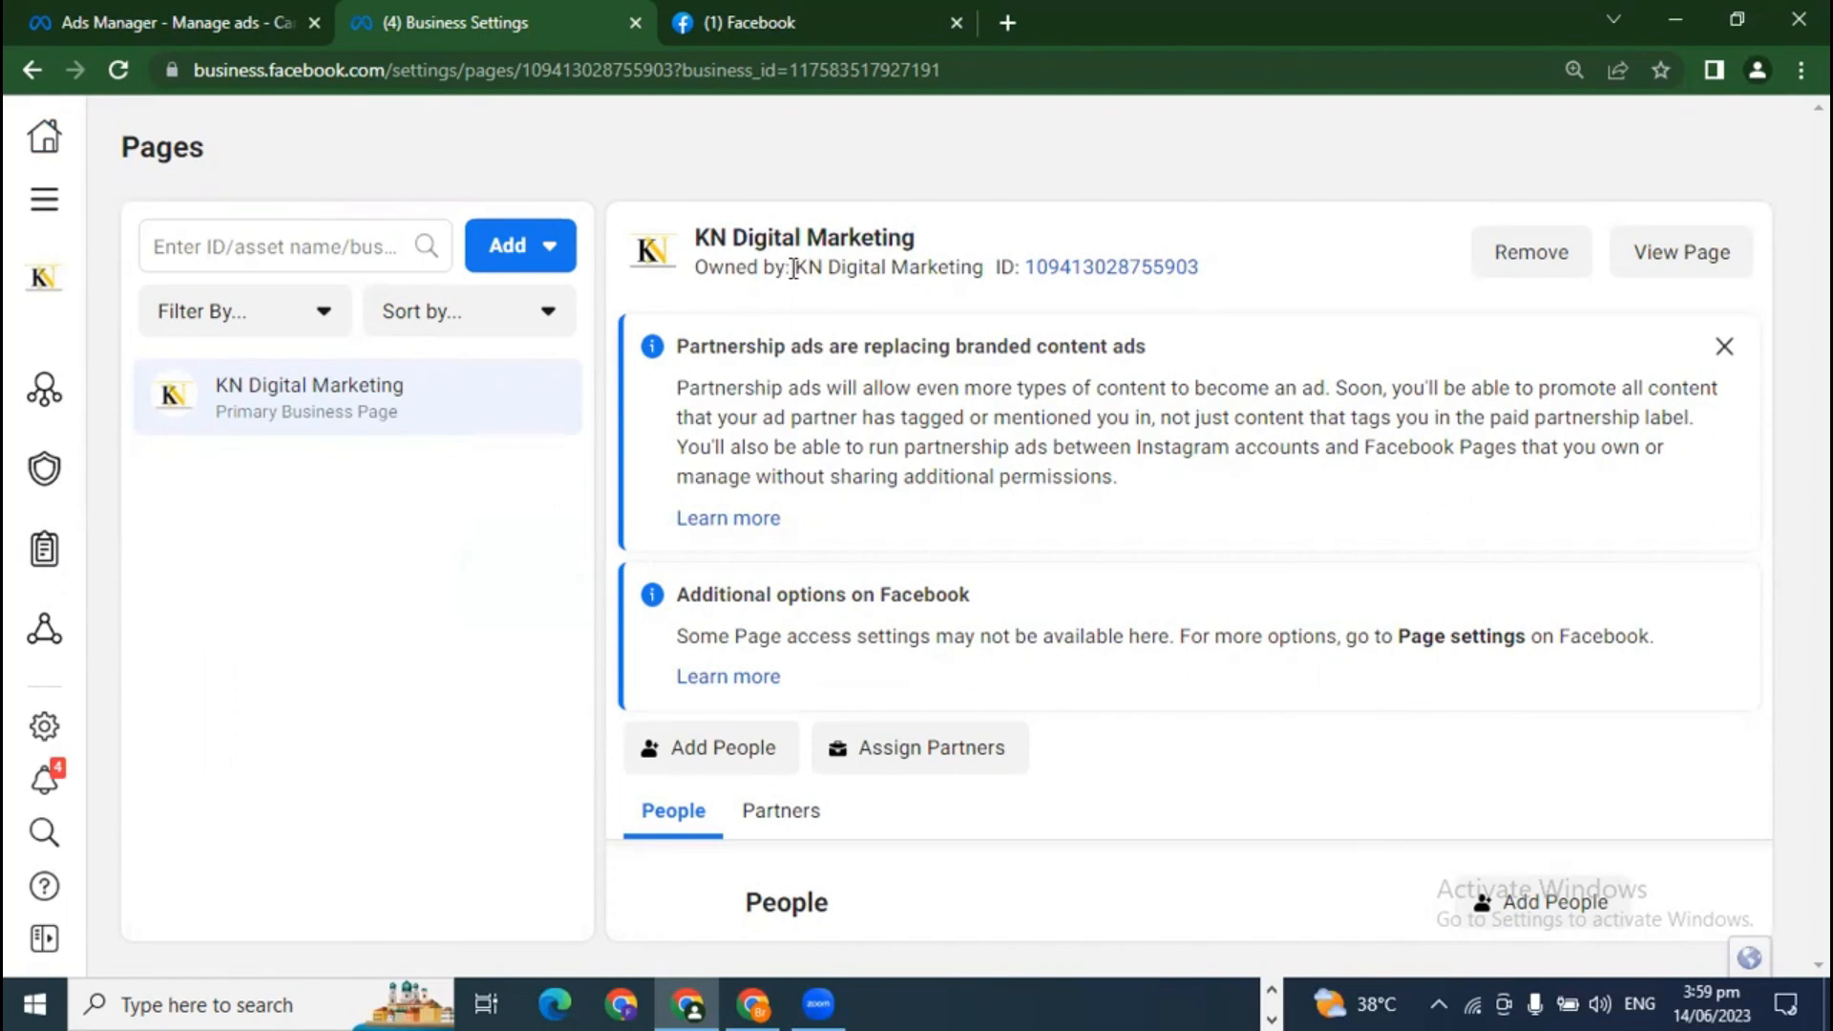
{"action": "left_click_drag", "start_coordinate": [808, 268], "coordinate": [971, 266]}
{"action": "left_click", "coordinate": [1212, 300]}
{"action": "left_click", "coordinate": [1724, 346]}
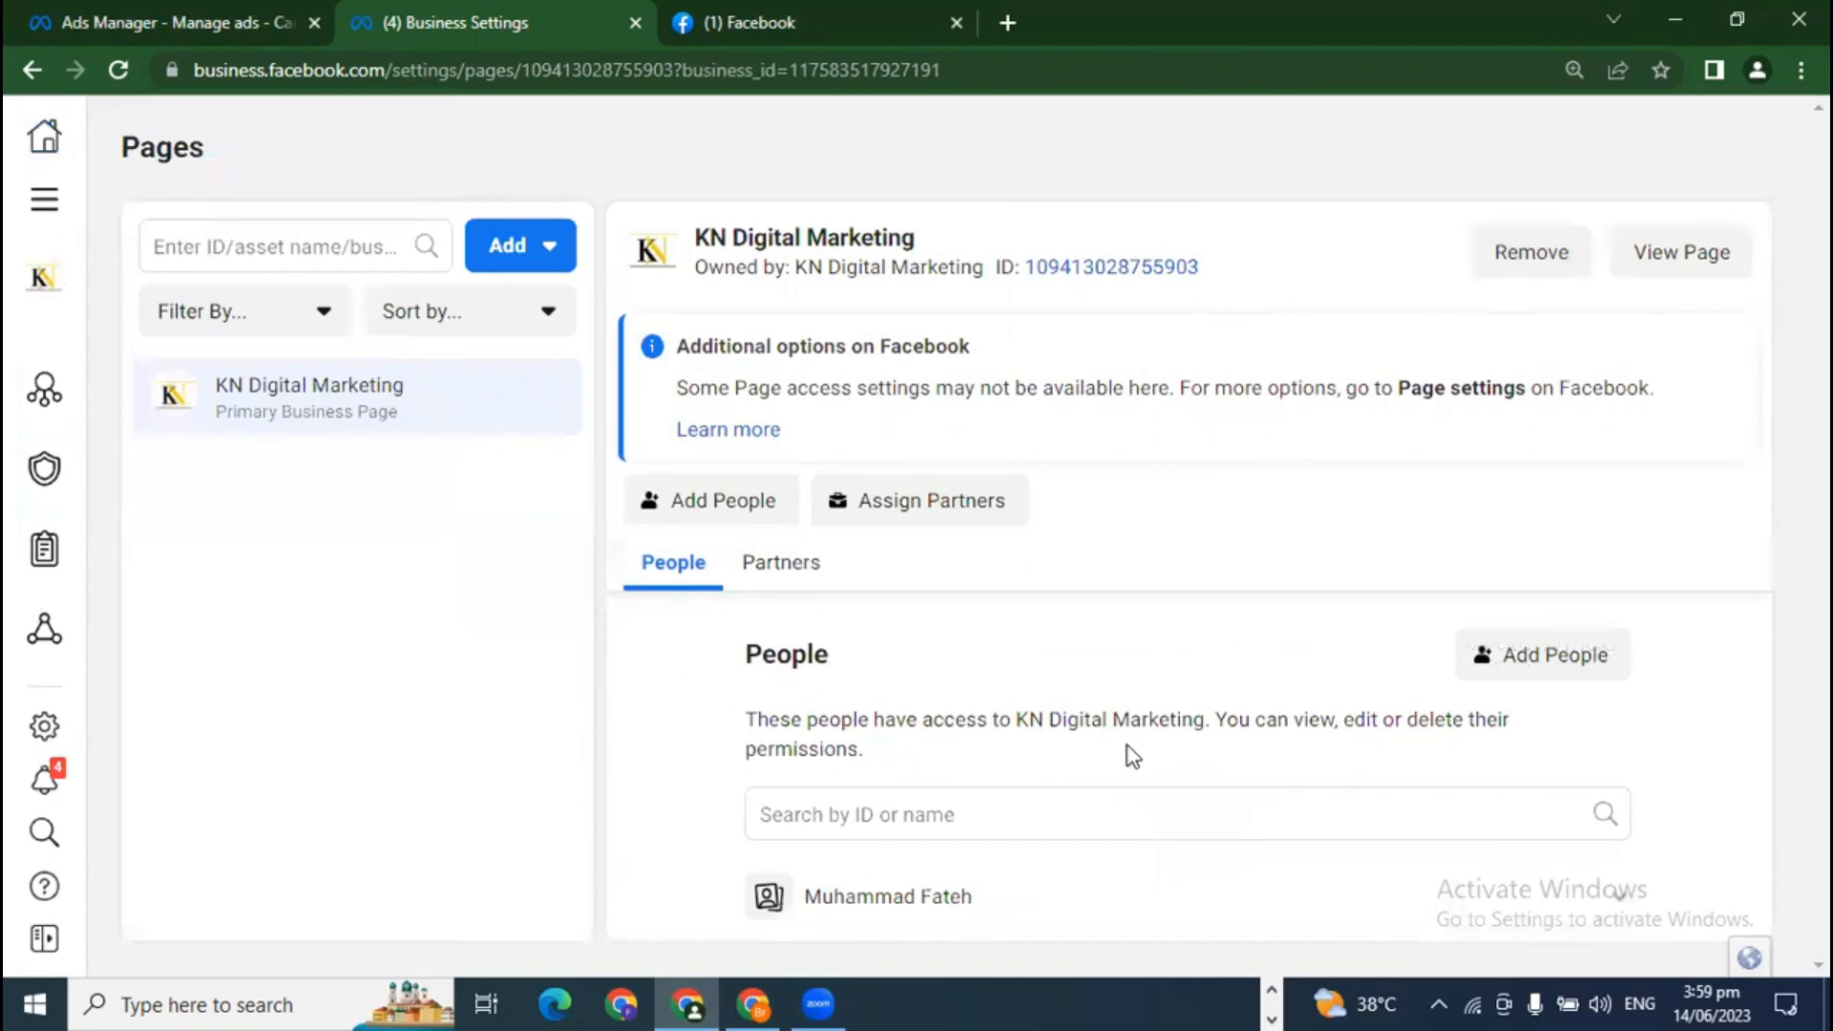
Step: Start assigning a partner to the Page by Business ID, then back out without sharing
{"action": "left_click", "coordinate": [945, 495]}
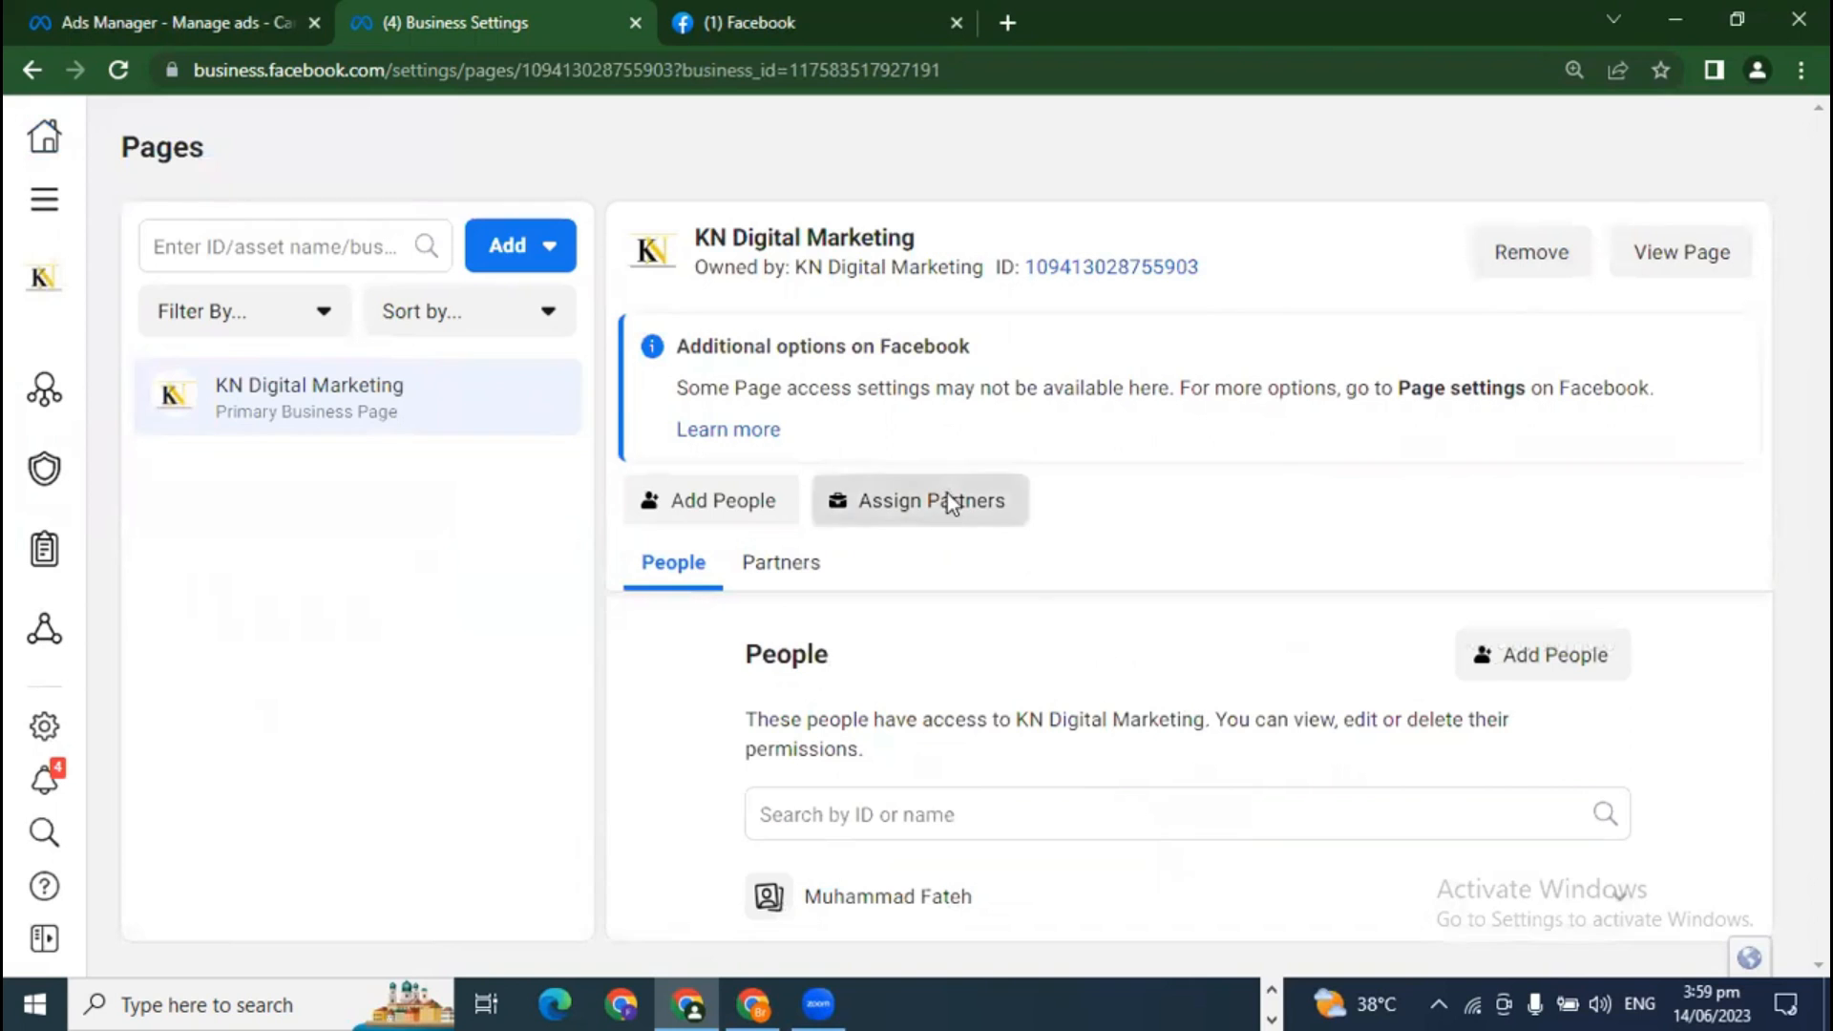
{"action": "left_click", "coordinate": [728, 494]}
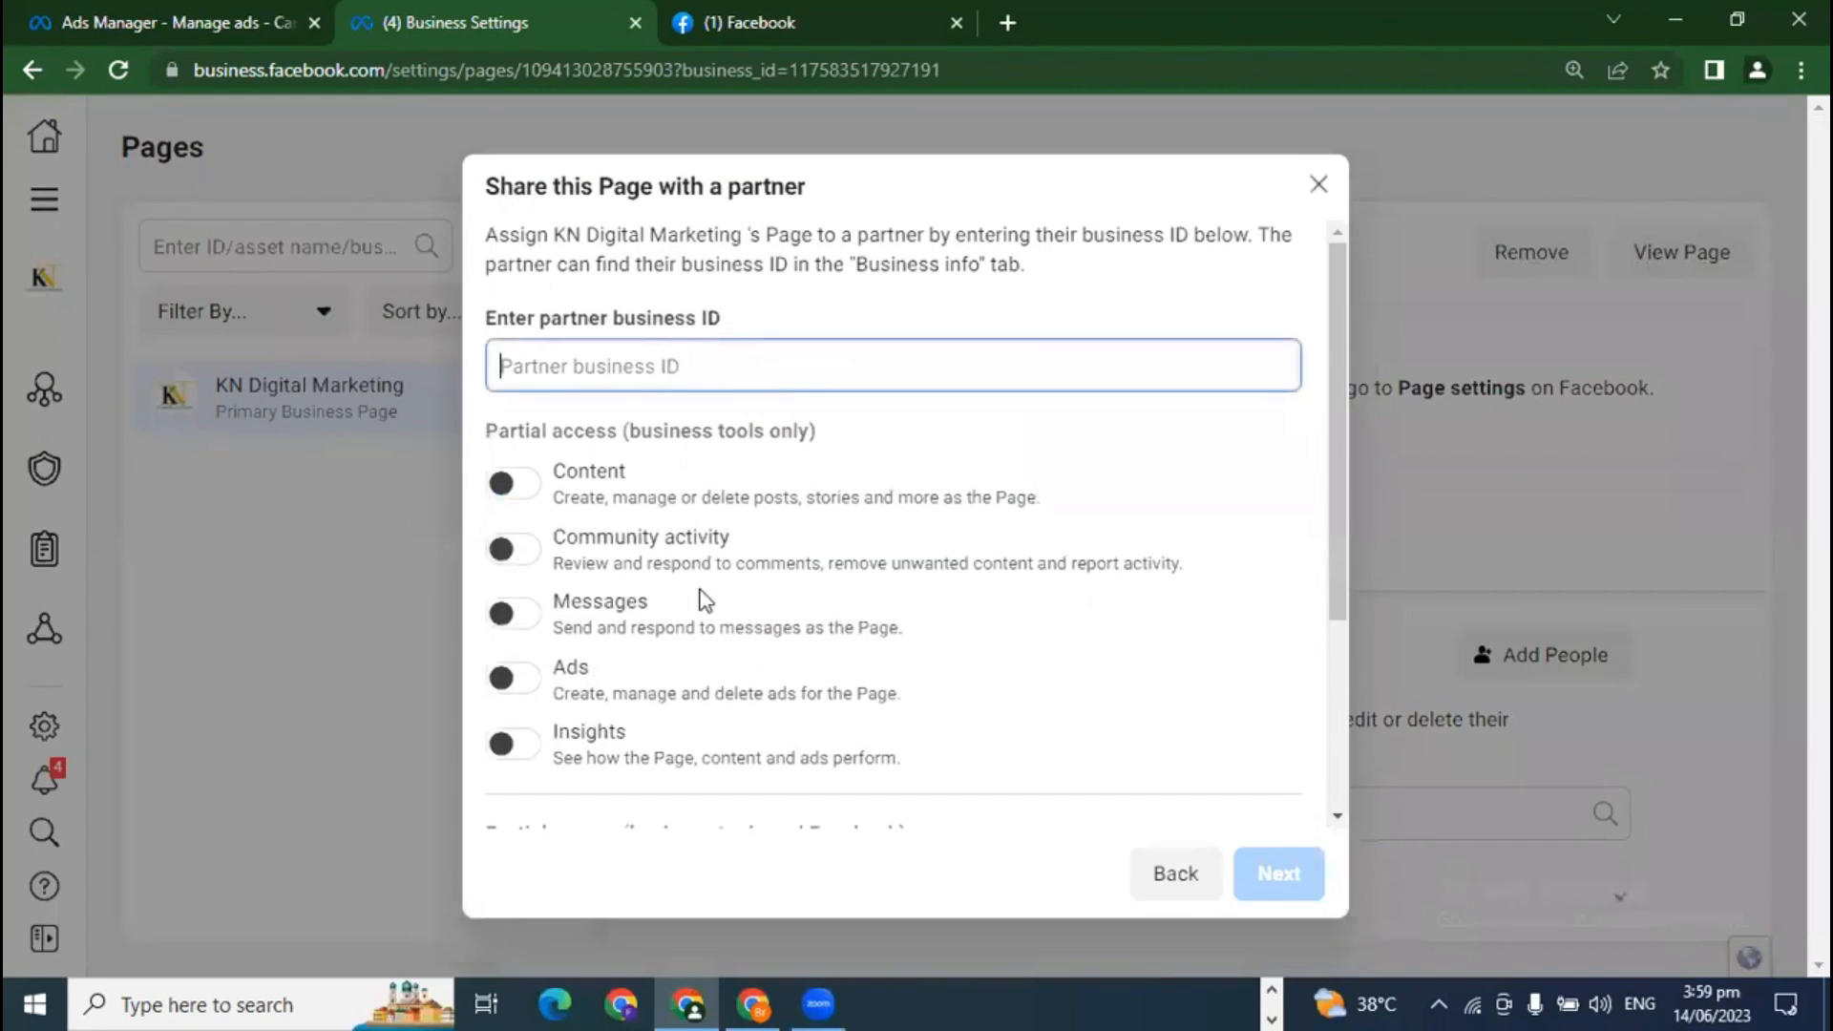
{"action": "scroll", "coordinate": [814, 598], "scroll_direction": "down", "scroll_amount": 3}
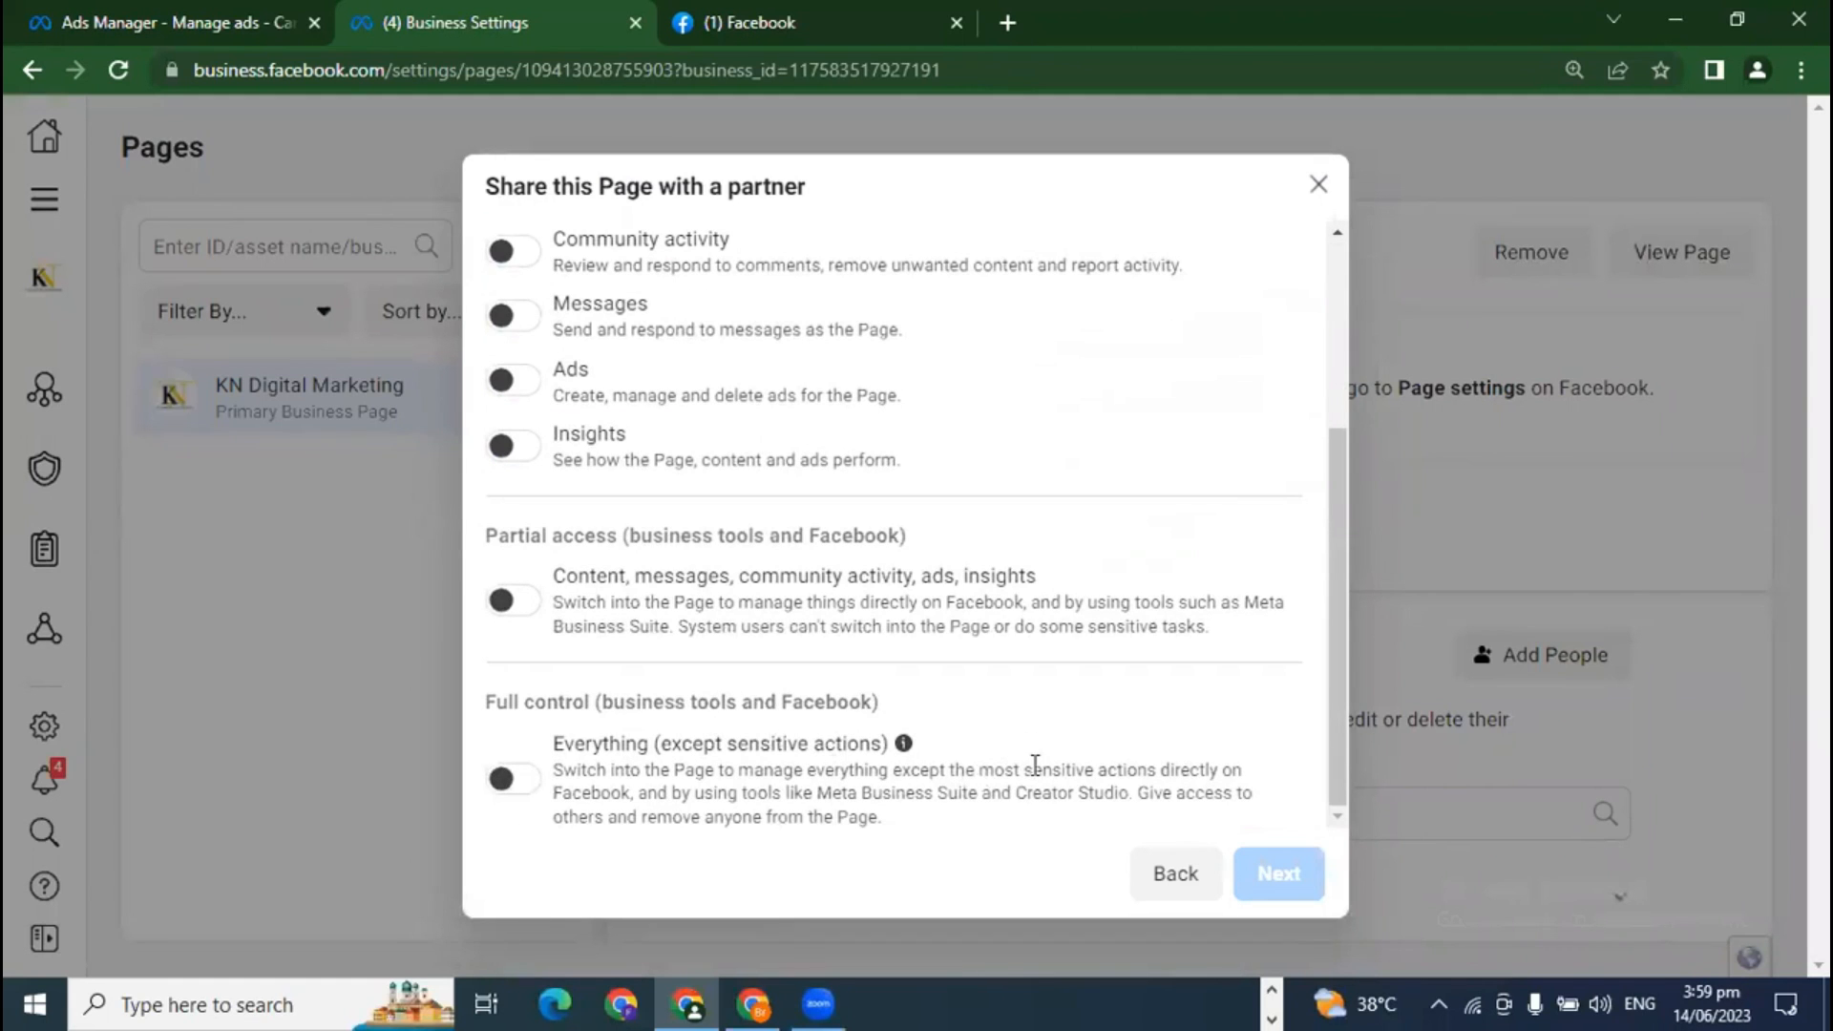
{"action": "left_click", "coordinate": [1175, 873]}
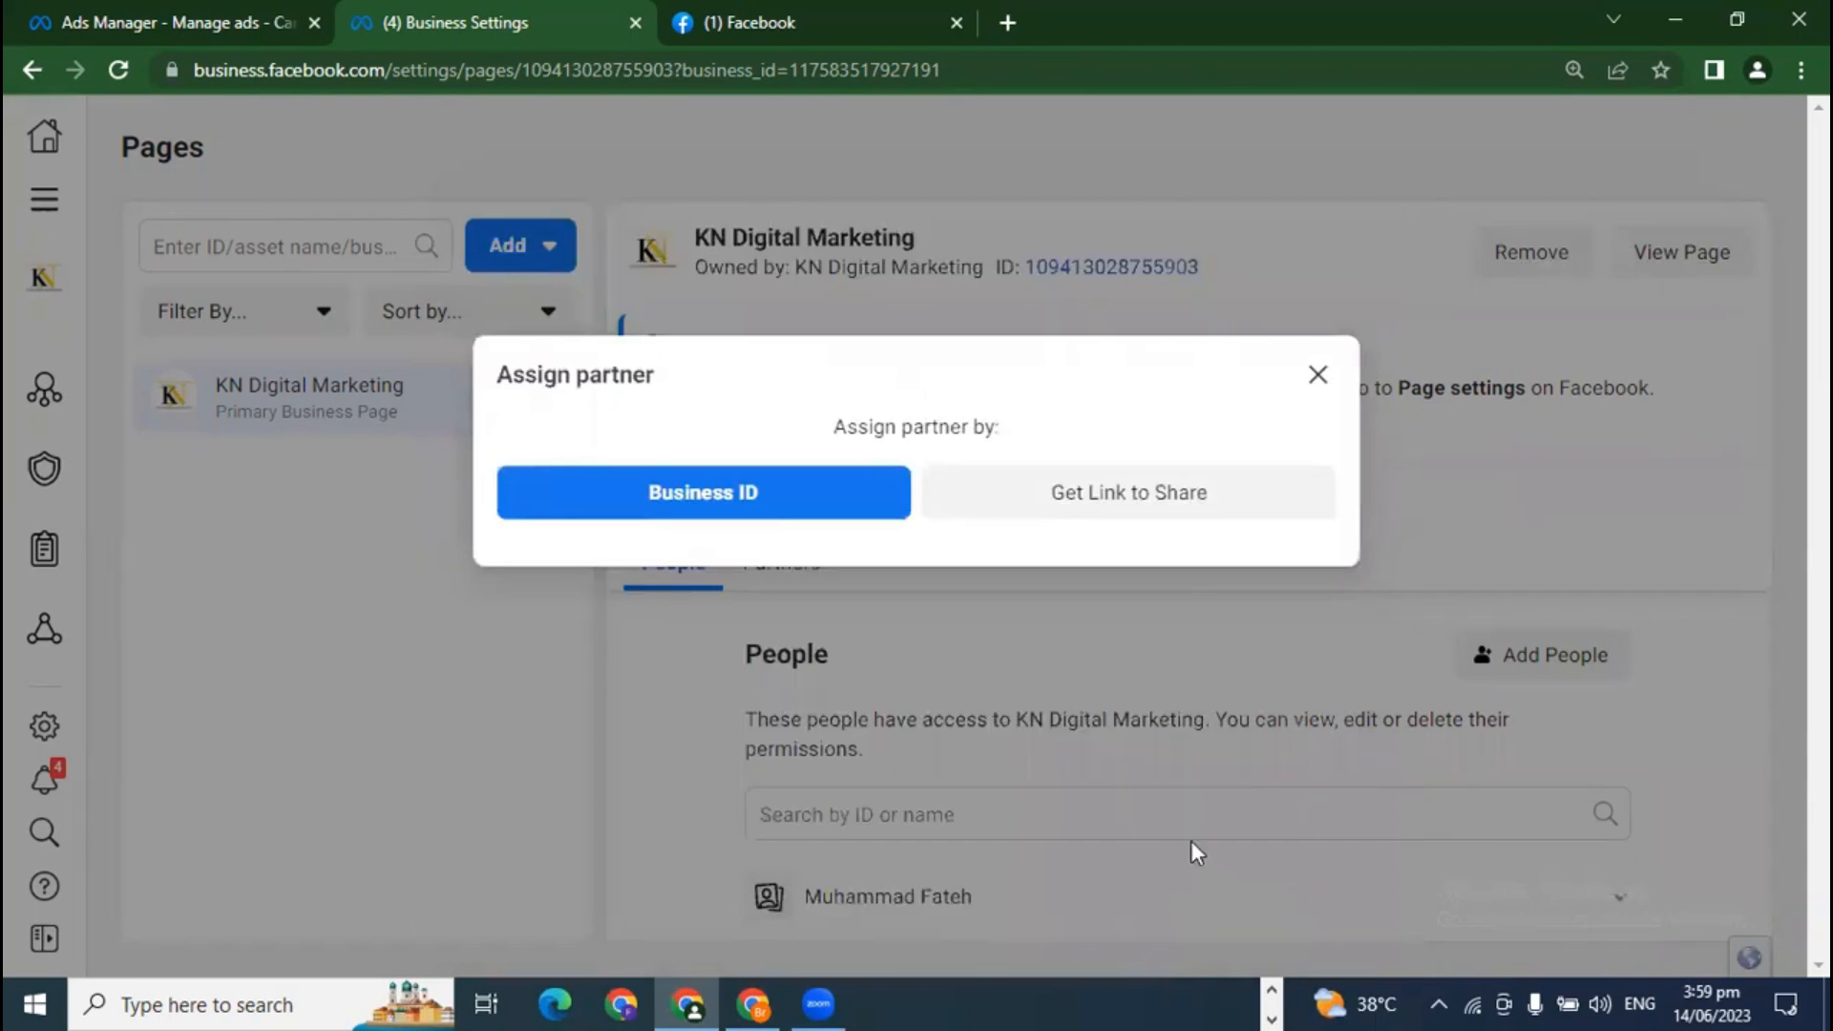
{"action": "left_click", "coordinate": [1318, 376]}
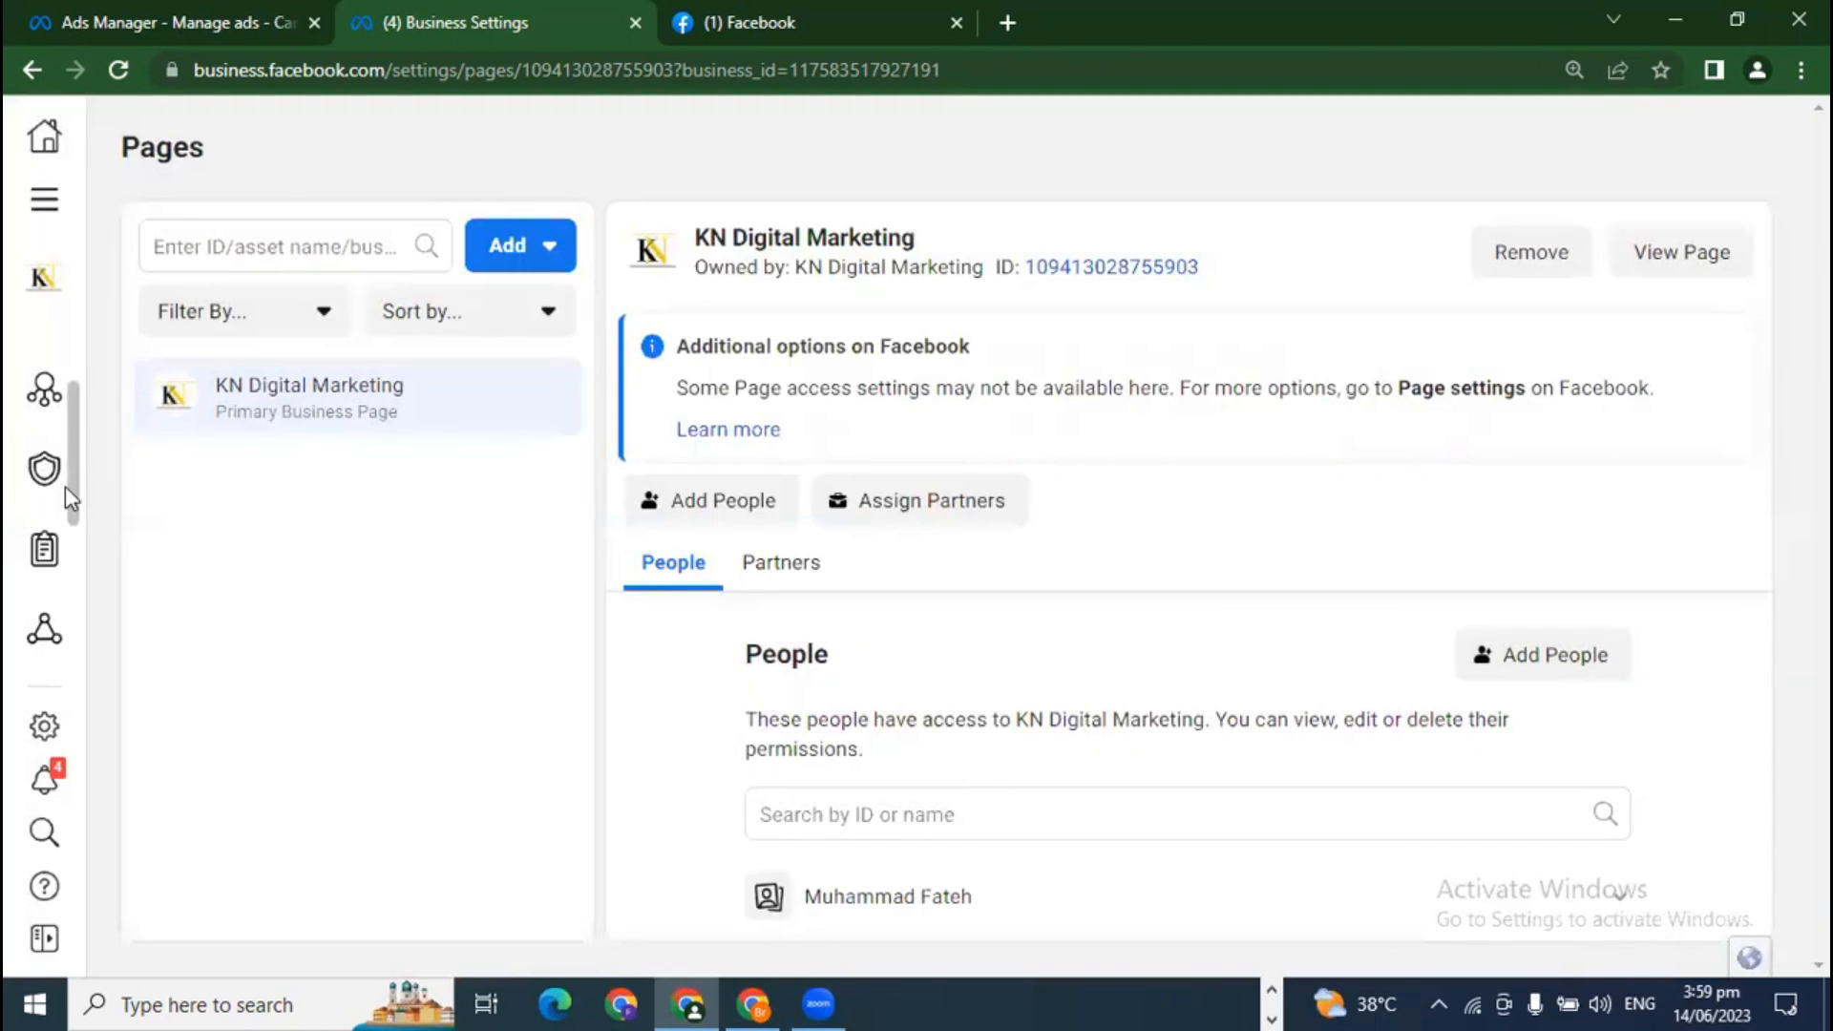
Step: Open the Ad accounts list and check the Add options, then close them
{"action": "mouse_move", "coordinate": [56, 482]}
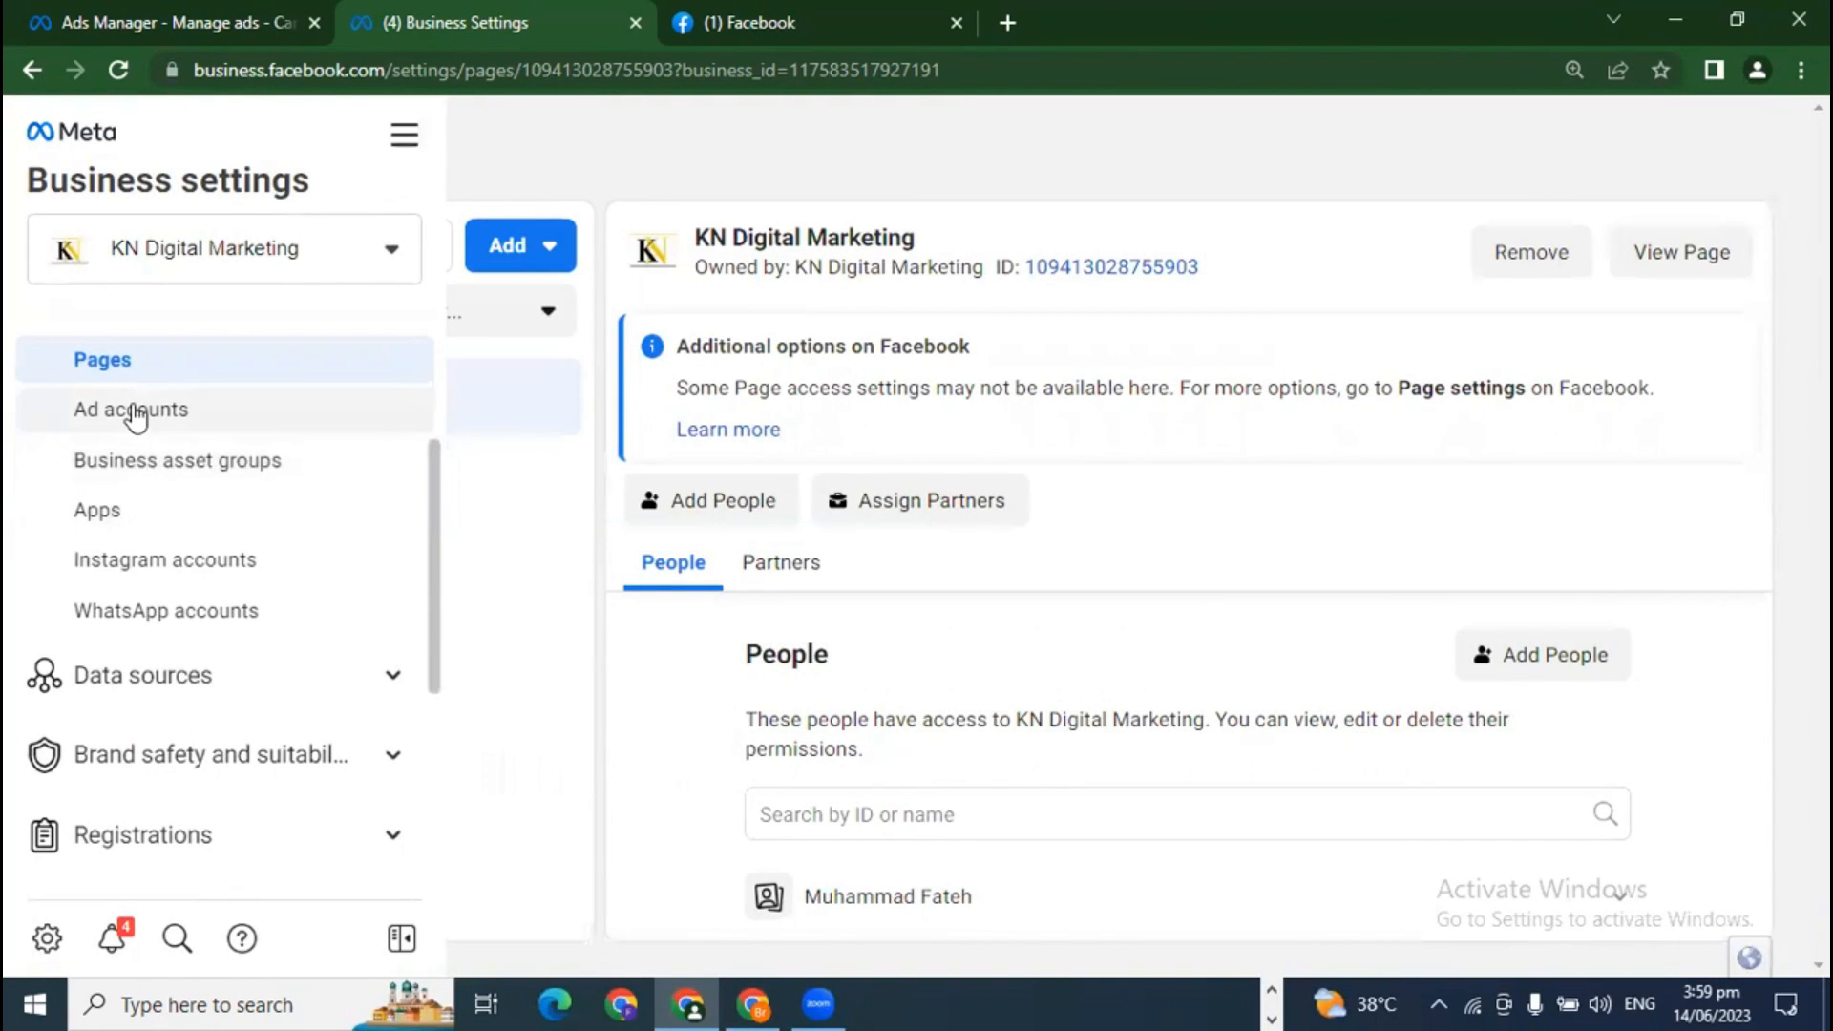
{"action": "left_click", "coordinate": [136, 413]}
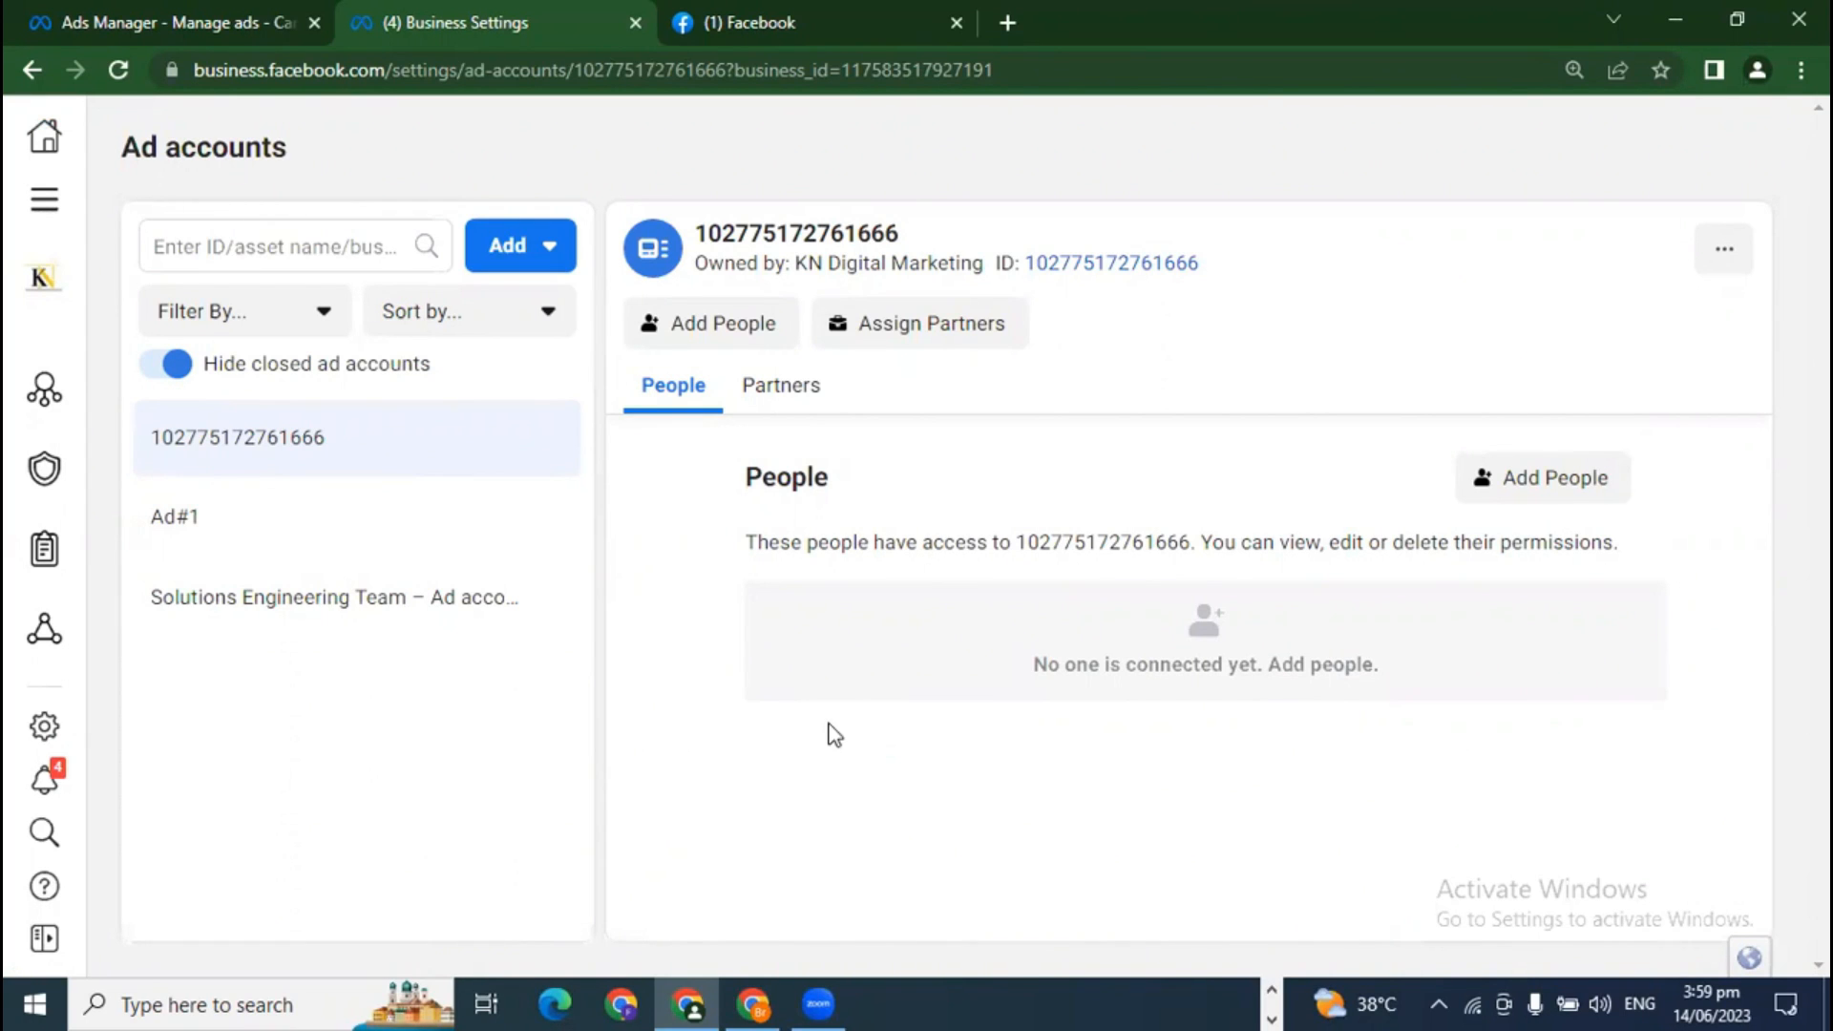
{"action": "left_click", "coordinate": [521, 248]}
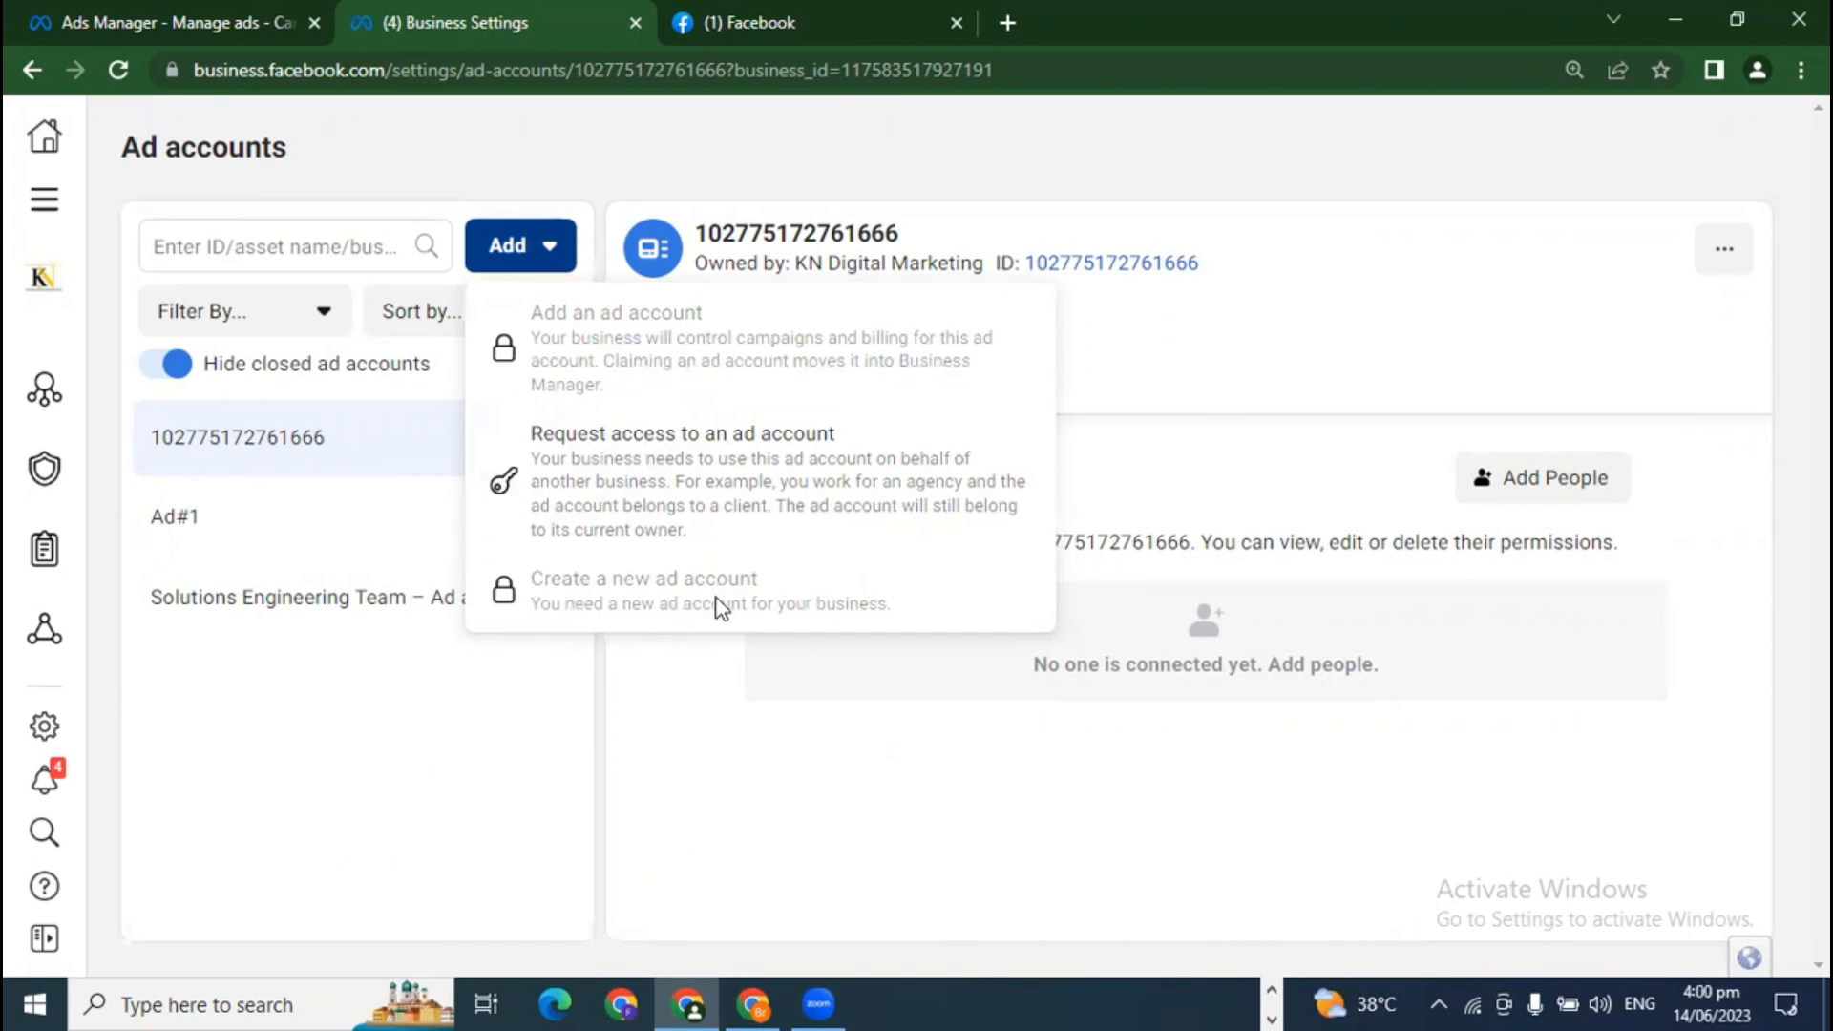
{"action": "left_click", "coordinate": [746, 770]}
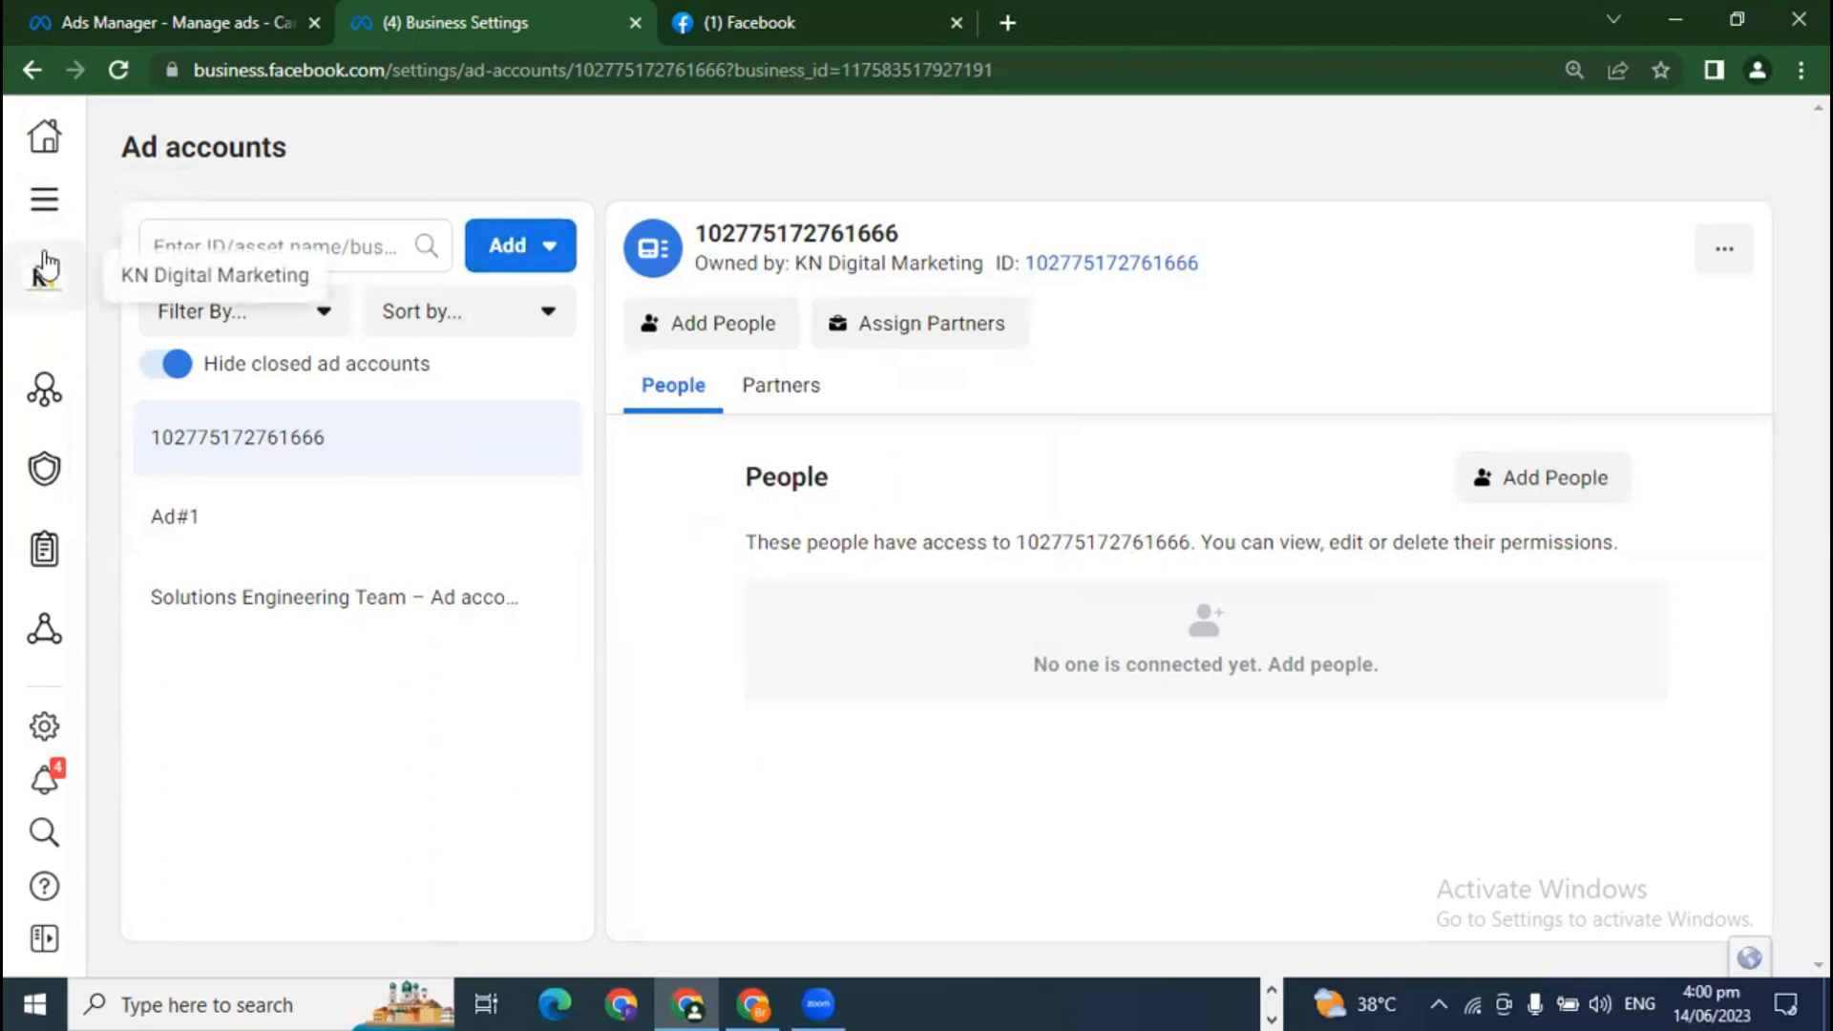
Step: Open the business switcher, then bring forward the Chrome window showing Al Farhan Online Quran Academy's Requests
{"action": "left_click", "coordinate": [42, 199]}
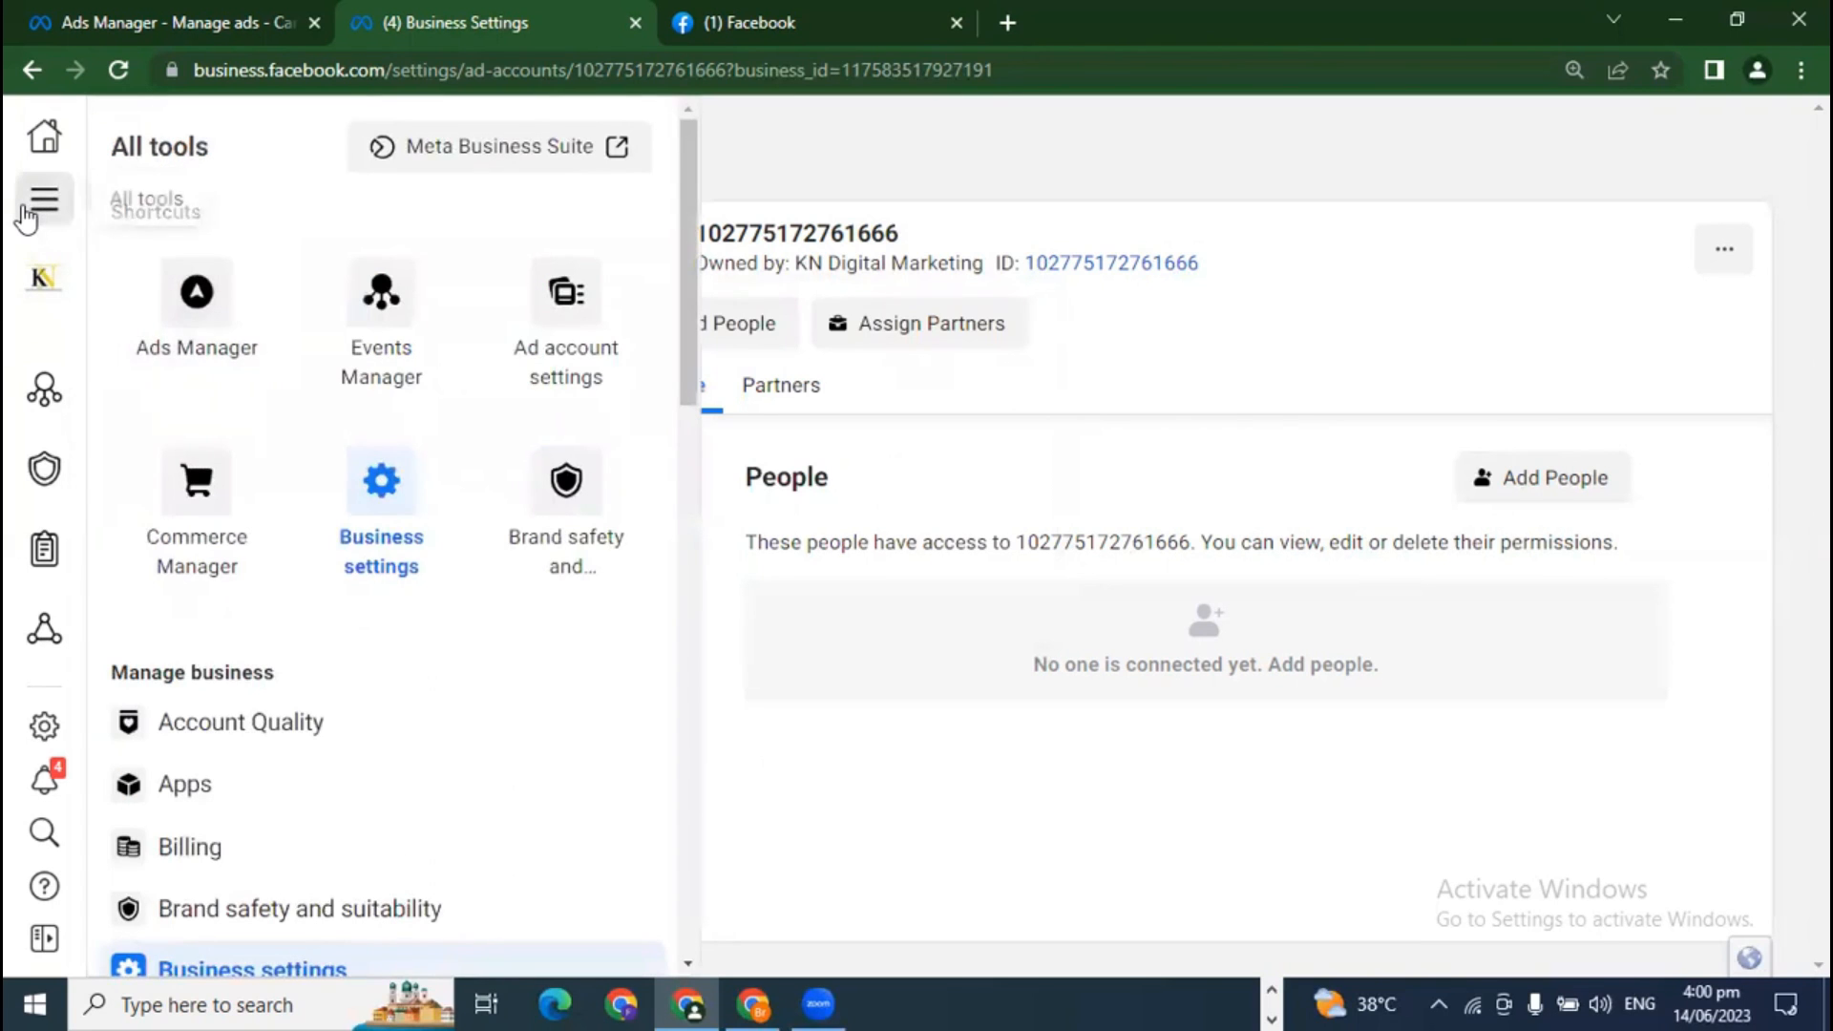
{"action": "left_click", "coordinate": [29, 202]}
{"action": "left_click", "coordinate": [42, 277]}
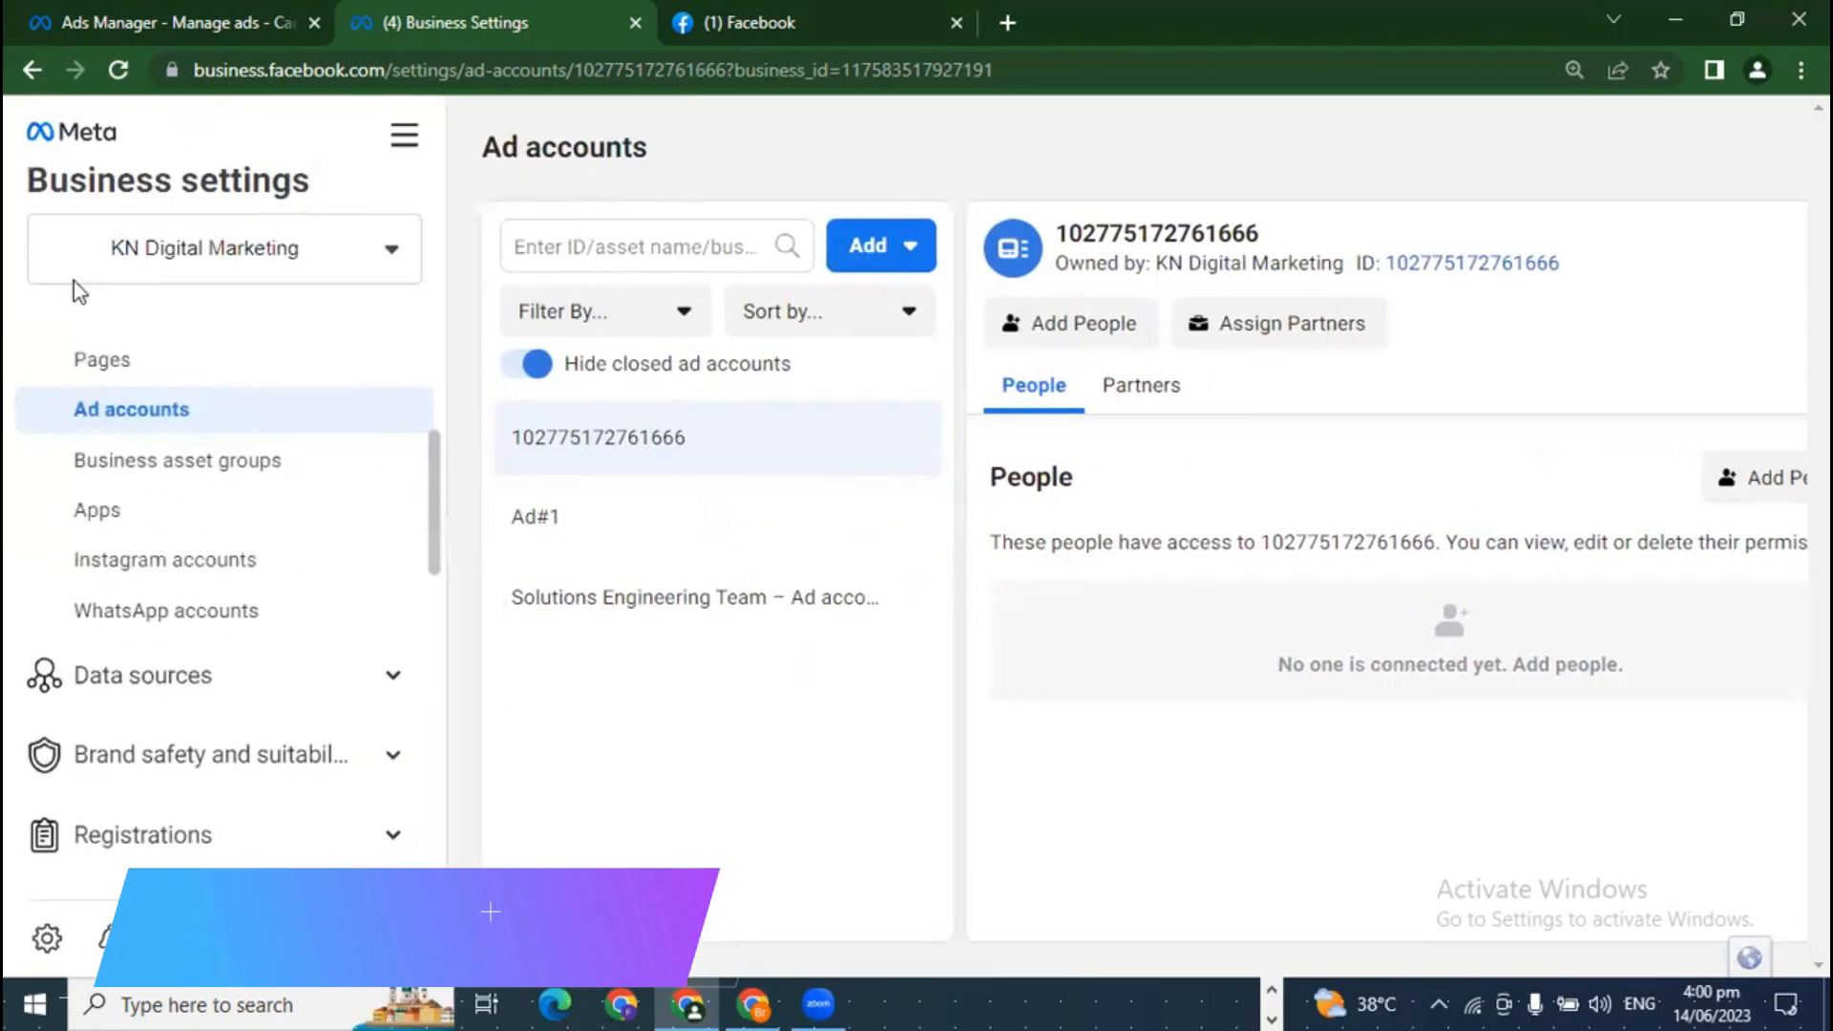
{"action": "left_click", "coordinate": [72, 281]}
{"action": "left_click", "coordinate": [382, 252]}
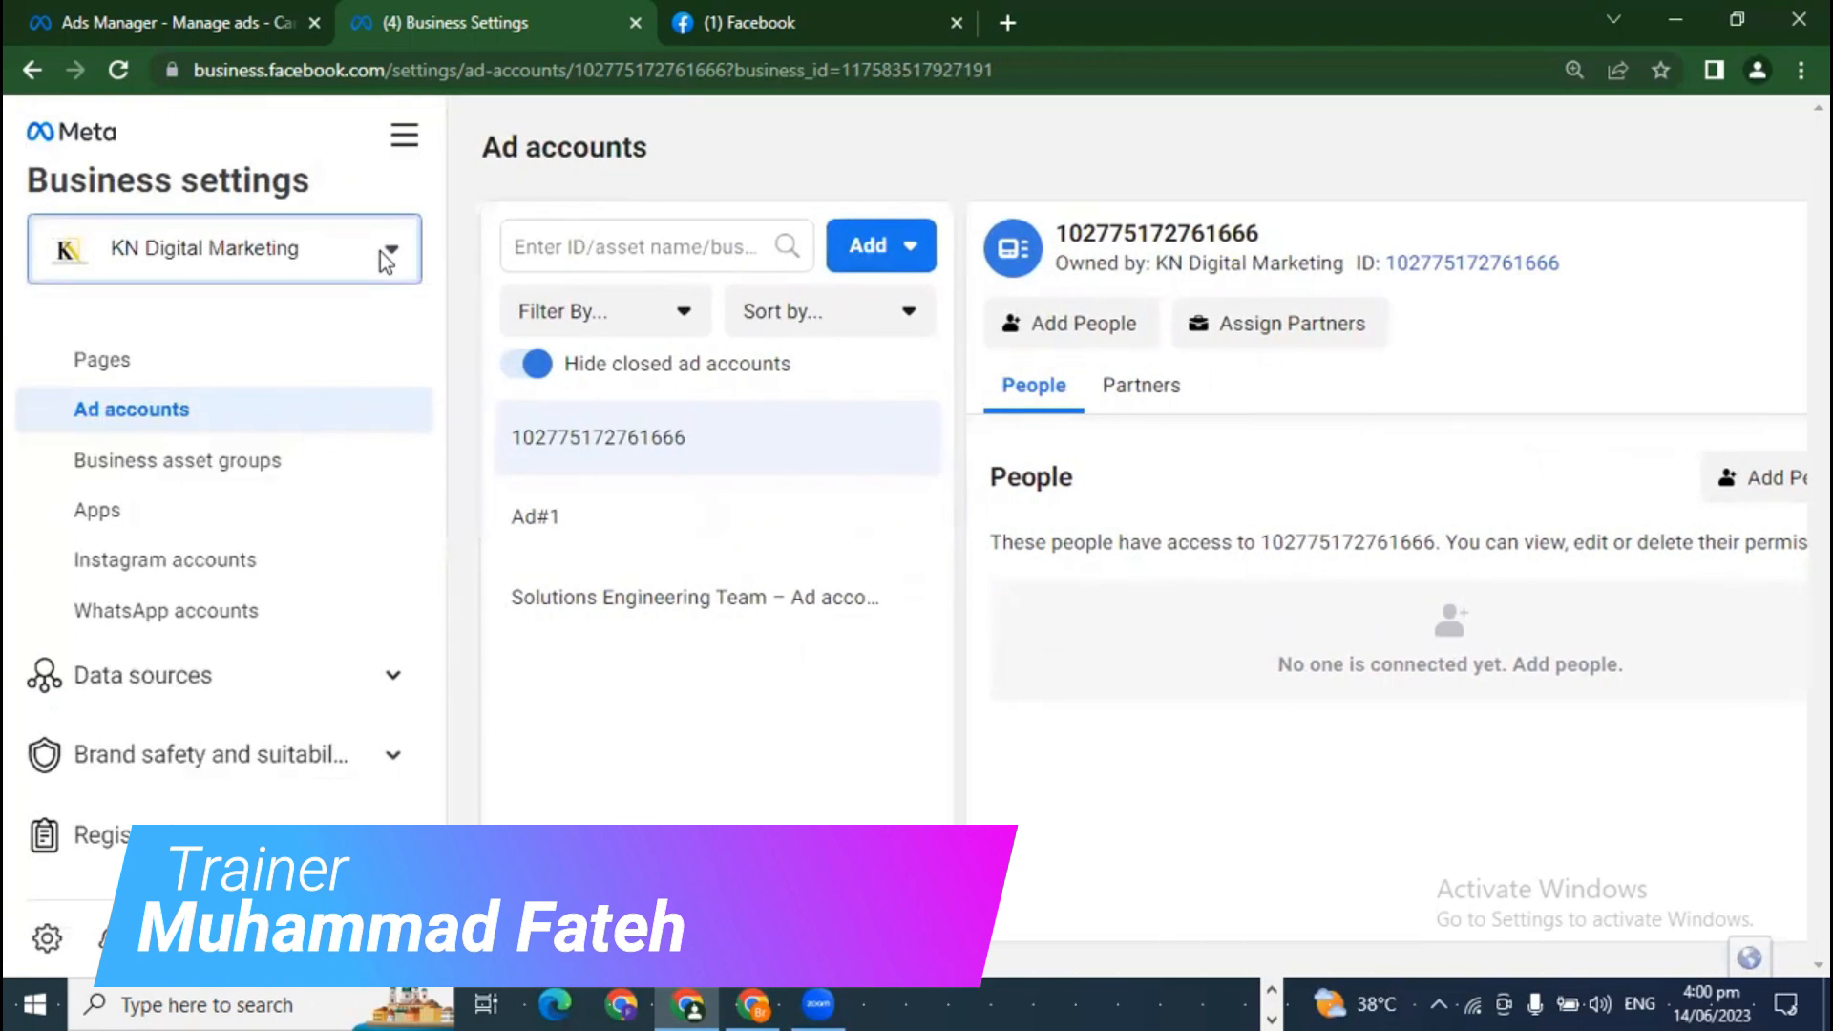
{"action": "scroll", "coordinate": [270, 611], "scroll_direction": "down", "scroll_amount": 4}
{"action": "scroll", "coordinate": [271, 622], "scroll_direction": "up", "scroll_amount": 6}
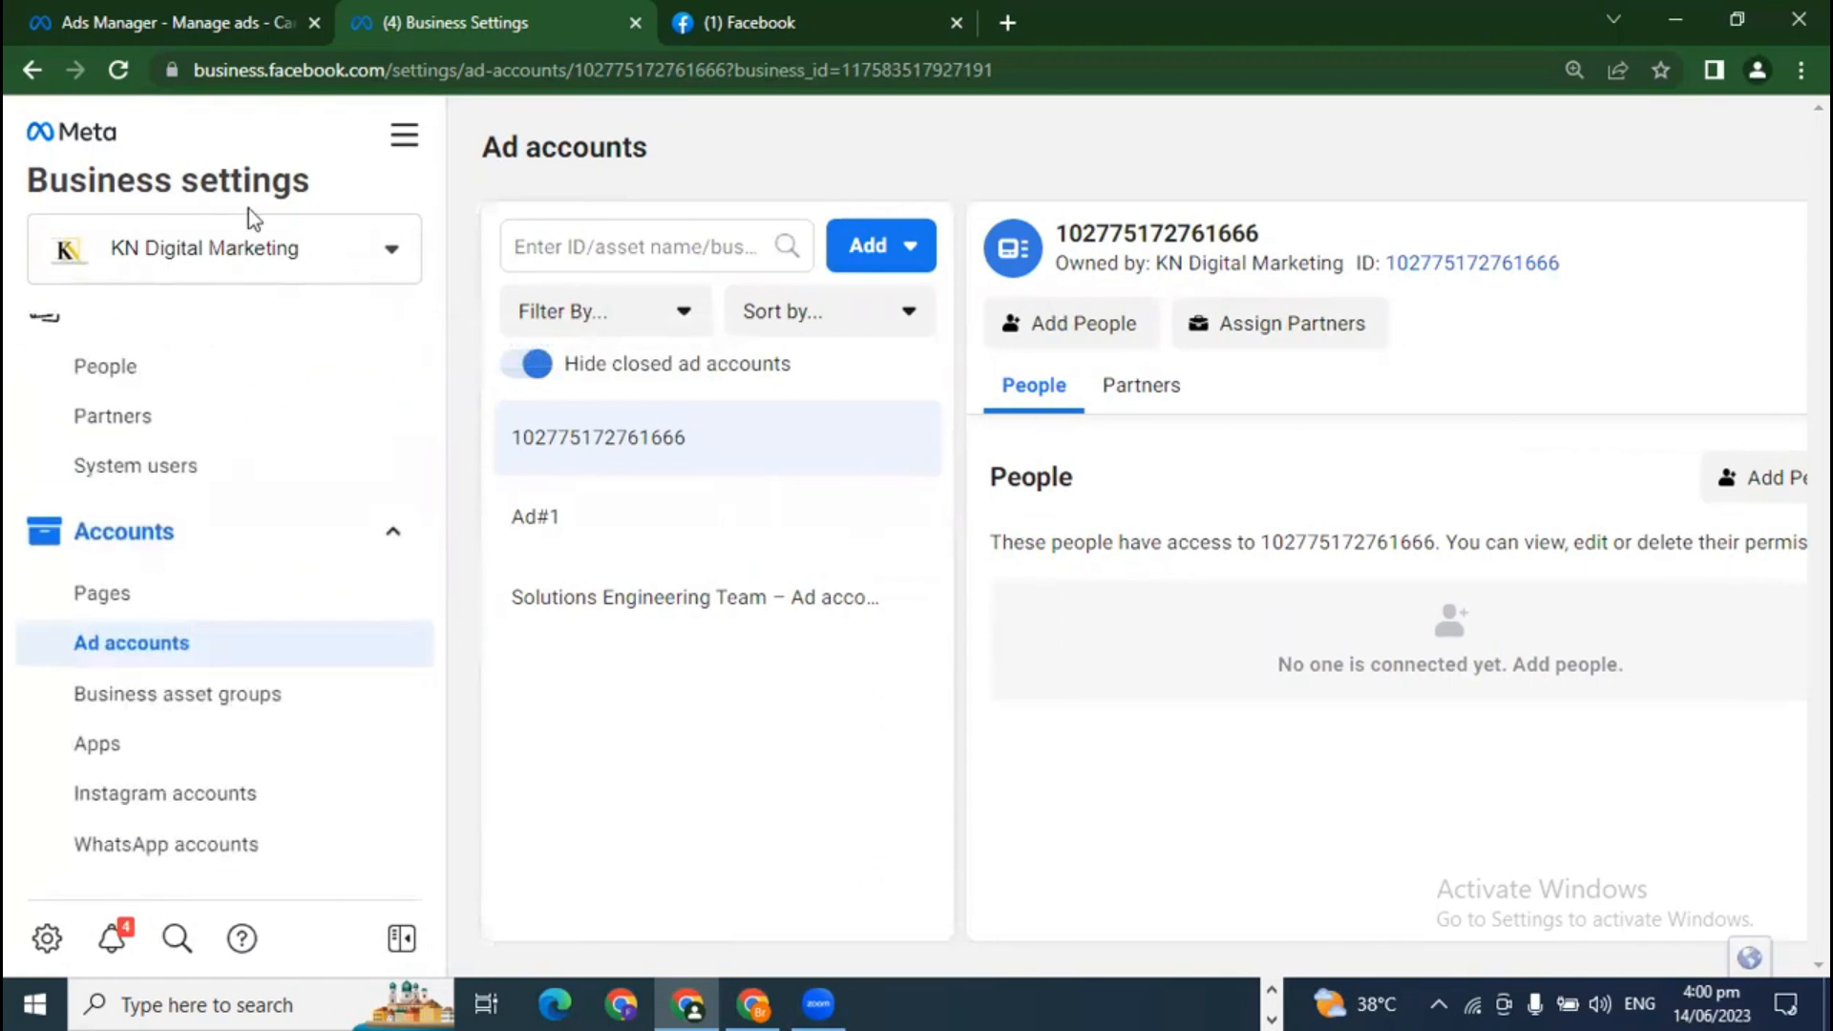
{"action": "left_click", "coordinate": [118, 256]}
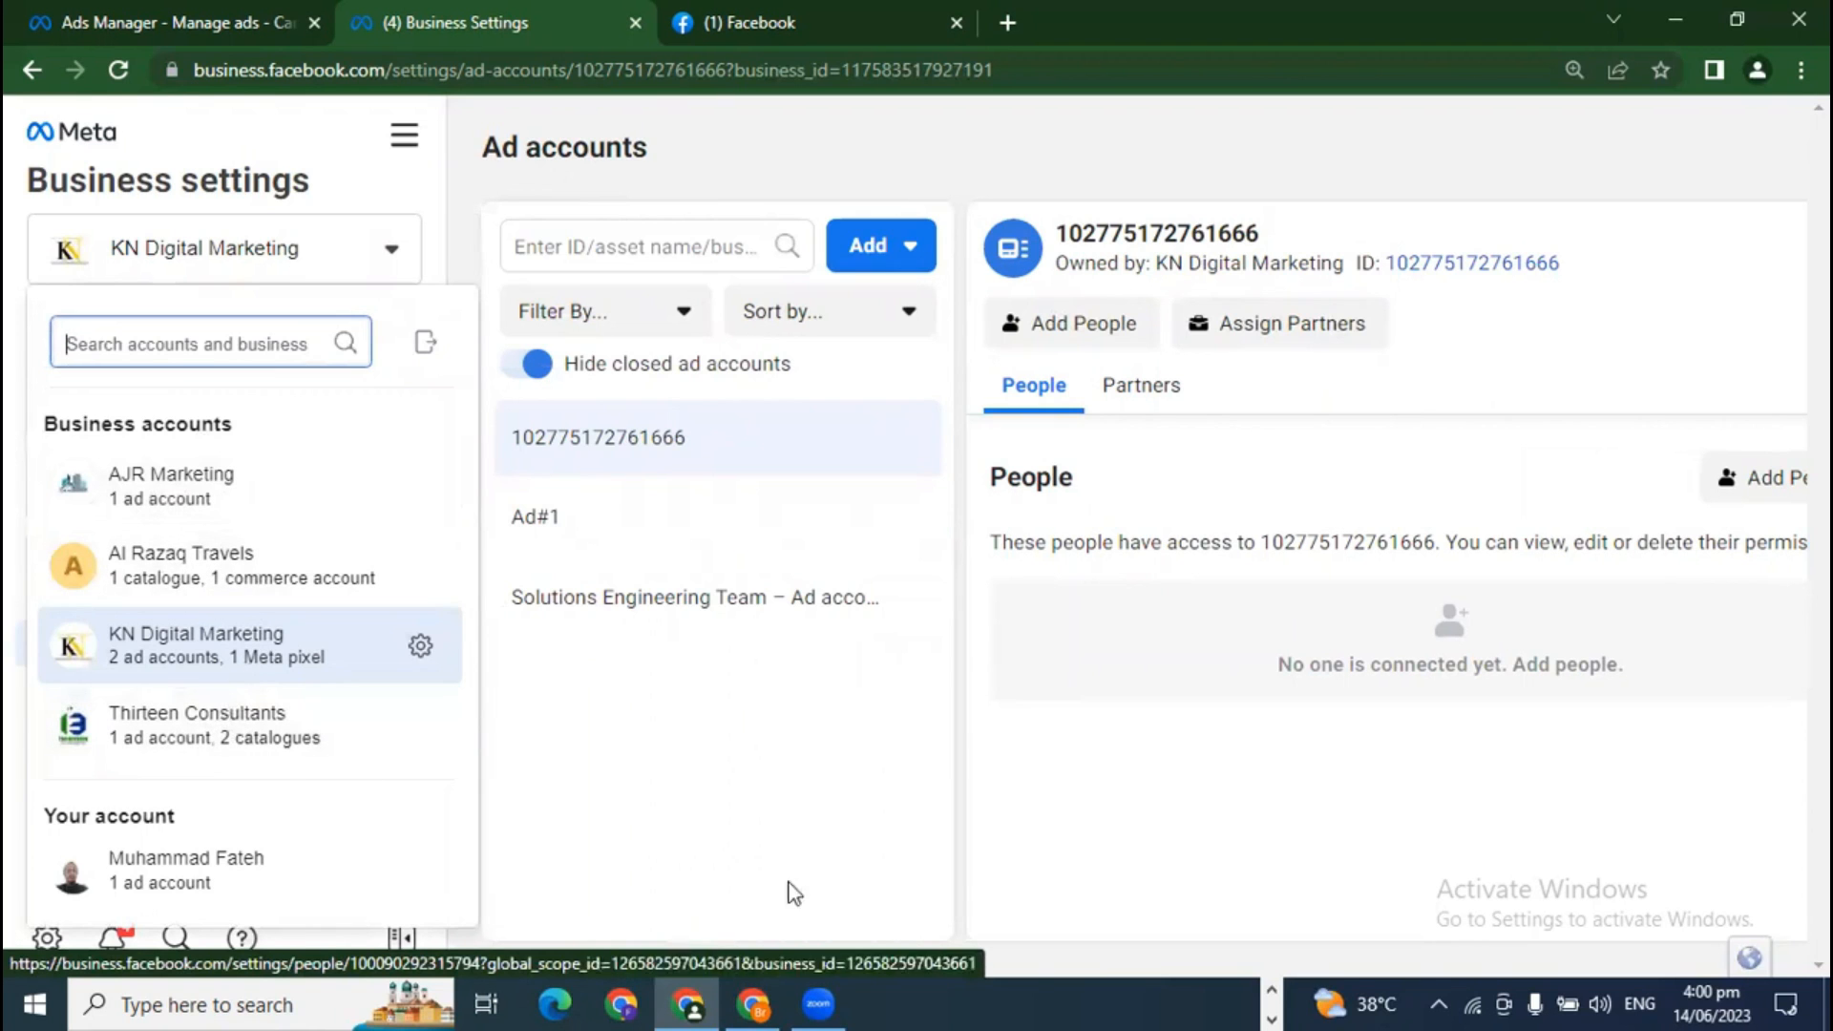
{"action": "left_click", "coordinate": [769, 997]}
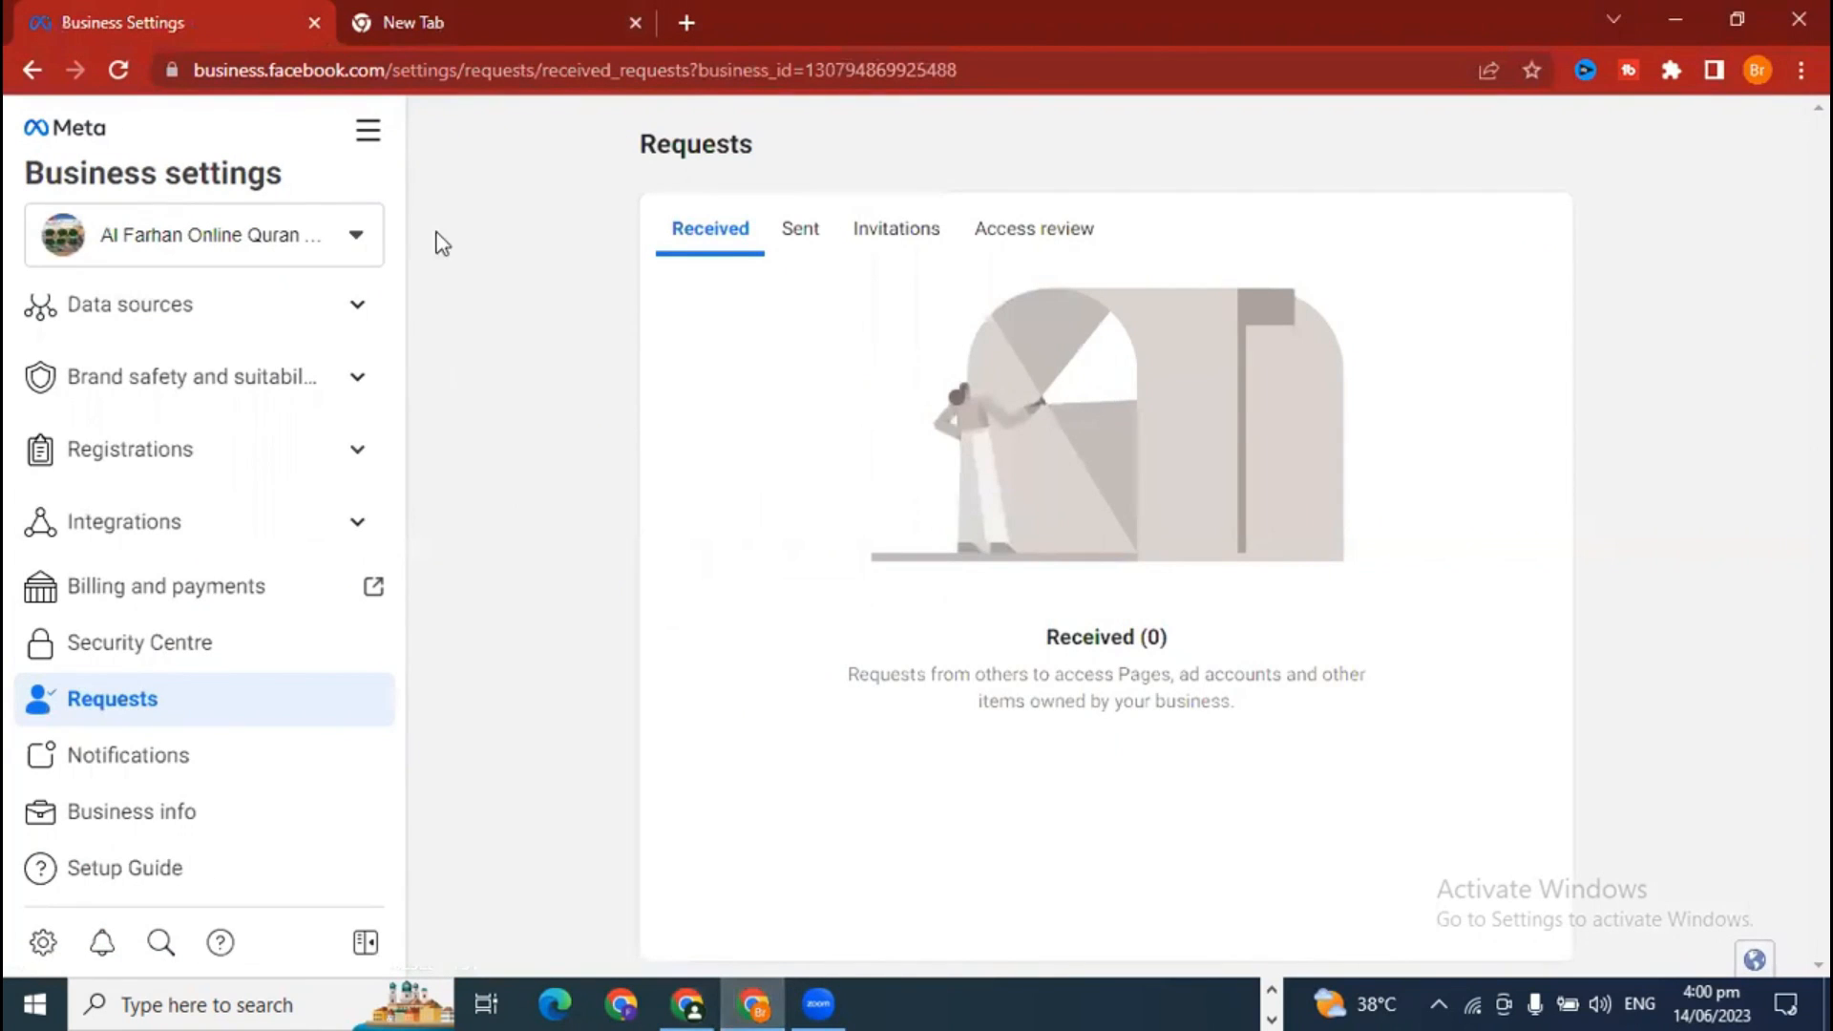
Step: Switch the business to Almrai and open Accounts > Ad accounts, which lists none
{"action": "left_click", "coordinate": [361, 229]}
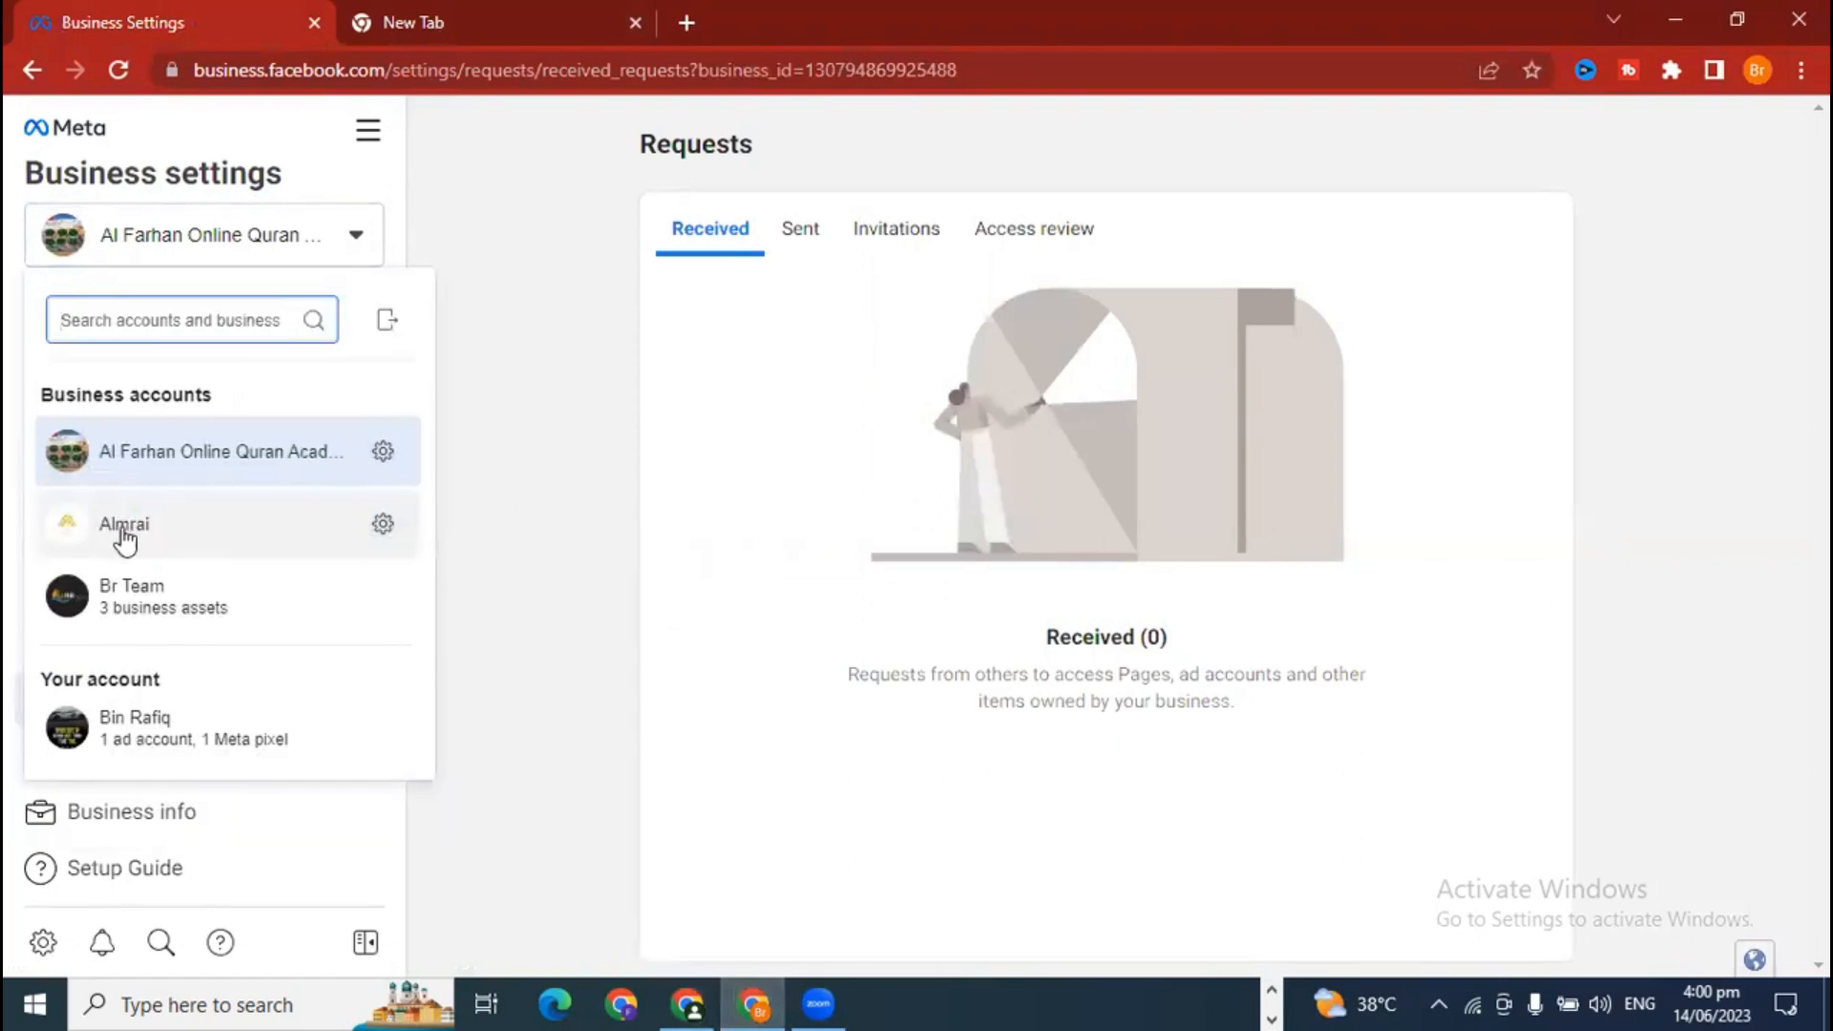
{"action": "left_click", "coordinate": [161, 537]}
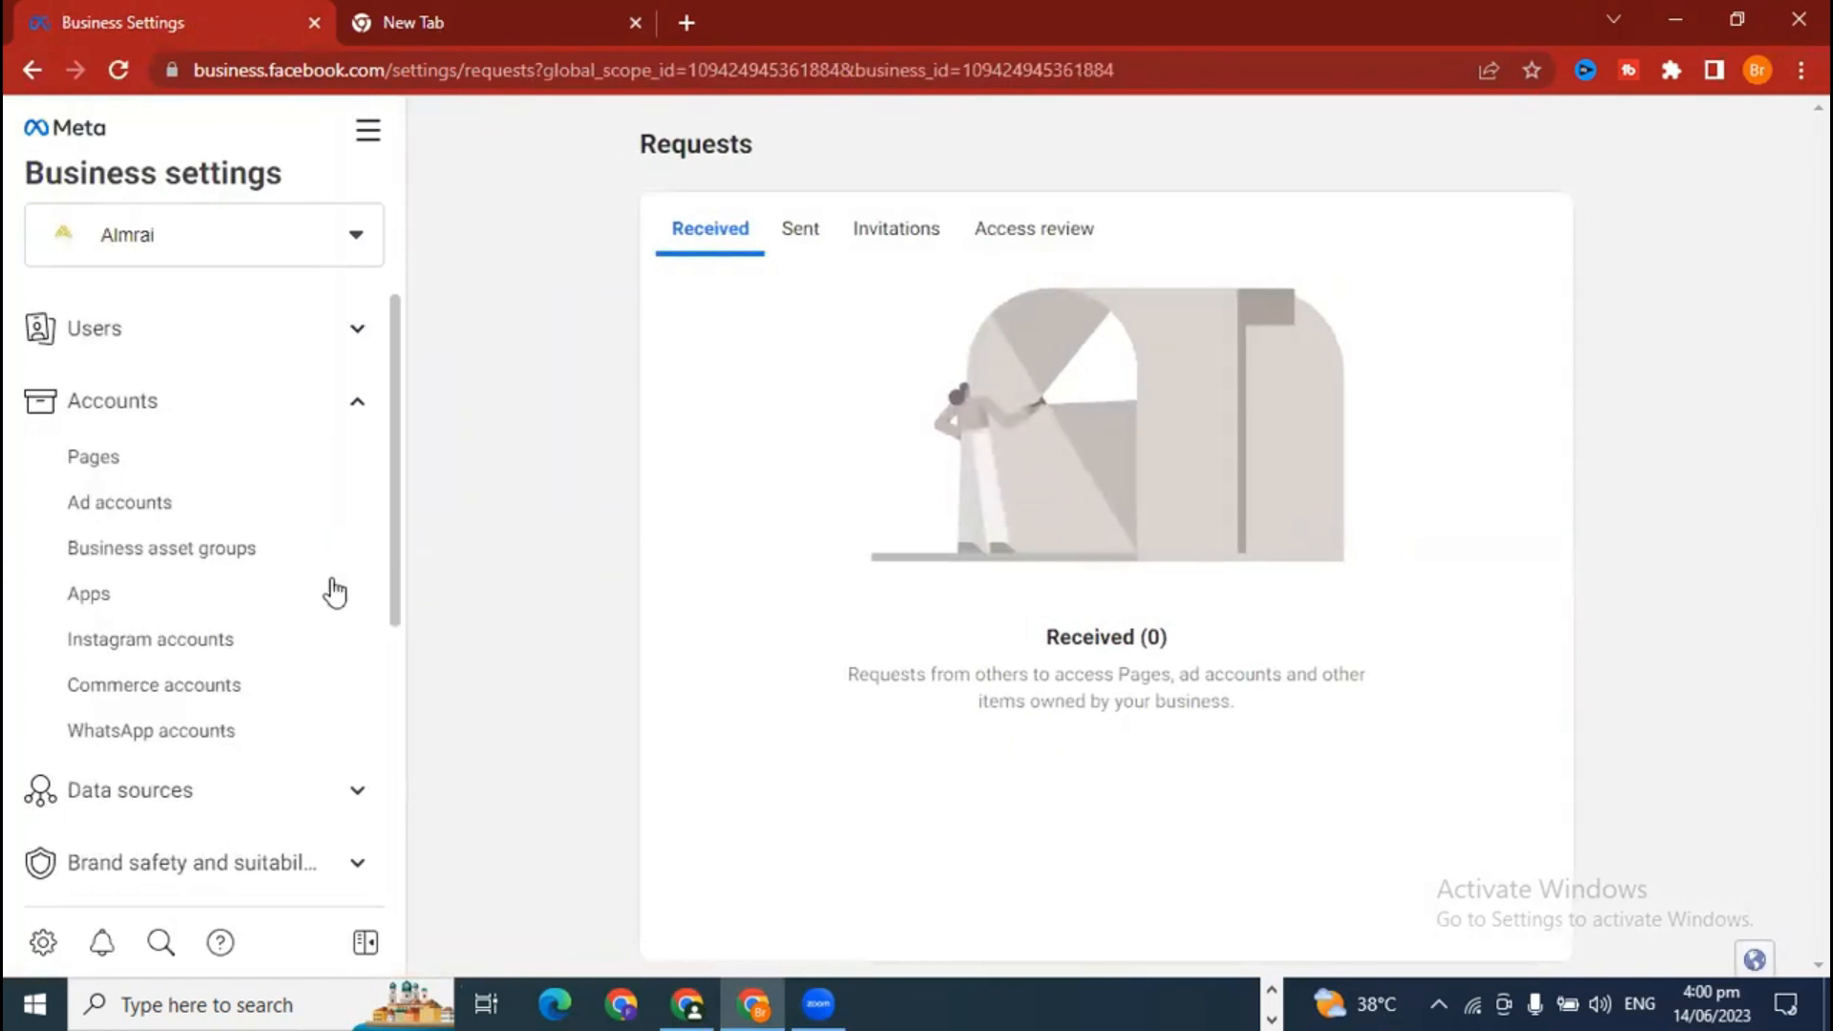
{"action": "left_click", "coordinate": [151, 514]}
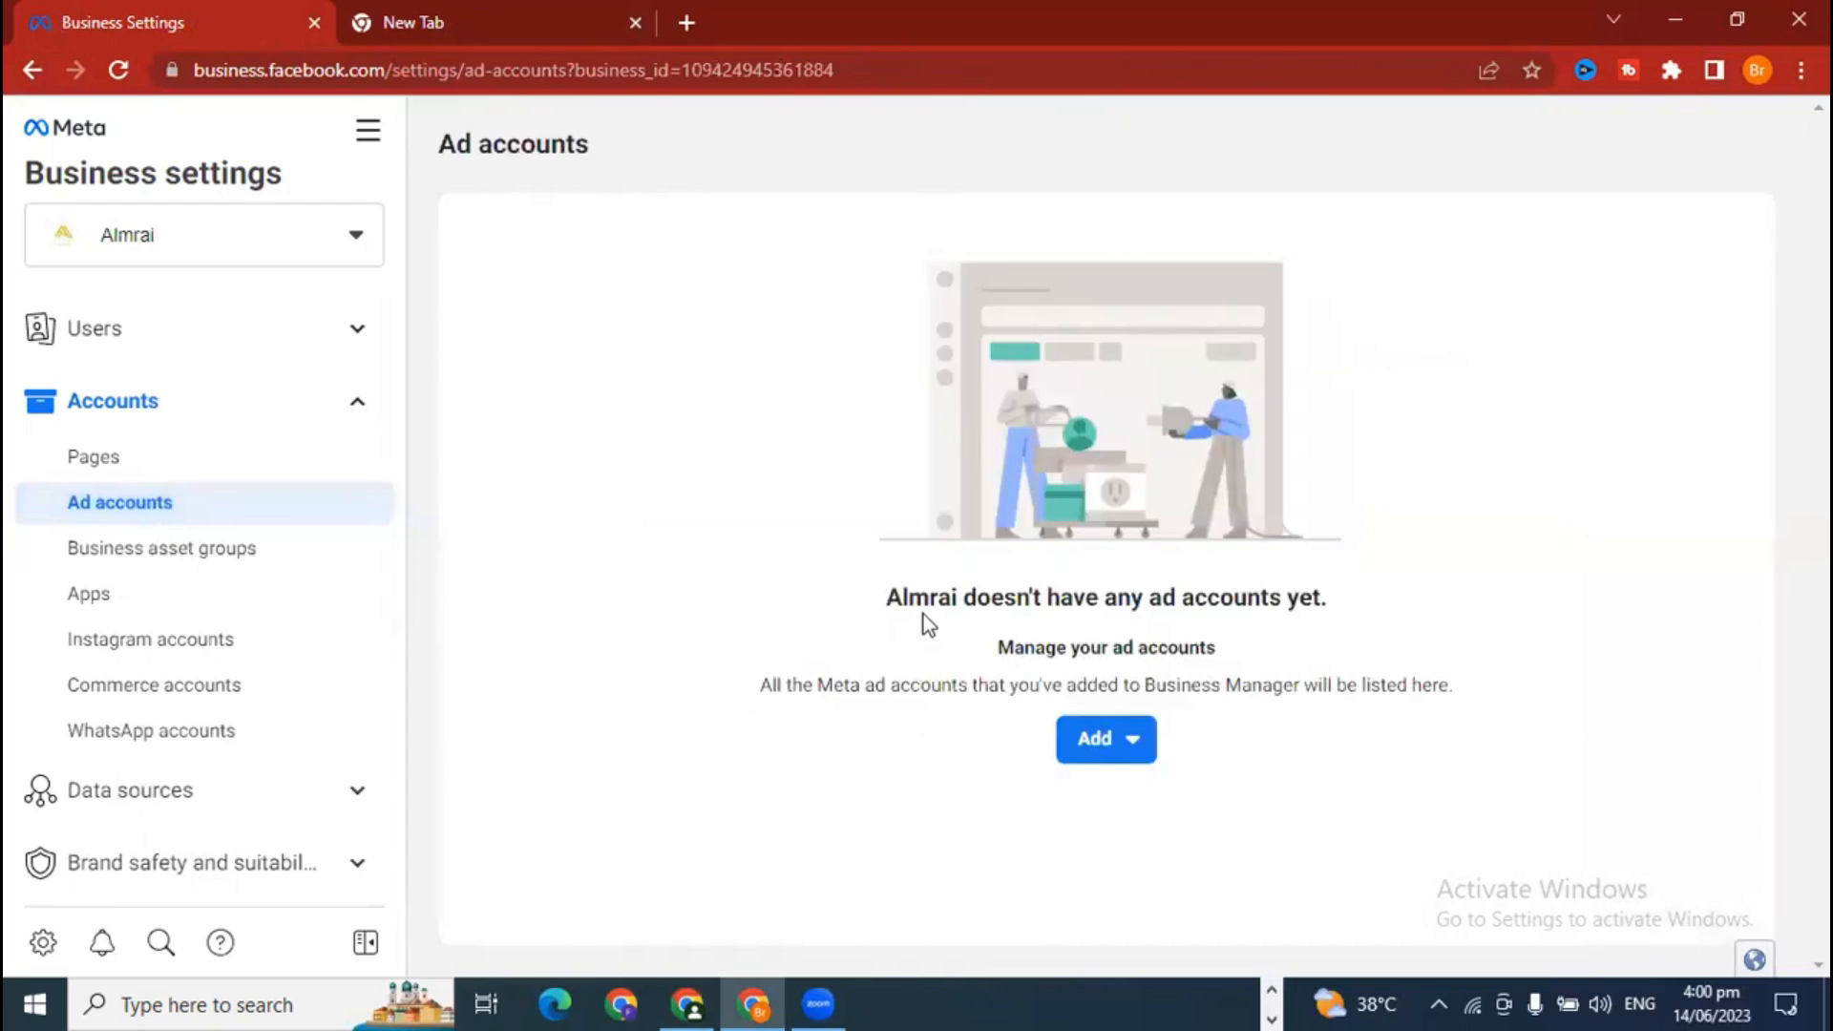
{"action": "left_click_drag", "start_coordinate": [884, 605], "coordinate": [966, 599]}
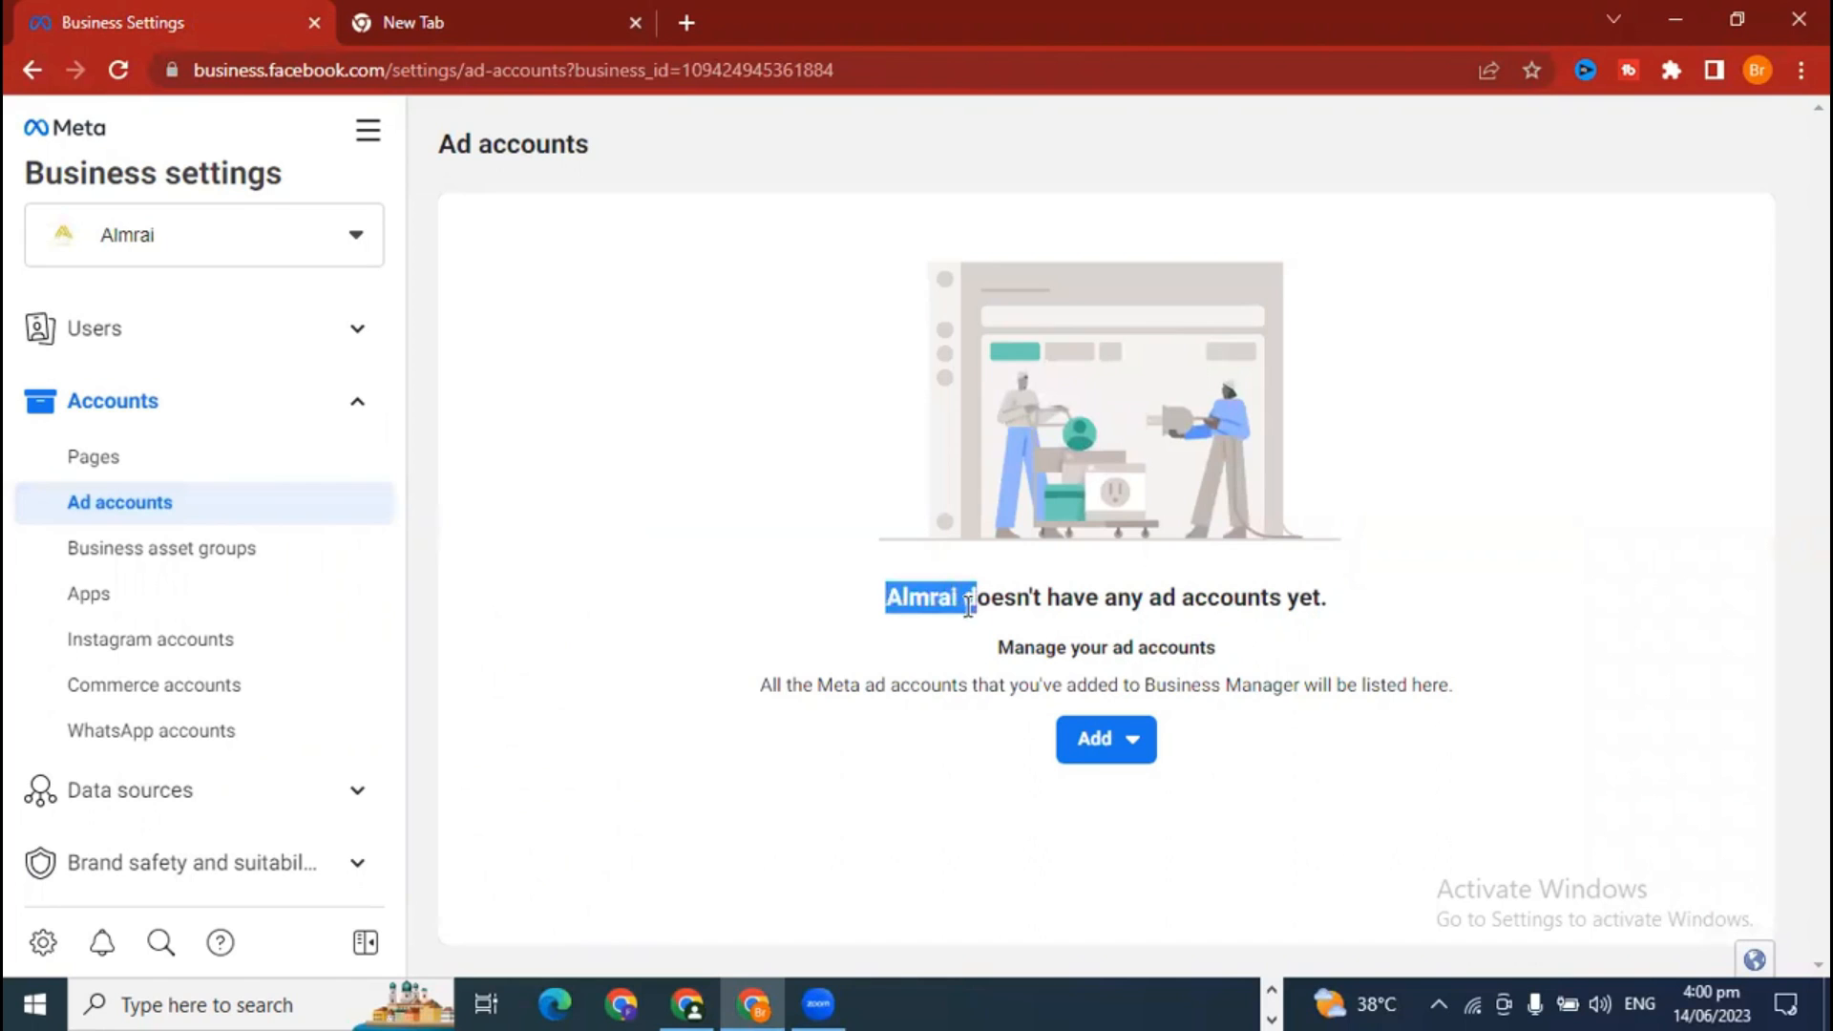
{"action": "left_click", "coordinate": [966, 601]}
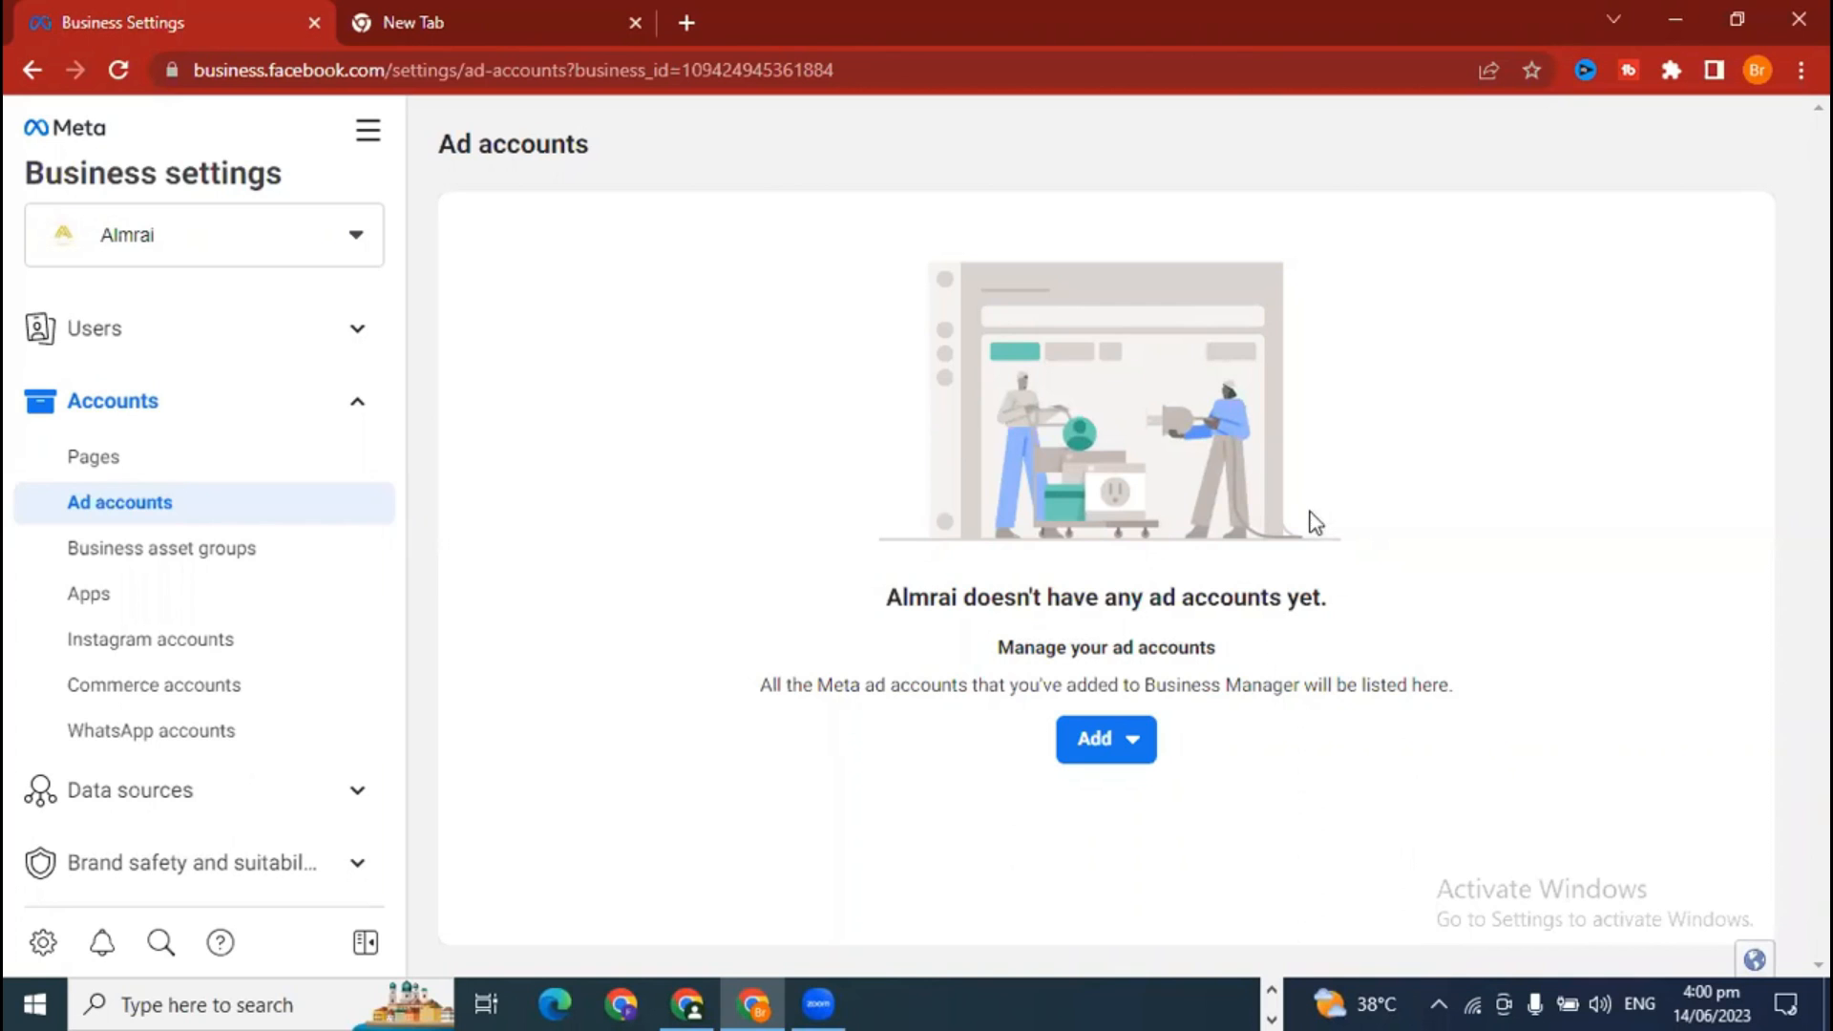
{"action": "scroll", "coordinate": [124, 764], "scroll_direction": "down", "scroll_amount": 5}
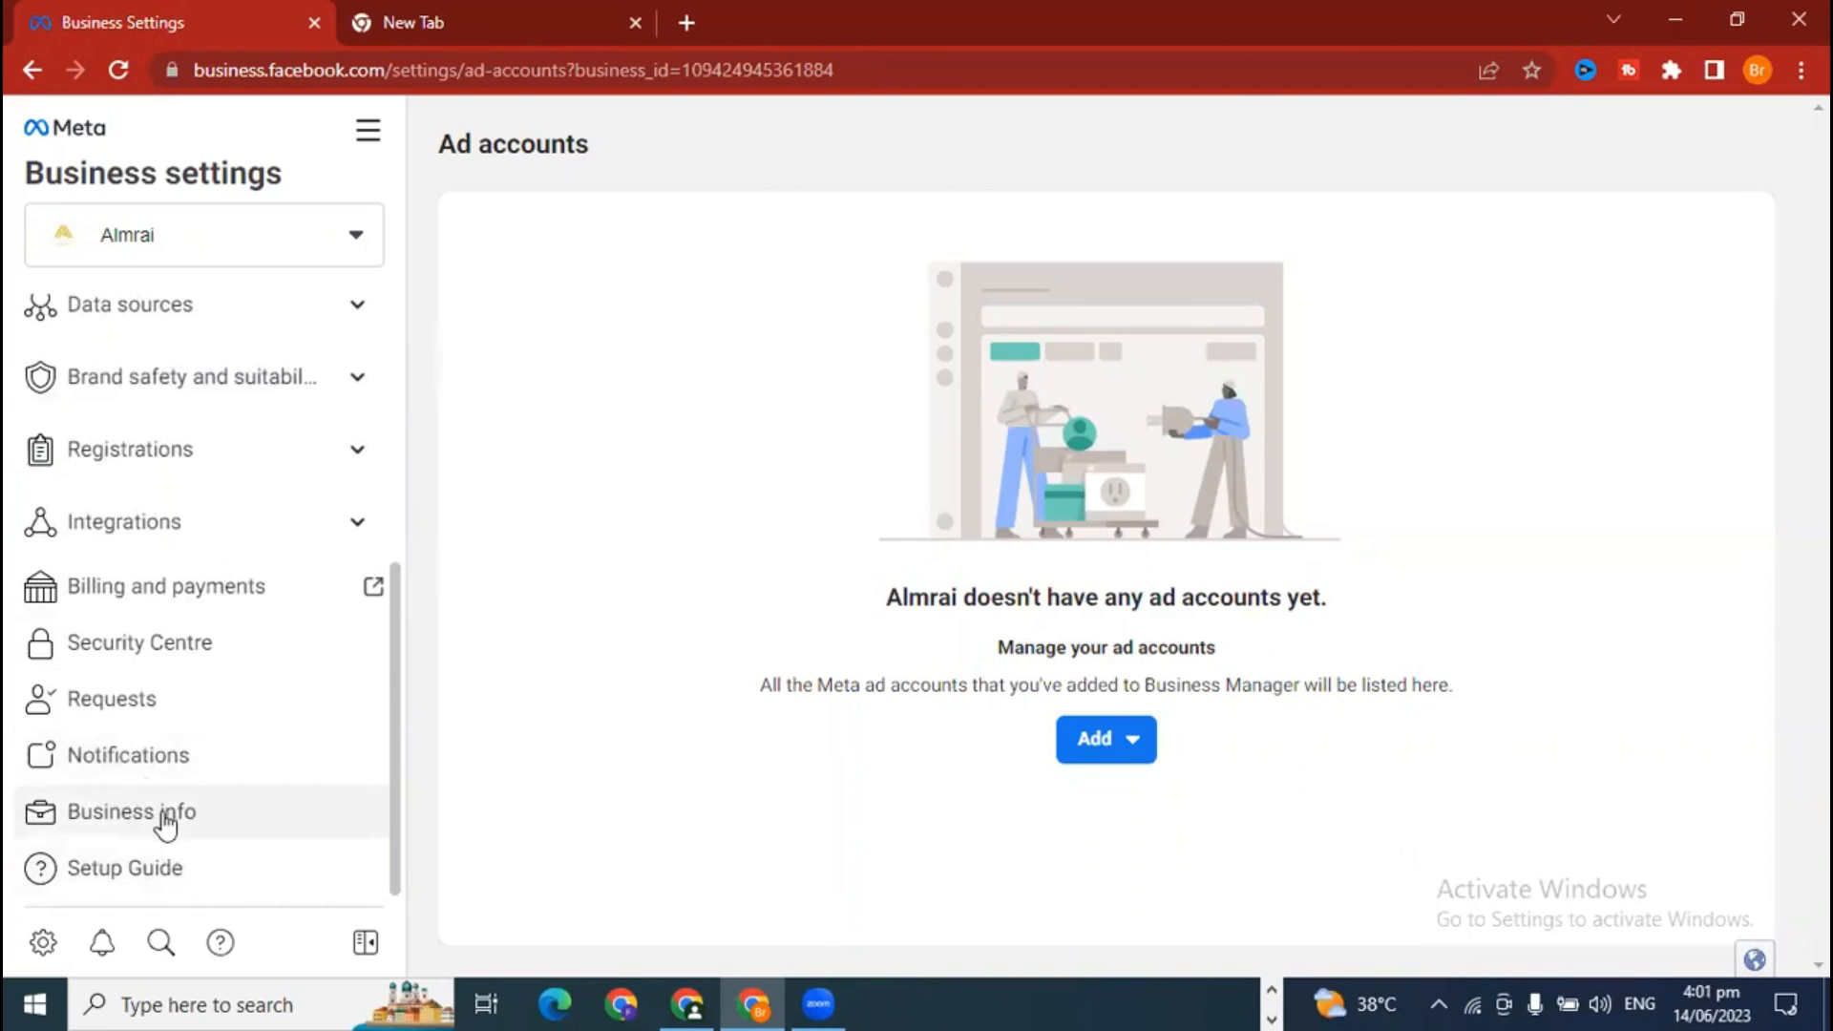
{"action": "left_click", "coordinate": [165, 821]}
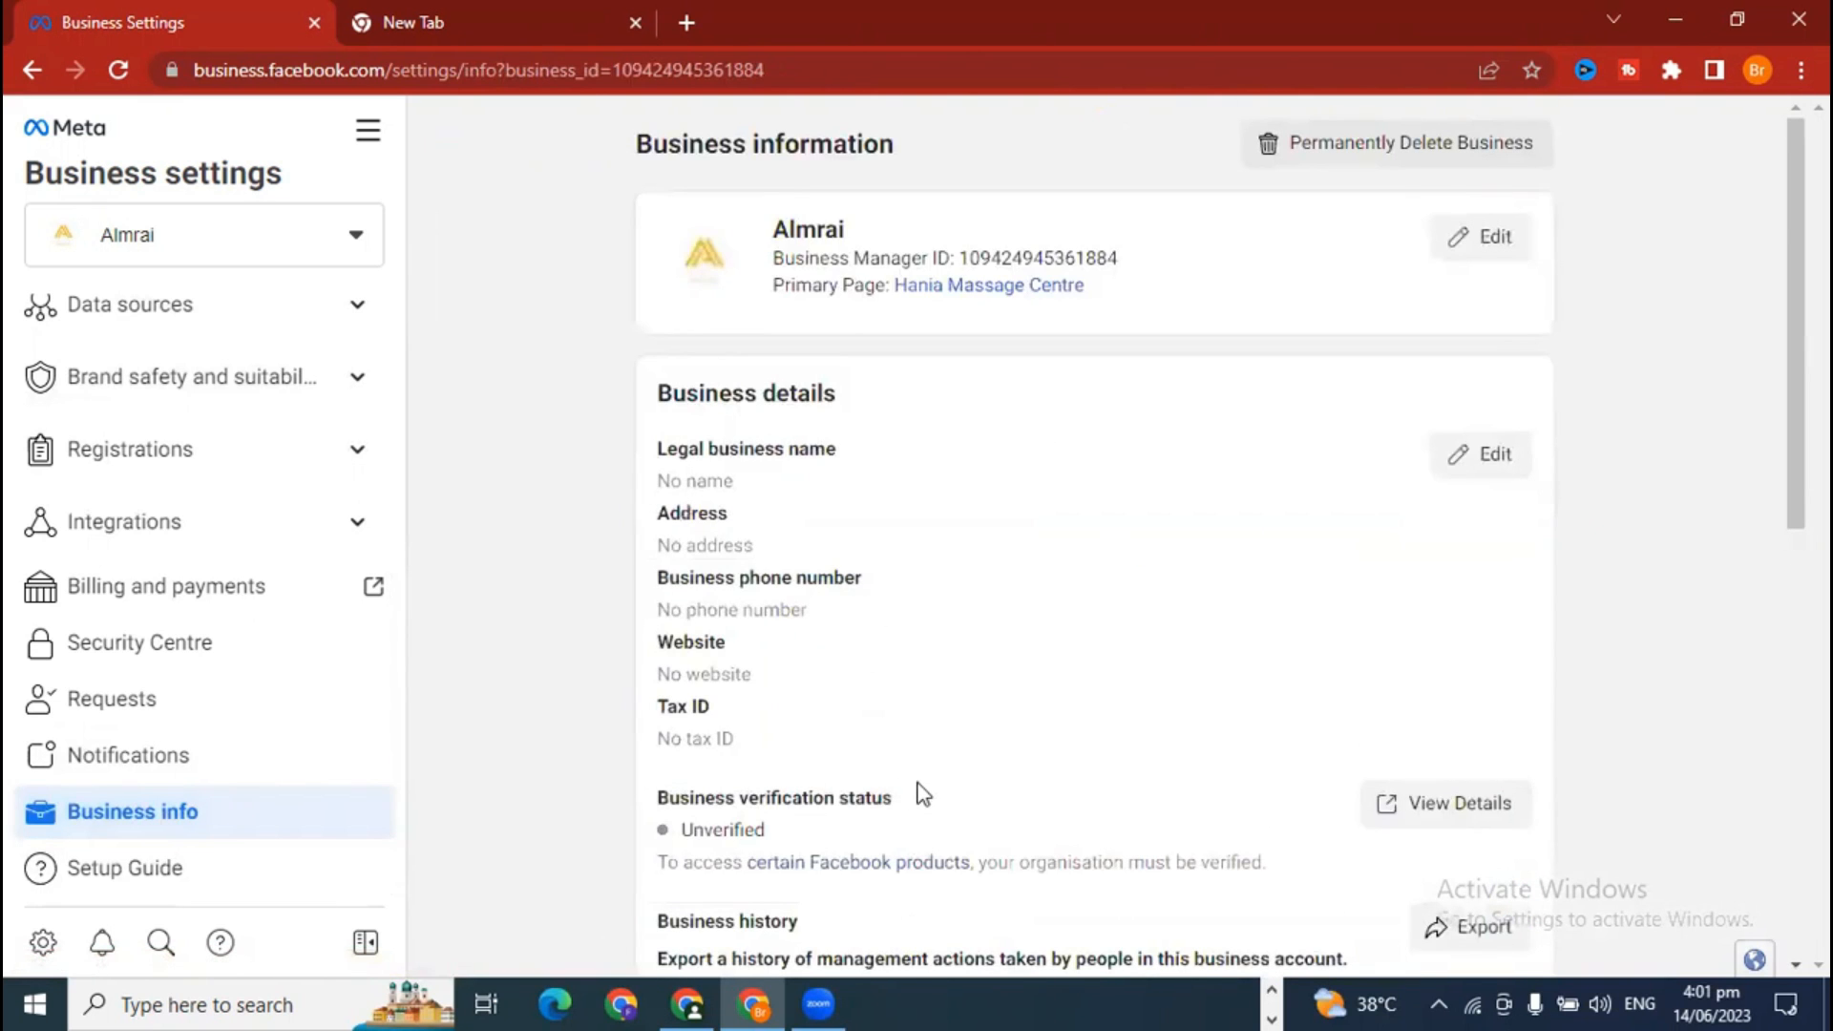
{"action": "scroll", "coordinate": [922, 794], "scroll_direction": "down", "scroll_amount": 4}
{"action": "left_click_drag", "start_coordinate": [657, 674], "coordinate": [895, 686]}
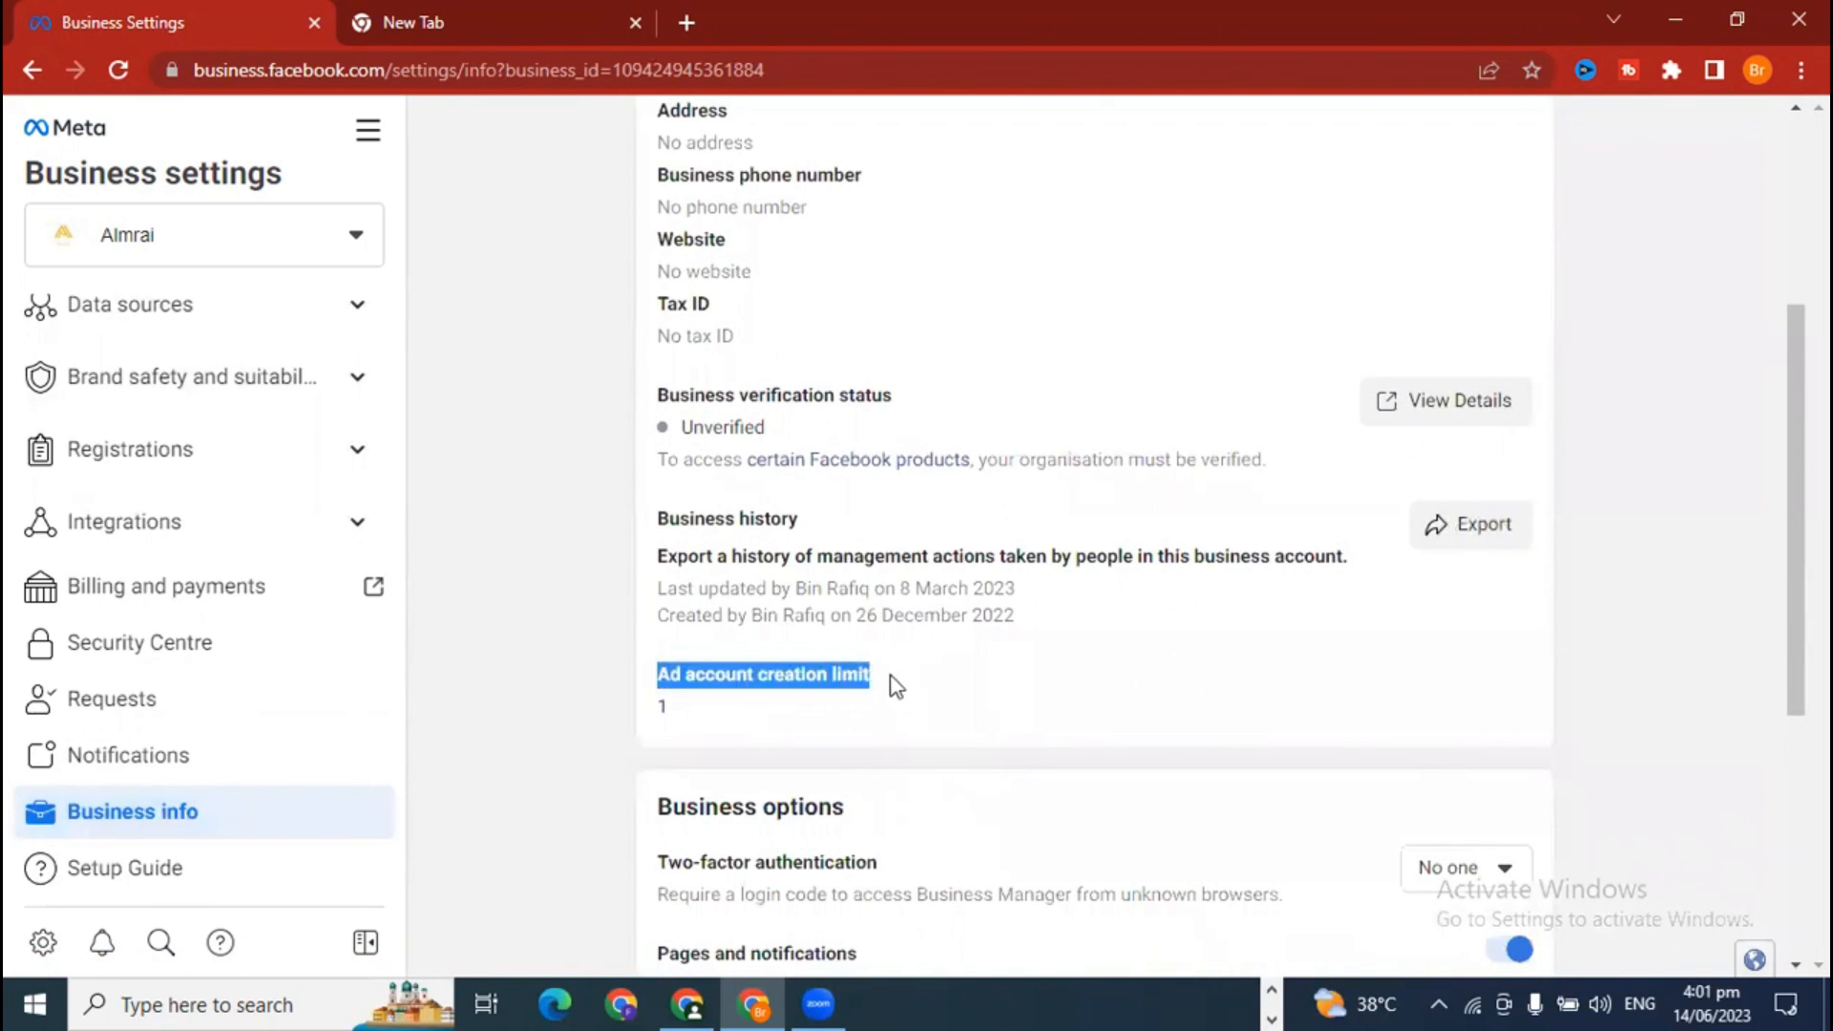
{"action": "left_click", "coordinate": [684, 712]}
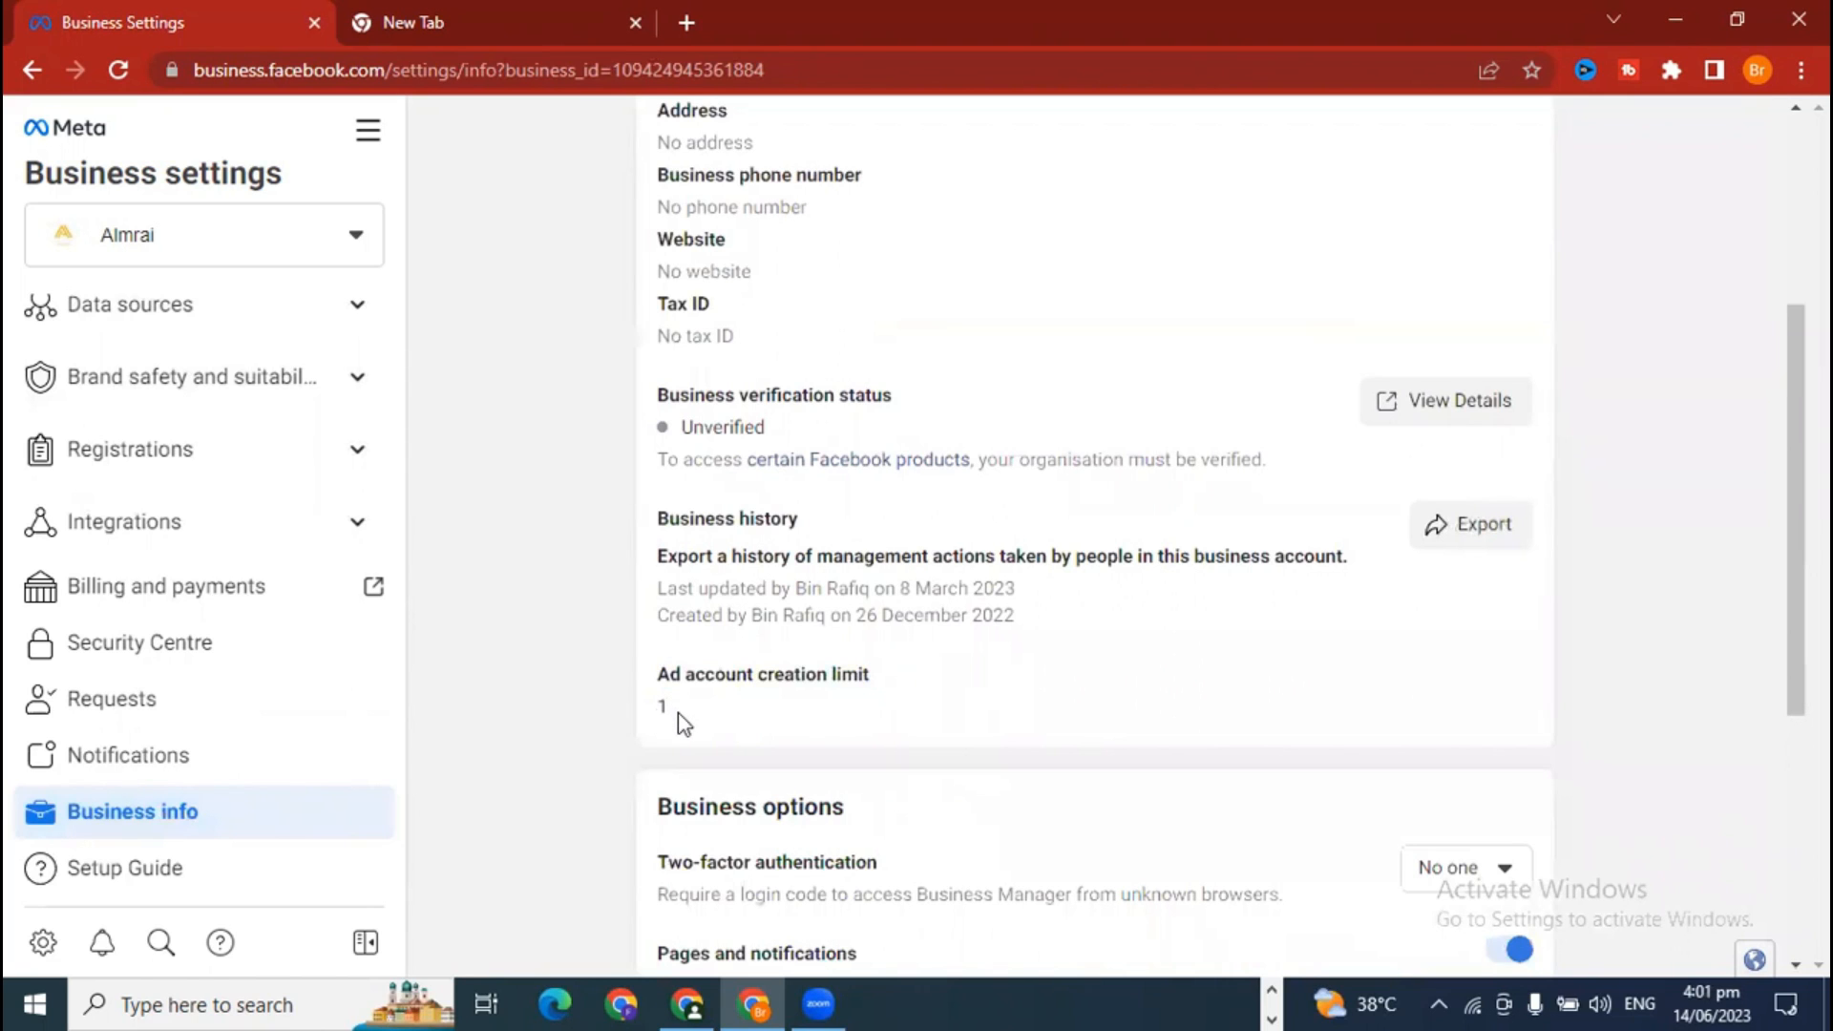
{"action": "scroll", "coordinate": [217, 663], "scroll_direction": "up", "scroll_amount": 5}
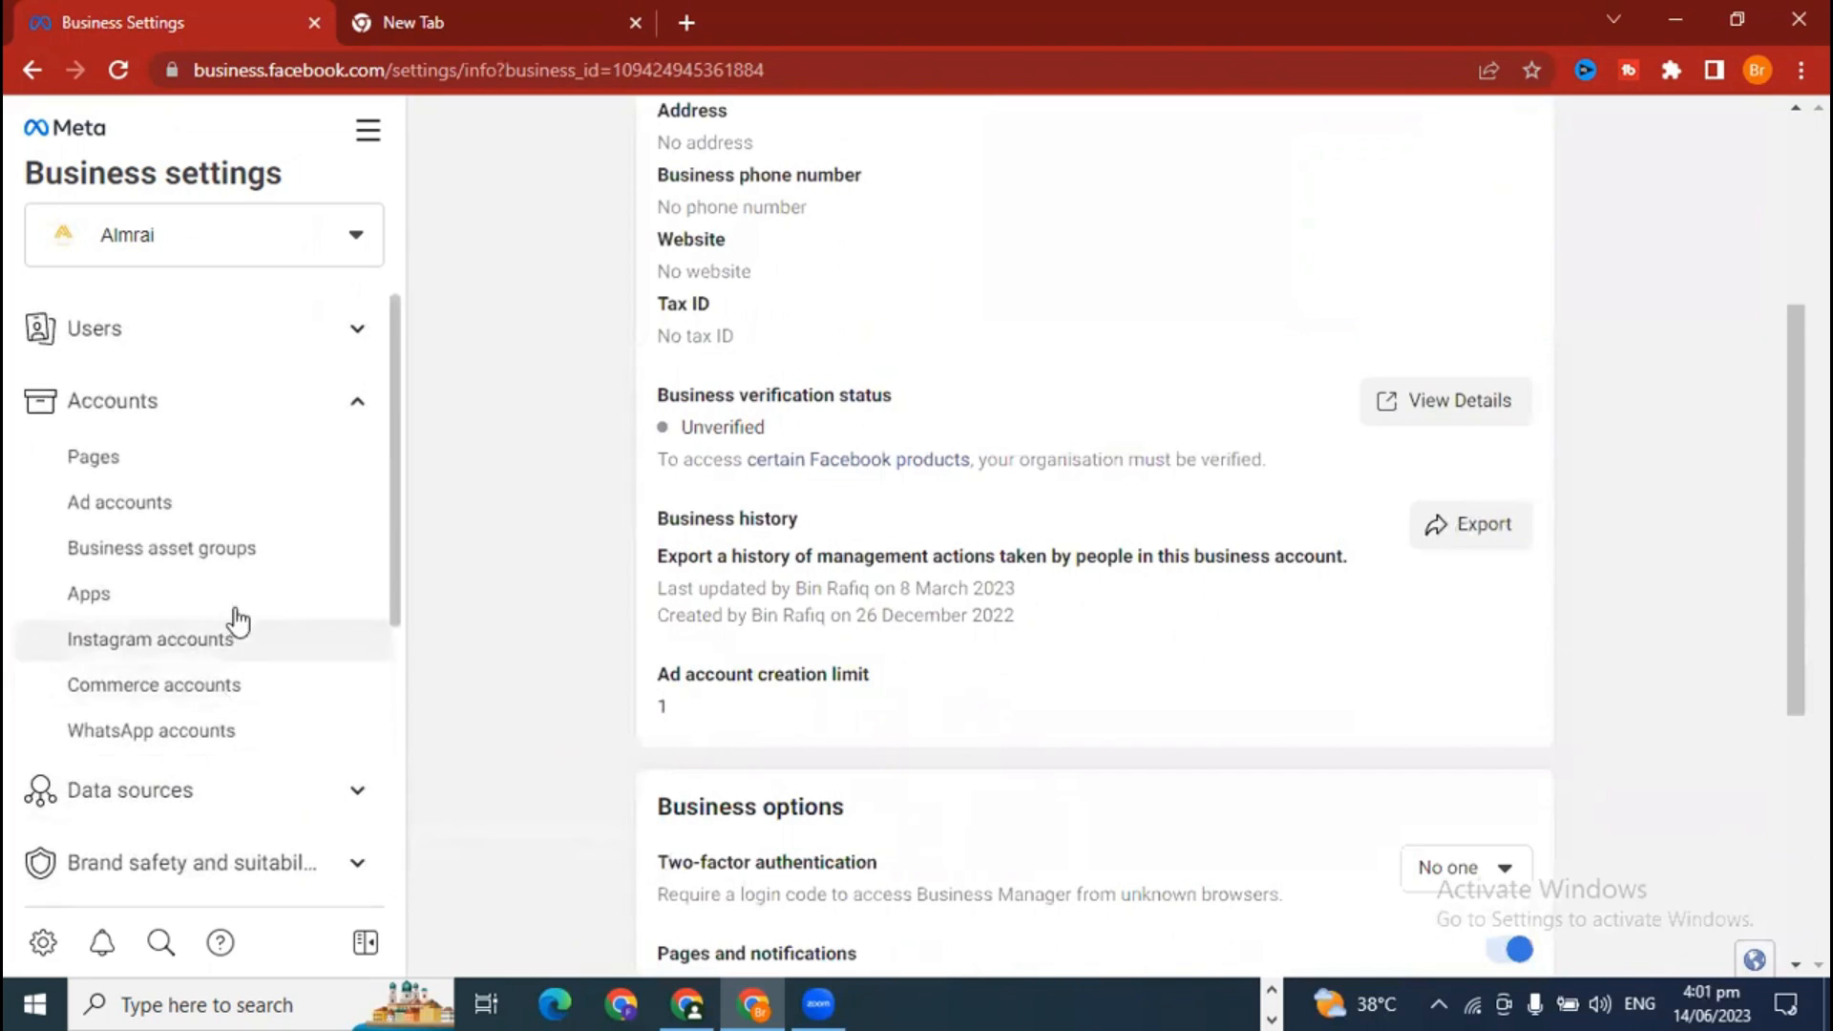
{"action": "left_click", "coordinate": [138, 504]}
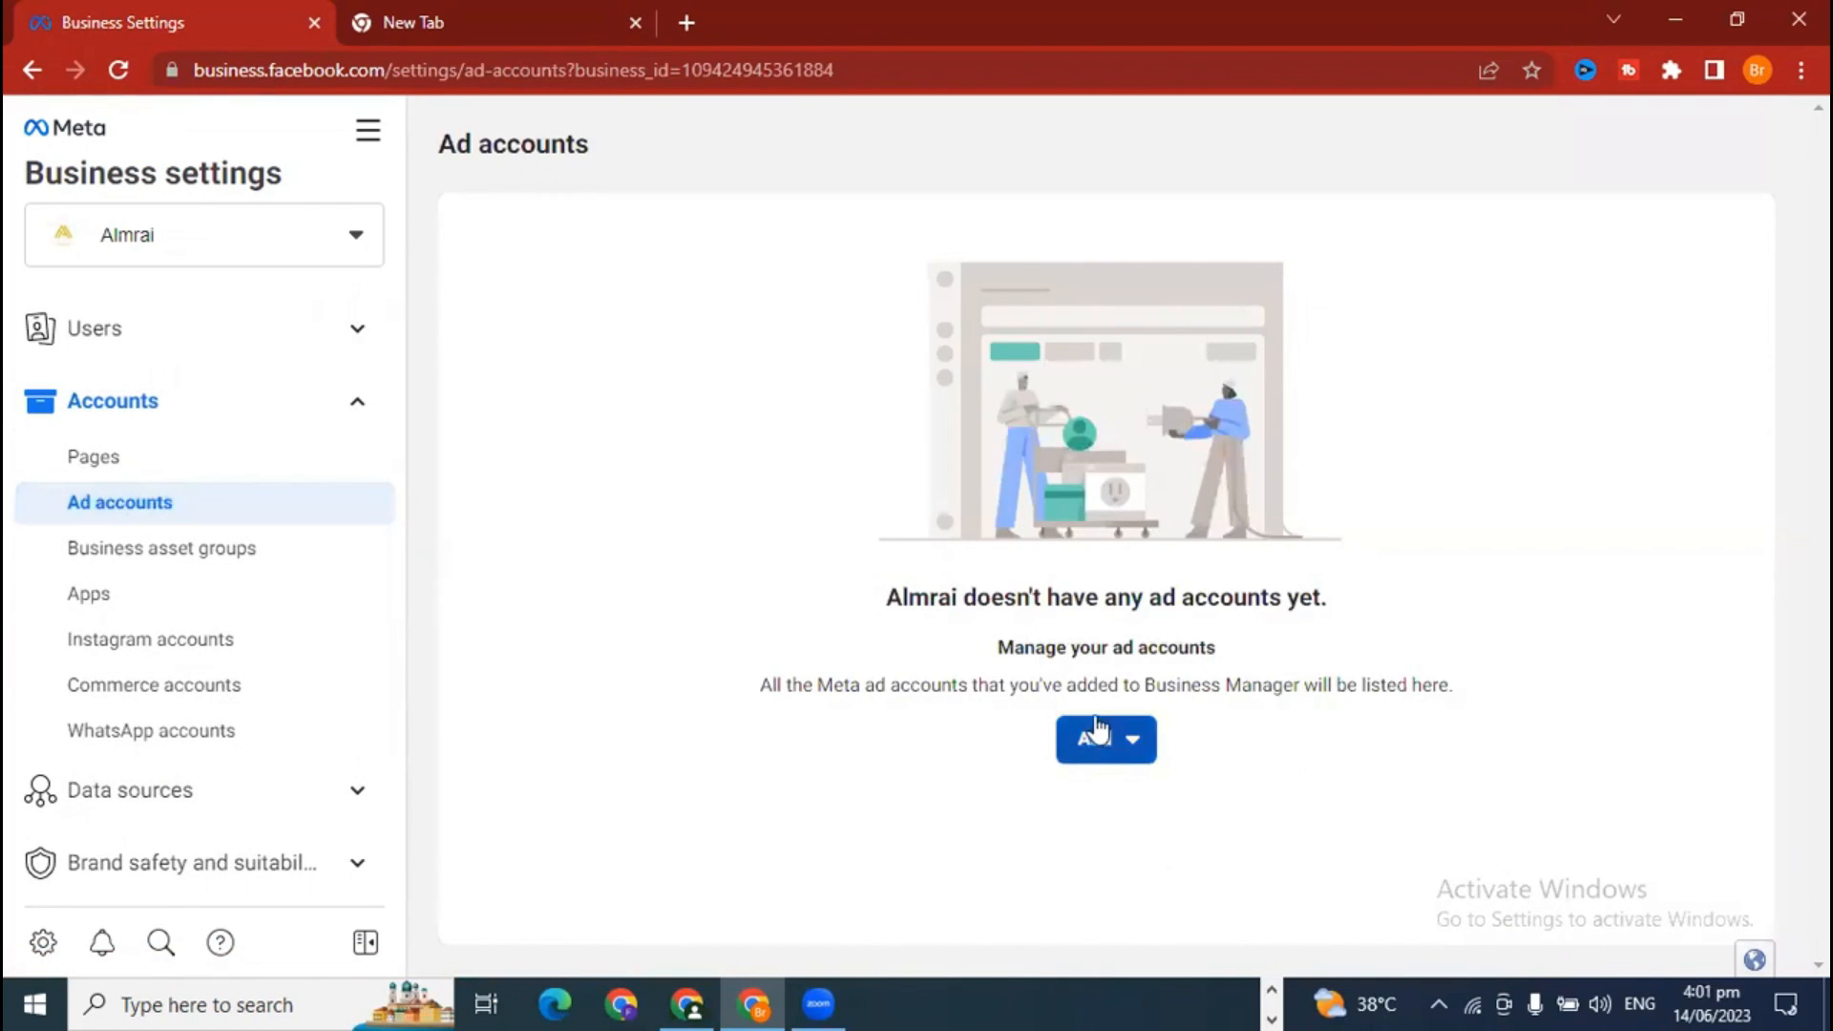
Step: Show Almrai's Add ad account options, then minimize that window
{"action": "left_click", "coordinate": [1111, 745]}
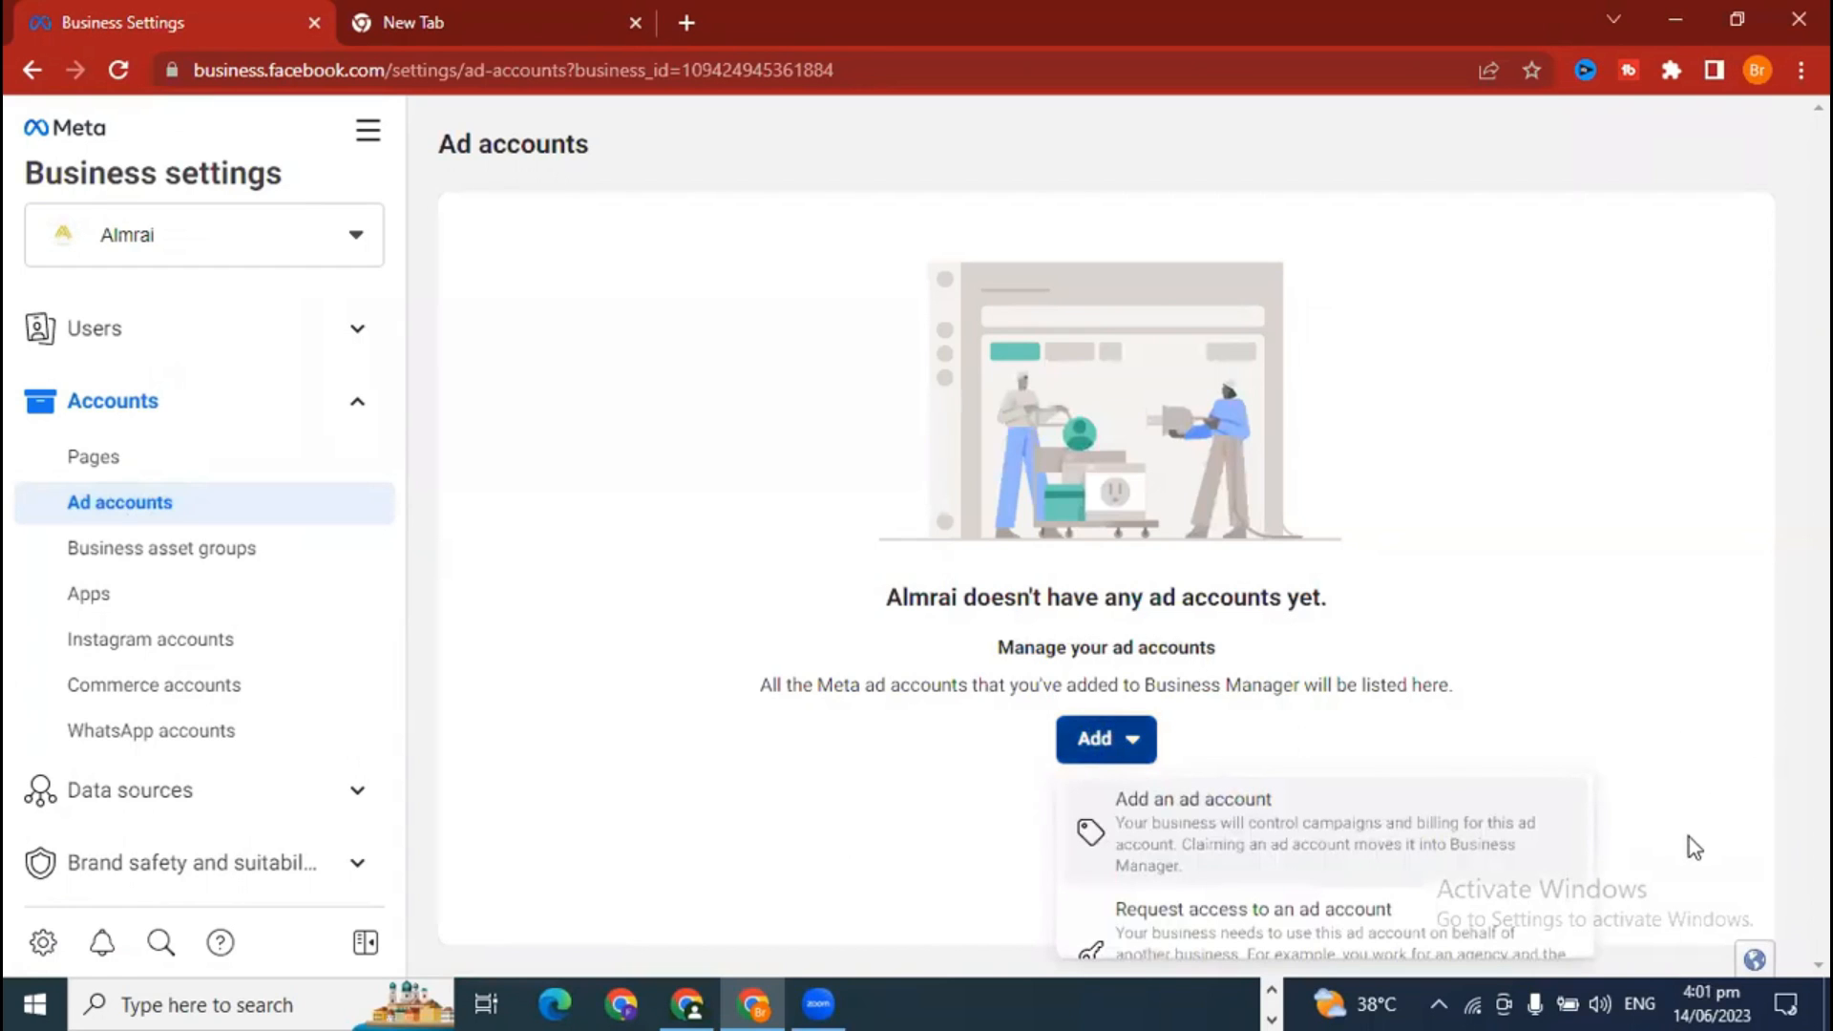
{"action": "mouse_move", "coordinate": [1592, 853]}
{"action": "left_mouse_down"}
{"action": "mouse_move", "coordinate": [1594, 953]}
{"action": "mouse_move", "coordinate": [1587, 865]}
{"action": "left_mouse_up"}
{"action": "left_click", "coordinate": [1734, 19]}
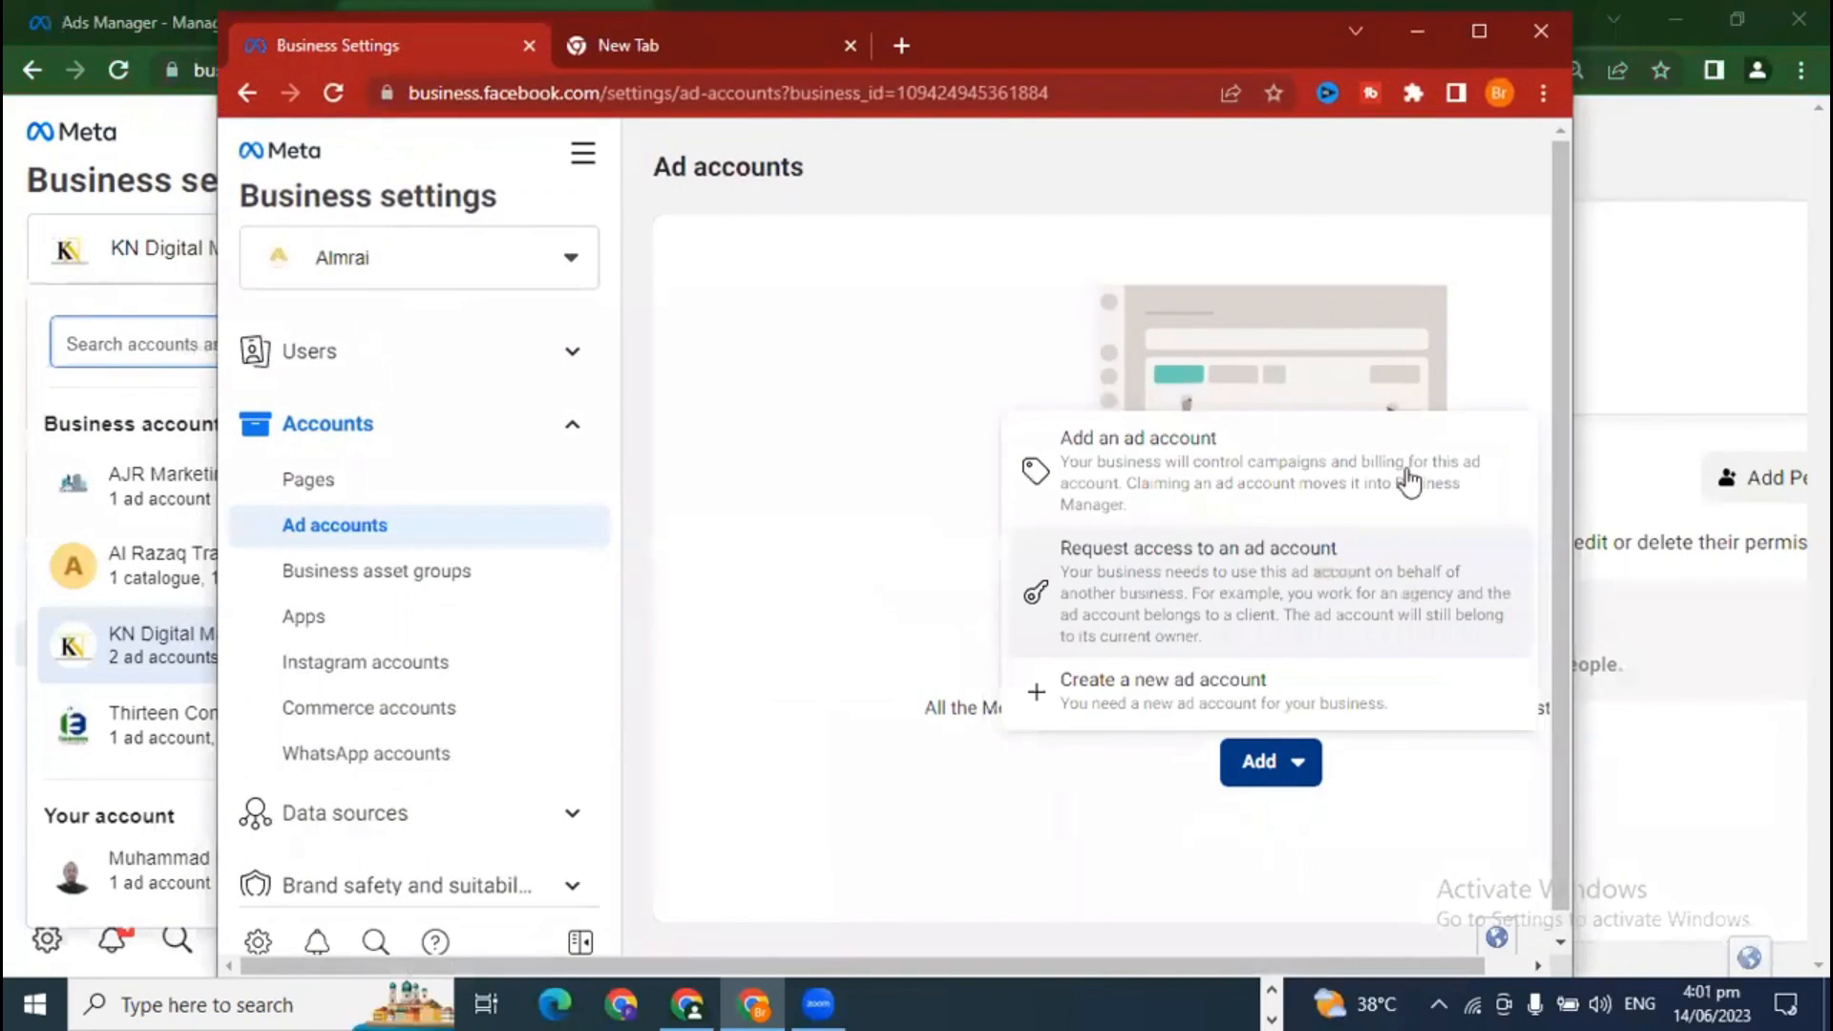
{"action": "left_click_drag", "start_coordinate": [1335, 966], "coordinate": [1389, 963]}
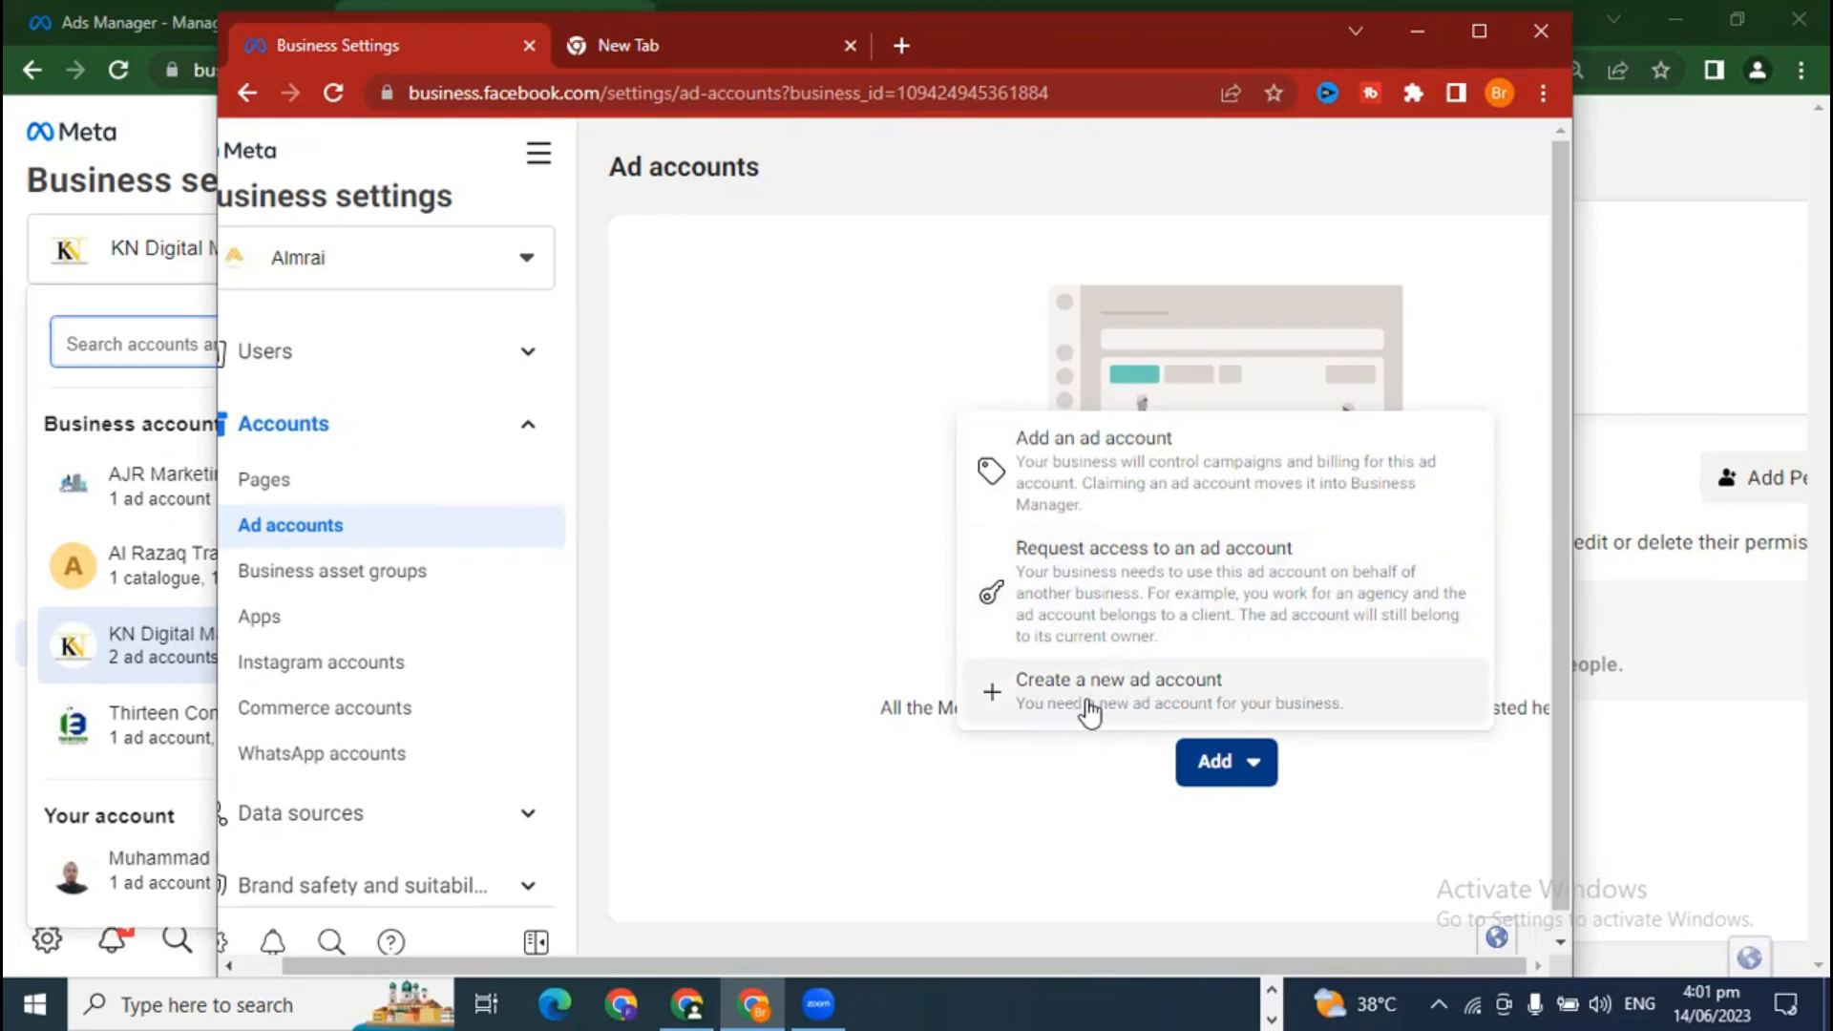
Step: Compare KN Digital Marketing's Add ad account menu, then return to the Almrai window
{"action": "left_click", "coordinate": [693, 998]}
{"action": "left_click", "coordinate": [688, 723]}
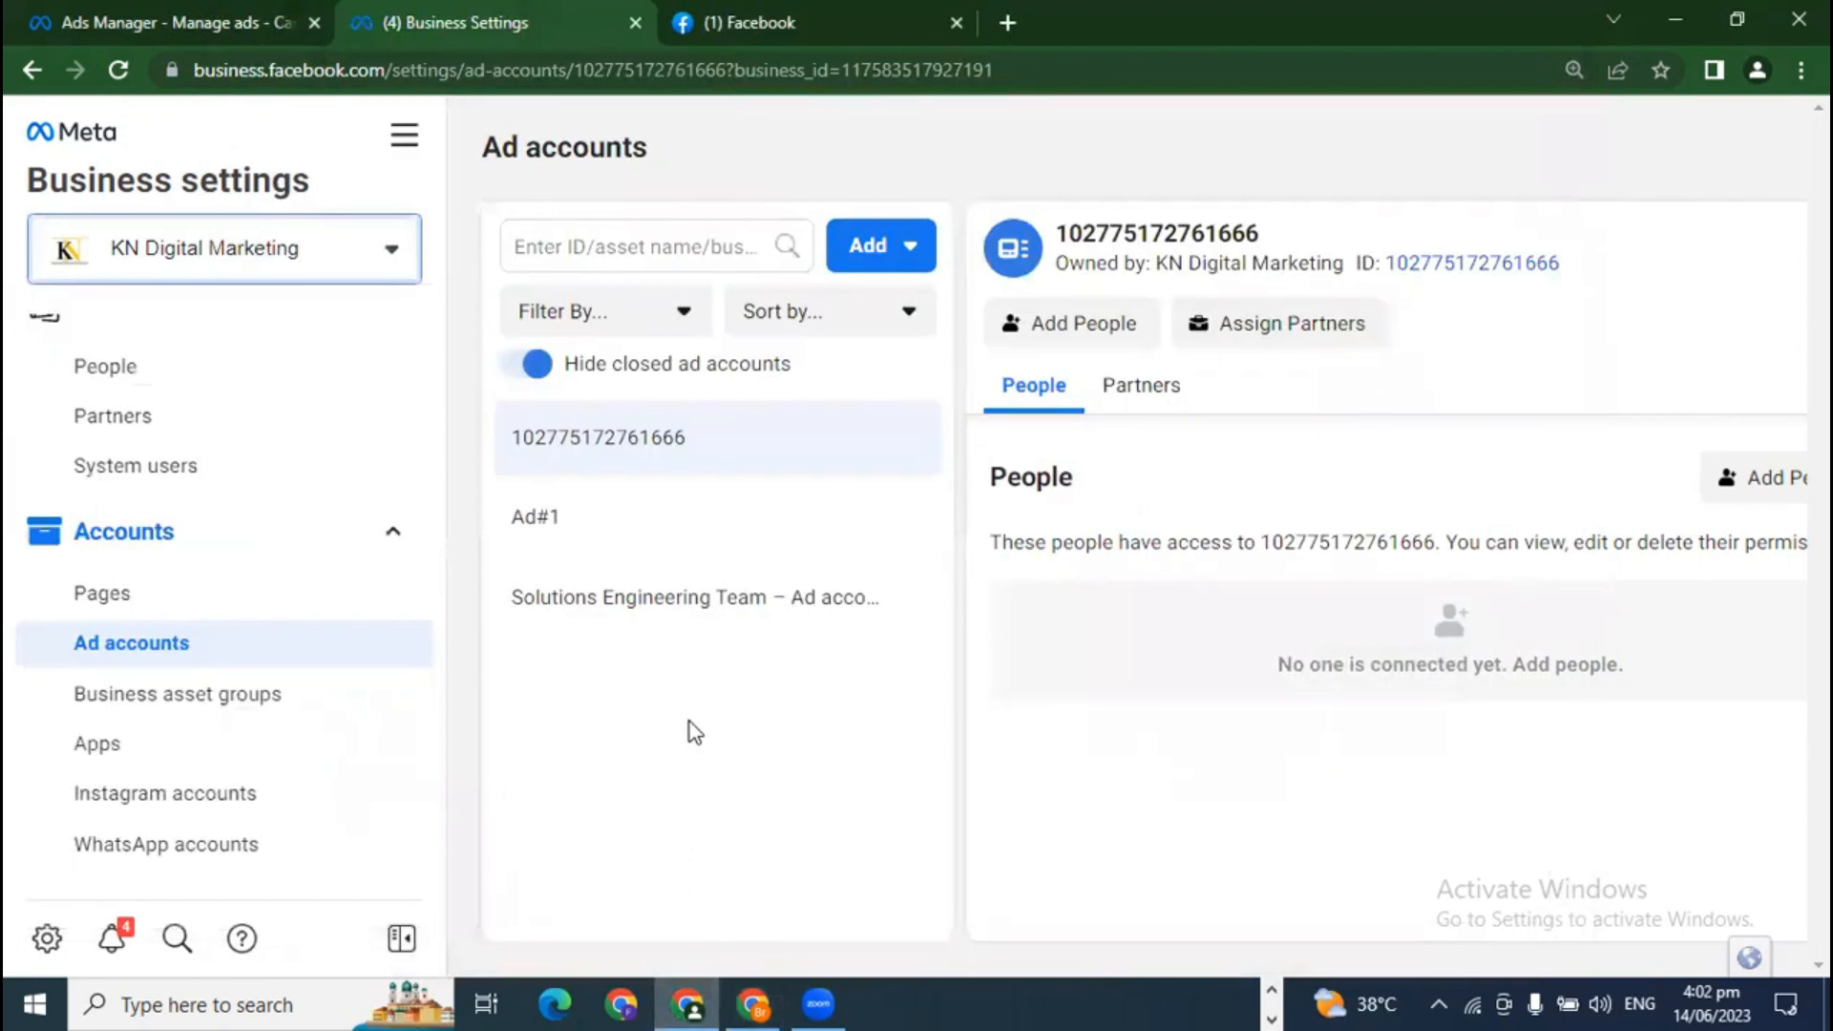
{"action": "left_click", "coordinate": [857, 261]}
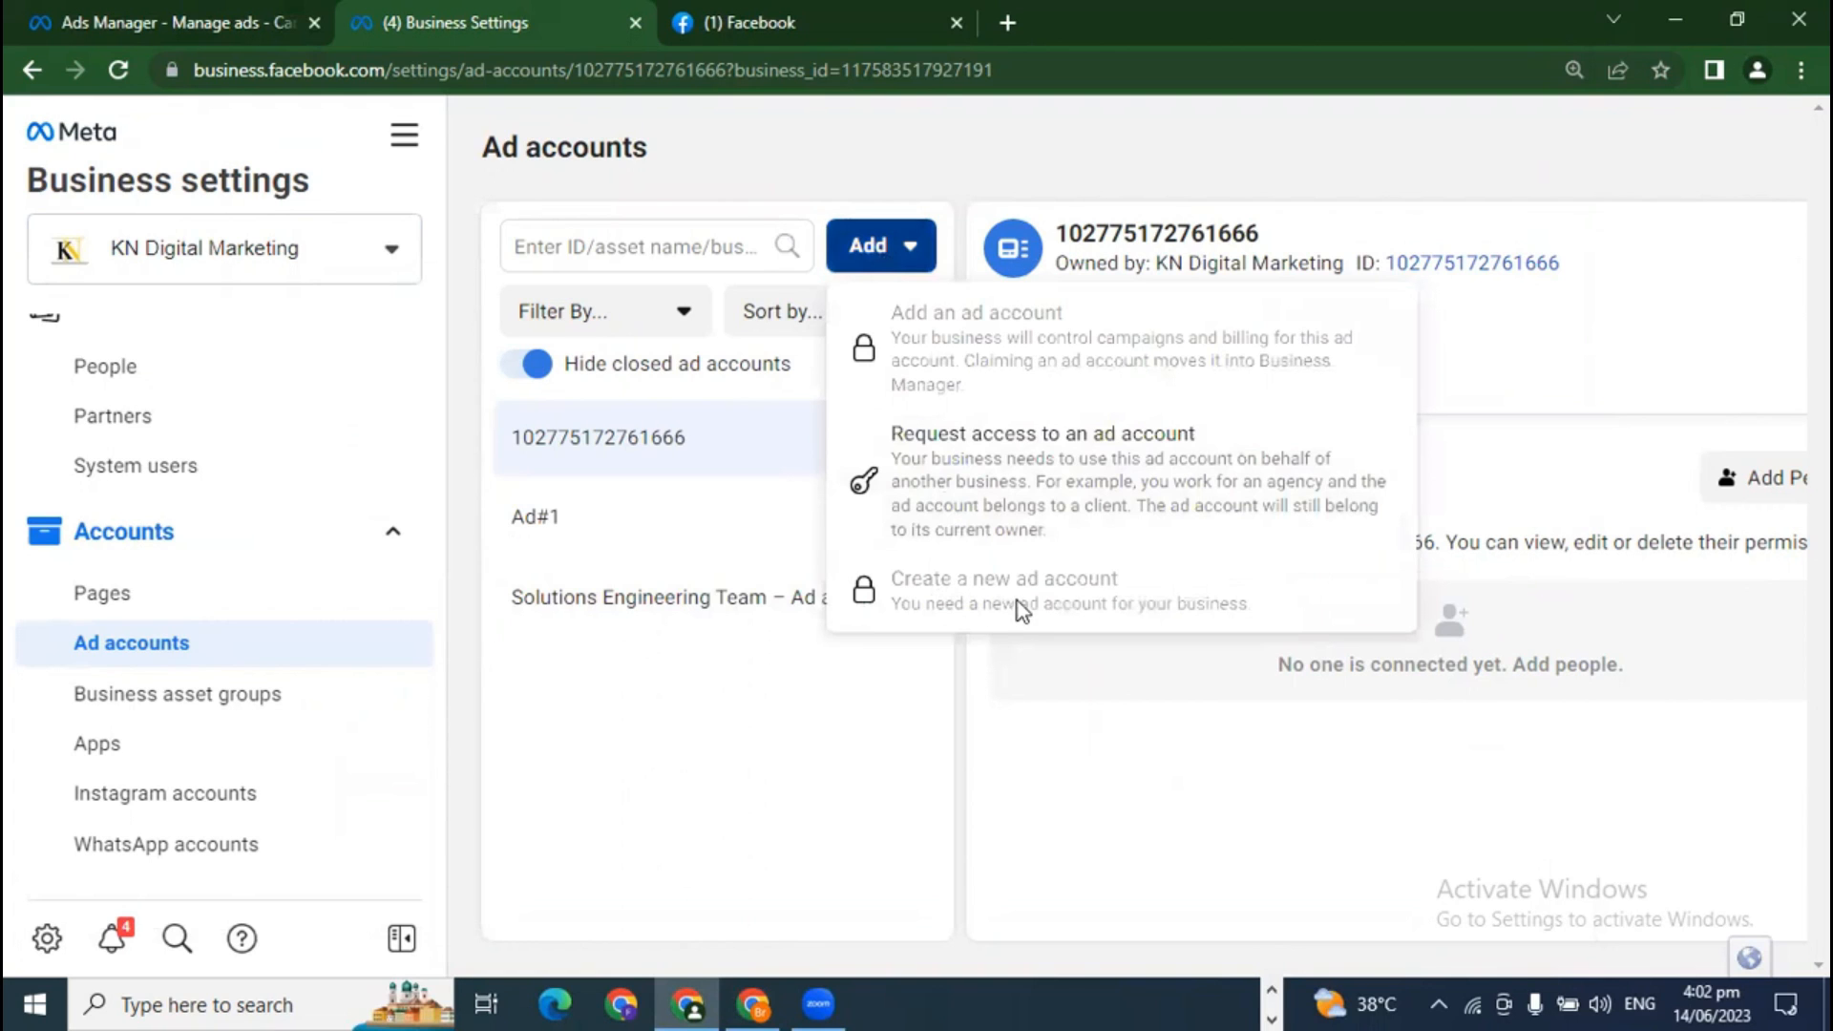
{"action": "left_click", "coordinate": [1080, 875]}
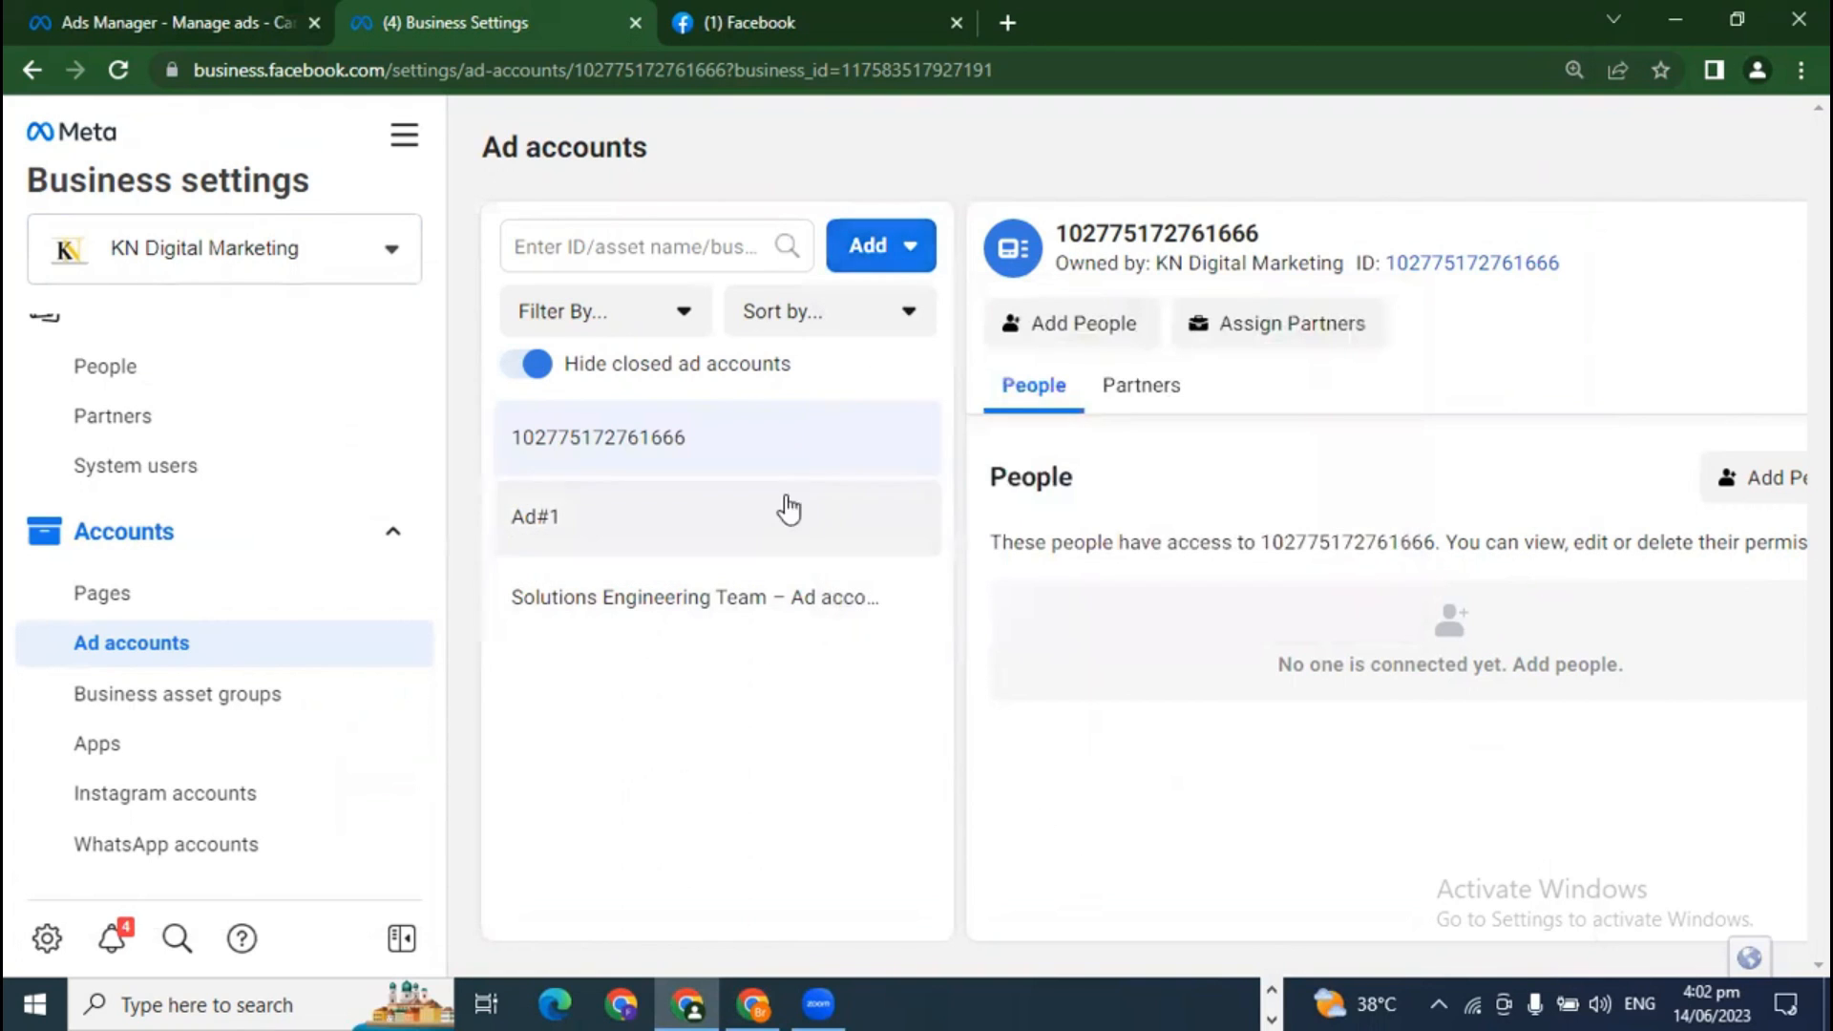
{"action": "left_click", "coordinate": [753, 1003]}
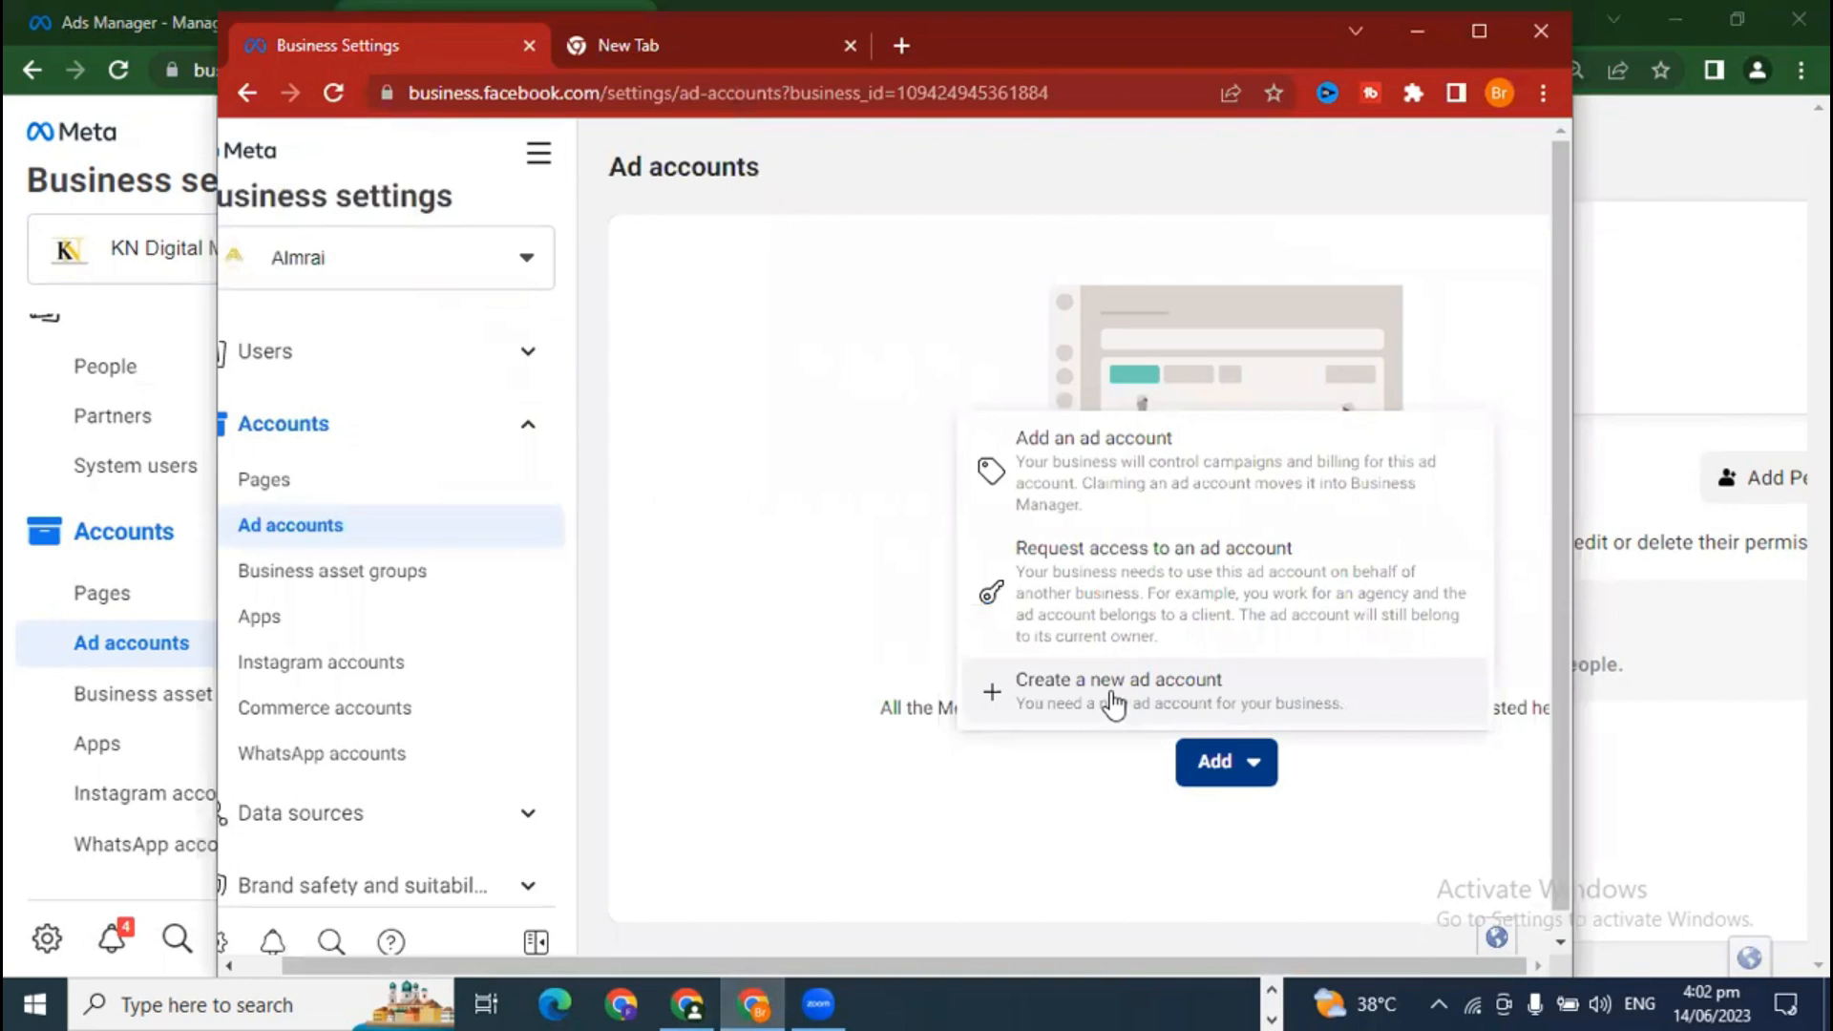
Step: Start creating a new ad account and name it 'Almrai'
{"action": "left_click", "coordinate": [1115, 707]}
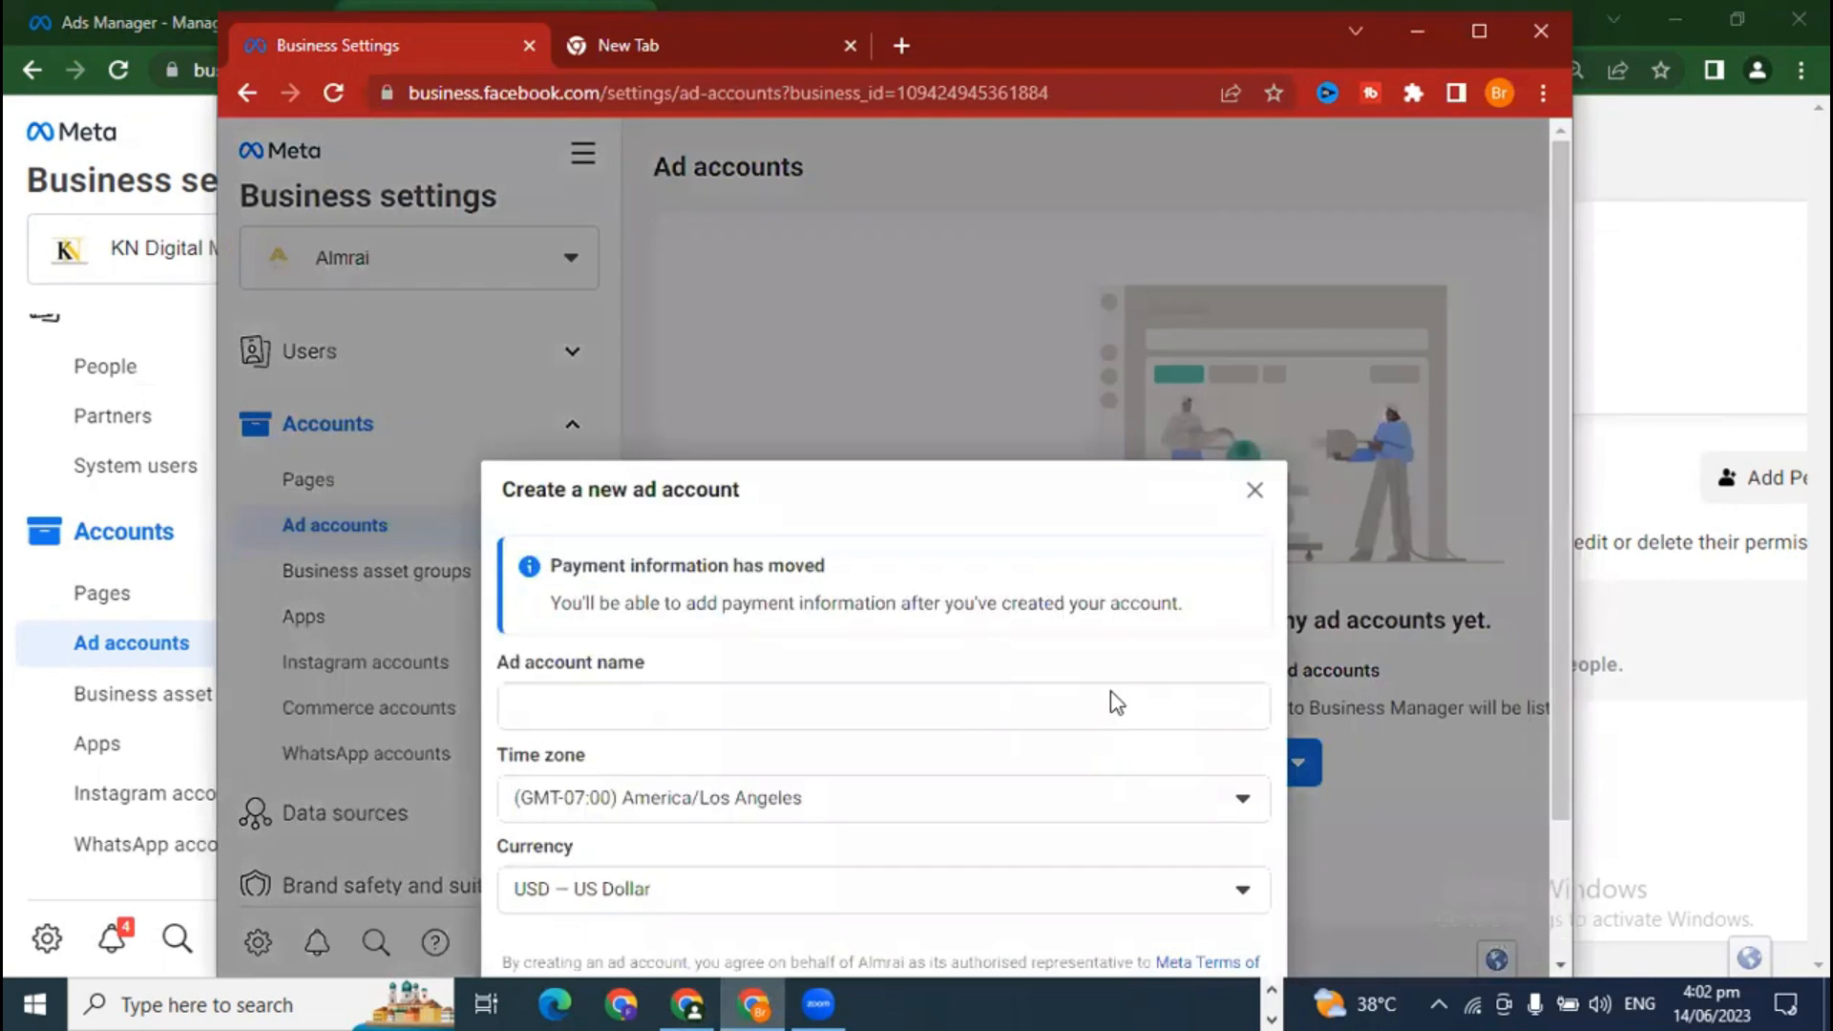
{"action": "left_click", "coordinate": [1485, 26]}
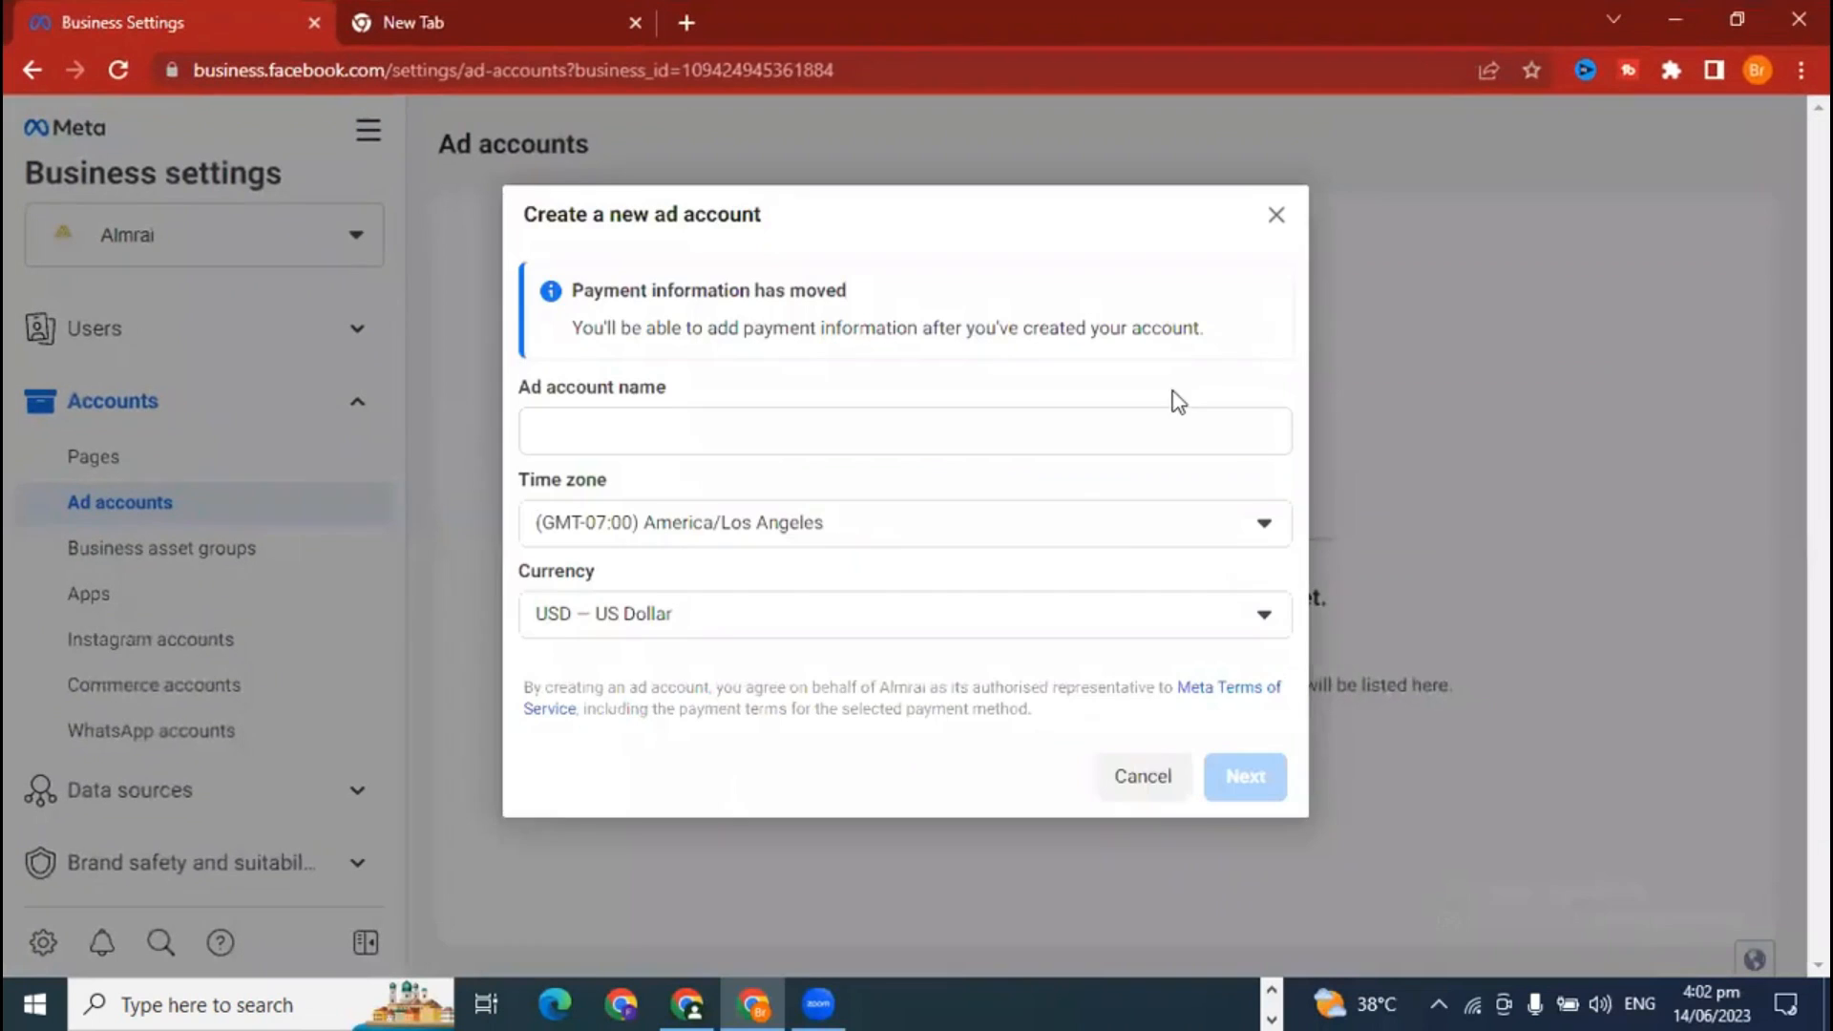
{"action": "left_click", "coordinate": [650, 425]}
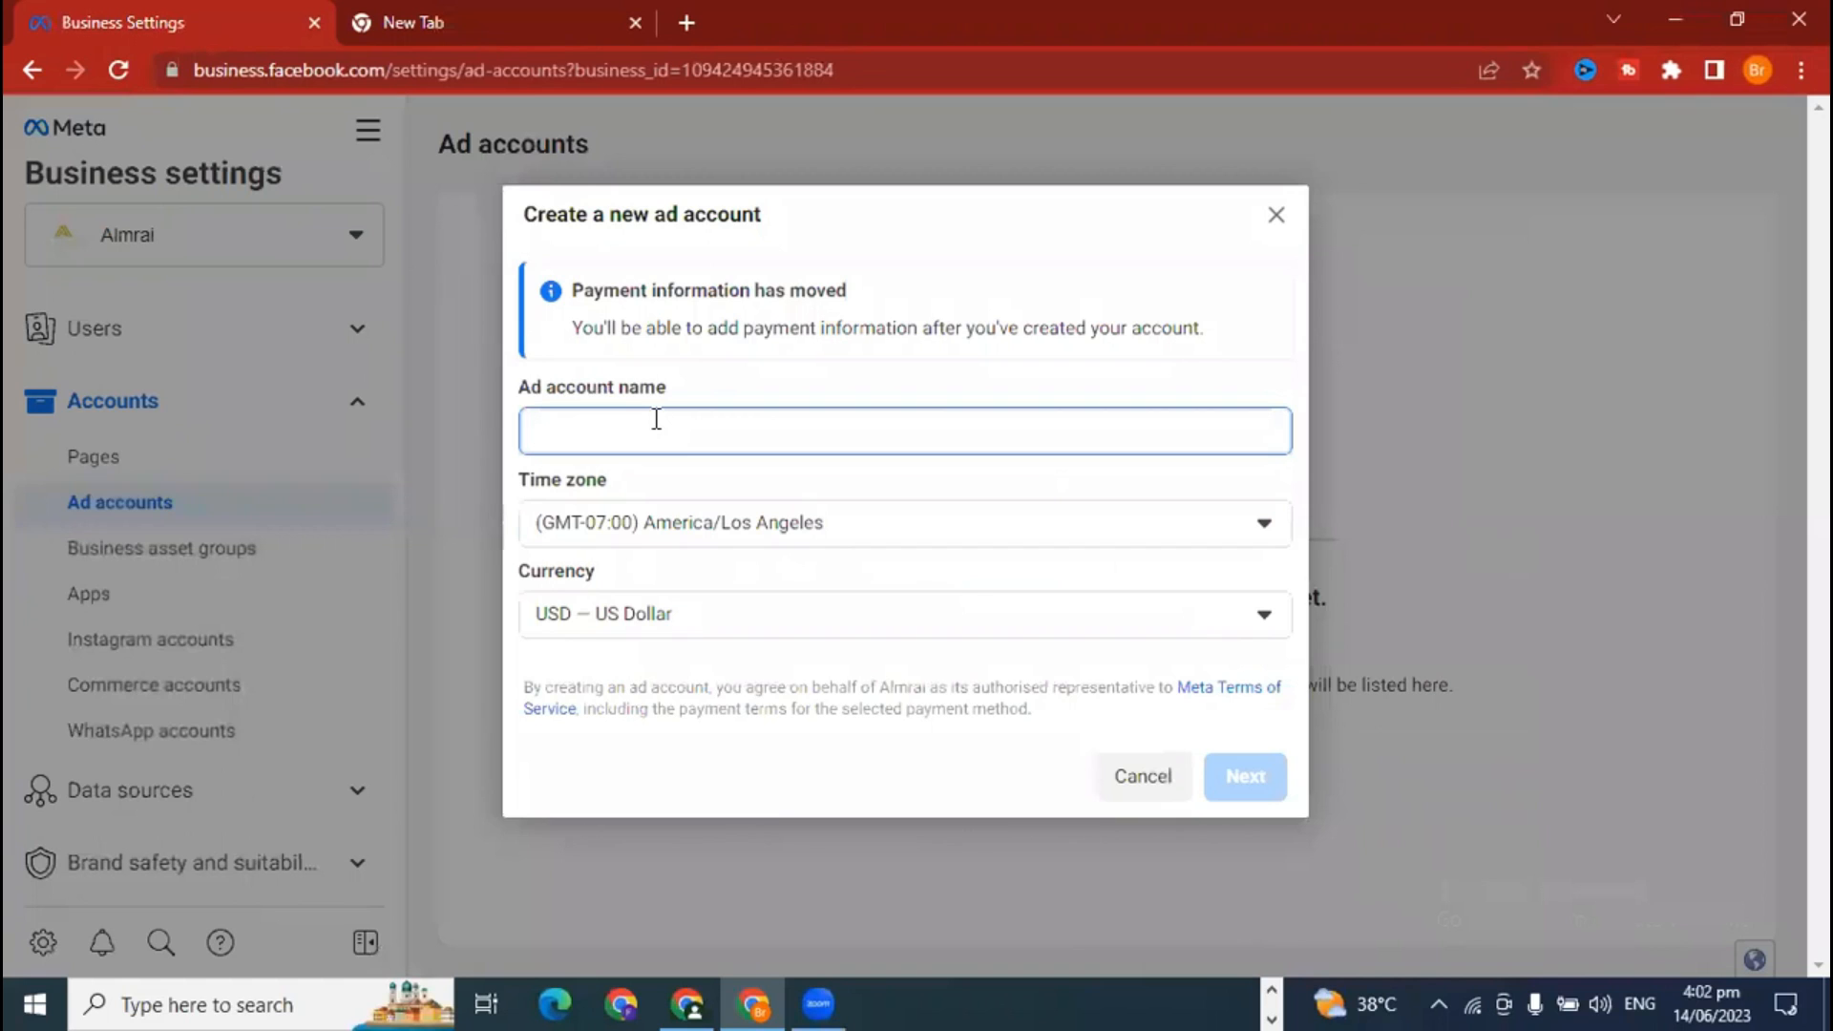
{"action": "type", "text": "Almrai"}
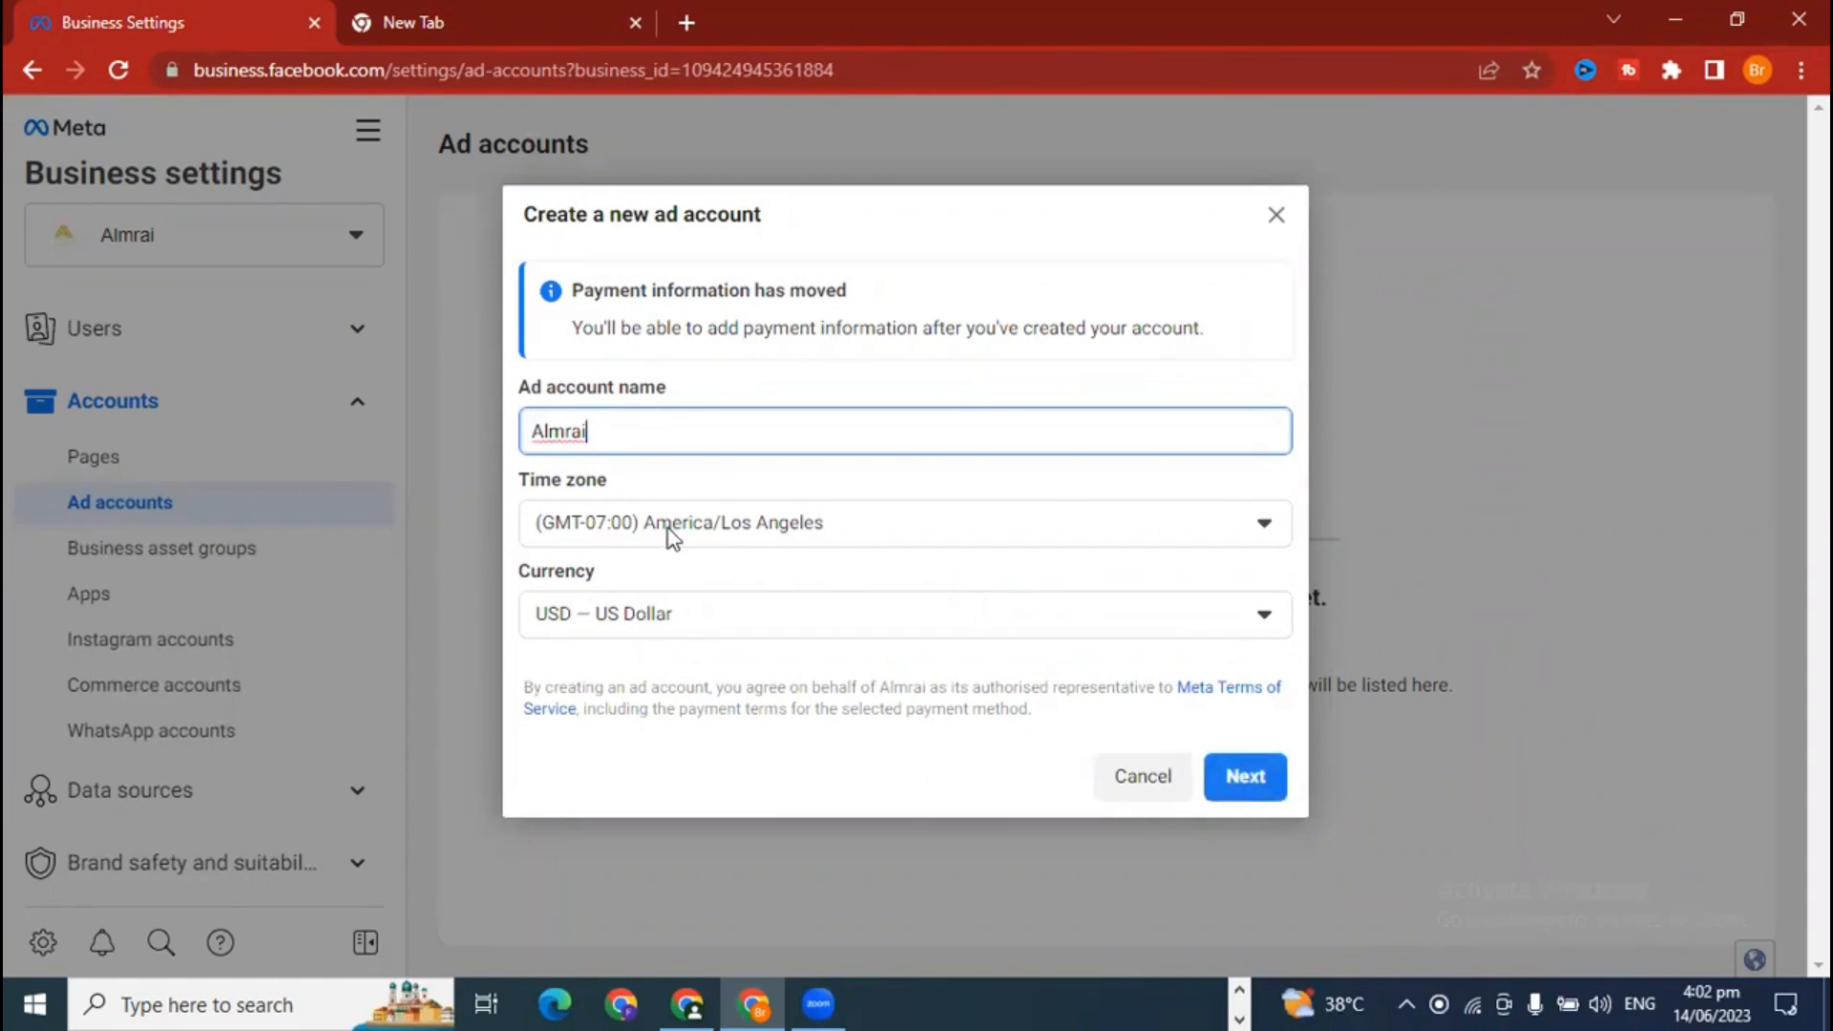
Step: Set the ad account's time zone to (GMT+05:00) Asia/Karachi
{"action": "left_click", "coordinate": [717, 541]}
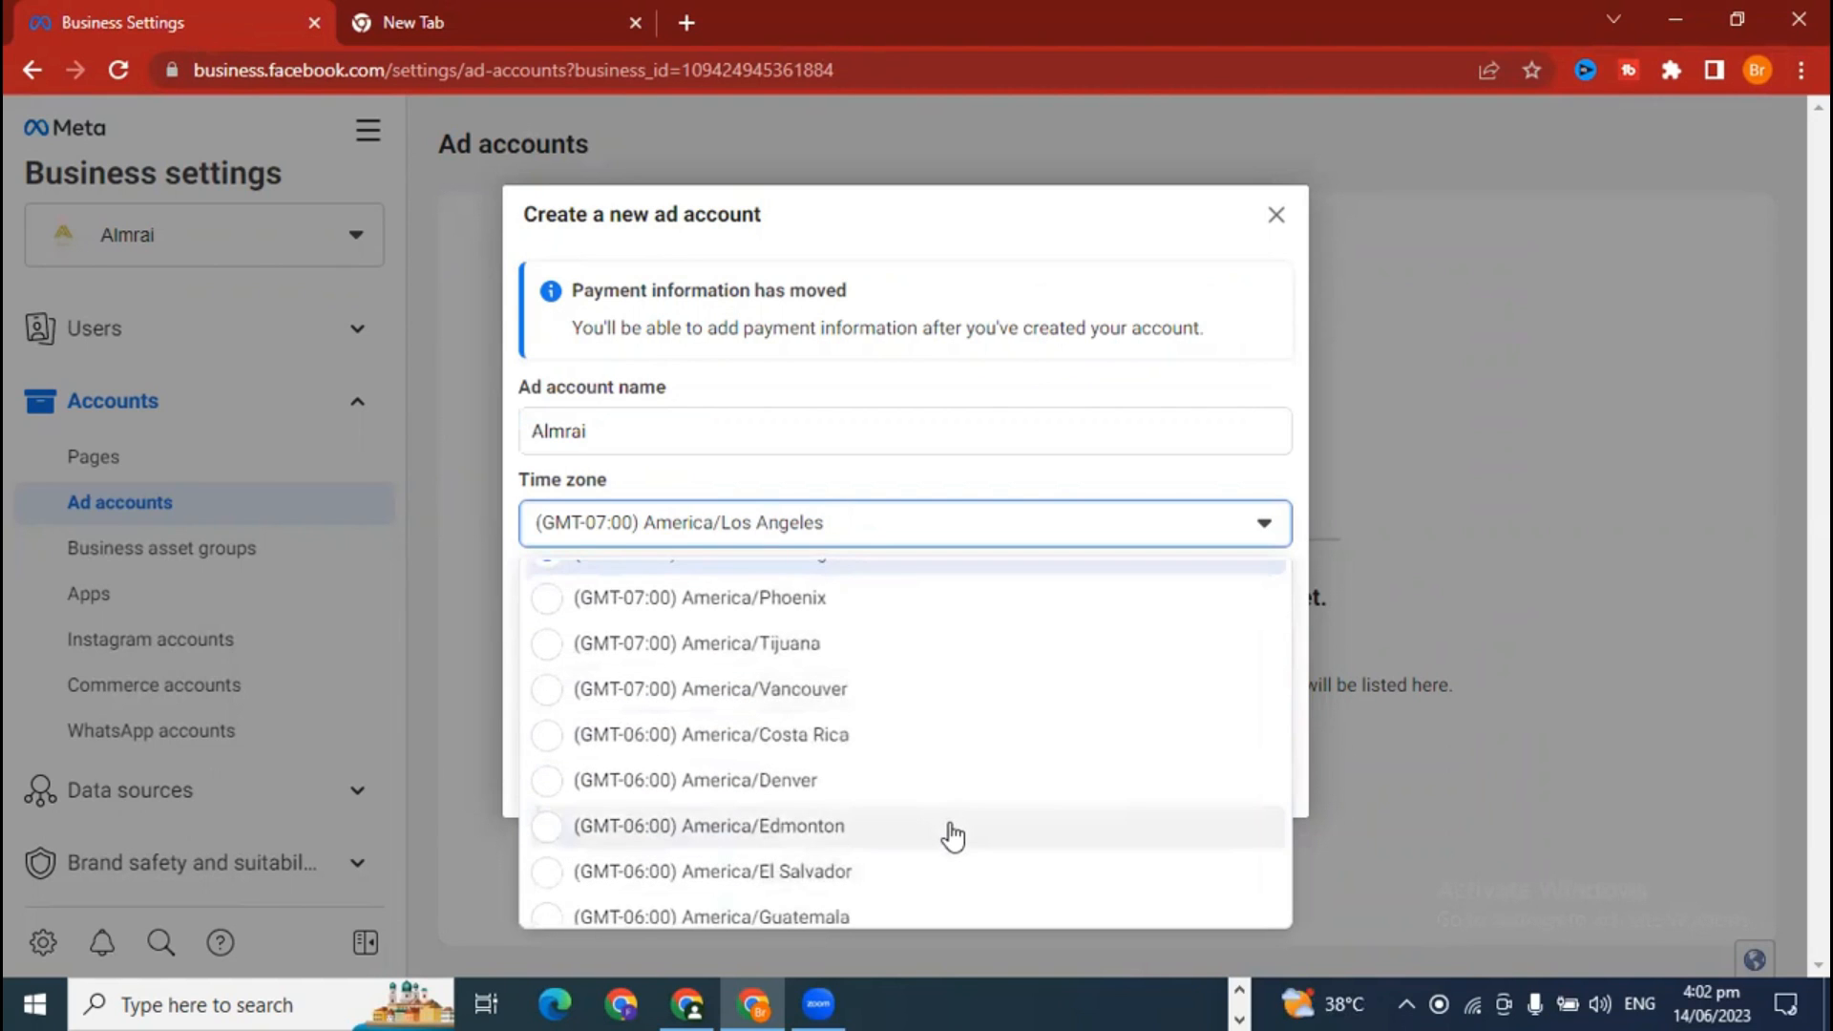
{"action": "scroll", "coordinate": [952, 837], "scroll_direction": "down", "scroll_amount": 6}
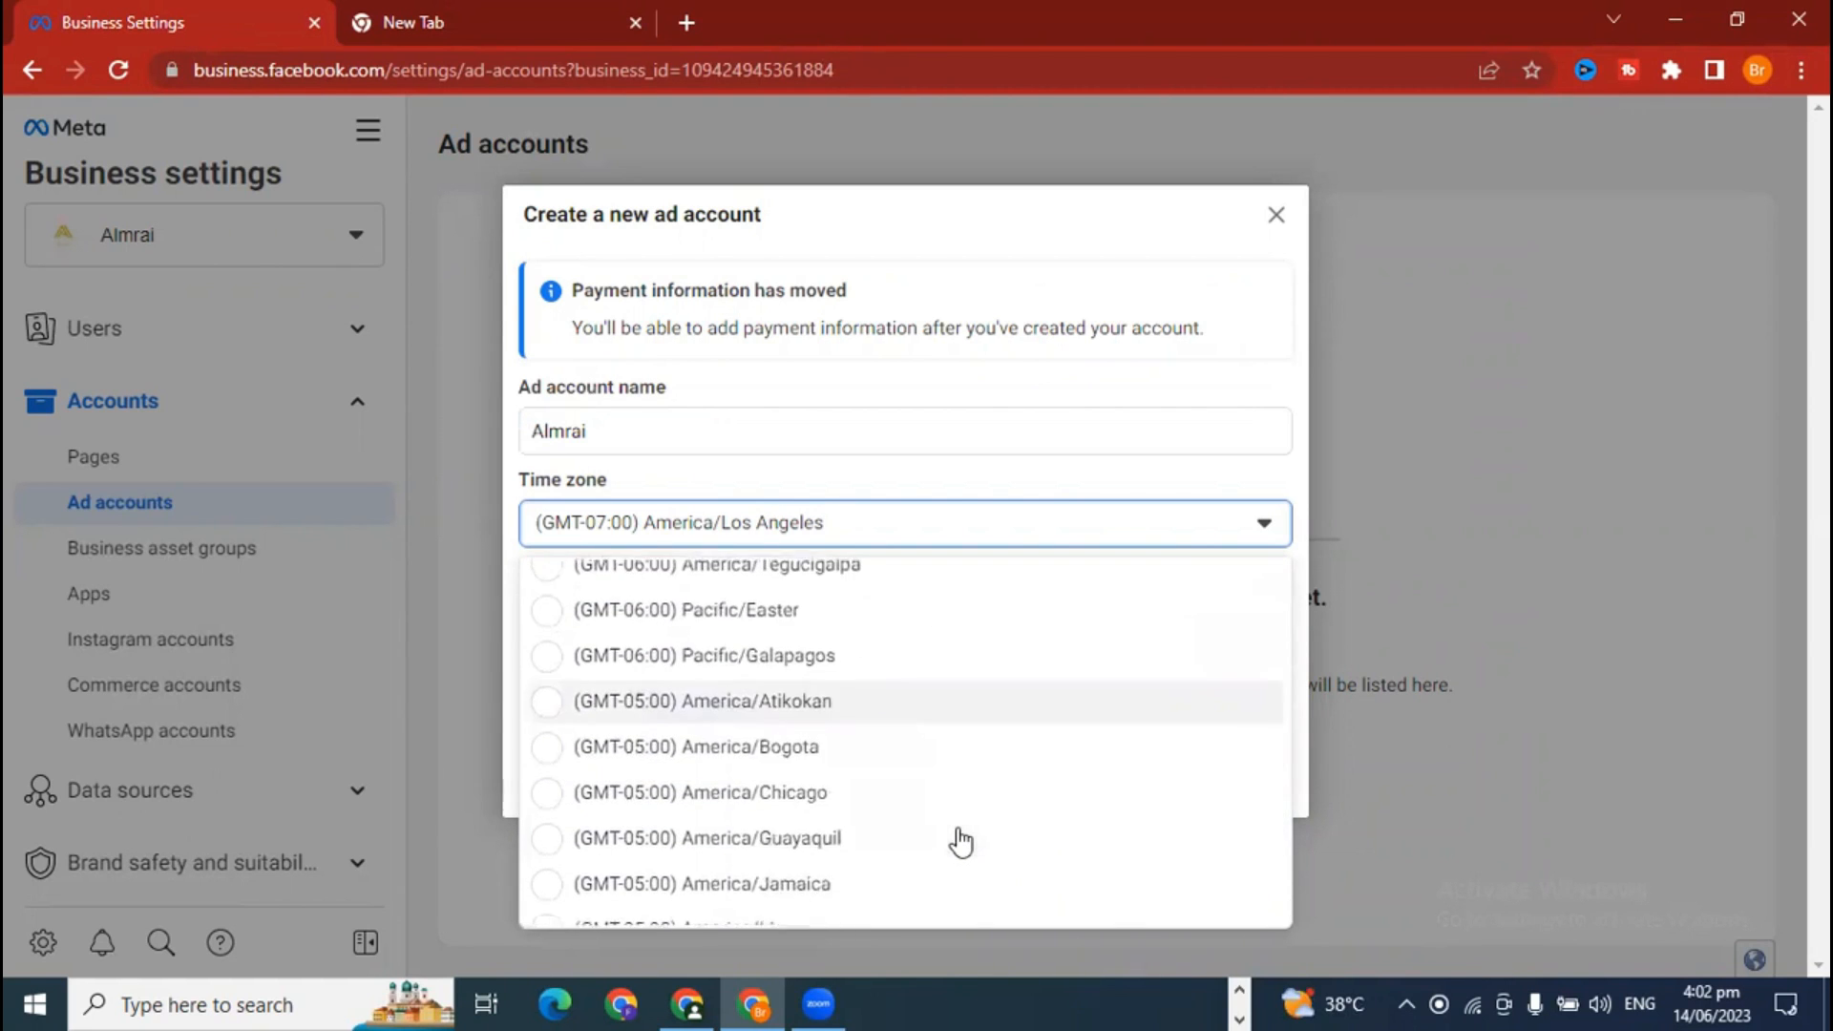
{"action": "scroll", "coordinate": [954, 839], "scroll_direction": "down", "scroll_amount": 3}
{"action": "scroll", "coordinate": [963, 839], "scroll_direction": "down", "scroll_amount": 2}
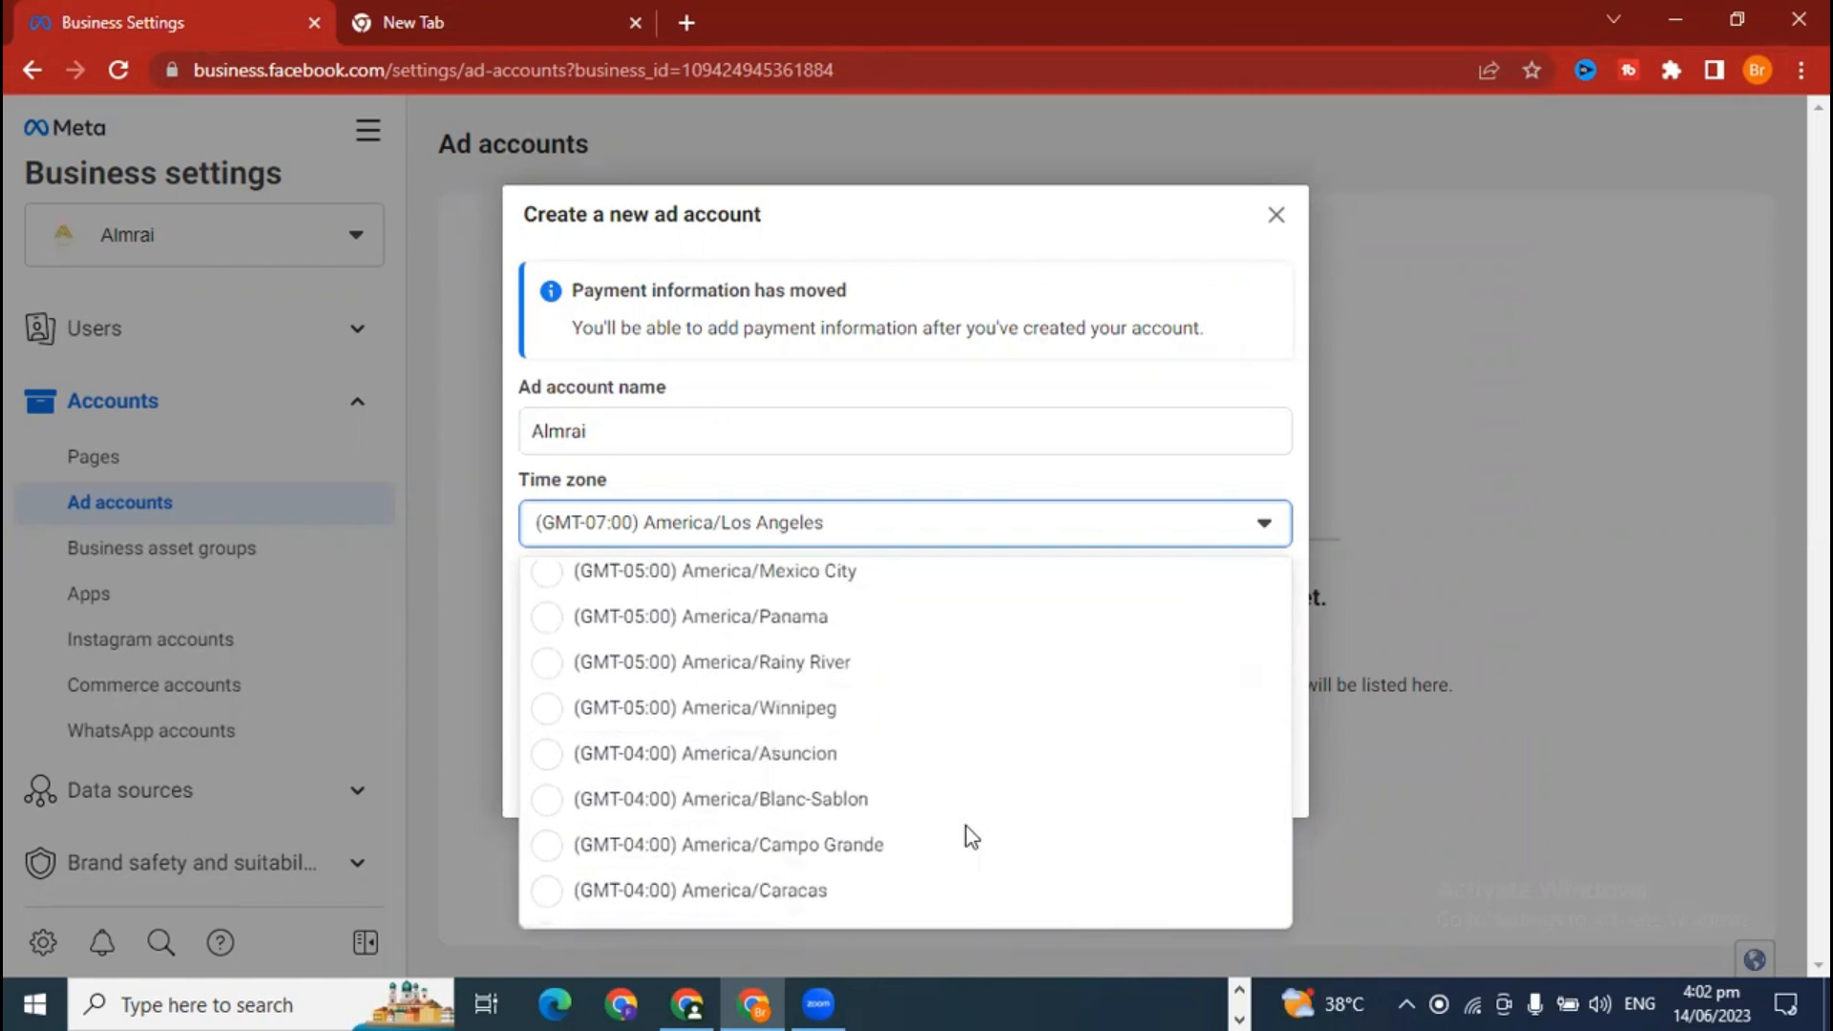
{"action": "scroll", "coordinate": [971, 837], "scroll_direction": "down", "scroll_amount": 3}
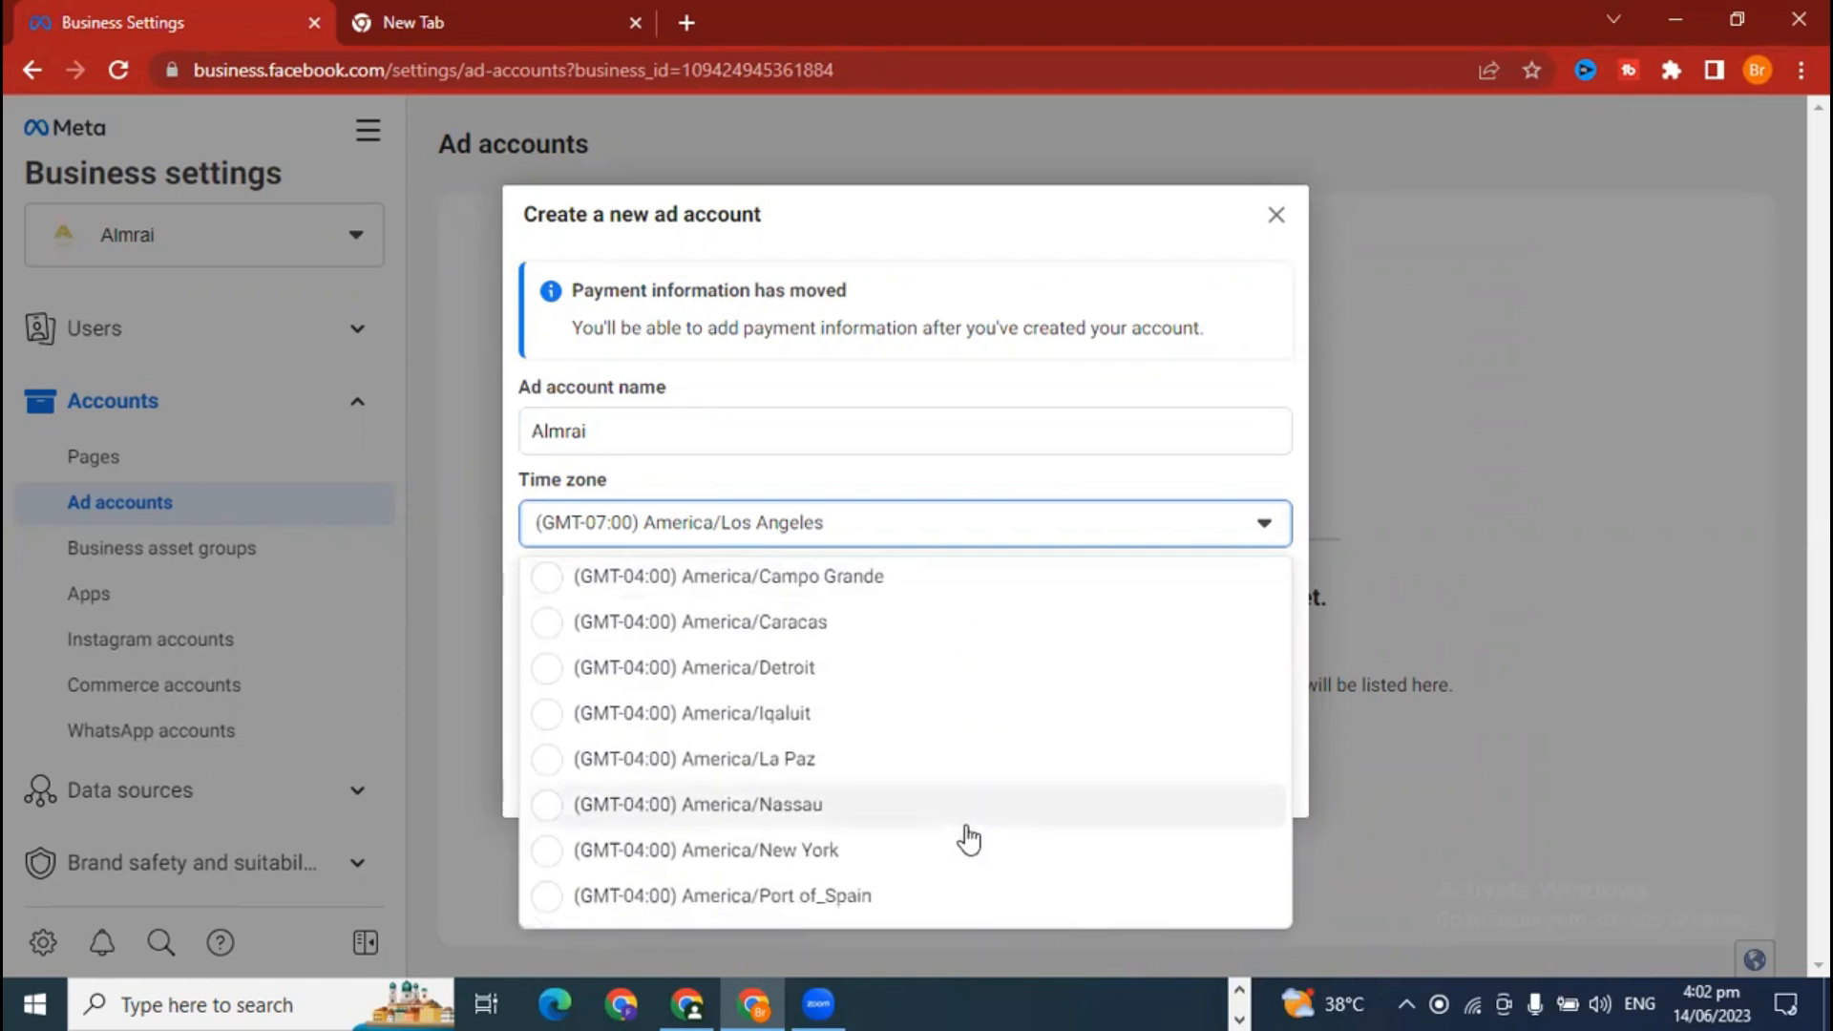
{"action": "scroll", "coordinate": [969, 839], "scroll_direction": "down", "scroll_amount": 3}
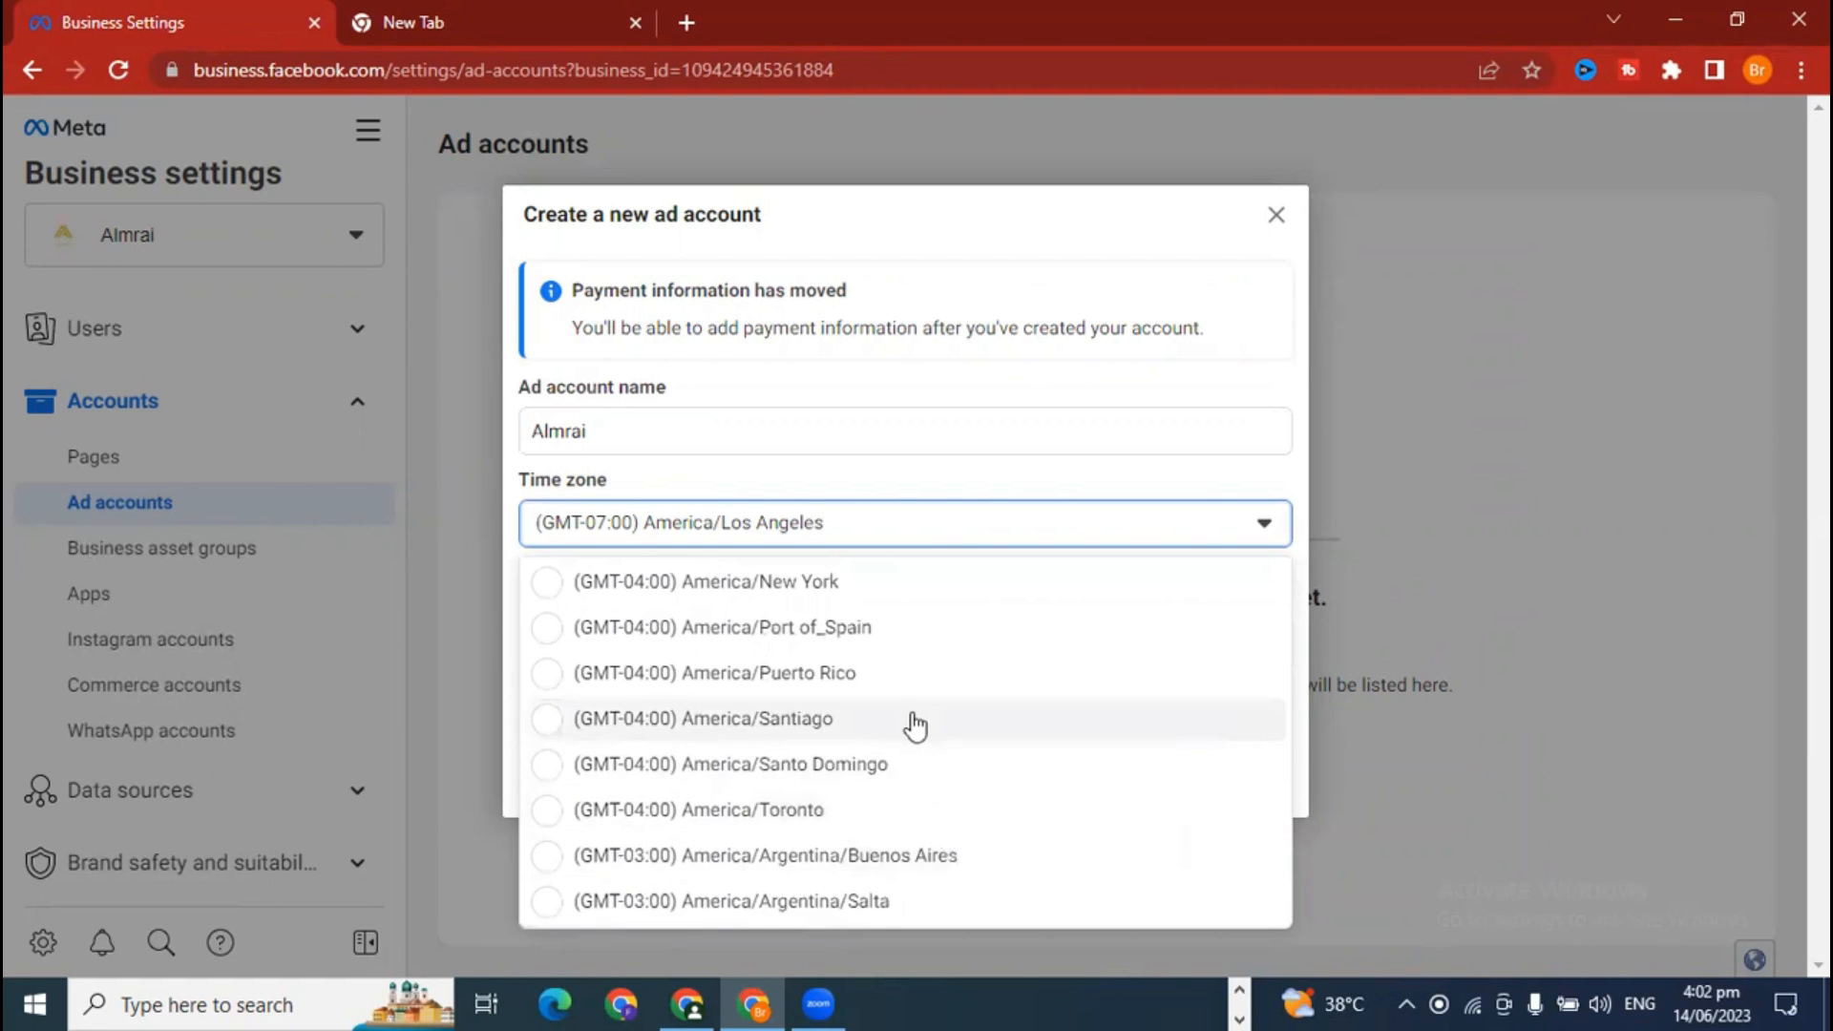
{"action": "scroll", "coordinate": [901, 778], "scroll_direction": "down", "scroll_amount": 2}
{"action": "scroll", "coordinate": [907, 836], "scroll_direction": "up", "scroll_amount": 3}
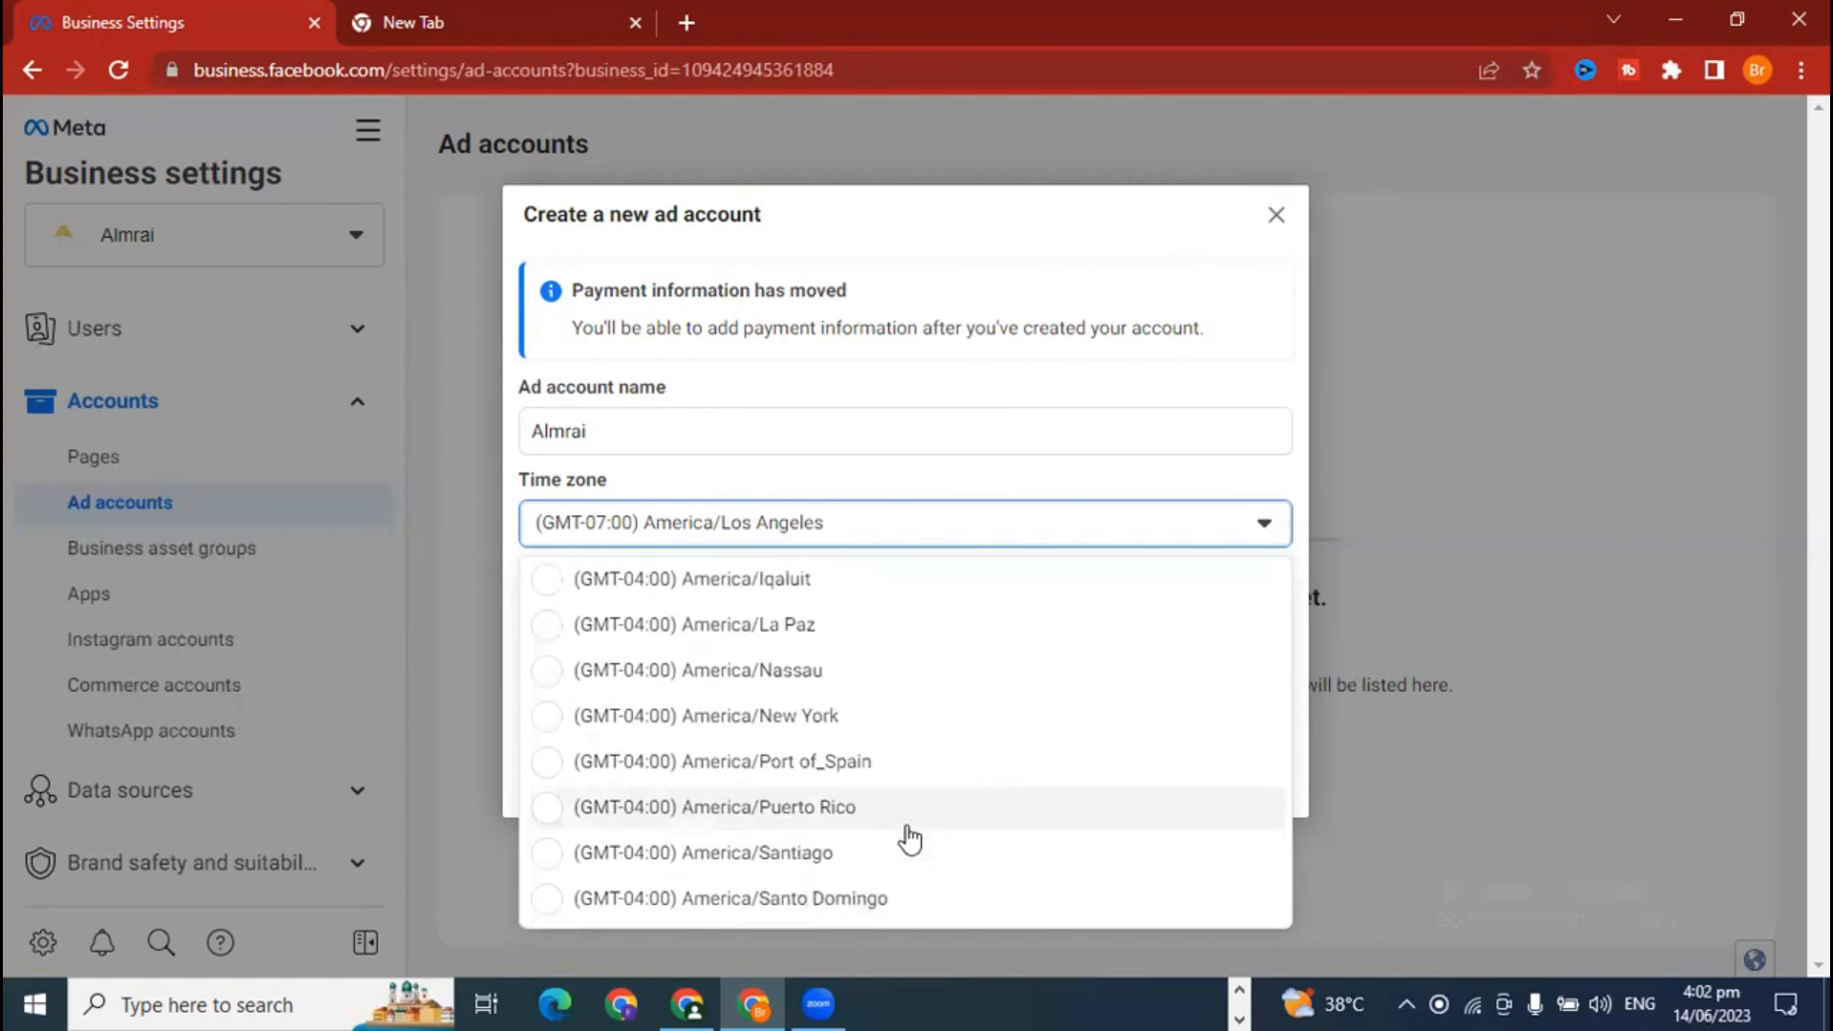
{"action": "scroll", "coordinate": [912, 838], "scroll_direction": "down", "scroll_amount": 5}
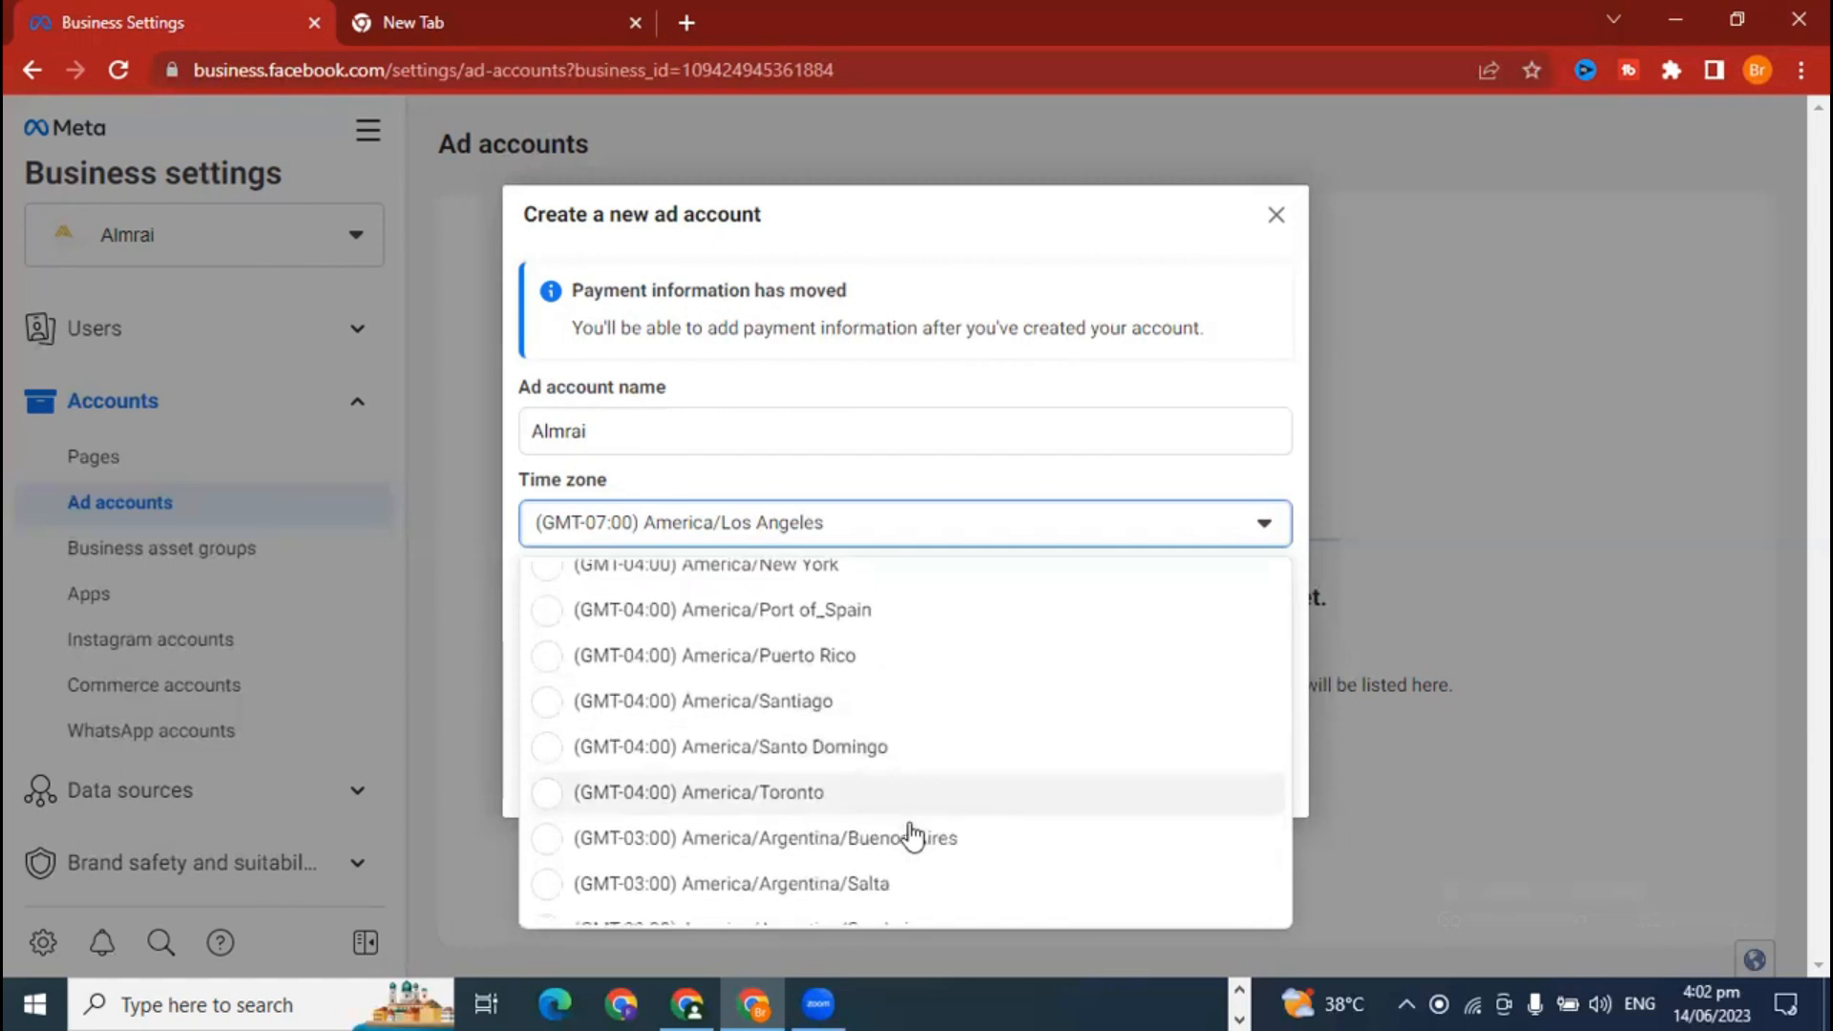
{"action": "scroll", "coordinate": [915, 833], "scroll_direction": "down", "scroll_amount": 4}
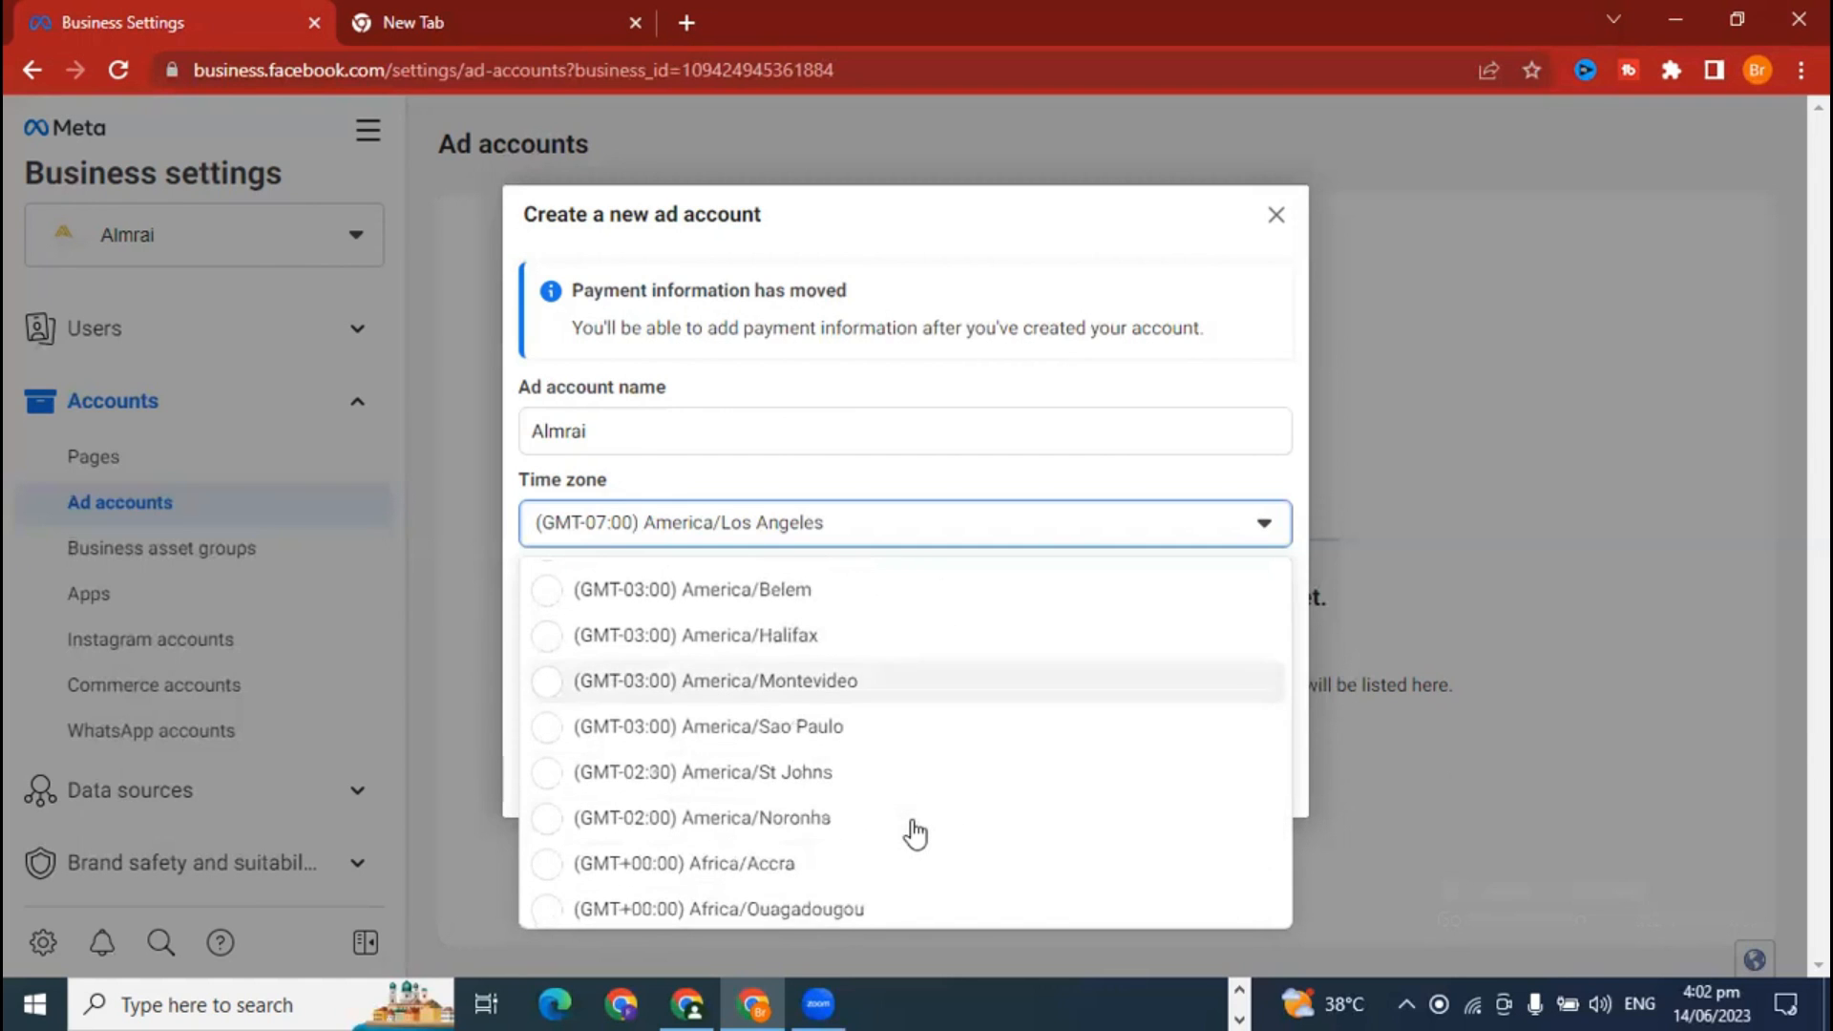
{"action": "scroll", "coordinate": [915, 833], "scroll_direction": "down", "scroll_amount": 4}
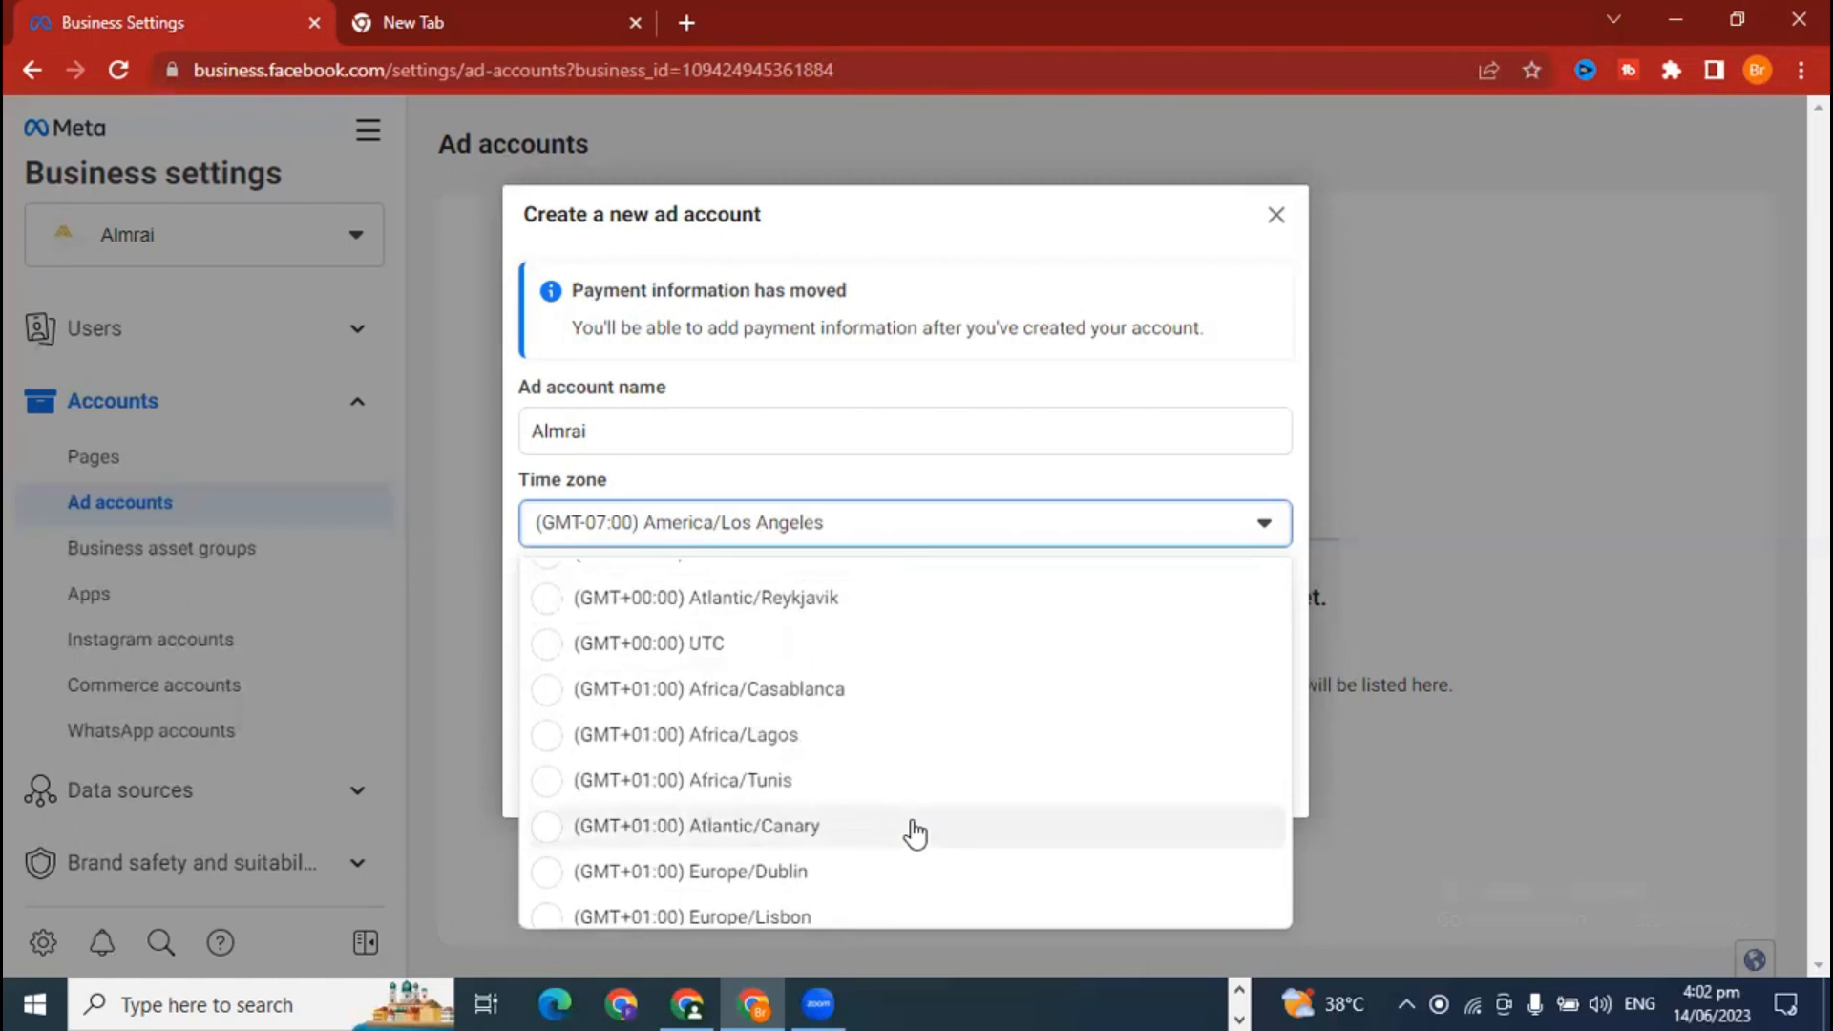
{"action": "scroll", "coordinate": [914, 834], "scroll_direction": "down", "scroll_amount": 2}
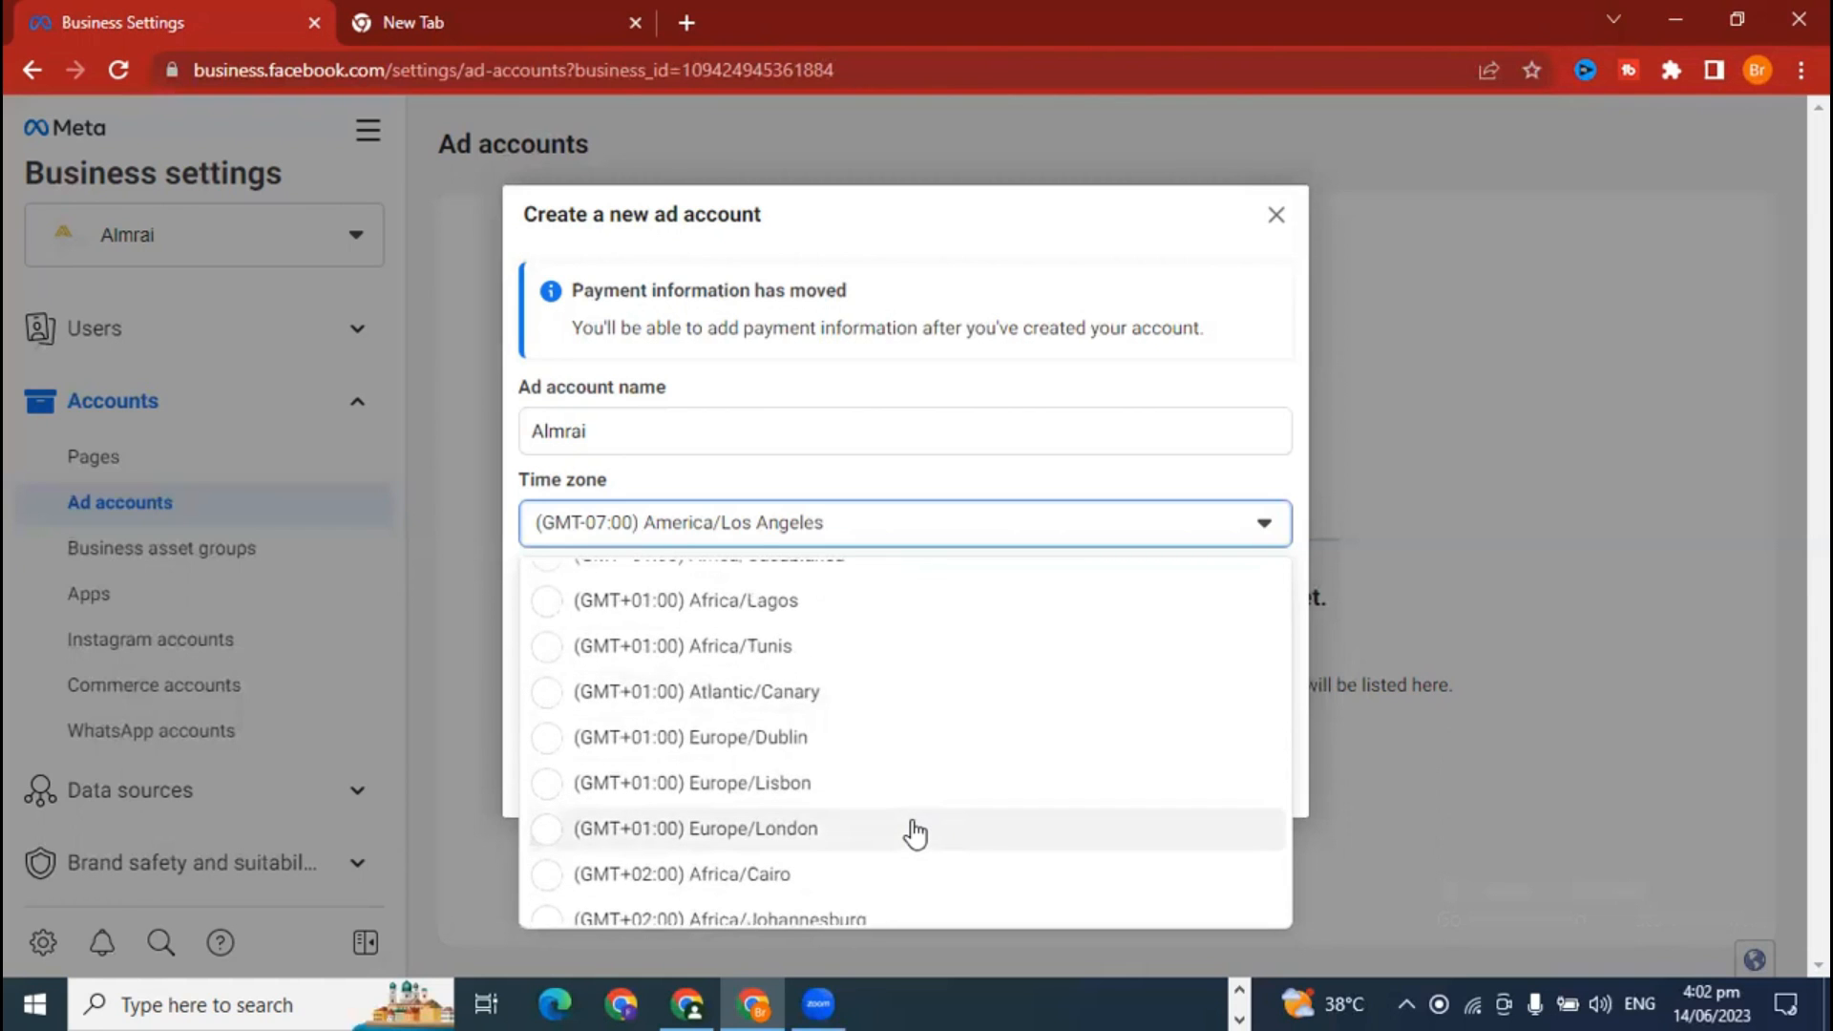
{"action": "scroll", "coordinate": [915, 833], "scroll_direction": "down", "scroll_amount": 5}
{"action": "scroll", "coordinate": [915, 834], "scroll_direction": "down", "scroll_amount": 2}
{"action": "scroll", "coordinate": [915, 834], "scroll_direction": "down", "scroll_amount": 3}
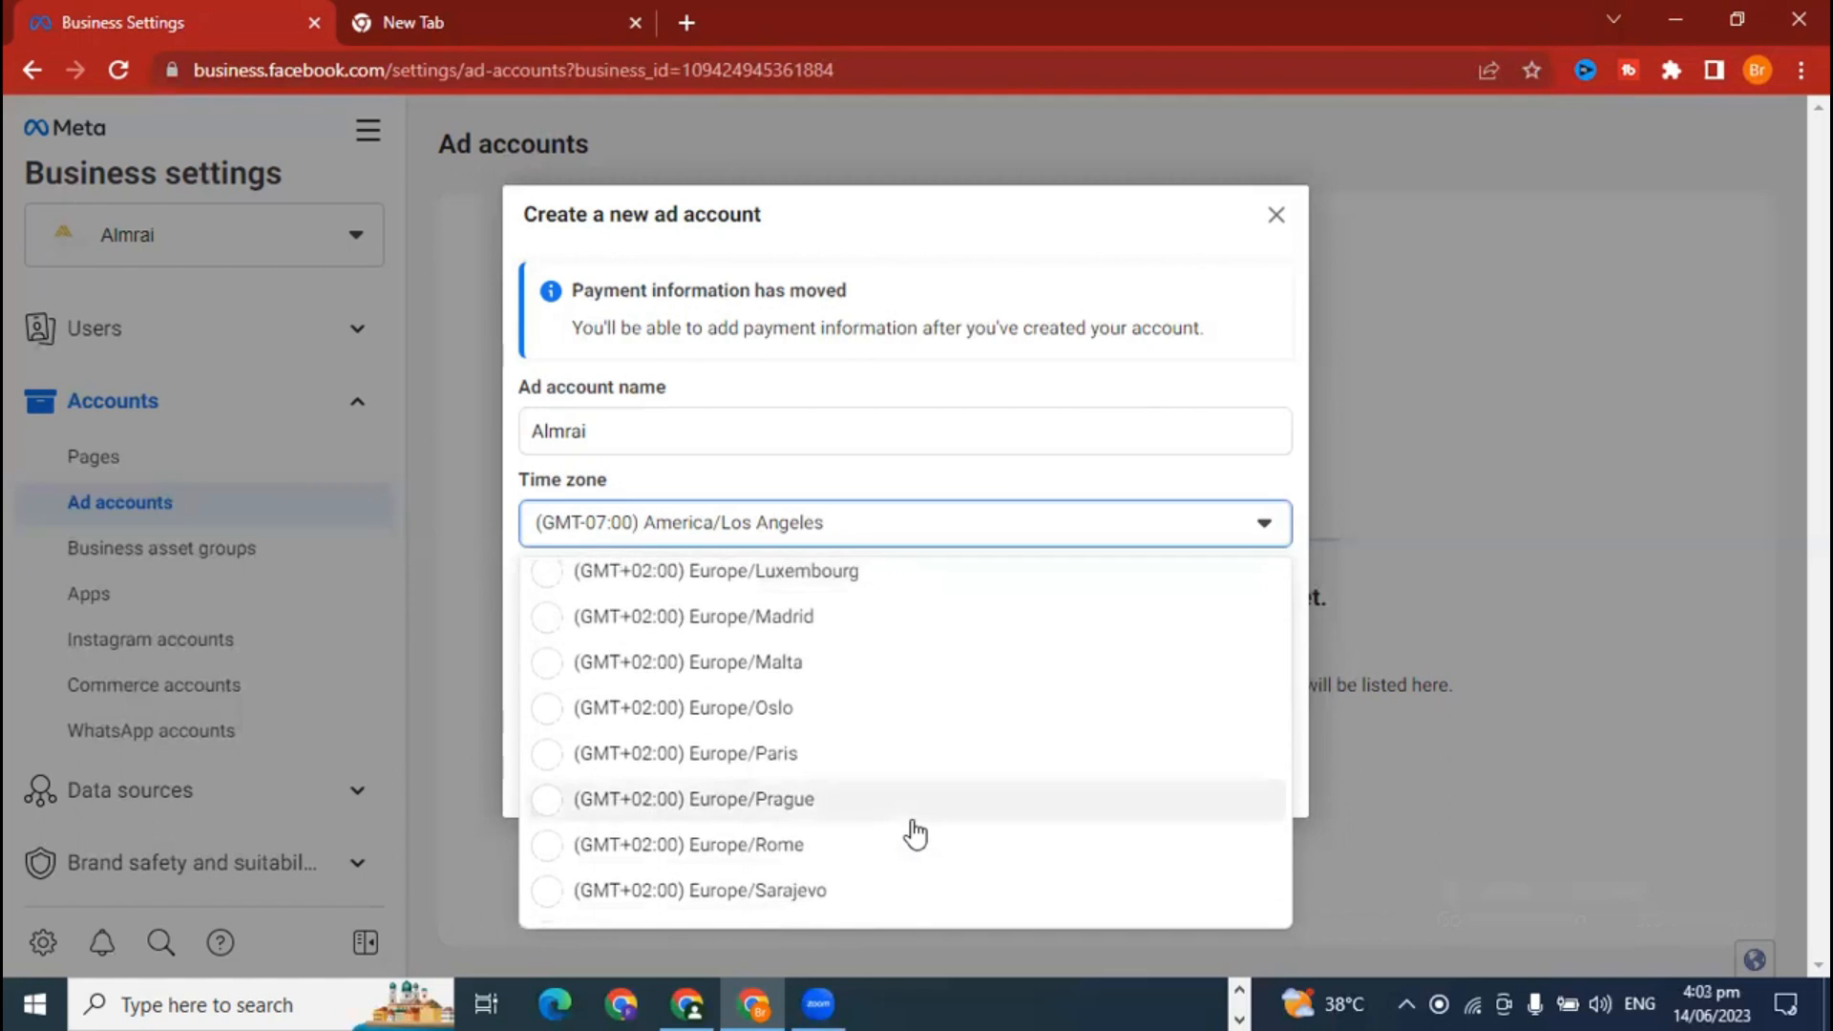
{"action": "scroll", "coordinate": [915, 833], "scroll_direction": "down", "scroll_amount": 3}
{"action": "scroll", "coordinate": [915, 833], "scroll_direction": "down", "scroll_amount": 3}
{"action": "scroll", "coordinate": [915, 834], "scroll_direction": "down", "scroll_amount": 2}
{"action": "scroll", "coordinate": [915, 833], "scroll_direction": "down", "scroll_amount": 3}
{"action": "scroll", "coordinate": [915, 834], "scroll_direction": "down", "scroll_amount": 3}
{"action": "scroll", "coordinate": [914, 834], "scroll_direction": "down", "scroll_amount": 3}
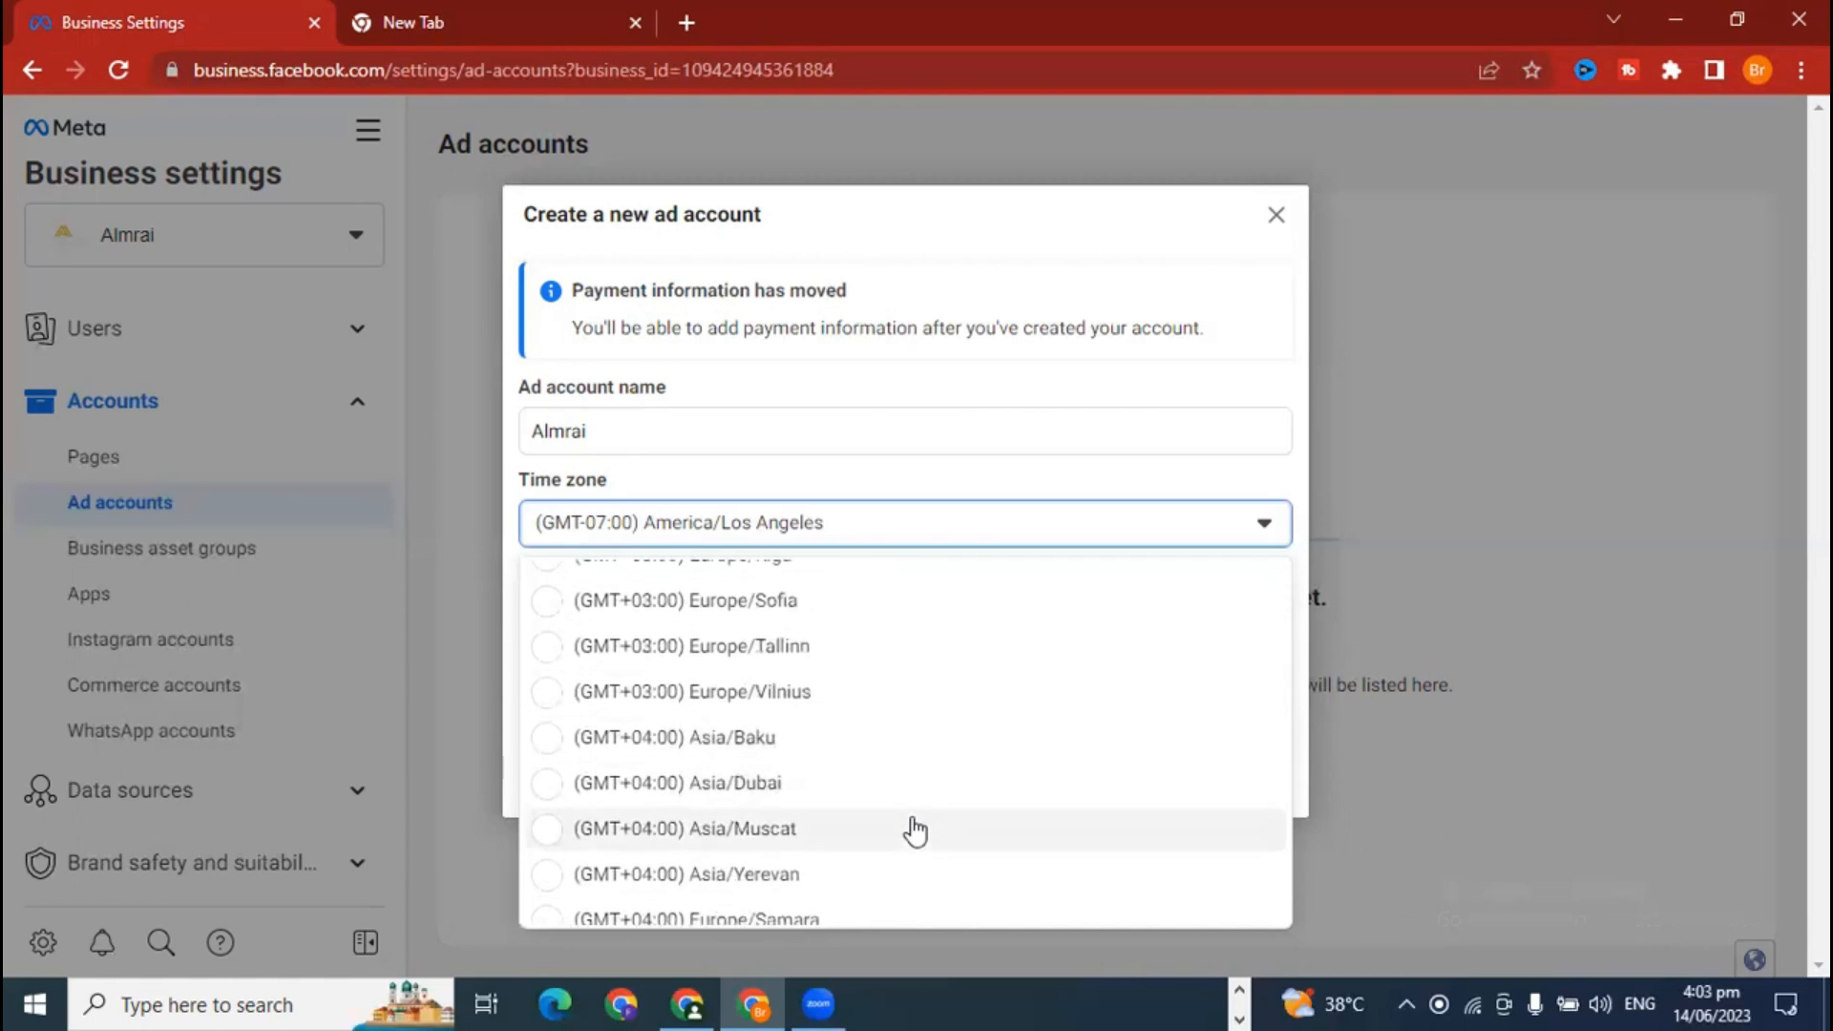
{"action": "scroll", "coordinate": [915, 831], "scroll_direction": "down", "scroll_amount": 3}
{"action": "scroll", "coordinate": [914, 831], "scroll_direction": "down", "scroll_amount": 1}
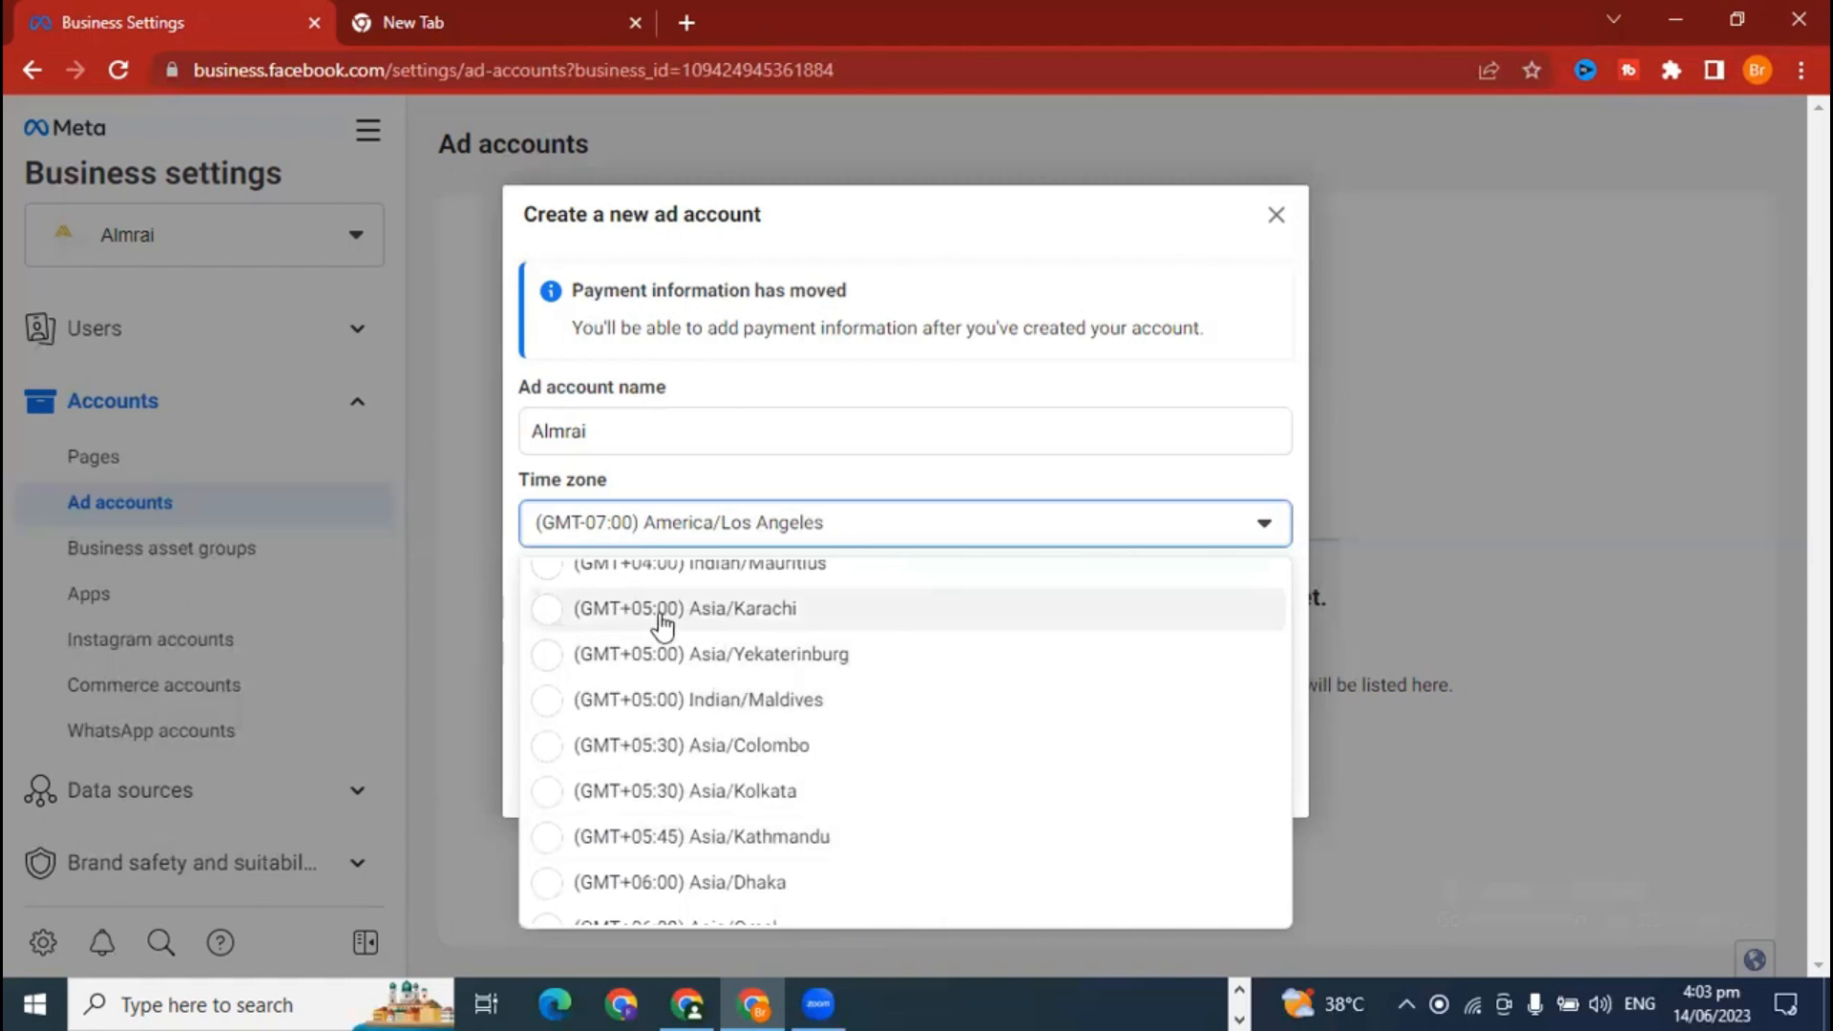
{"action": "left_click", "coordinate": [763, 630]}
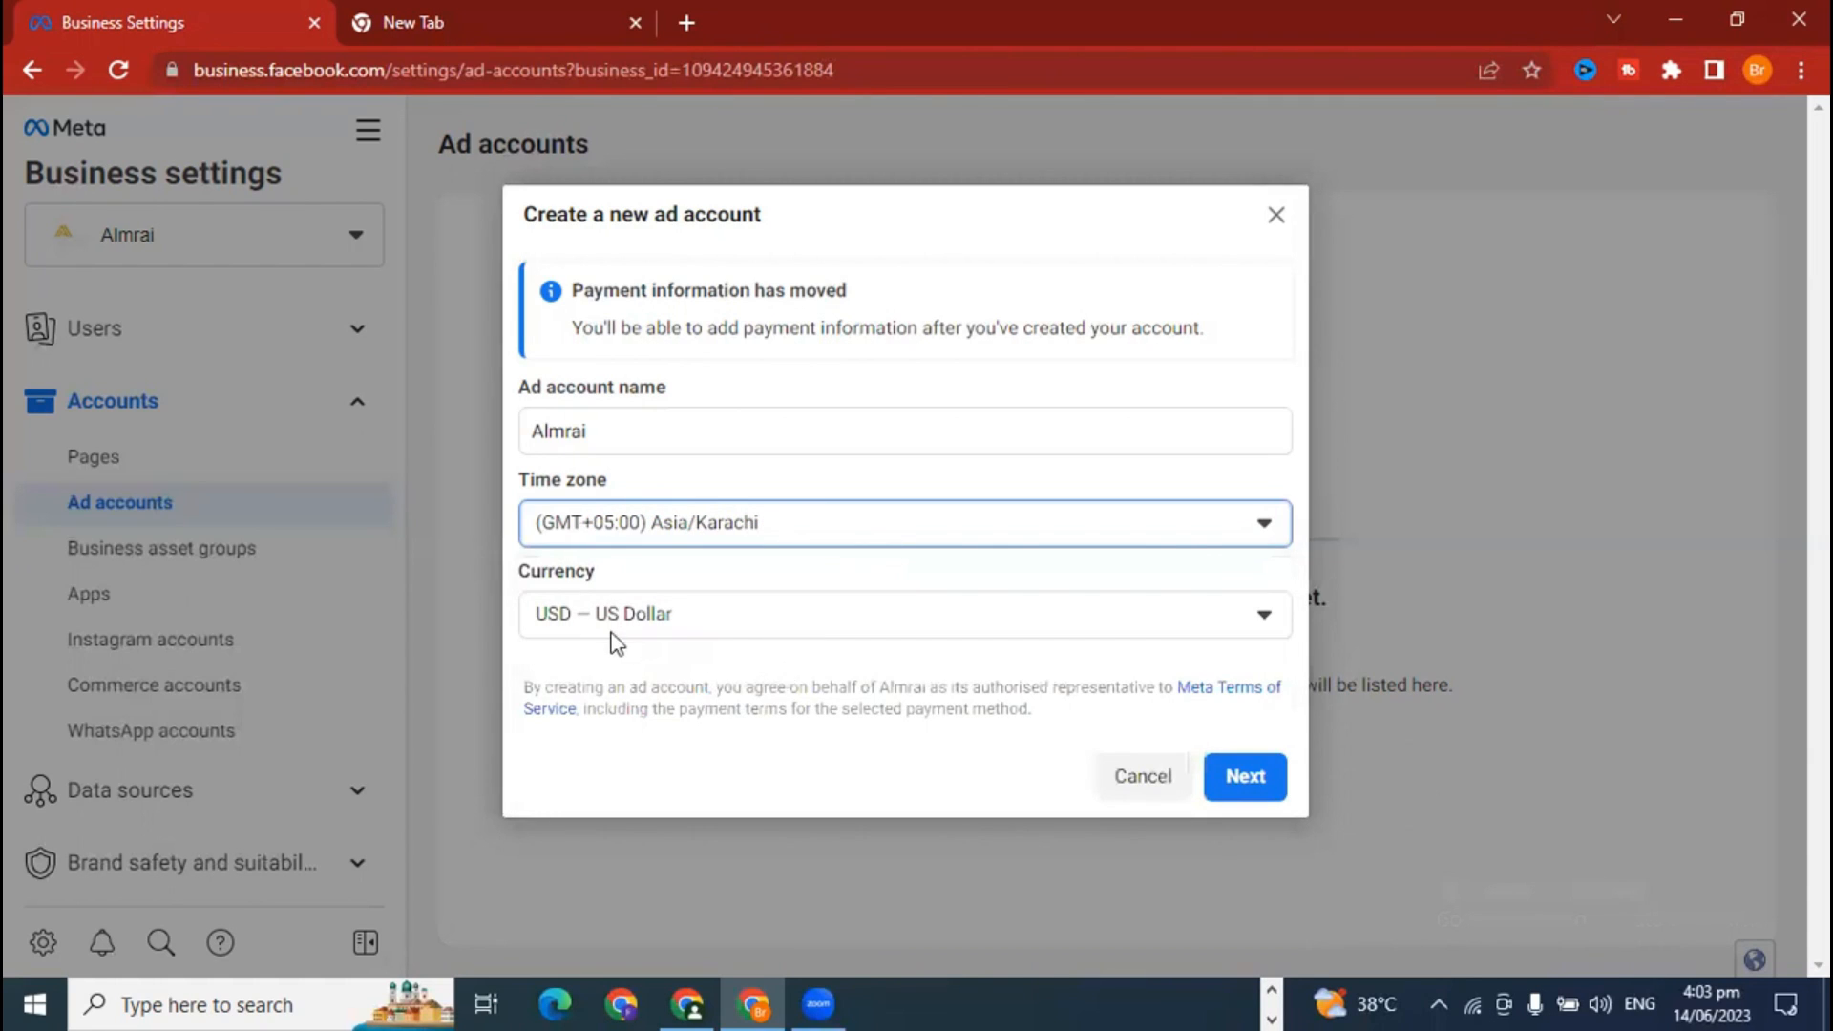
Step: Set the currency to PKR — Pakistani Rupee
{"action": "left_click", "coordinate": [662, 619]}
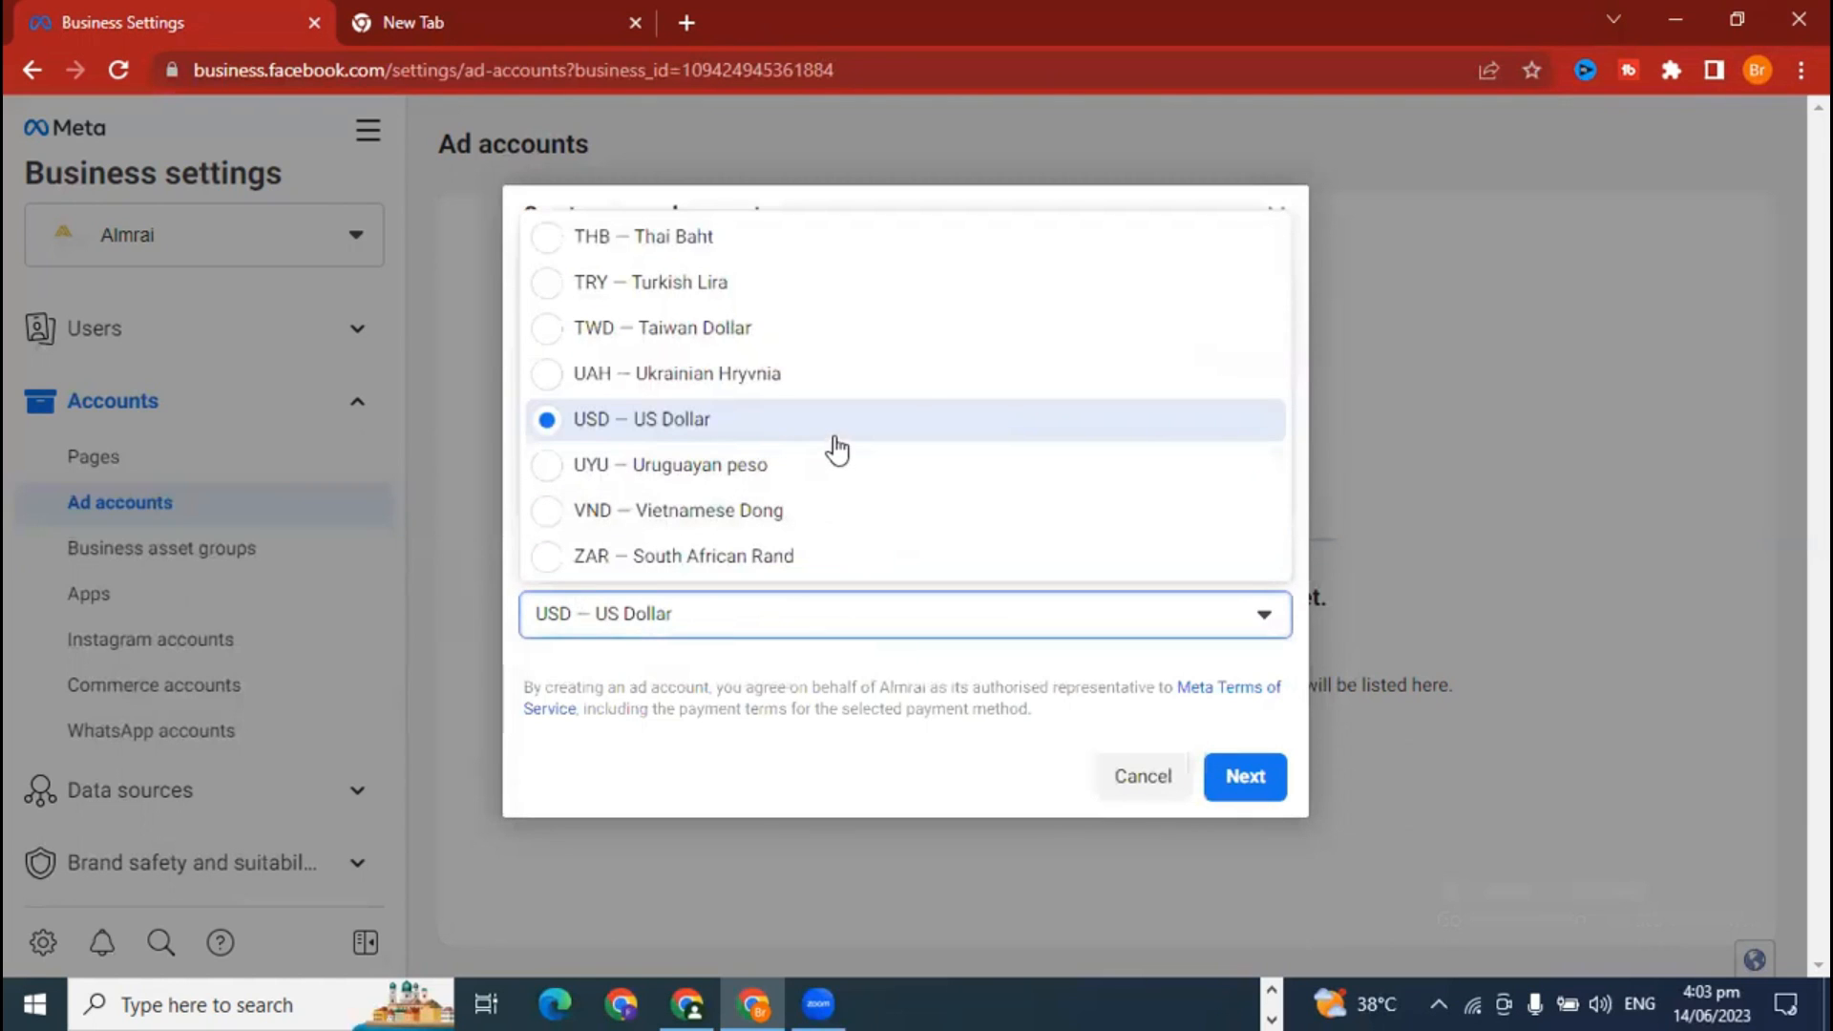
{"action": "scroll", "coordinate": [810, 528], "scroll_direction": "up", "scroll_amount": 4}
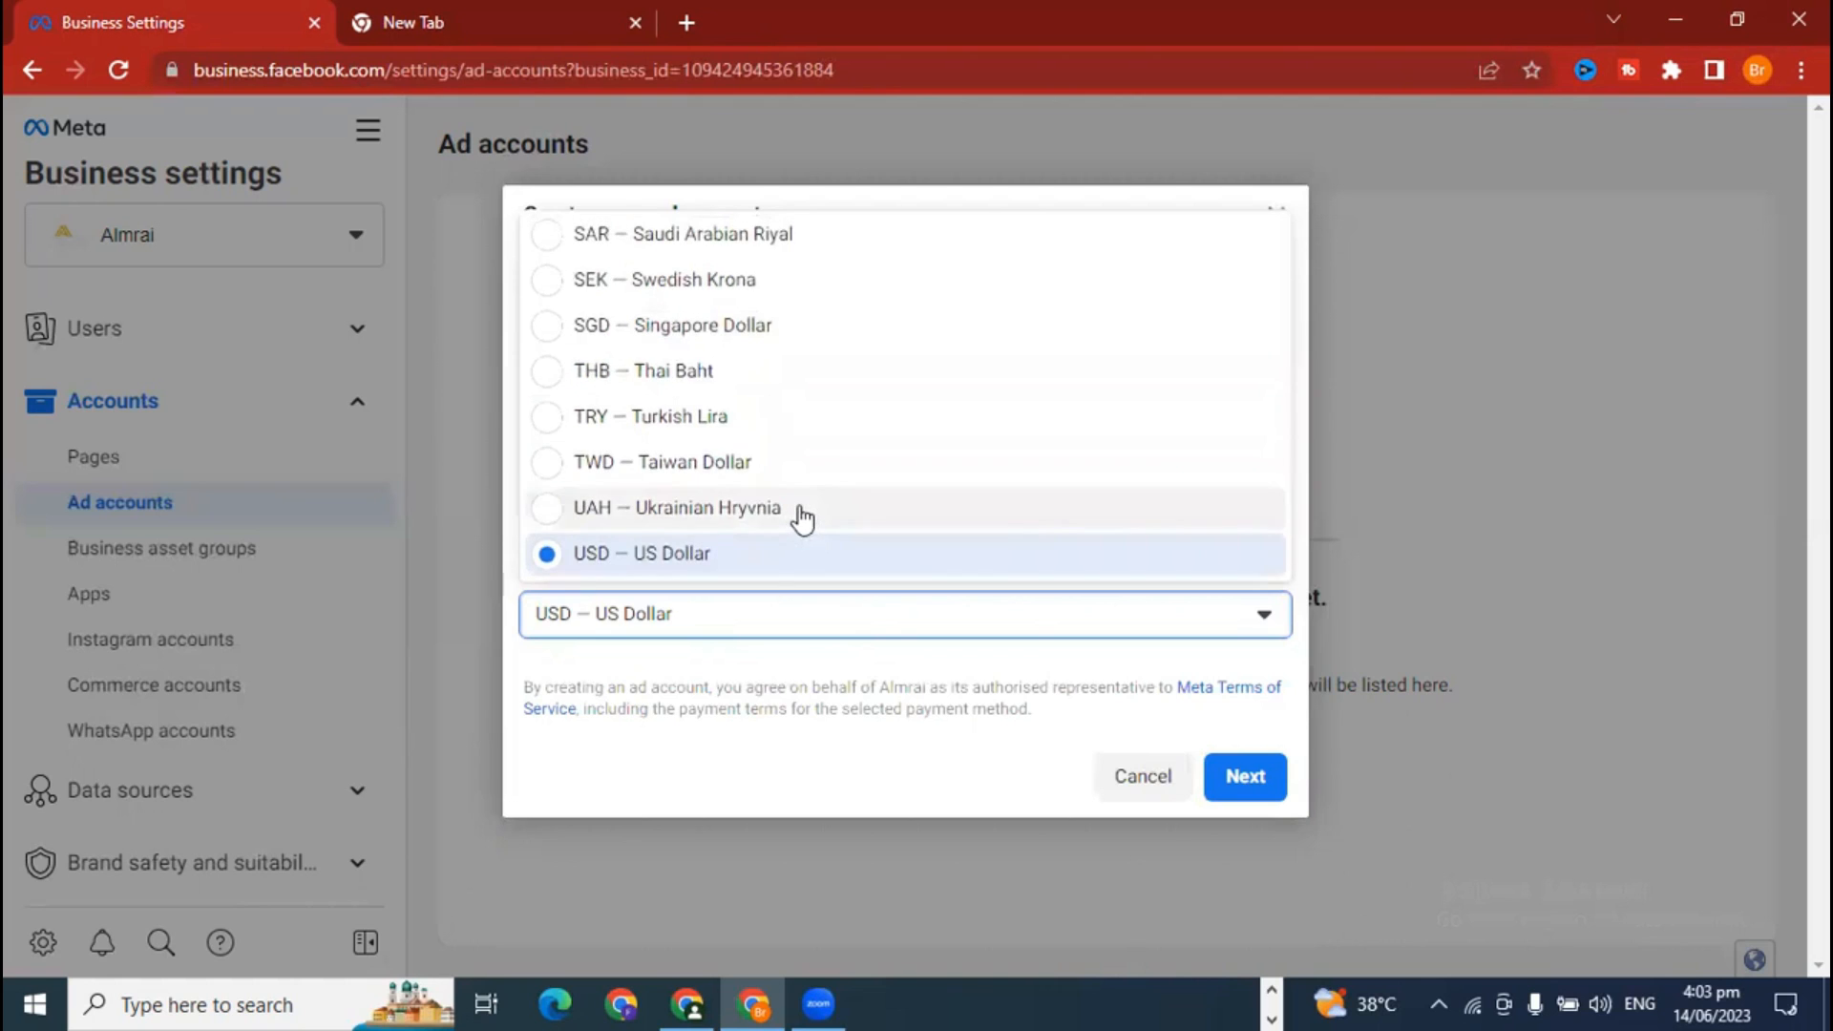
{"action": "scroll", "coordinate": [813, 534], "scroll_direction": "up", "scroll_amount": 2}
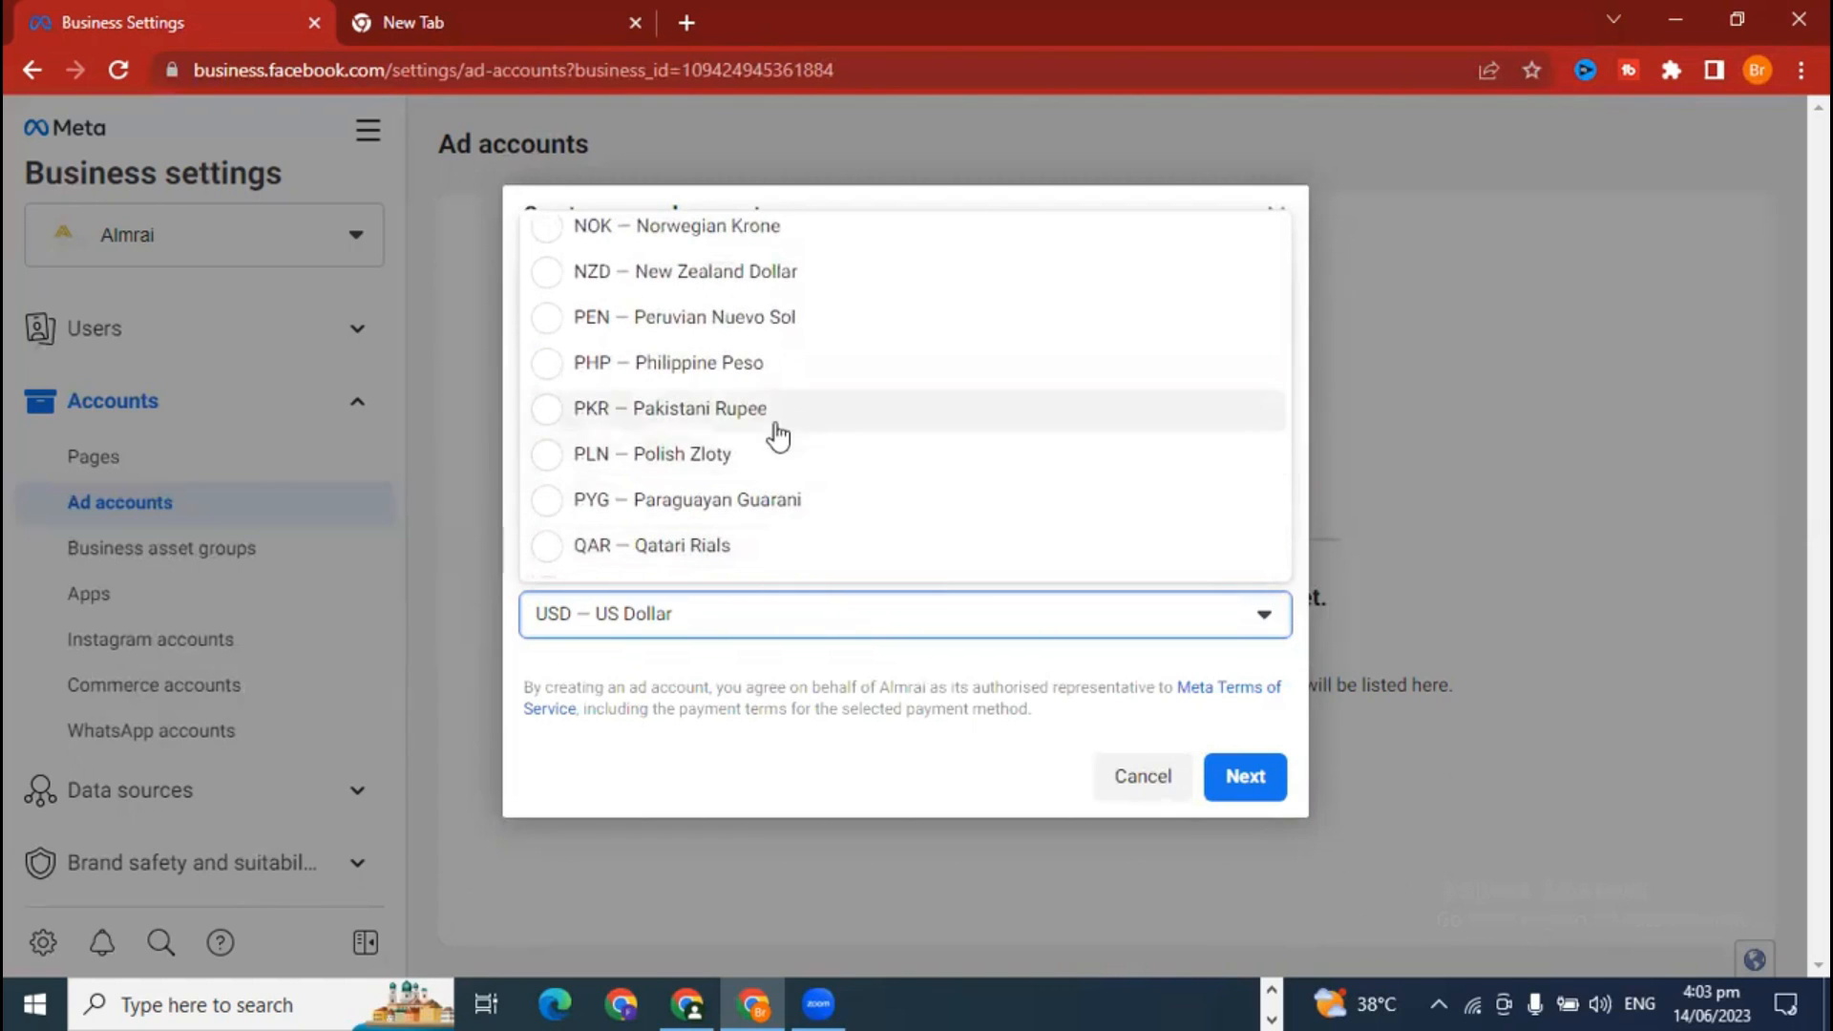
{"action": "left_click", "coordinate": [649, 413]}
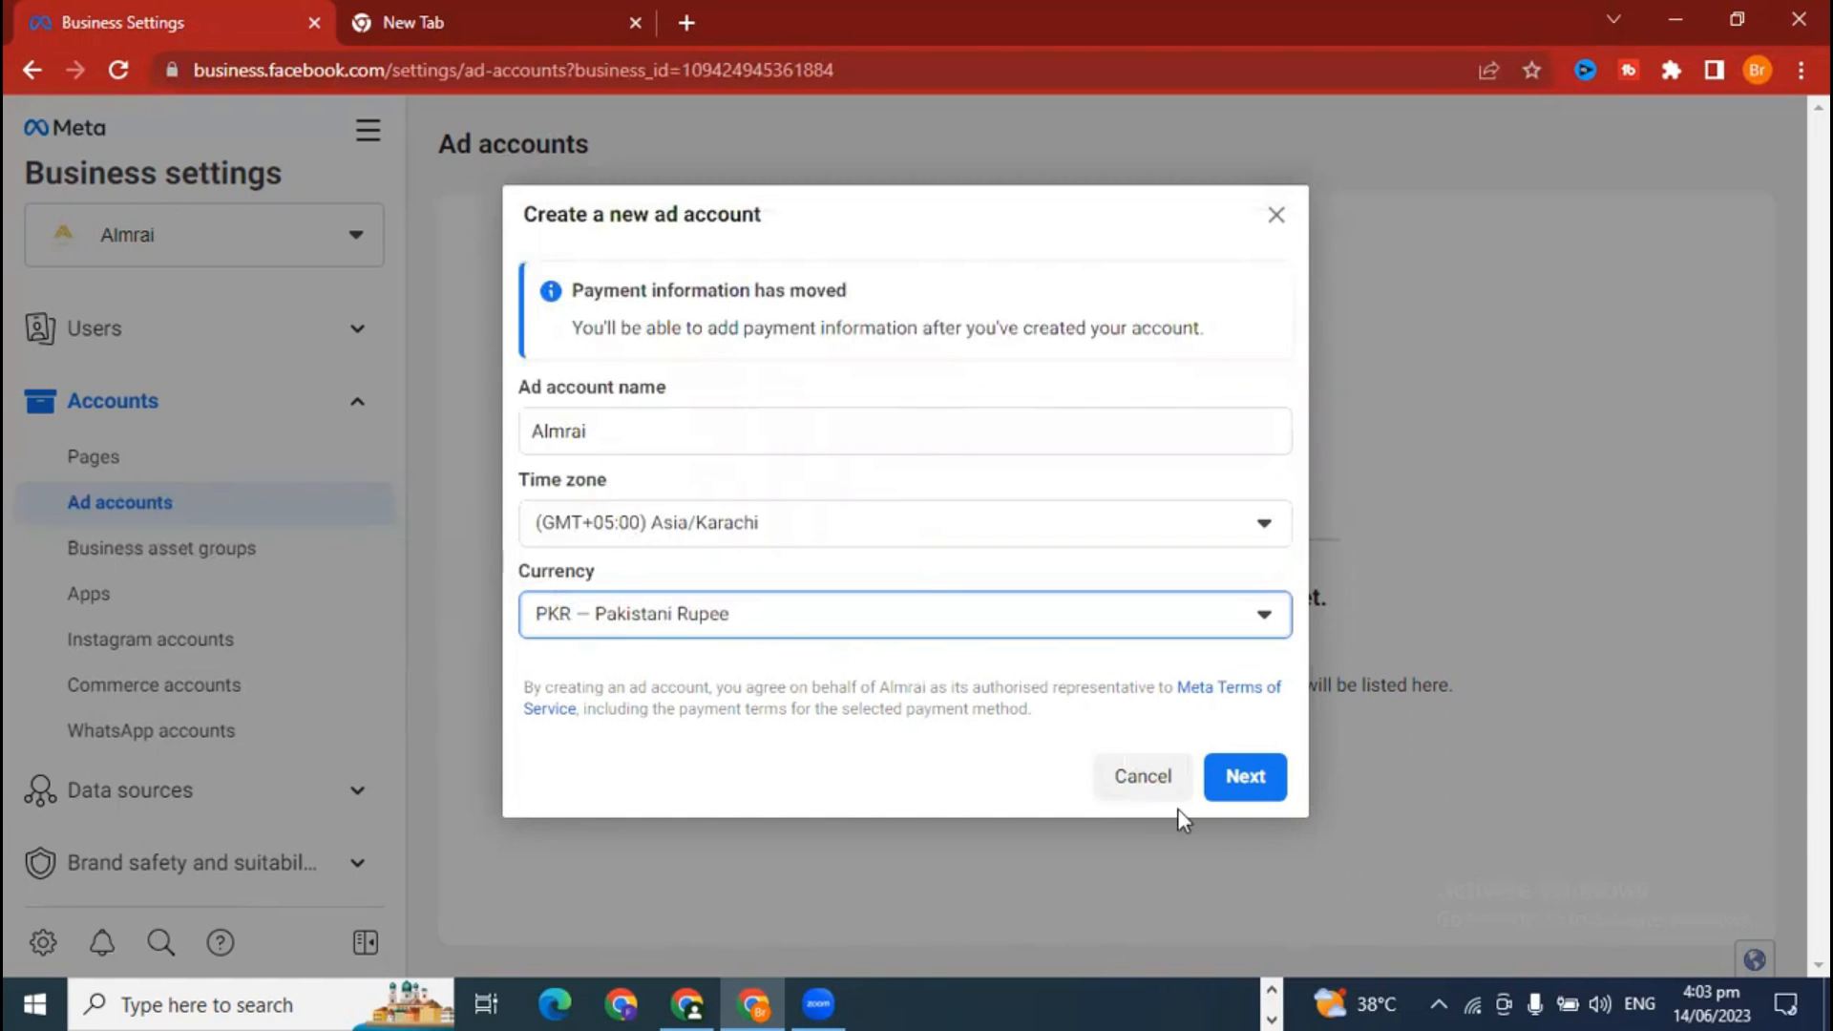
Step: Continue, choose 'My business (Almrai)' as the account's owner, and create the ad account
{"action": "left_click", "coordinate": [1246, 778]}
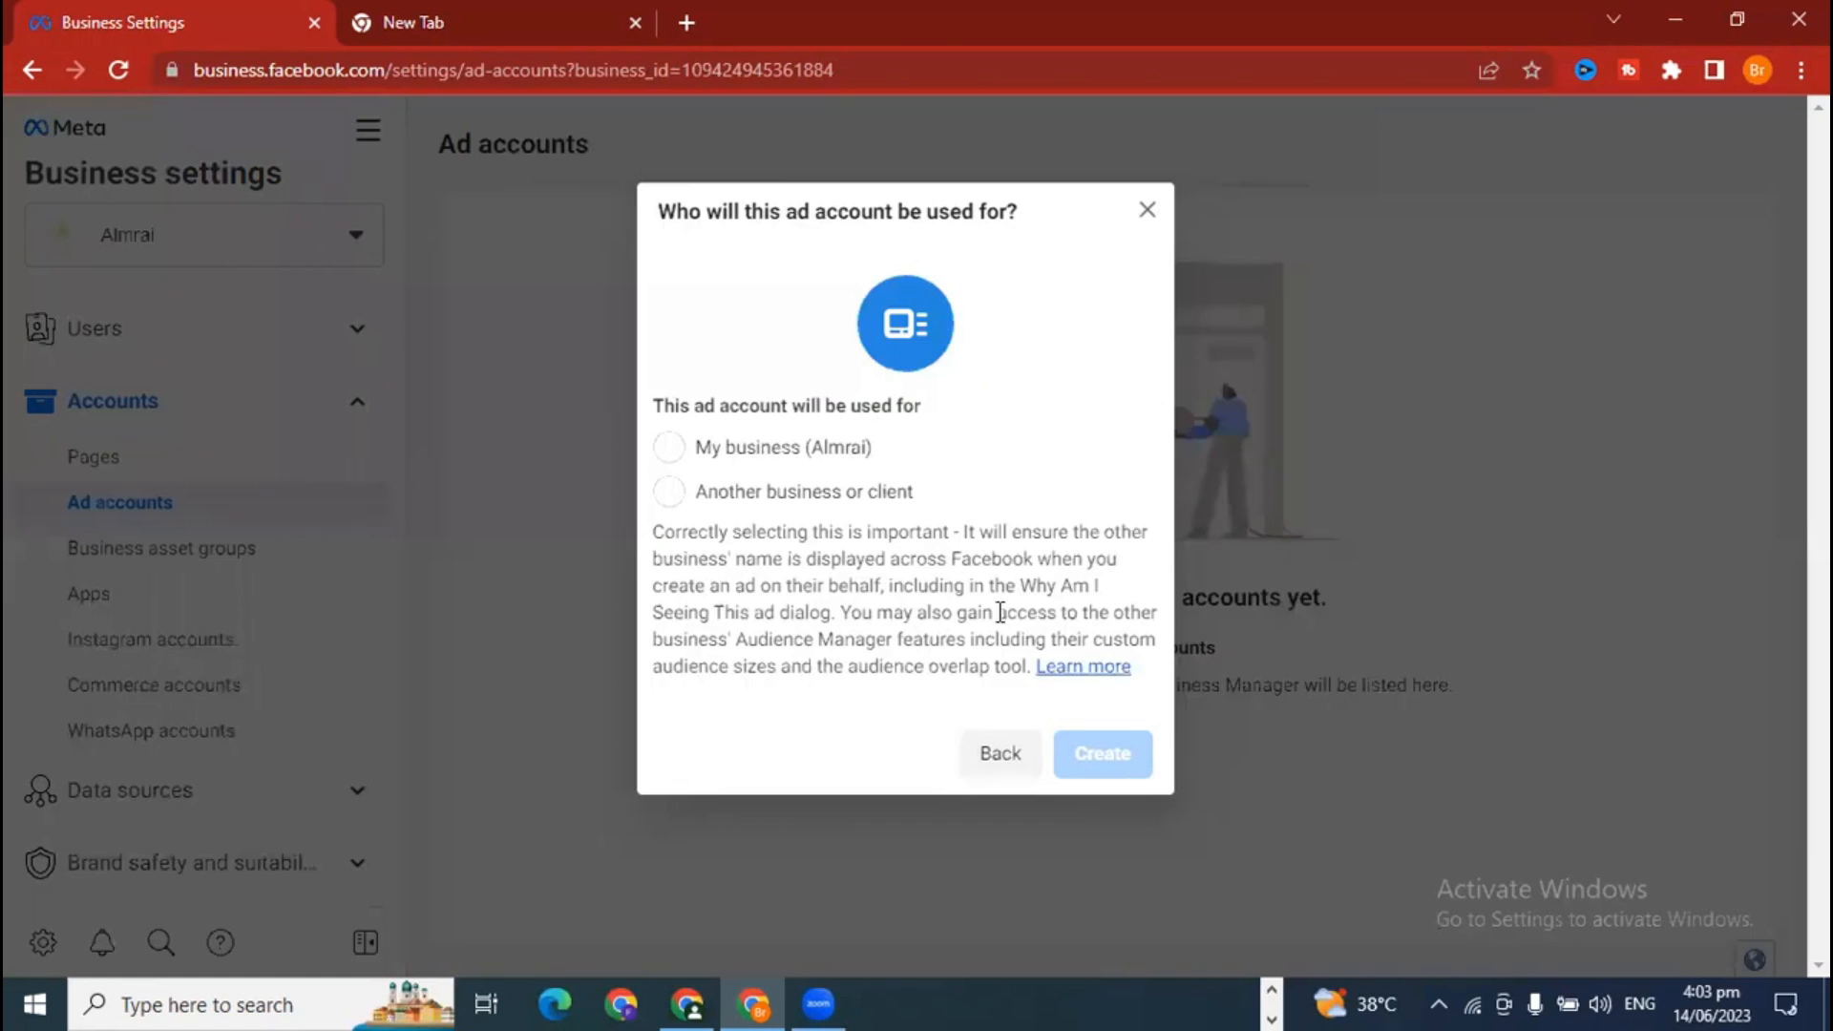
{"action": "left_click_drag", "start_coordinate": [663, 409], "coordinate": [927, 408]}
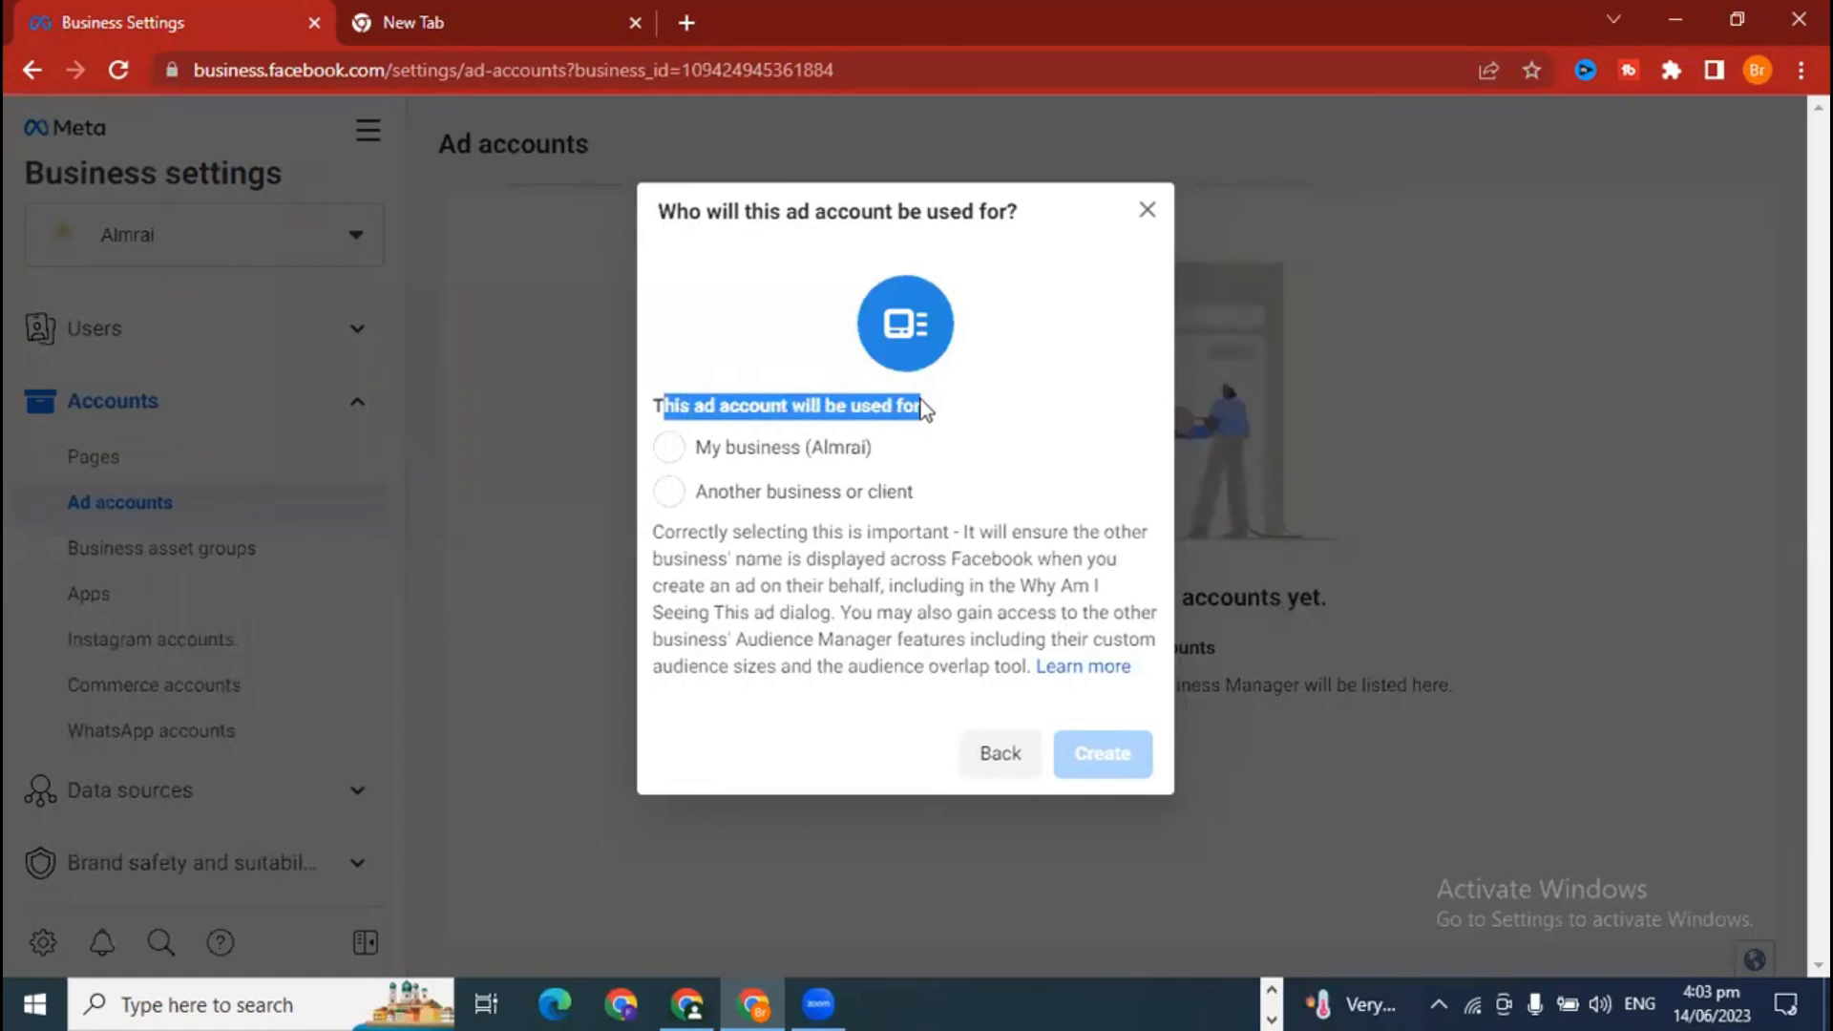
{"action": "left_click", "coordinate": [926, 409]}
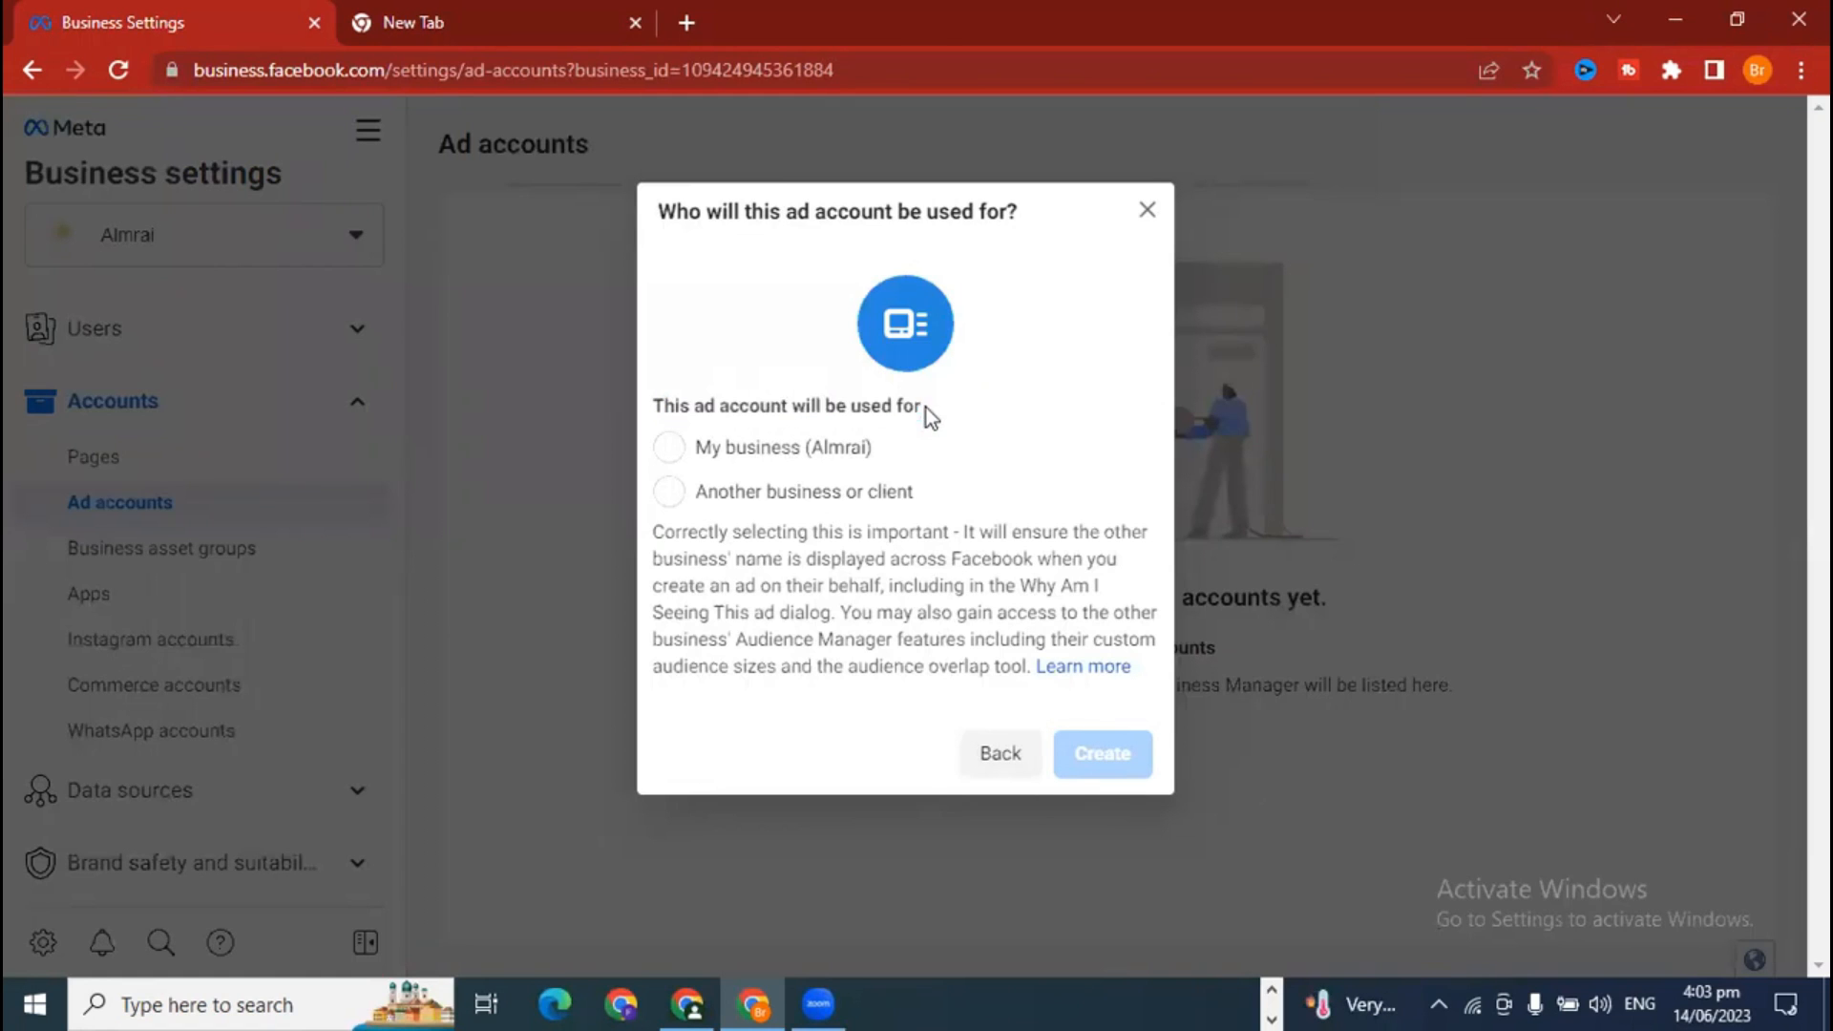
{"action": "left_click", "coordinate": [808, 506]}
{"action": "left_click", "coordinate": [812, 588]}
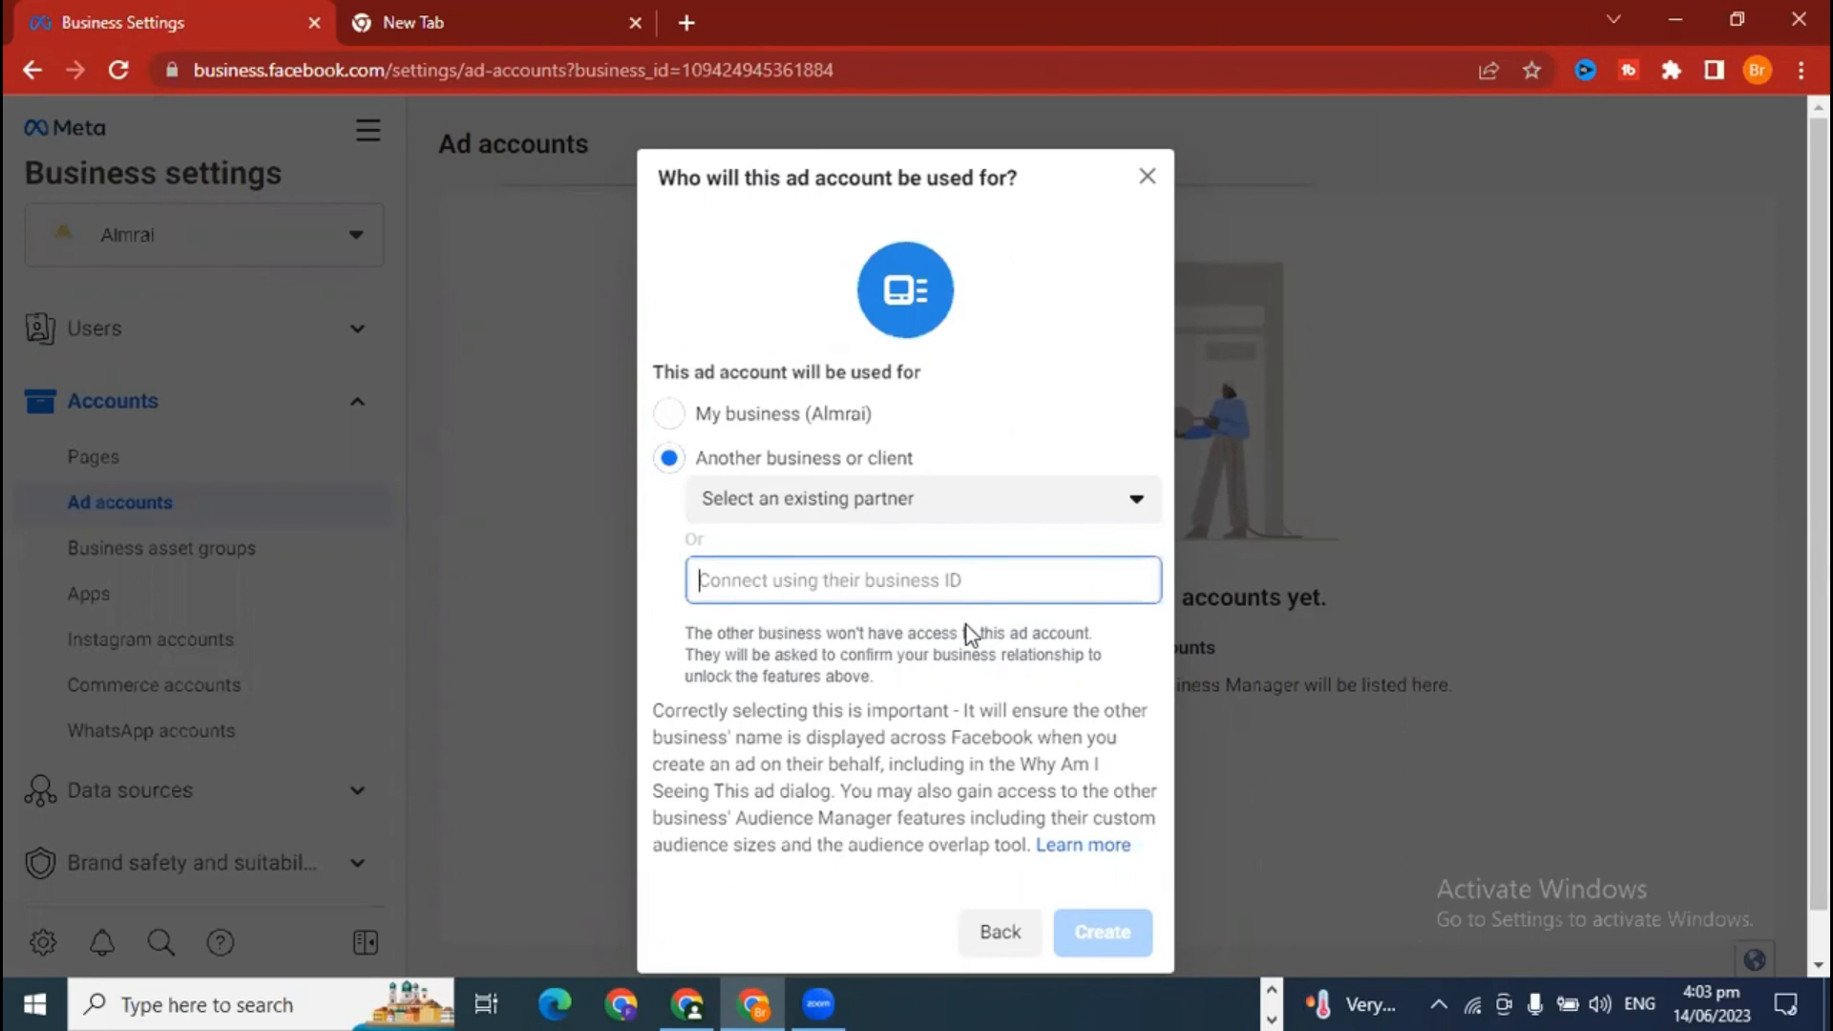
{"action": "left_click", "coordinate": [807, 420]}
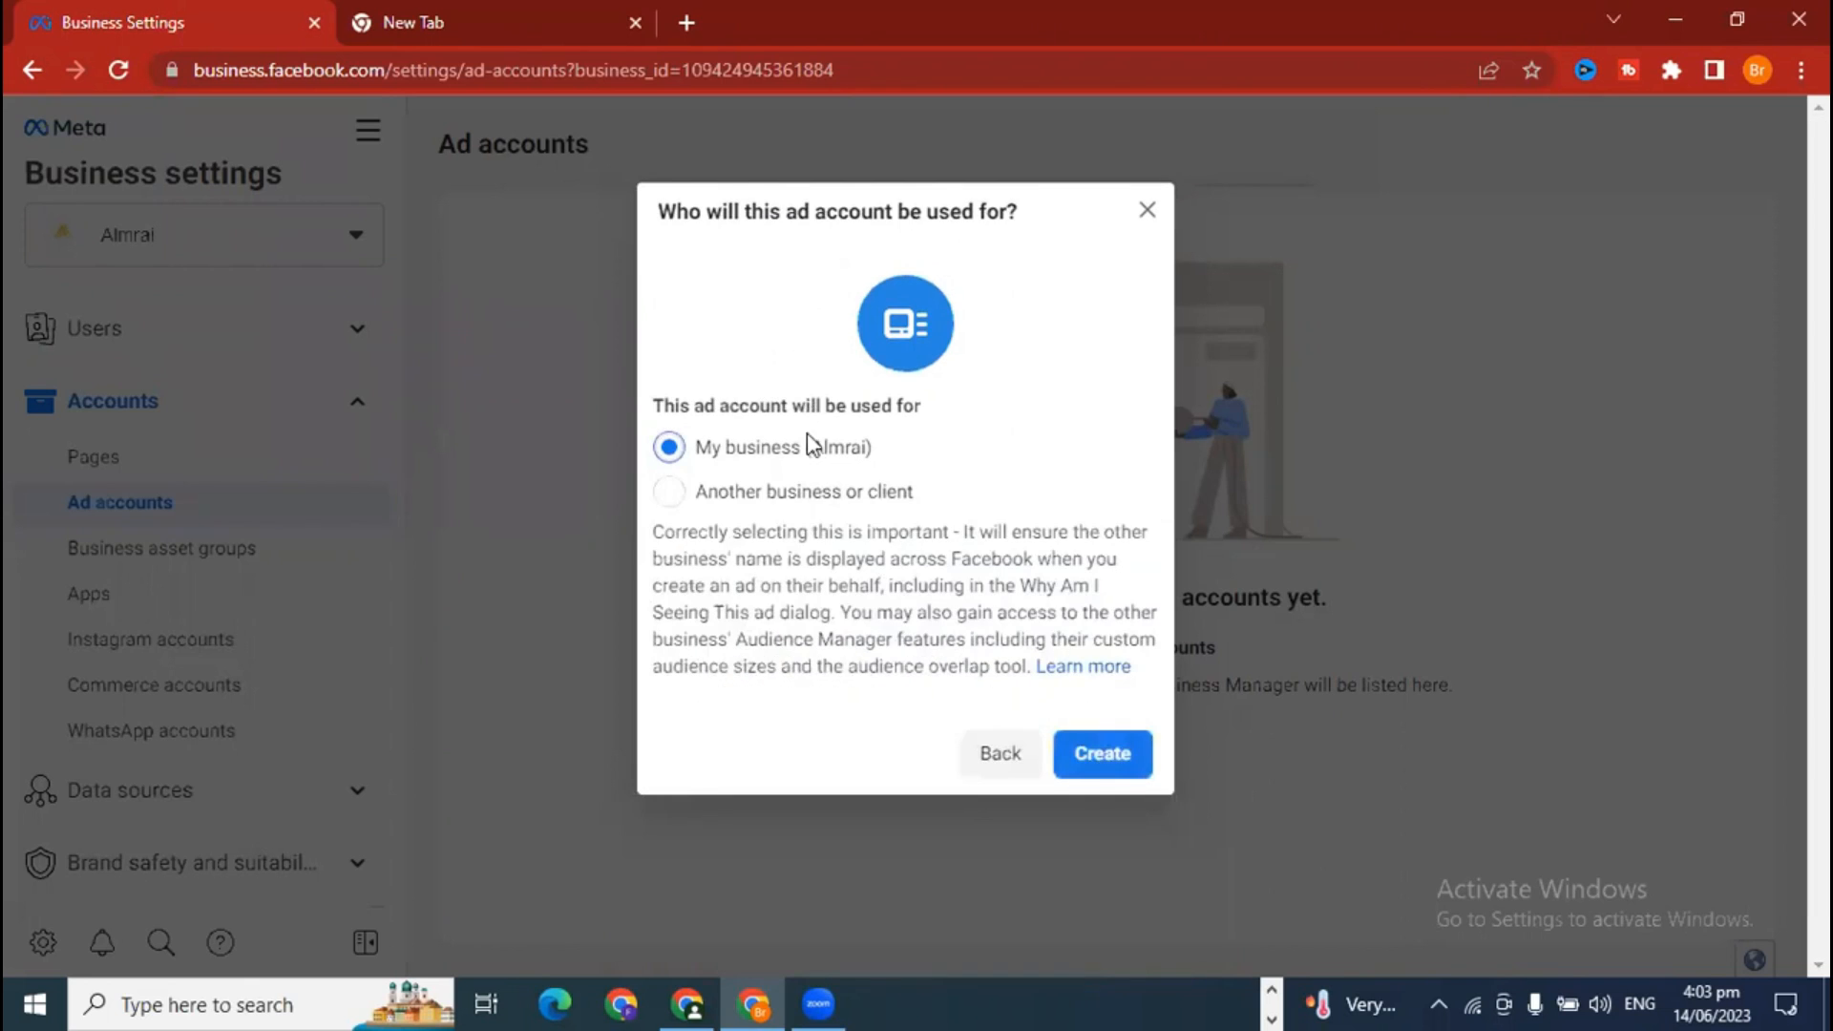
{"action": "left_click", "coordinate": [1097, 766]}
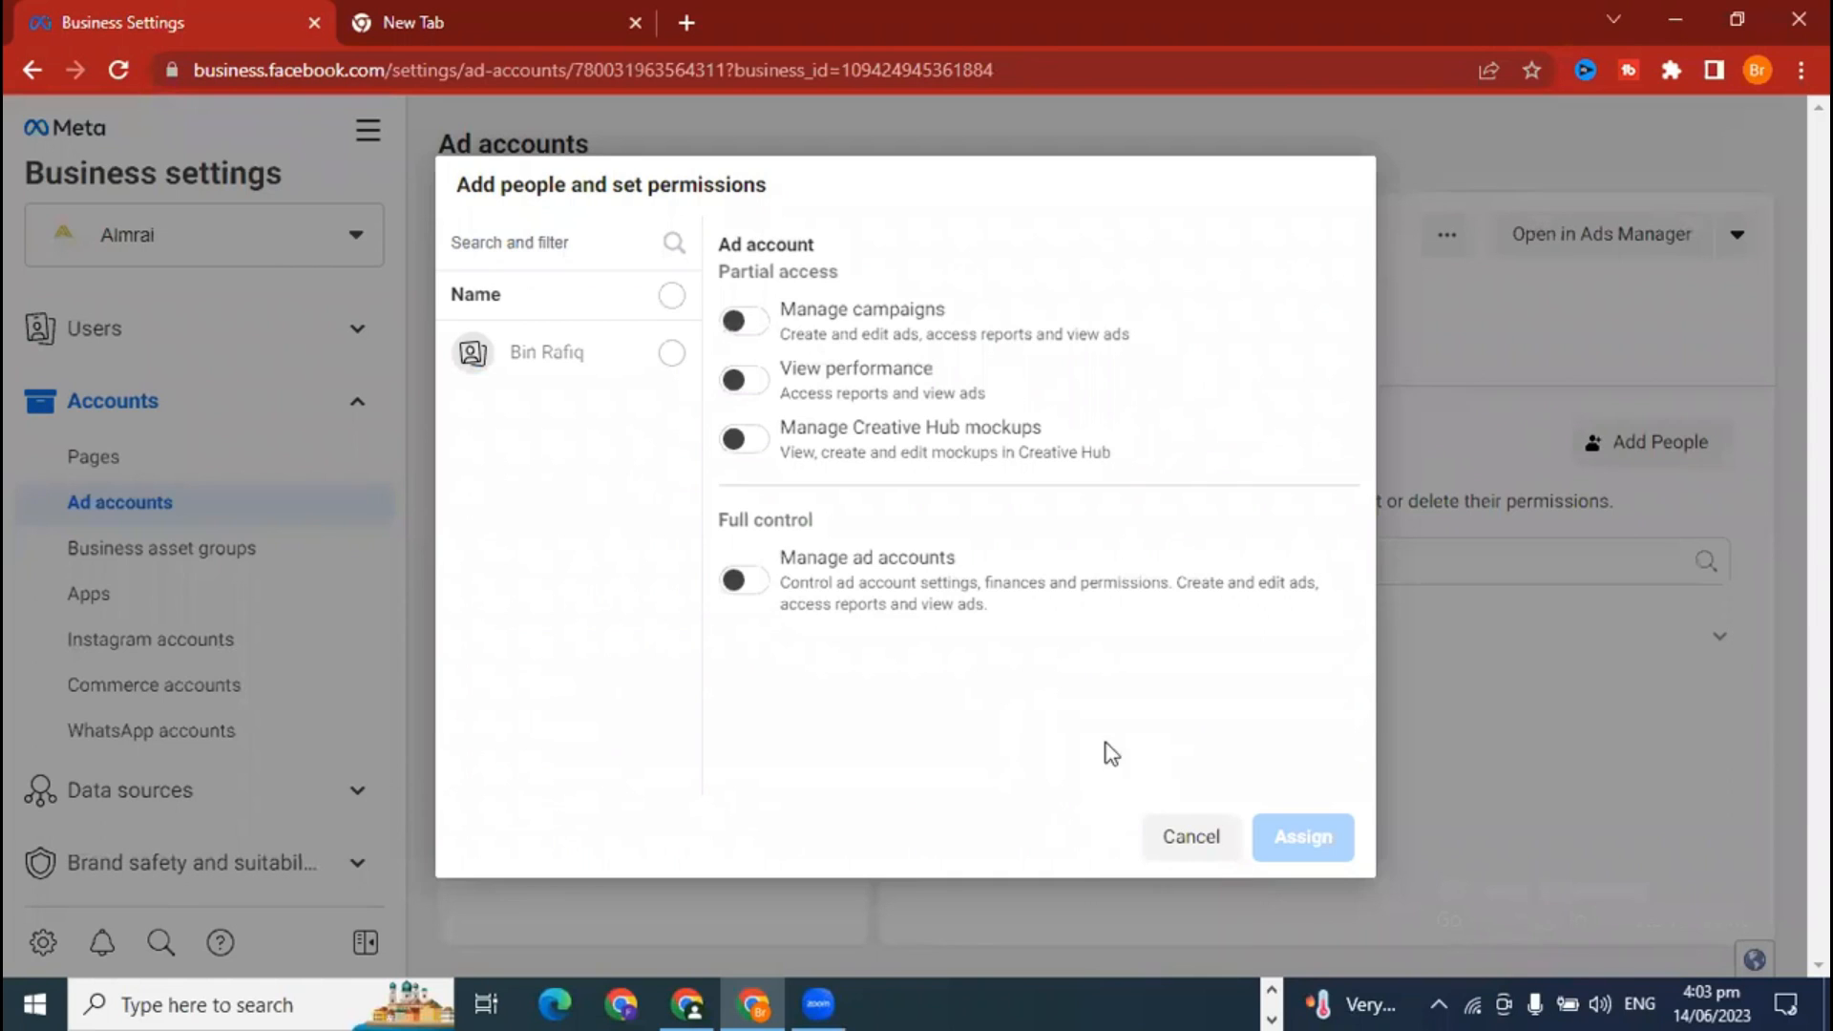
Step: Assign the team member with Manage ad accounts full control, then exit without adding payment info
{"action": "left_click", "coordinate": [671, 353]}
{"action": "left_click", "coordinate": [744, 581]}
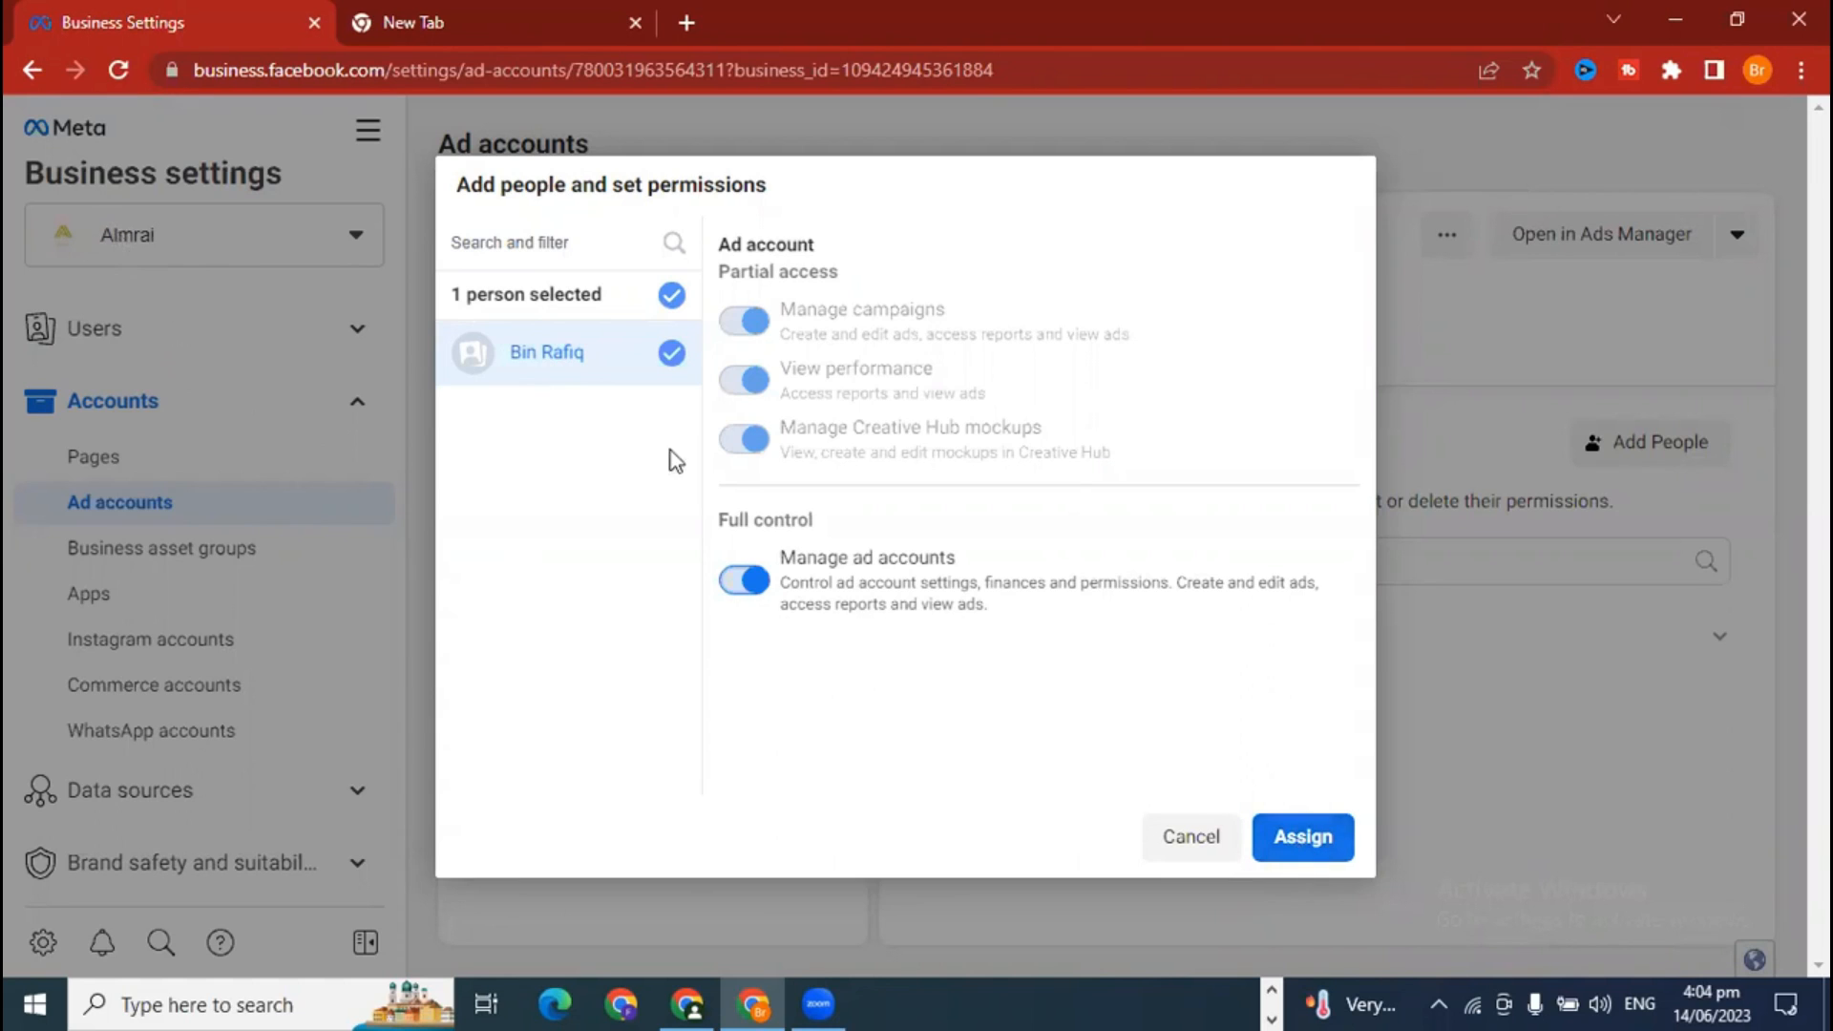
{"action": "left_click", "coordinate": [1301, 839]}
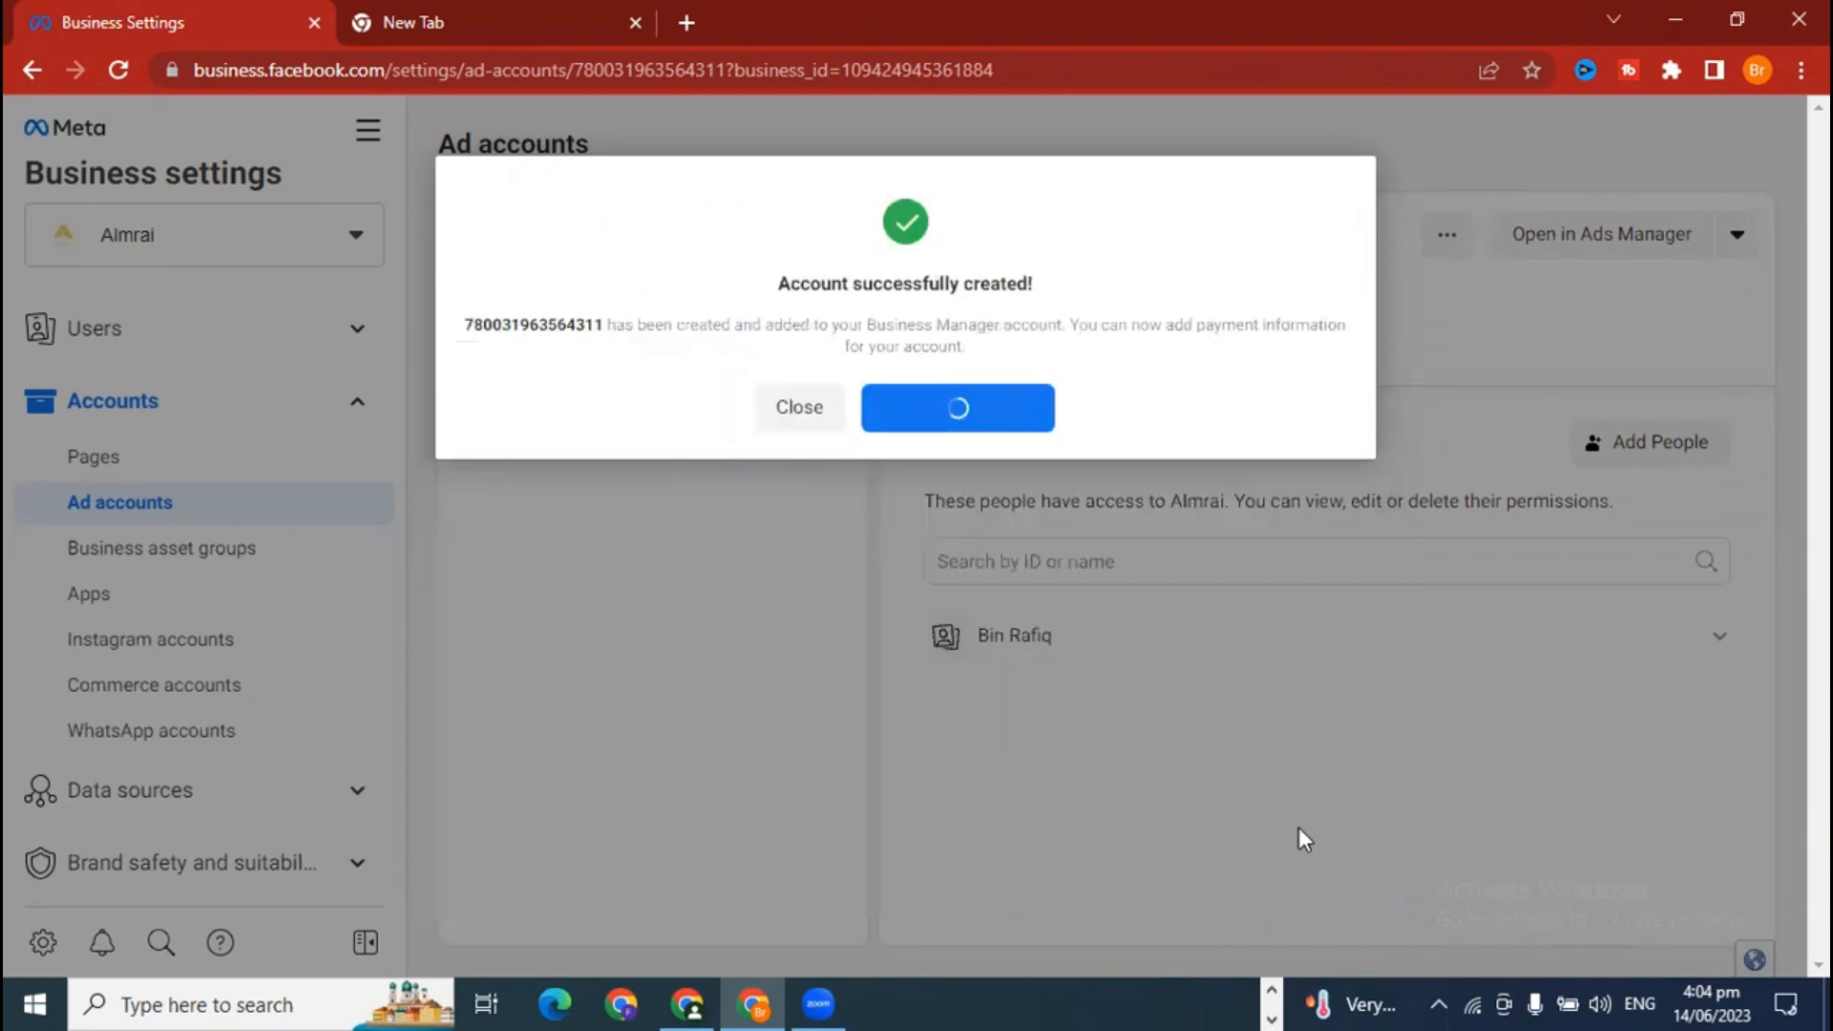
{"action": "left_click", "coordinate": [812, 421]}
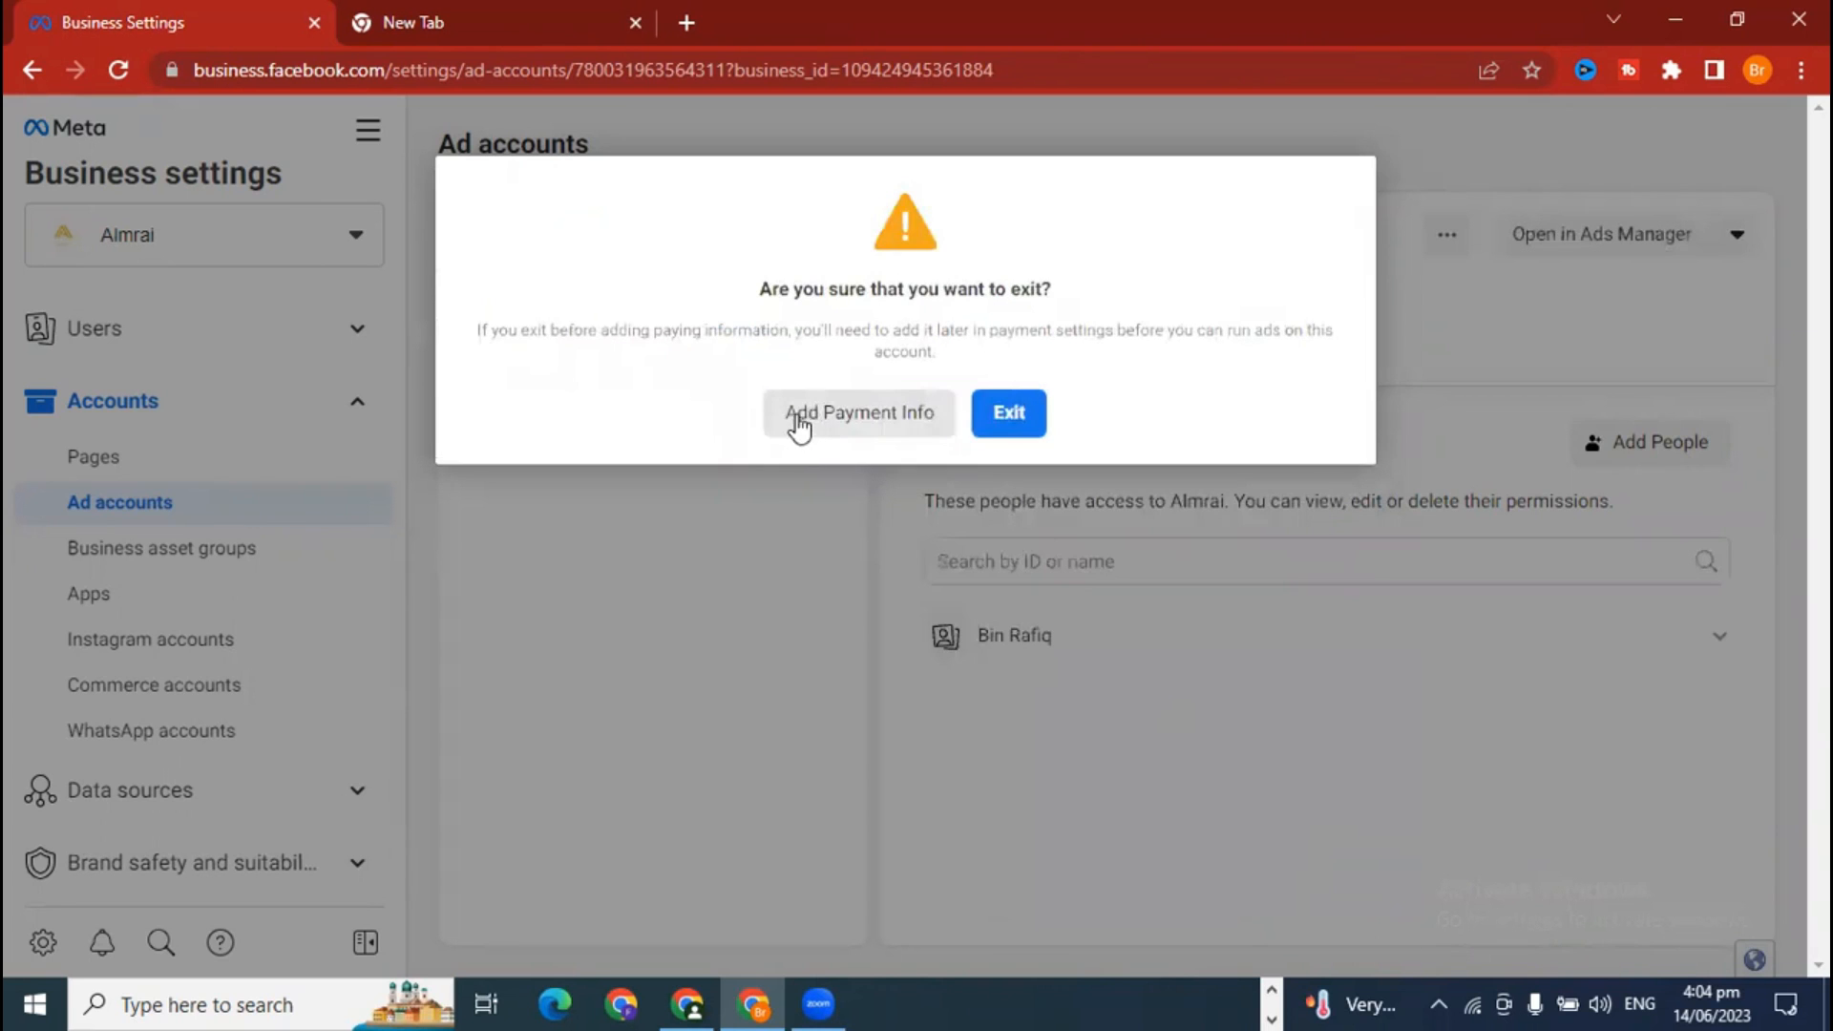
{"action": "left_click", "coordinate": [998, 413]}
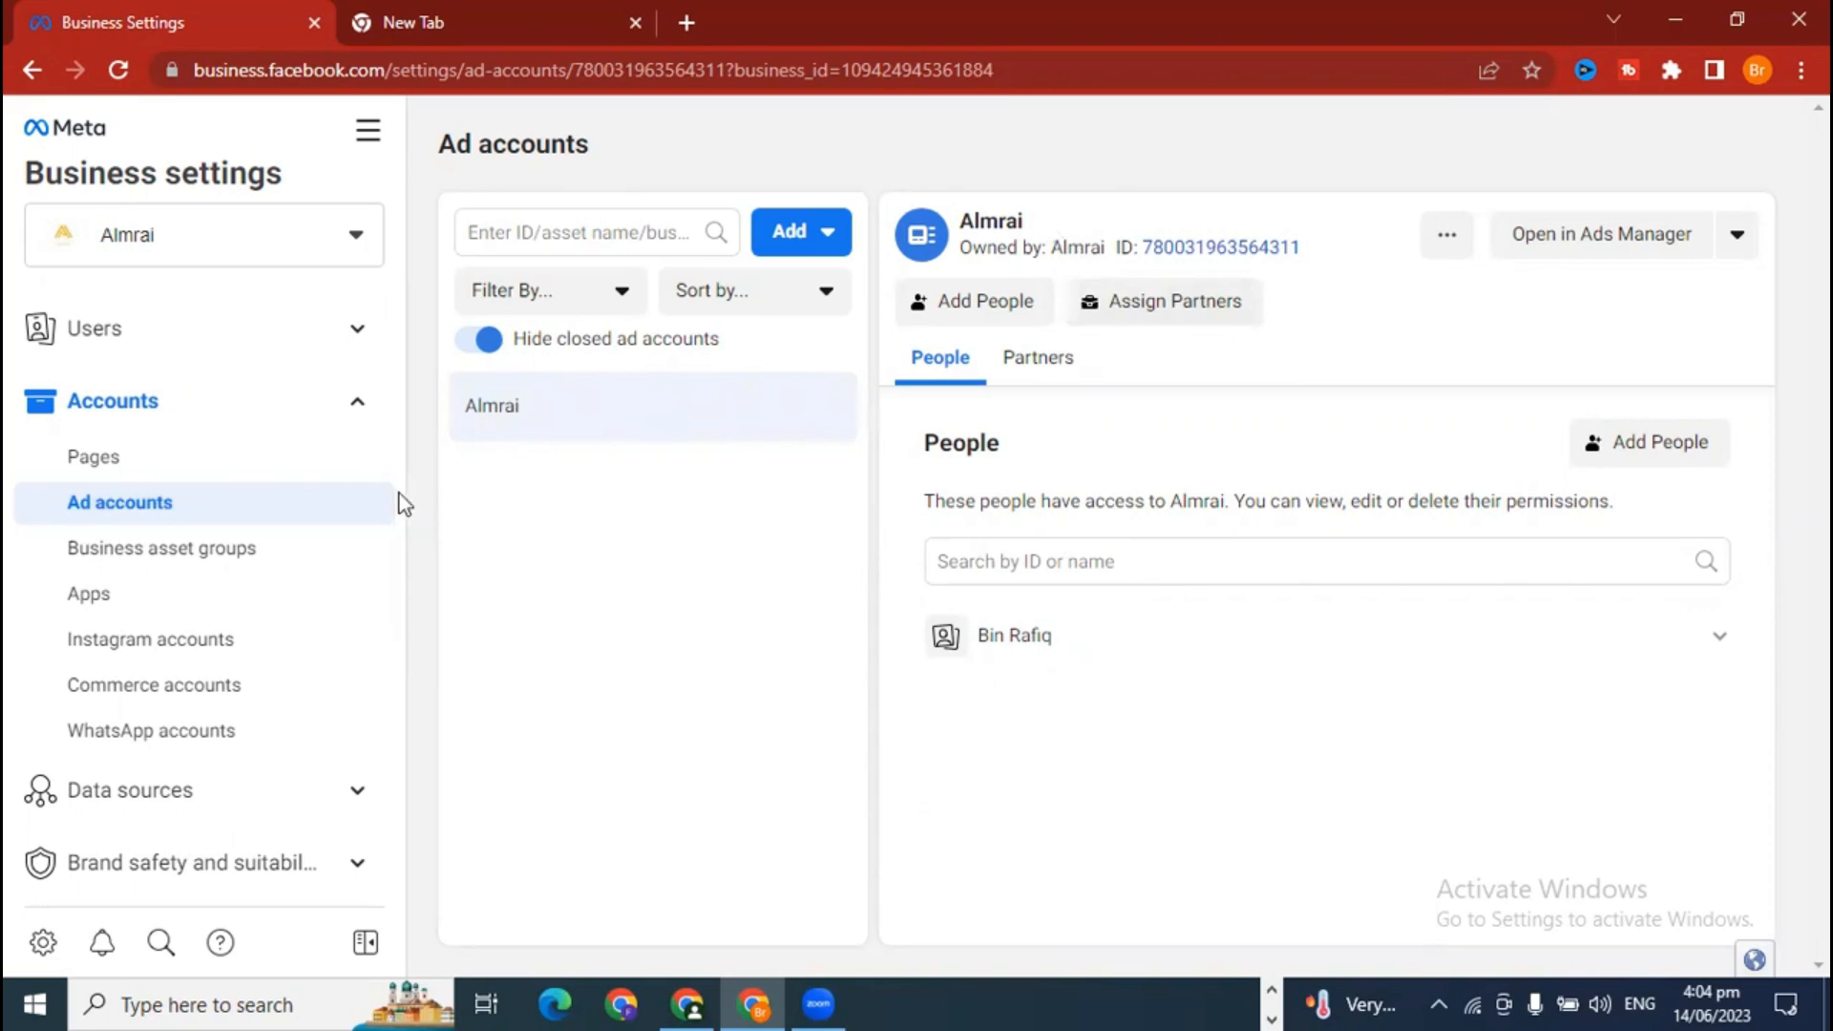
Step: Open Ads Manager from the business tools list in a new tab
{"action": "left_click", "coordinate": [368, 130]}
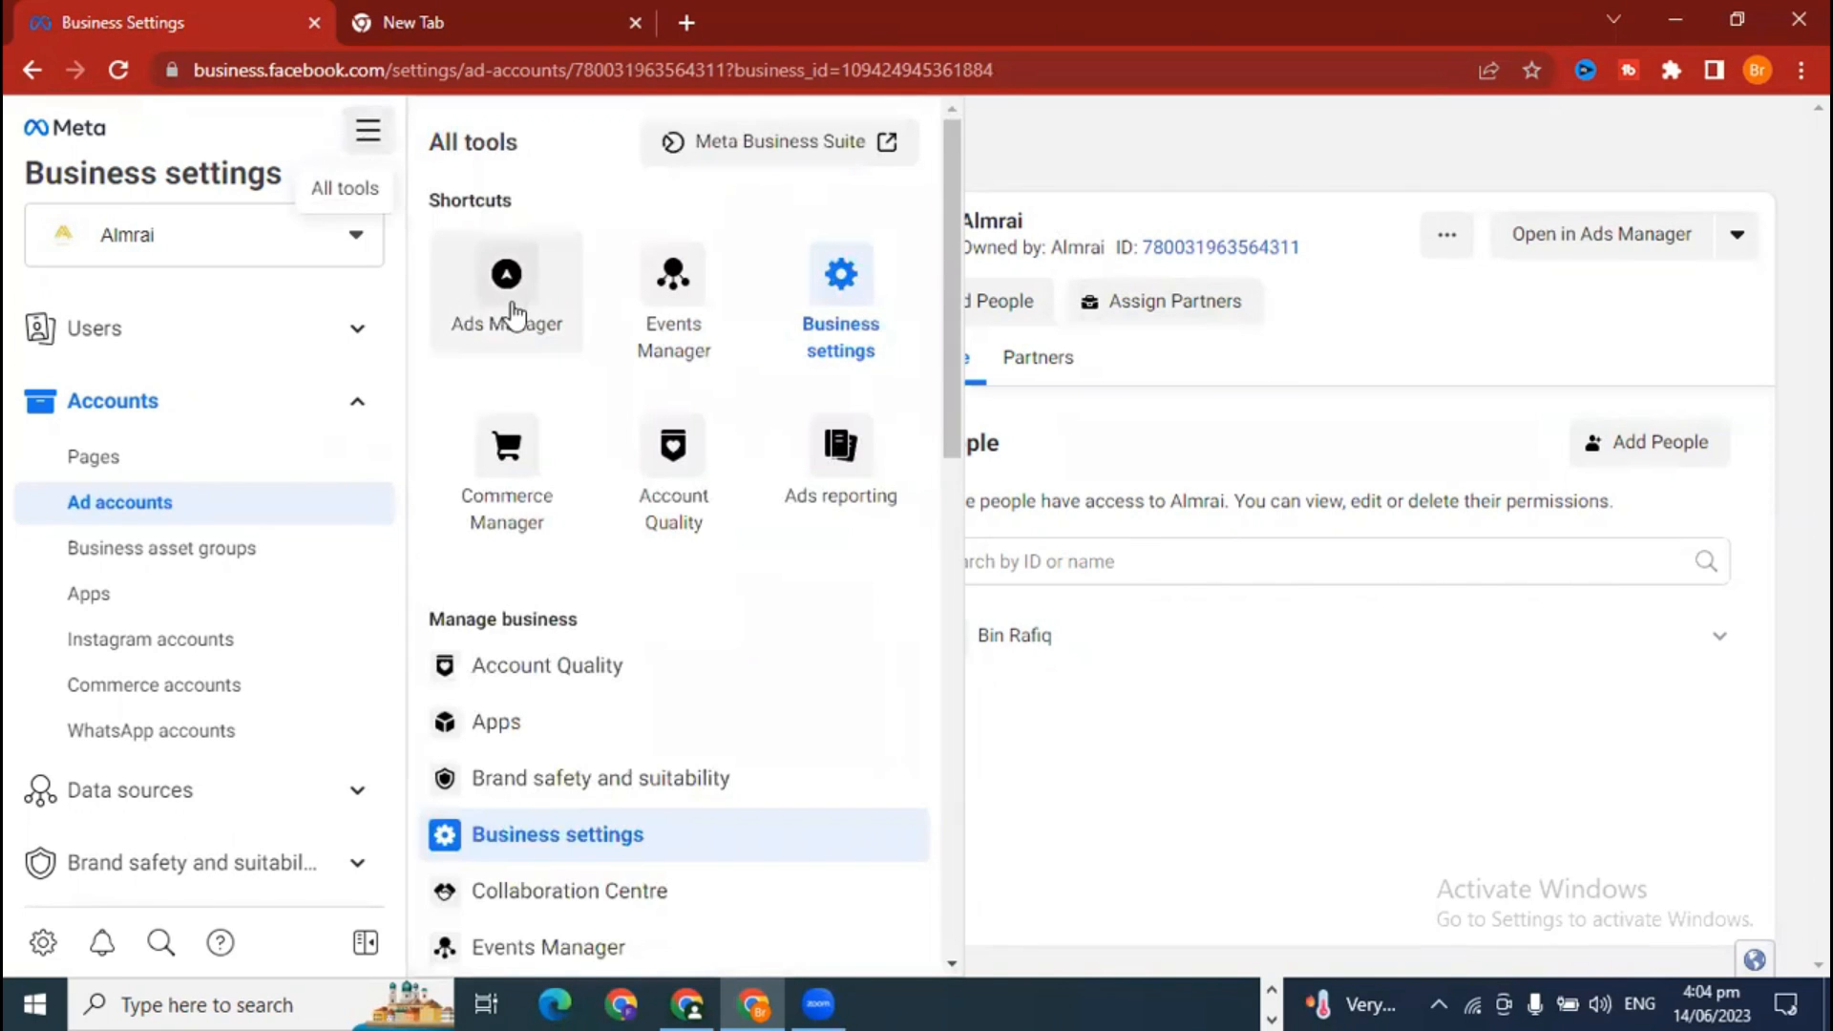
{"action": "right_click", "coordinate": [543, 298]}
{"action": "left_click", "coordinate": [556, 316]}
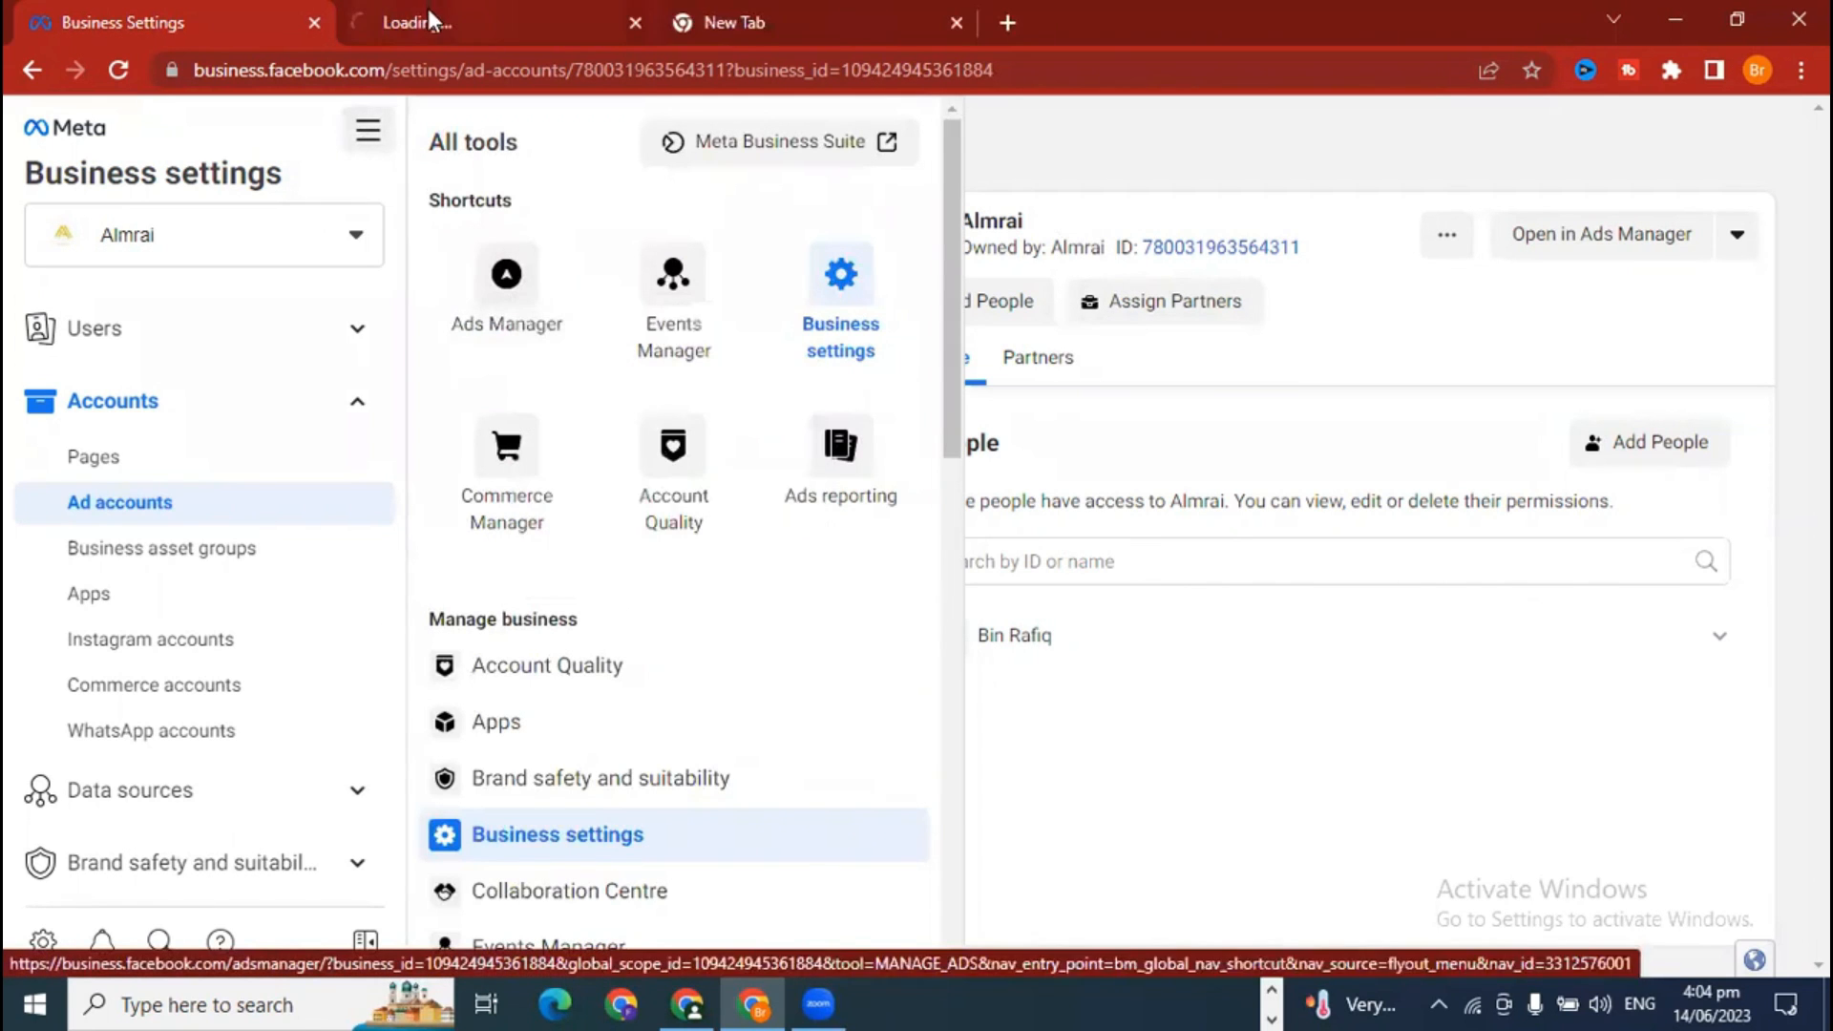
{"action": "left_click", "coordinate": [428, 11]}
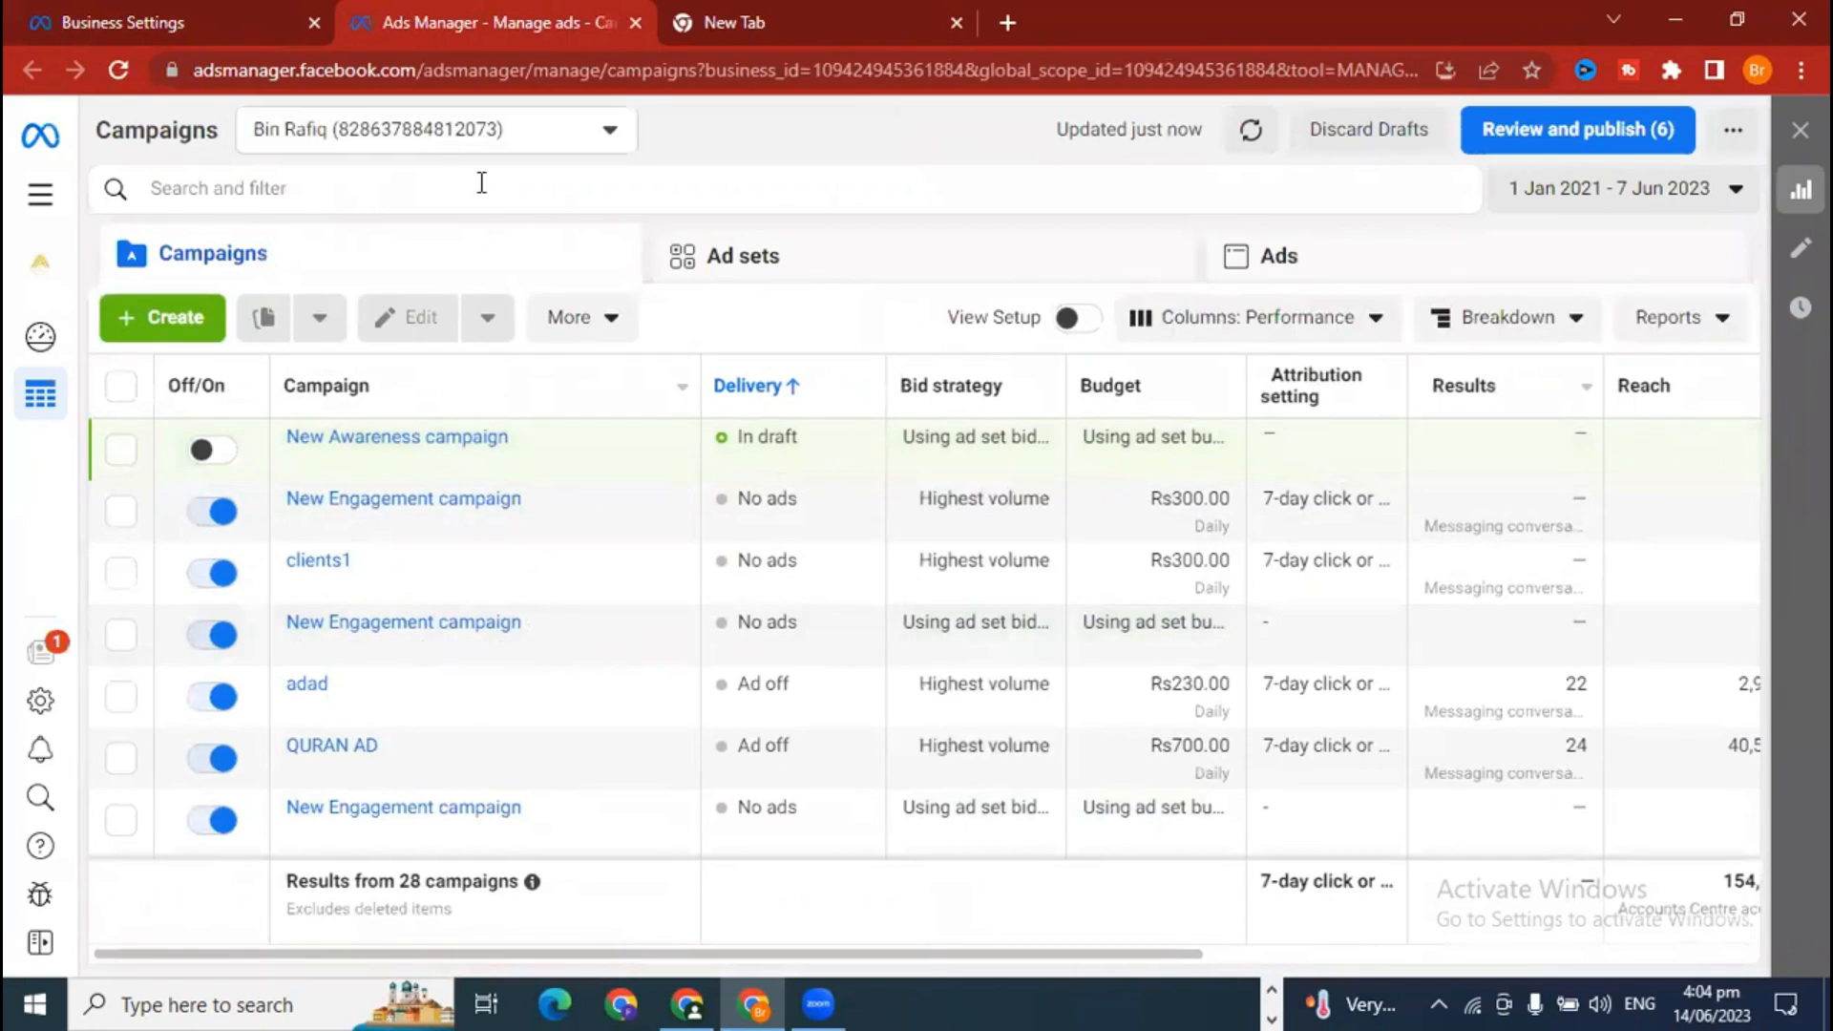
Step: Switch to the Almrai ad account and dismiss the Setup improvements and payment notices
{"action": "left_click", "coordinate": [482, 182]}
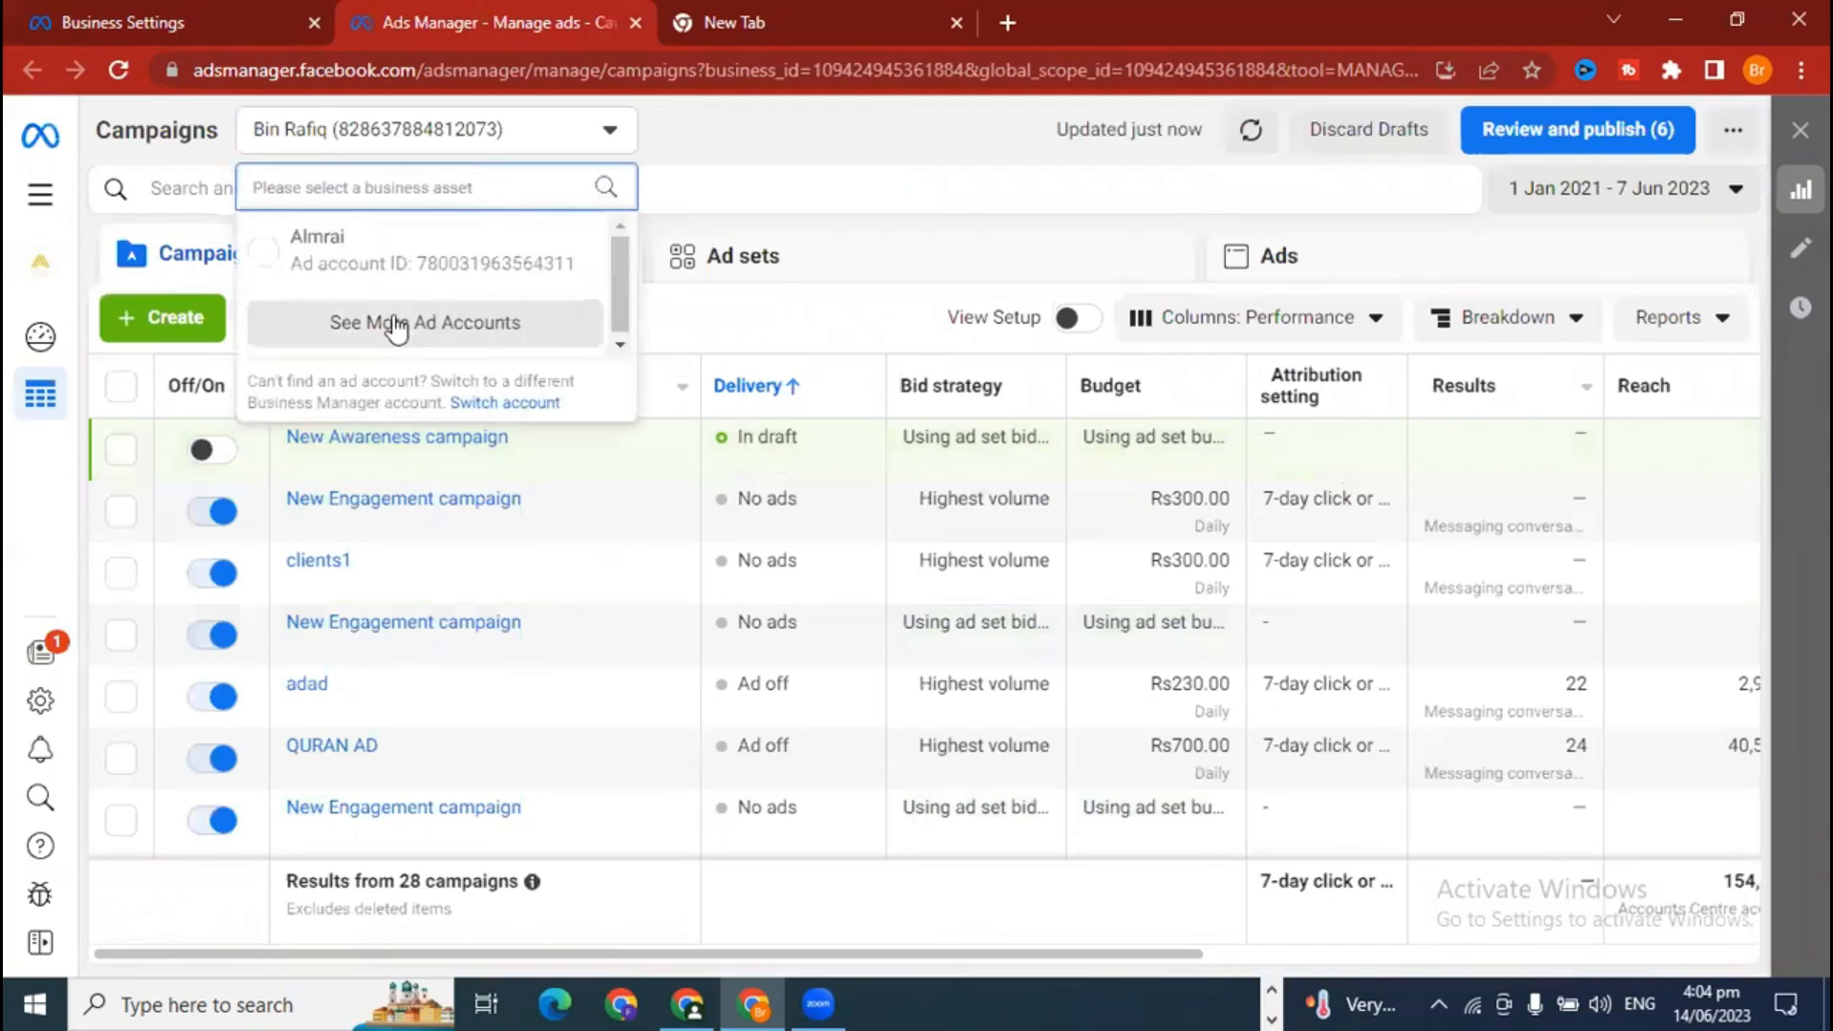
{"action": "left_click", "coordinate": [394, 334]}
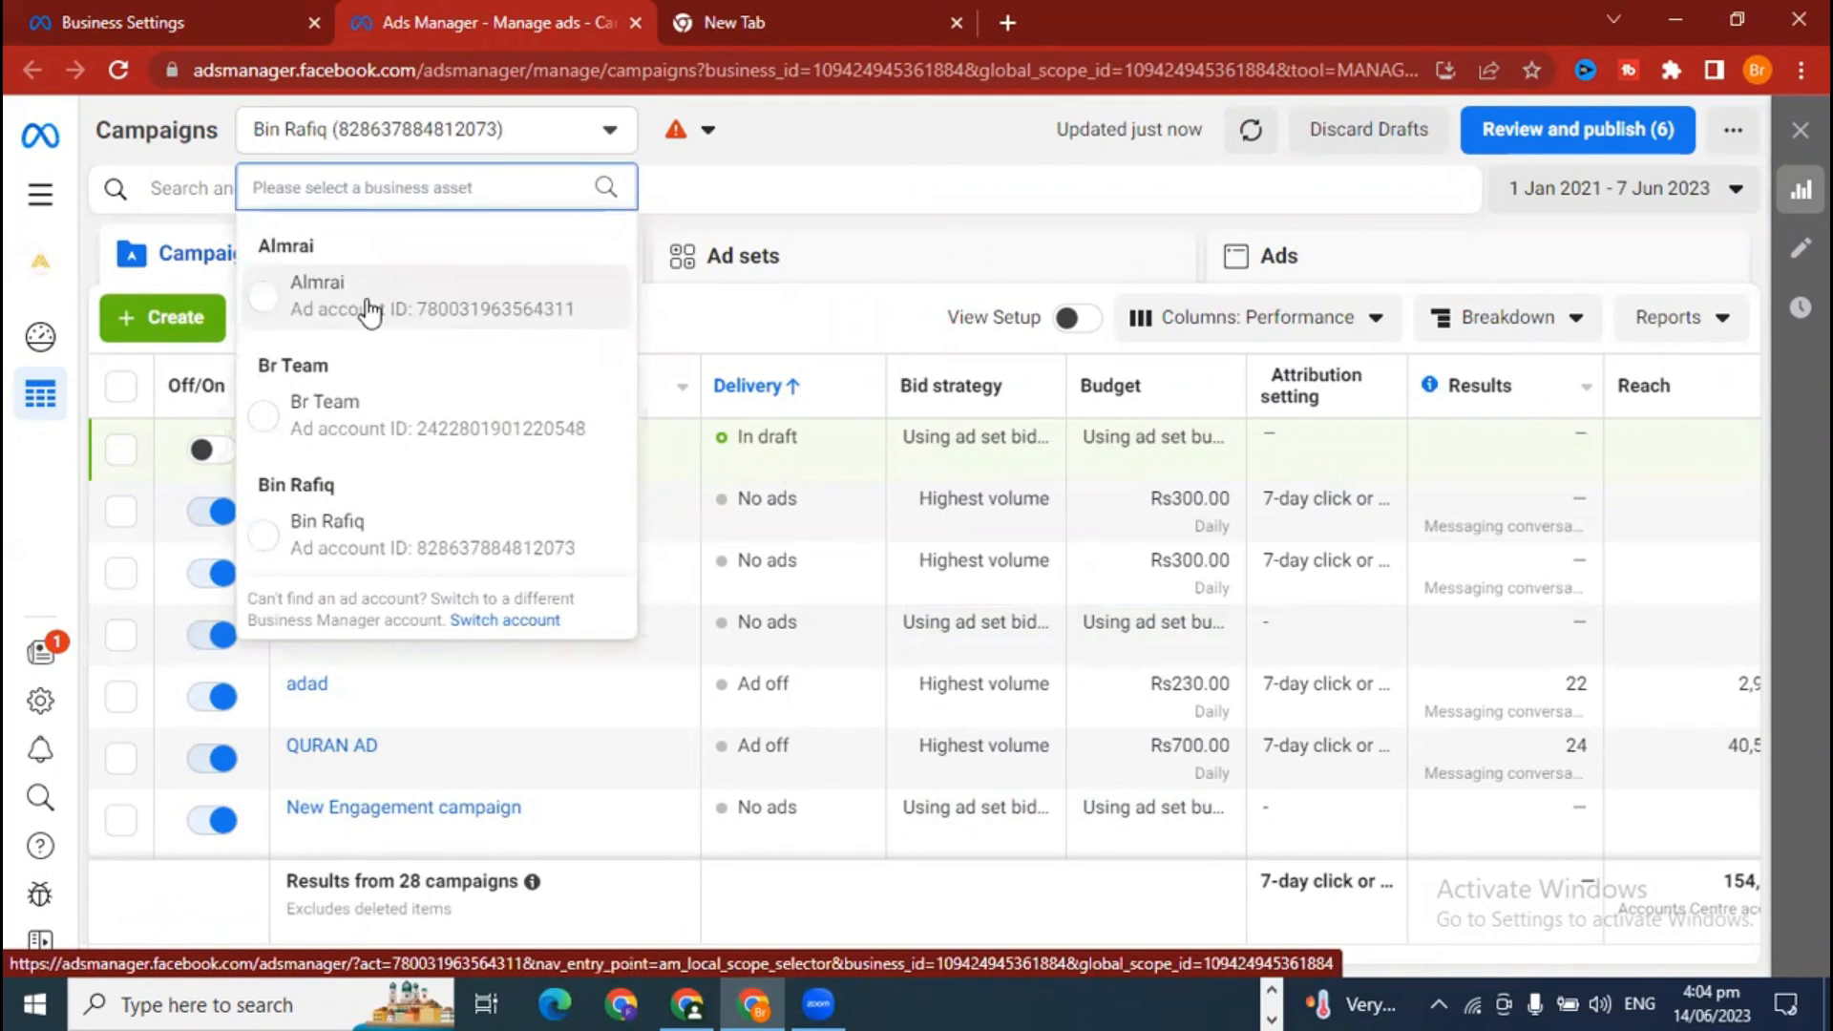
{"action": "left_click", "coordinate": [369, 307]}
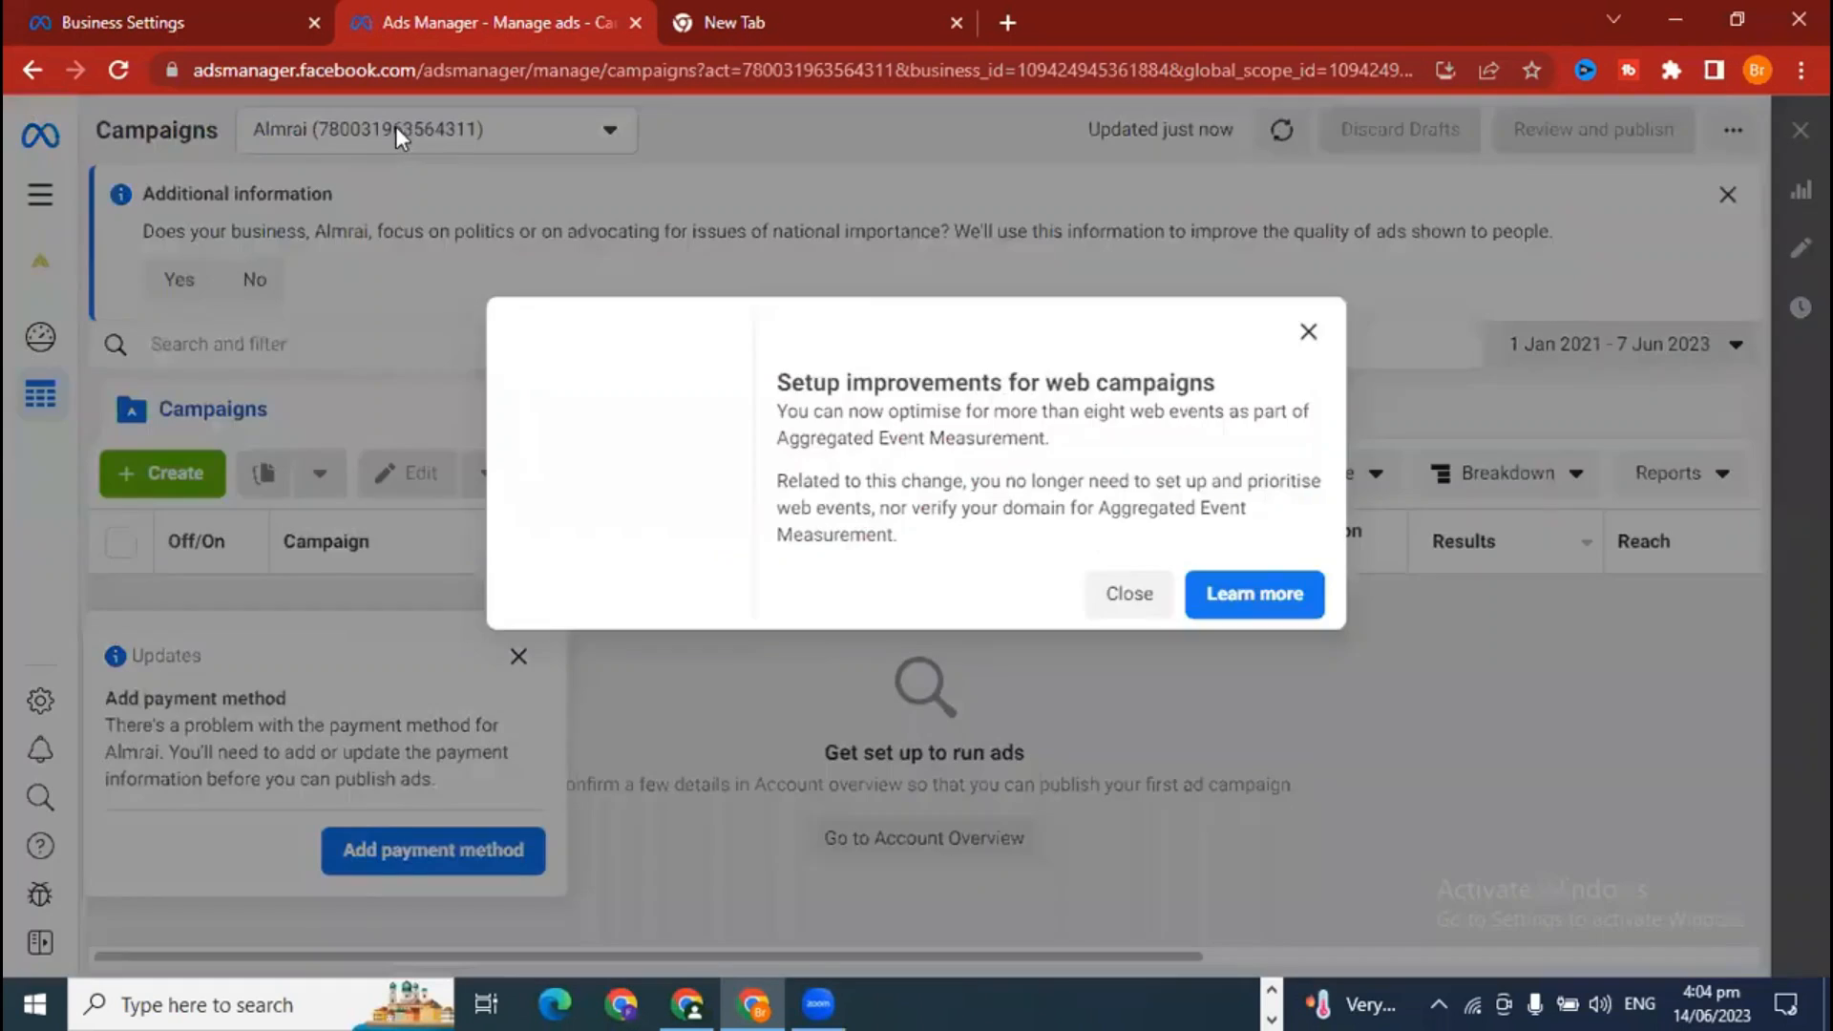
{"action": "left_click", "coordinate": [1130, 754]}
{"action": "left_click", "coordinate": [441, 143]}
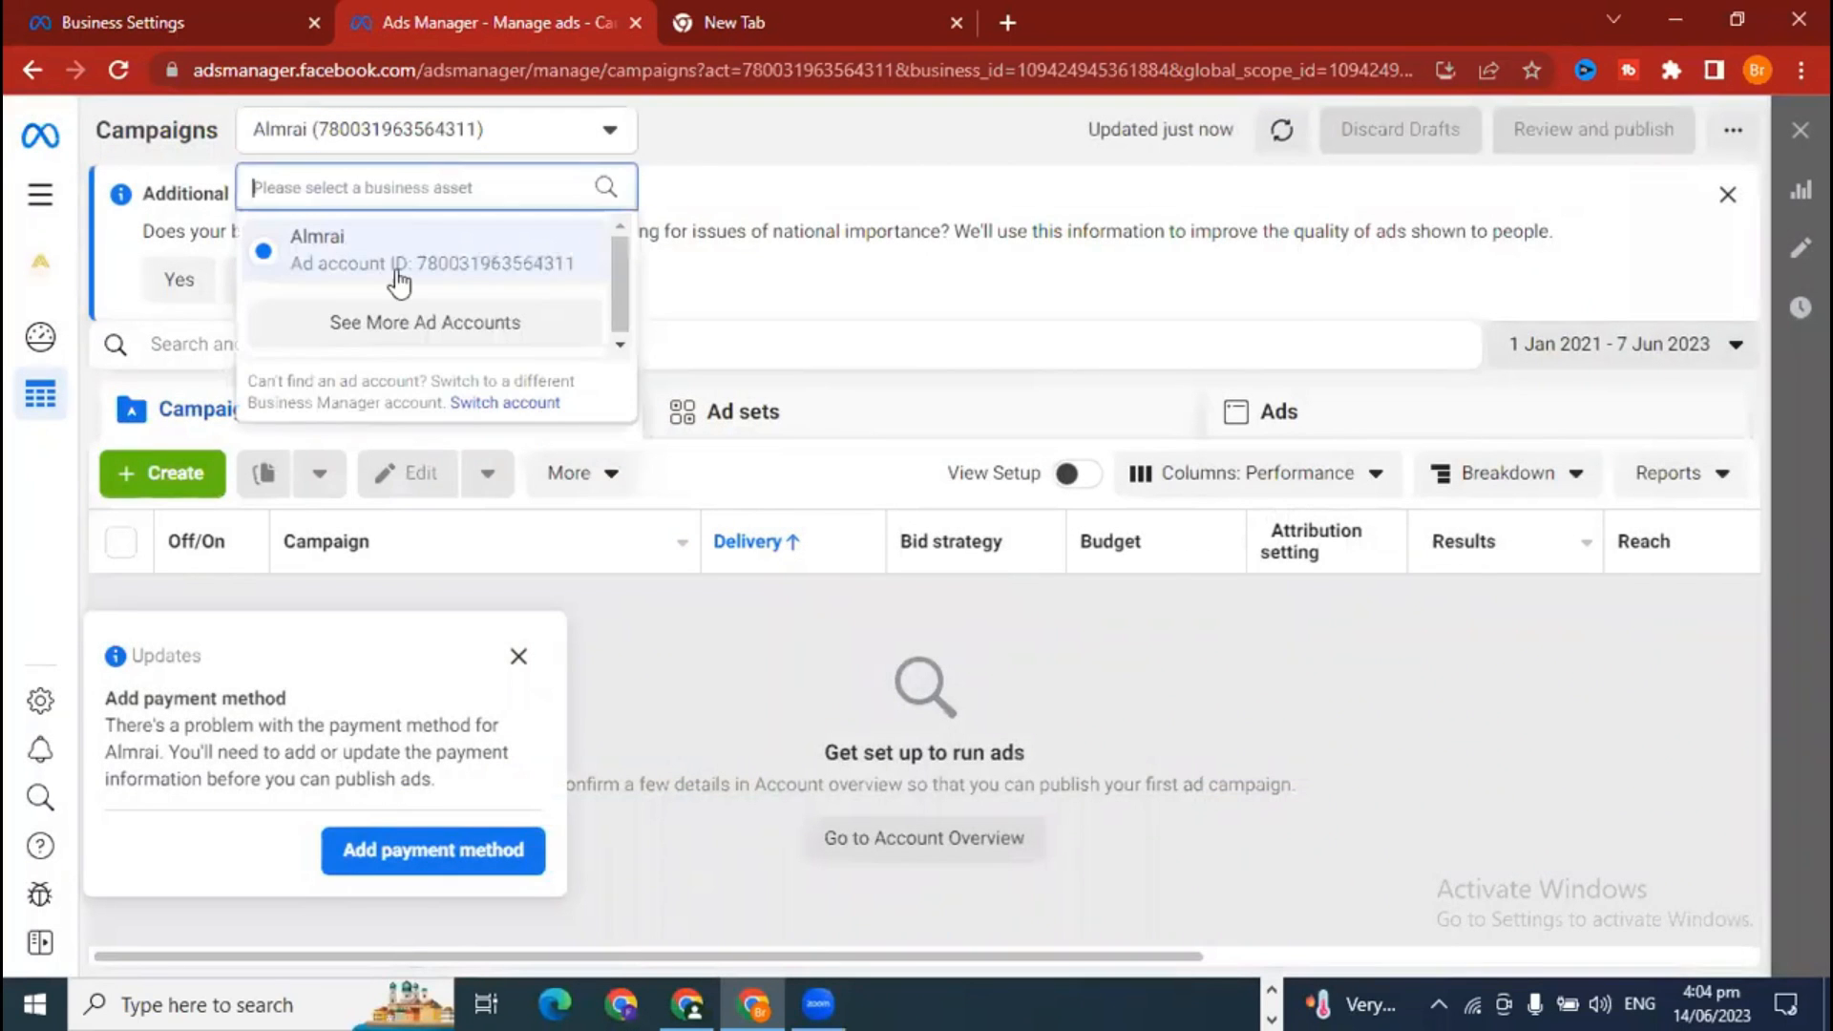
{"action": "left_click", "coordinate": [397, 319]}
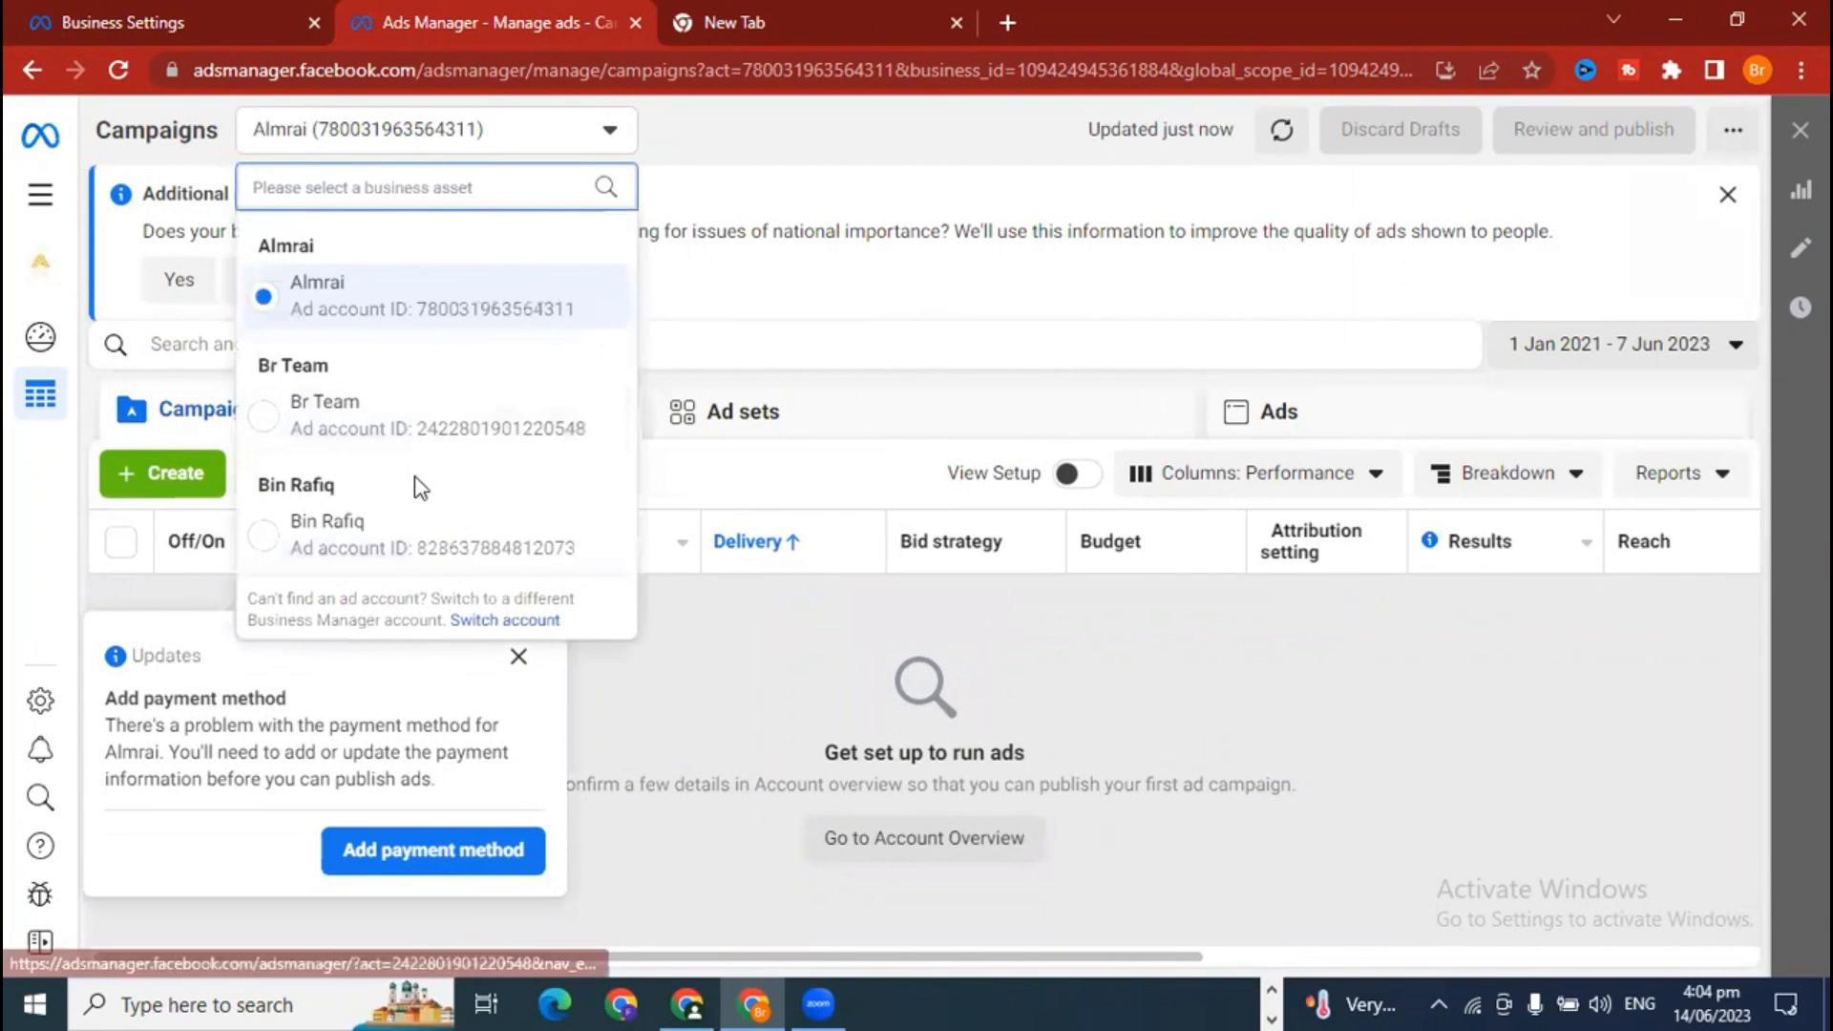
{"action": "left_click", "coordinate": [1091, 712]}
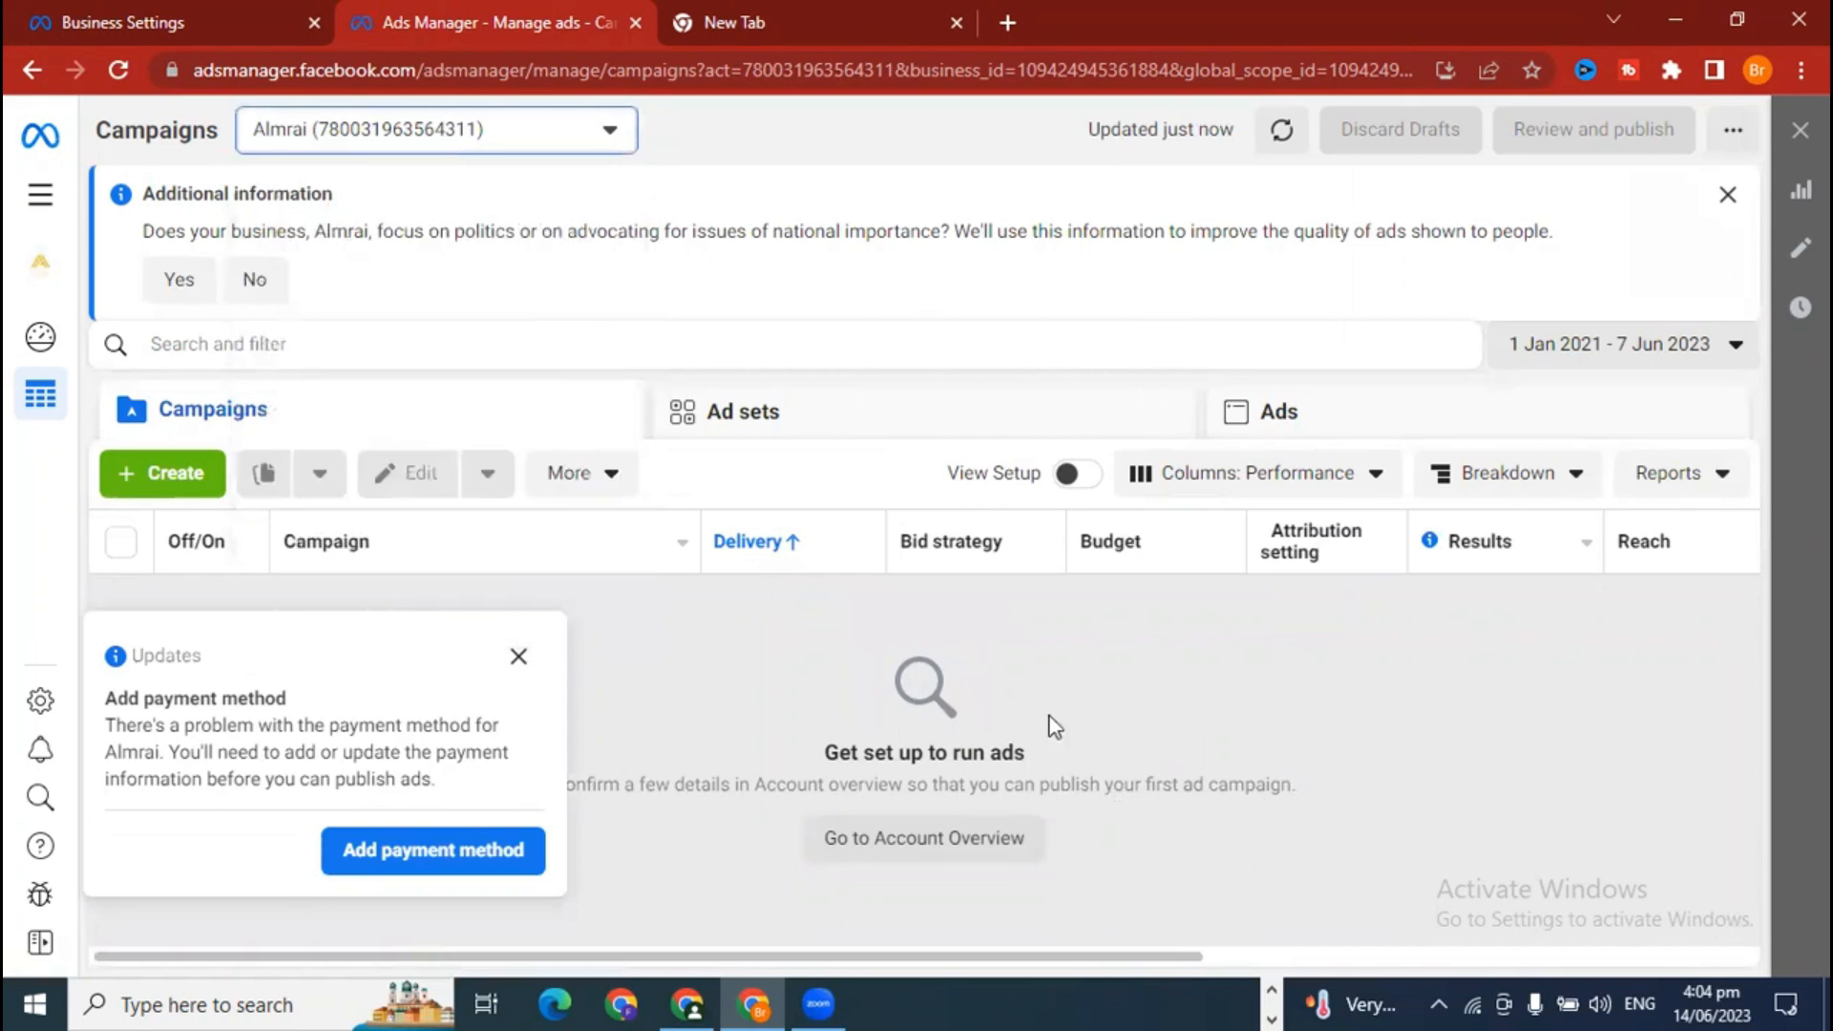
{"action": "left_click", "coordinate": [519, 657]}
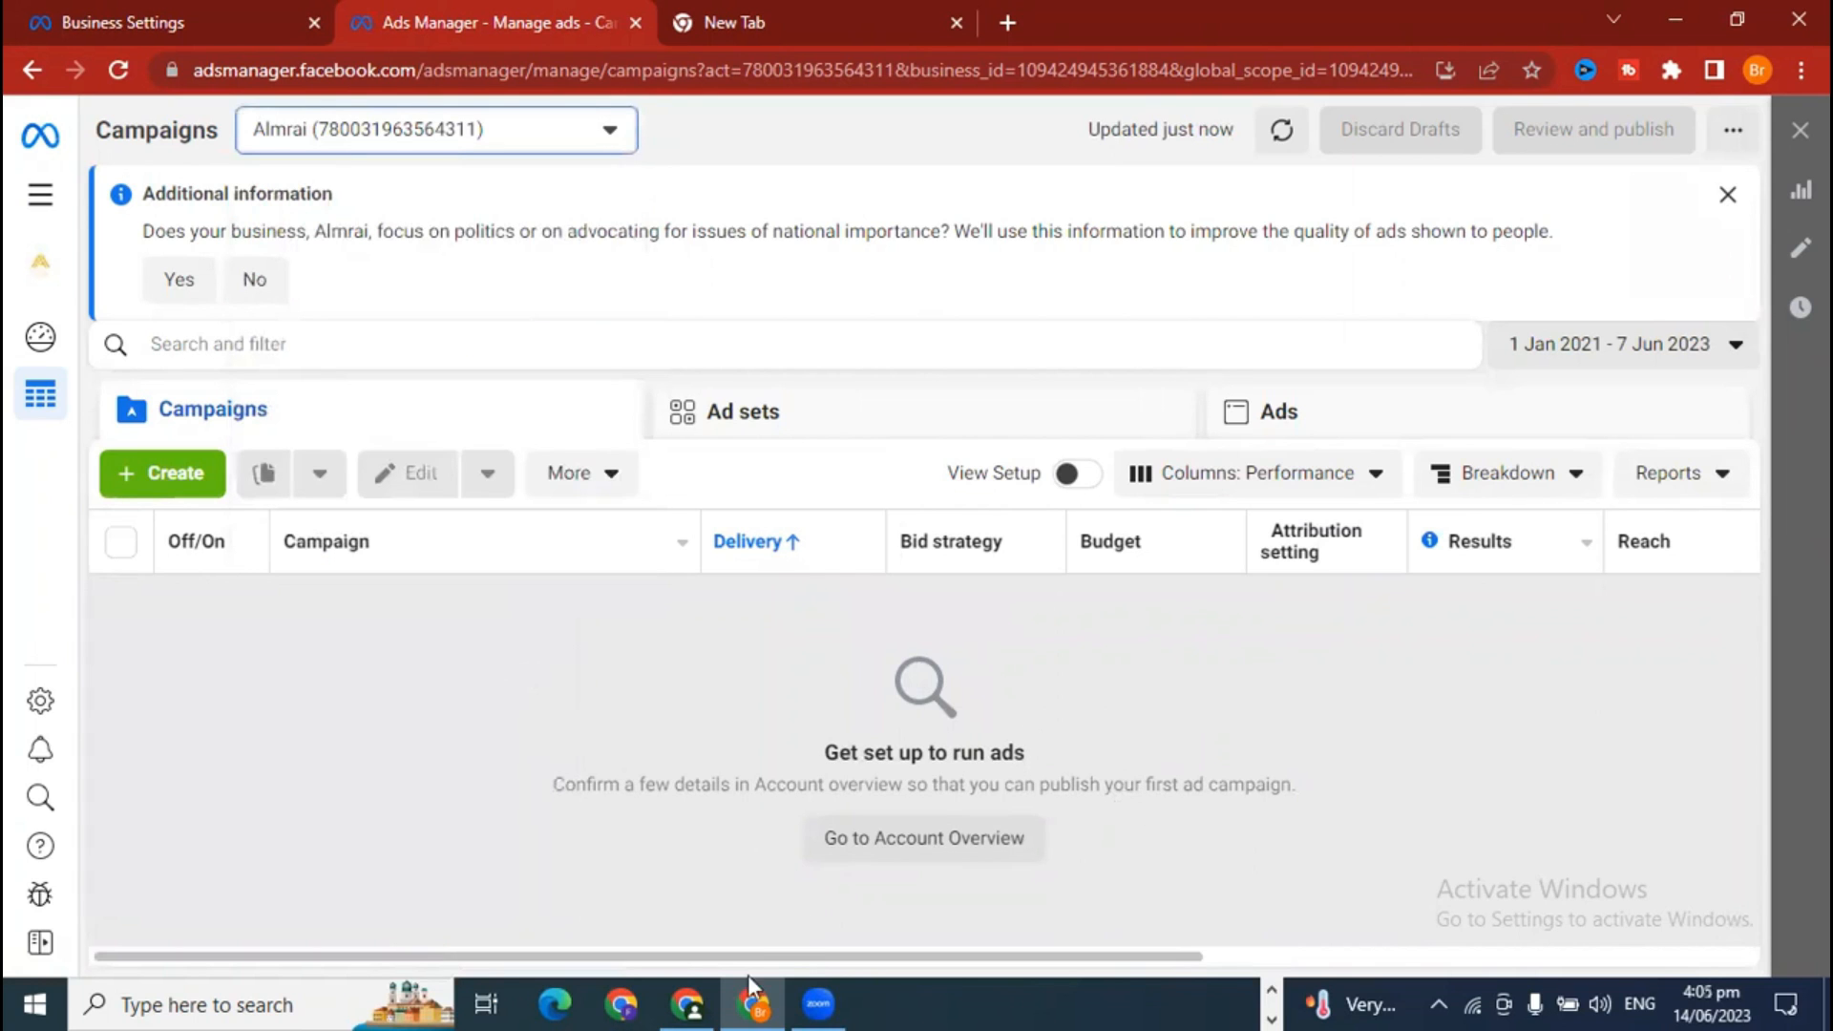
{"action": "left_click", "coordinate": [690, 1002]}
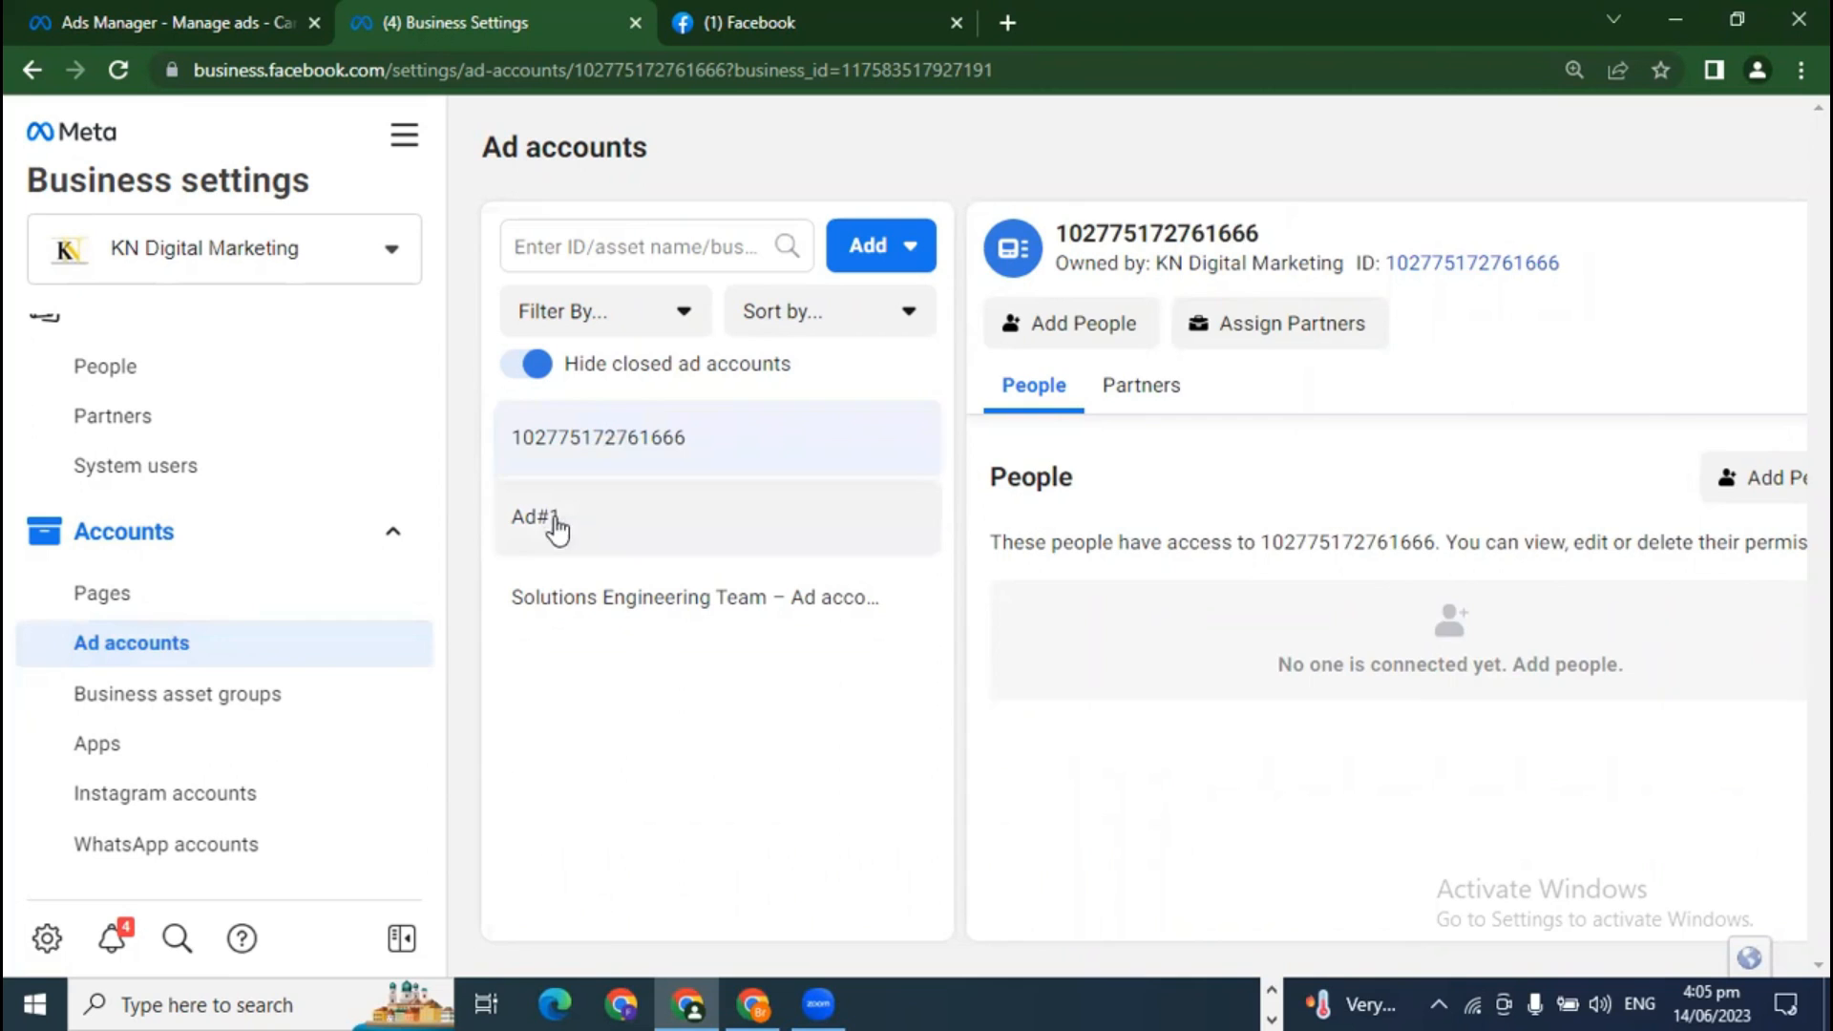
{"action": "left_click", "coordinate": [556, 528]}
{"action": "left_click", "coordinate": [606, 595]}
{"action": "left_click", "coordinate": [604, 460]}
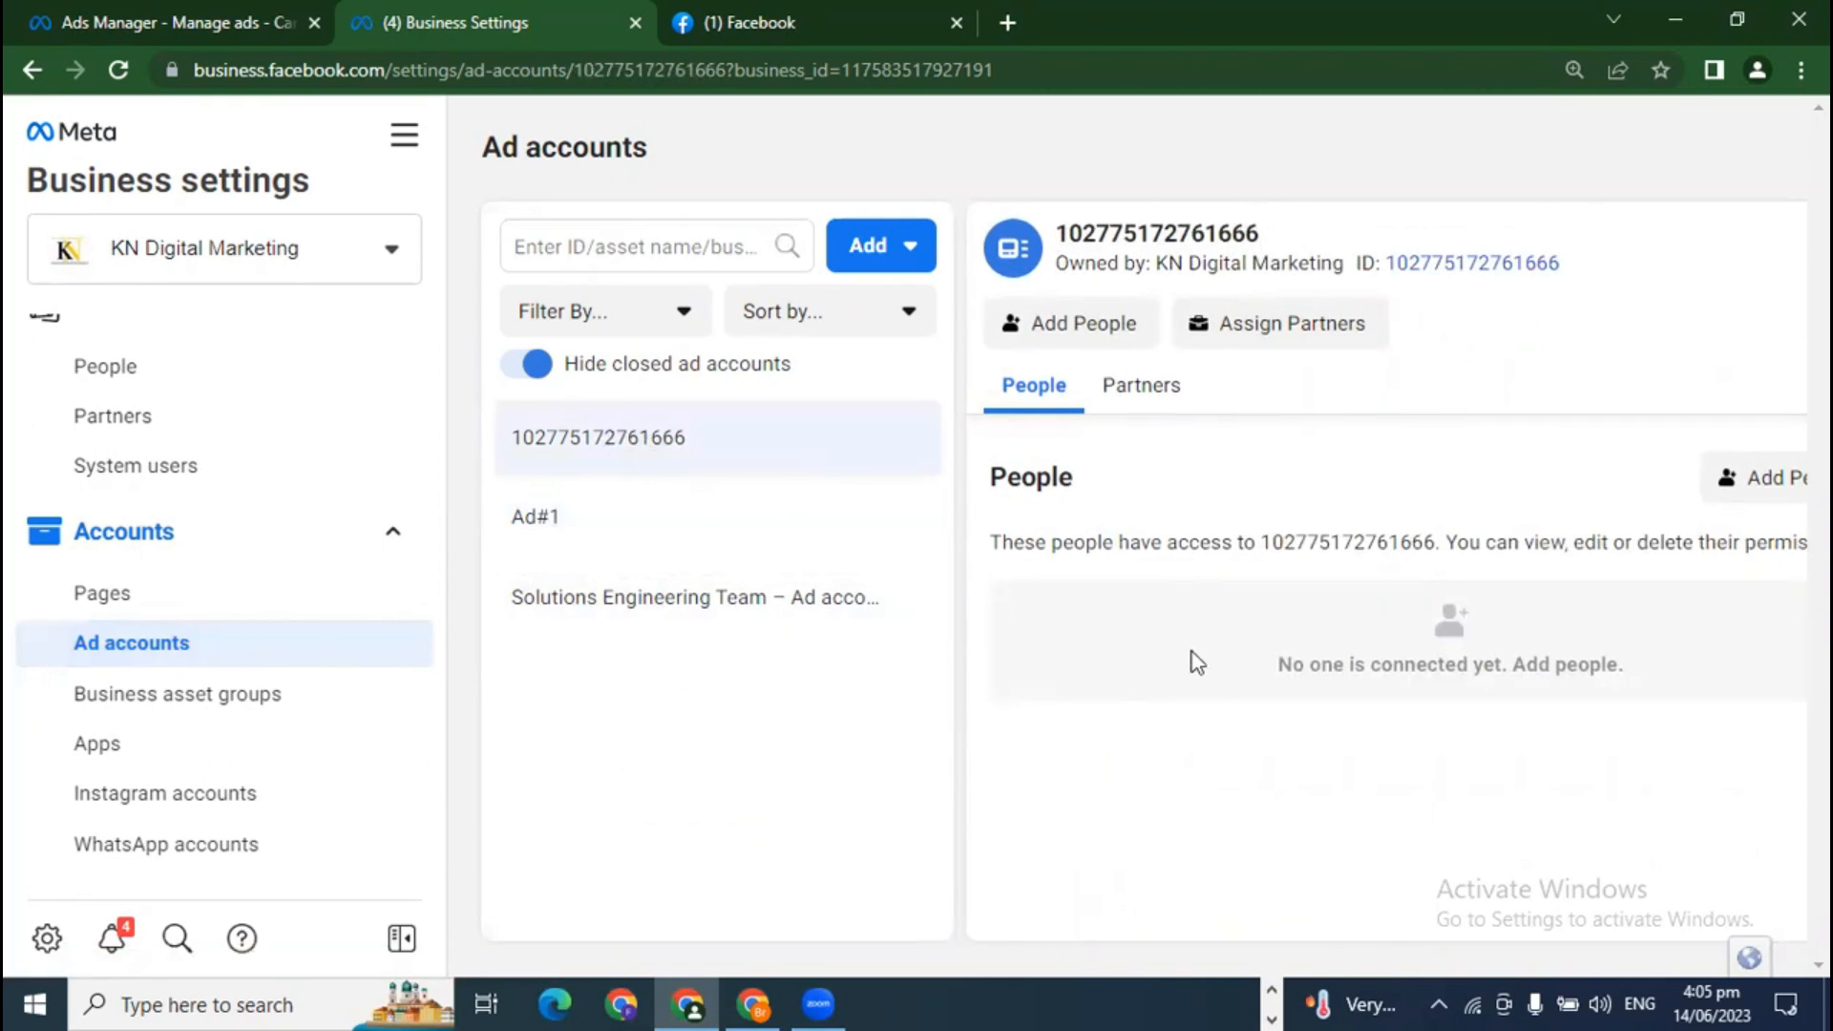
{"action": "left_click", "coordinate": [1075, 333]}
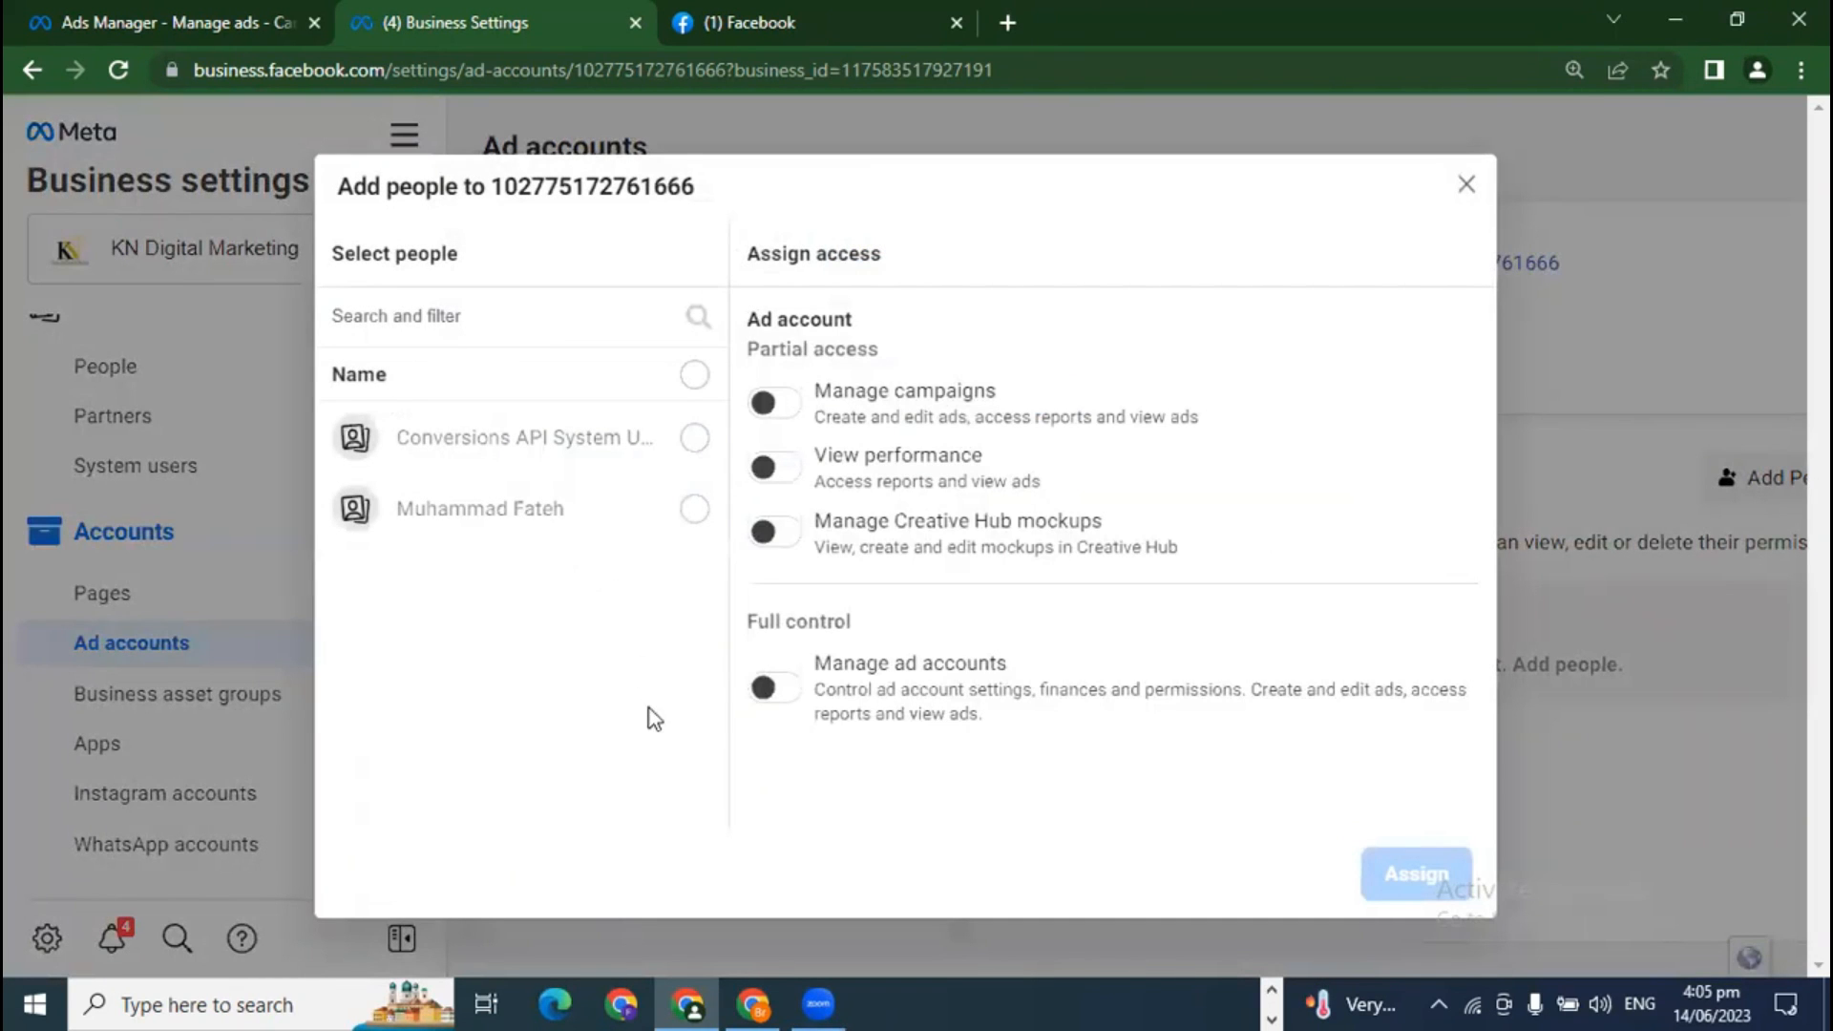
{"action": "left_click", "coordinate": [704, 521]}
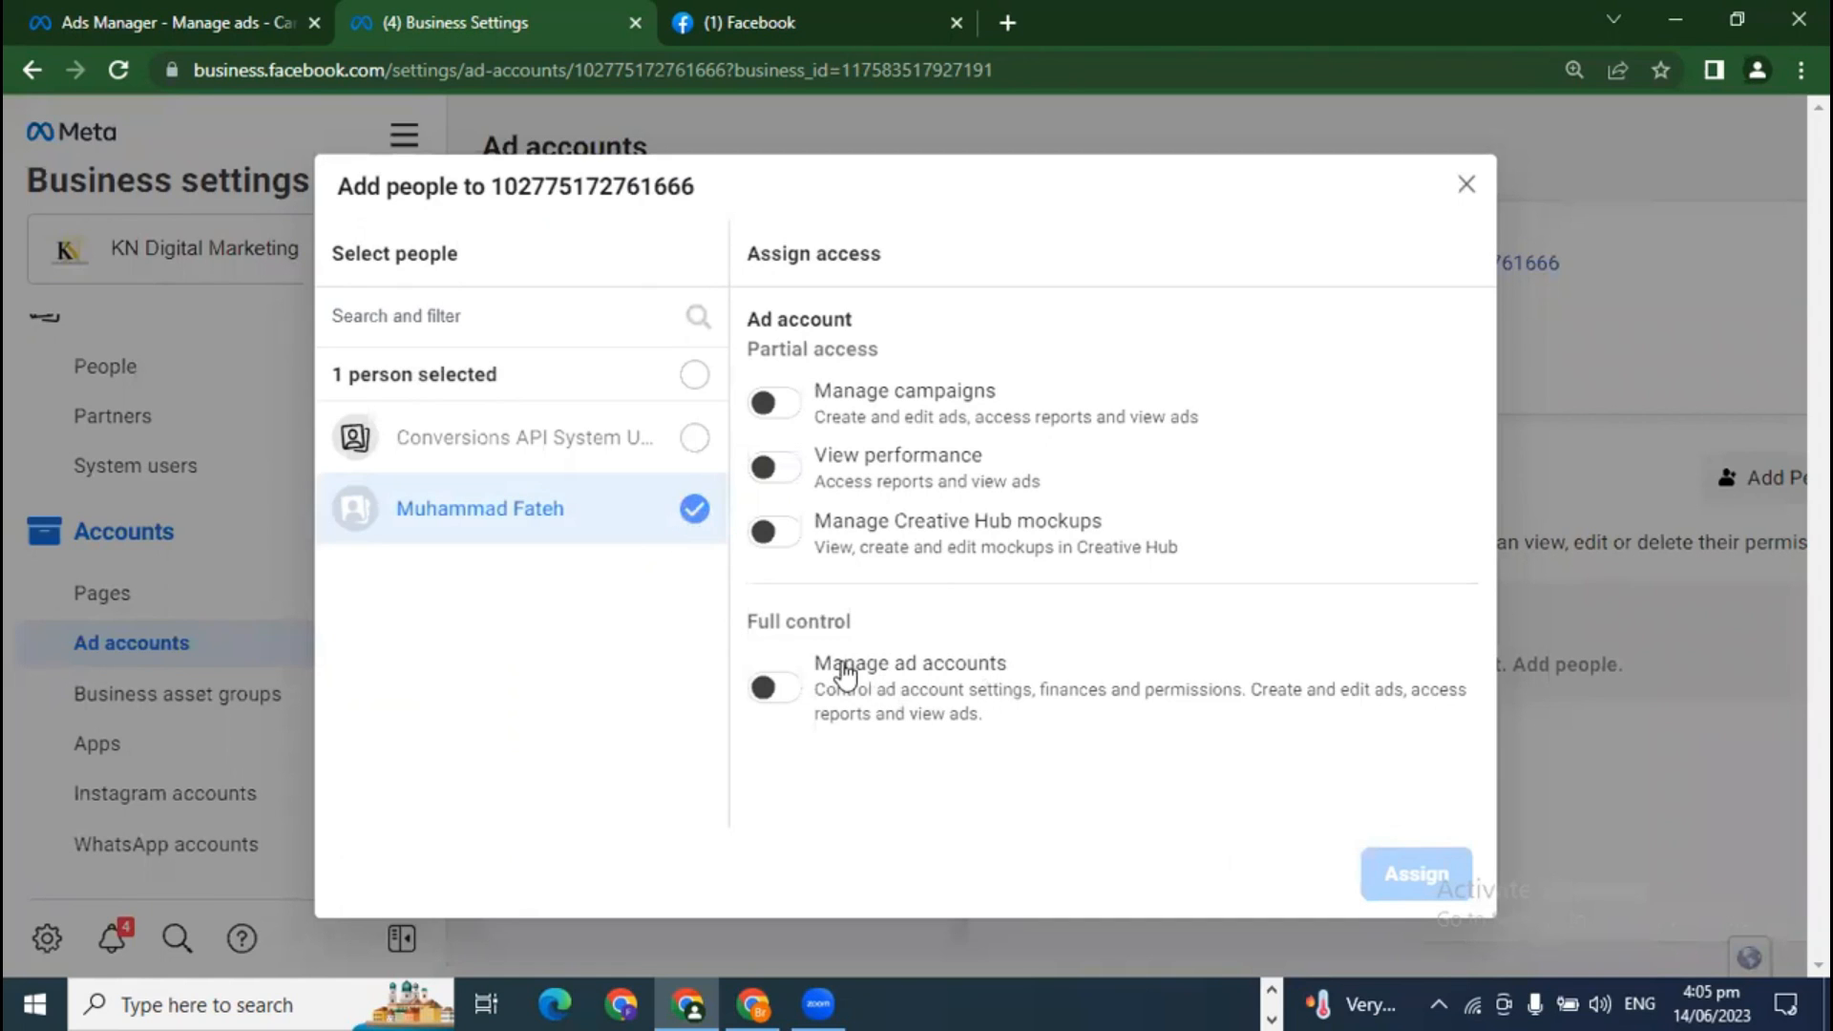
{"action": "left_click", "coordinate": [1465, 187]}
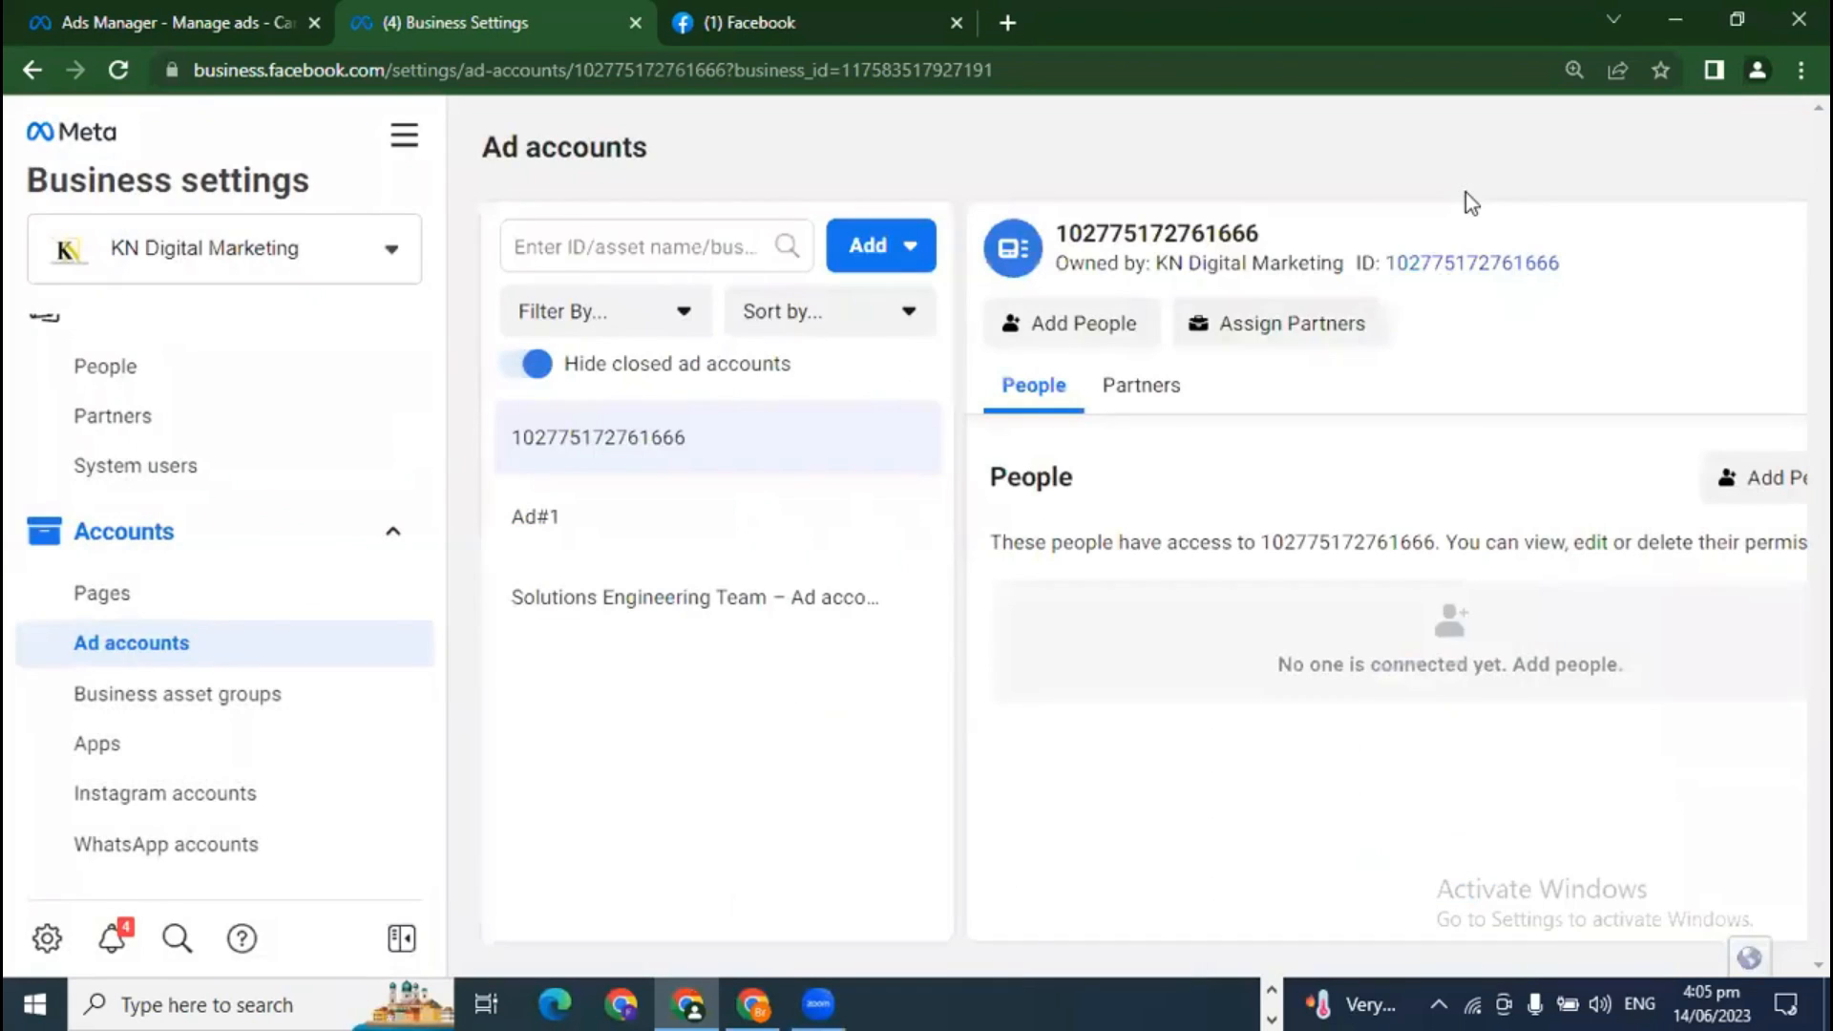
{"action": "left_click", "coordinate": [1292, 324]}
{"action": "left_click", "coordinate": [741, 497]}
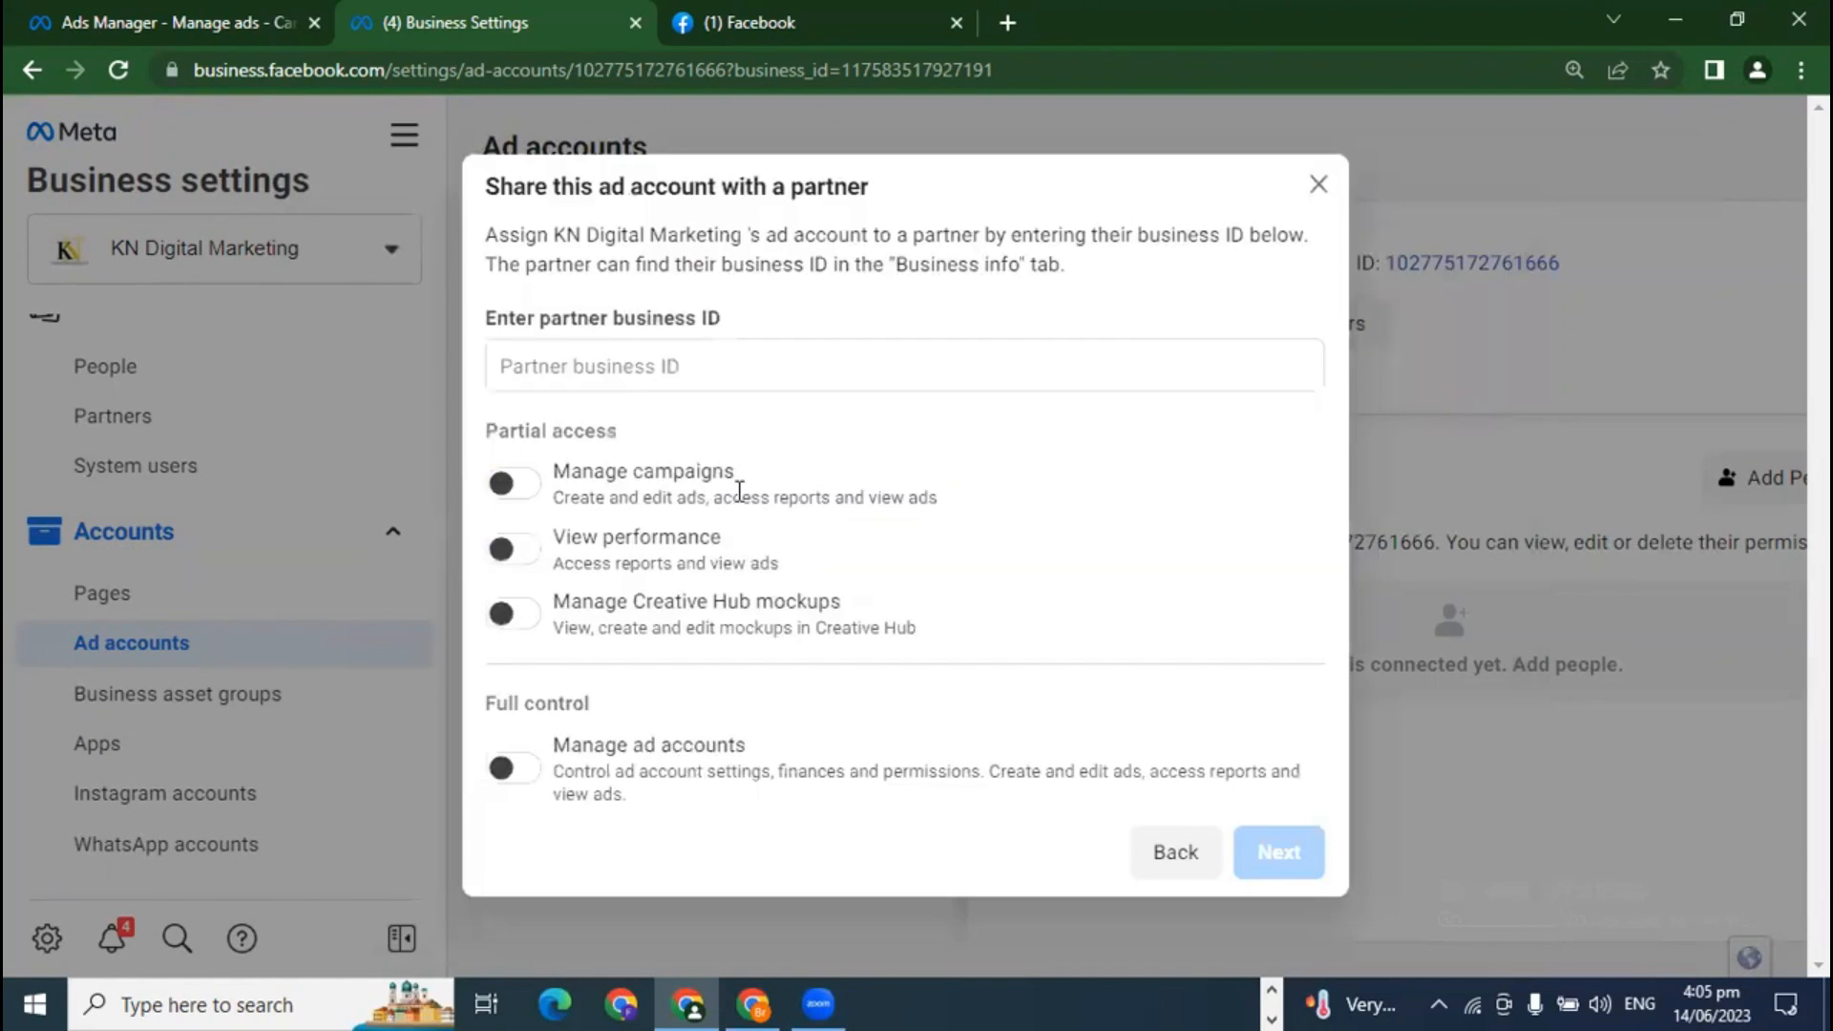
{"action": "left_click", "coordinate": [665, 375]}
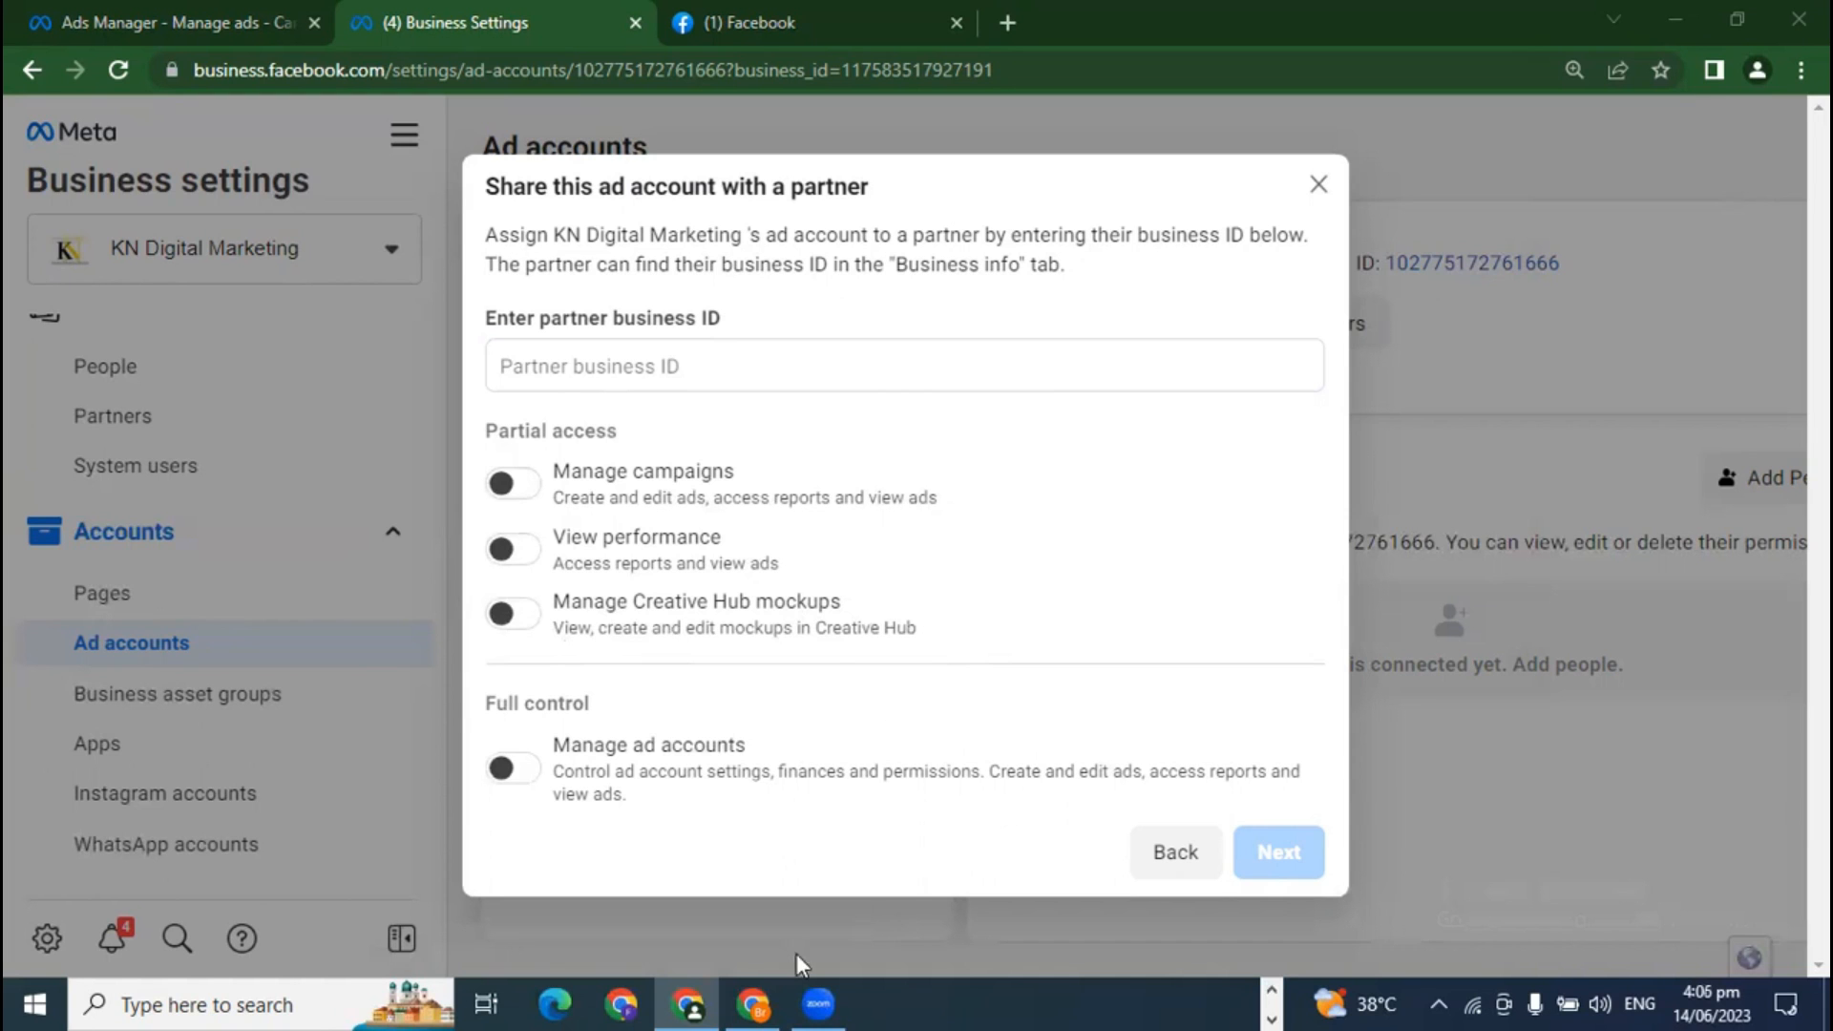
{"action": "mouse_move", "coordinate": [762, 995]}
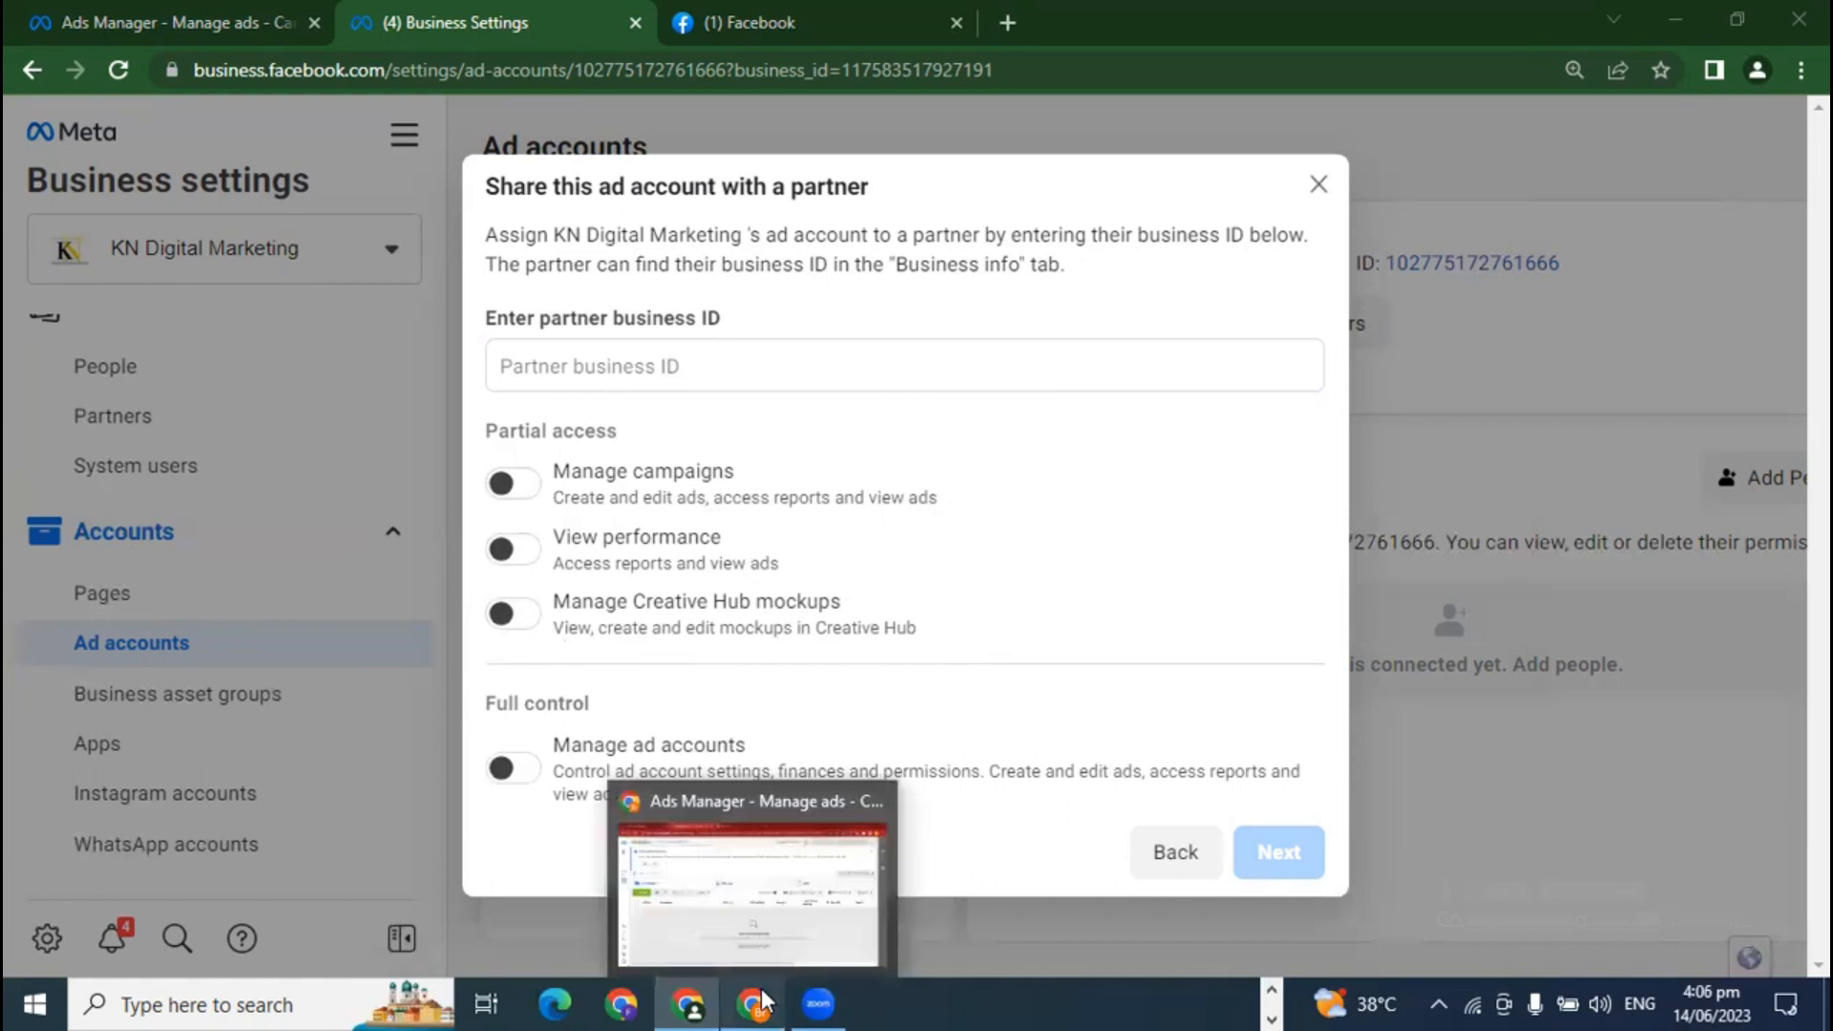
Step: Copy Almrai's business ID from its Business Settings page address
{"action": "left_click", "coordinate": [750, 879]}
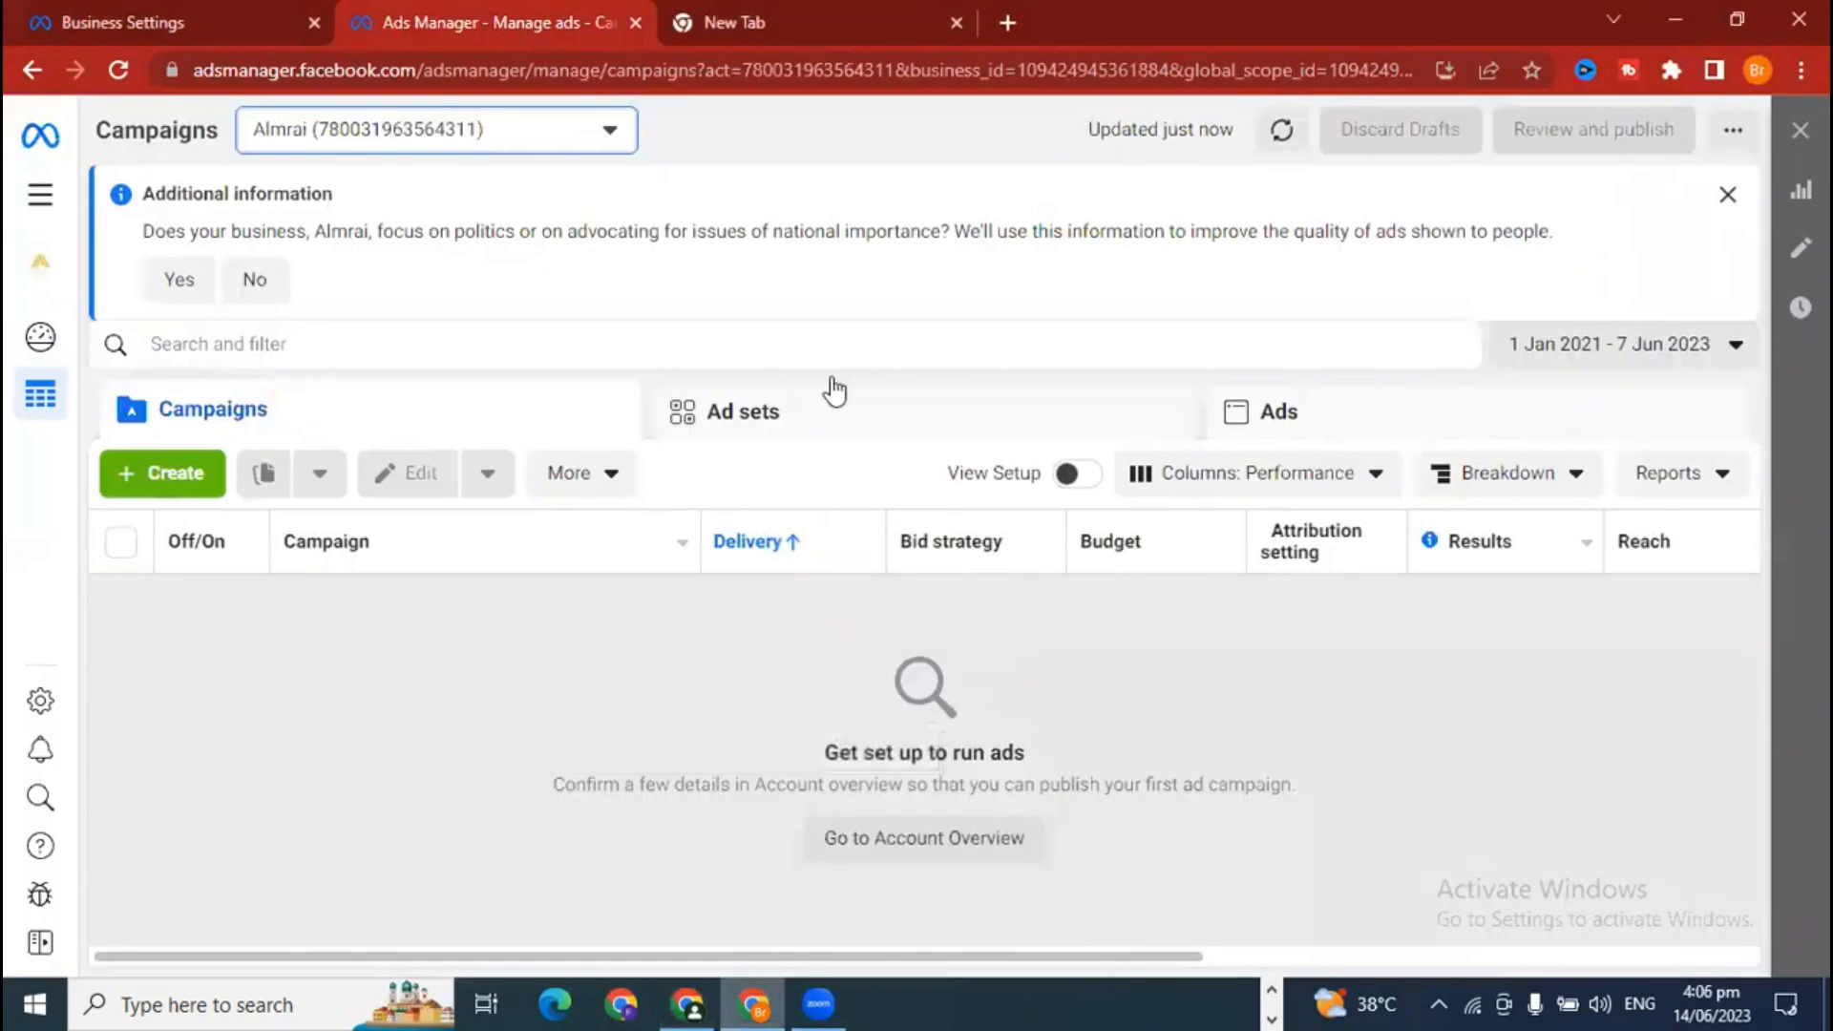
{"action": "left_click", "coordinate": [212, 17]}
{"action": "left_click_drag", "start_coordinate": [846, 69], "coordinate": [995, 74]}
{"action": "right_click", "coordinate": [996, 74]}
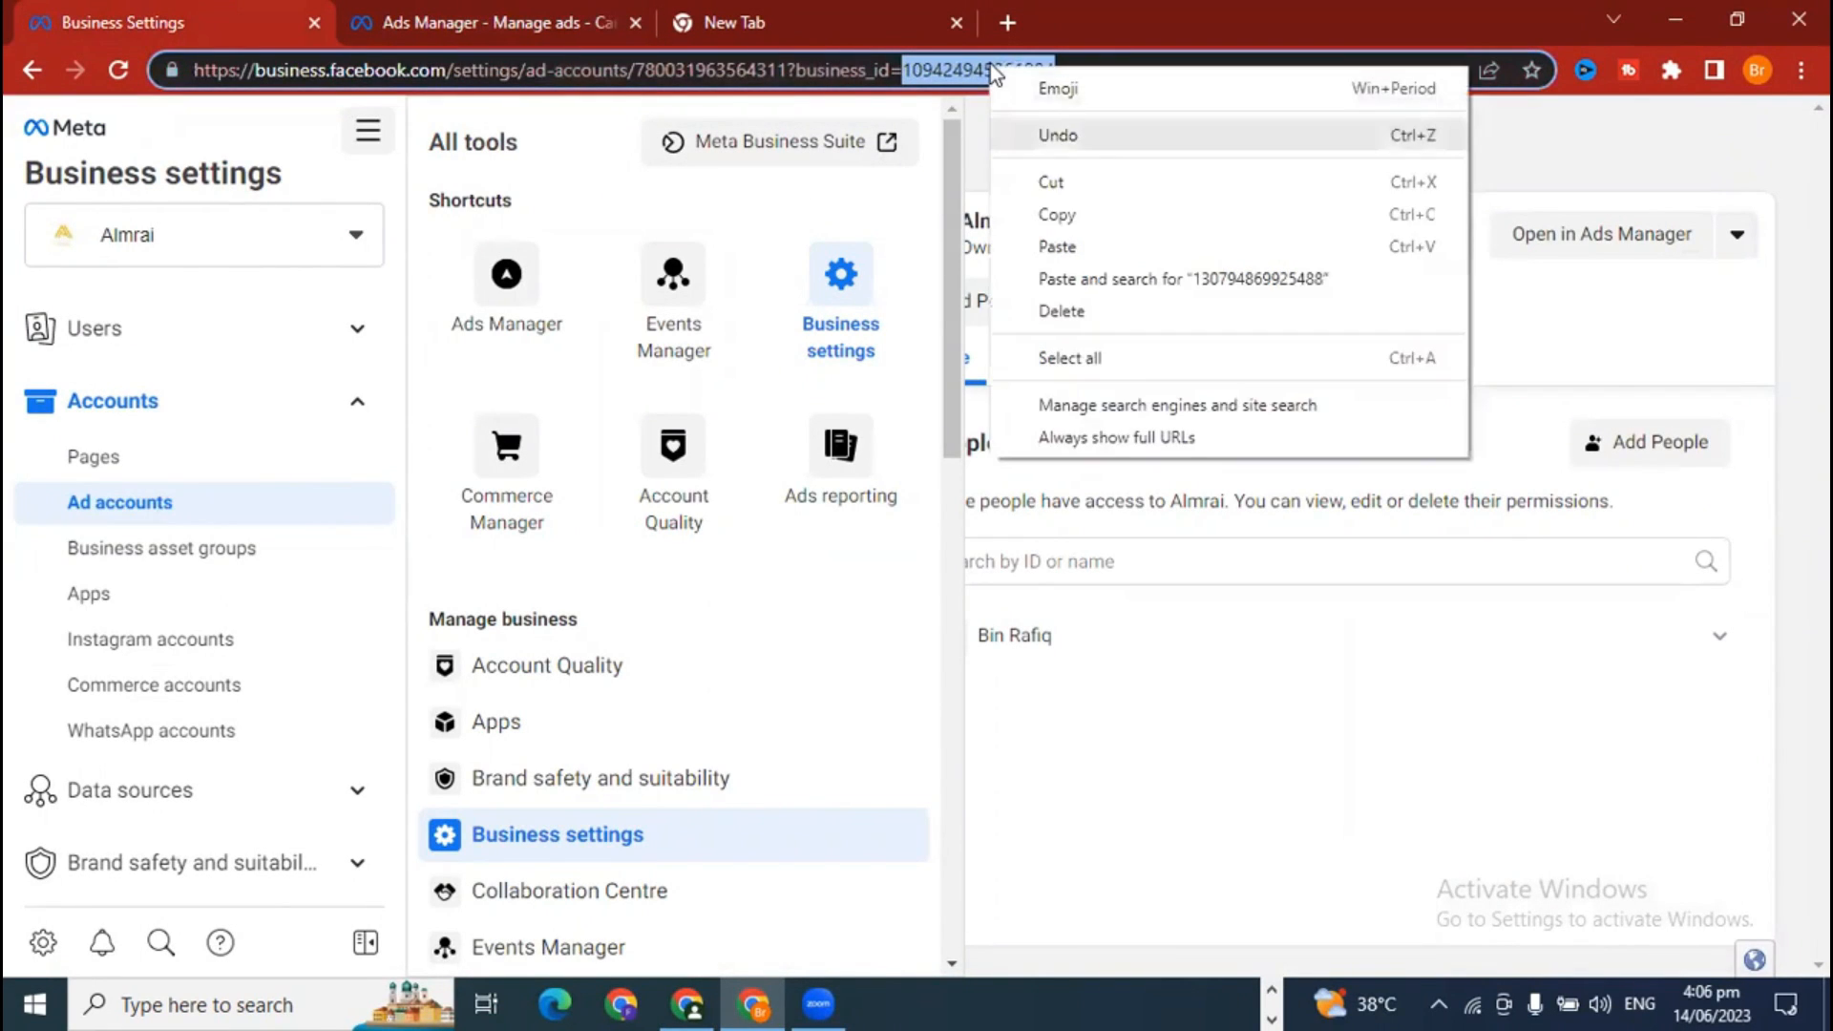
{"action": "left_click", "coordinate": [909, 700]}
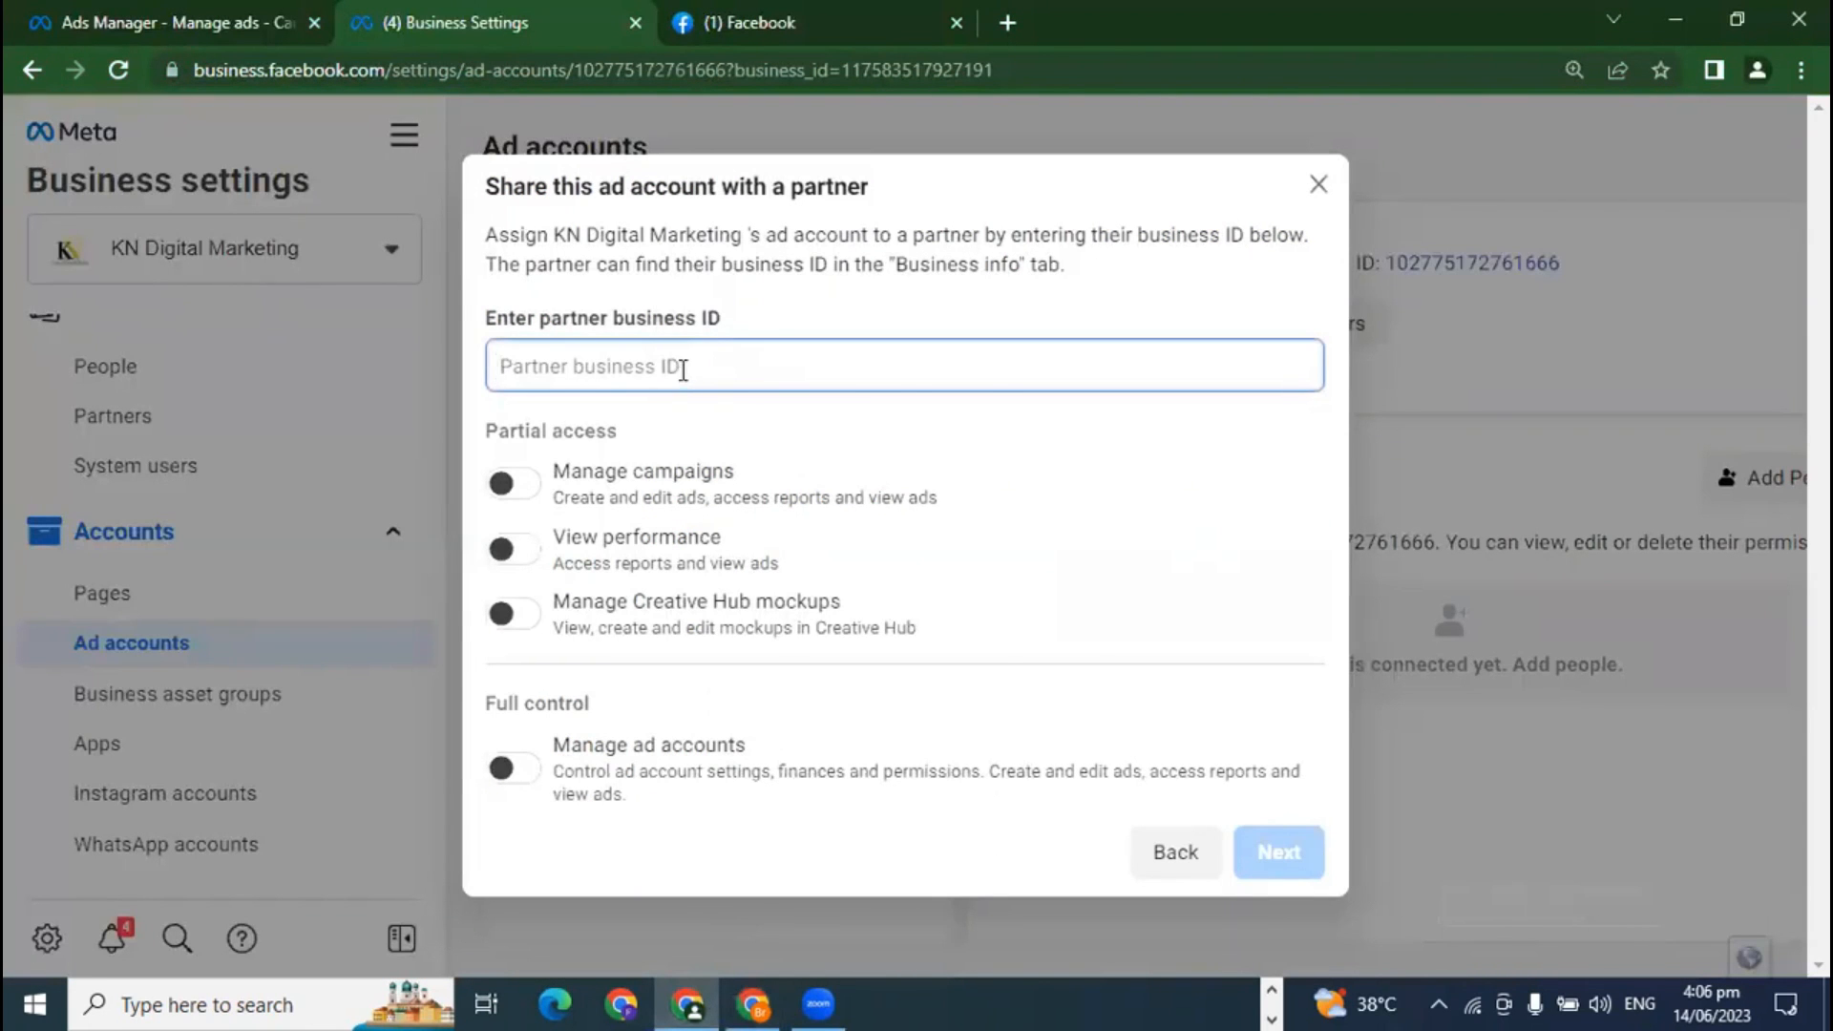
{"action": "right_click", "coordinate": [683, 370]}
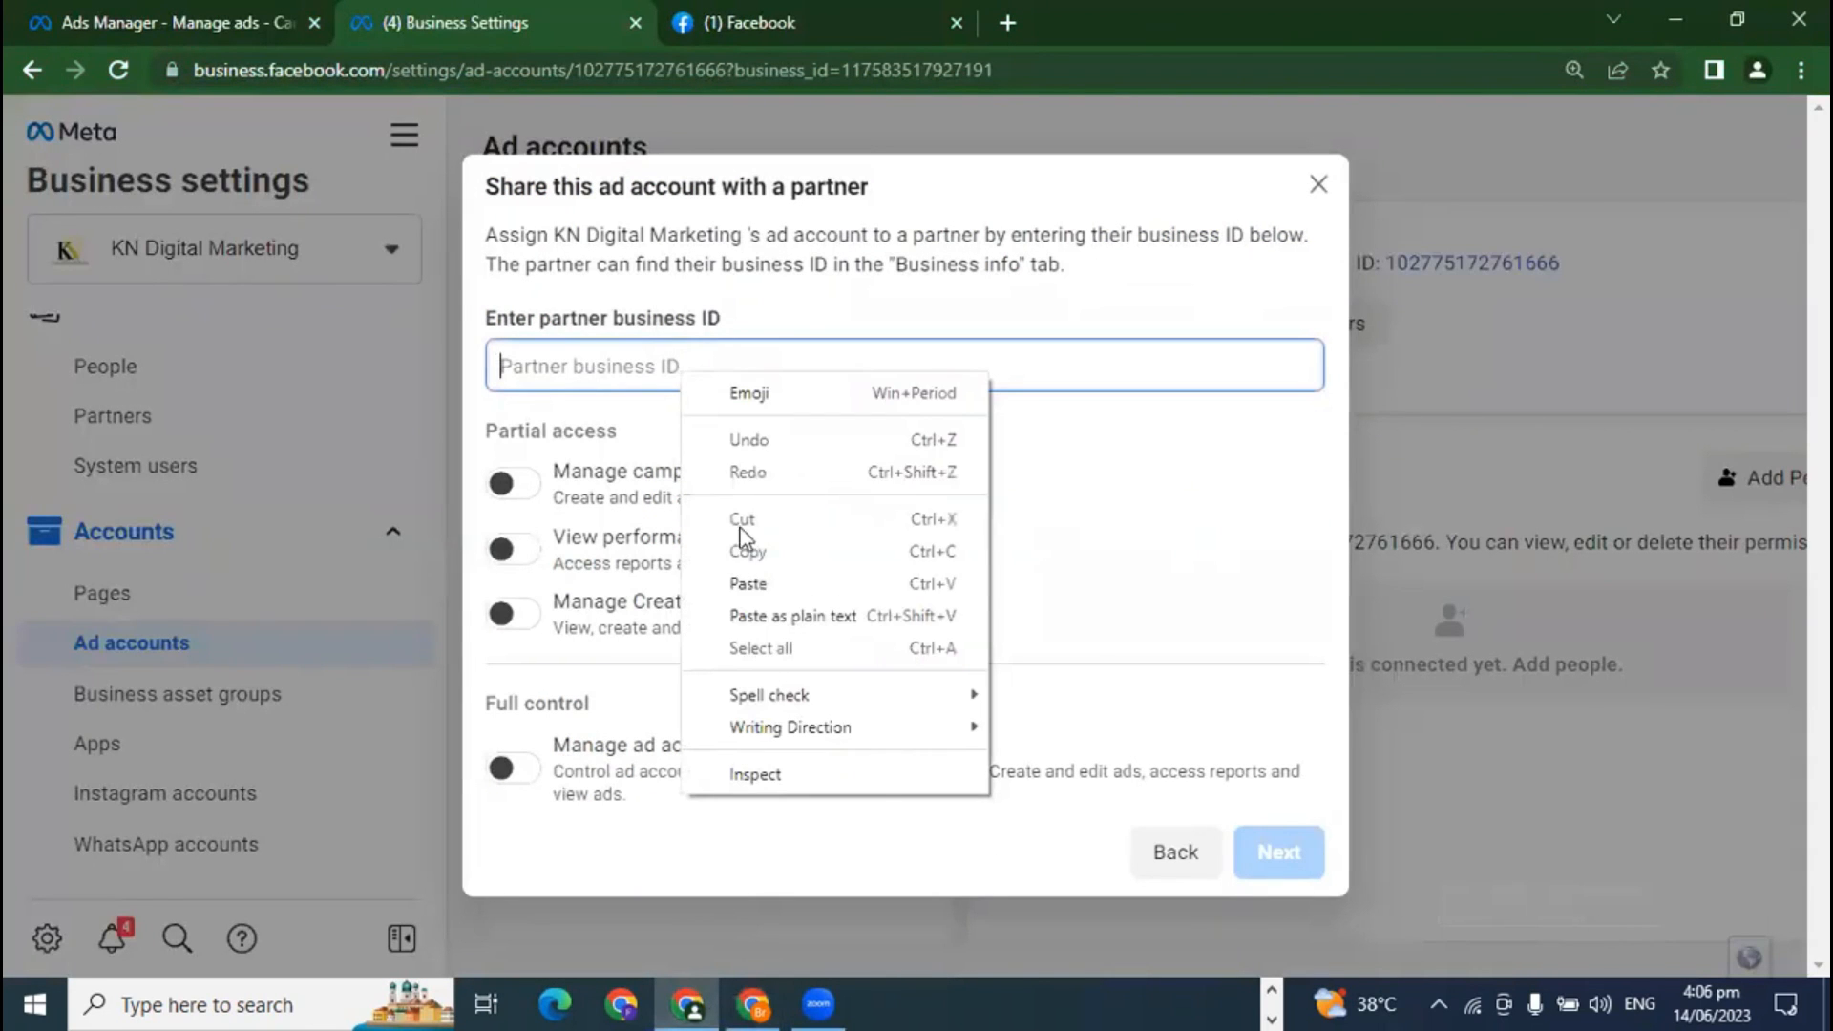
{"action": "left_click", "coordinate": [752, 582]}
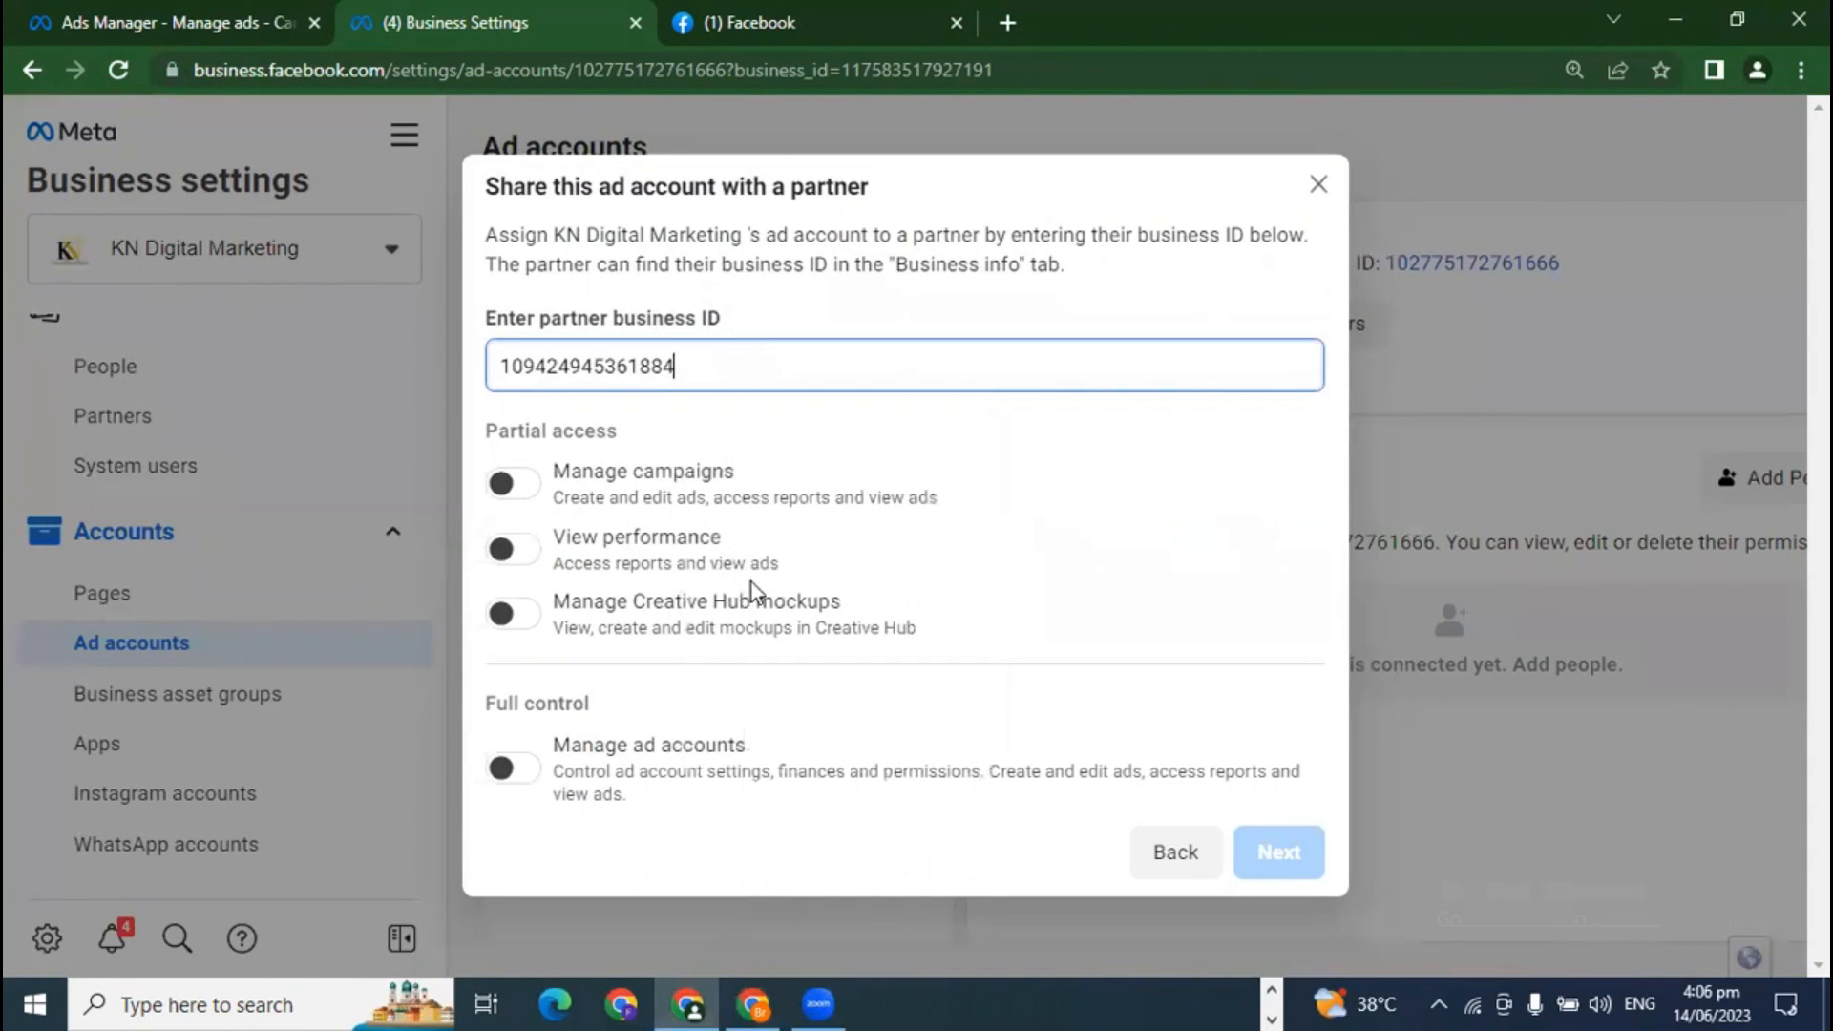
{"action": "left_click", "coordinate": [509, 772]}
{"action": "left_click", "coordinate": [1261, 871]}
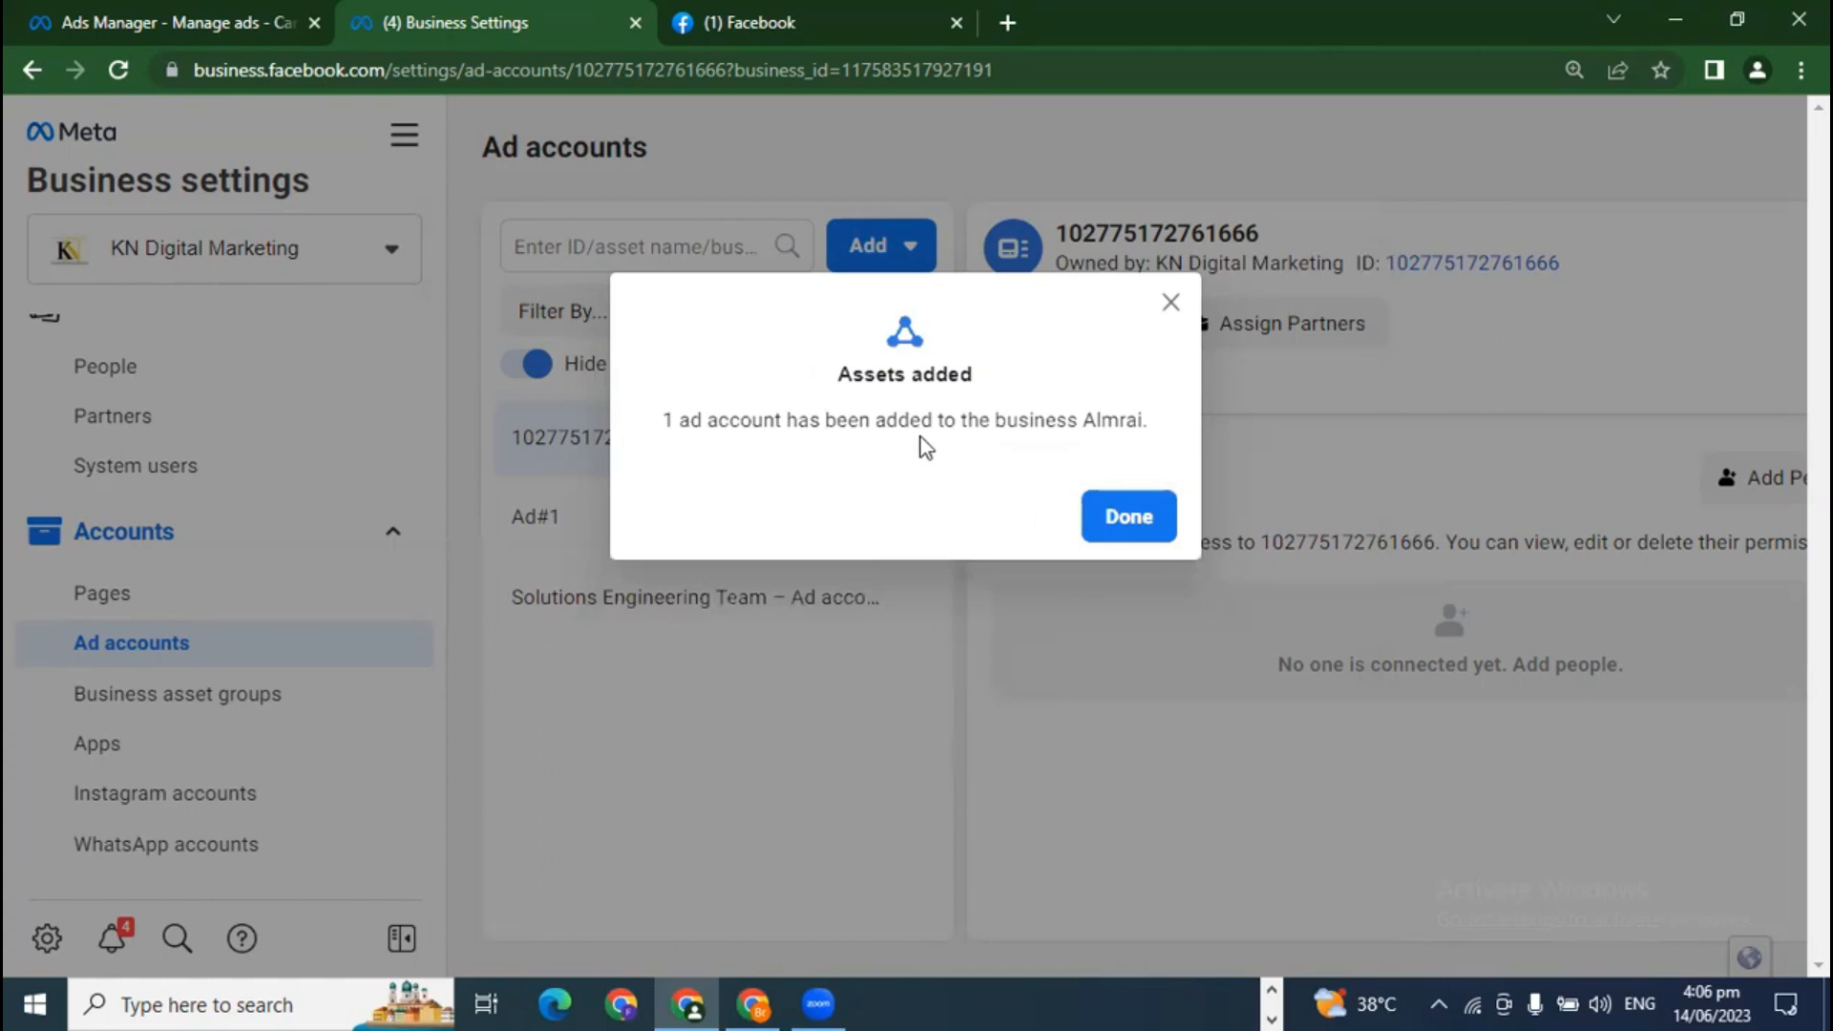
Step: Dismiss the Assets added confirmation and go to the Business asset groups page
{"action": "left_click", "coordinate": [1121, 518]}
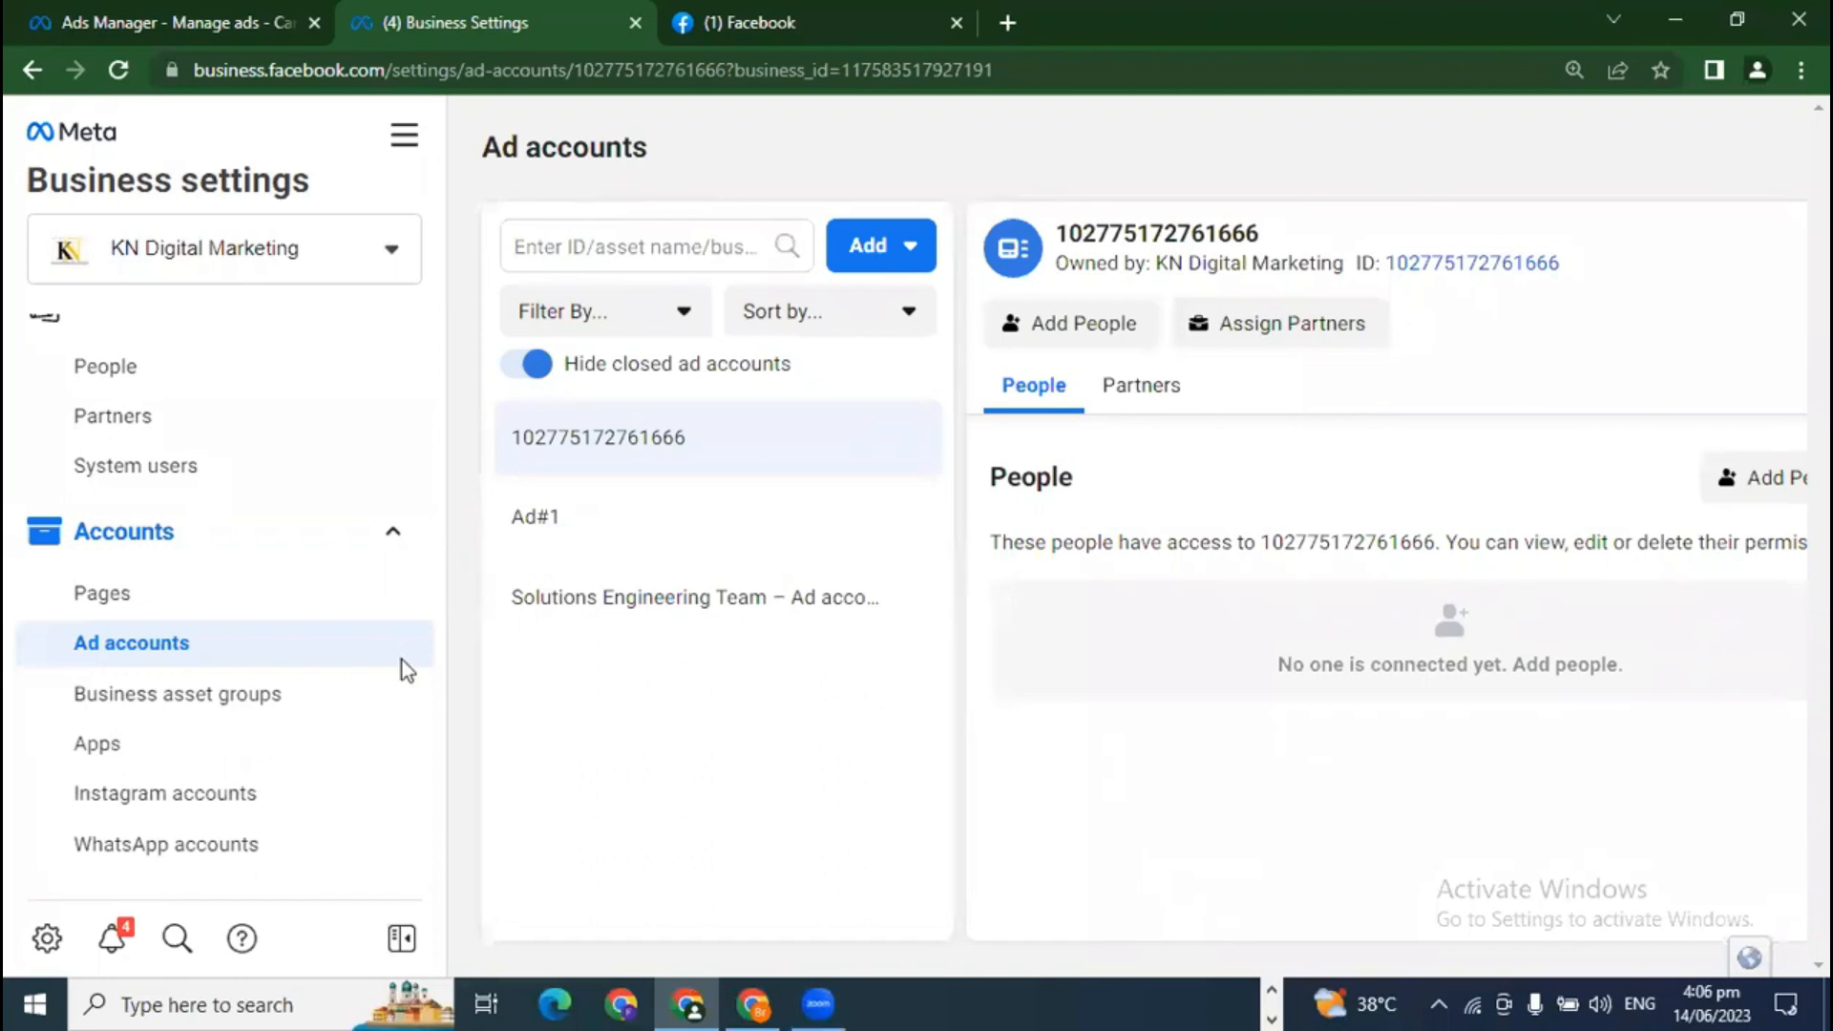
{"action": "scroll", "coordinate": [181, 674], "scroll_direction": "down", "scroll_amount": 2}
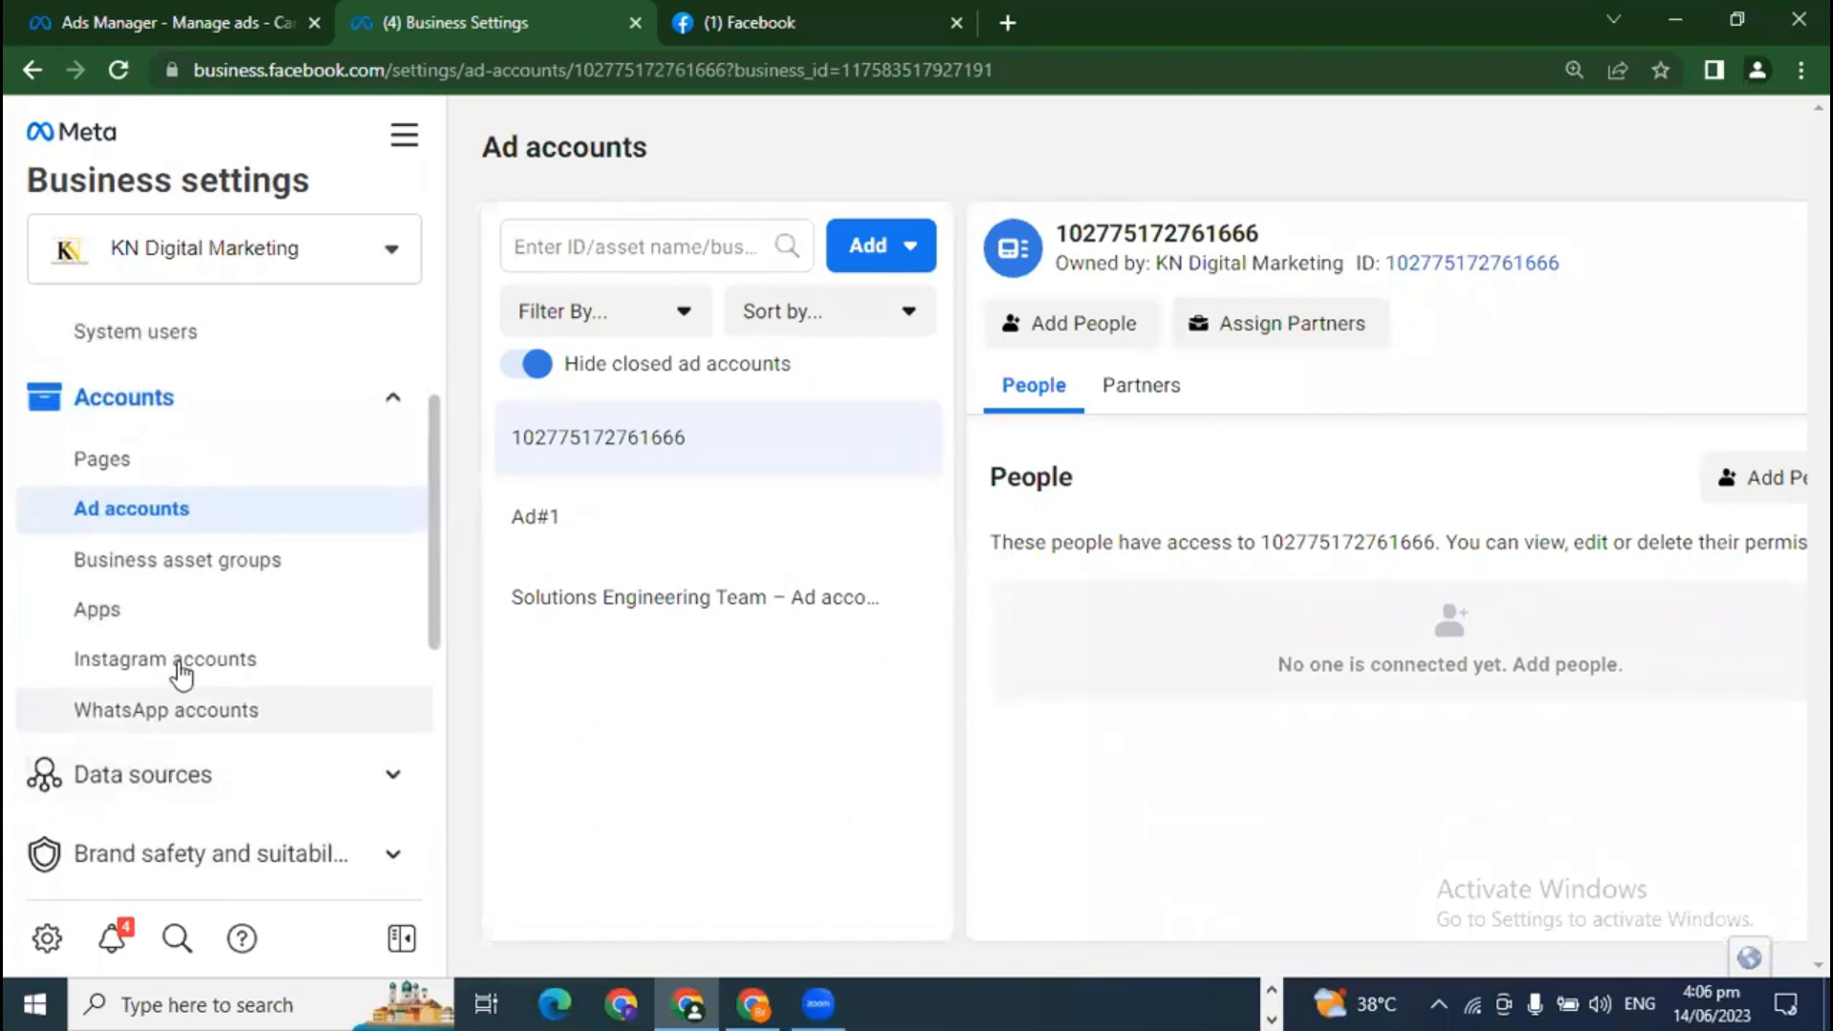
{"action": "left_click", "coordinate": [158, 571]}
{"action": "scroll", "coordinate": [722, 789], "scroll_direction": "down", "scroll_amount": 2}
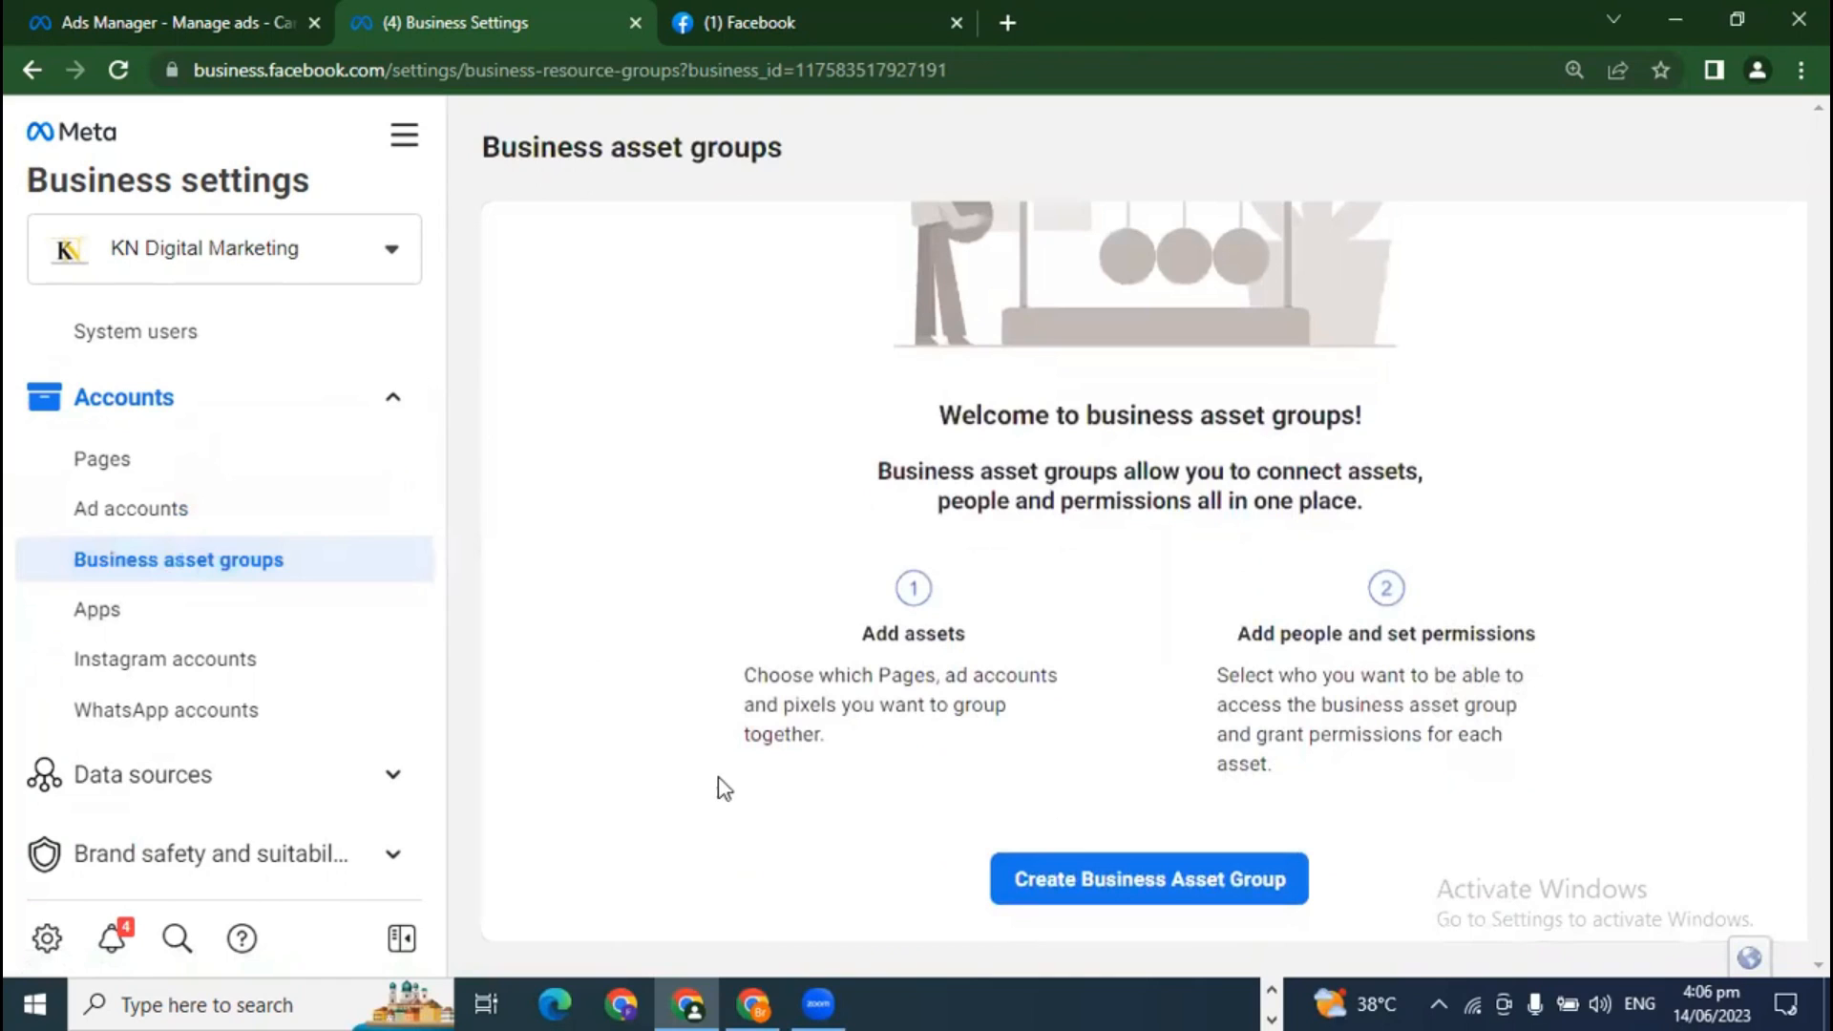
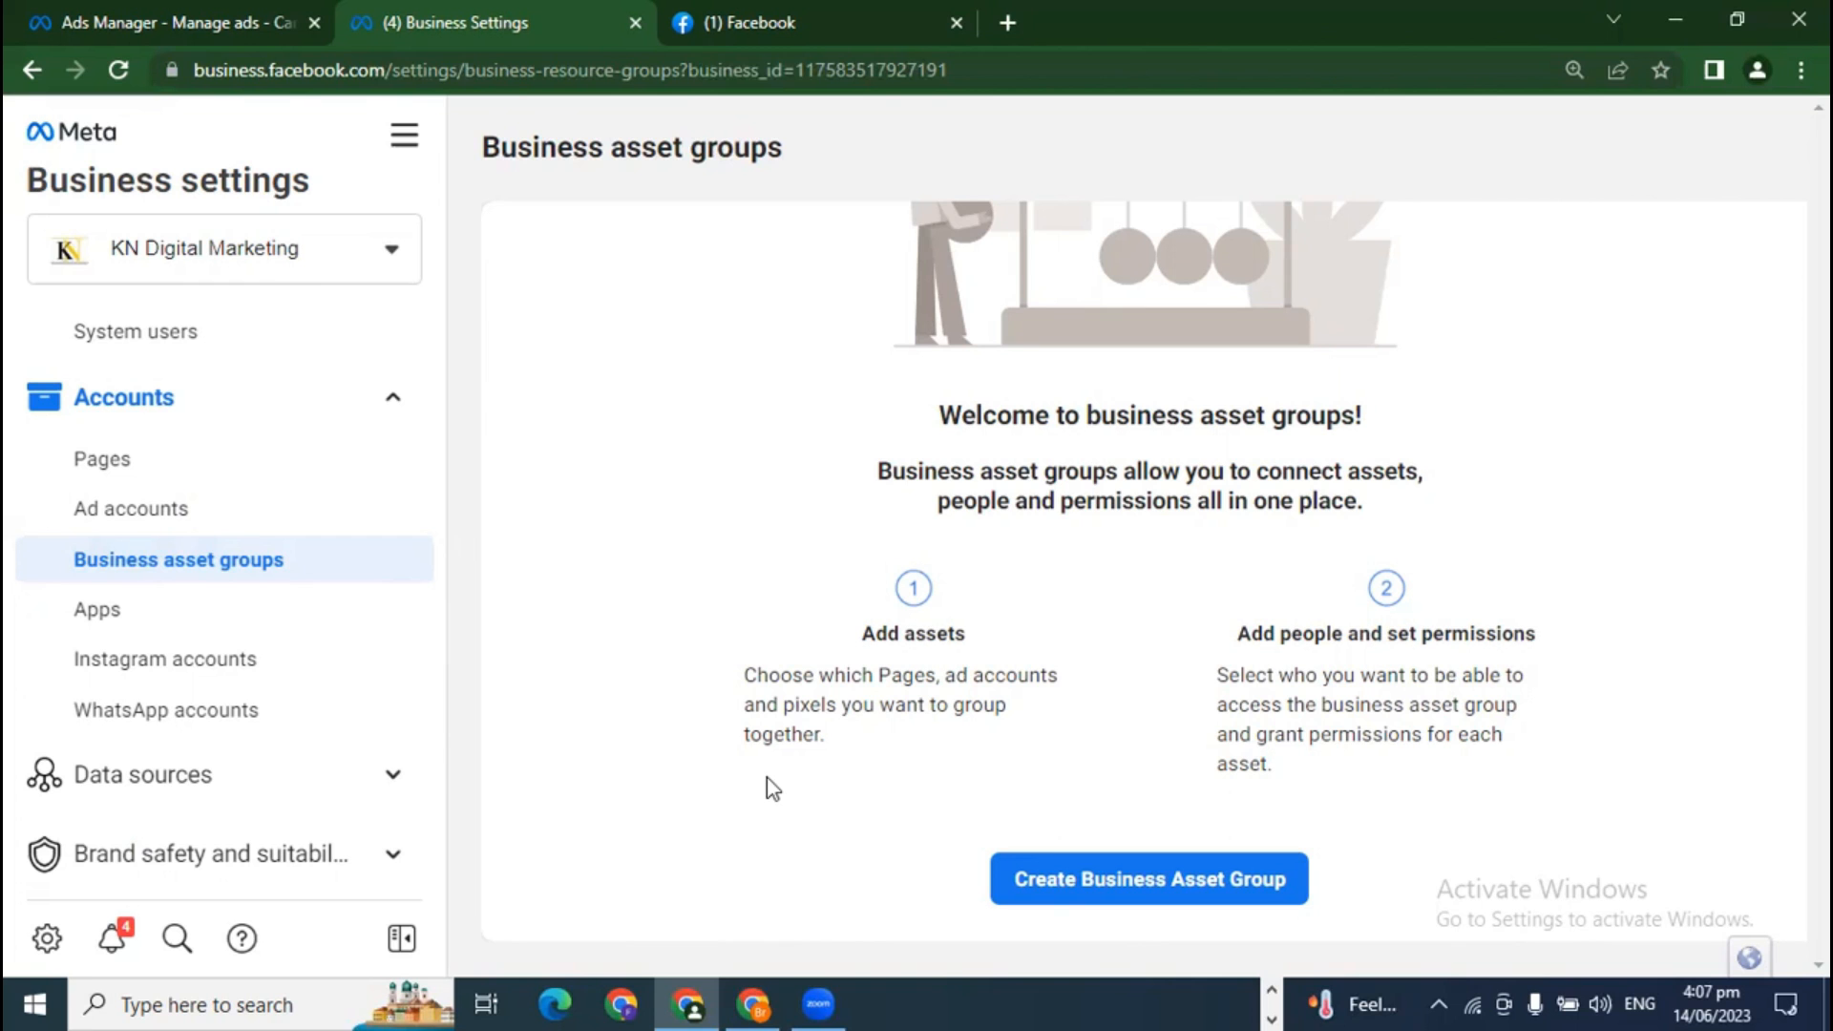
Step: Start a new business asset group and confirm Agency as the way work is organised
{"action": "left_click", "coordinate": [1054, 876]}
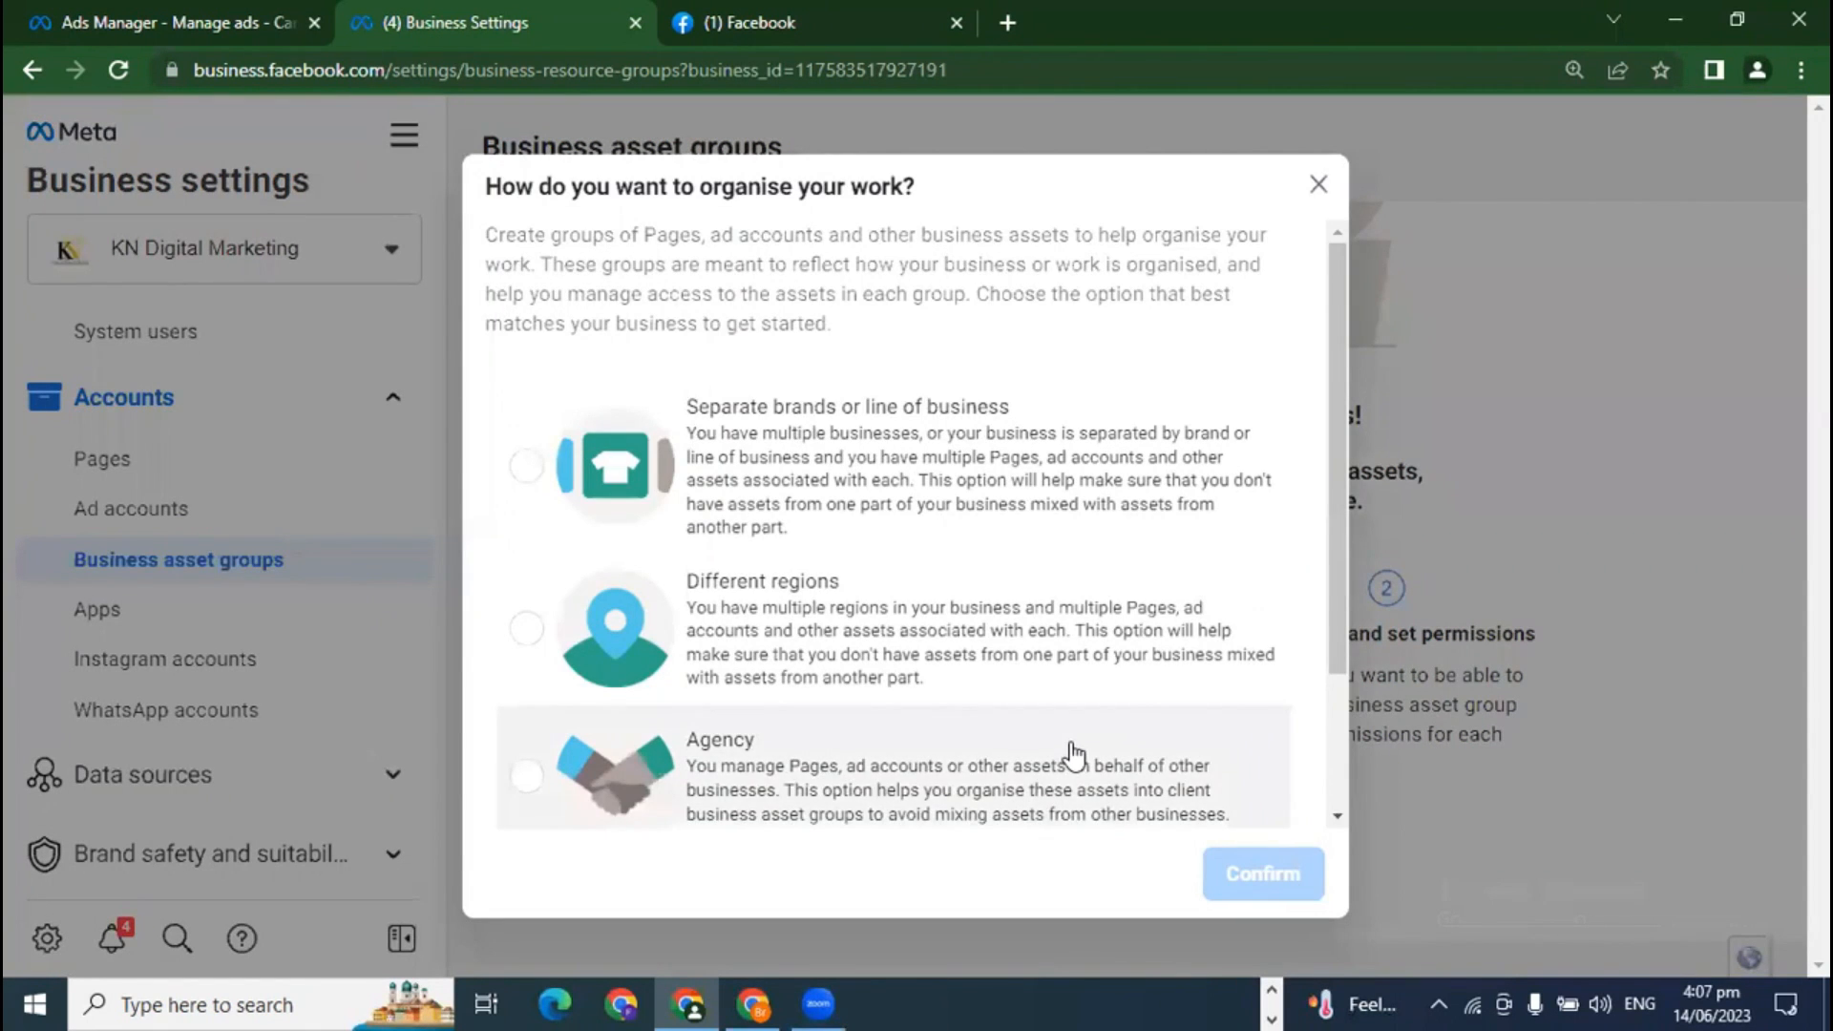
{"action": "scroll", "coordinate": [1076, 757], "scroll_direction": "down", "scroll_amount": 2}
{"action": "scroll", "coordinate": [1076, 757], "scroll_direction": "up", "scroll_amount": 3}
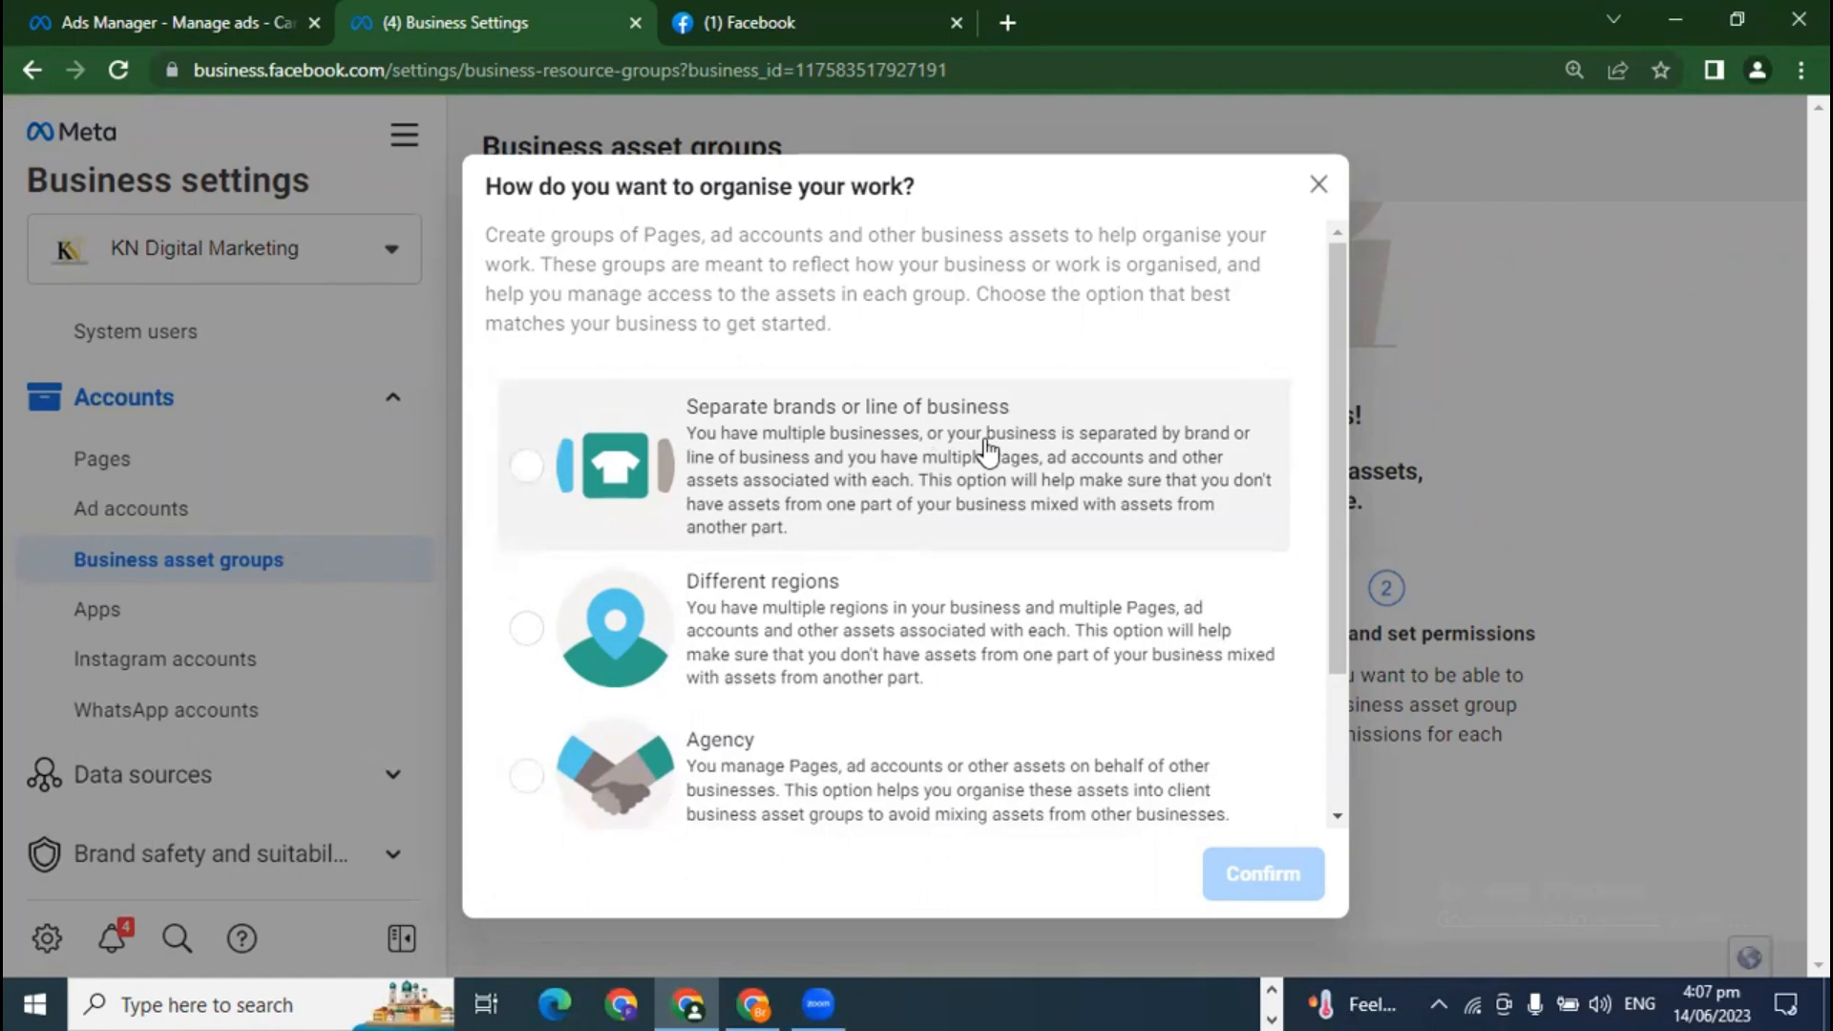
{"action": "scroll", "coordinate": [988, 448], "scroll_direction": "down", "scroll_amount": 2}
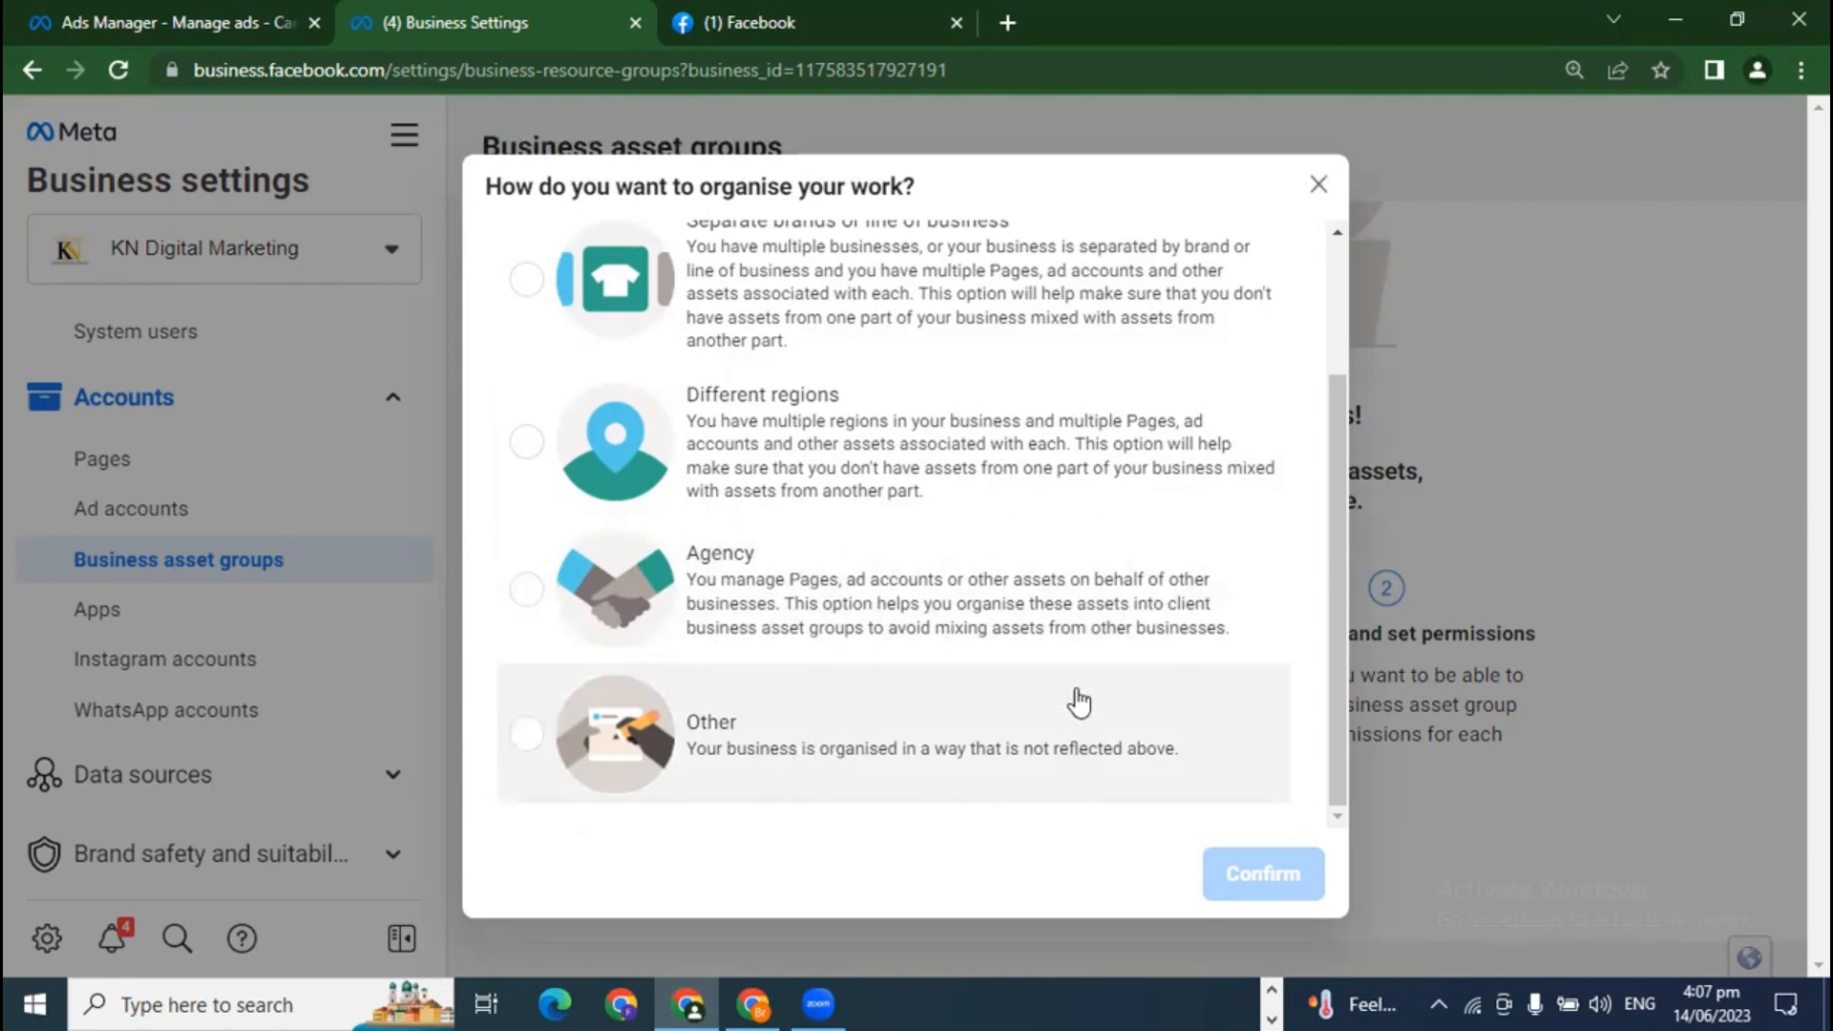
{"action": "scroll", "coordinate": [1080, 700], "scroll_direction": "up", "scroll_amount": 3}
{"action": "scroll", "coordinate": [918, 446], "scroll_direction": "down", "scroll_amount": 2}
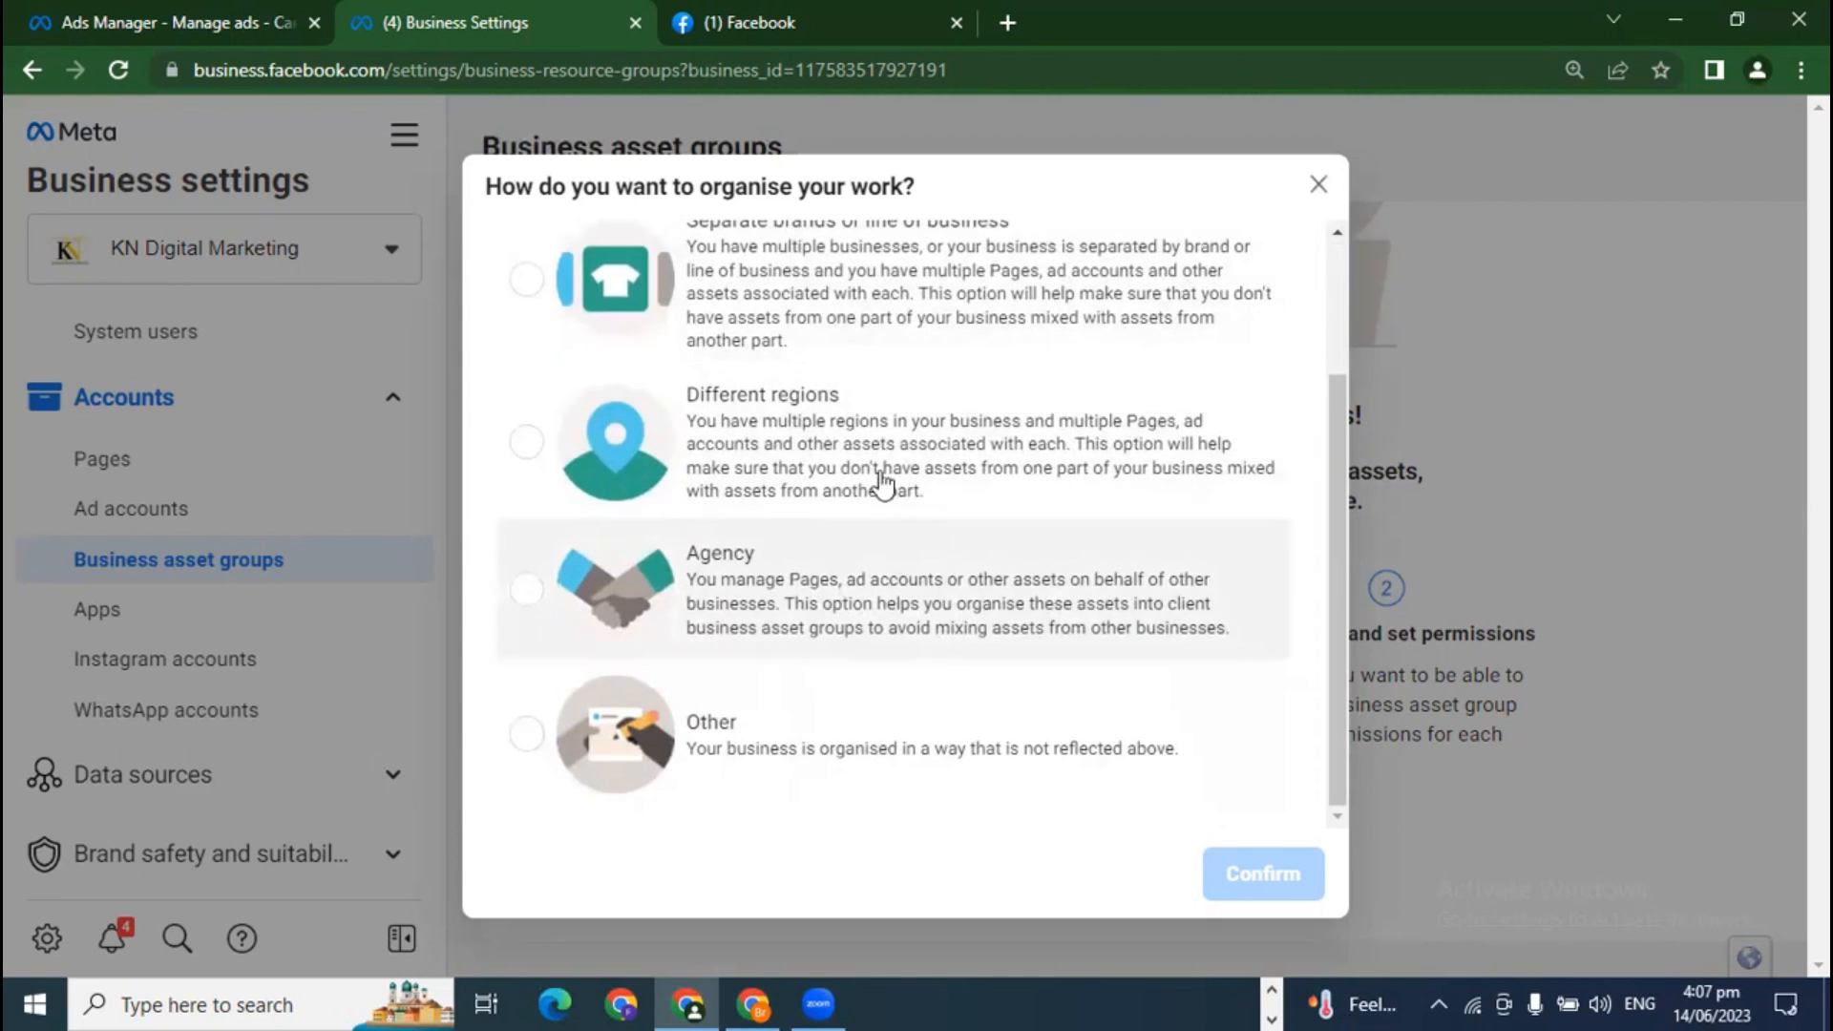
{"action": "left_click", "coordinate": [819, 608]}
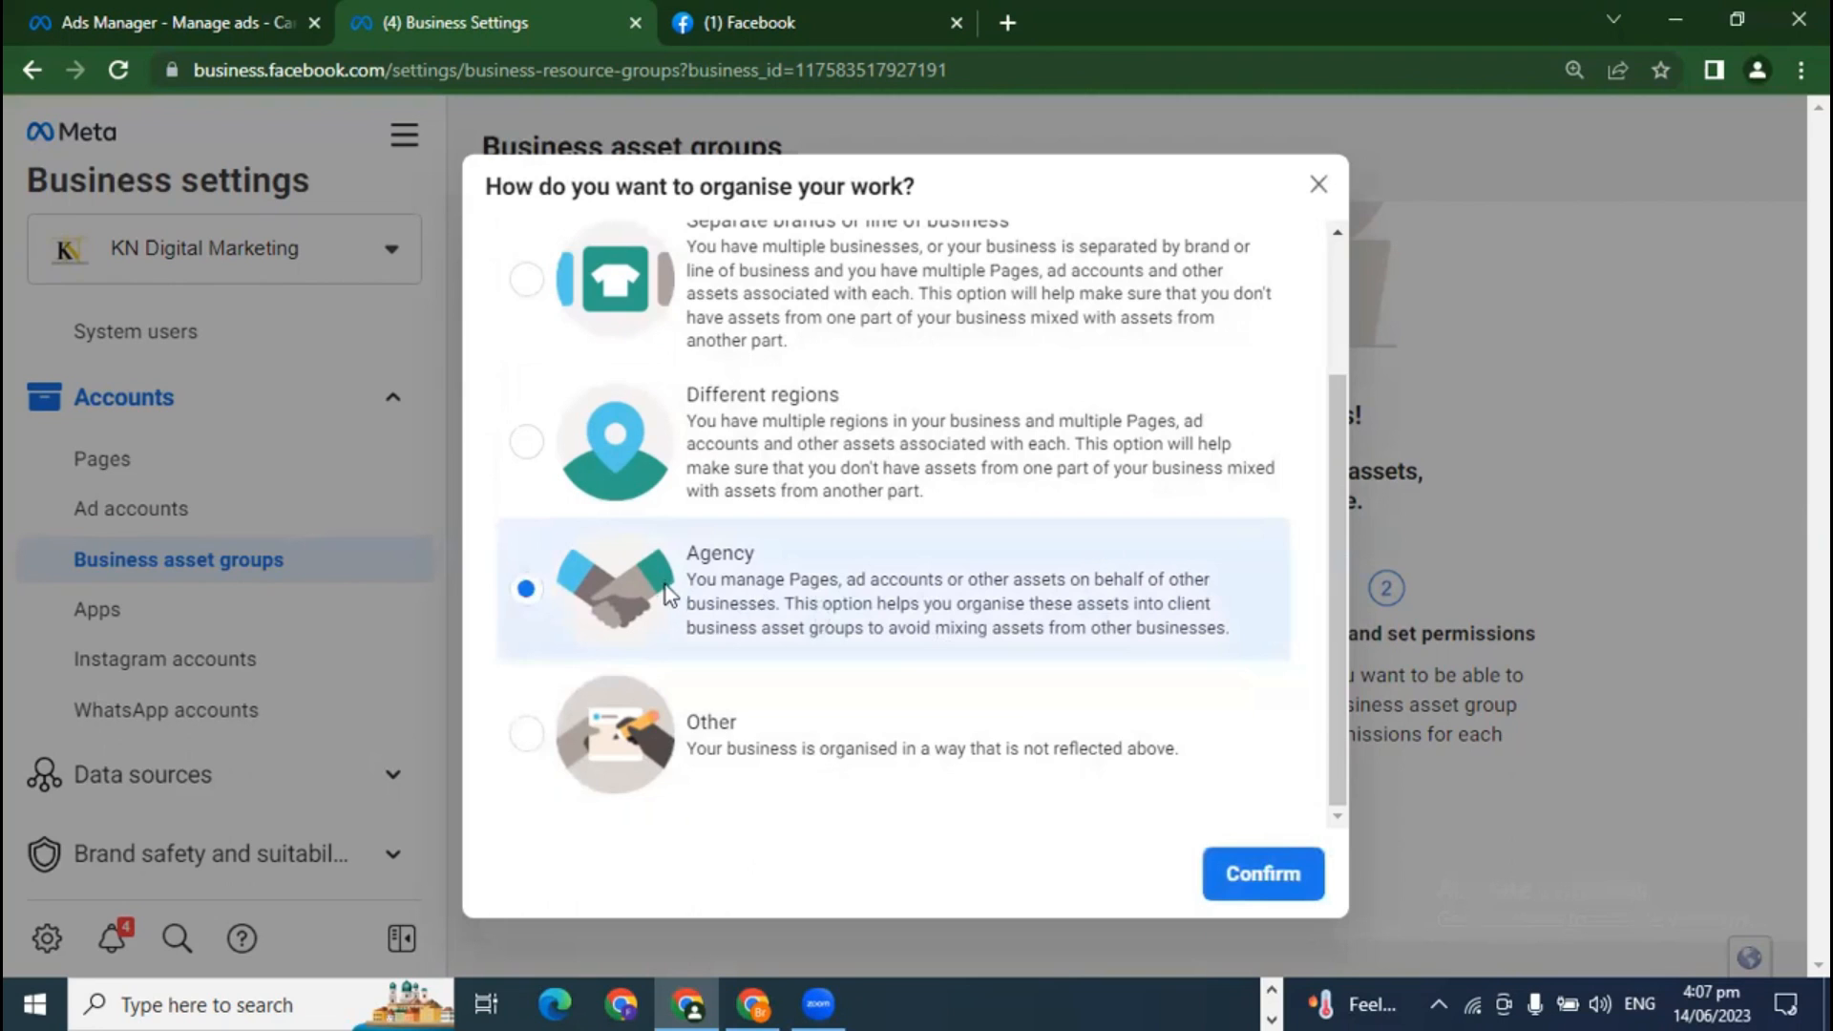
{"action": "left_click", "coordinate": [1265, 871]}
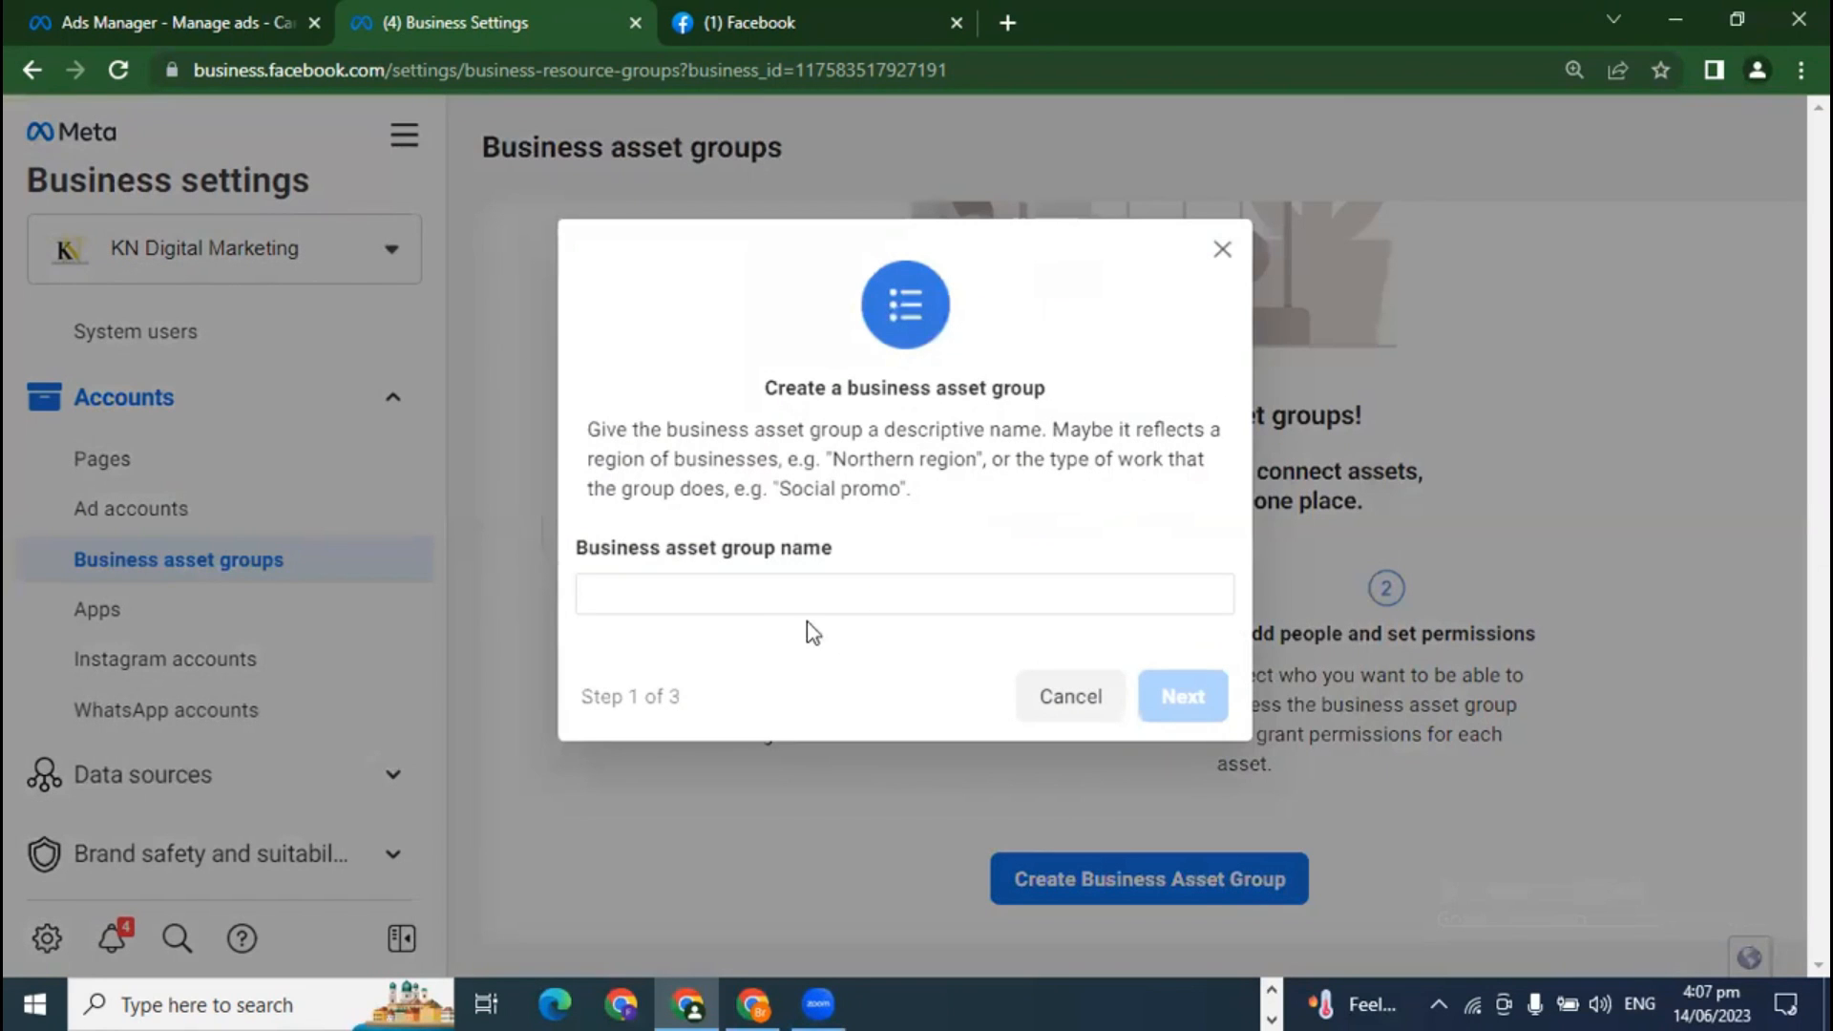
Step: Name the new asset group 'unique group'
{"action": "left_click", "coordinate": [712, 592]}
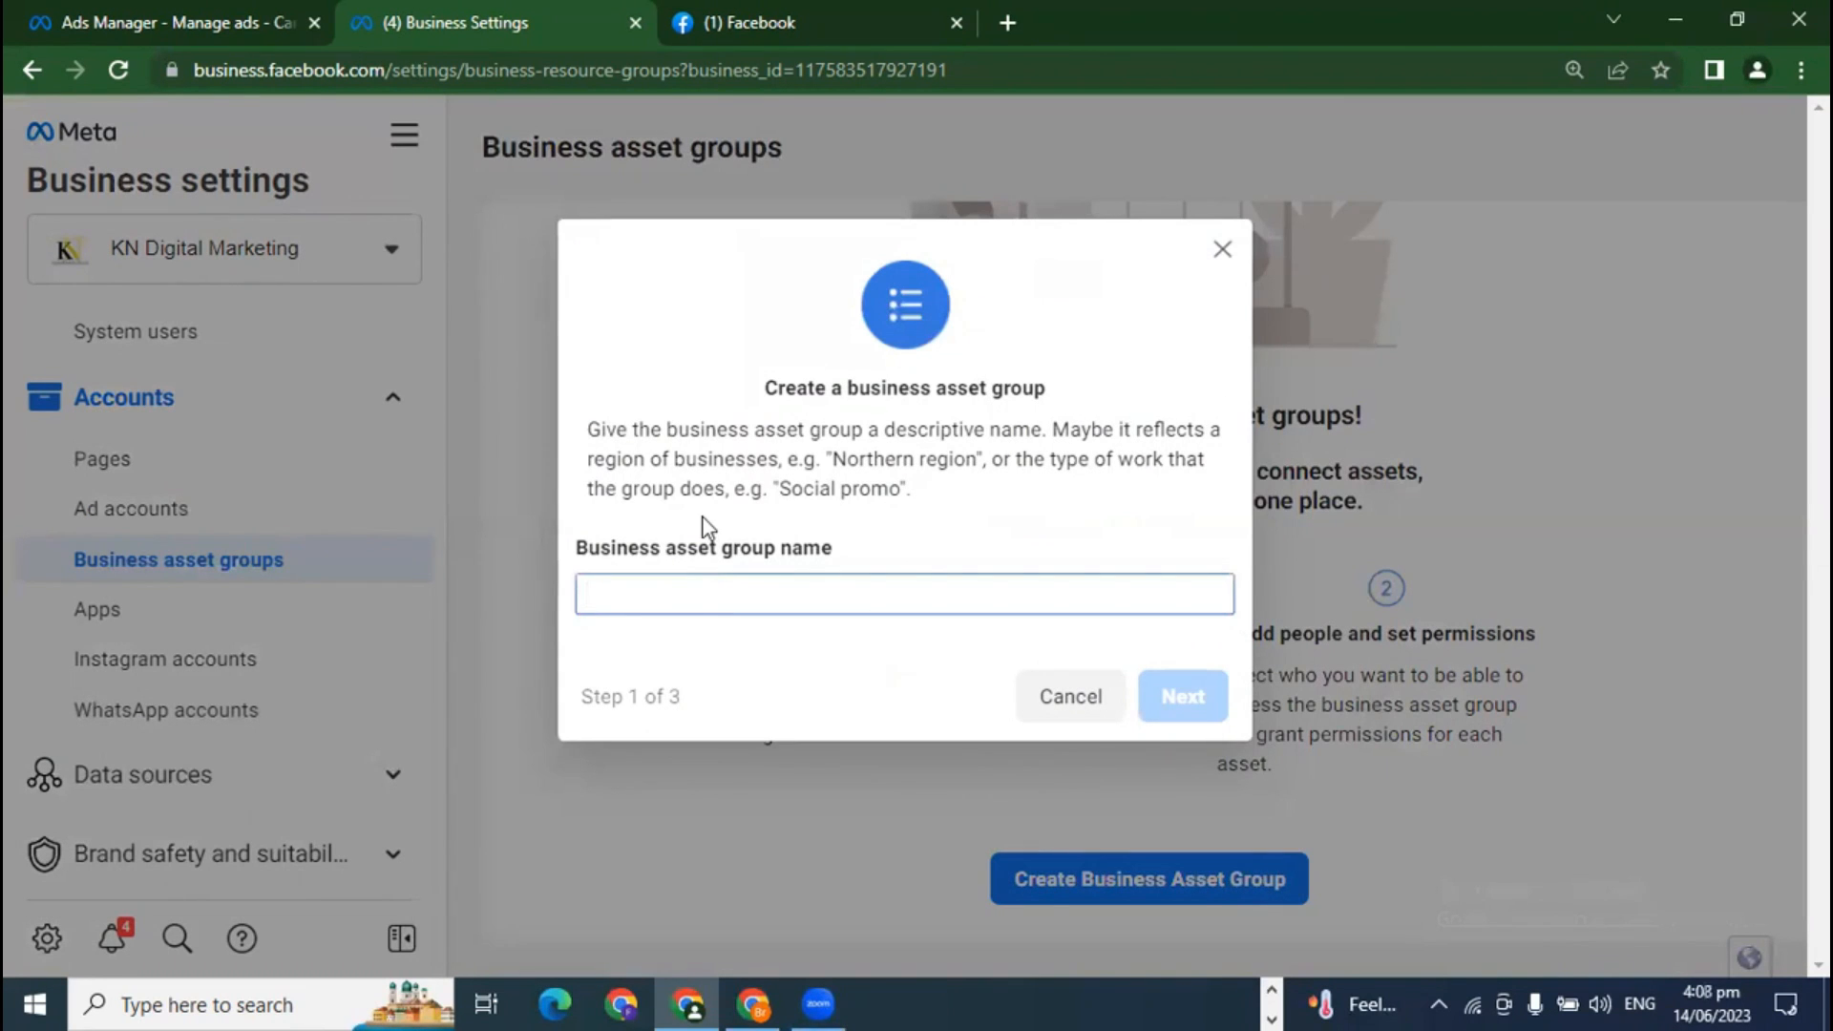
{"action": "type", "text": "group"}
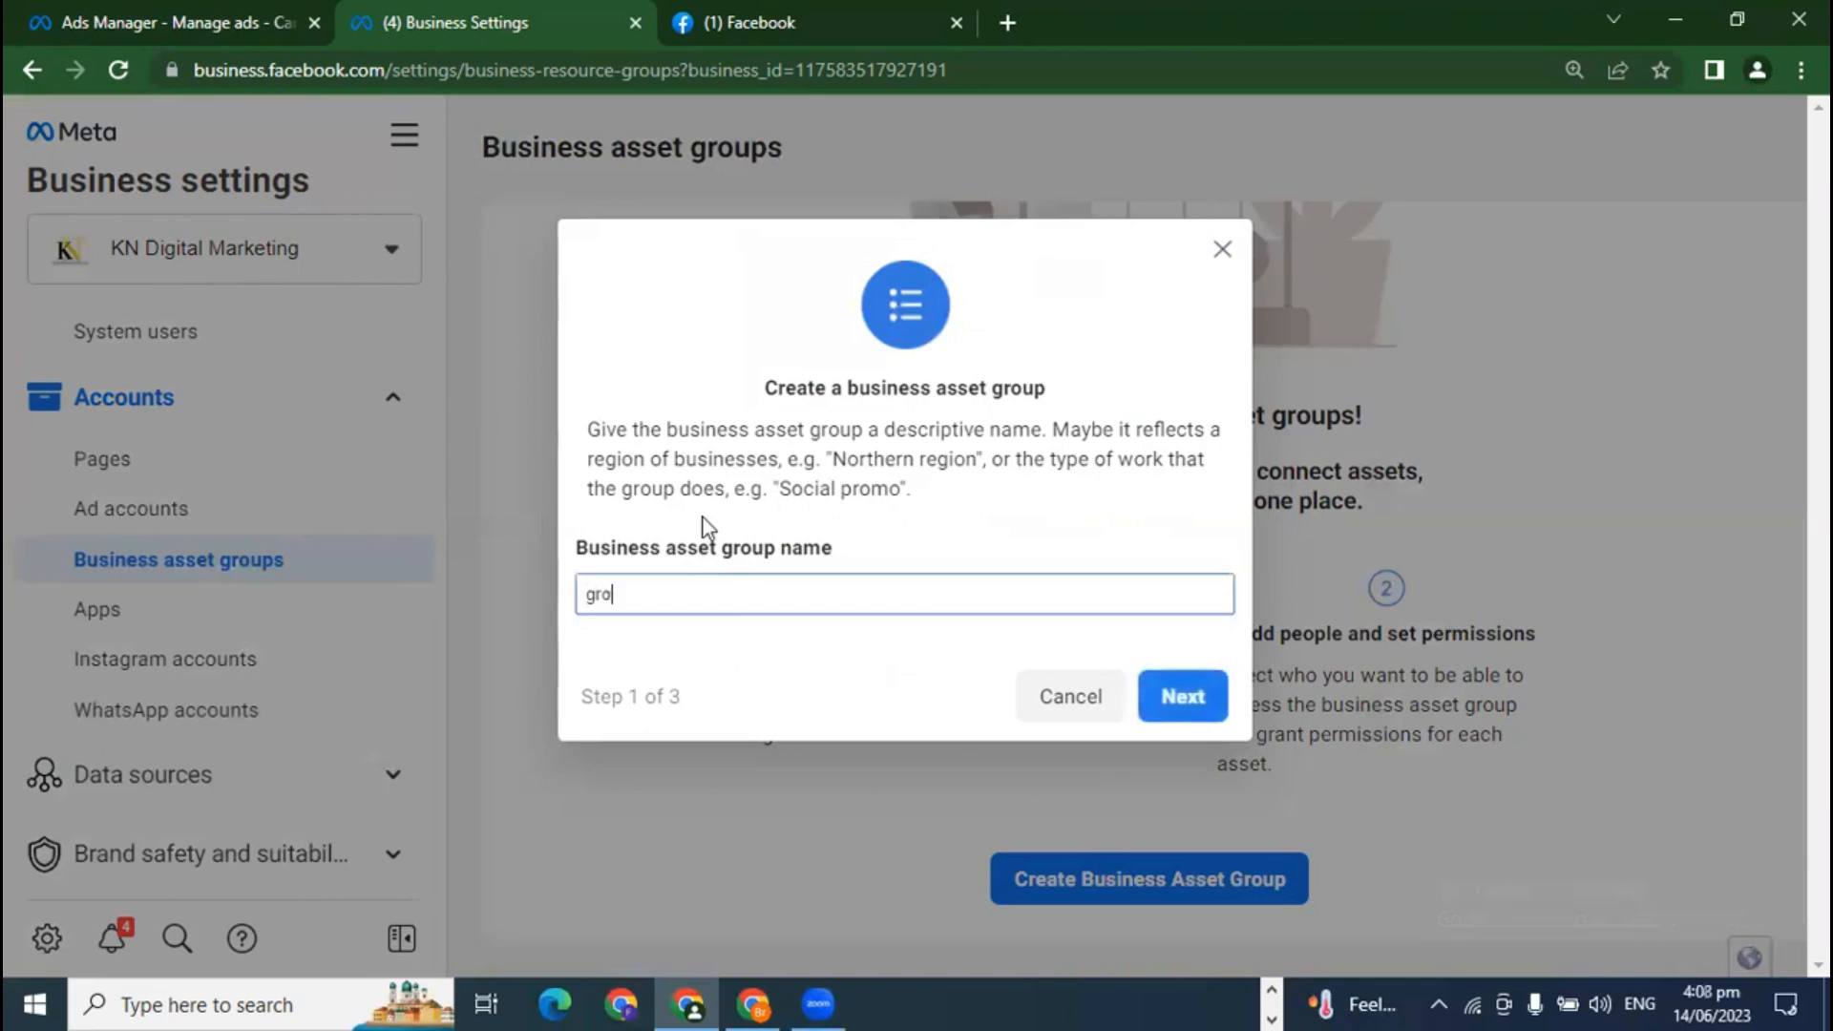
{"action": "key", "text": "BackSpace"}
{"action": "key", "text": "BackSpace"}
{"action": "key", "text": "BackSpace"}
{"action": "key", "text": "BackSpace"}
{"action": "key", "text": "BackSpace"}
{"action": "type", "text": "unique group"}
{"action": "left_click", "coordinate": [1179, 696]}
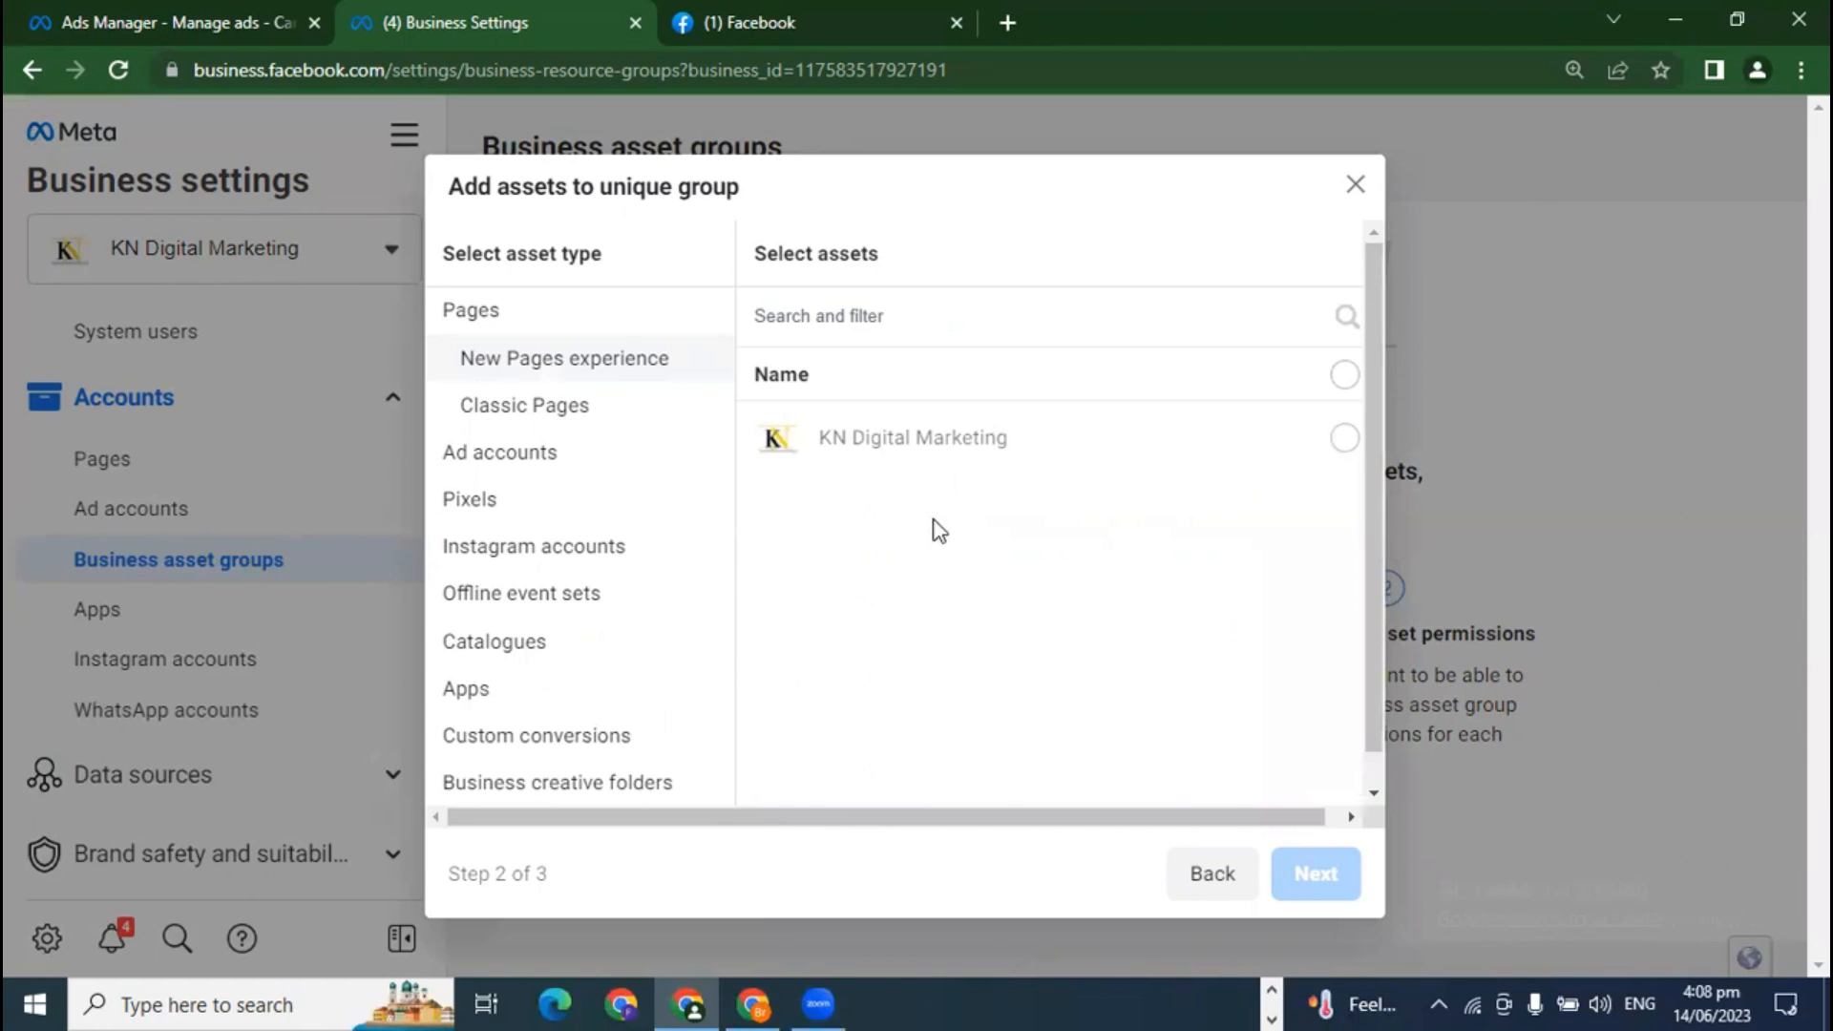
Step: Add the KN Digital Marketing Page, three ad accounts and the kn advertising pixel
{"action": "left_click", "coordinate": [1288, 447]}
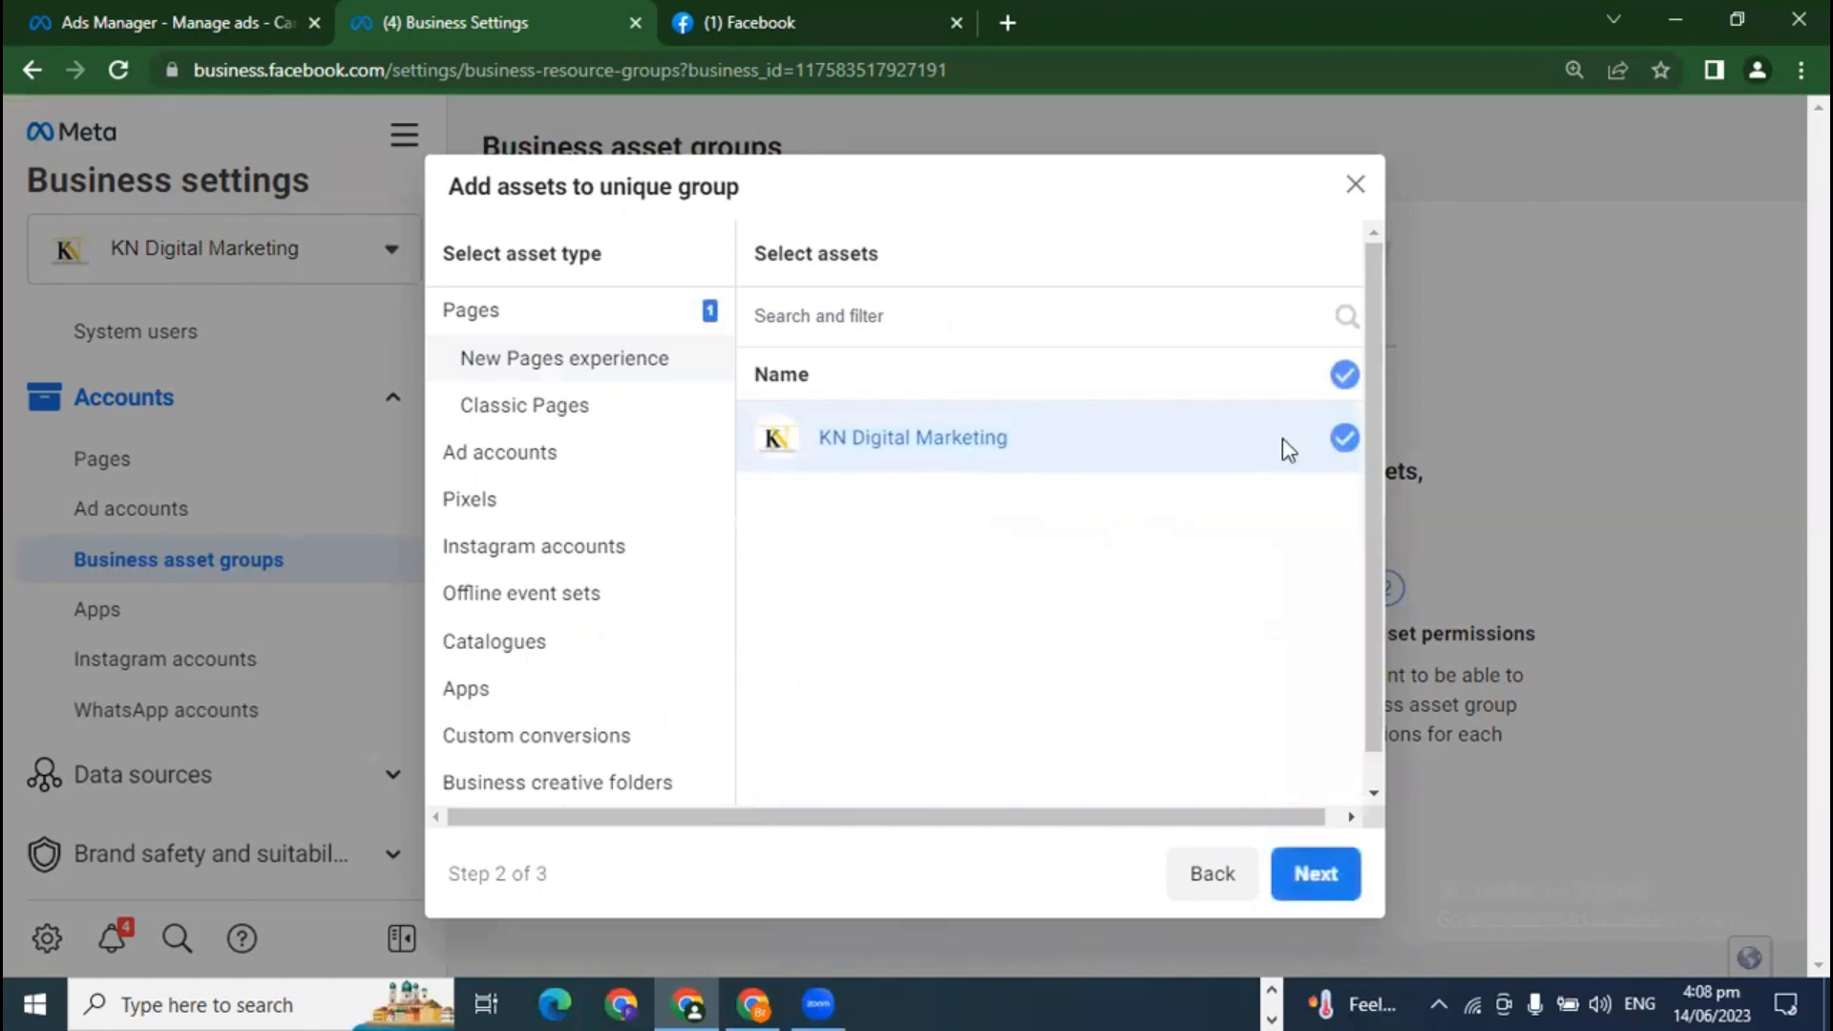
{"action": "left_click", "coordinate": [568, 452]}
{"action": "left_click", "coordinate": [1349, 439]}
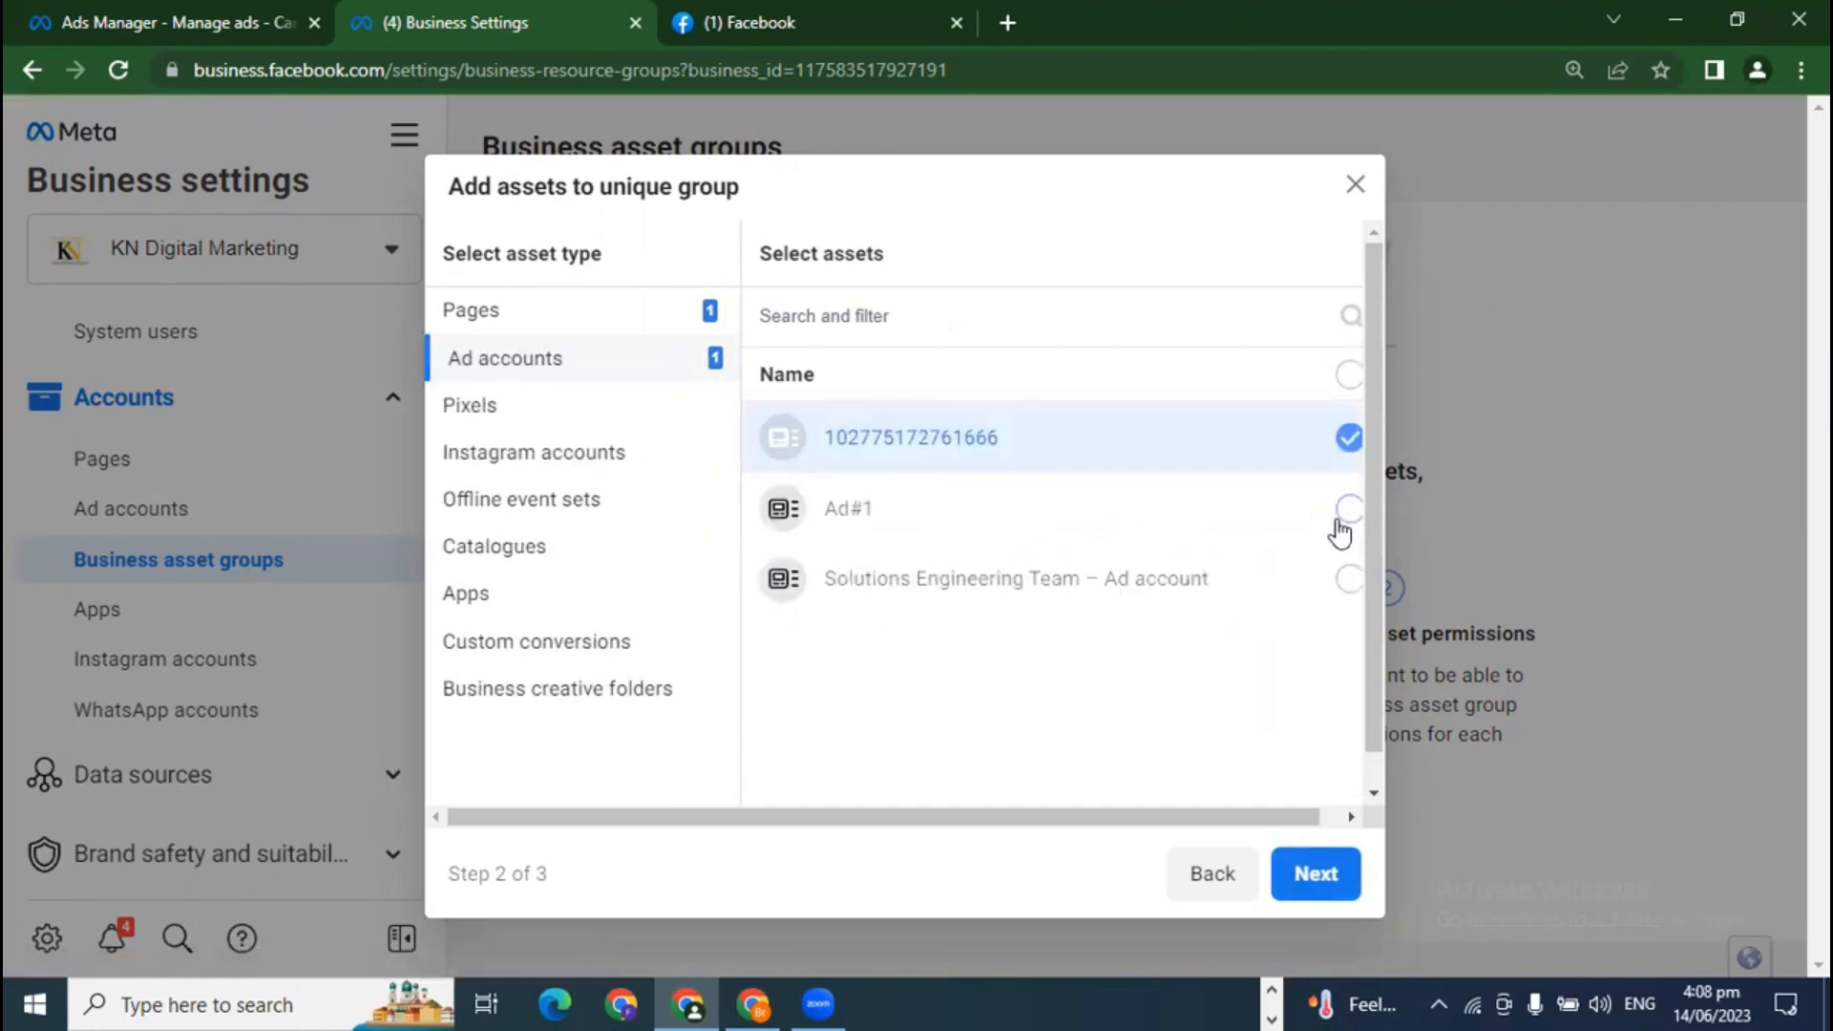
{"action": "left_click", "coordinate": [1349, 509]}
{"action": "left_click", "coordinate": [1348, 579]}
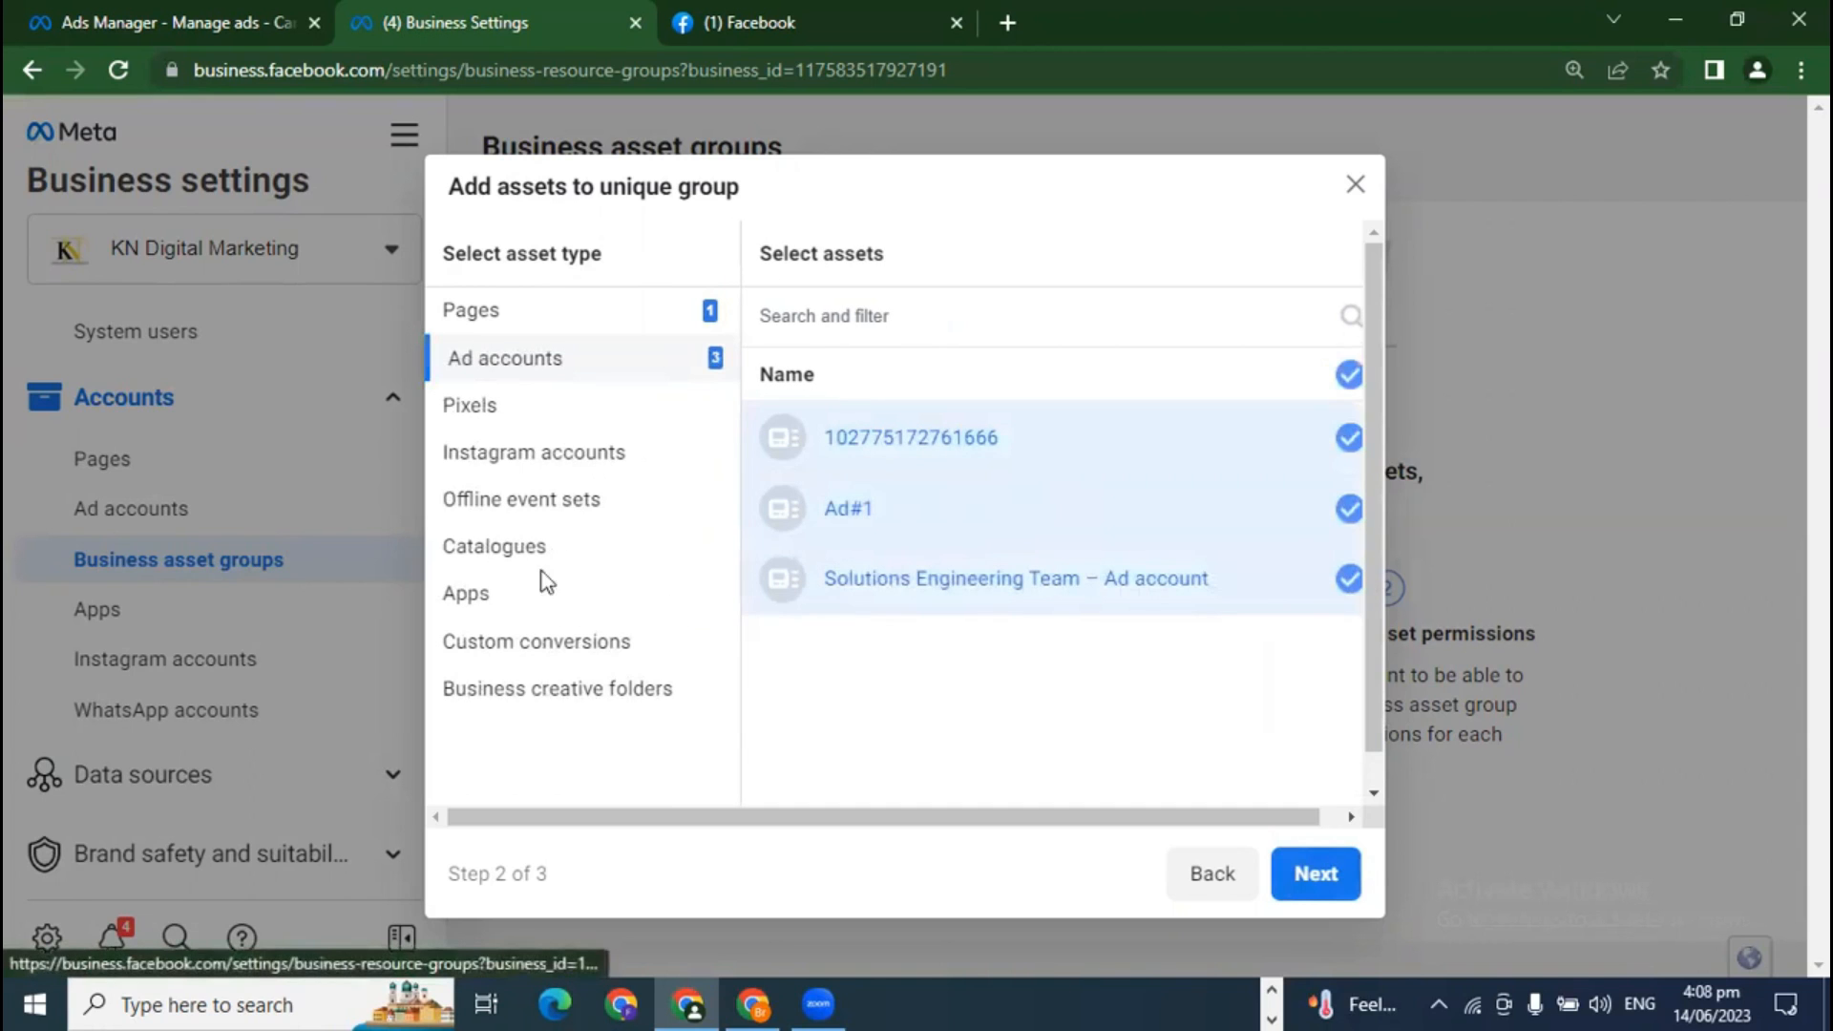
{"action": "left_click", "coordinate": [486, 410]}
{"action": "left_click", "coordinate": [1018, 448]}
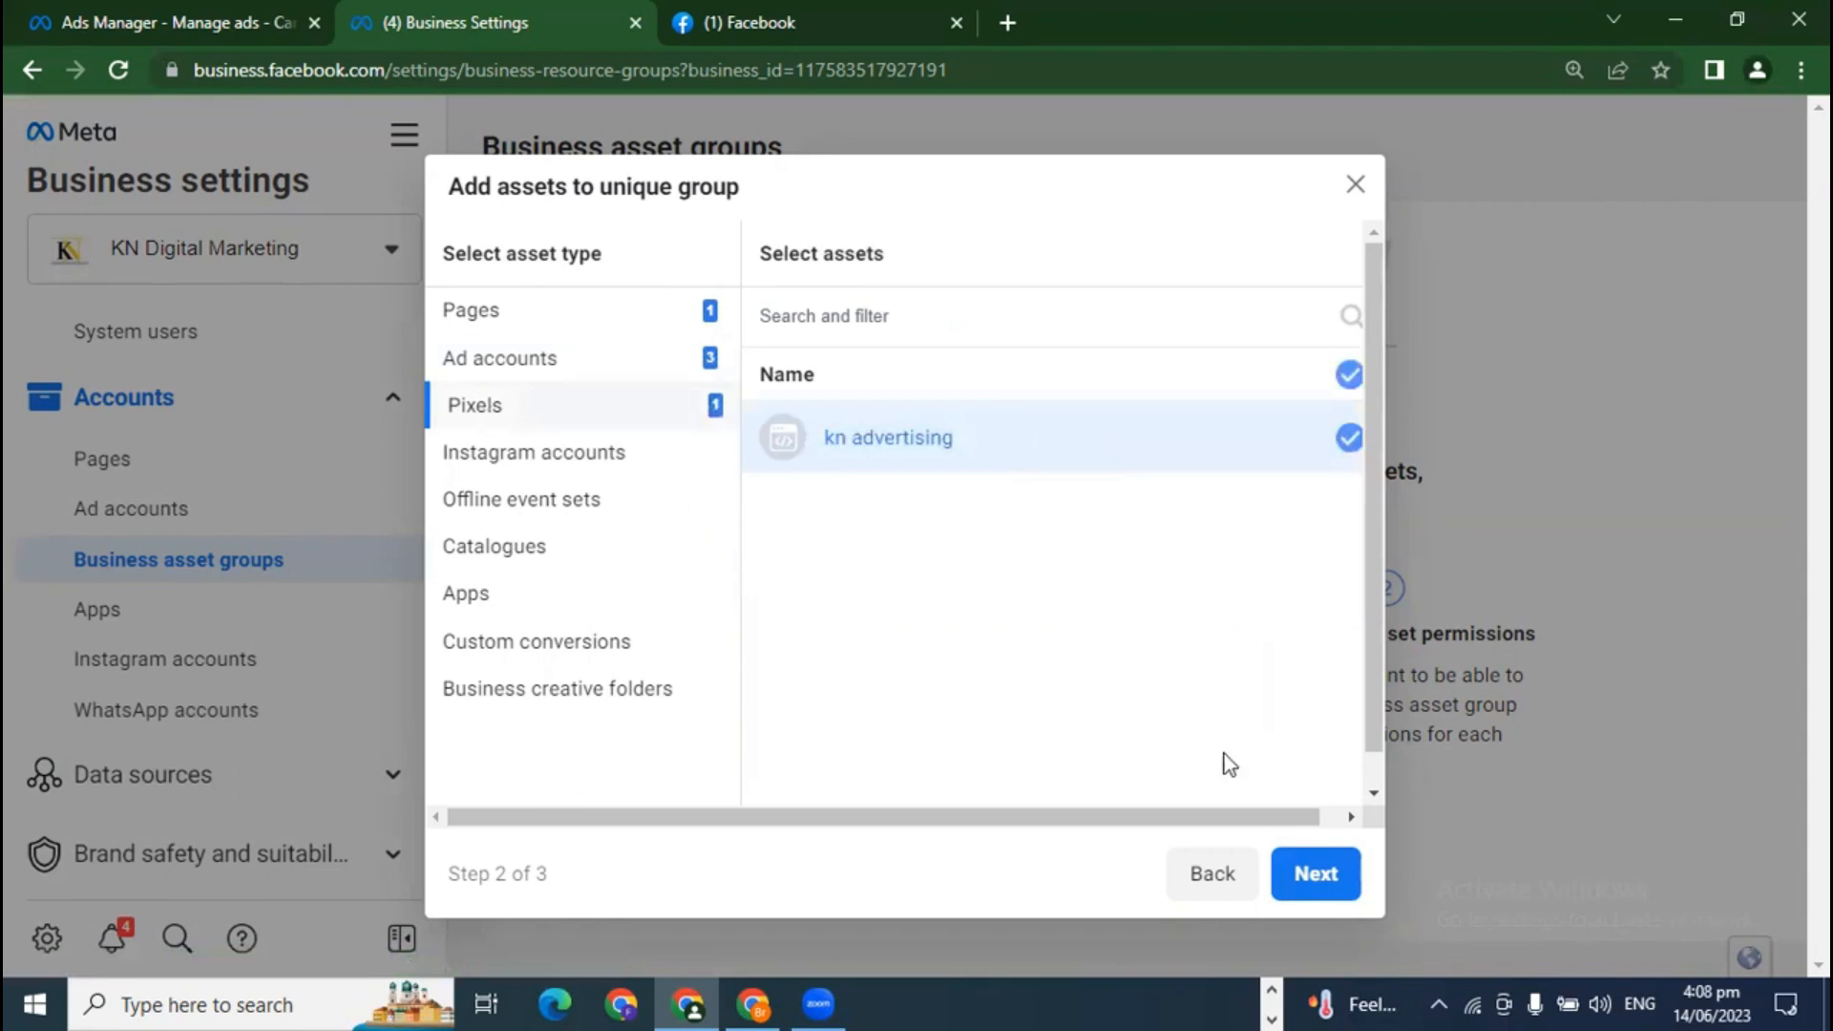
{"action": "left_click", "coordinate": [1318, 874]}
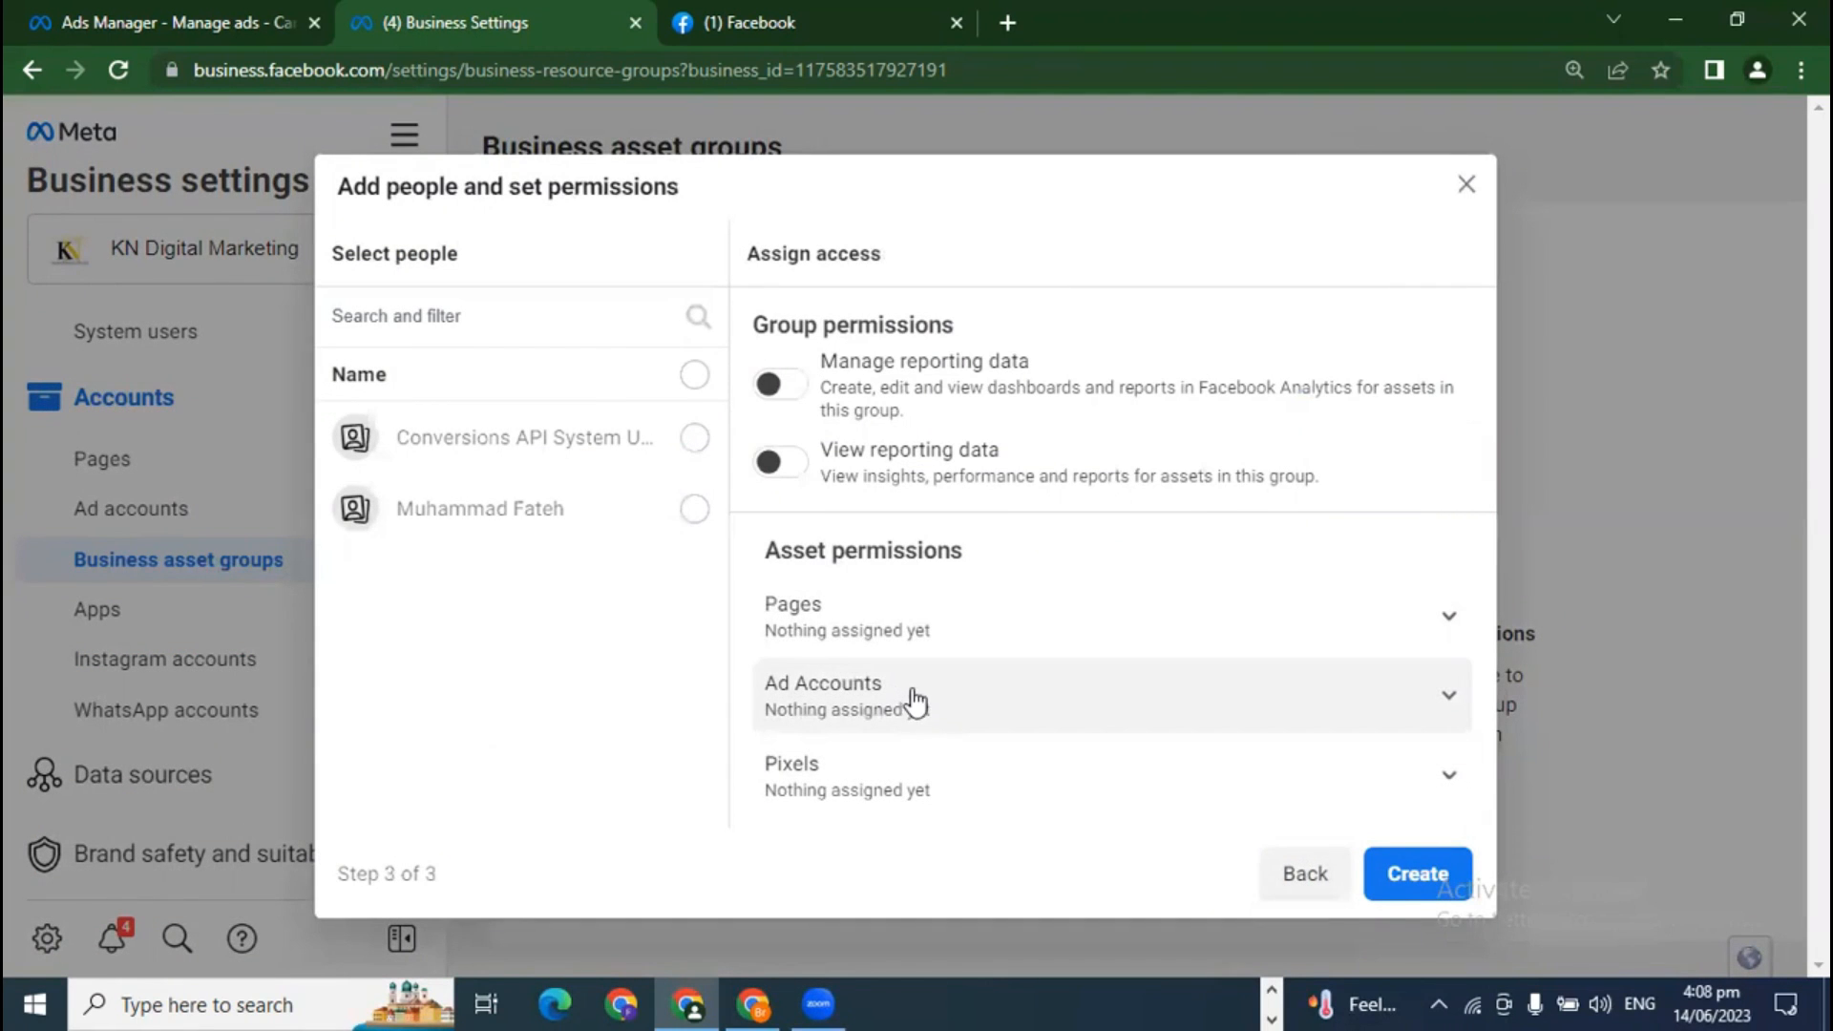
Step: Give the second listed person access and create the group
{"action": "left_click", "coordinate": [694, 509]}
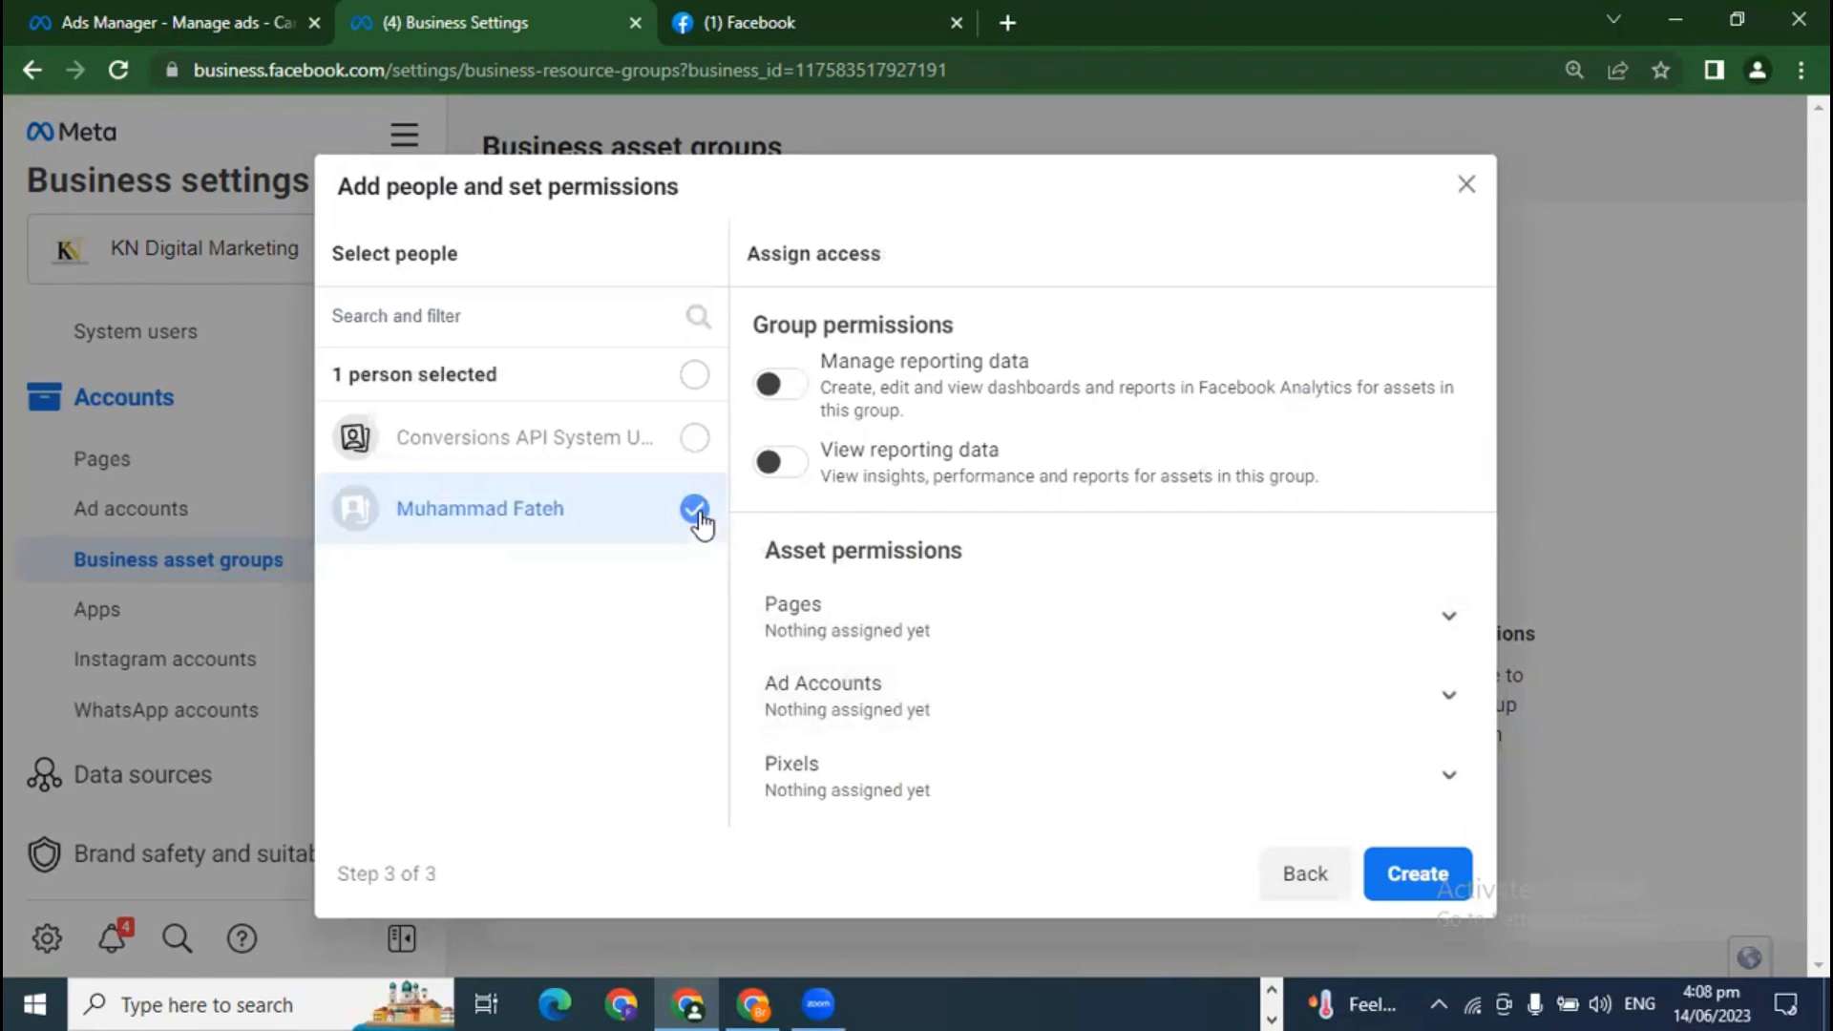
{"action": "left_click", "coordinate": [1421, 874]}
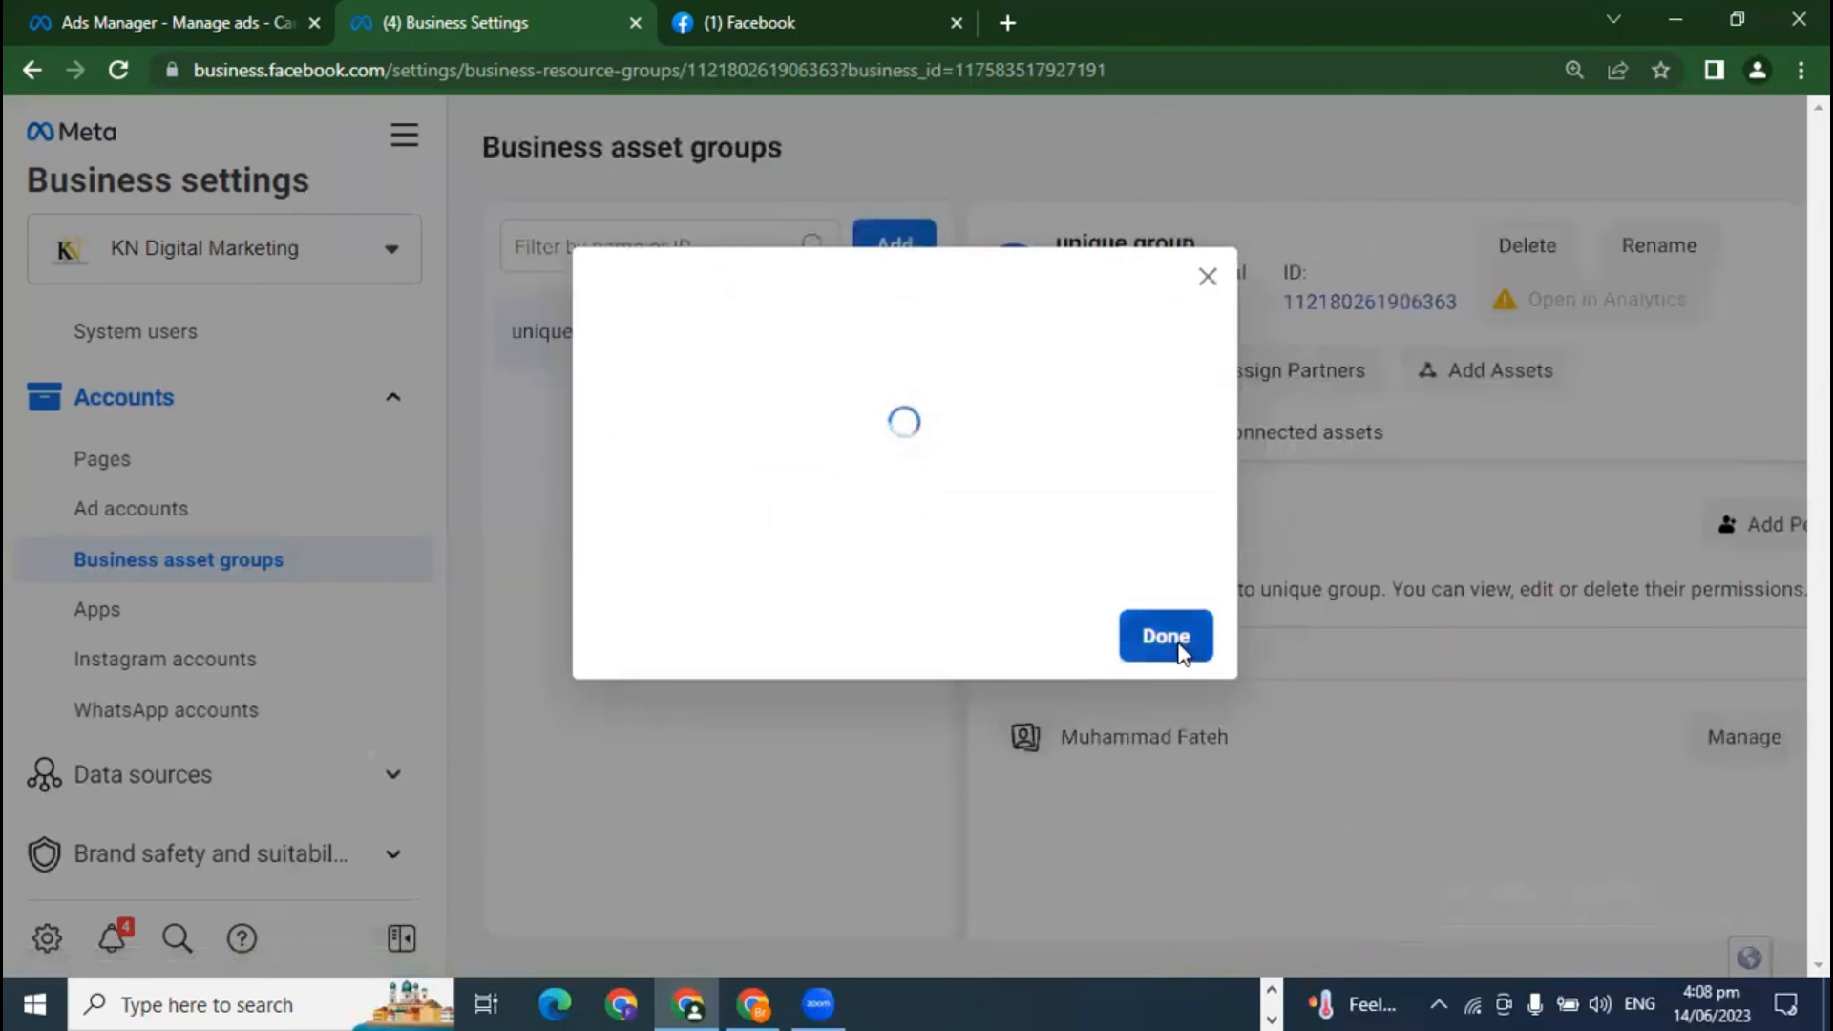
{"action": "left_click", "coordinate": [1261, 789]}
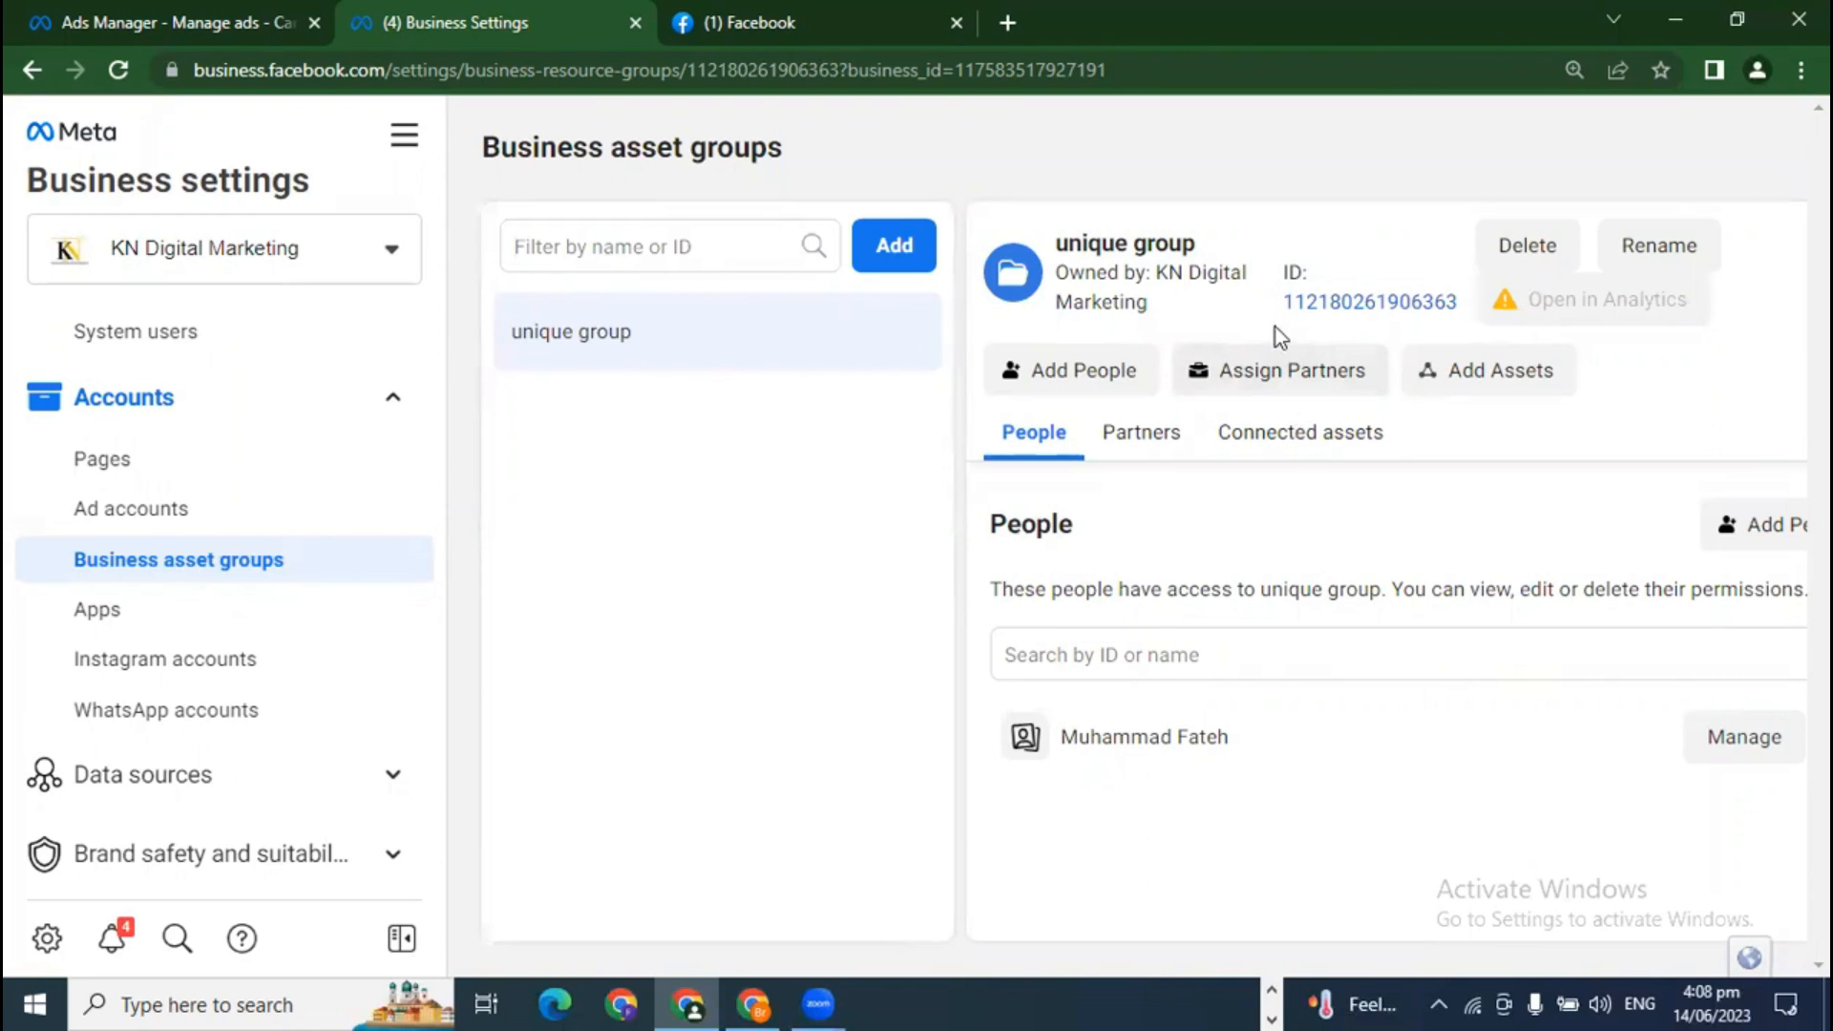
Step: Review the person's pixel permissions without saving, then bring up partner sharing
{"action": "left_click", "coordinate": [1757, 737]}
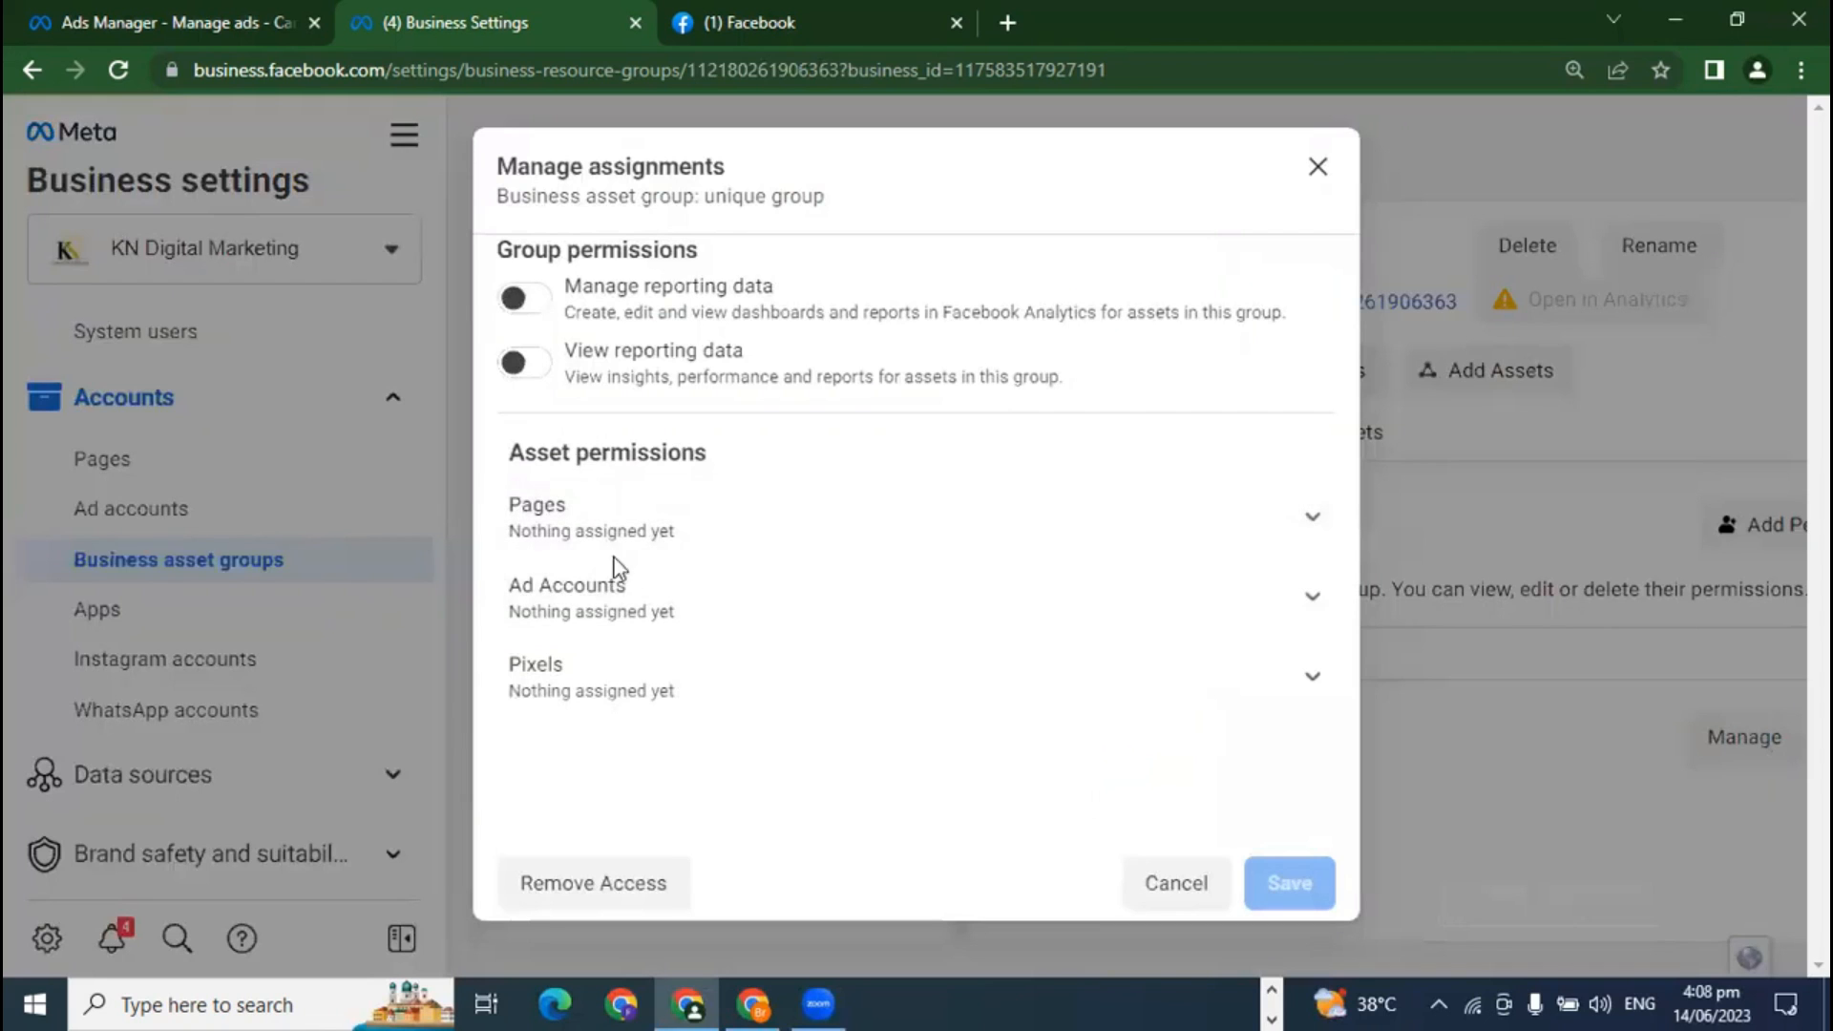
{"action": "left_click", "coordinate": [1257, 686]}
{"action": "scroll", "coordinate": [1253, 702], "scroll_direction": "down", "scroll_amount": 2}
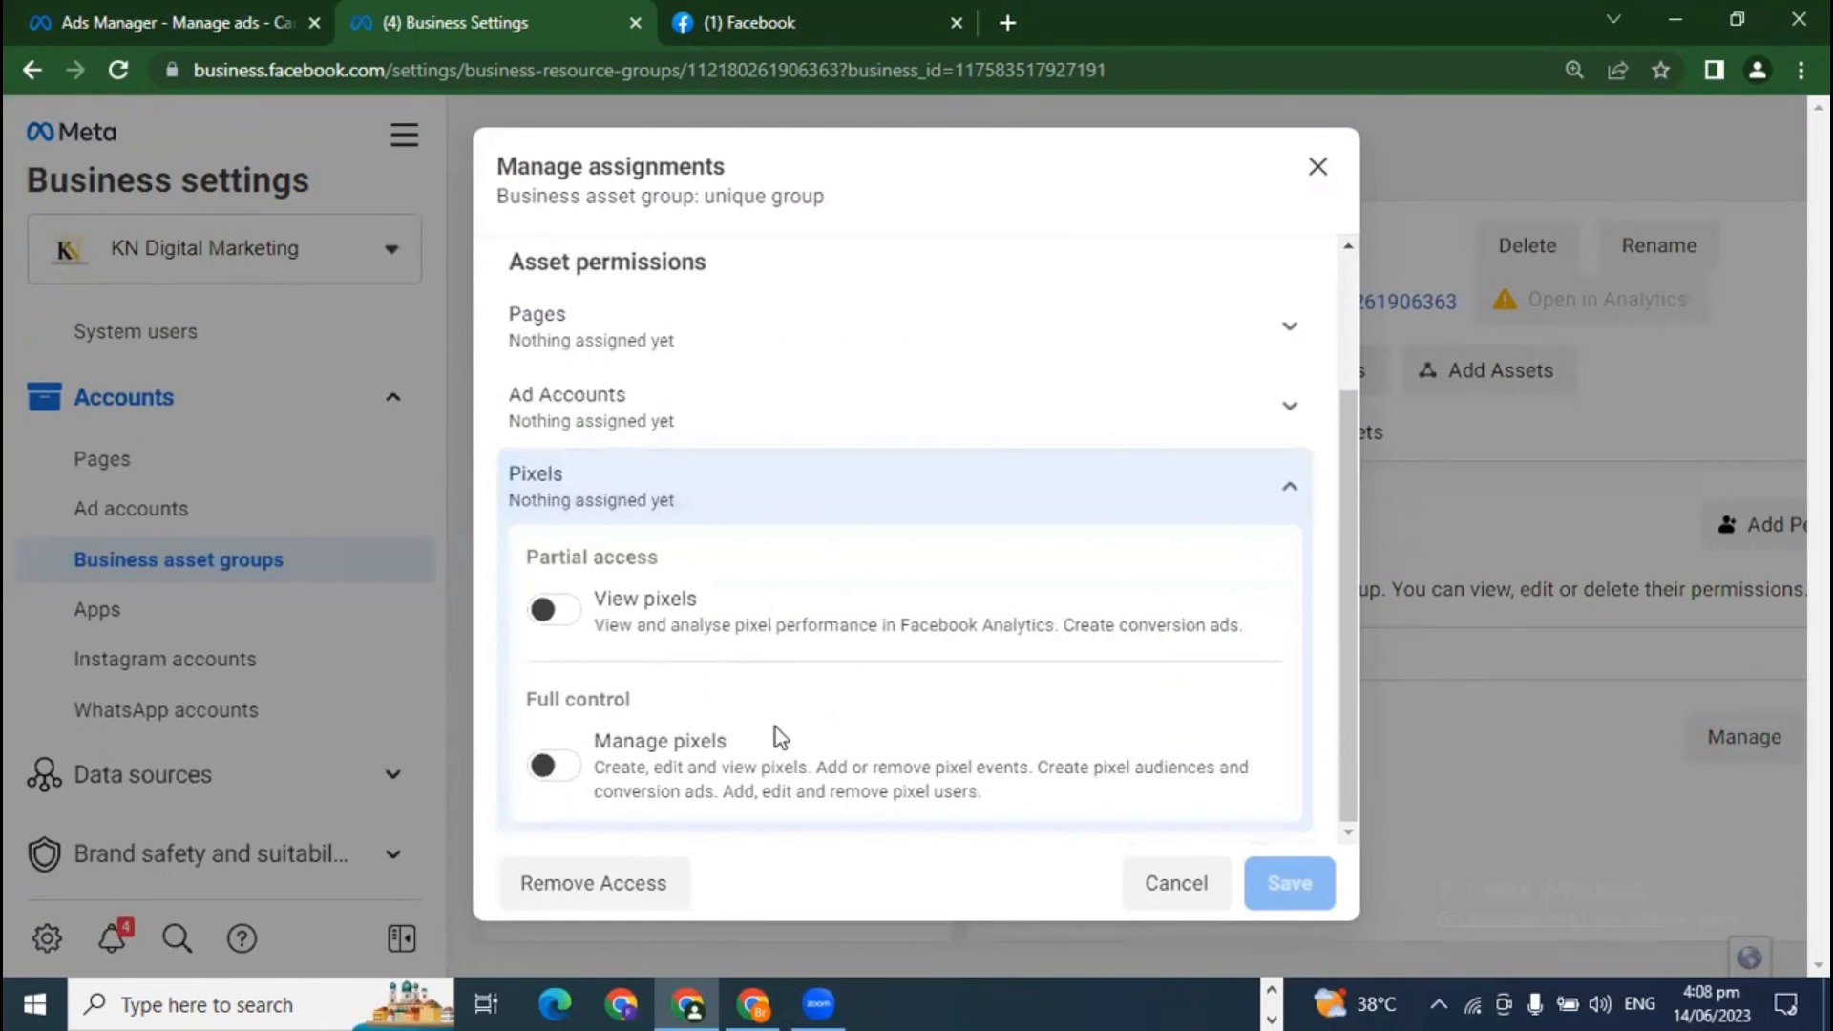
{"action": "scroll", "coordinate": [792, 755], "scroll_direction": "up", "scroll_amount": 2}
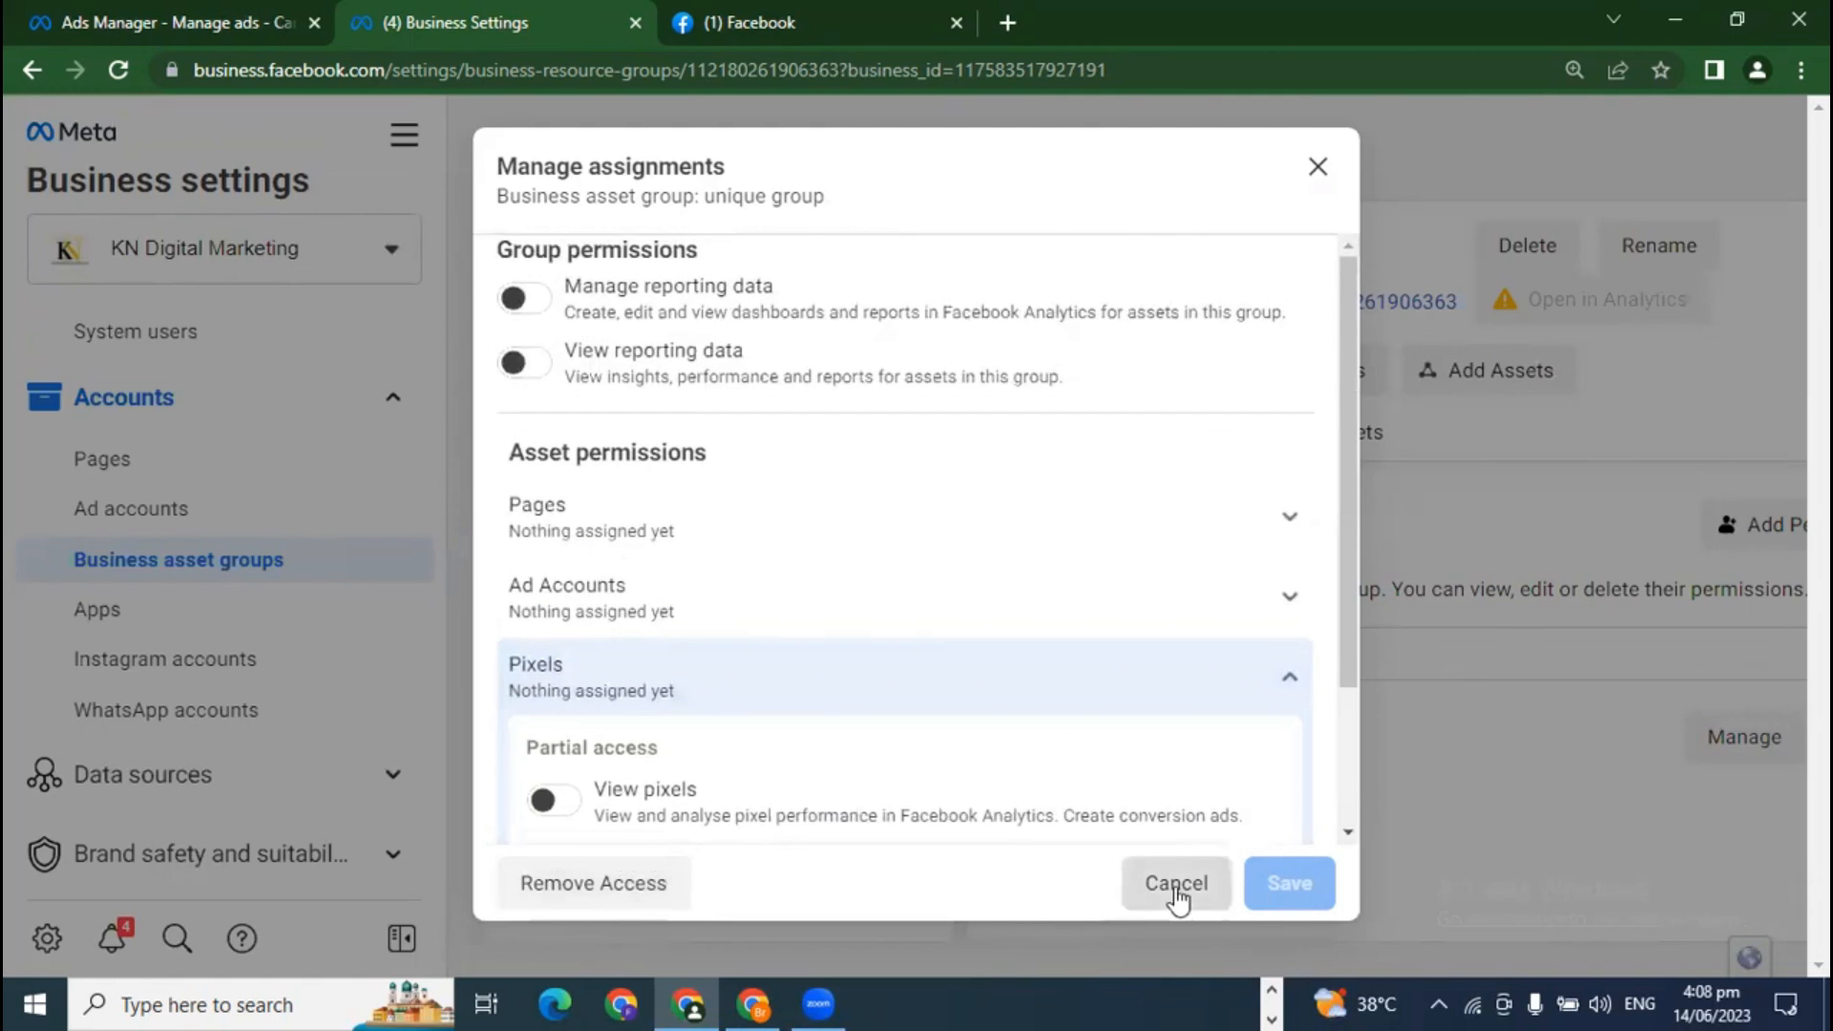
{"action": "left_click", "coordinate": [1177, 898]}
{"action": "left_click", "coordinate": [1265, 368]}
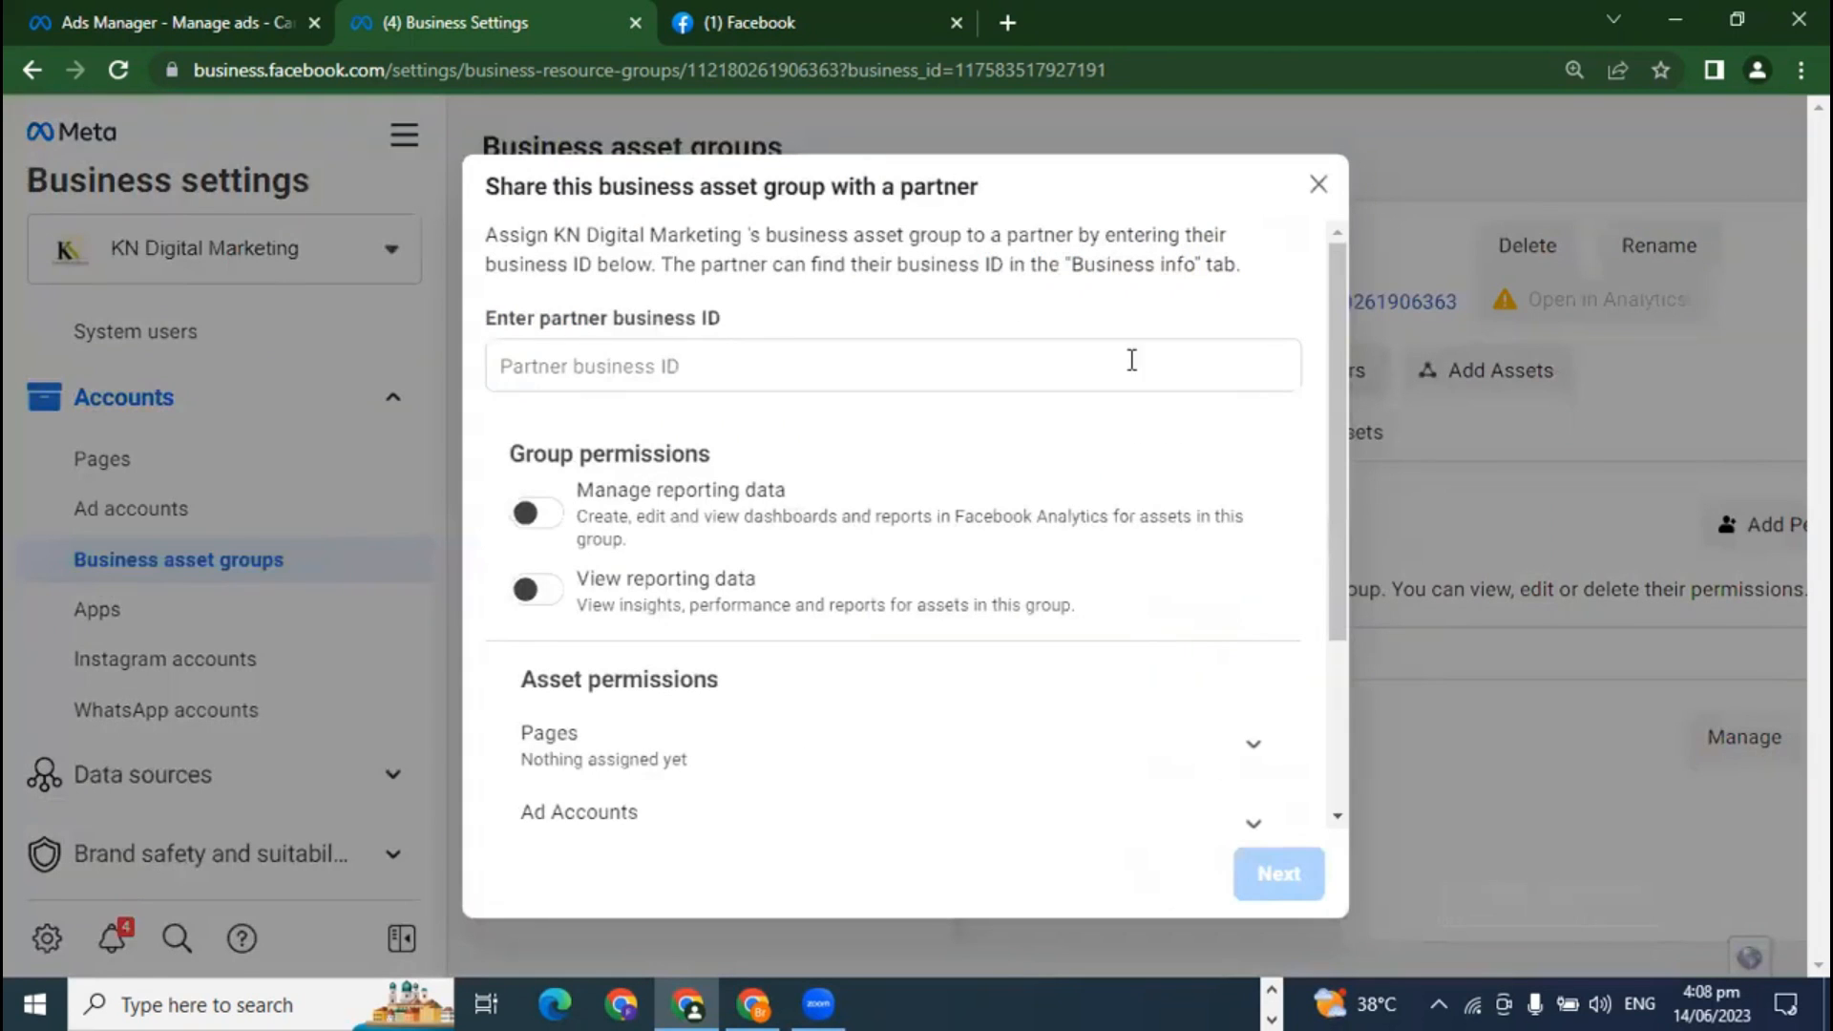
Step: Look over the Share with a partner dialog and close it without entering a partner business ID
{"action": "scroll", "coordinate": [879, 761], "scroll_direction": "down", "scroll_amount": 3}
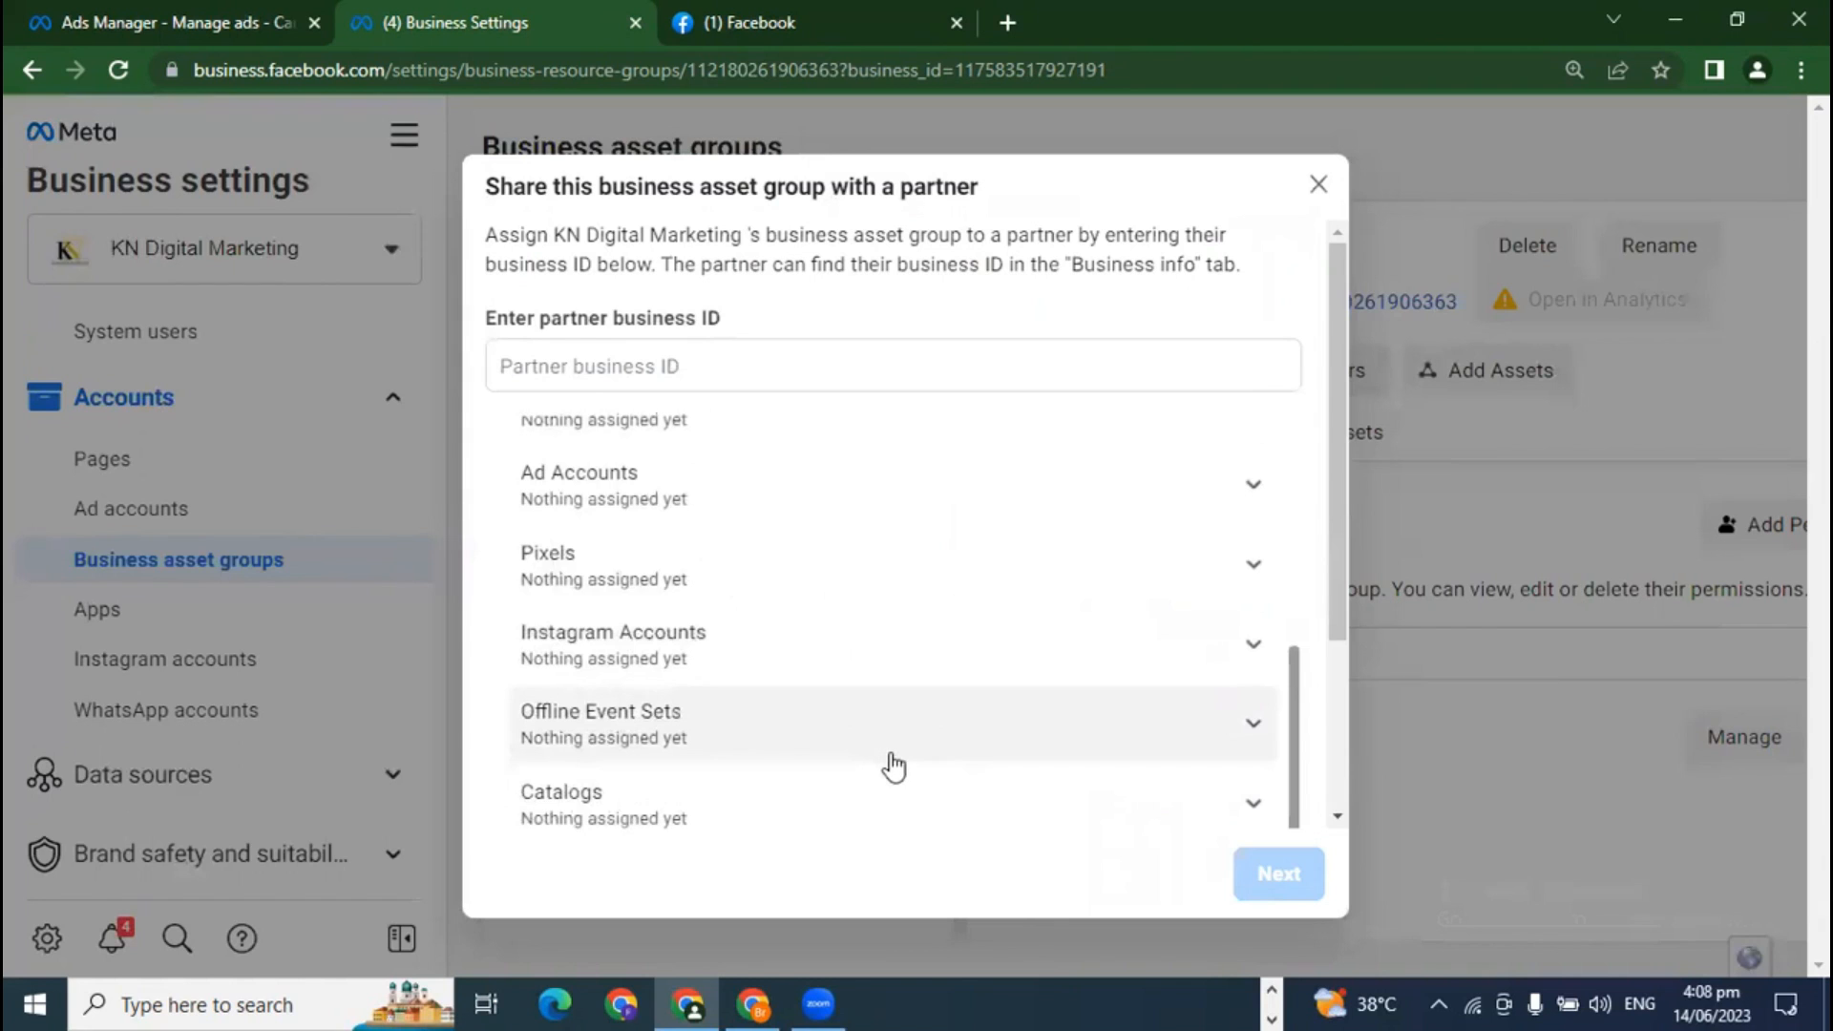
{"action": "scroll", "coordinate": [891, 762], "scroll_direction": "up", "scroll_amount": 3}
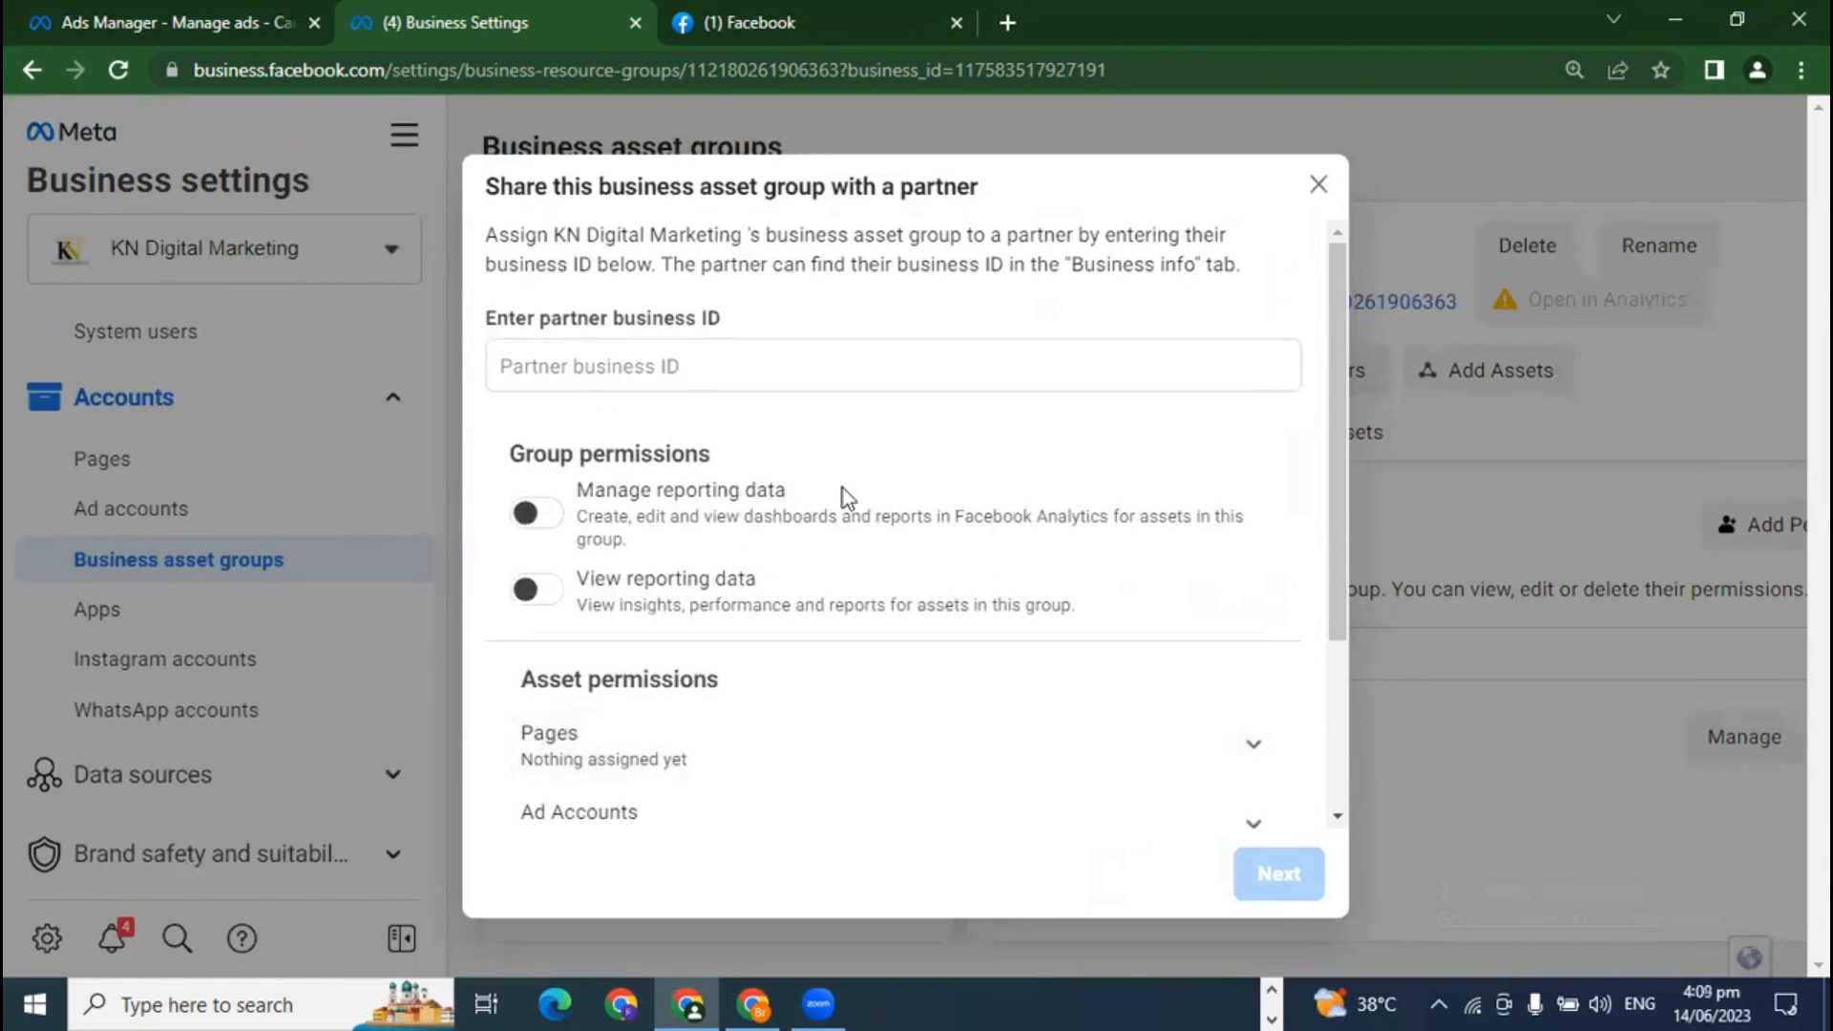
{"action": "left_click", "coordinate": [648, 367]}
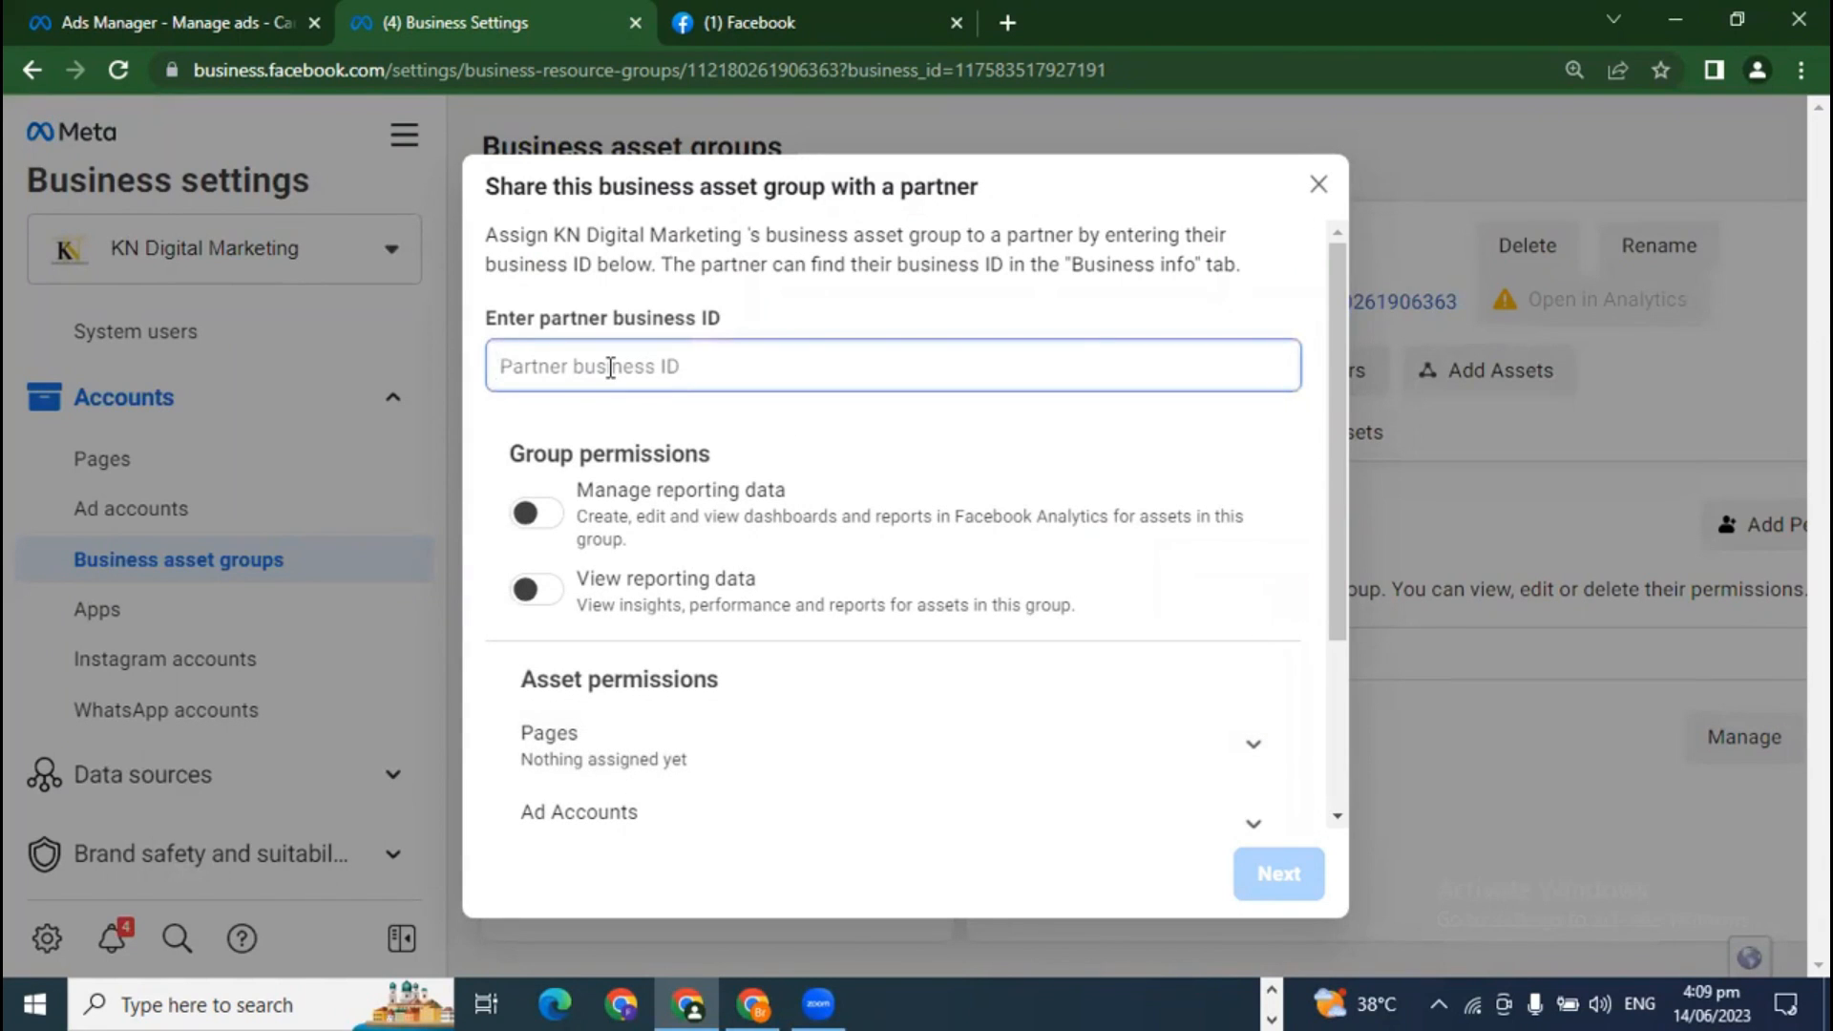
{"action": "scroll", "coordinate": [823, 659], "scroll_direction": "down", "scroll_amount": 4}
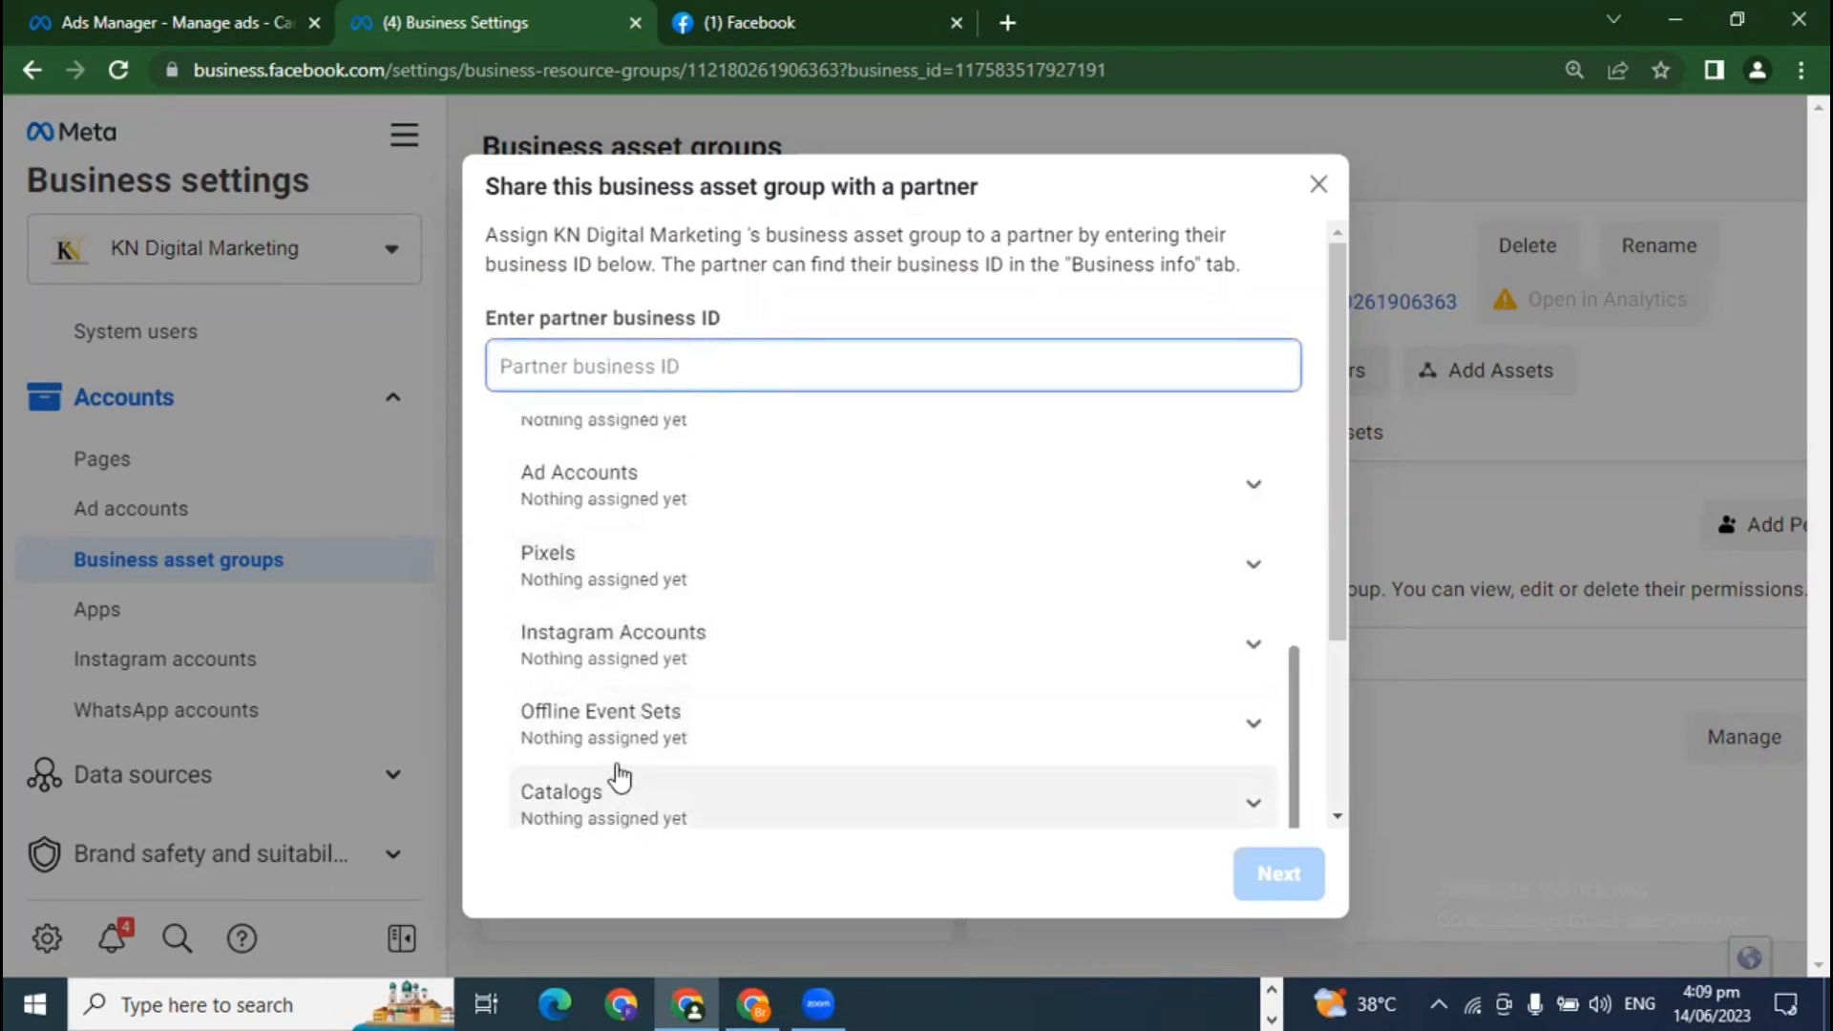
{"action": "scroll", "coordinate": [614, 777], "scroll_direction": "up", "scroll_amount": 4}
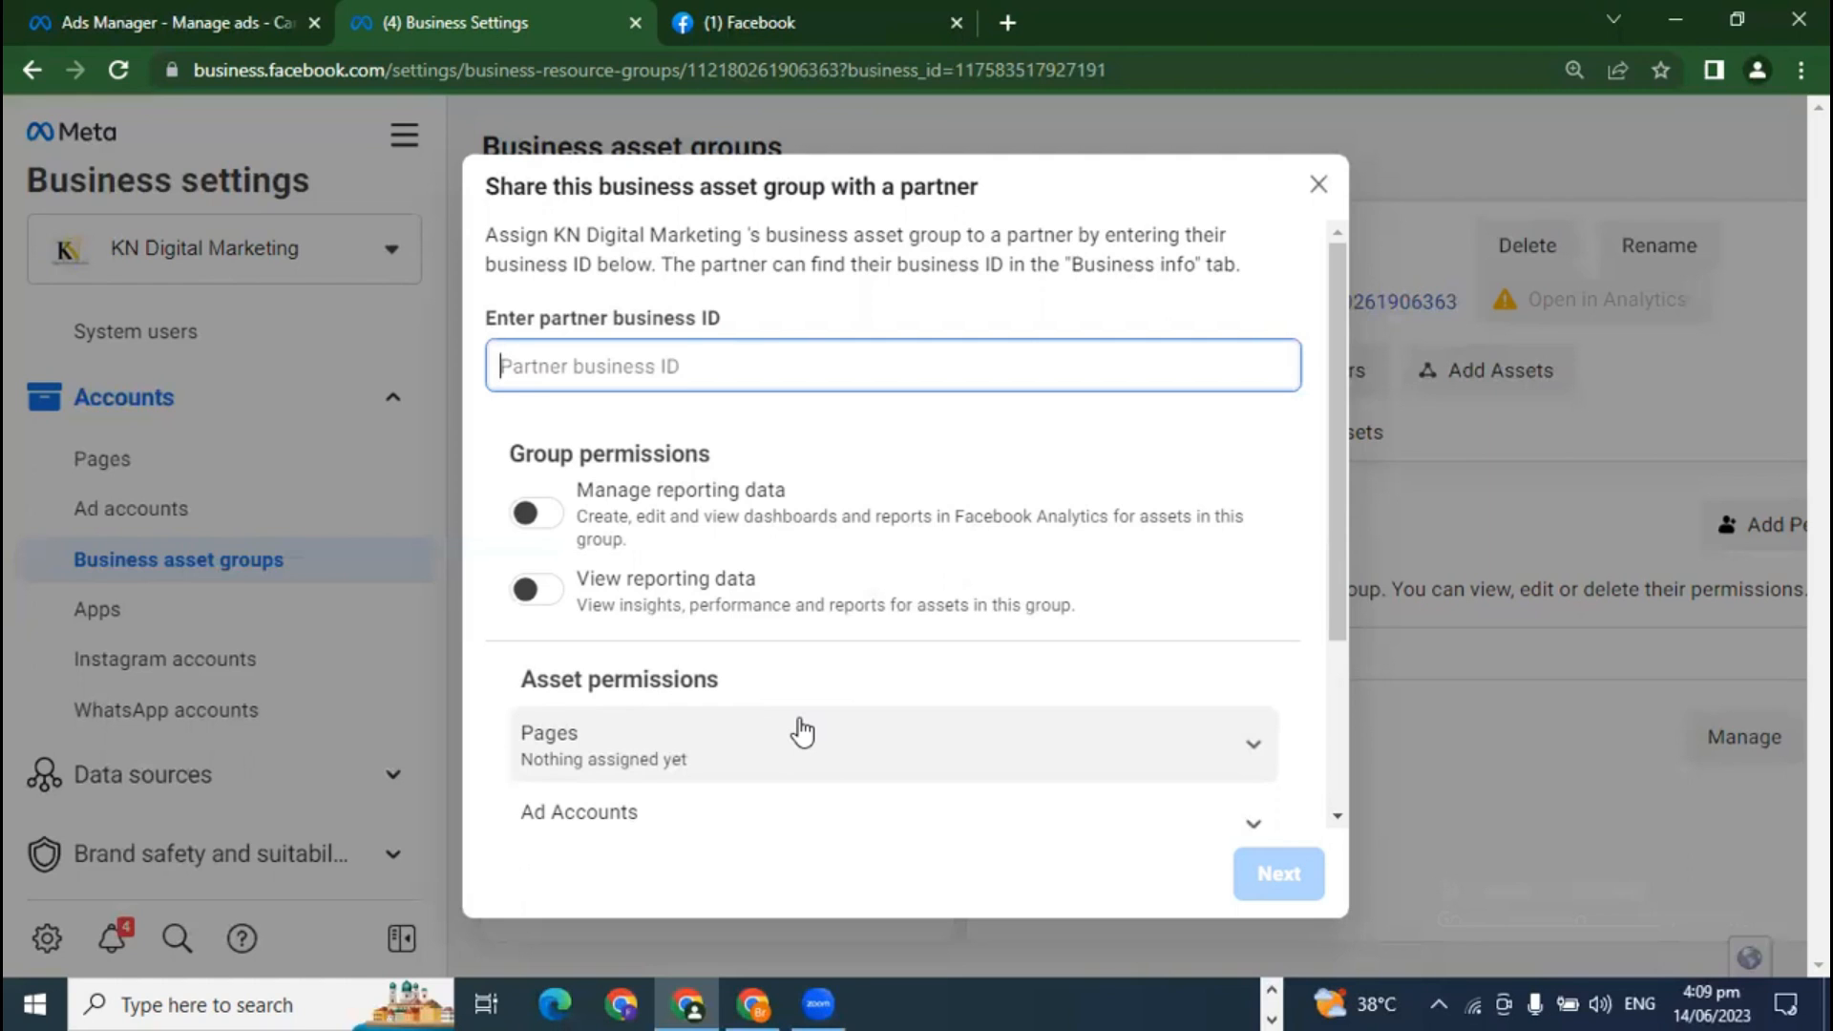
{"action": "scroll", "coordinate": [769, 578], "scroll_direction": "down", "scroll_amount": 3}
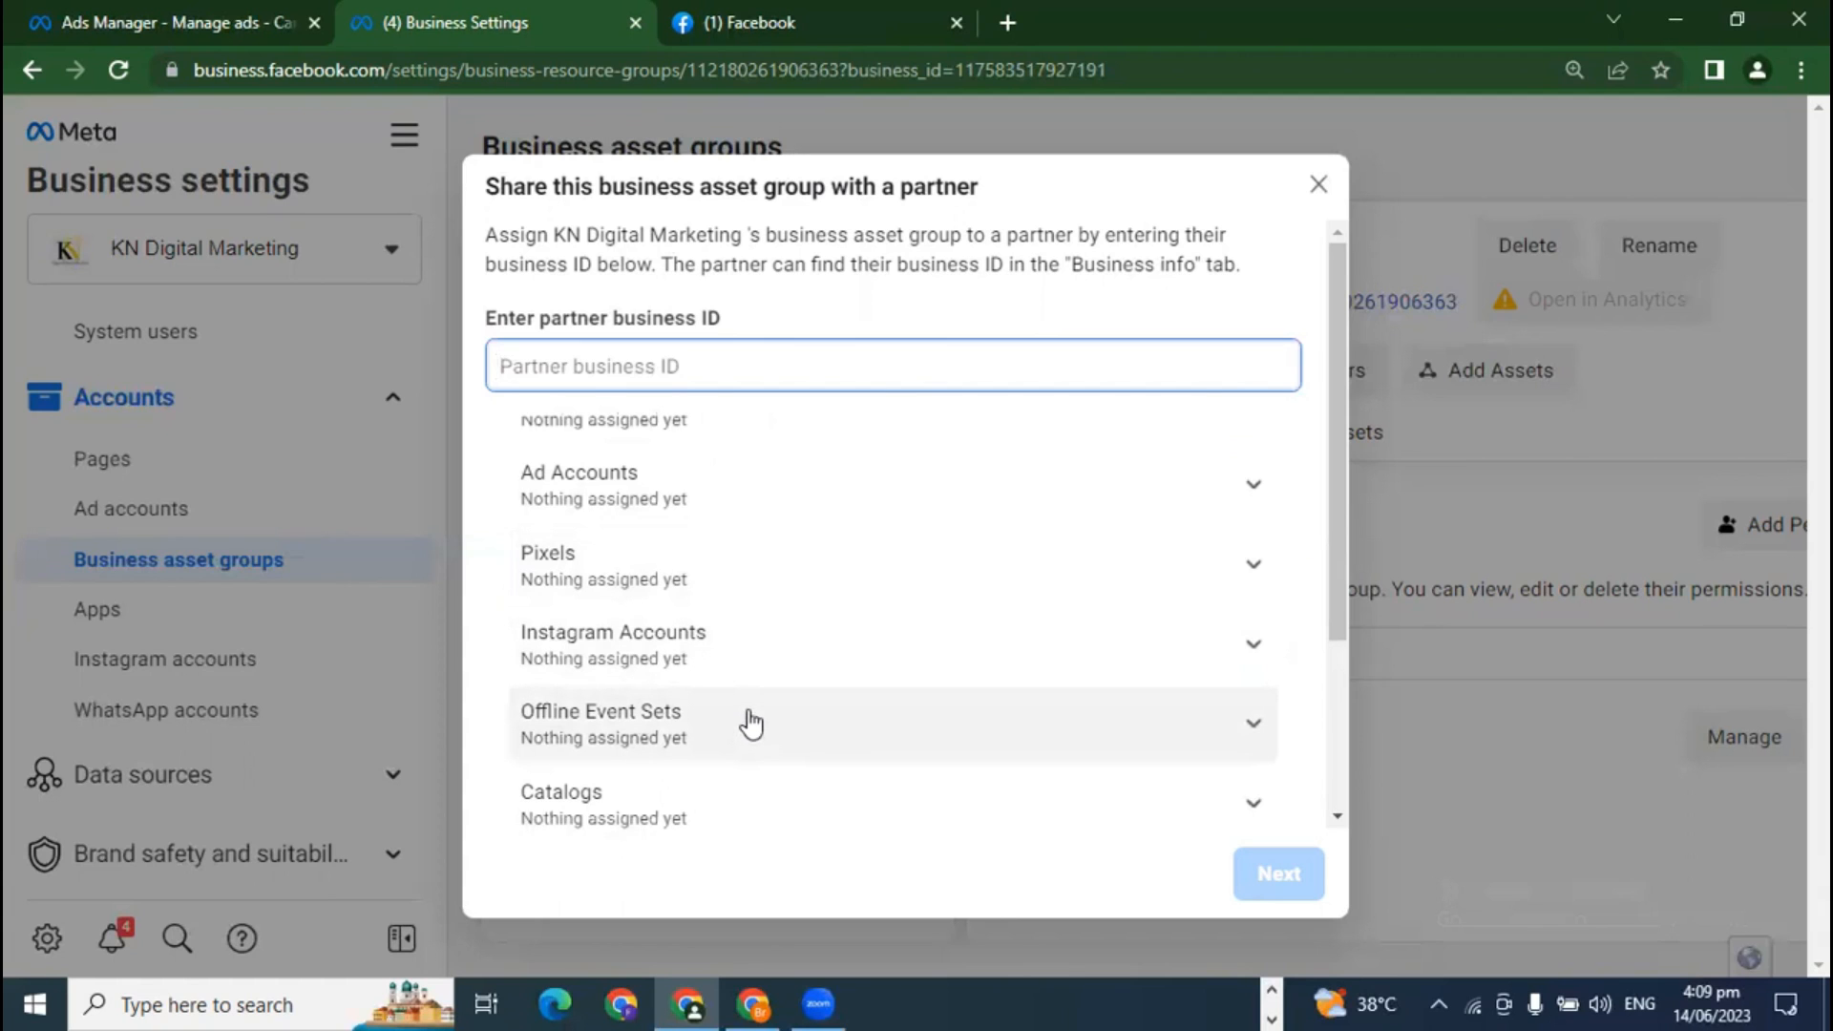
{"action": "left_click", "coordinate": [1327, 191]}
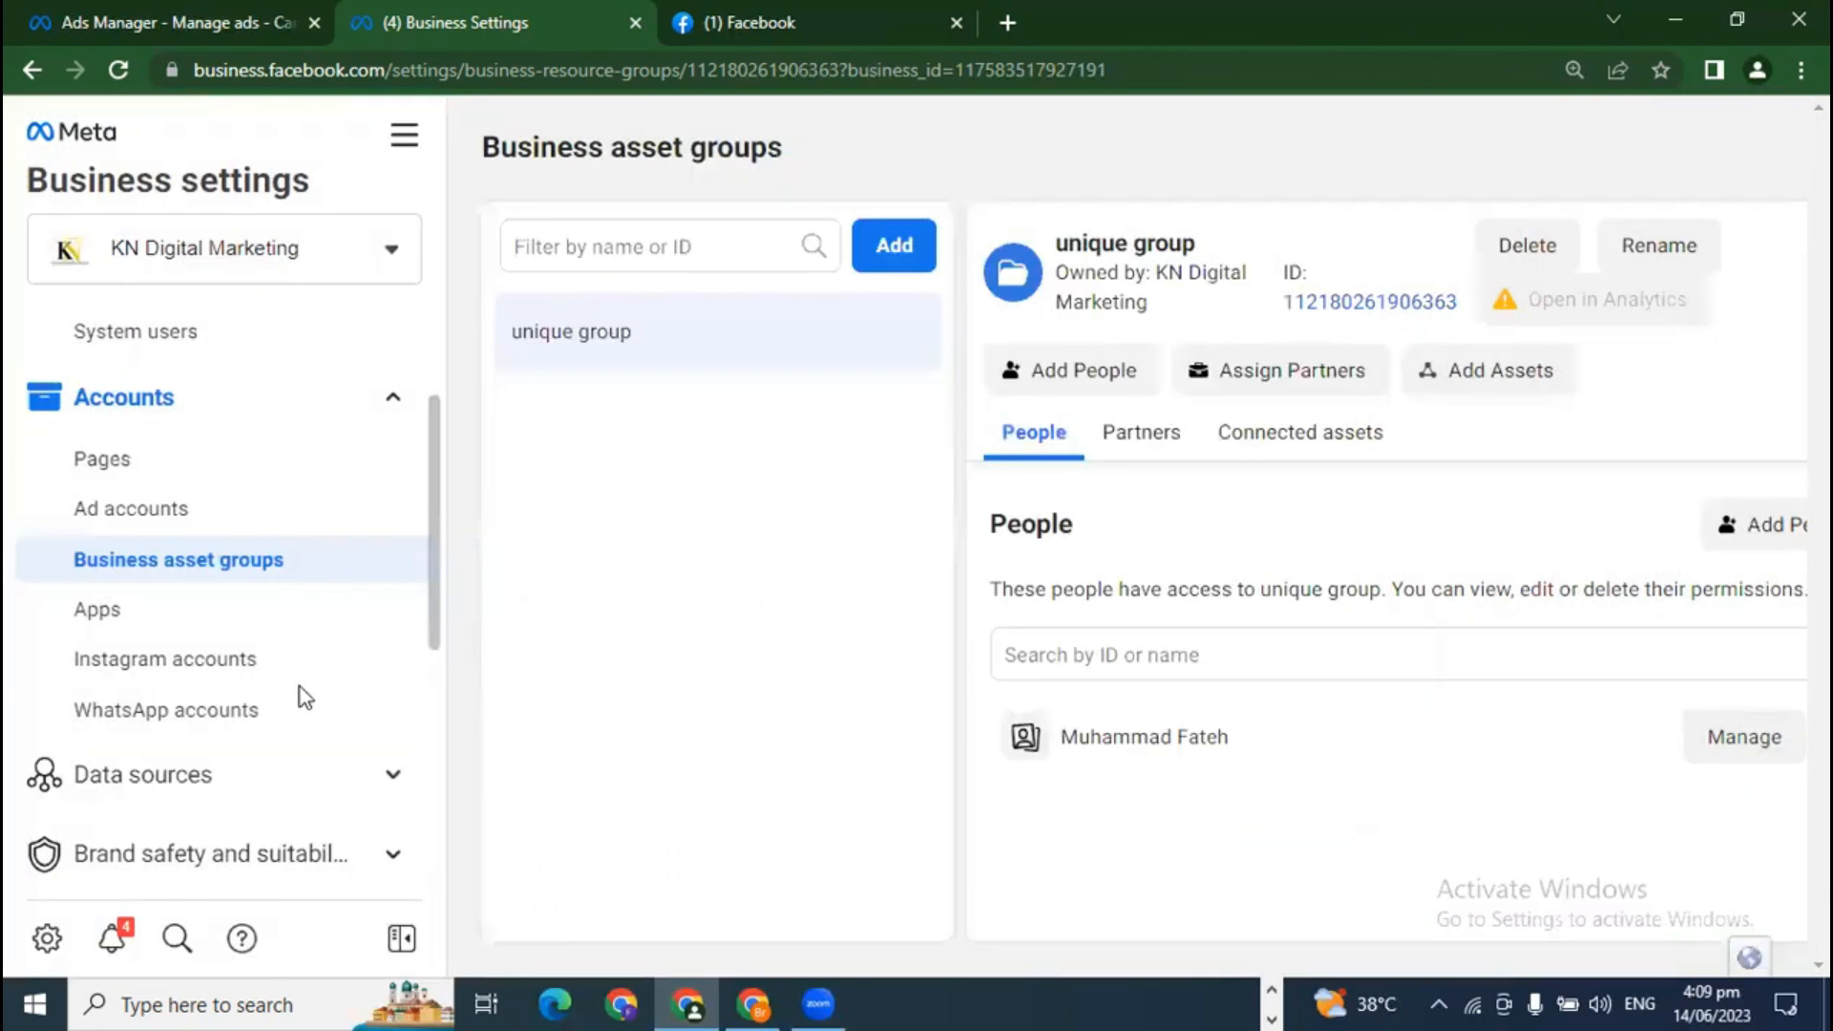
{"action": "scroll", "coordinate": [299, 684], "scroll_direction": "down", "scroll_amount": 1}
Step: Browse the Apps, Instagram accounts and WhatsApp accounts settings pages
{"action": "left_click", "coordinate": [107, 482]}
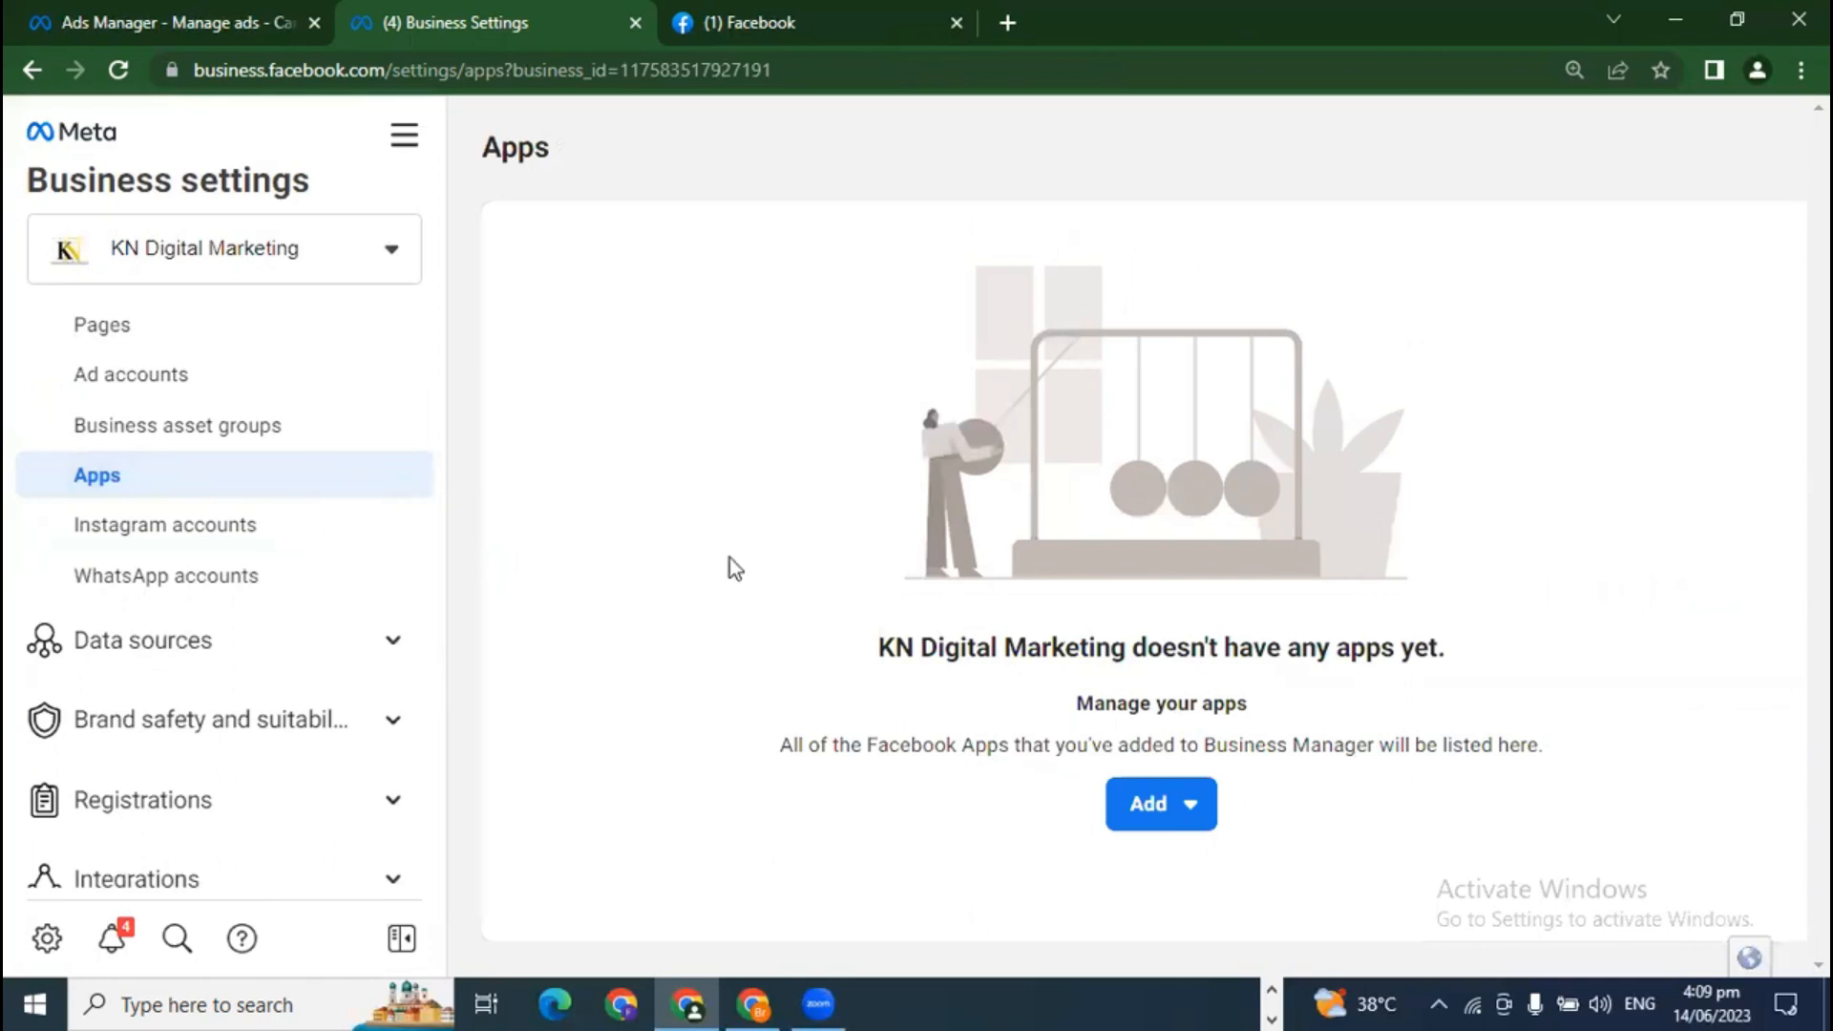
{"action": "left_click", "coordinate": [153, 551]}
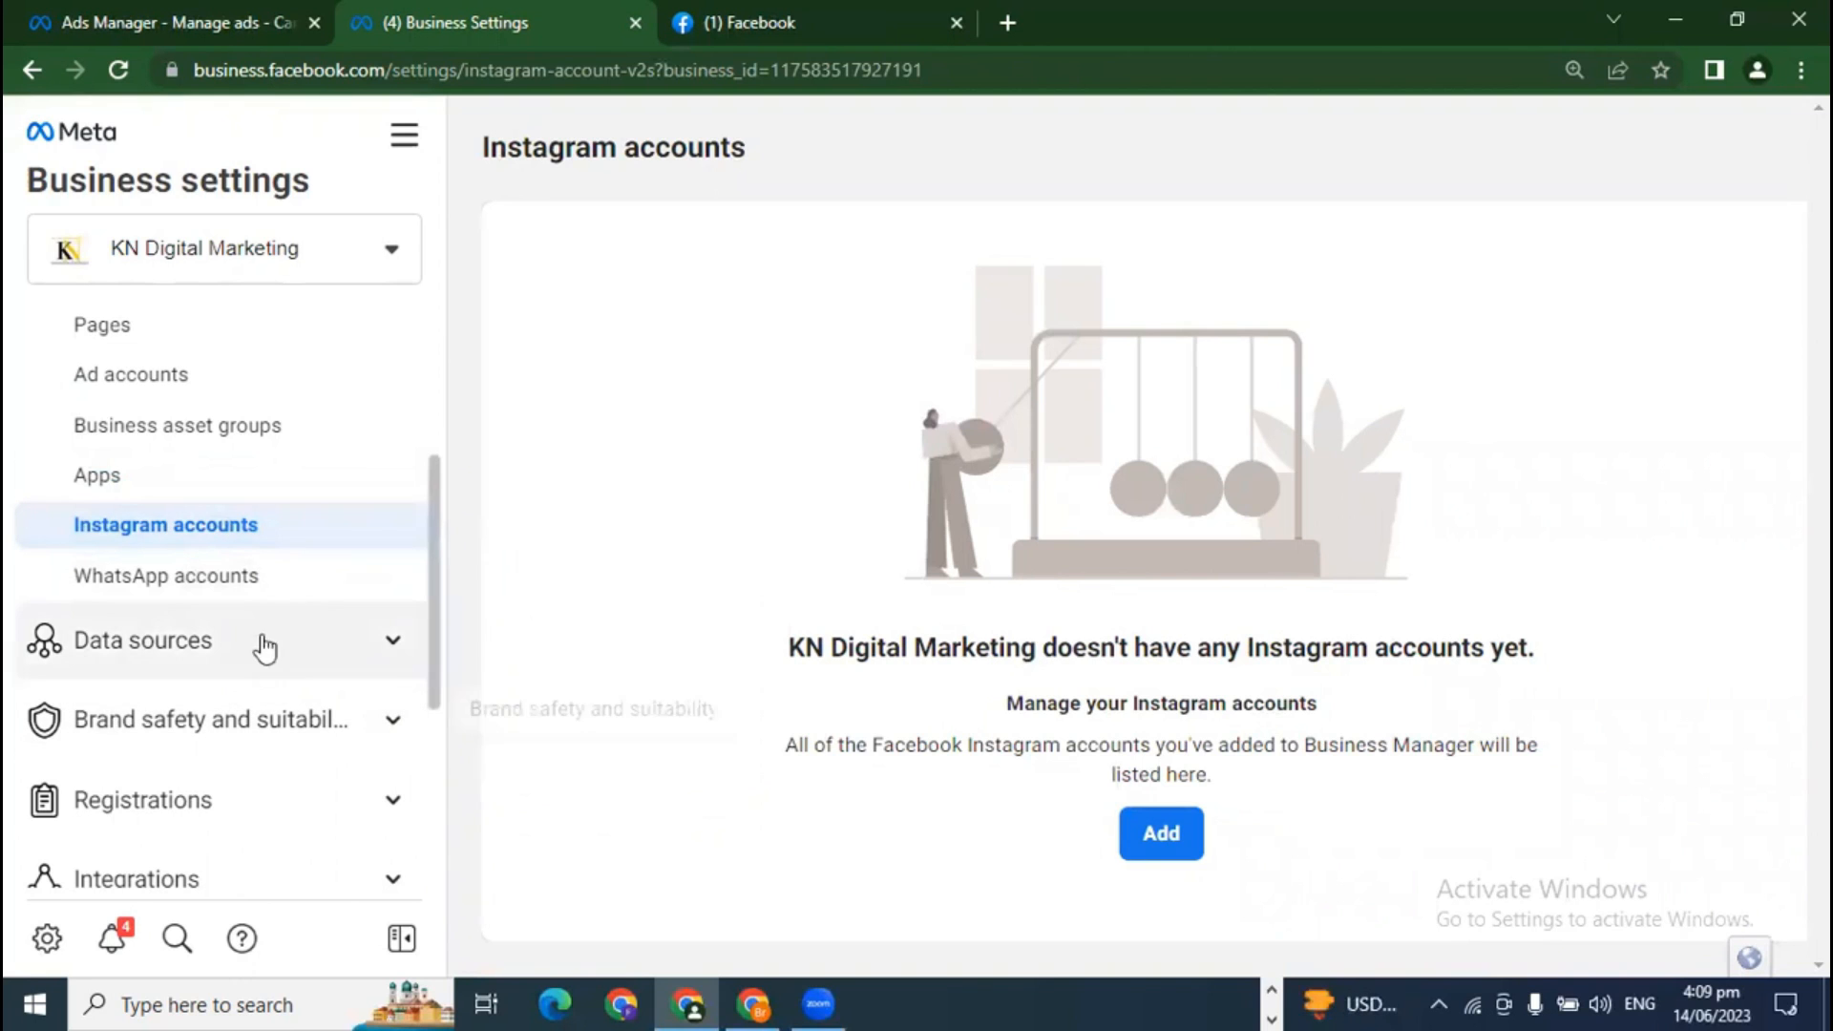
{"action": "left_click", "coordinate": [232, 580]}
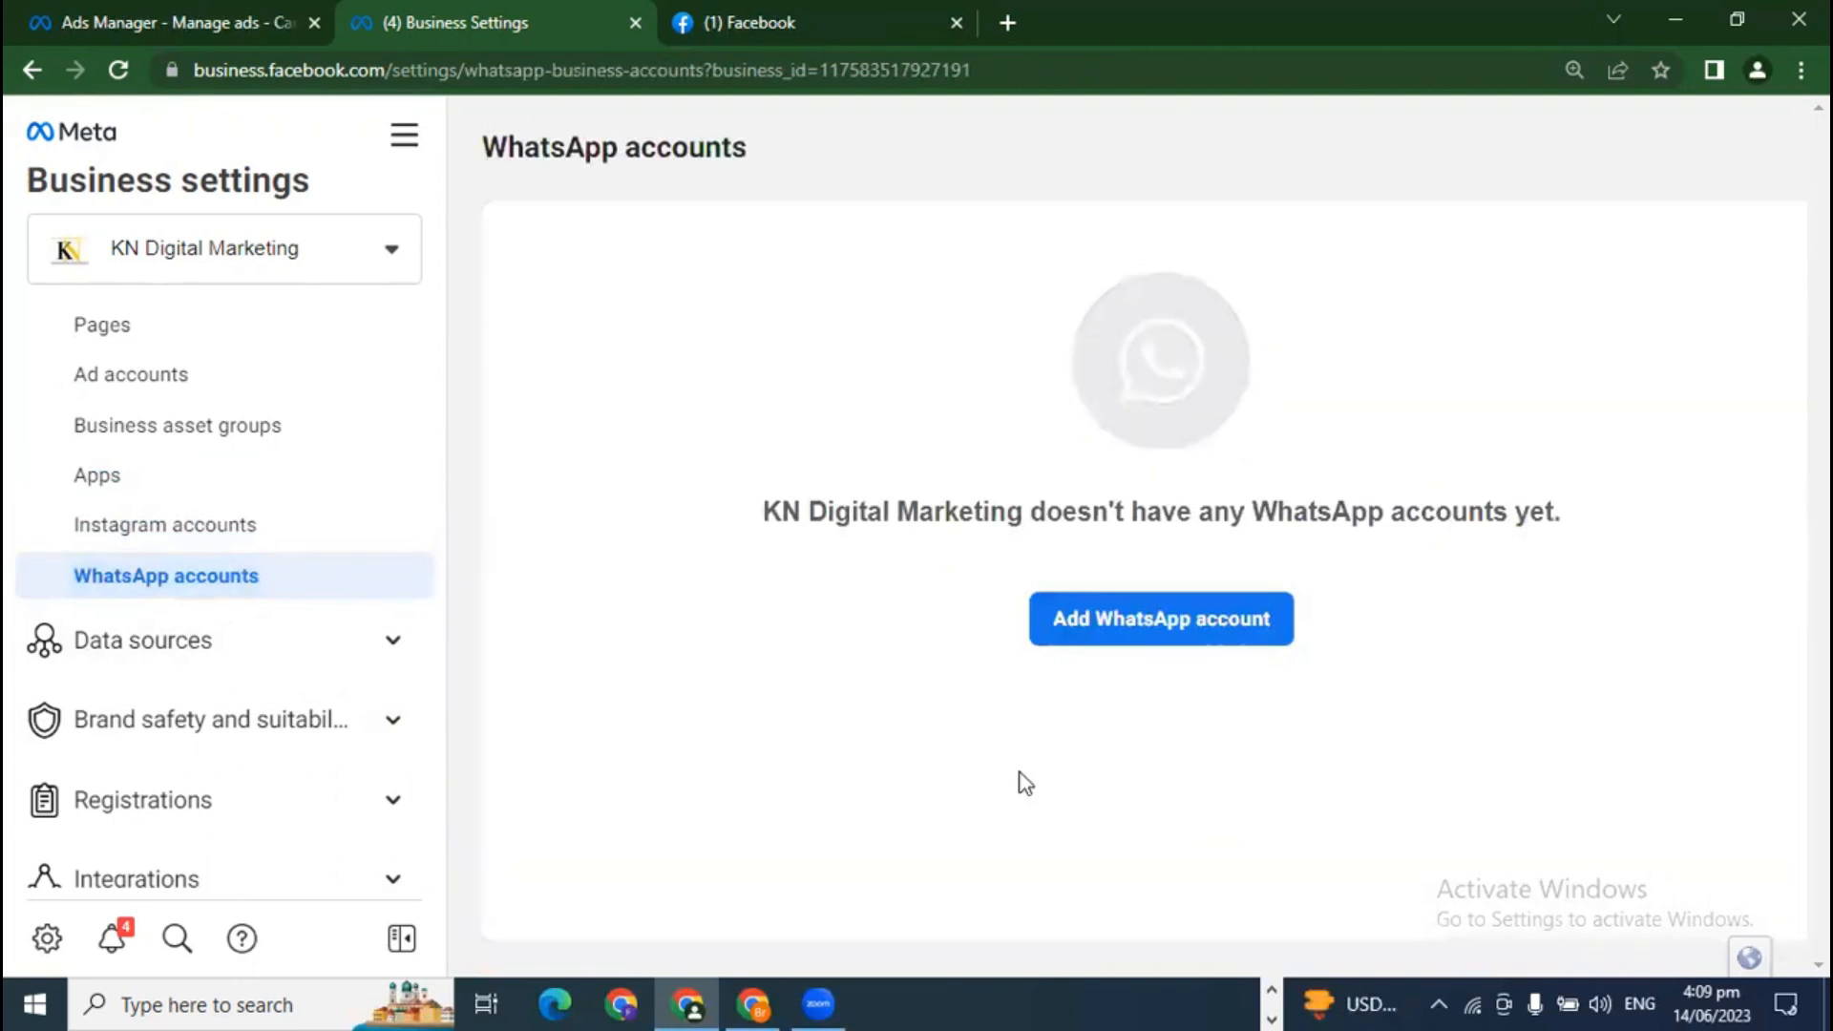
{"action": "scroll", "coordinate": [254, 798], "scroll_direction": "down", "scroll_amount": 2}
{"action": "scroll", "coordinate": [287, 792], "scroll_direction": "up", "scroll_amount": 1}
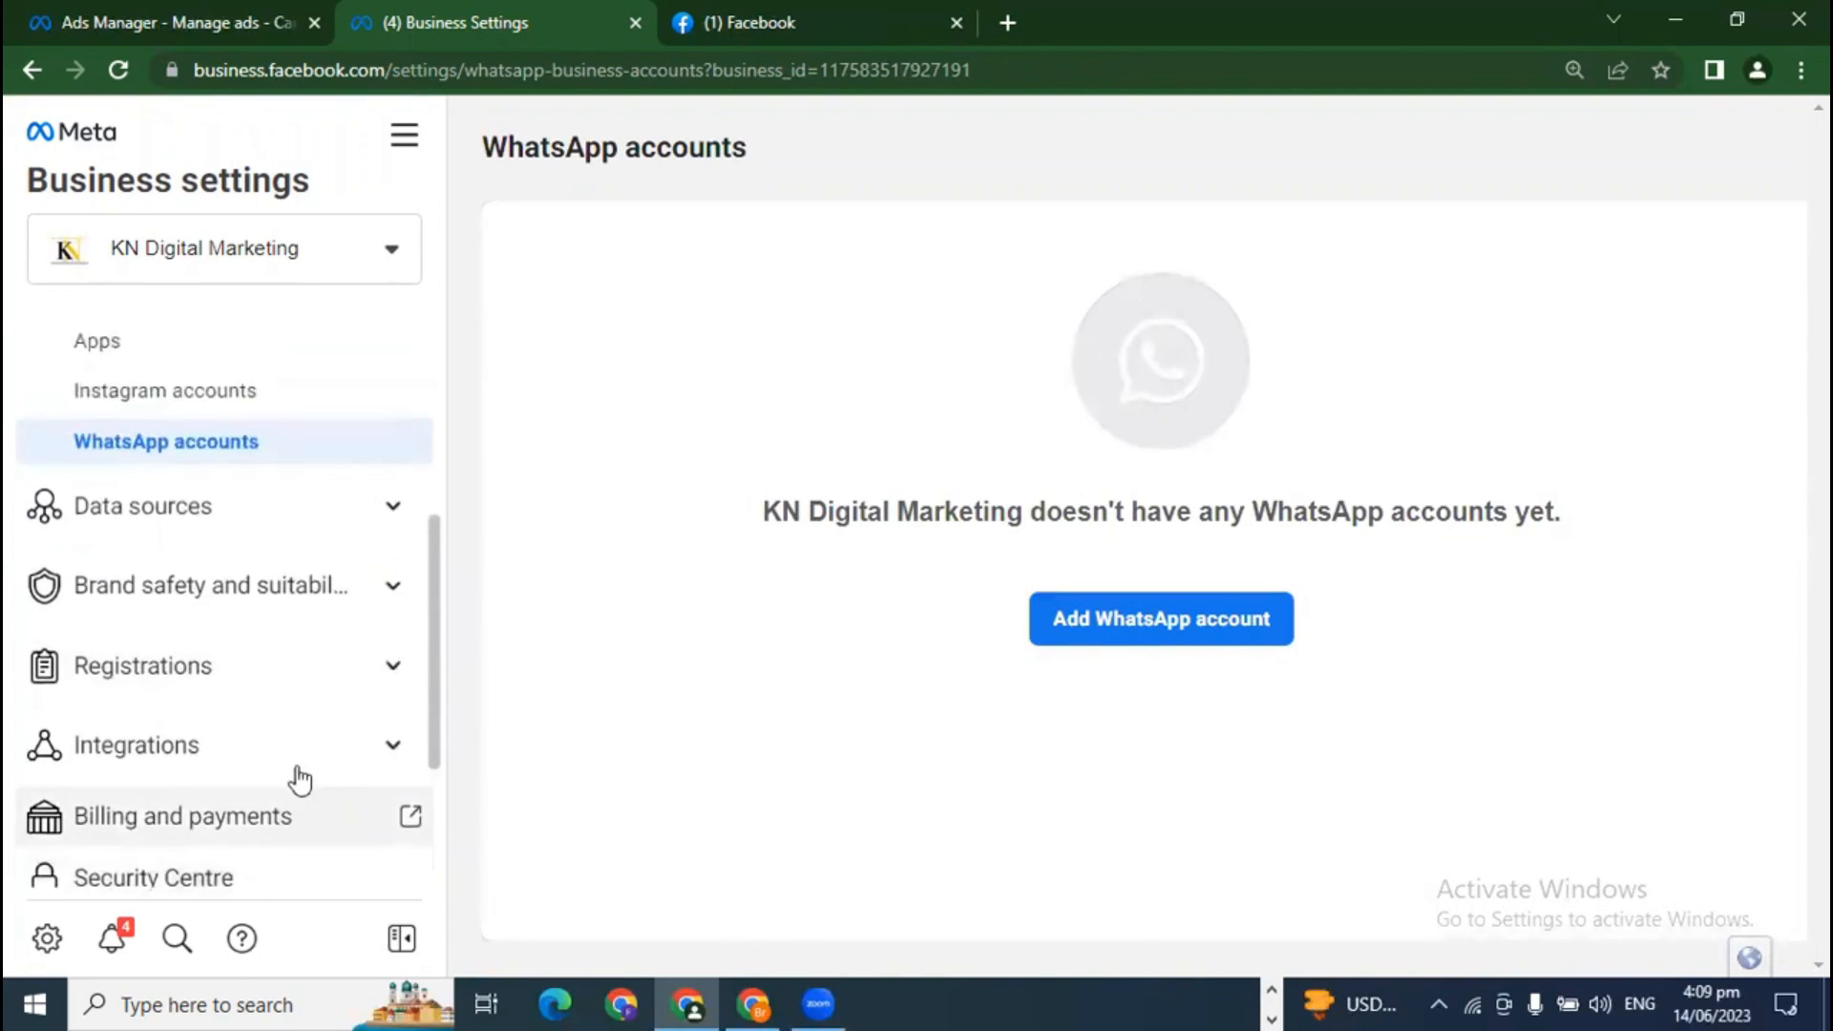
Step: Expand Data sources and view Catalogues, then the kn advertising pixel on Pixels
{"action": "left_click", "coordinate": [389, 521]}
{"action": "scroll", "coordinate": [250, 735], "scroll_direction": "down", "scroll_amount": 2}
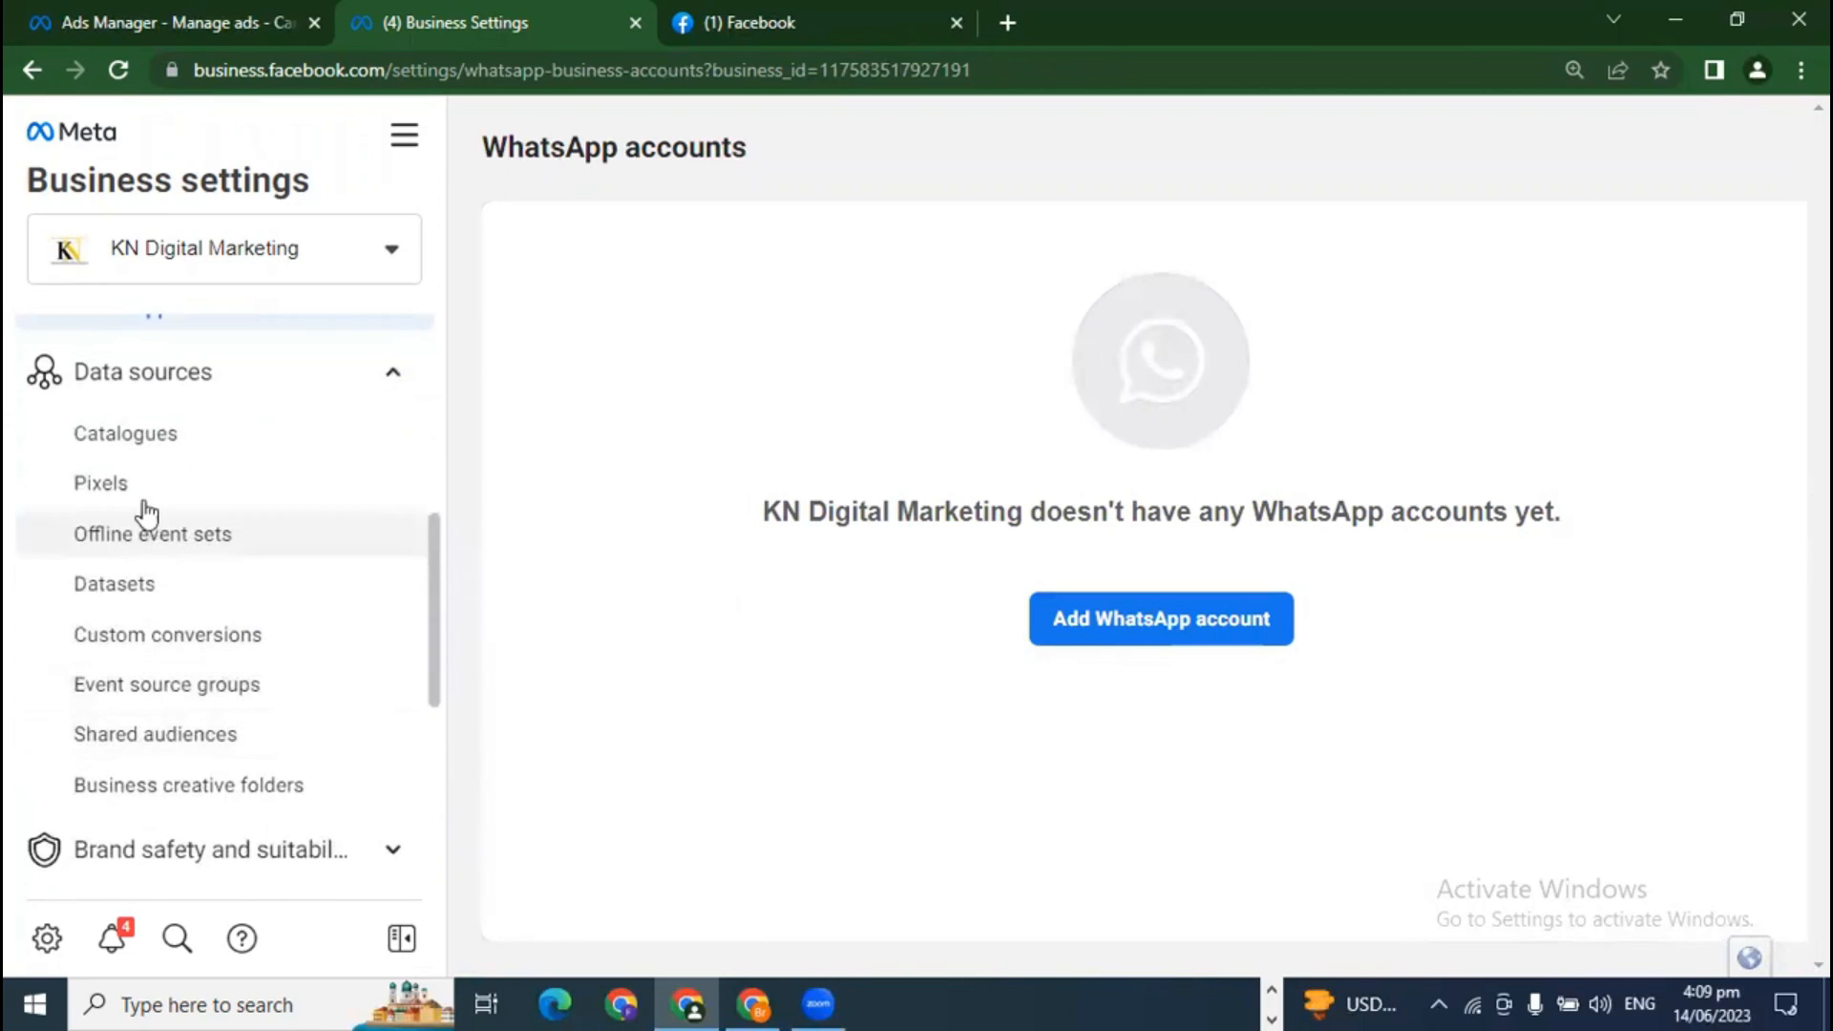
{"action": "left_click", "coordinate": [146, 441]}
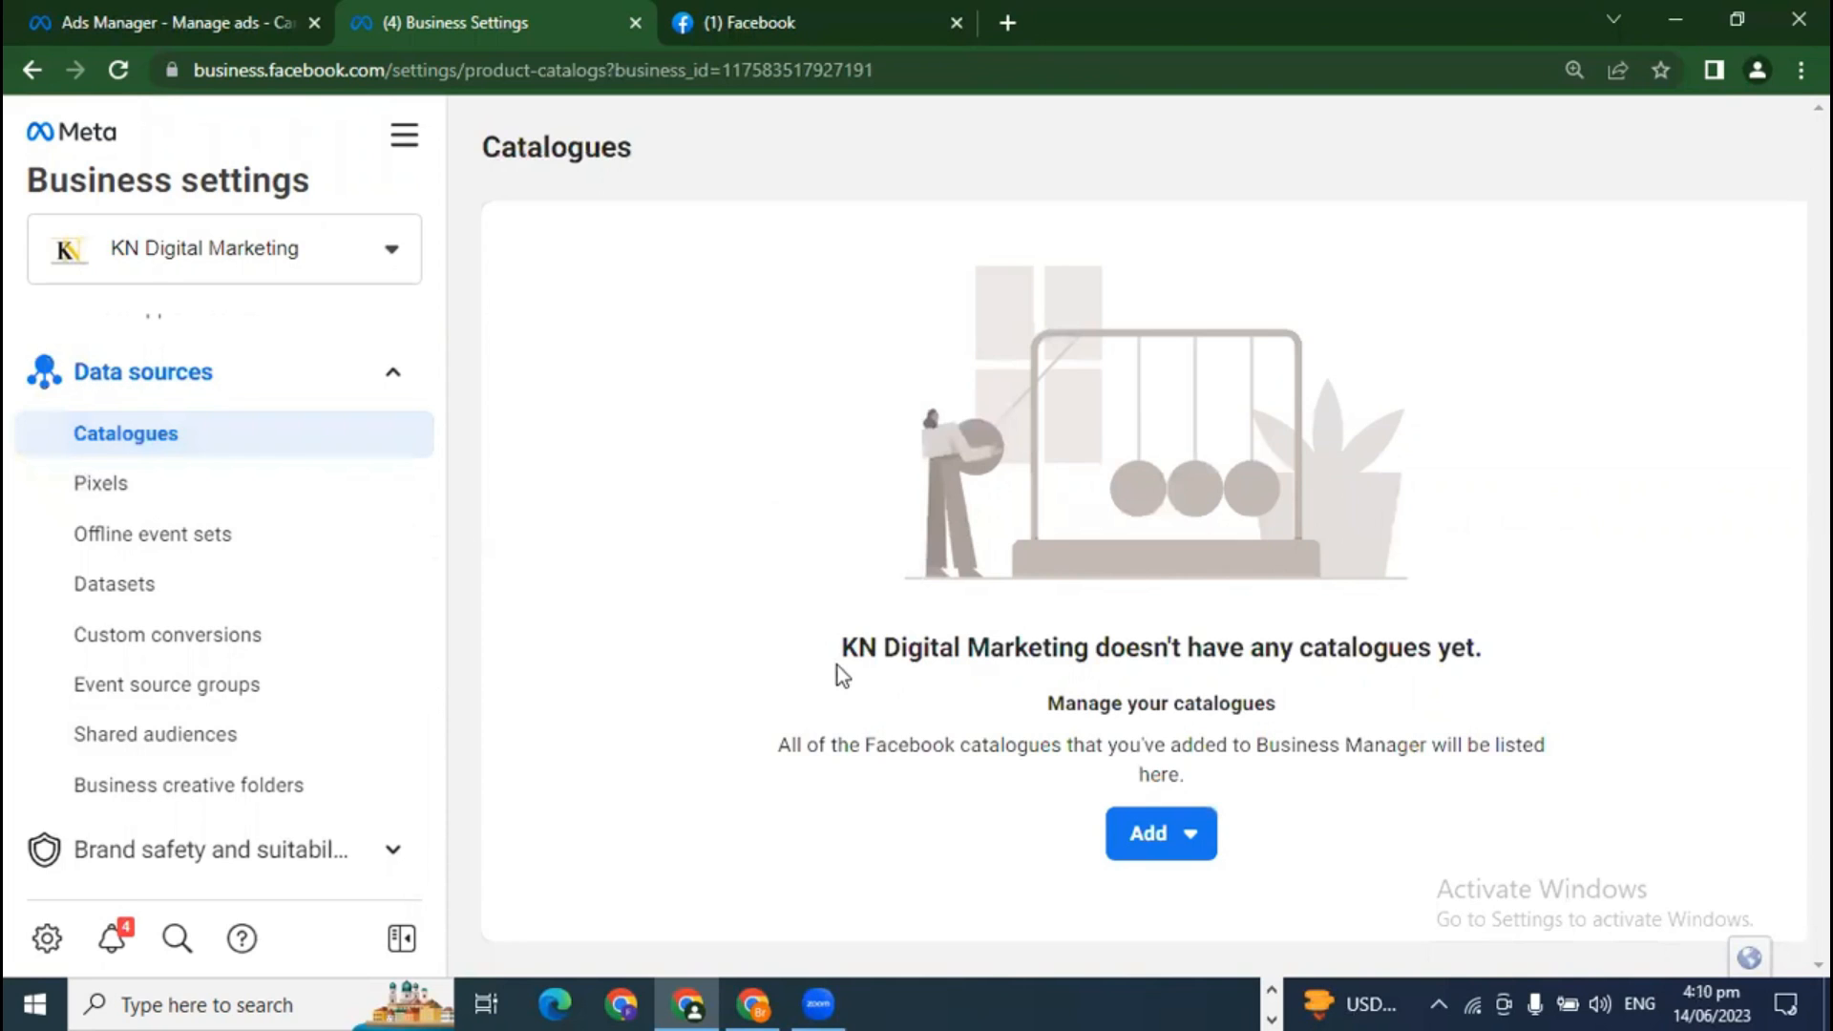
{"action": "left_click", "coordinate": [158, 504]}
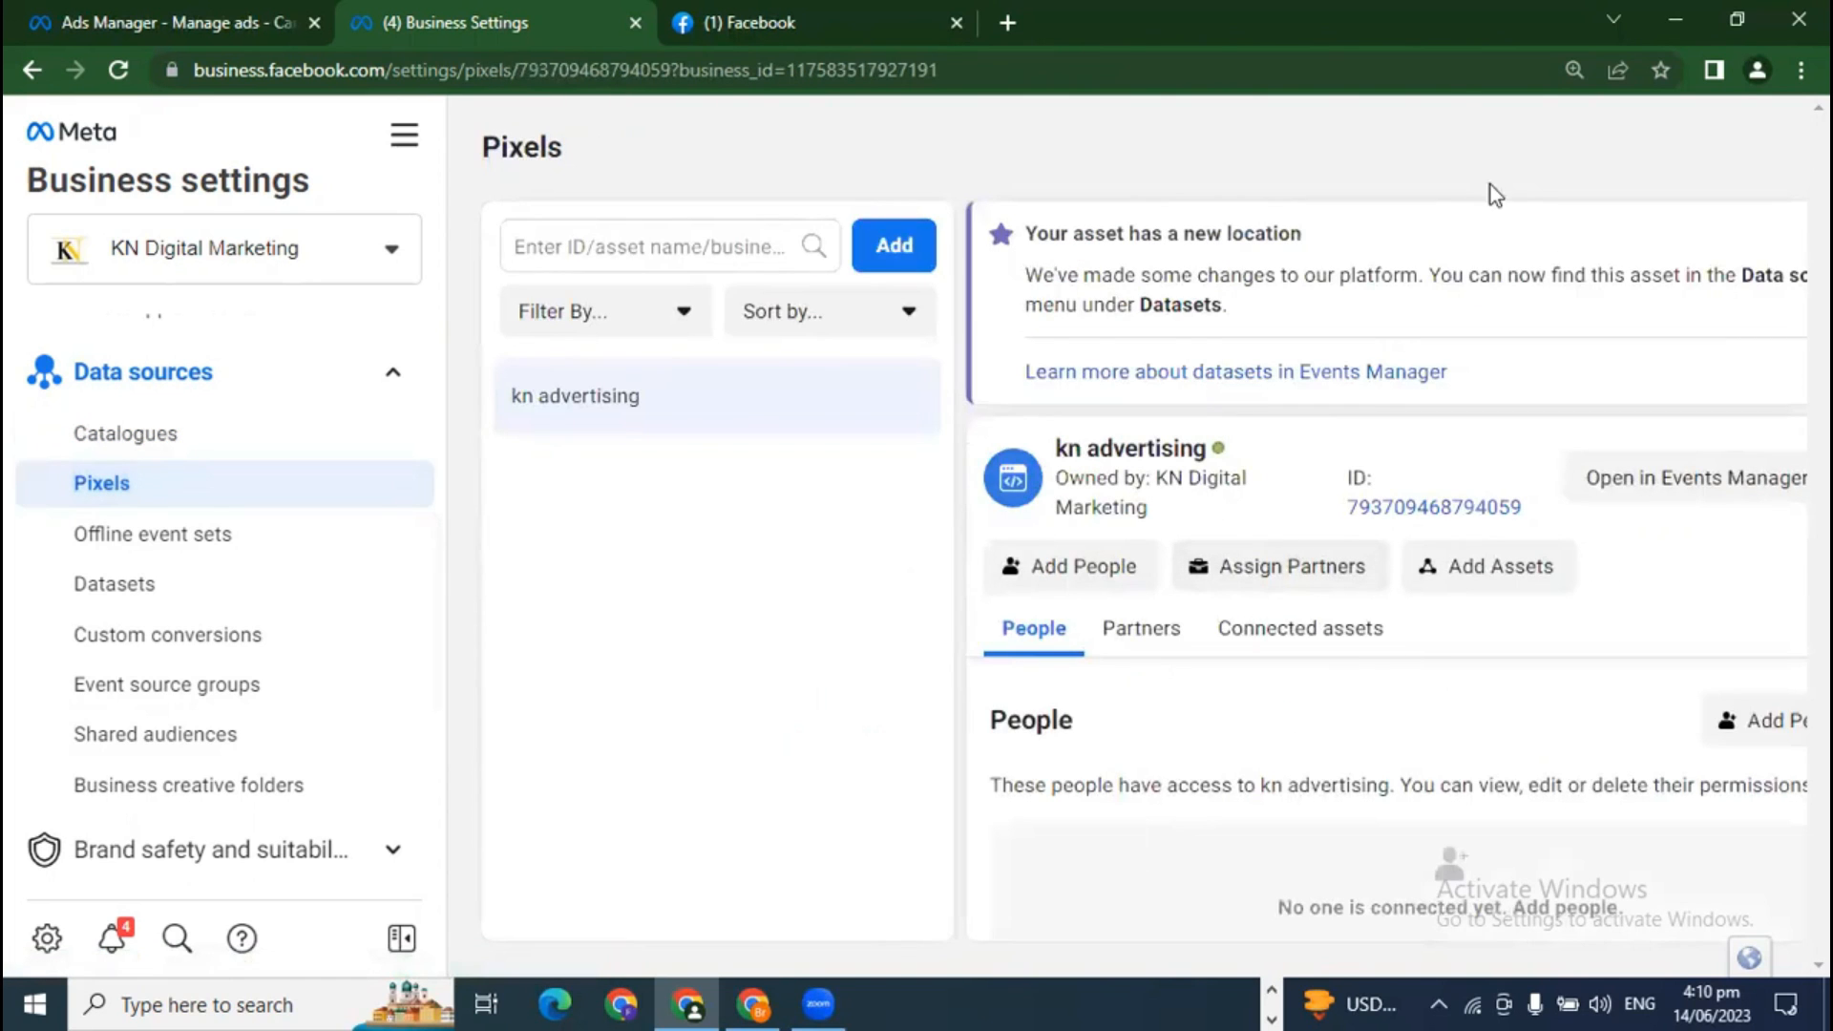
Step: Restore and re-maximise the browser window, then collapse the settings sidebar to icons
{"action": "left_click", "coordinate": [1736, 19]}
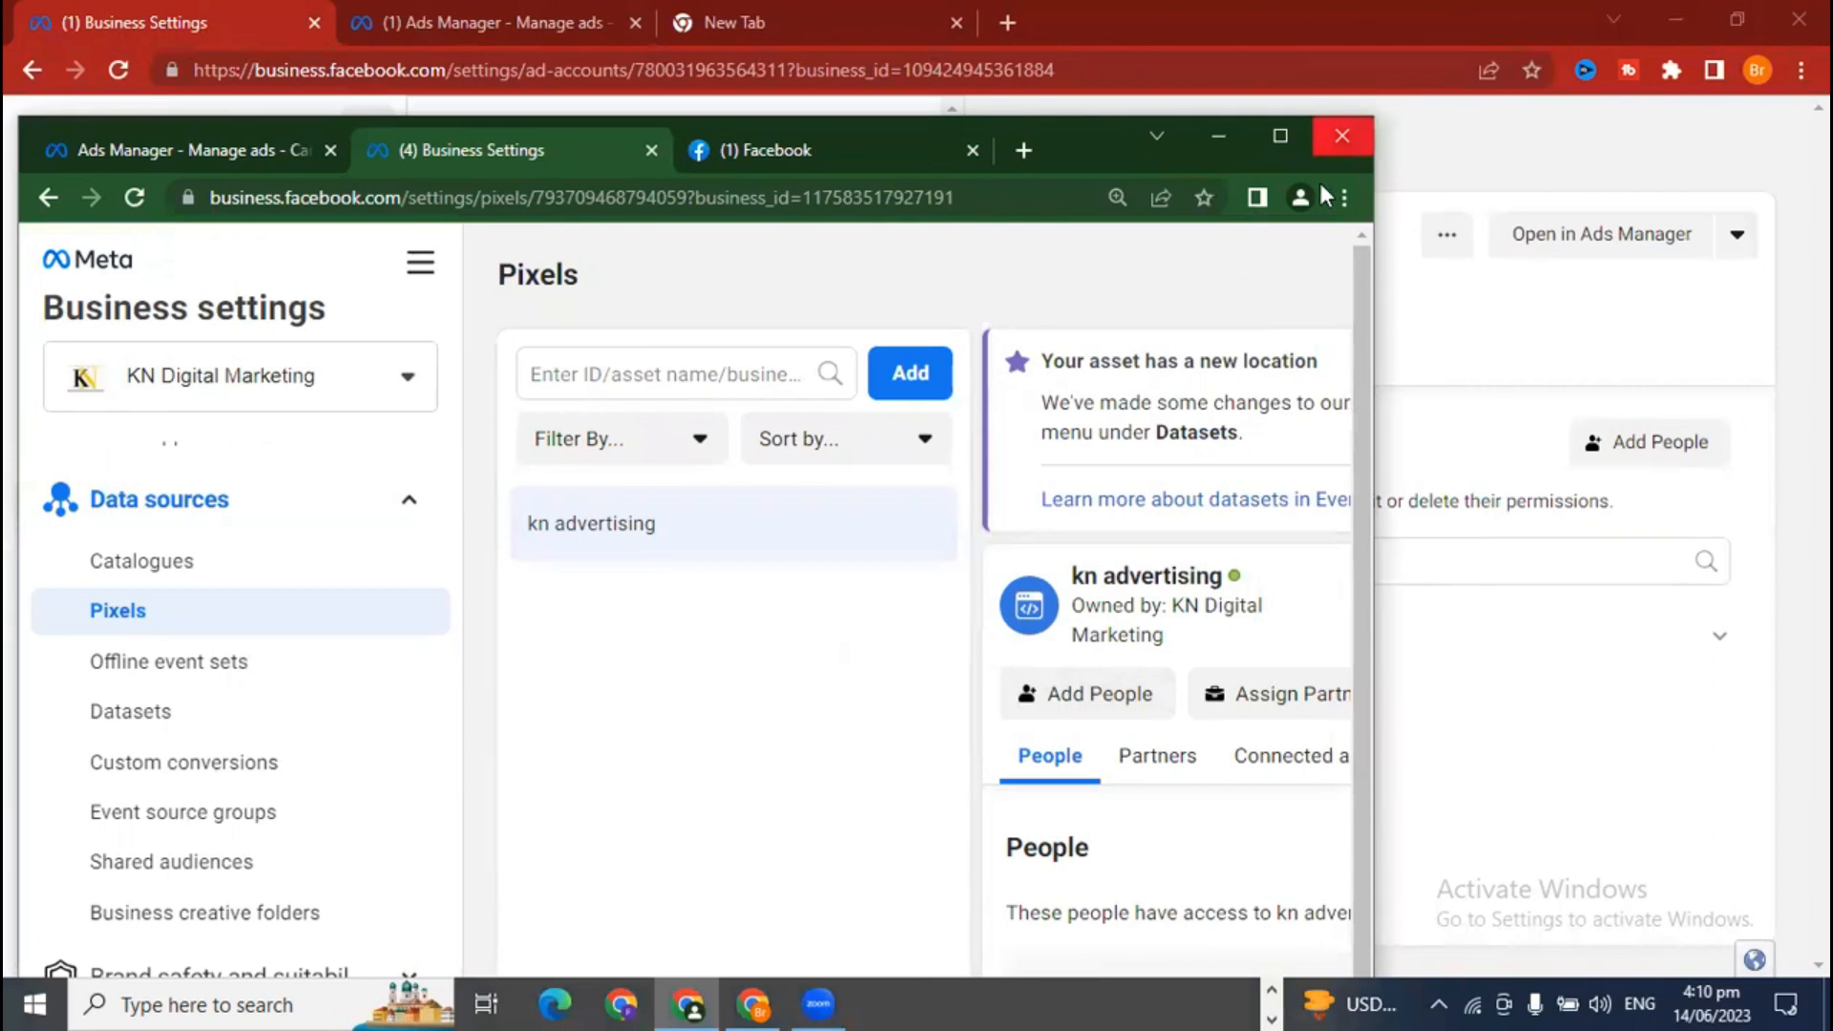
{"action": "left_click", "coordinate": [1501, 356]}
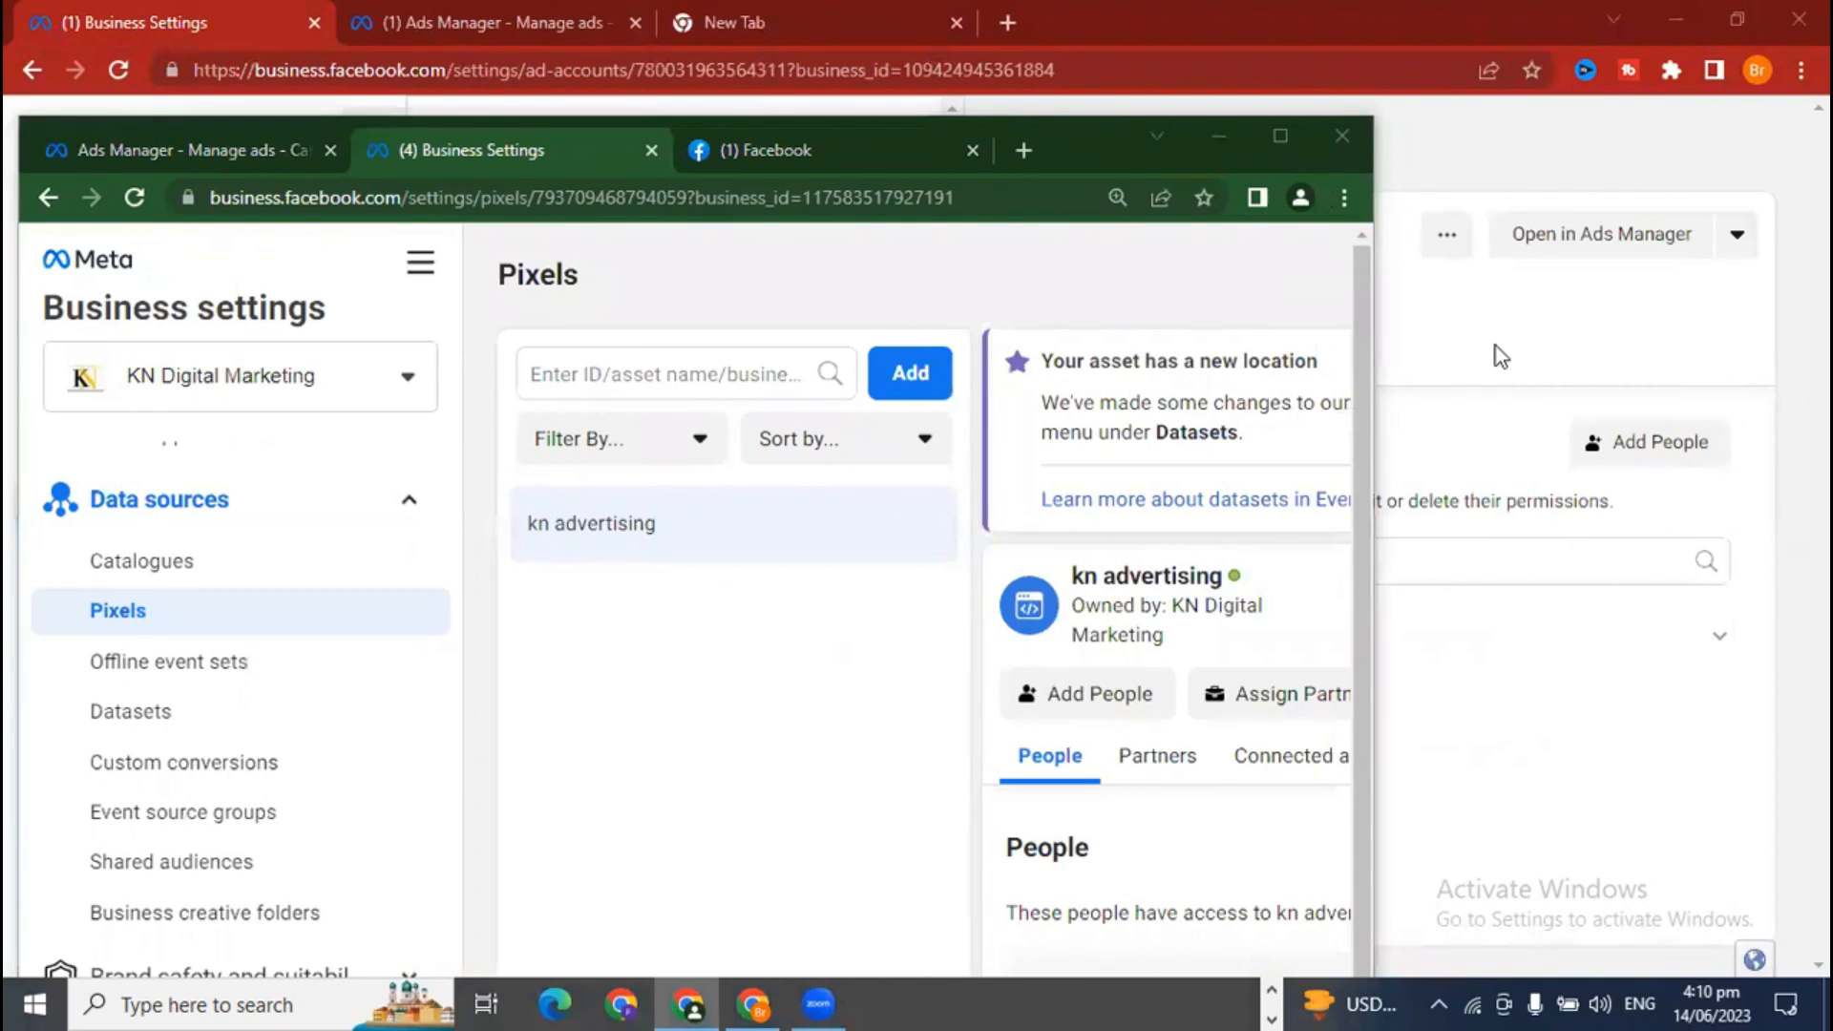
{"action": "left_click", "coordinate": [1284, 134]}
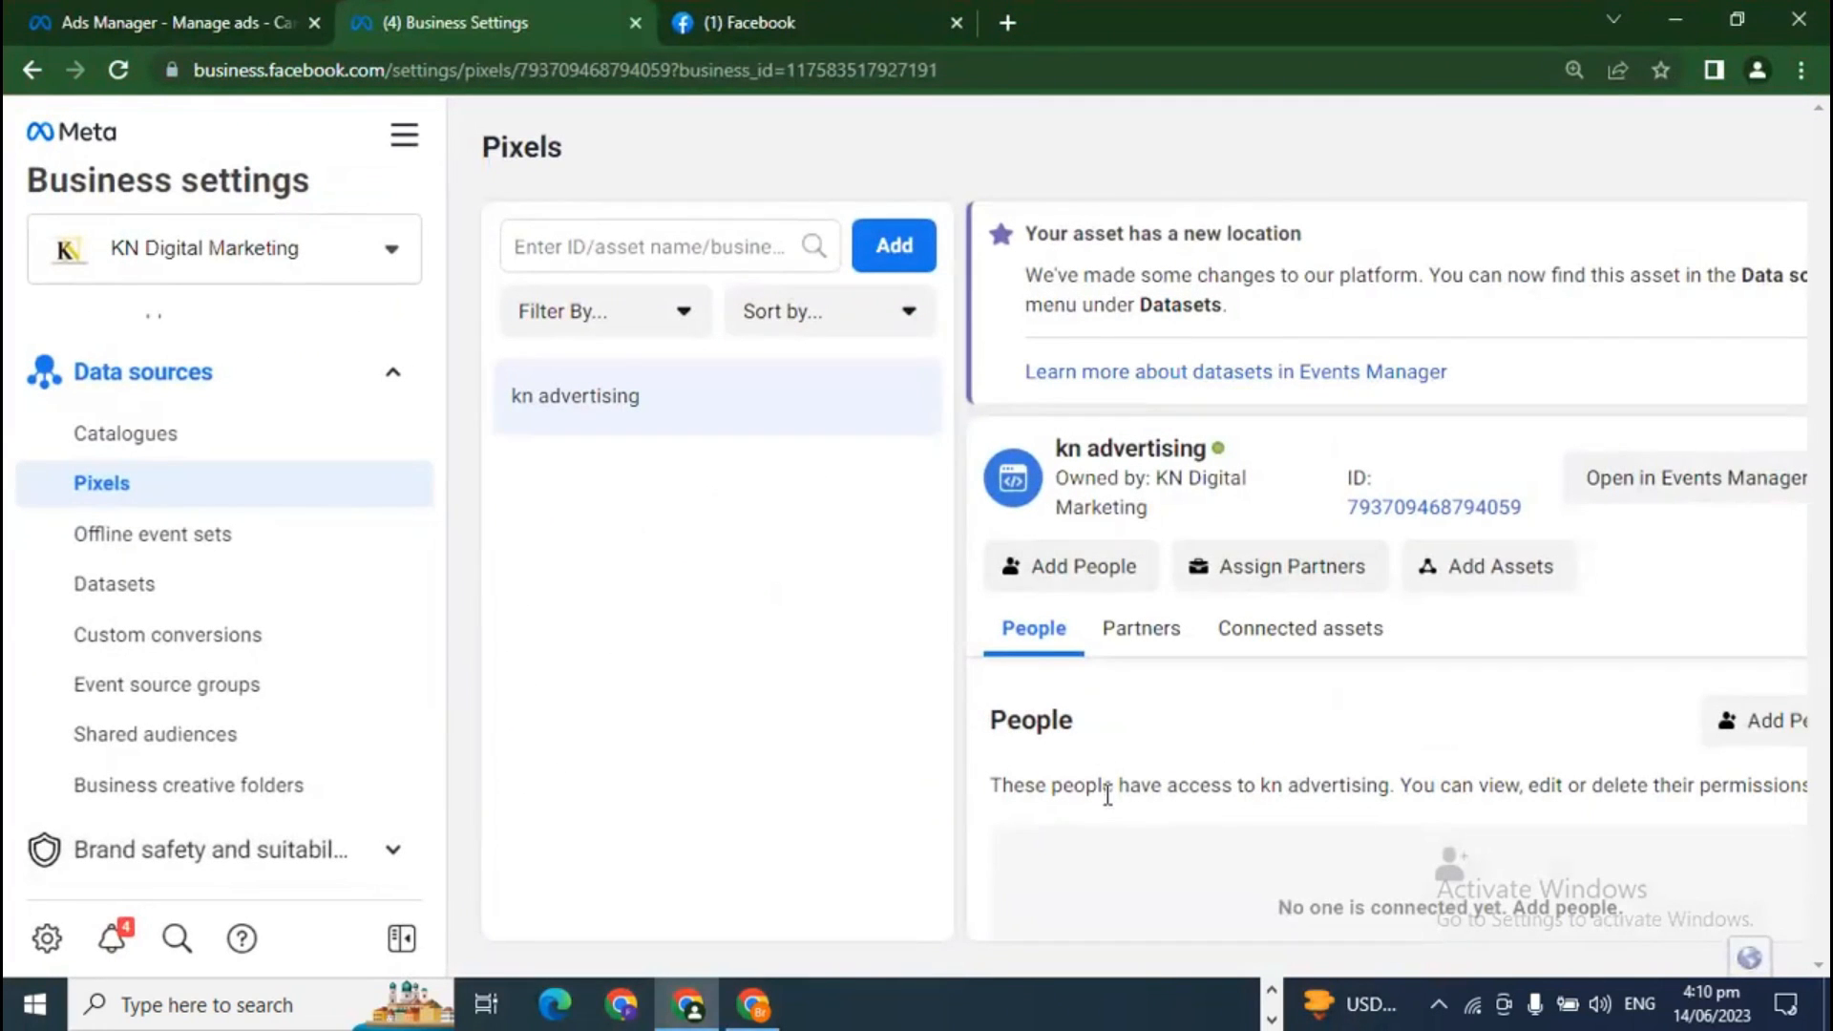
{"action": "left_click", "coordinate": [401, 938]}
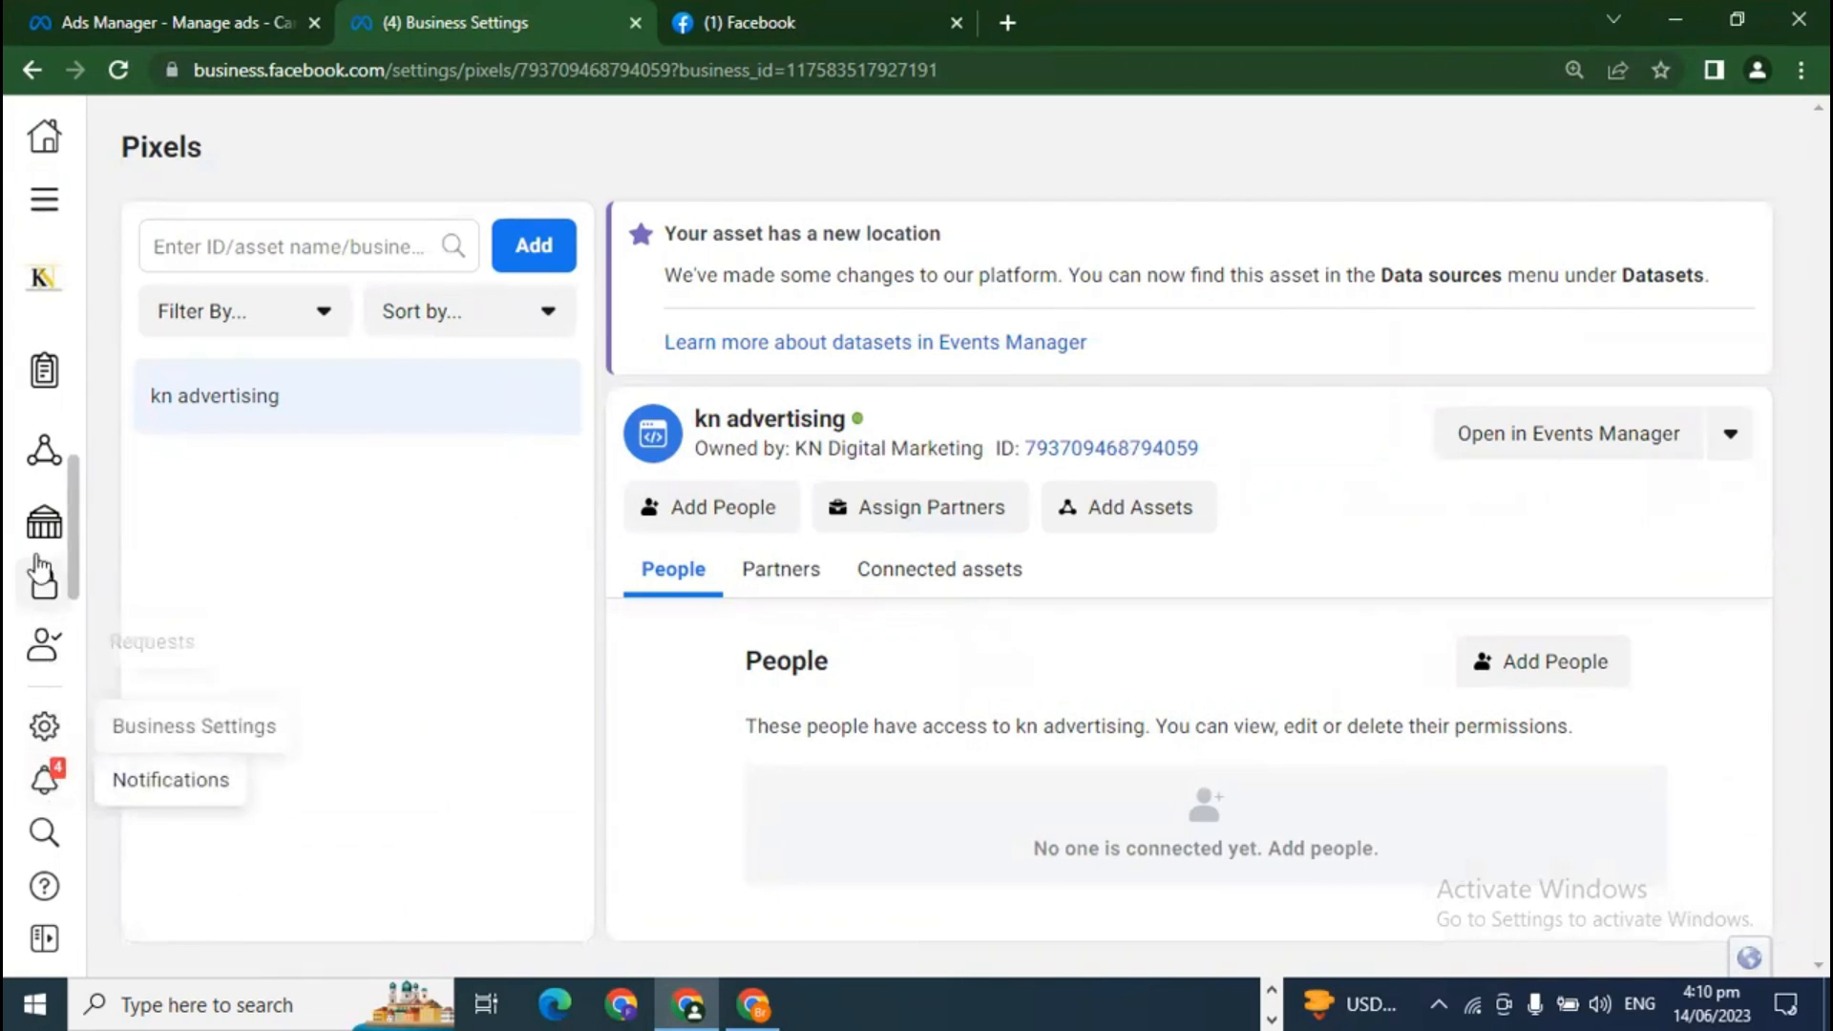
{"action": "mouse_move", "coordinate": [42, 516]}
{"action": "scroll", "coordinate": [229, 630], "scroll_direction": "up", "scroll_amount": 3}
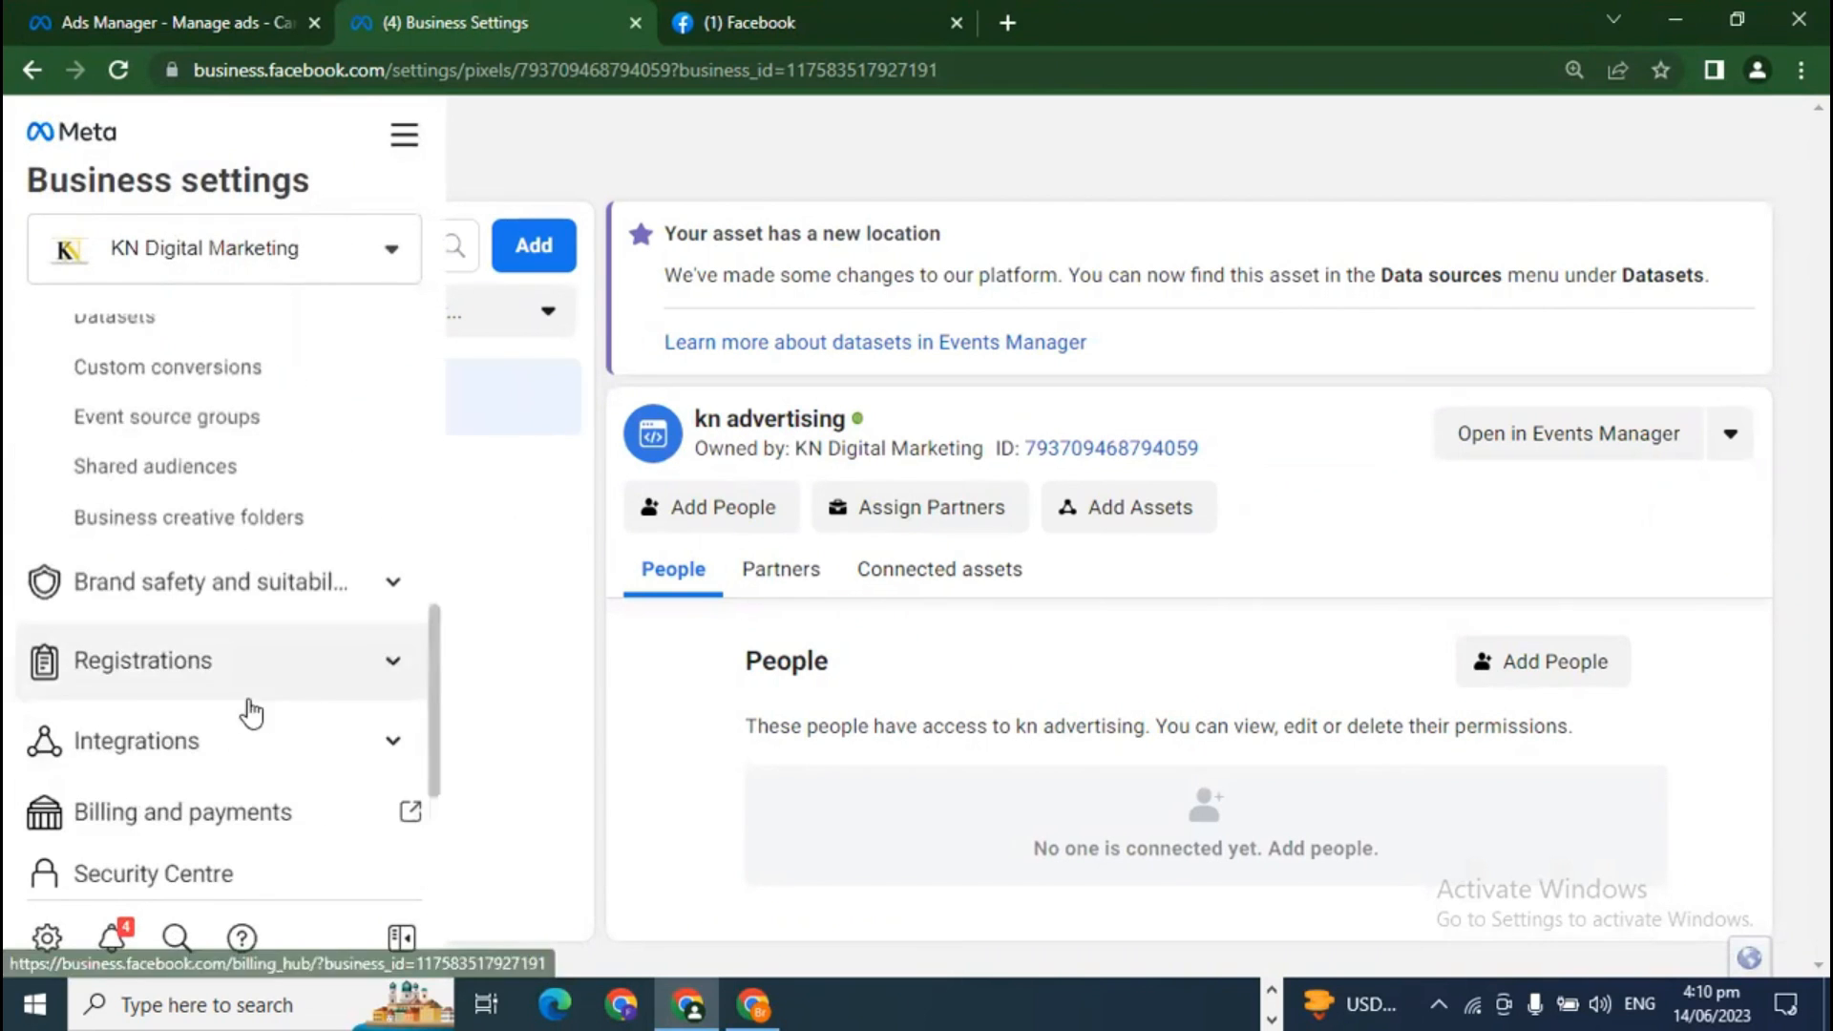
{"action": "scroll", "coordinate": [270, 819], "scroll_direction": "up", "scroll_amount": 3}
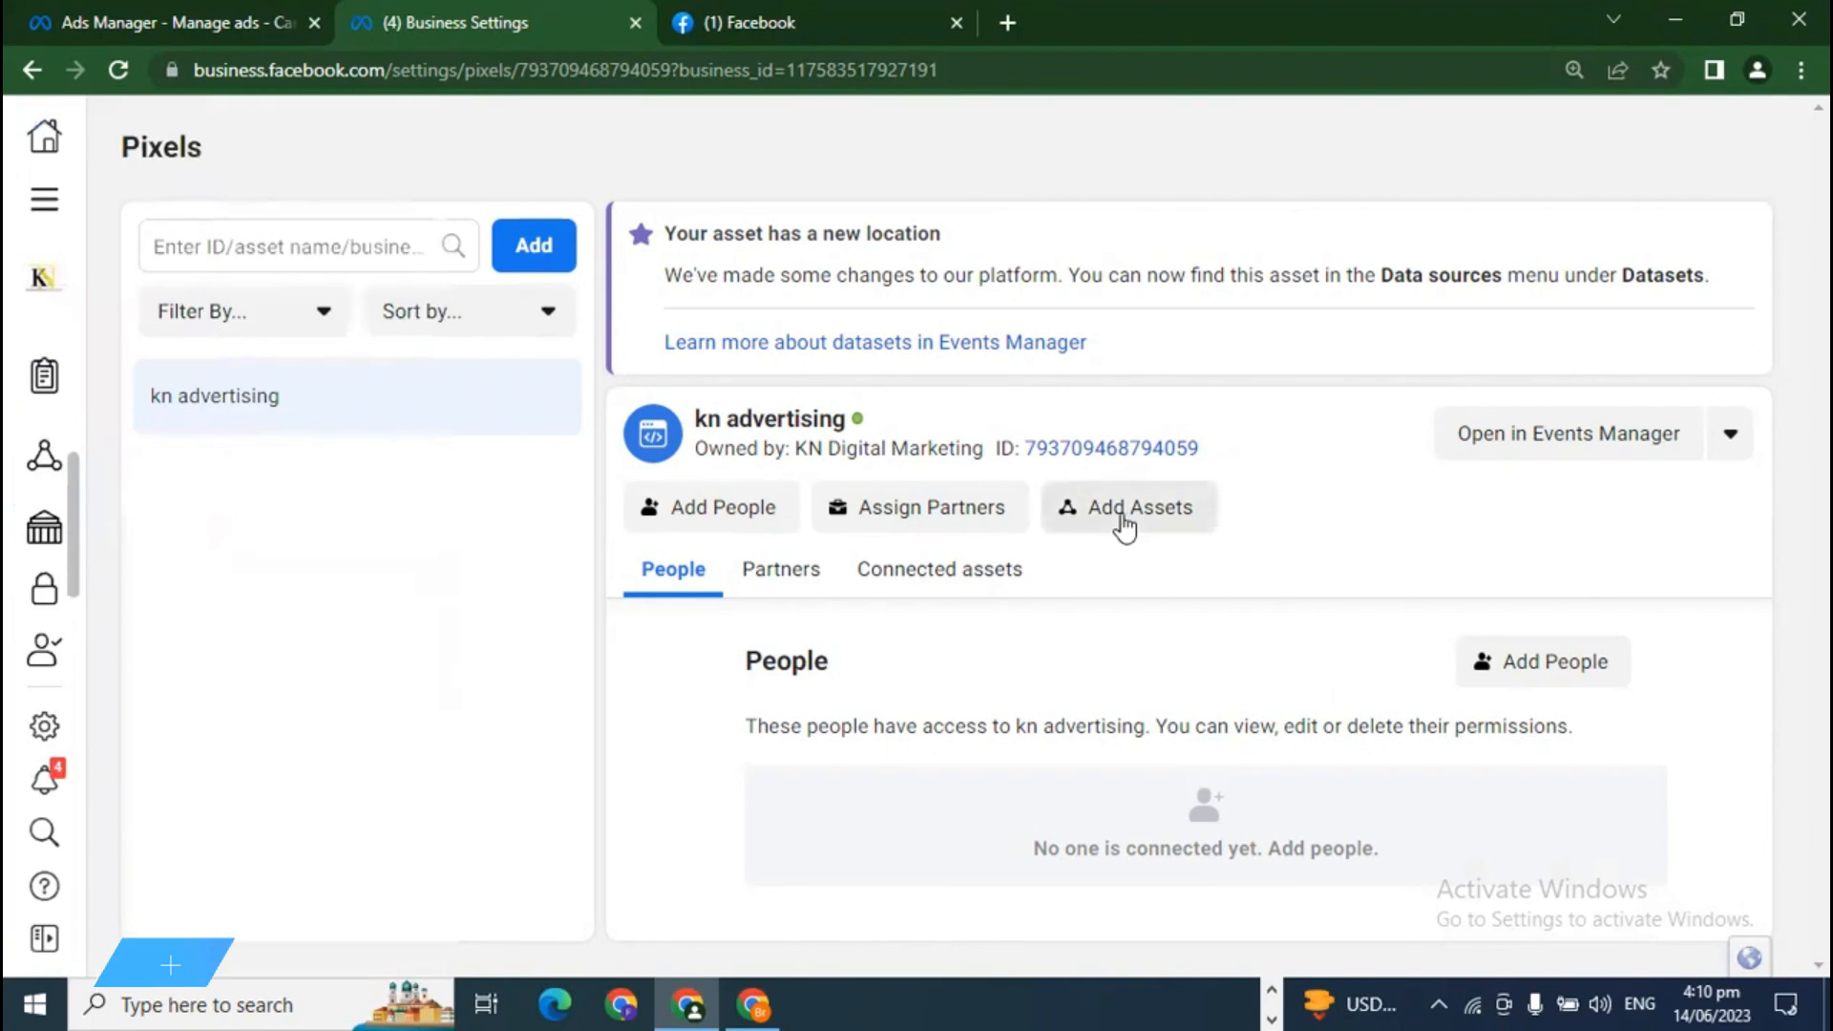
{"action": "left_click", "coordinate": [1123, 515]}
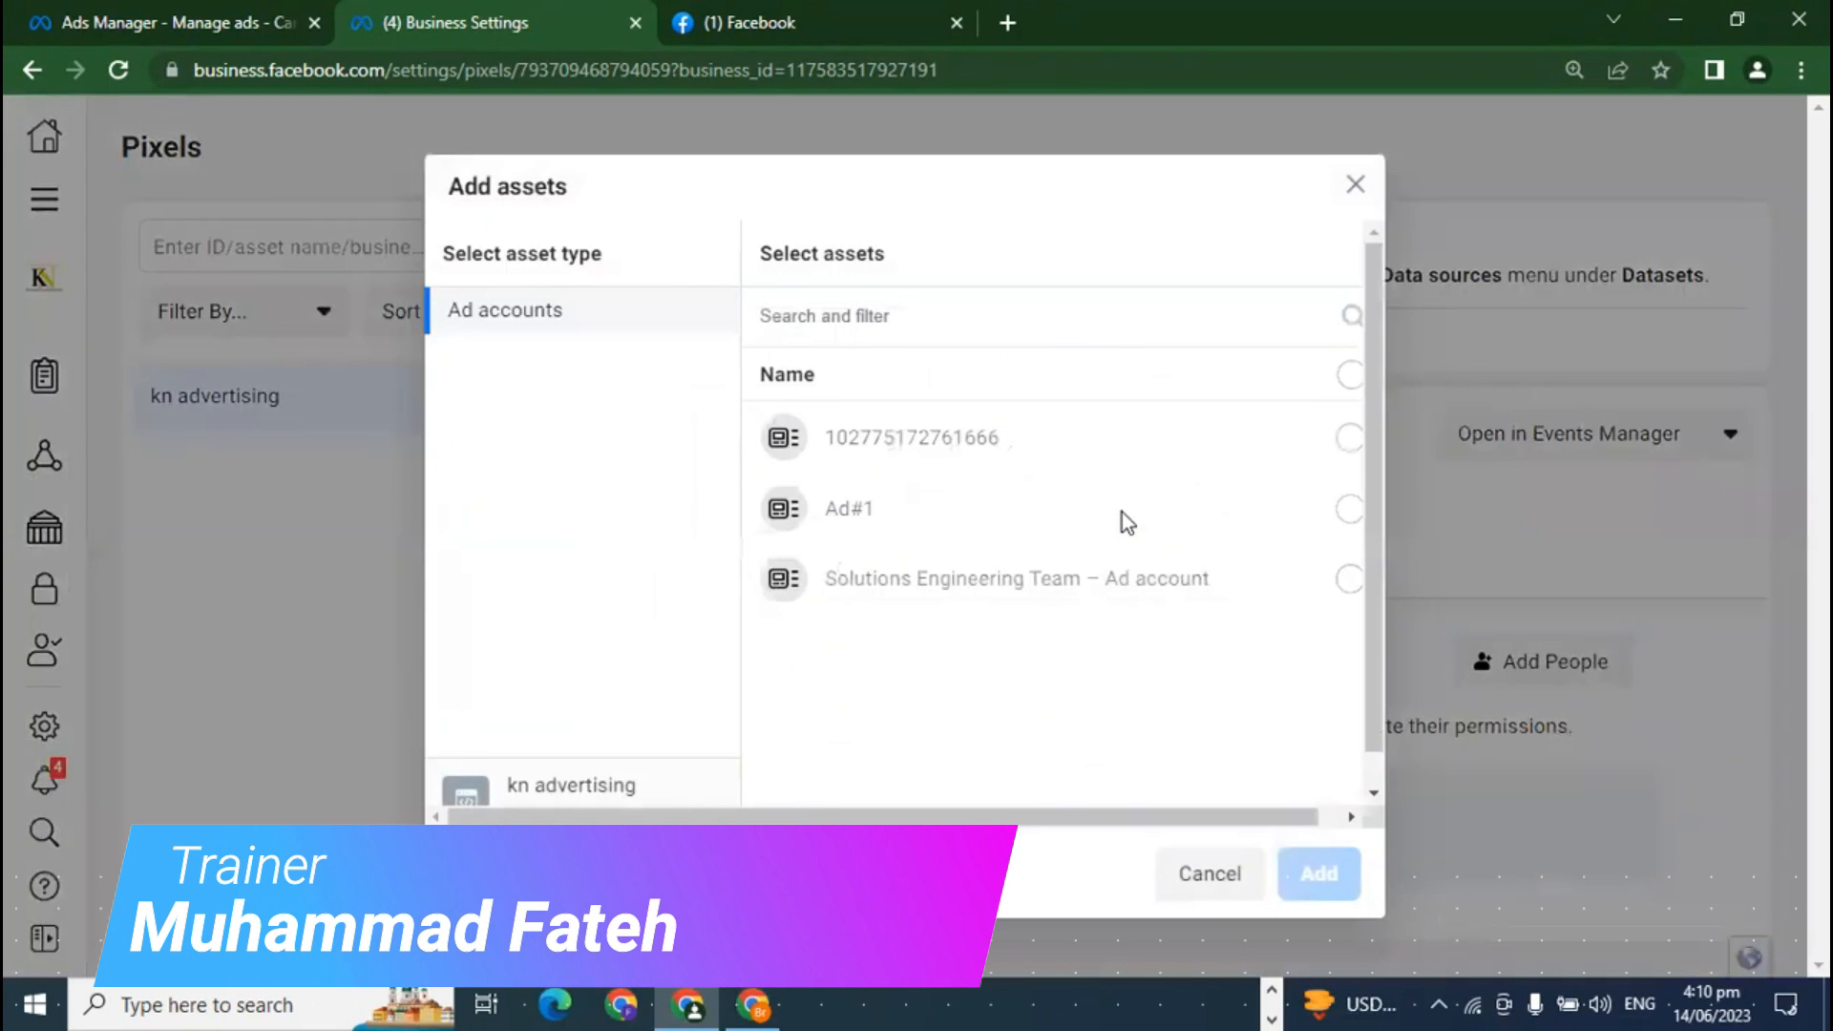
{"action": "scroll", "coordinate": [869, 568], "scroll_direction": "down", "scroll_amount": 1}
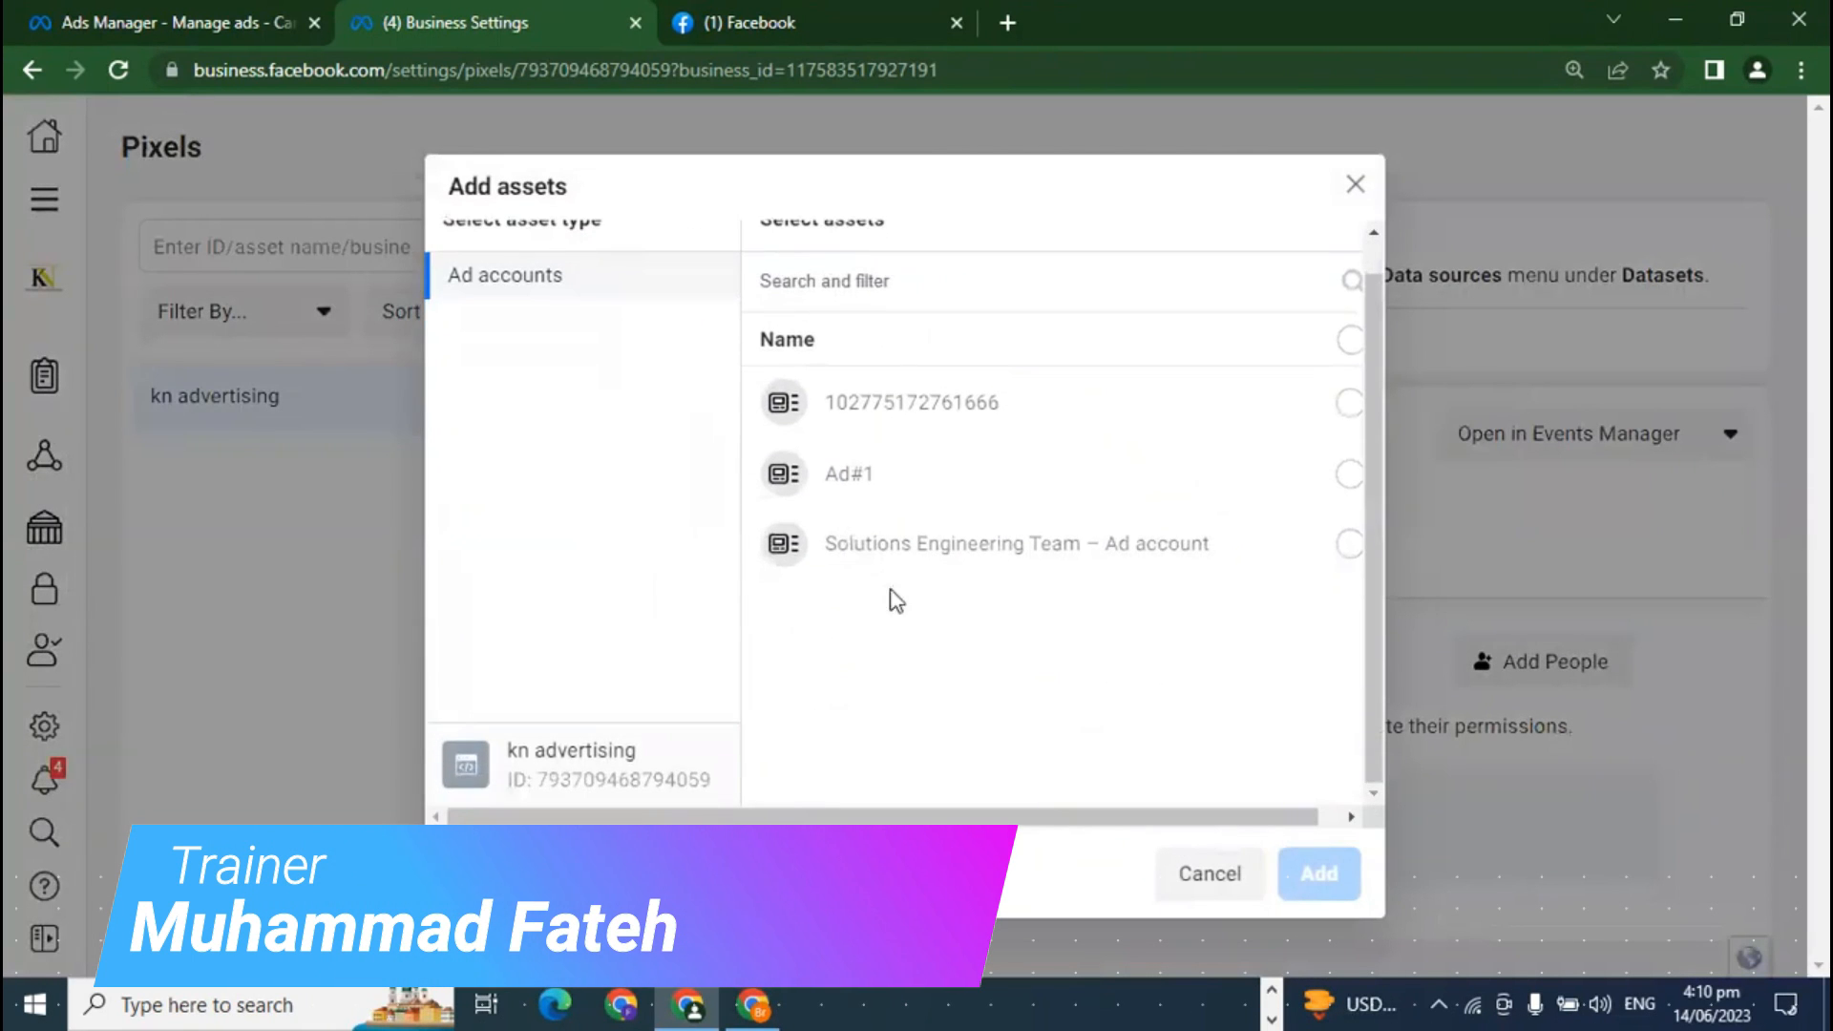
{"action": "scroll", "coordinate": [1035, 563], "scroll_direction": "up", "scroll_amount": 1}
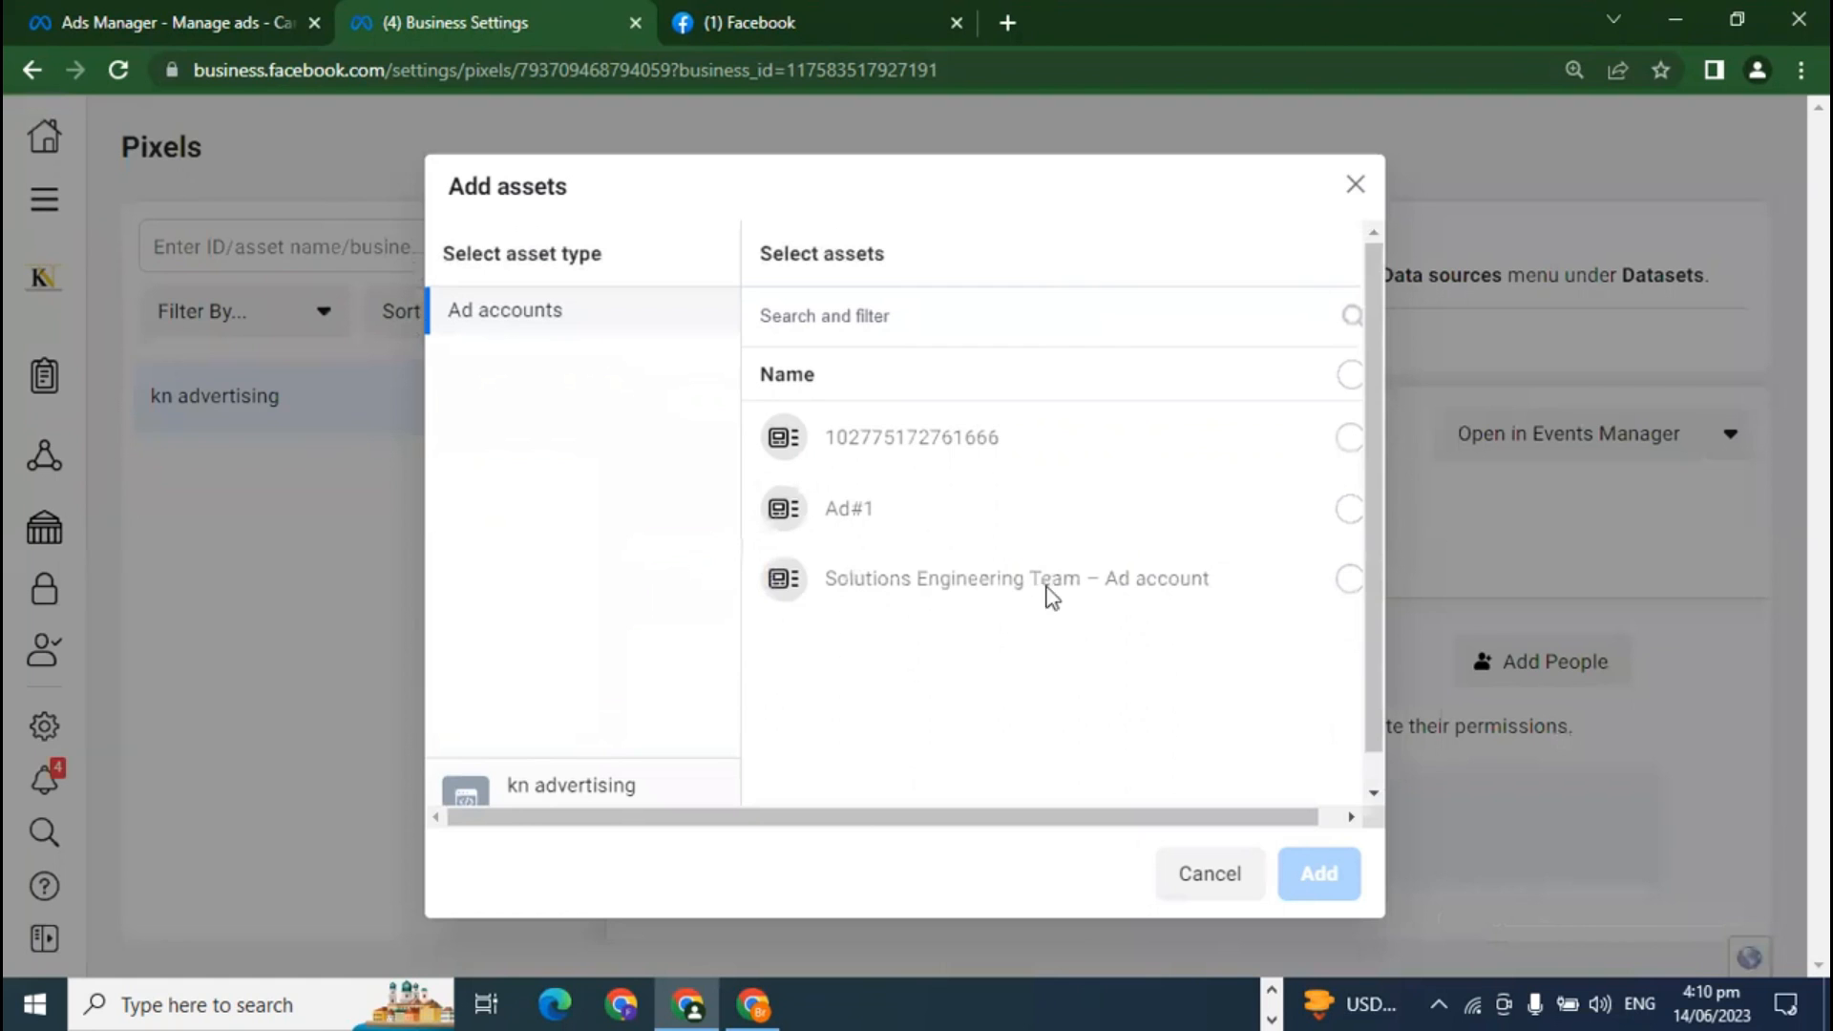
{"action": "left_click", "coordinate": [1227, 880]}
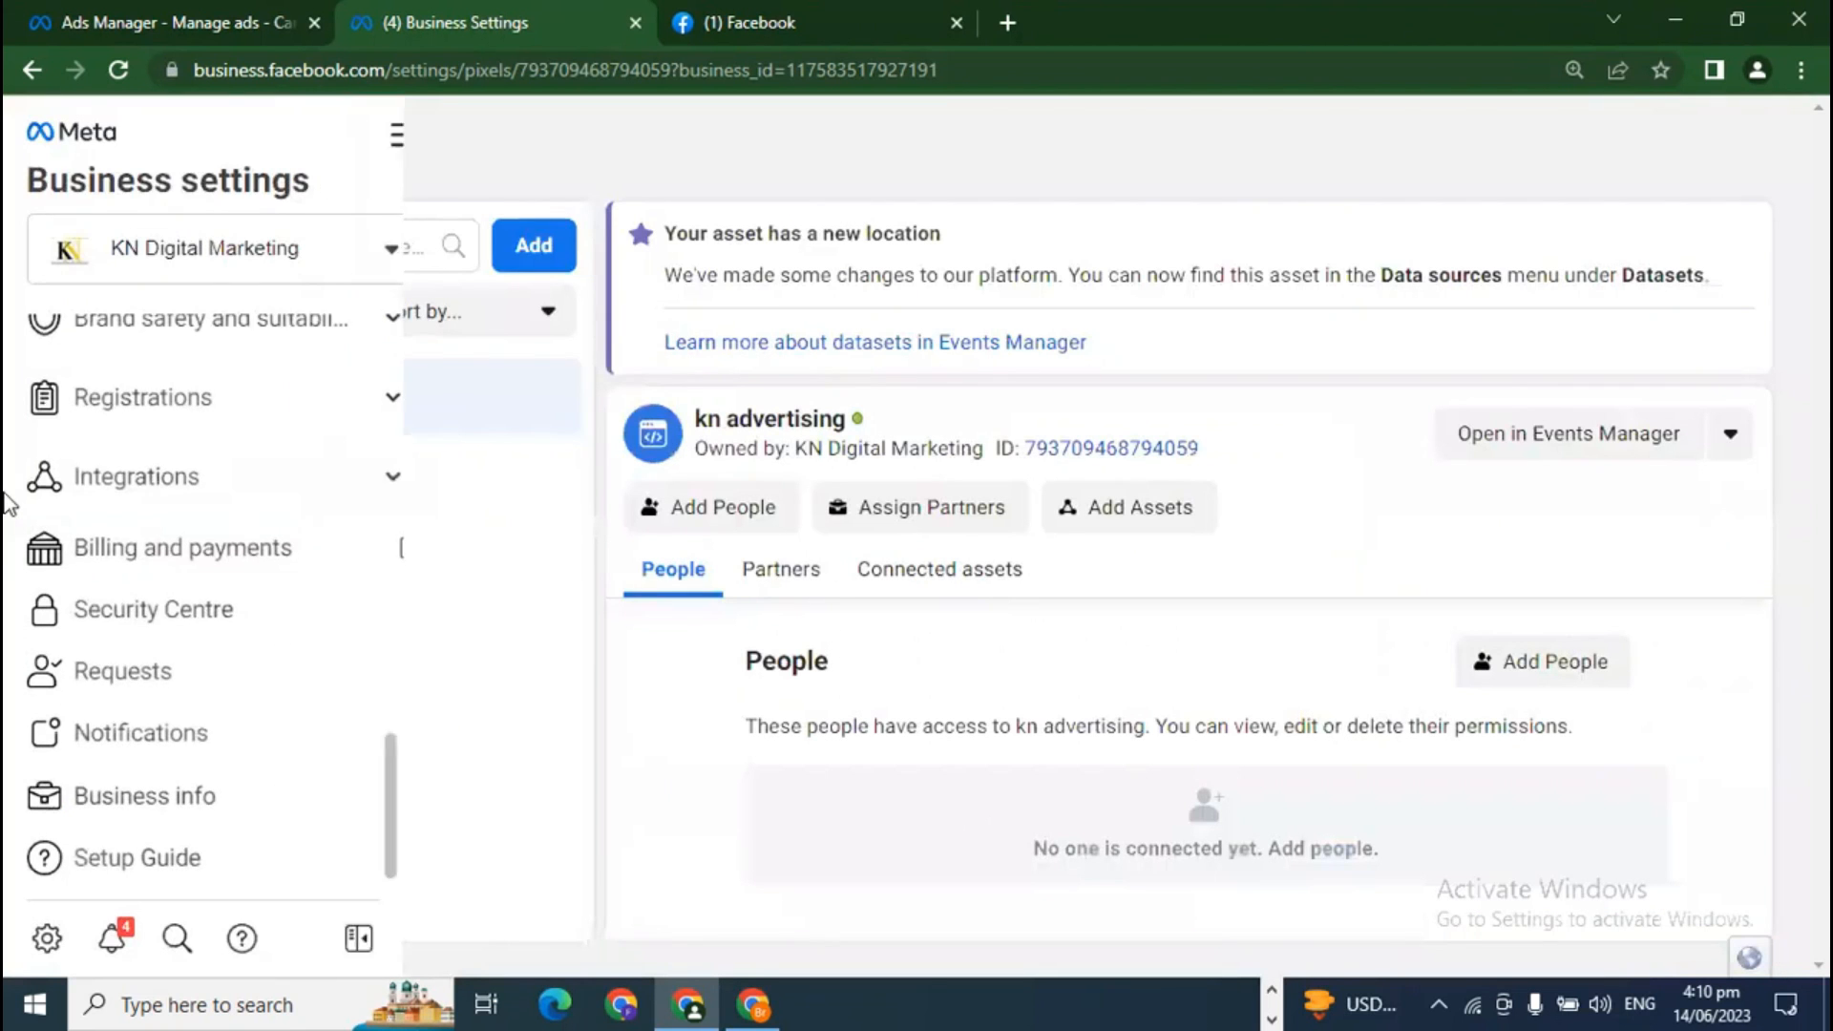
{"action": "scroll", "coordinate": [248, 702], "scroll_direction": "up", "scroll_amount": 5}
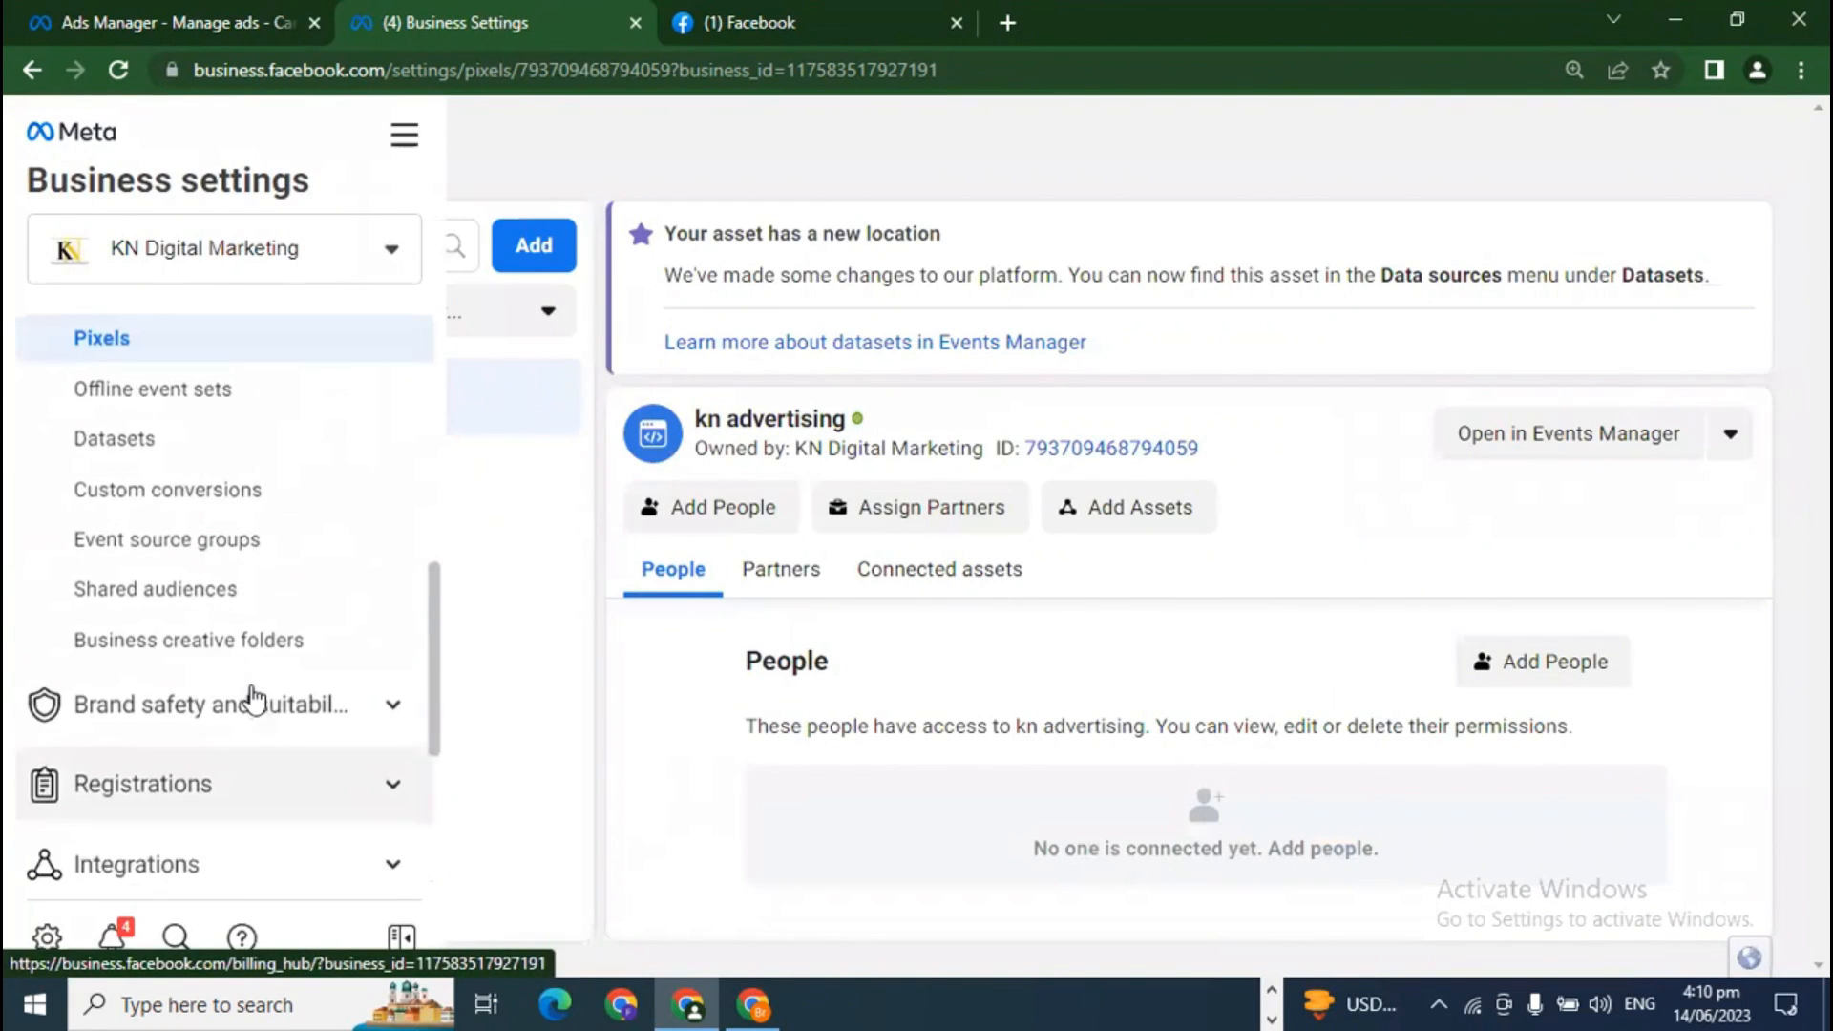
Step: Step through Offline event sets, Datasets, Custom conversions, Shared audiences and Business creative folders
{"action": "scroll", "coordinate": [253, 702], "scroll_direction": "up", "scroll_amount": 1}
{"action": "left_click", "coordinate": [157, 542]}
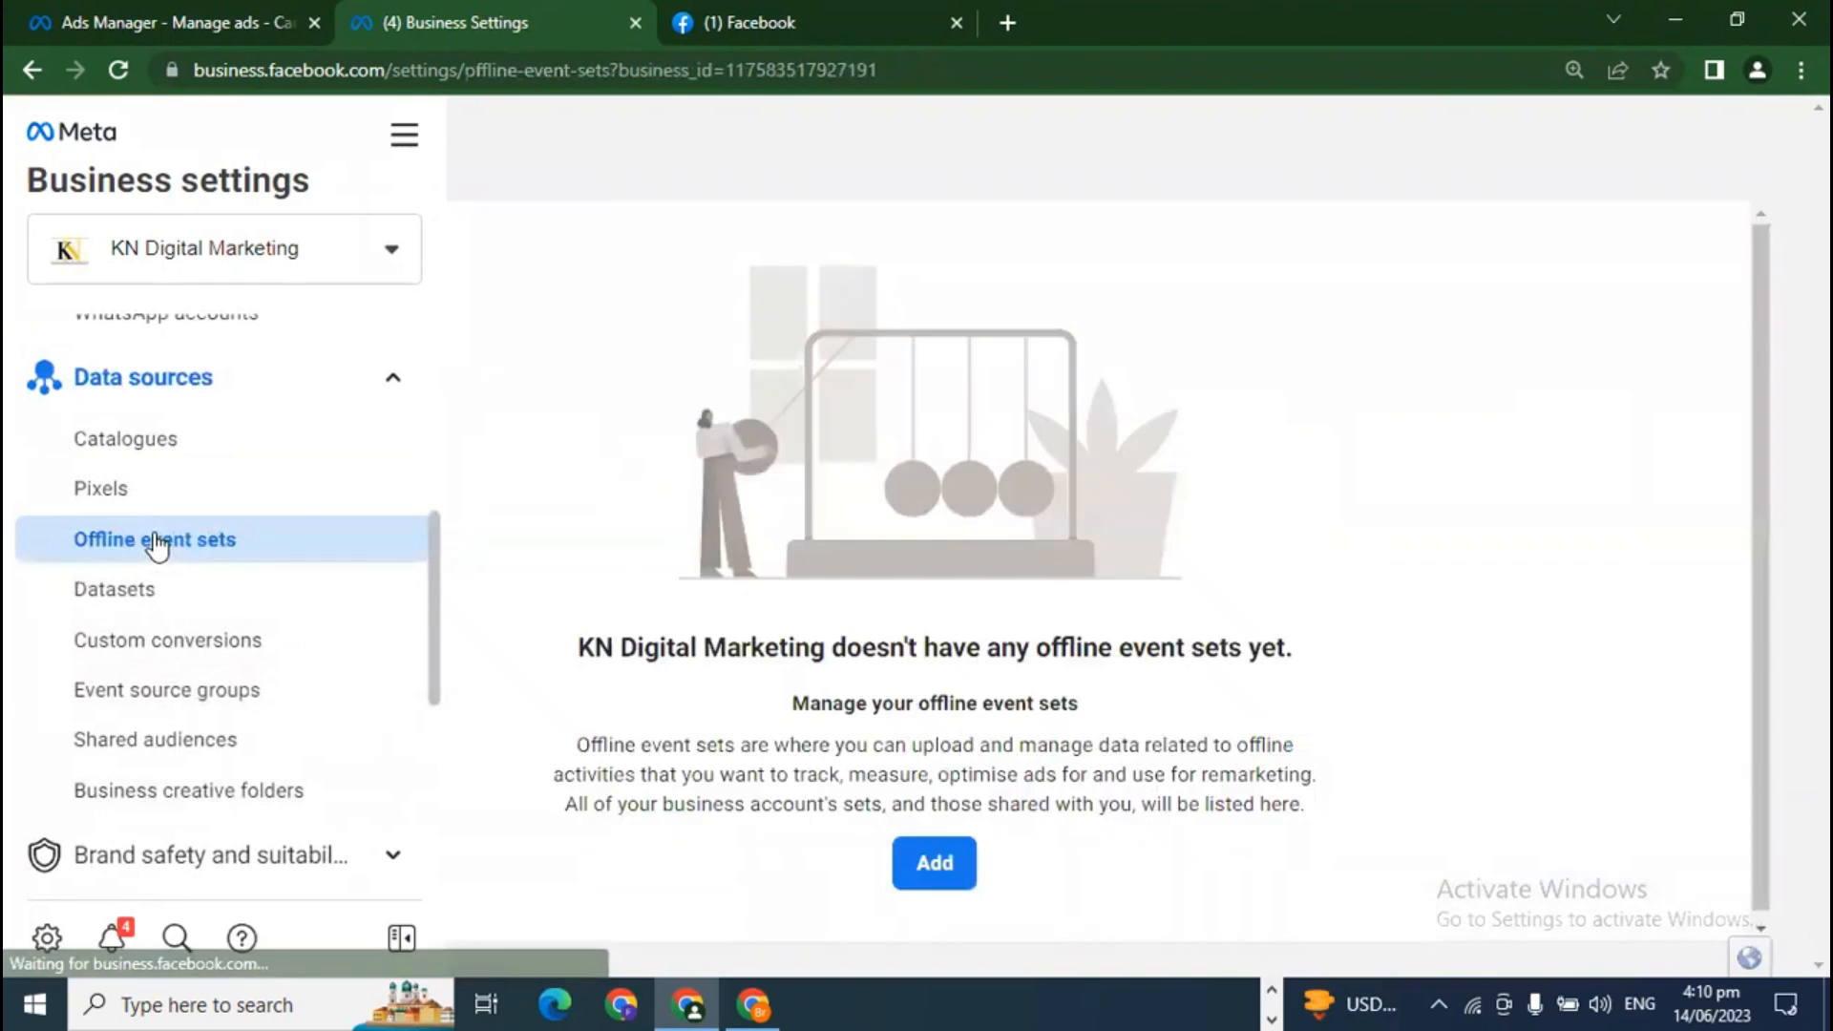
{"action": "left_click", "coordinate": [172, 597]}
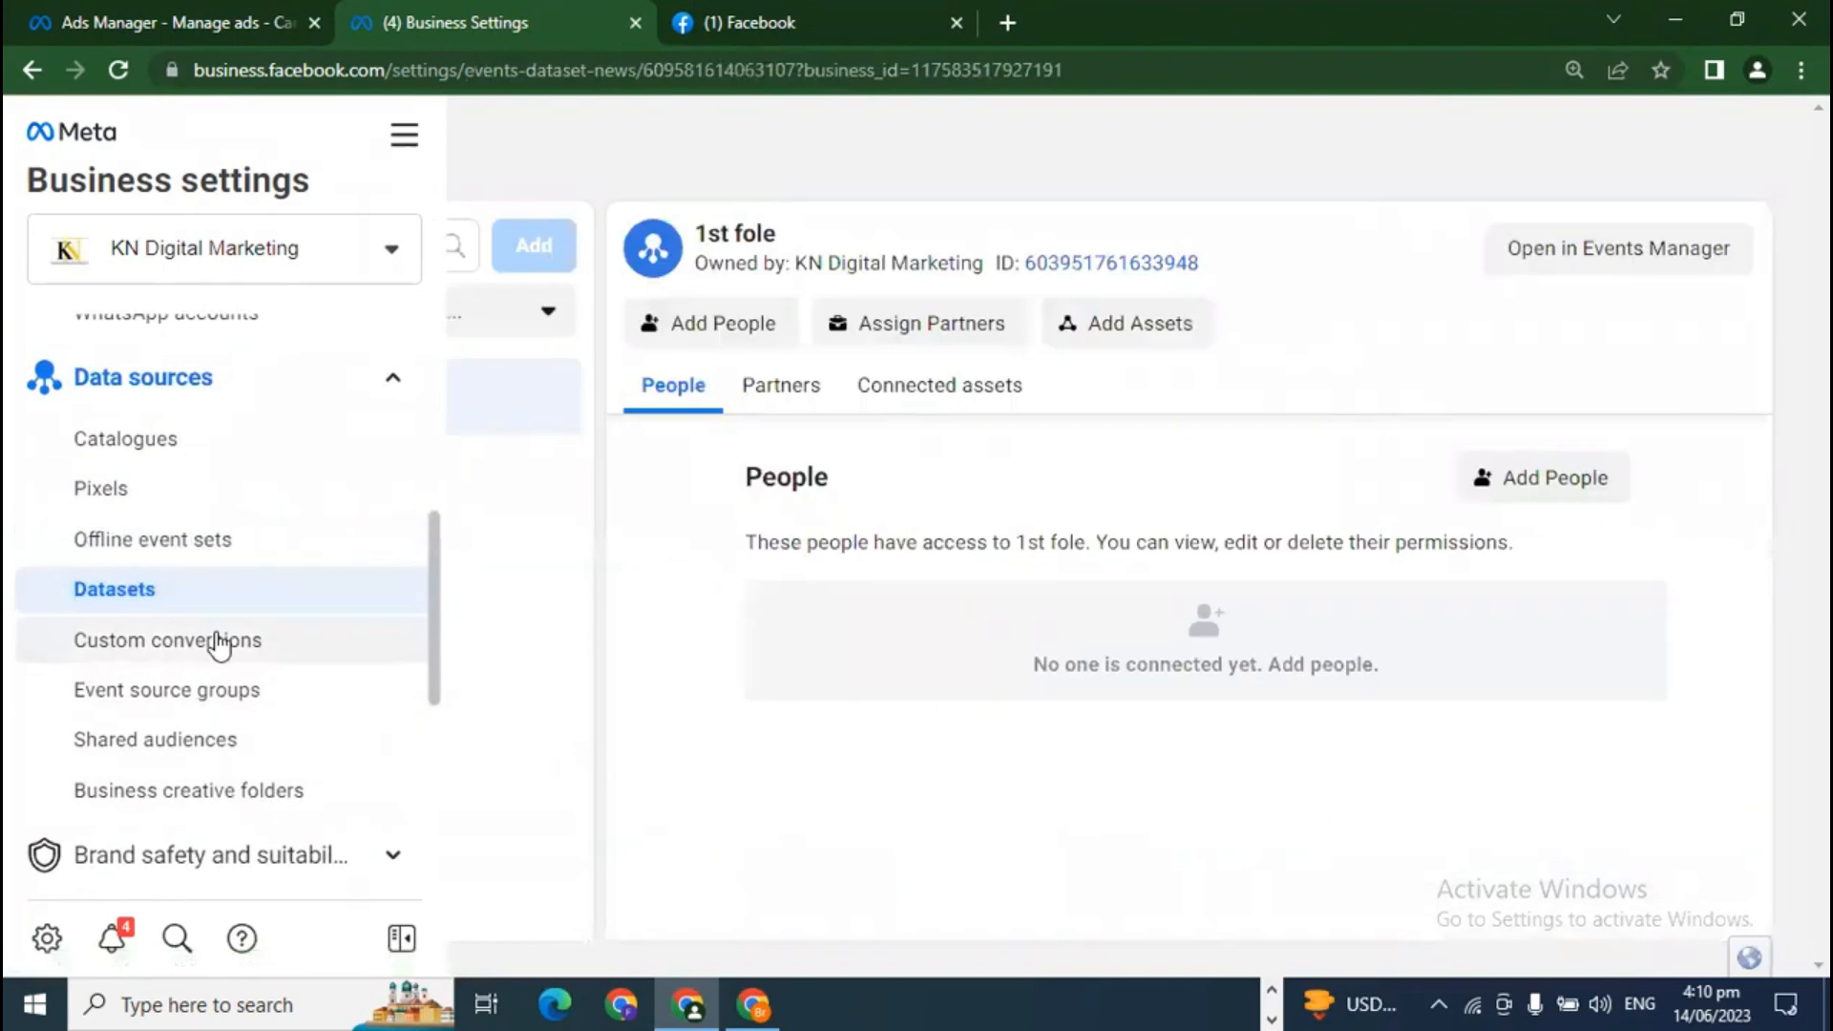
{"action": "left_click", "coordinate": [215, 639]}
{"action": "scroll", "coordinate": [270, 707], "scroll_direction": "down", "scroll_amount": 3}
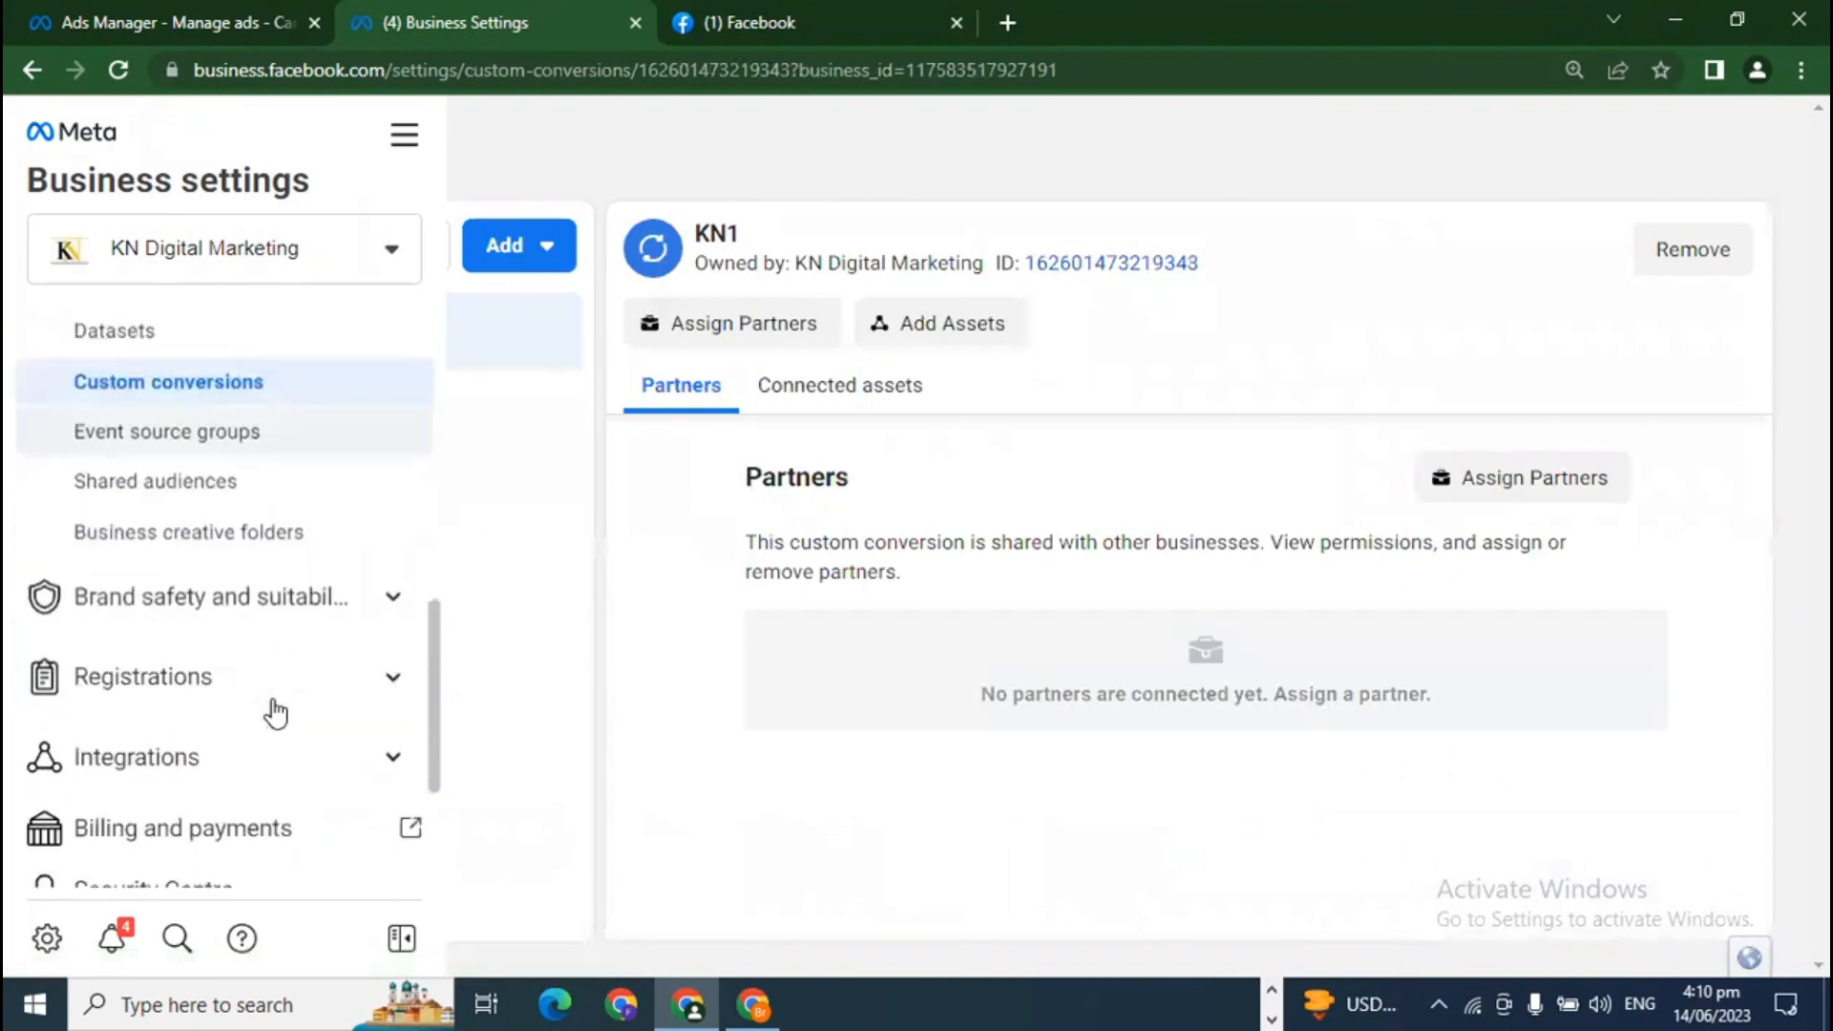
{"action": "left_click", "coordinate": [183, 487]}
{"action": "left_click", "coordinate": [196, 521]}
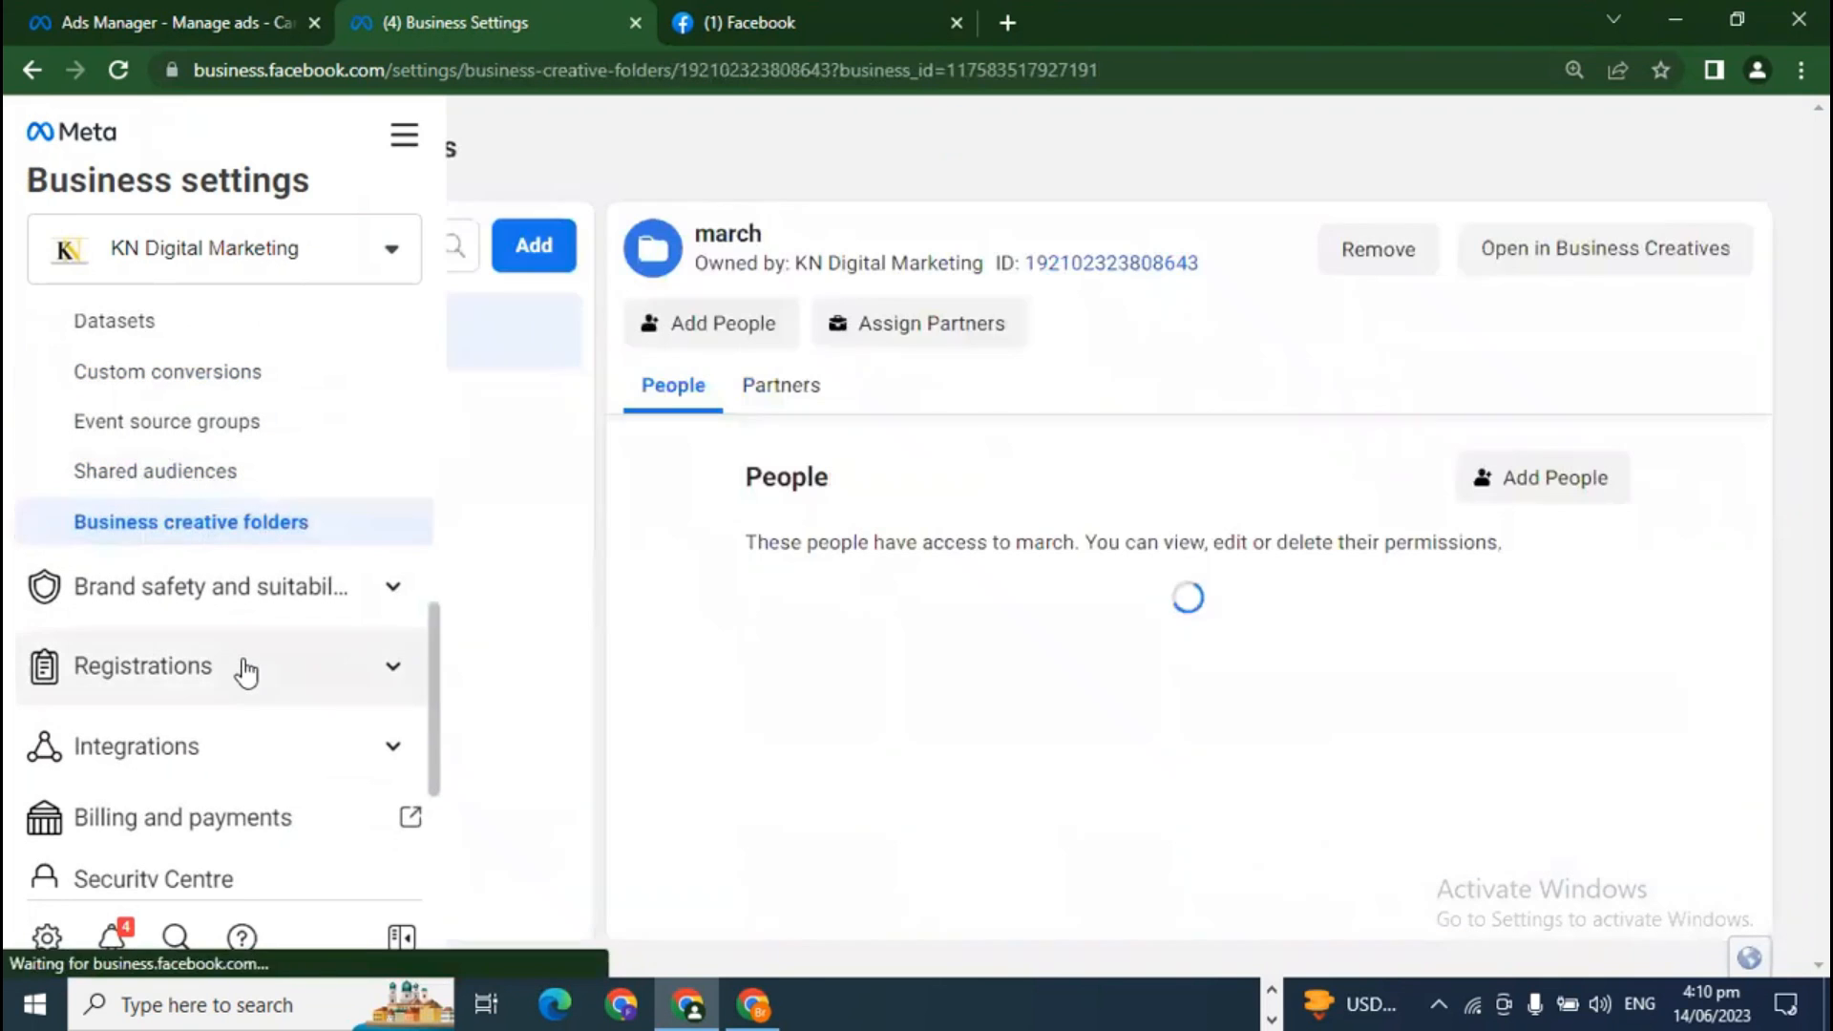
{"action": "scroll", "coordinate": [361, 524], "scroll_direction": "down", "scroll_amount": 2}
Step: View the Brand safety Domains page, then the News Pages registration
{"action": "left_click", "coordinate": [391, 454]}
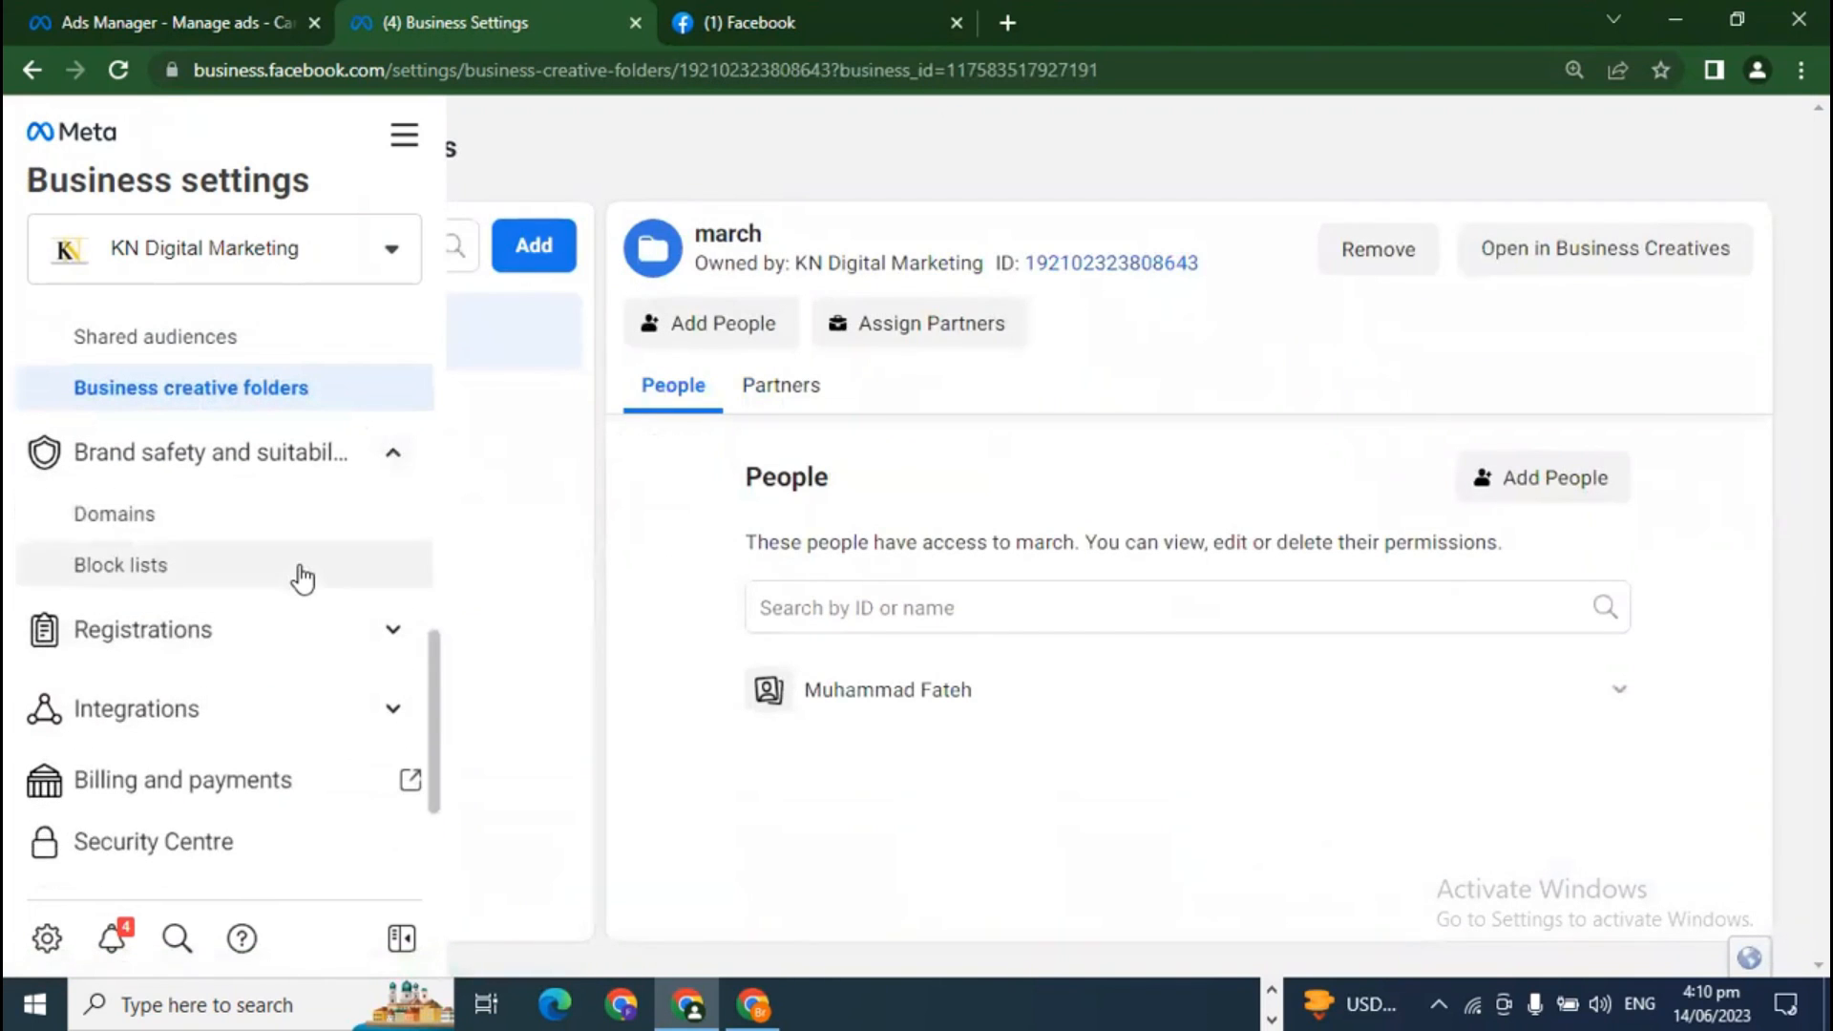
{"action": "scroll", "coordinate": [153, 427], "scroll_direction": "down", "scroll_amount": 2}
{"action": "left_click", "coordinate": [145, 386]}
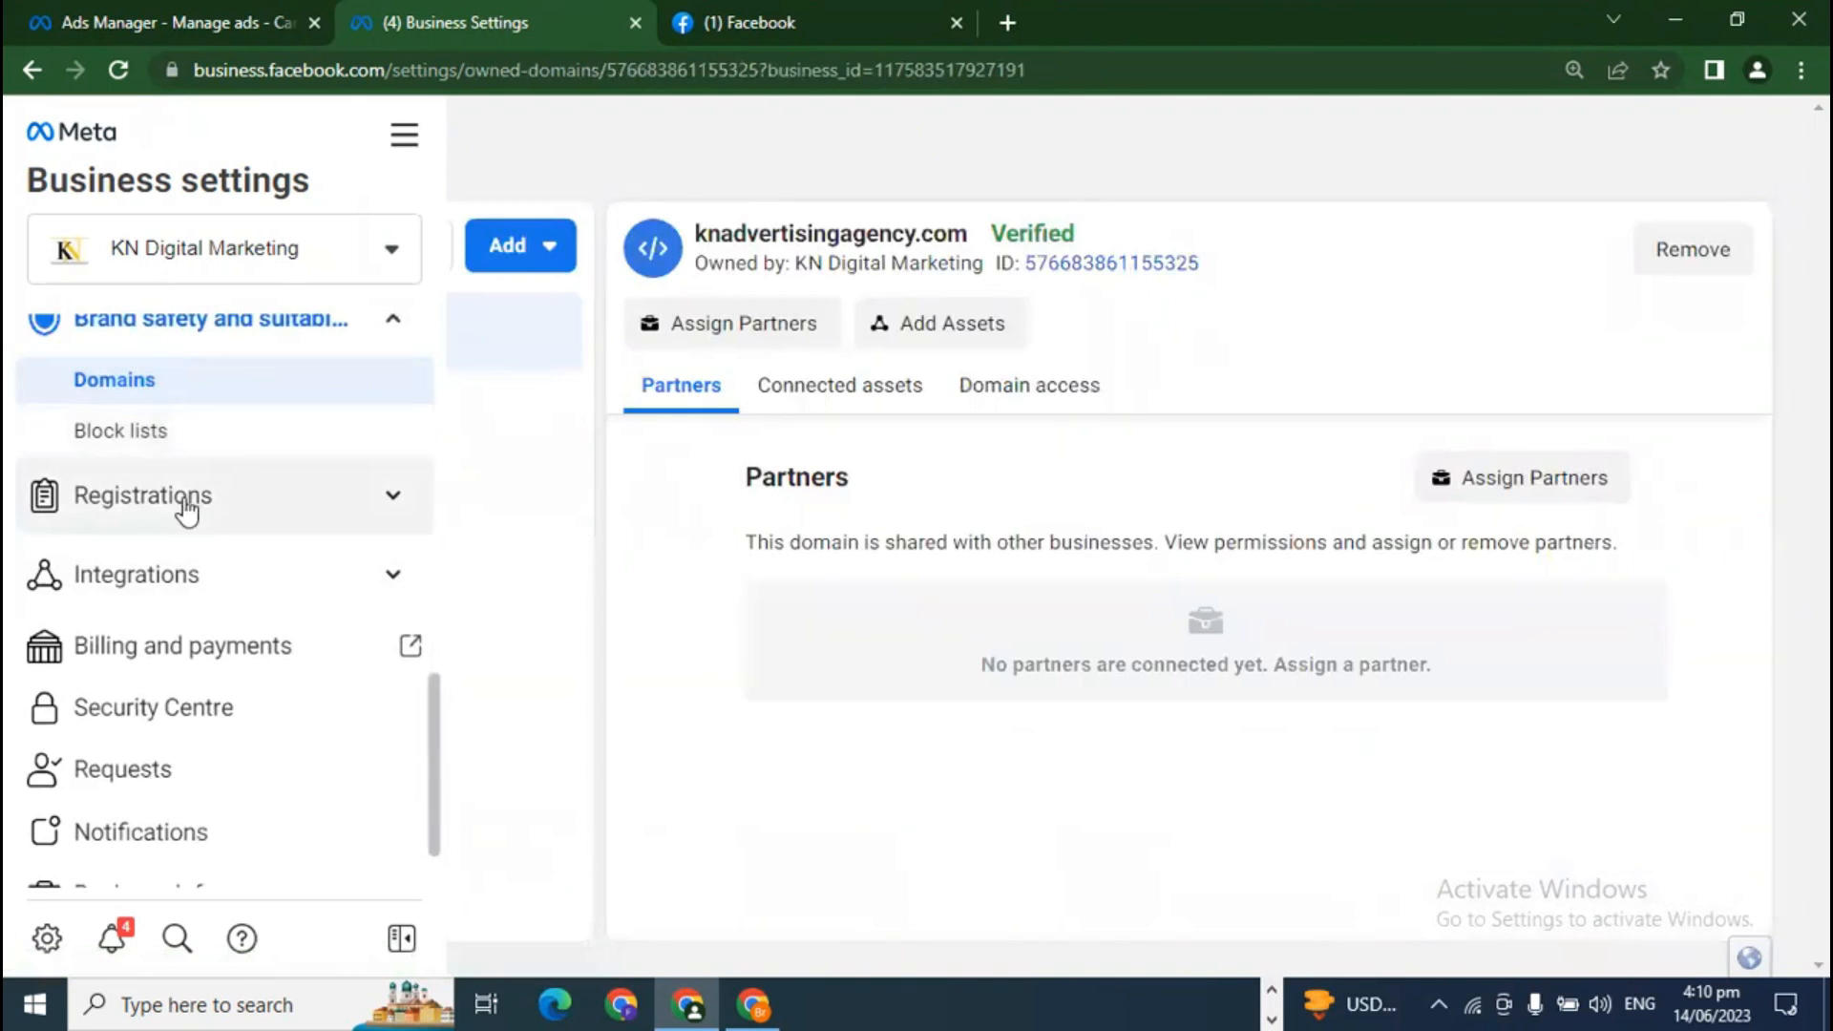
{"action": "left_click", "coordinate": [297, 528]}
{"action": "scroll", "coordinate": [307, 643], "scroll_direction": "down", "scroll_amount": 2}
{"action": "left_click", "coordinate": [190, 443]}
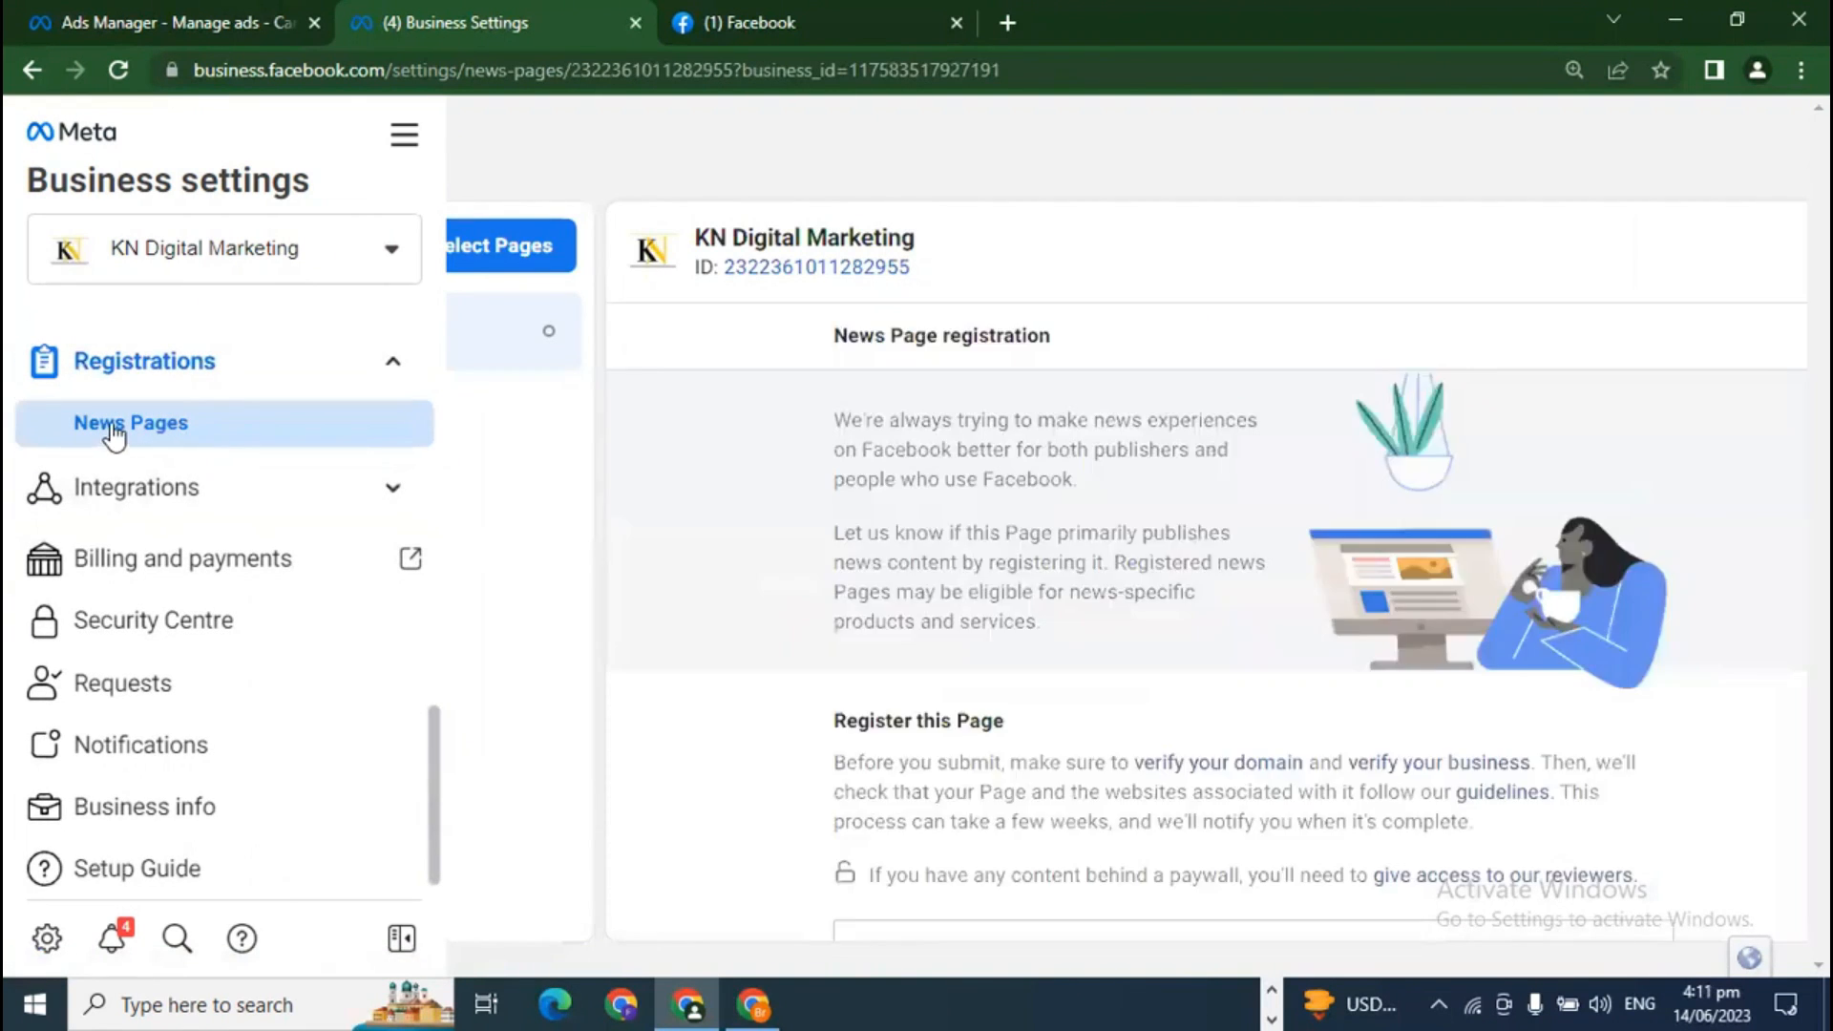
Step: Read through the News Page registration requirements, then expand the sidebar's Integrations section
{"action": "scroll", "coordinate": [684, 736], "scroll_direction": "down", "scroll_amount": 4}
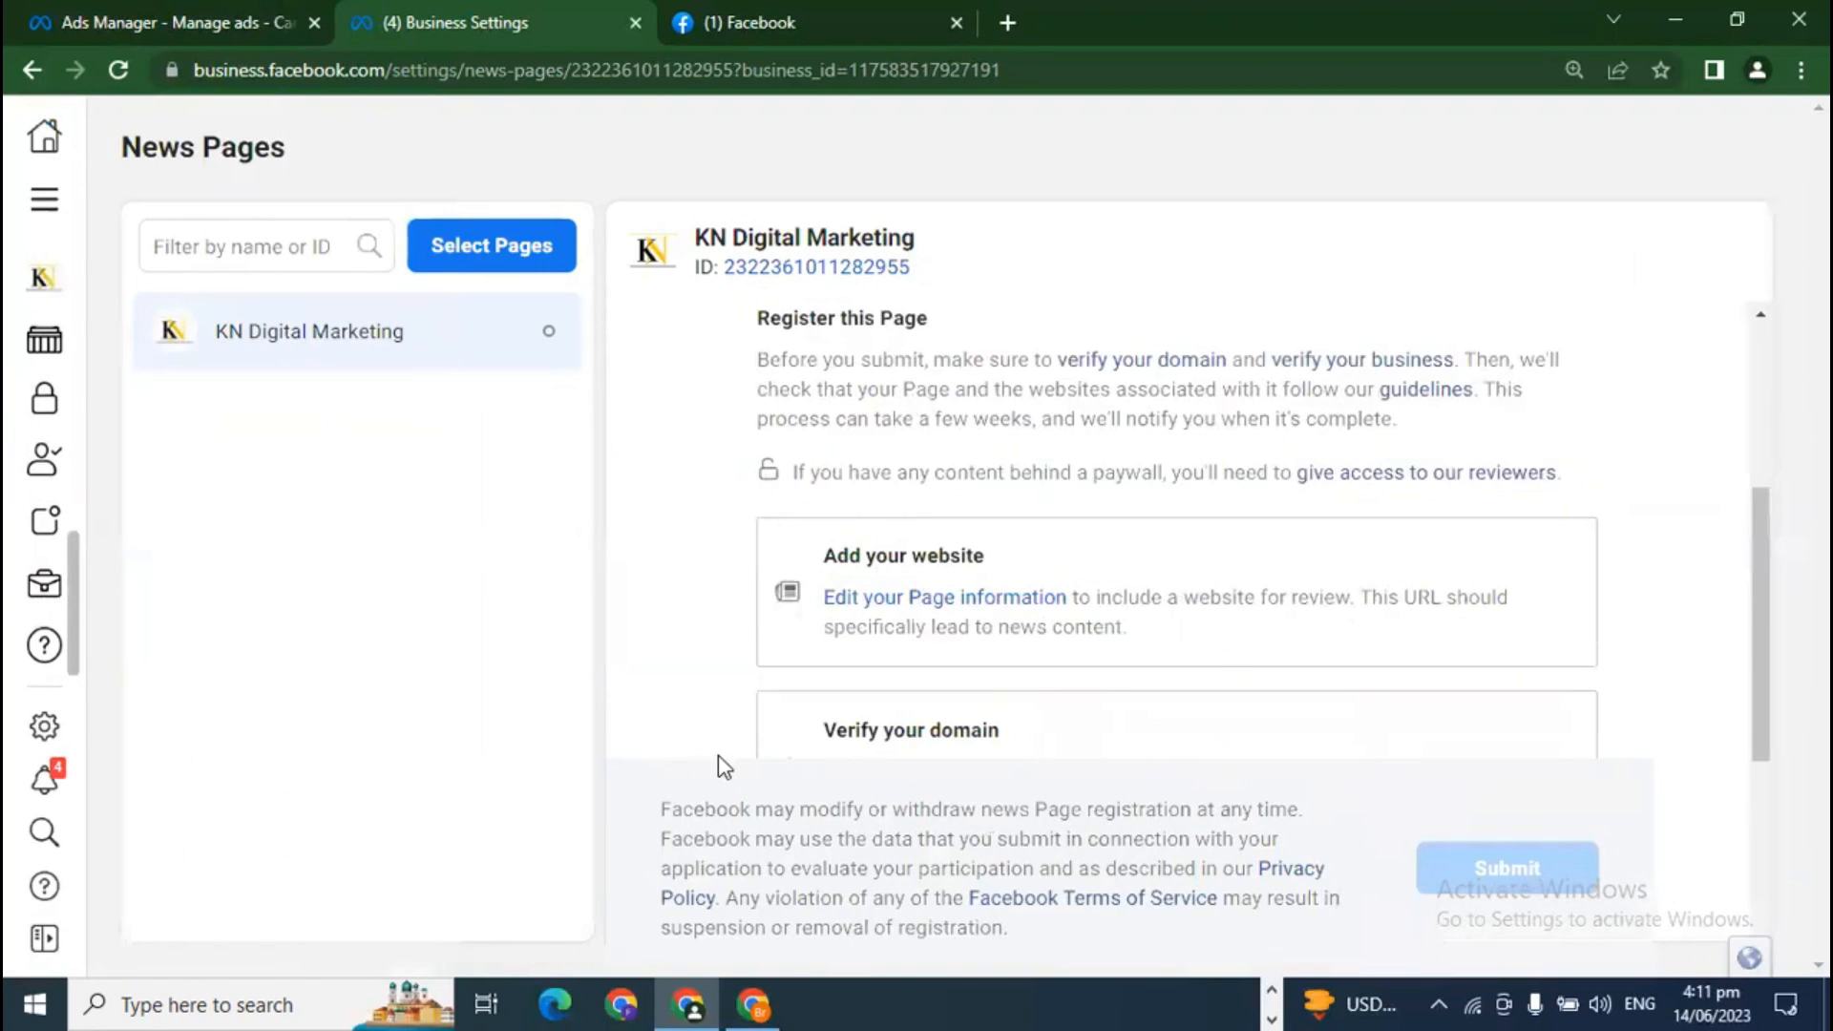
{"action": "scroll", "coordinate": [697, 658], "scroll_direction": "down", "scroll_amount": 5}
{"action": "scroll", "coordinate": [718, 680], "scroll_direction": "up", "scroll_amount": 3}
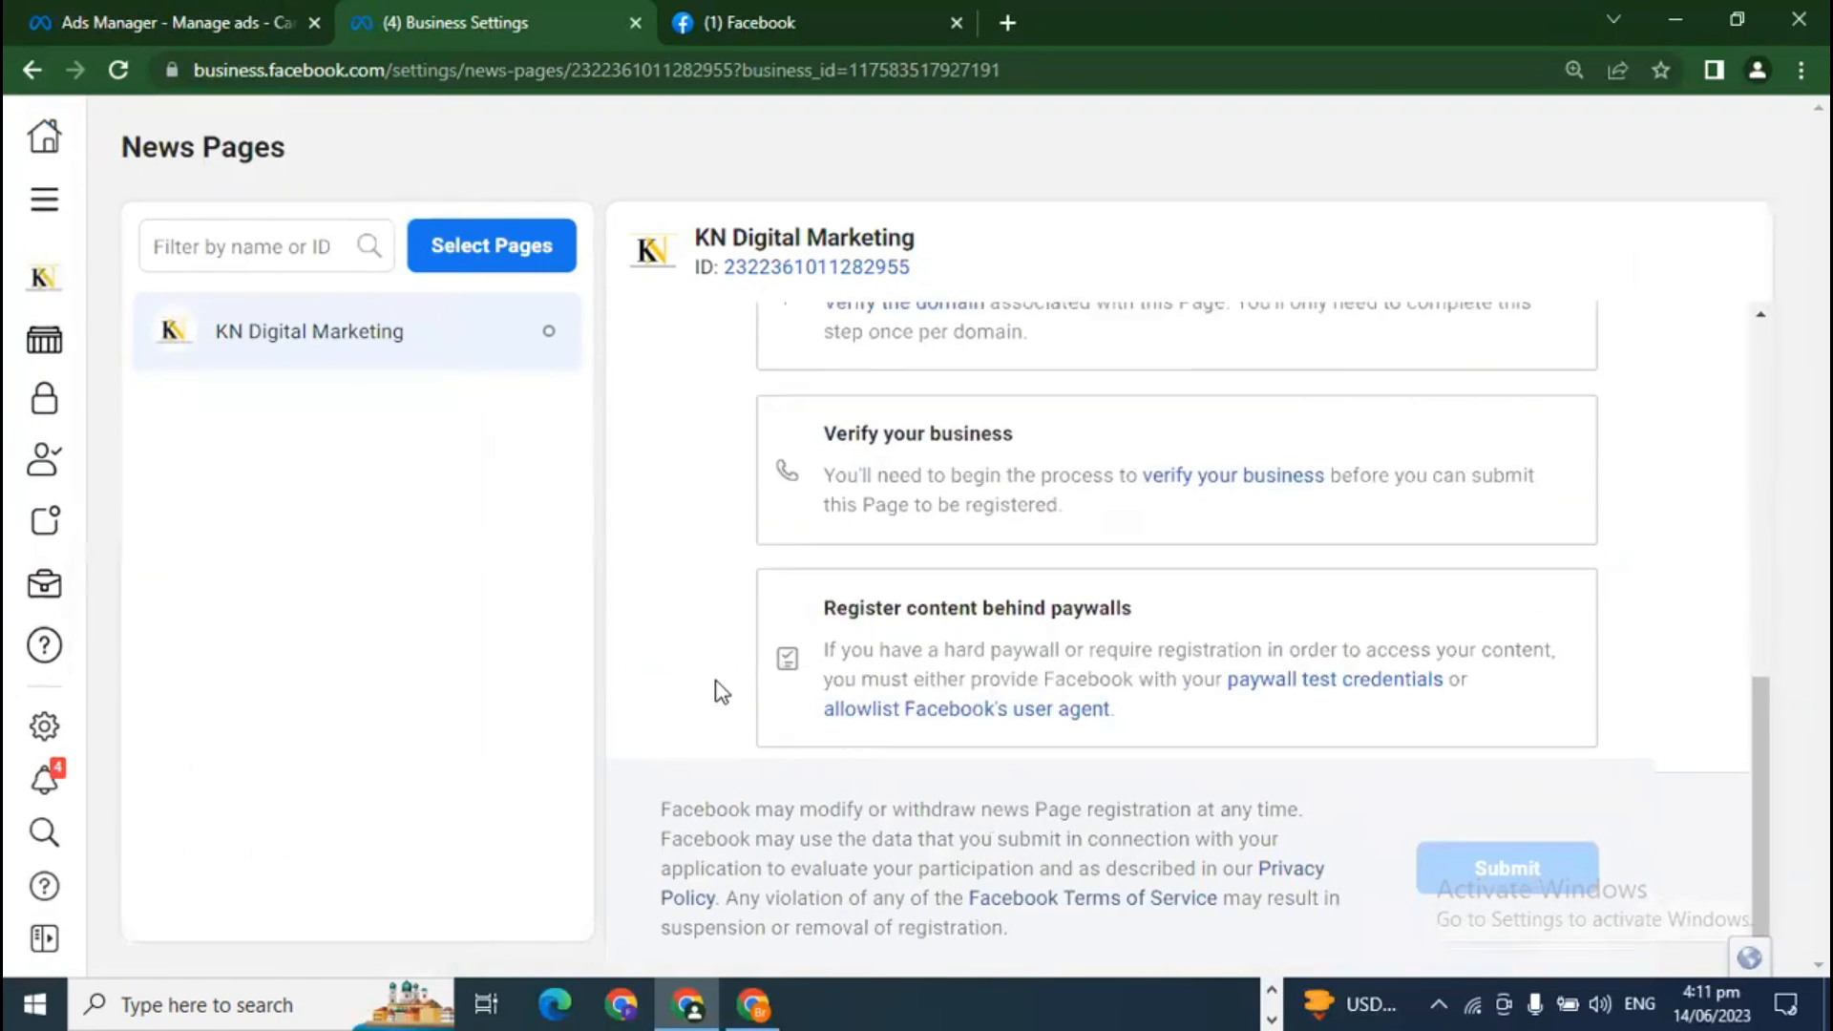
{"action": "scroll", "coordinate": [721, 692], "scroll_direction": "up", "scroll_amount": 3}
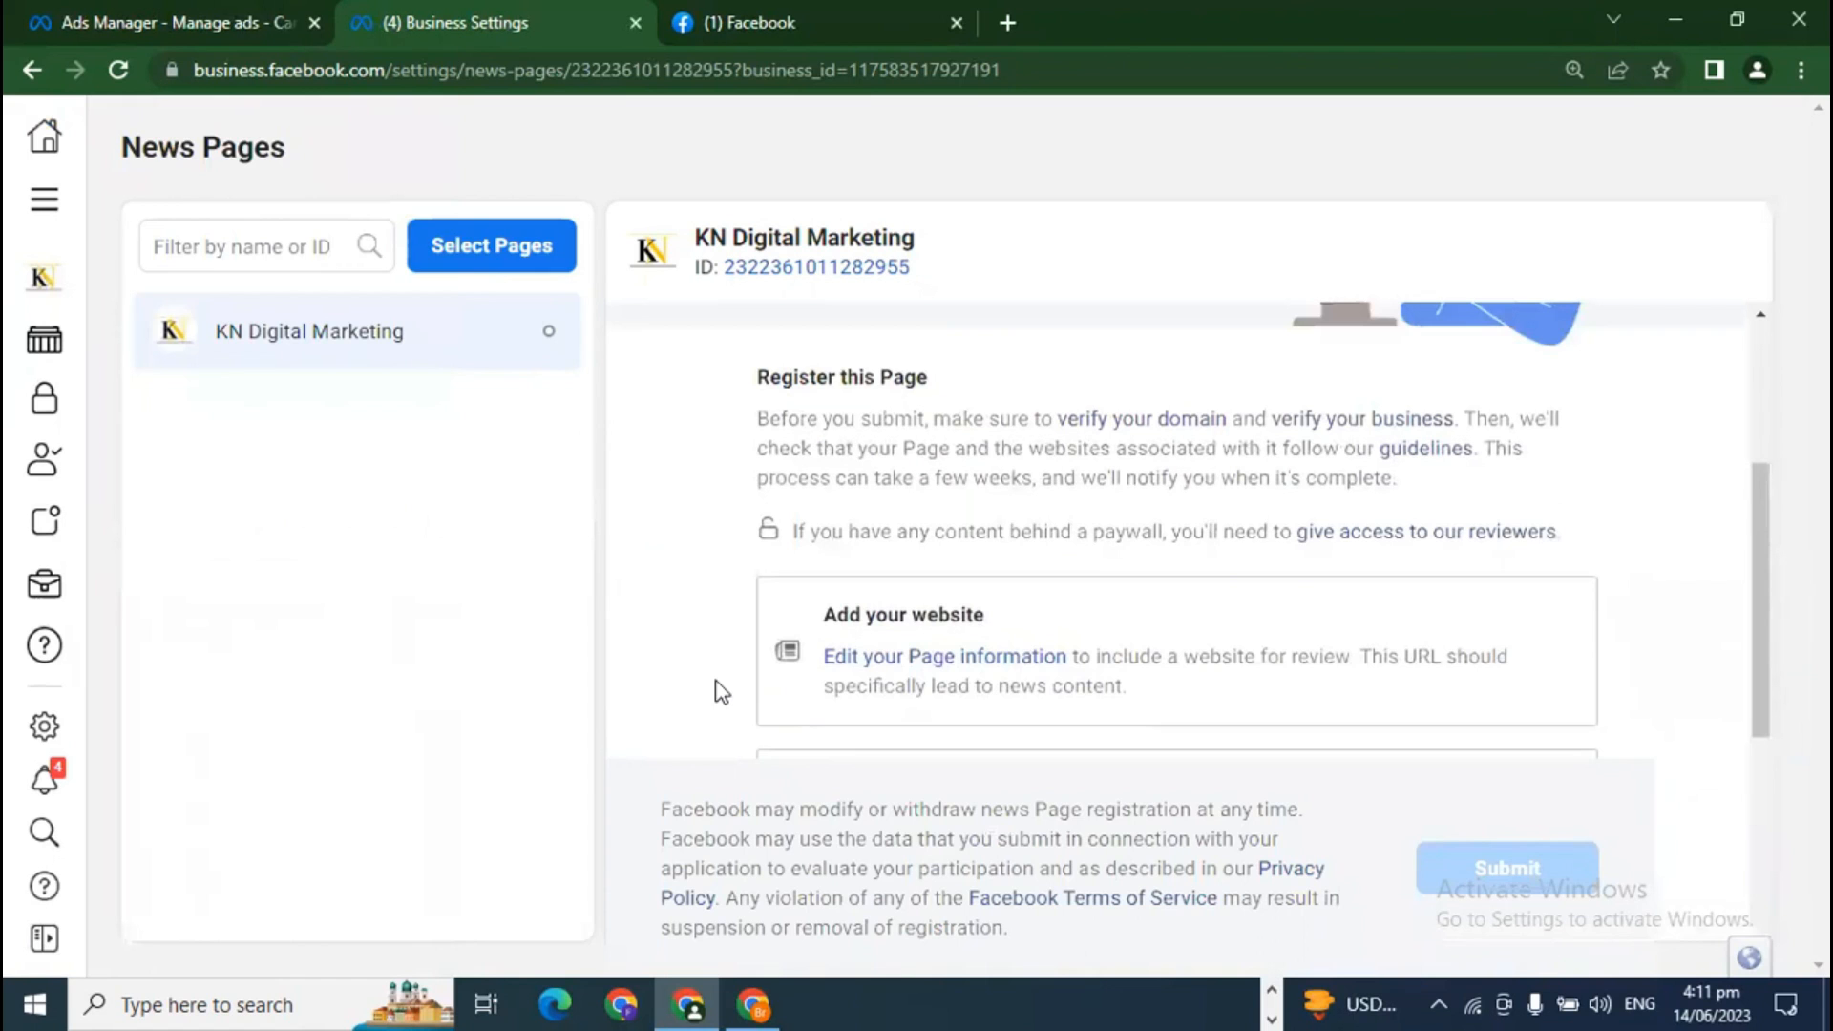
{"action": "scroll", "coordinate": [777, 676], "scroll_direction": "down", "scroll_amount": 5}
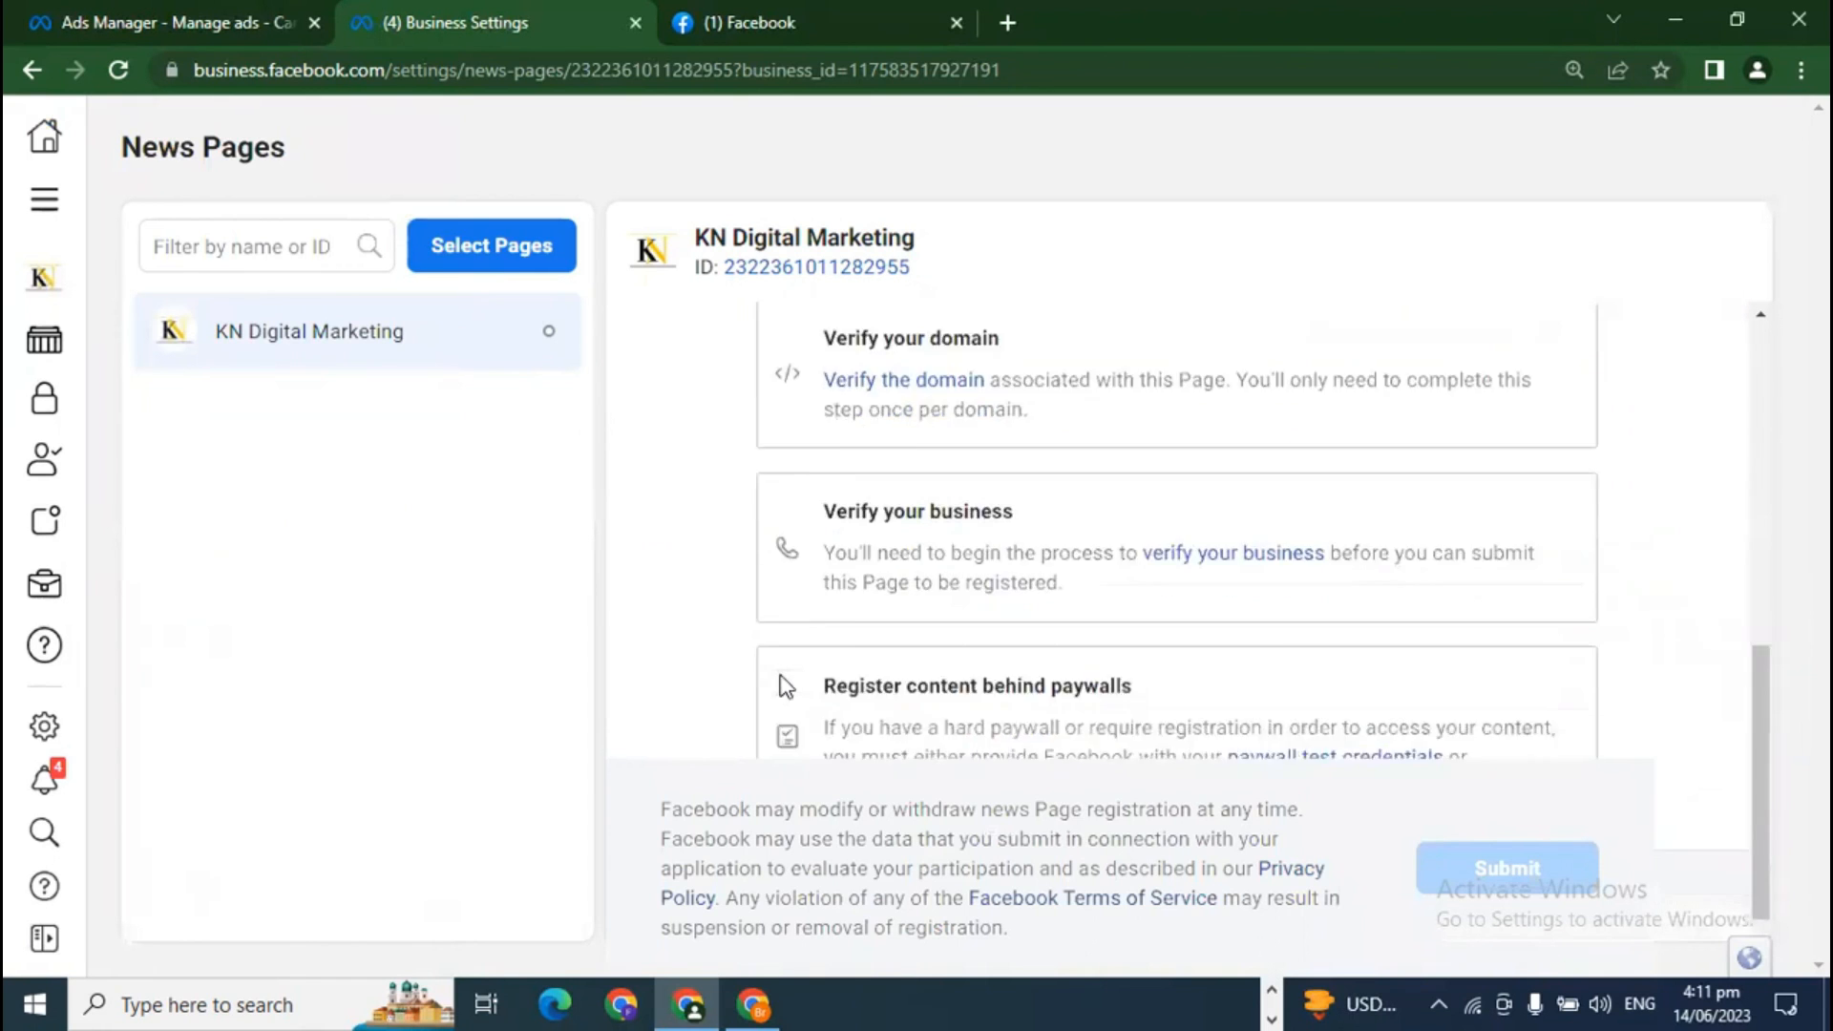
{"action": "scroll", "coordinate": [966, 597], "scroll_direction": "up", "scroll_amount": 4}
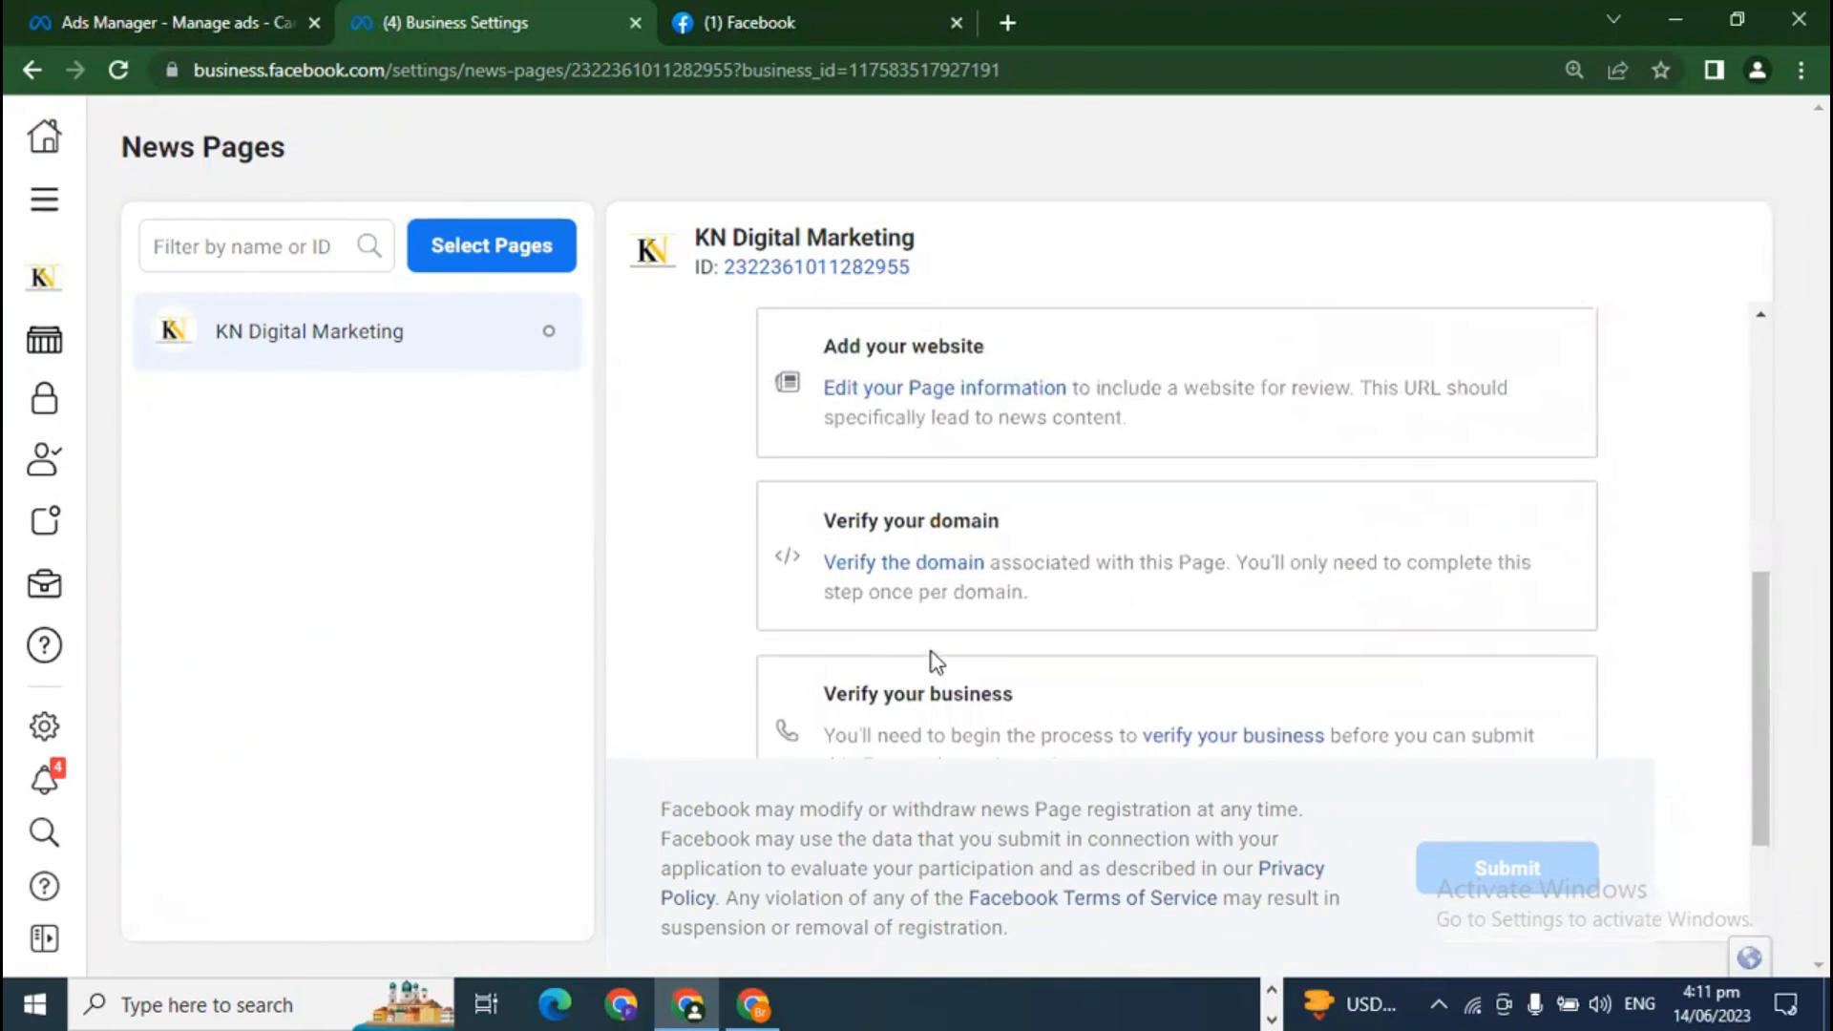
{"action": "scroll", "coordinate": [1016, 678], "scroll_direction": "up", "scroll_amount": 5}
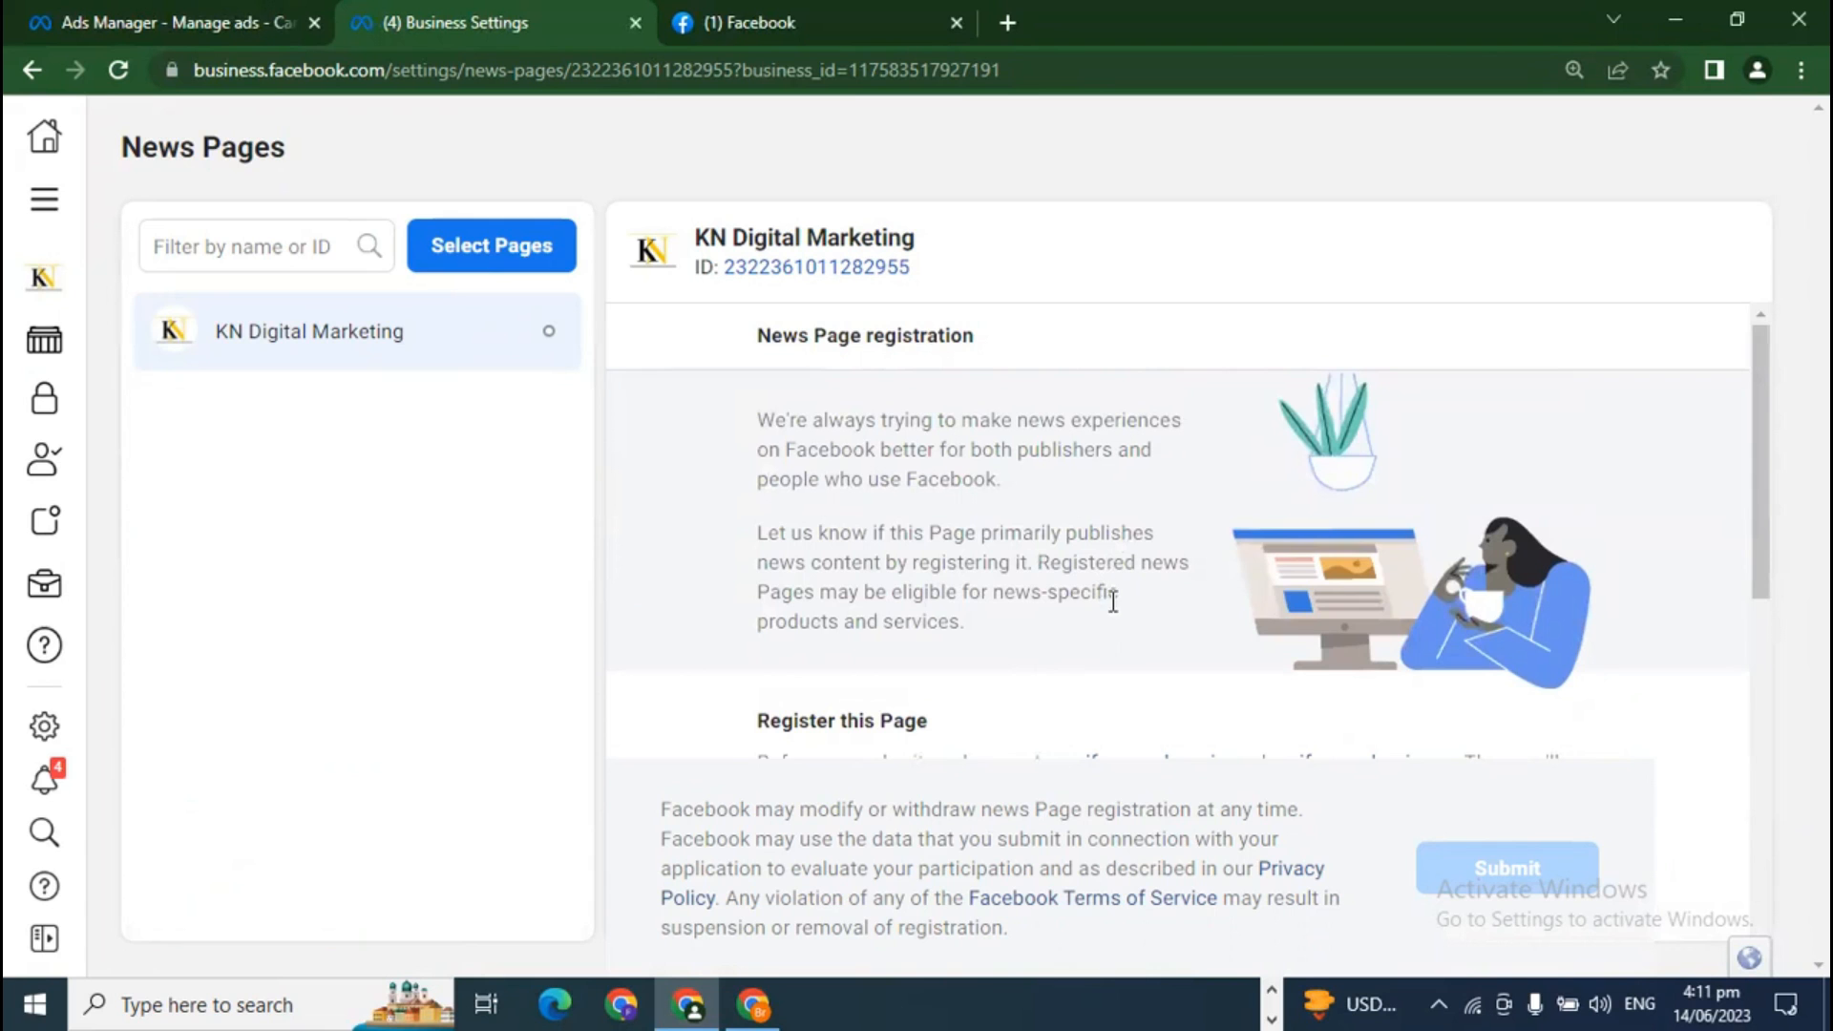
{"action": "mouse_move", "coordinate": [28, 496]}
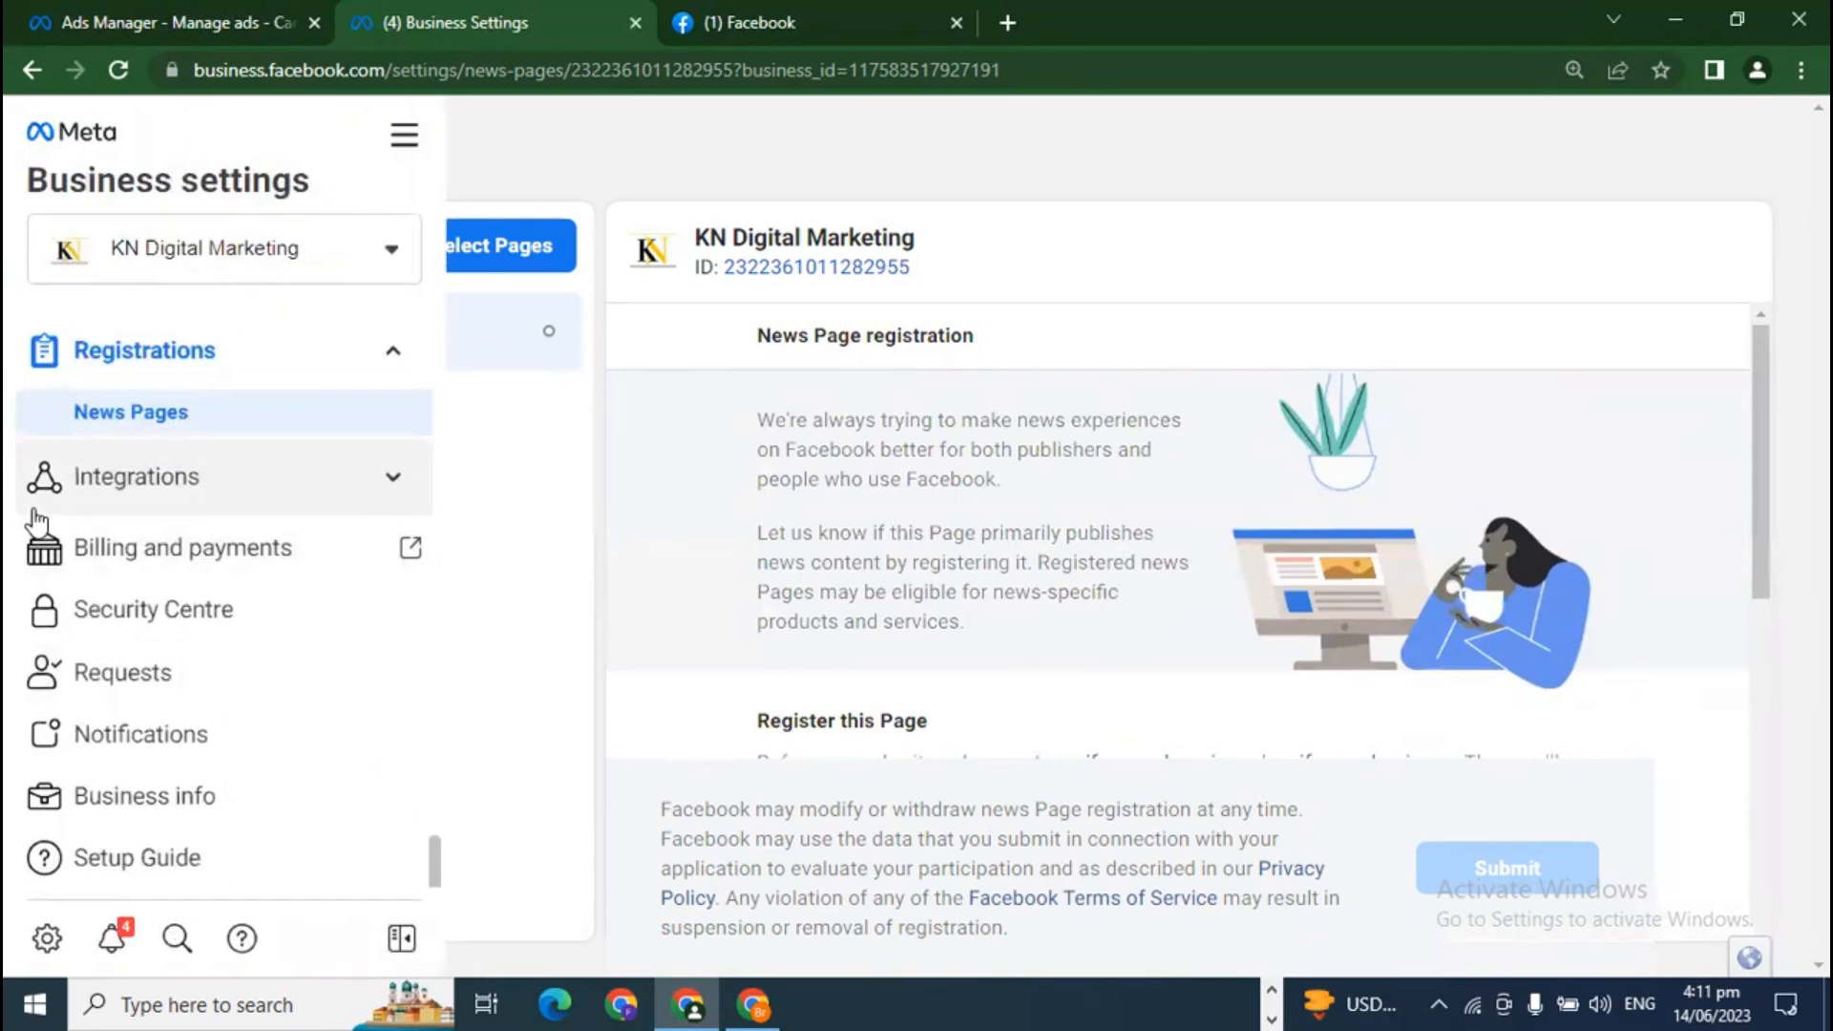
{"action": "left_click", "coordinate": [190, 508]}
Step: View Connected apps and Leads Access, then go to Billing and payments
{"action": "left_click", "coordinate": [198, 549]}
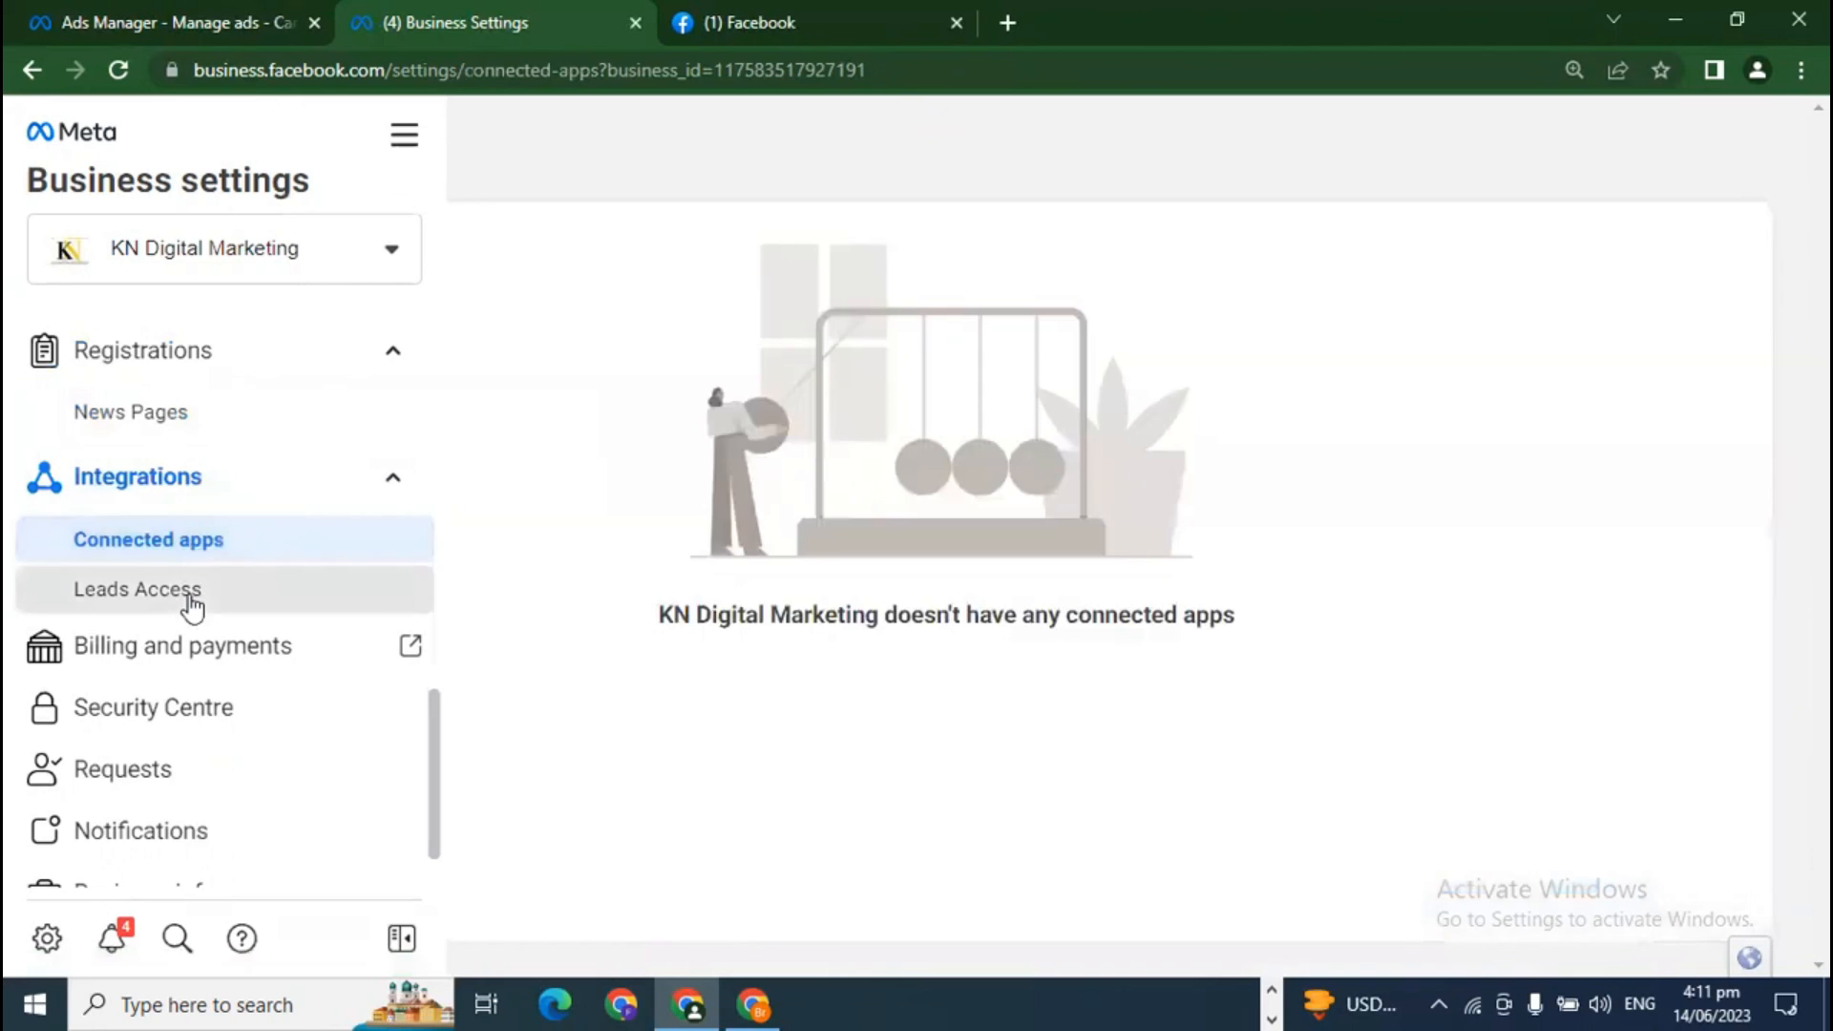
{"action": "left_click", "coordinate": [195, 592]}
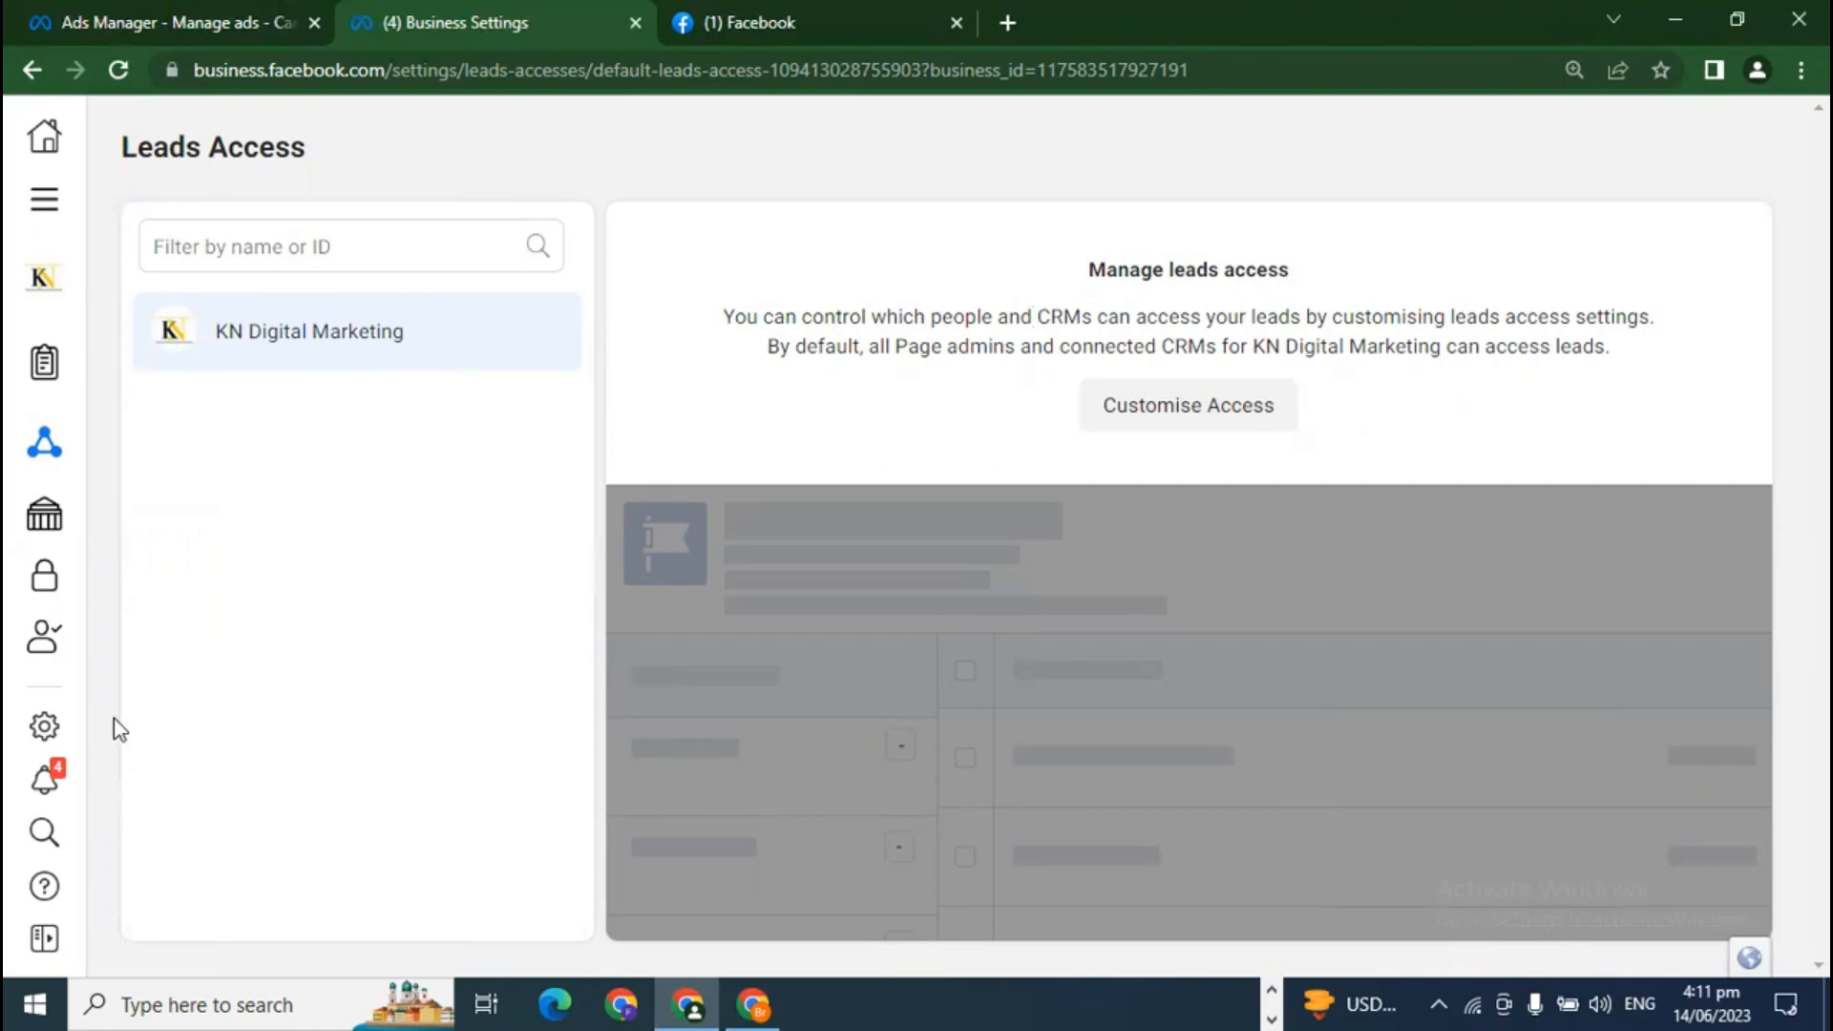
{"action": "mouse_move", "coordinate": [12, 603]}
{"action": "scroll", "coordinate": [190, 700], "scroll_direction": "down", "scroll_amount": 1}
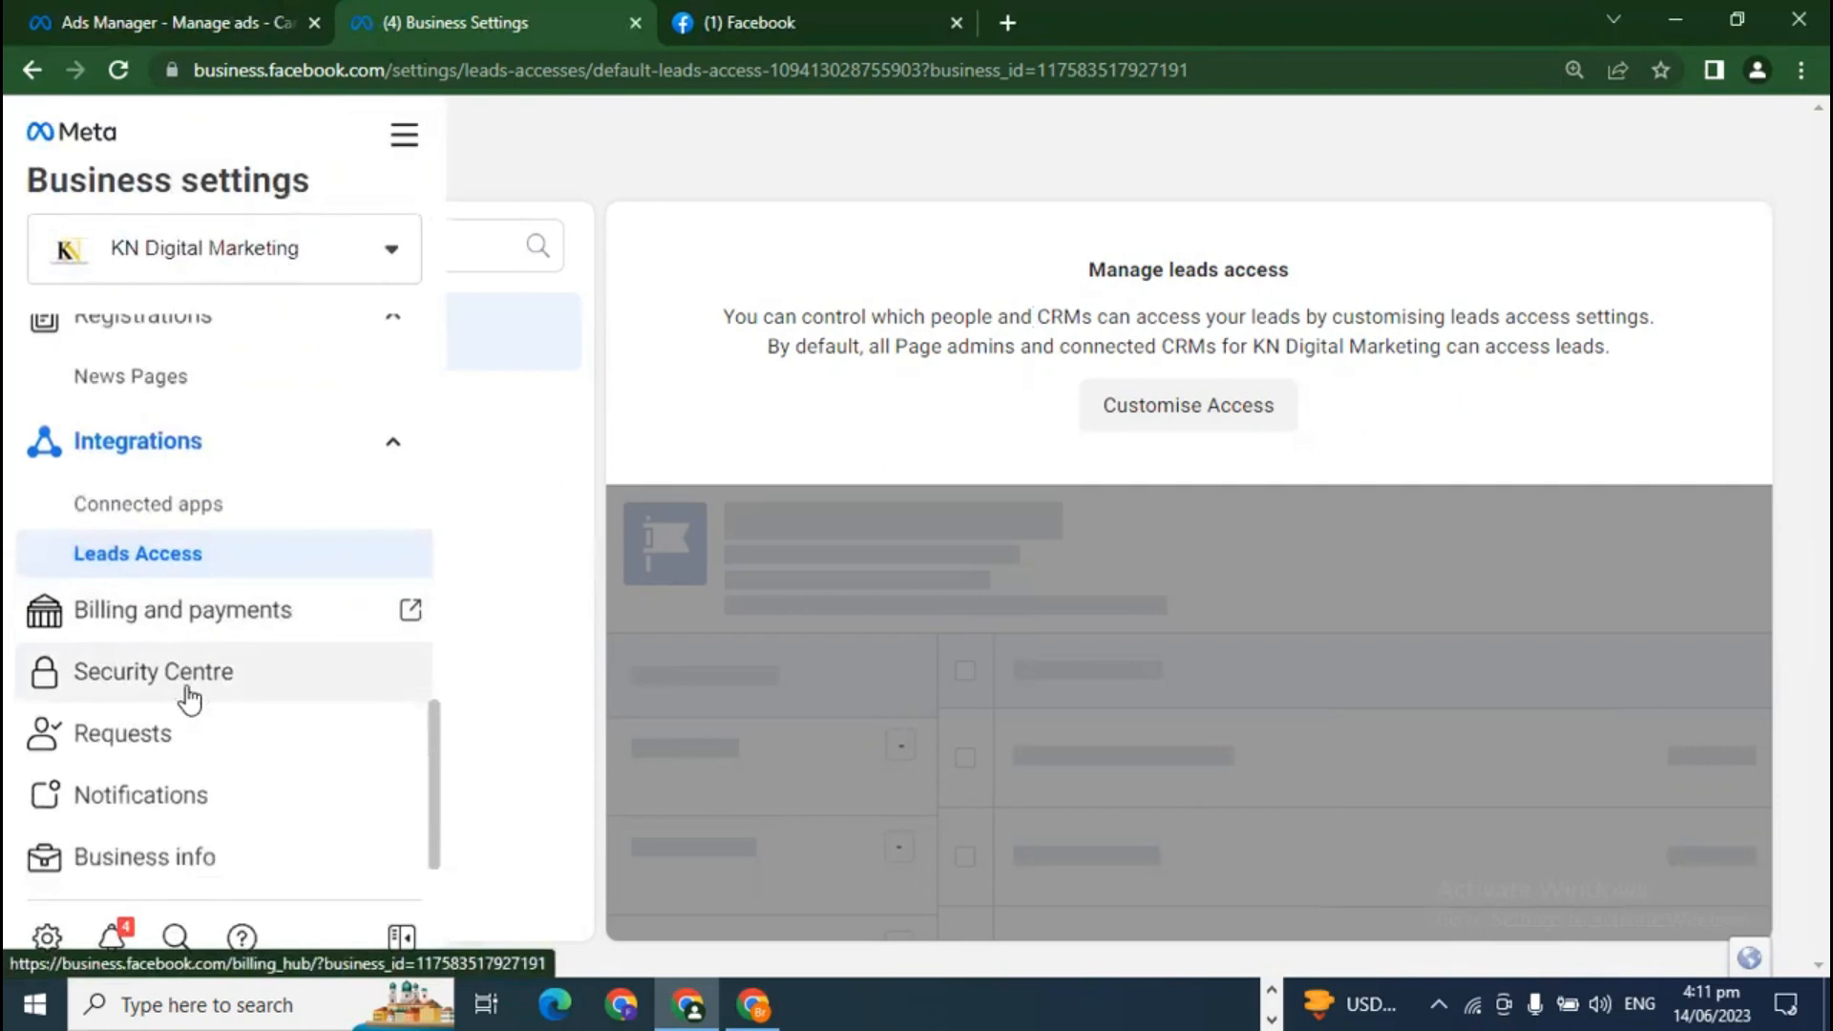
{"action": "scroll", "coordinate": [190, 700], "scroll_direction": "down", "scroll_amount": 1}
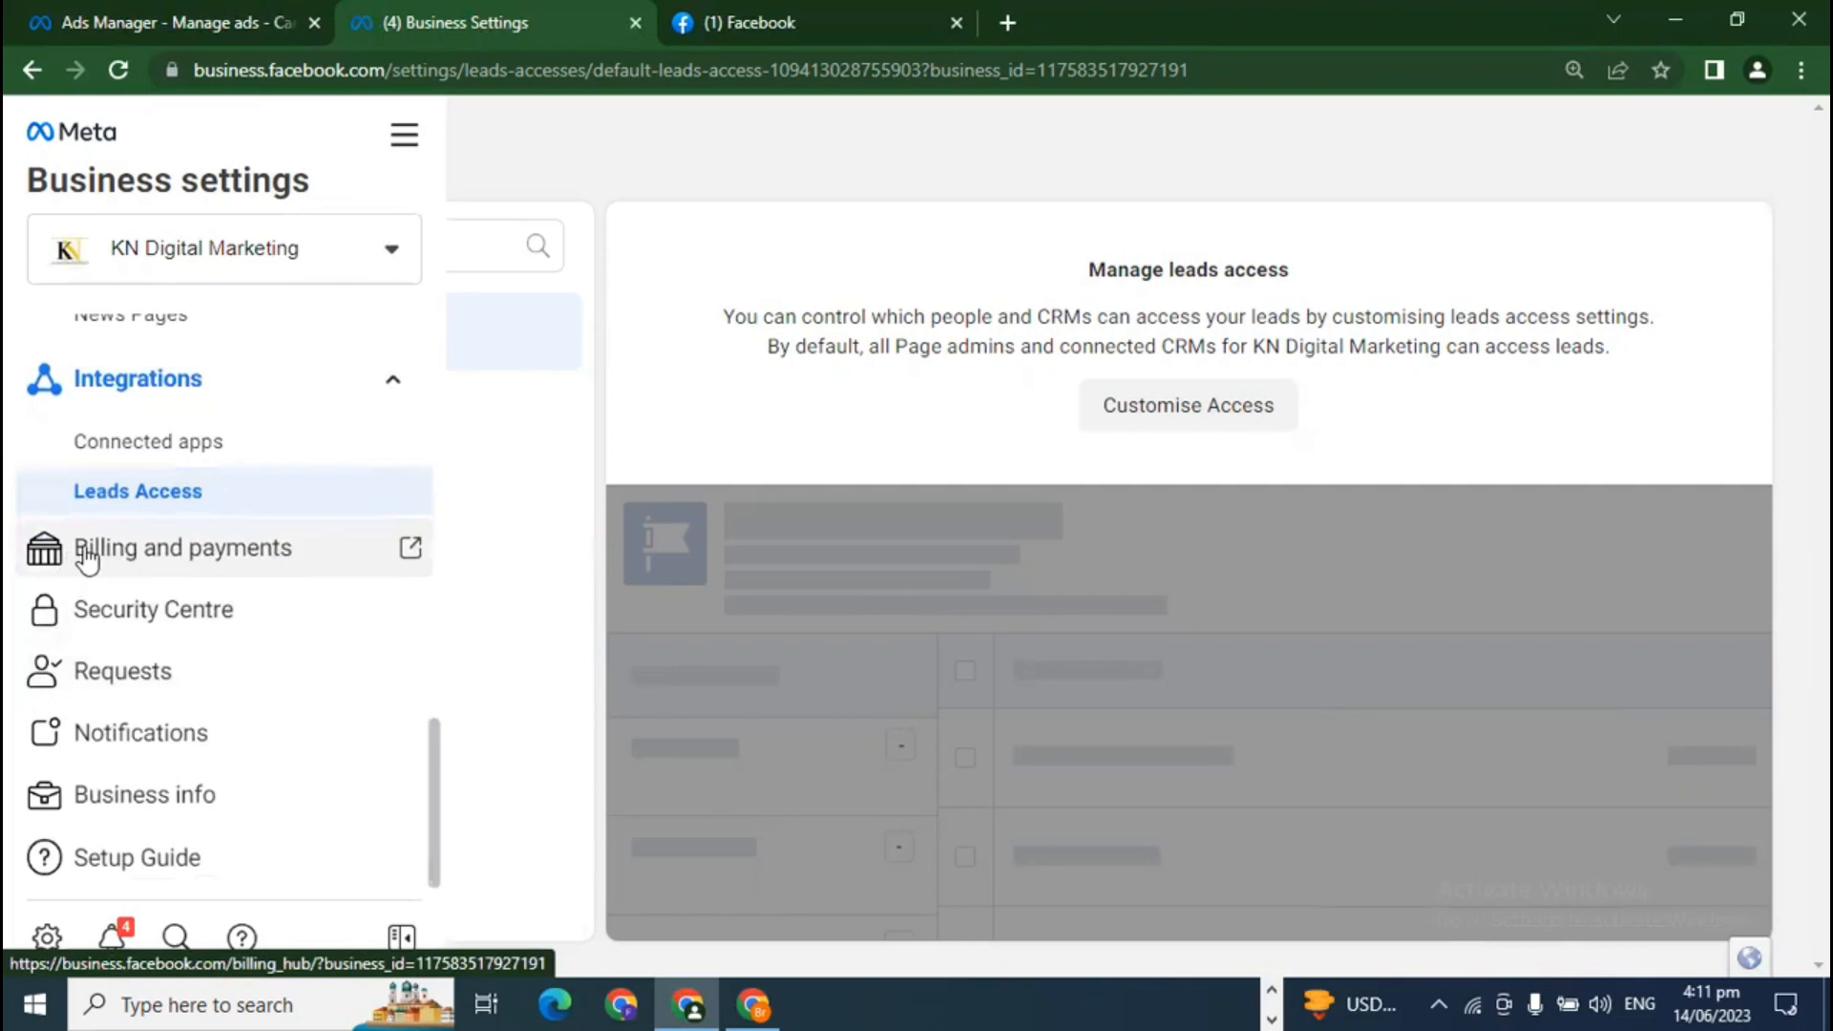
{"action": "left_click", "coordinate": [235, 570]}
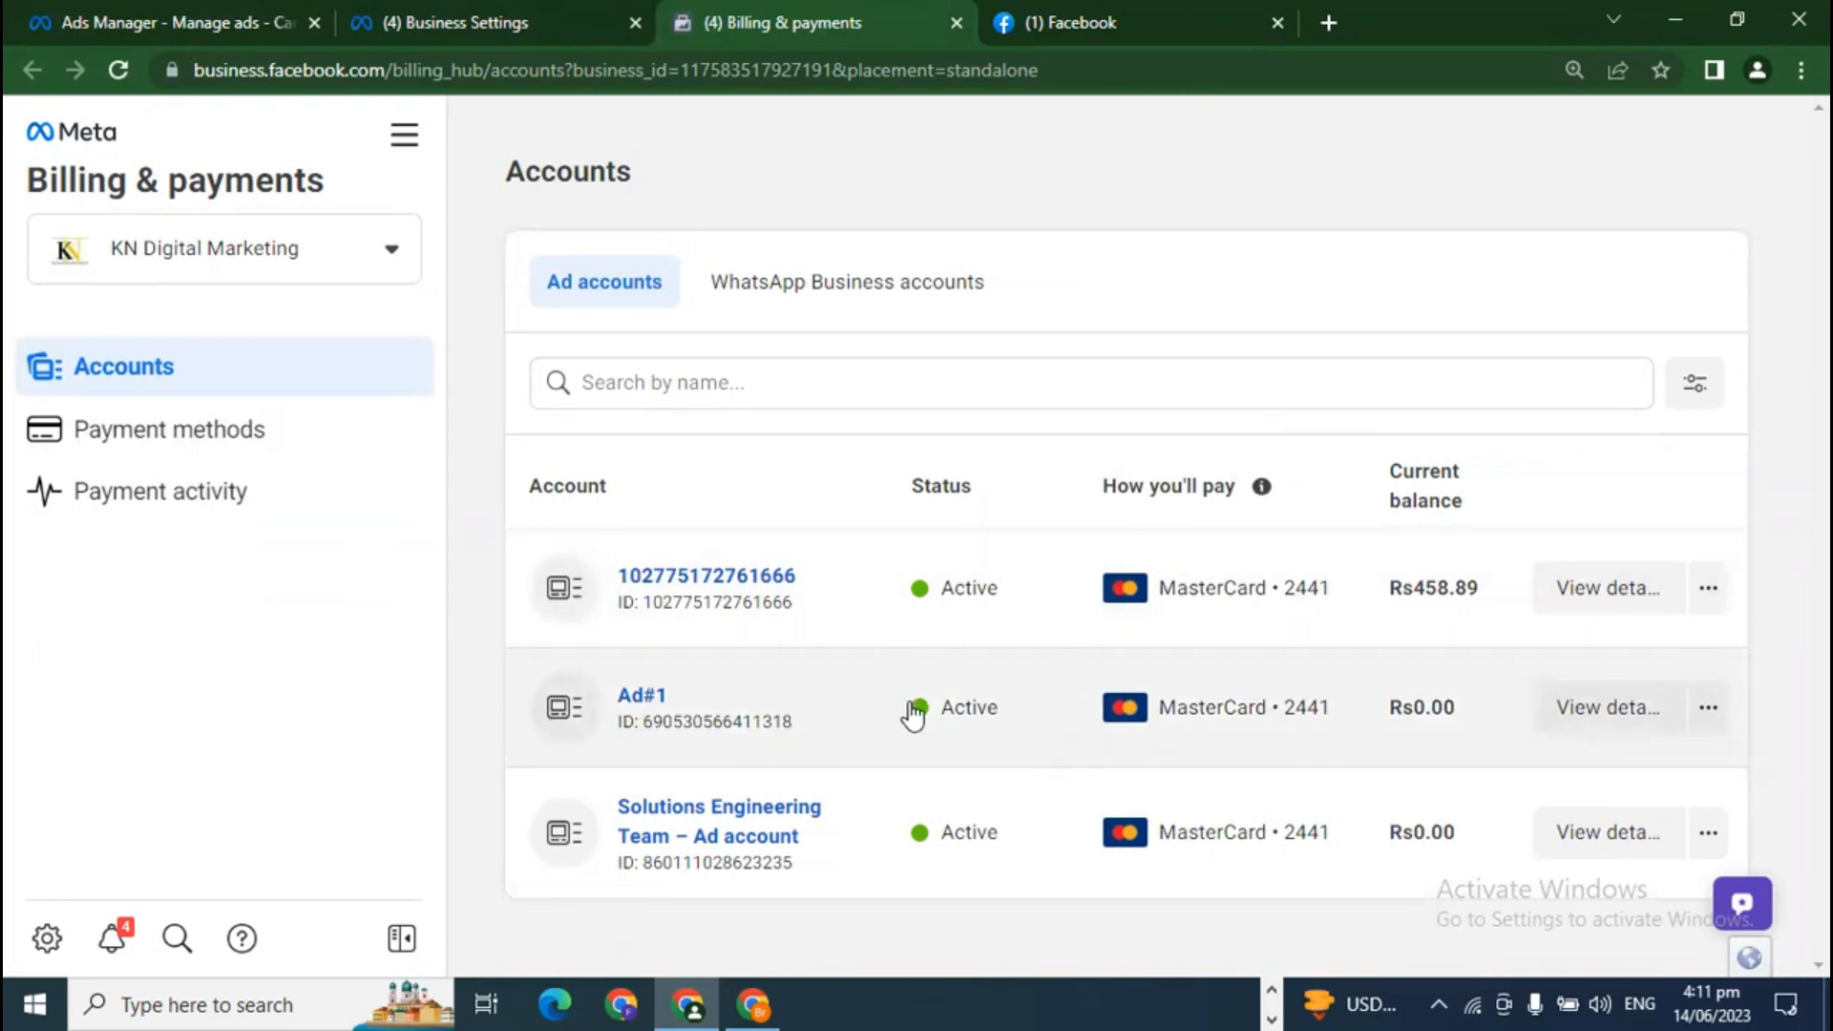
Step: Browse Payment methods and Payment activity, then return to the Leads Access settings
{"action": "left_click", "coordinate": [299, 429]}
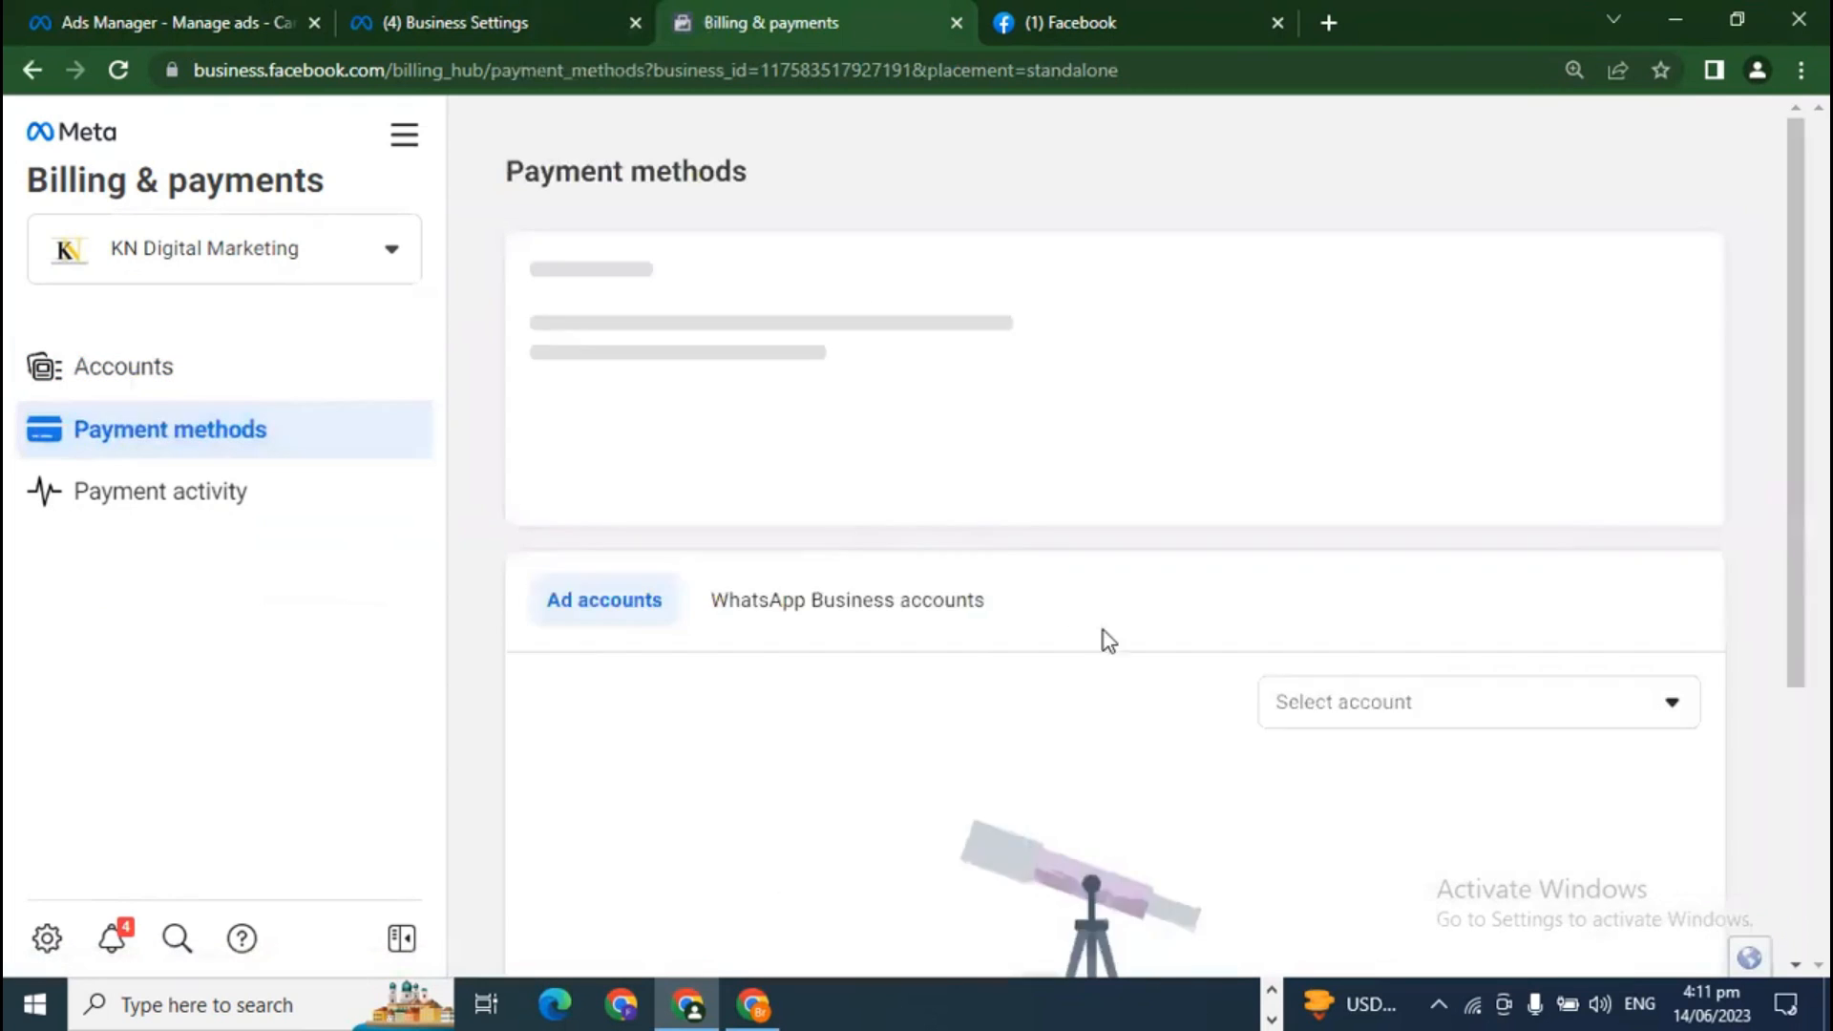
{"action": "scroll", "coordinate": [1096, 773], "scroll_direction": "down", "scroll_amount": 5}
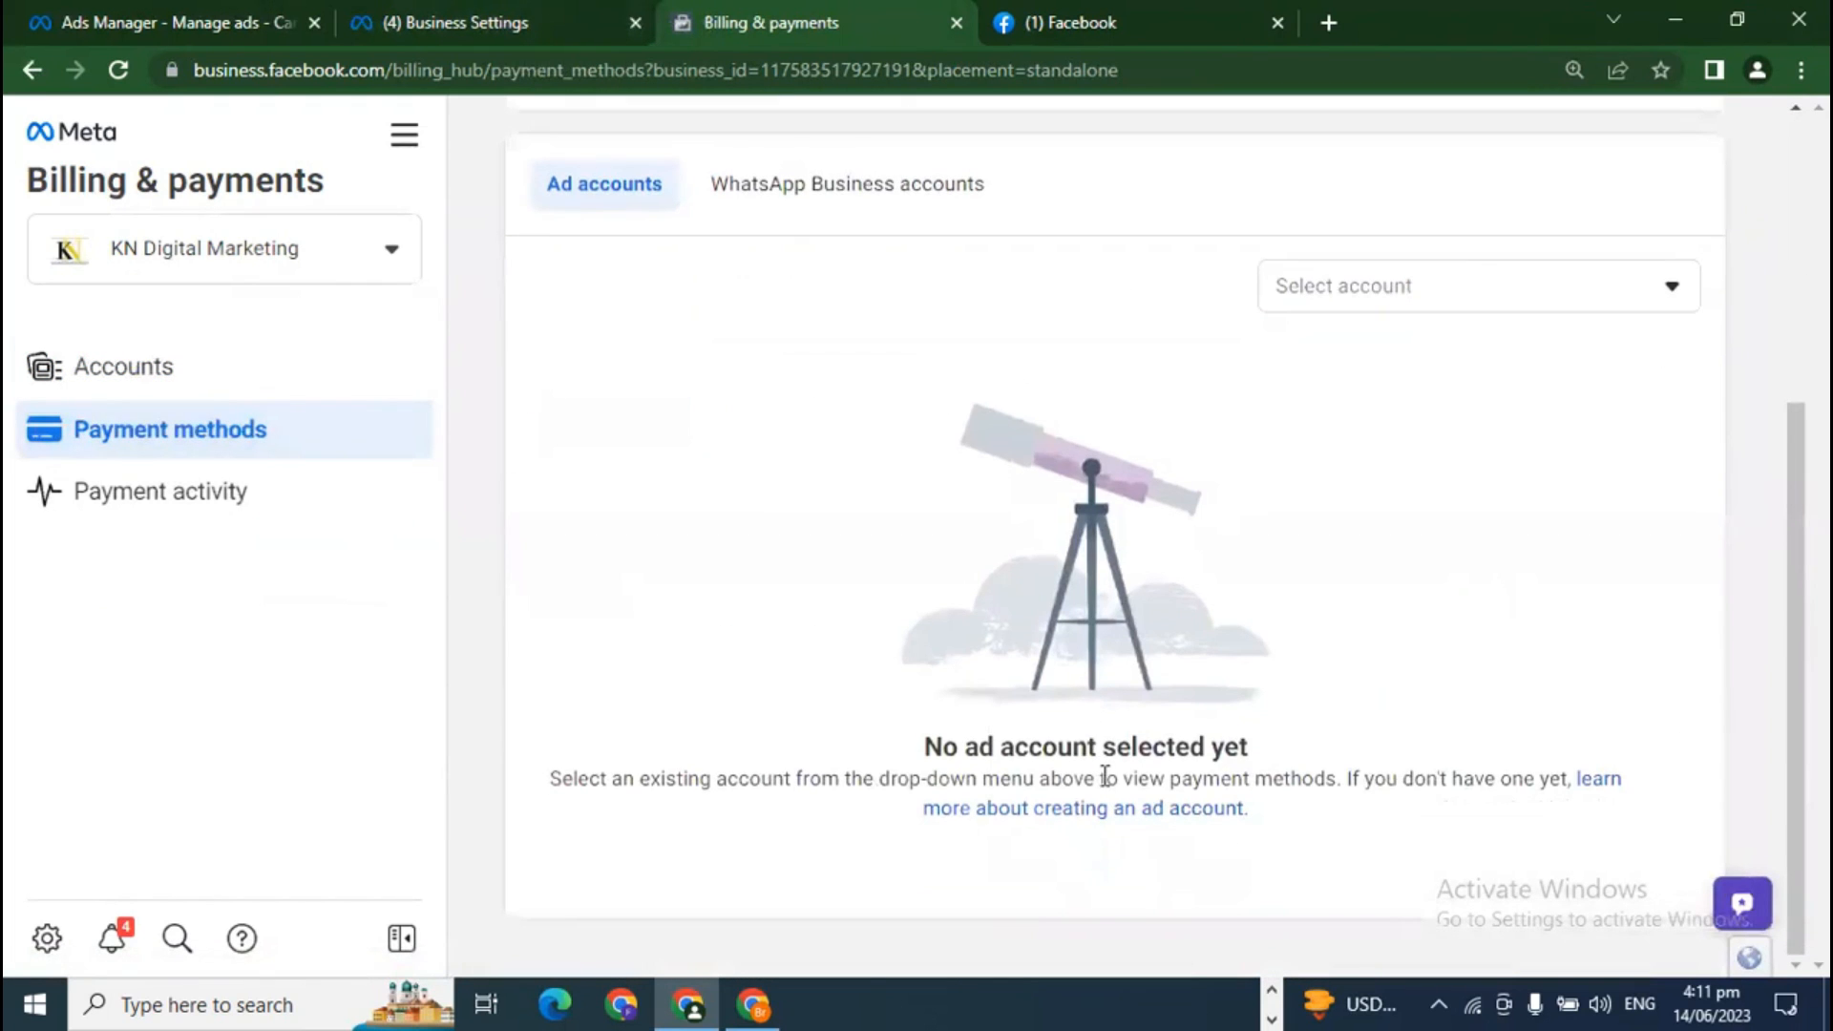
{"action": "left_click", "coordinate": [105, 506]}
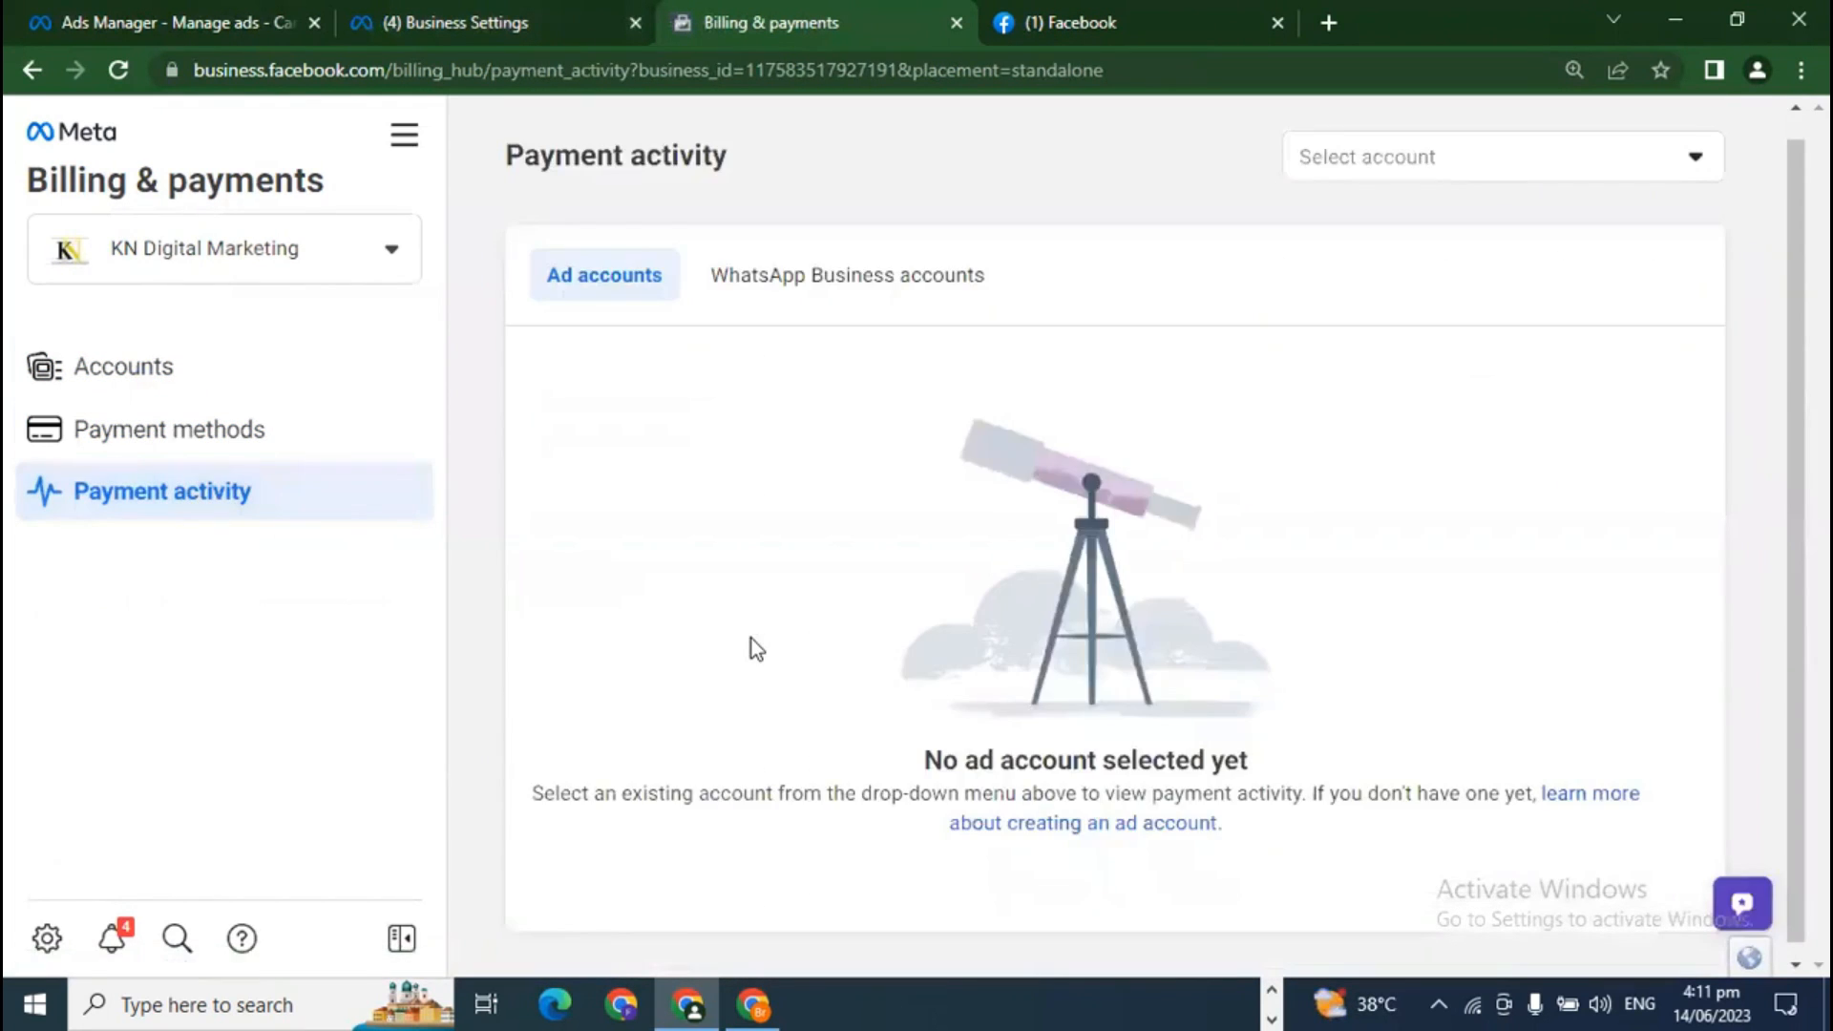
{"action": "left_click", "coordinate": [114, 12]}
{"action": "left_click", "coordinate": [463, 17]}
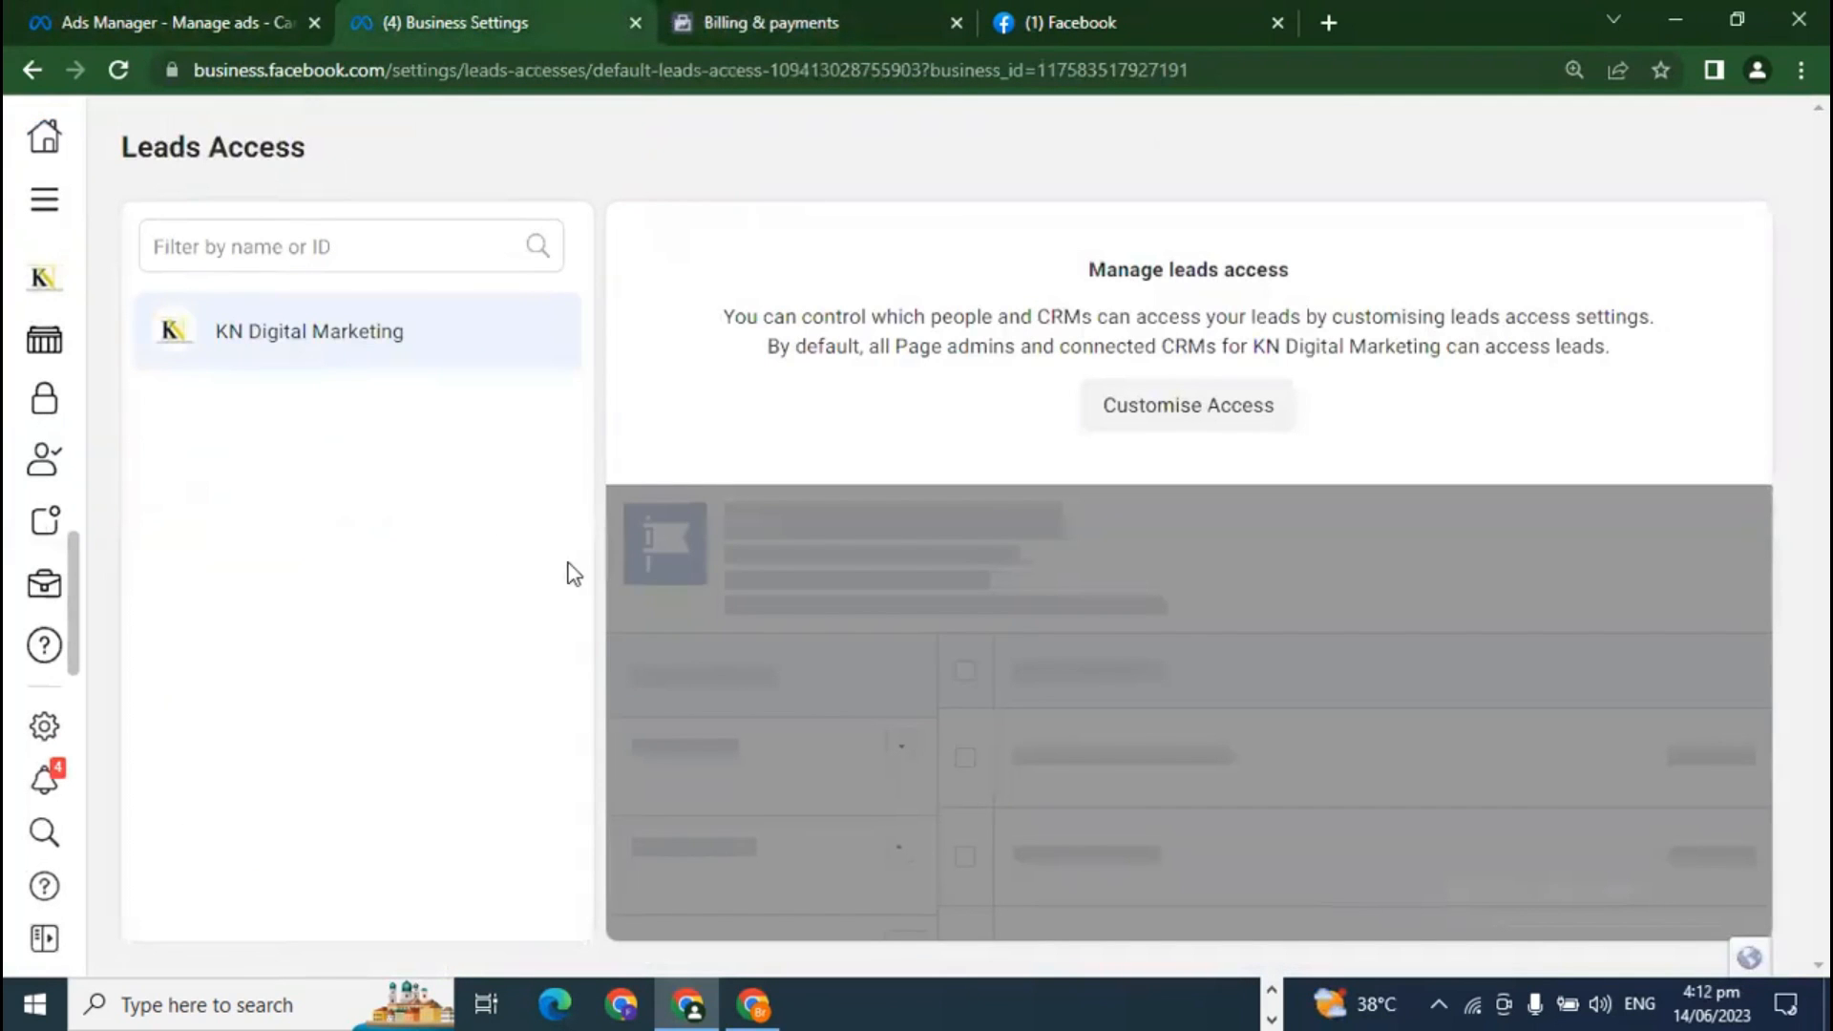
Step: In the Security Centre, confirm two-factor authentication stays required for Everyone
{"action": "mouse_move", "coordinate": [74, 584]}
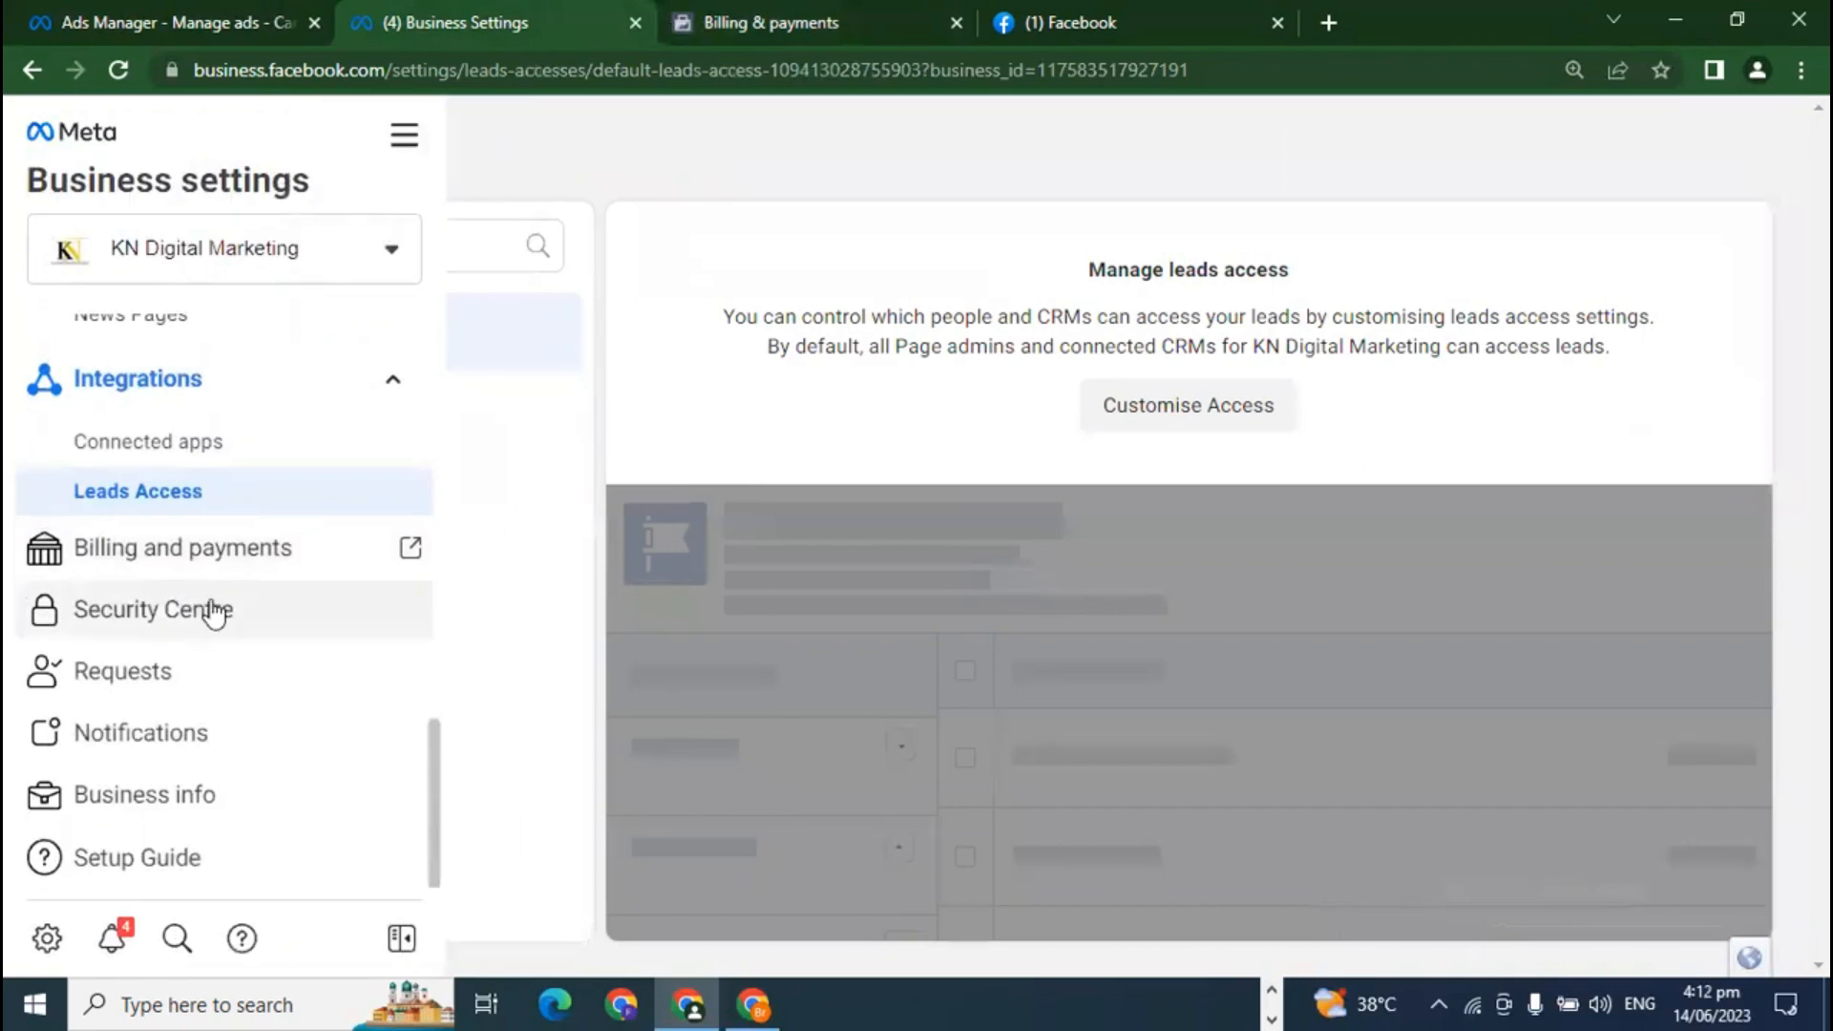
{"action": "left_click", "coordinate": [221, 630]}
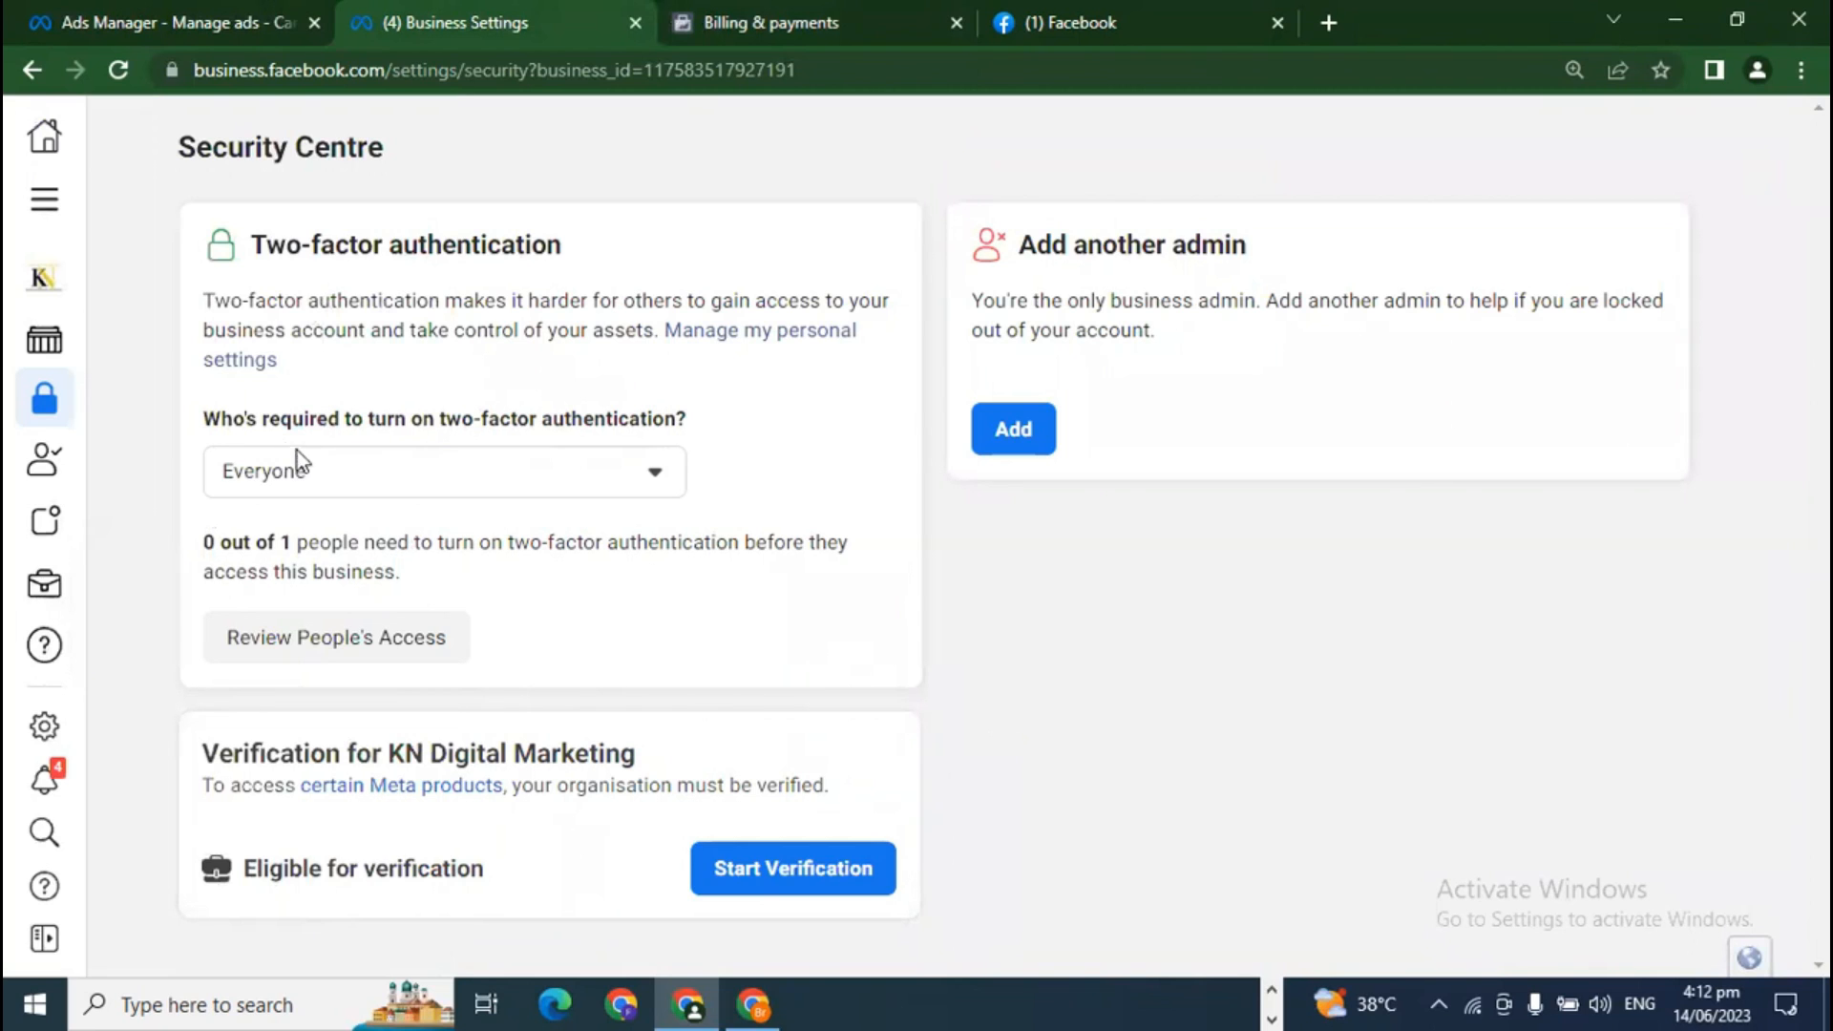
{"action": "left_click", "coordinate": [335, 477]}
{"action": "left_click", "coordinate": [334, 477]}
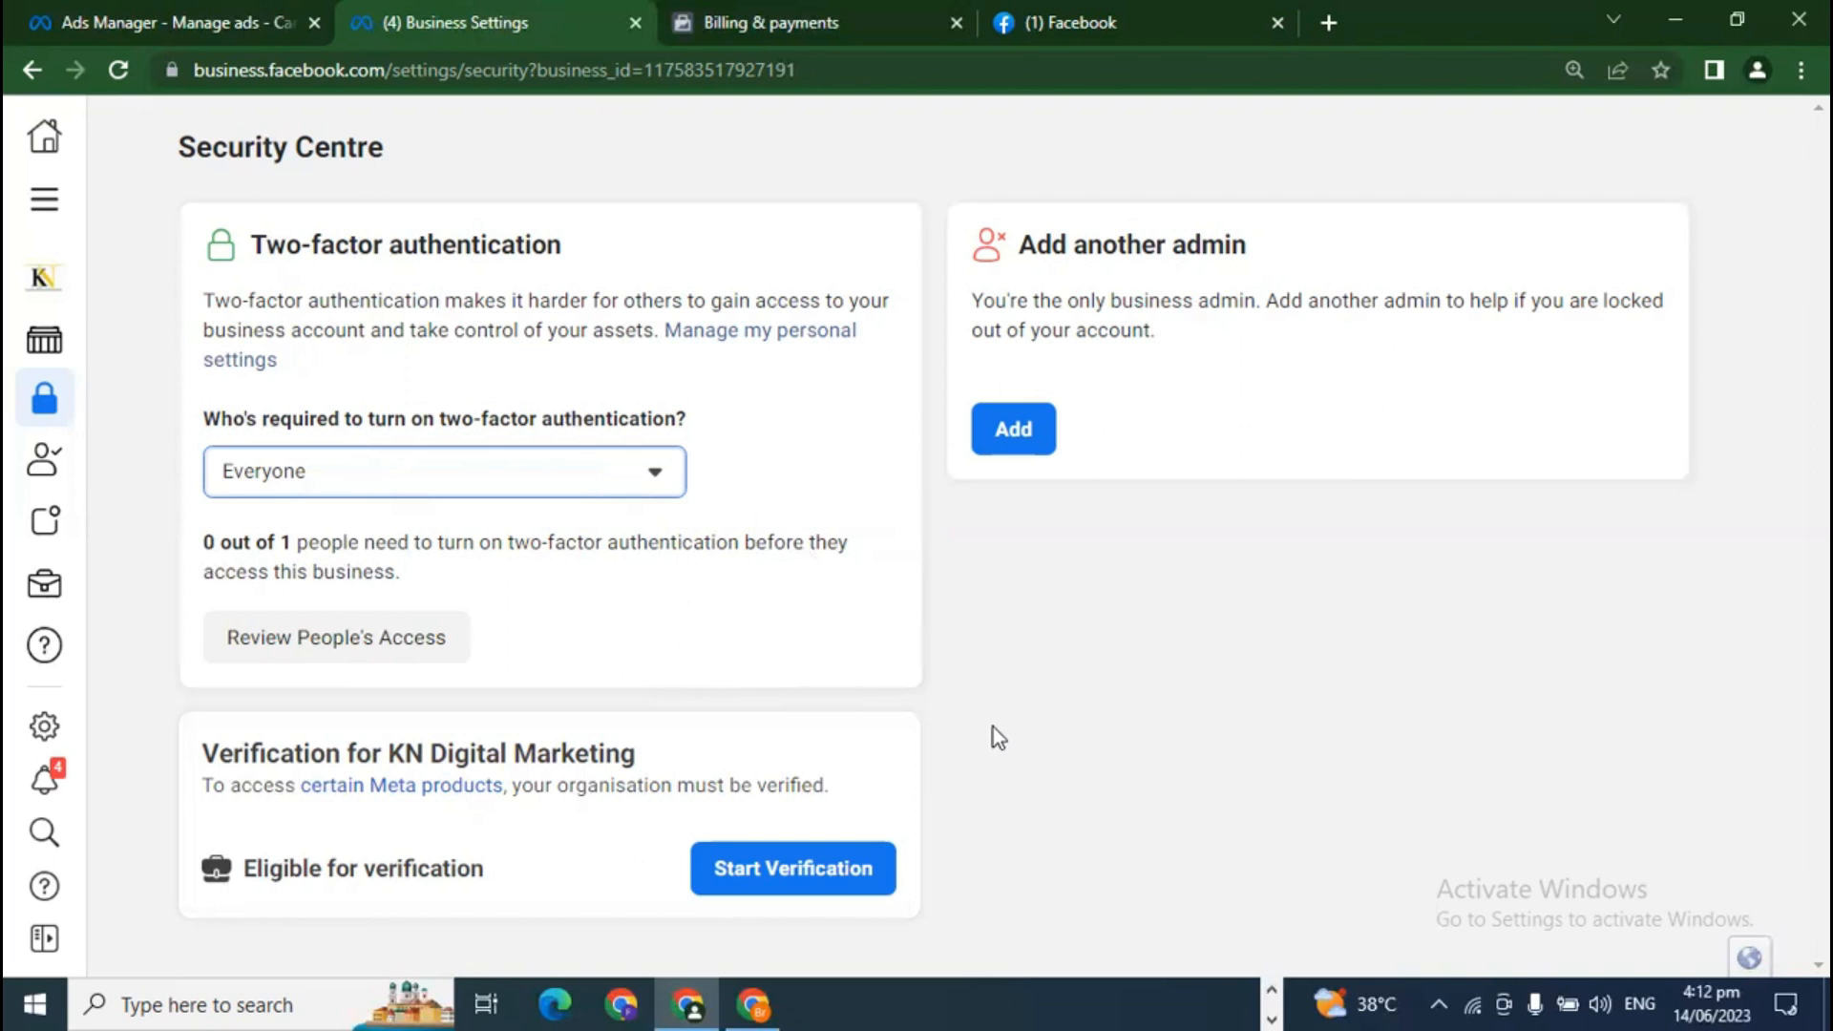
Step: Browse the Requests and Notifications sections, finishing on KN Digital Marketing's Business info page
{"action": "mouse_move", "coordinate": [38, 659]}
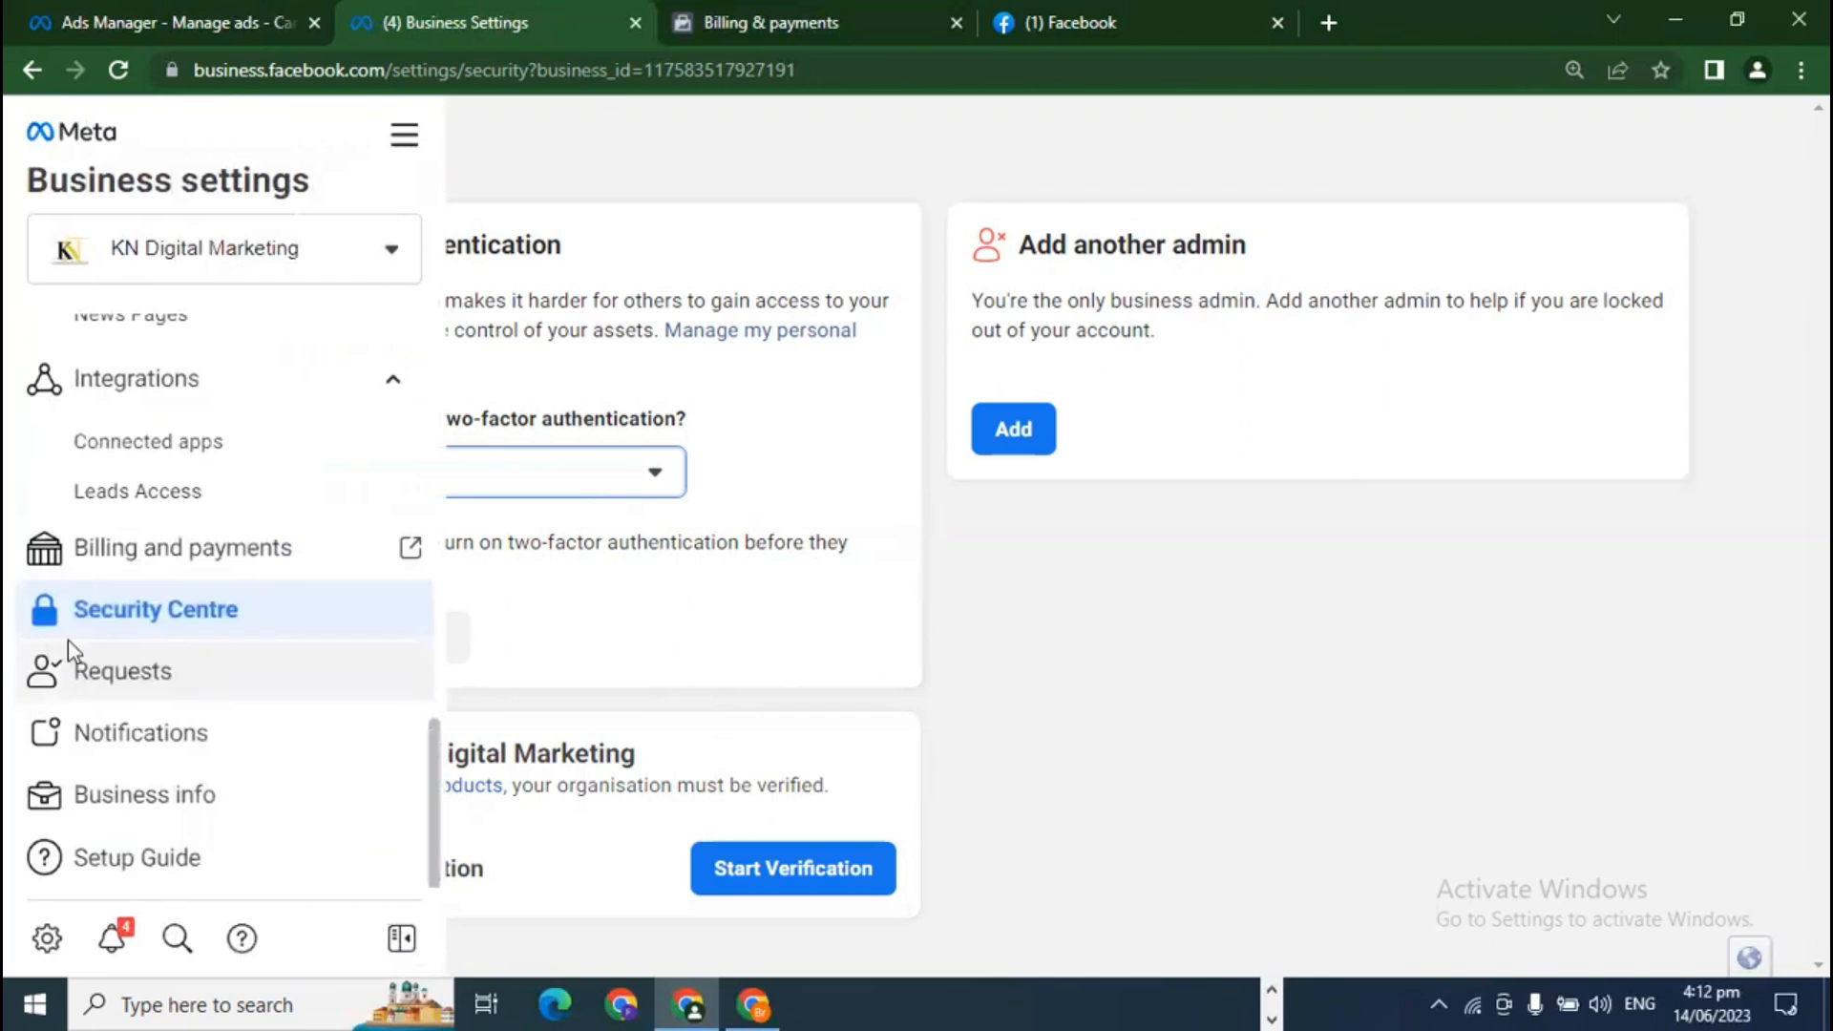
{"action": "left_click", "coordinate": [153, 679]}
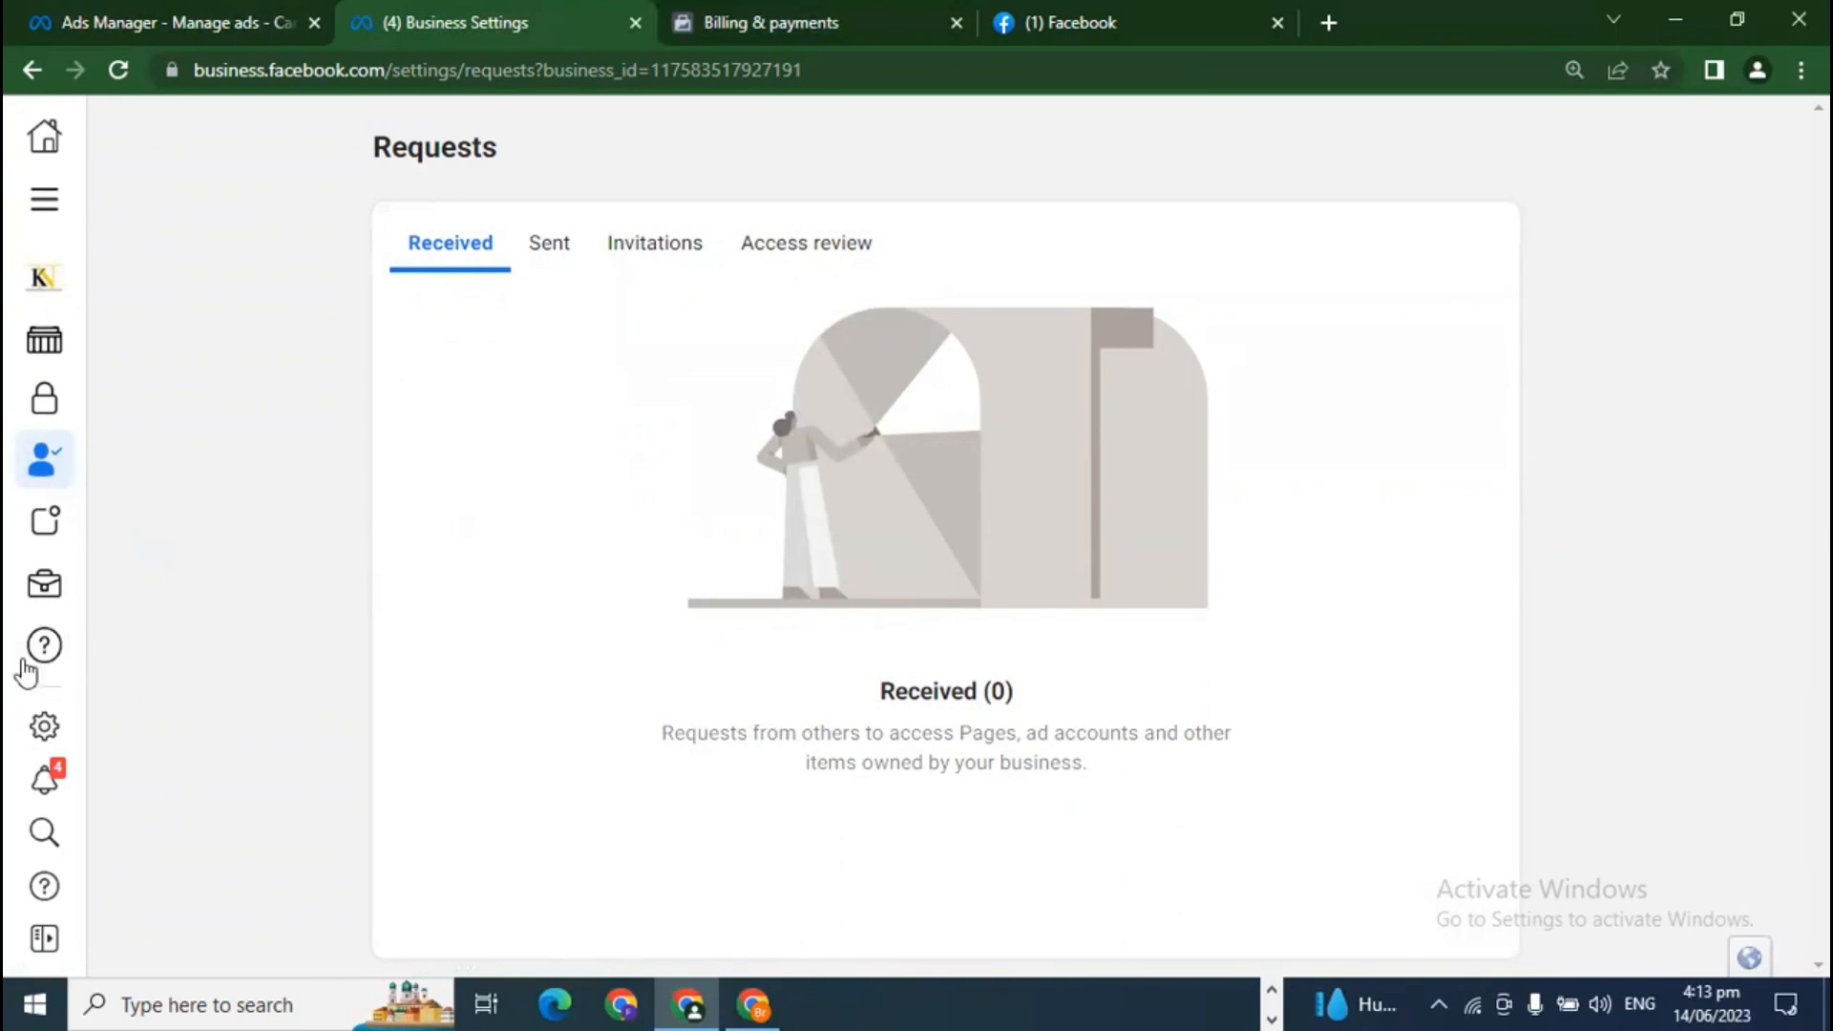
{"action": "mouse_move", "coordinate": [19, 706]}
{"action": "left_click", "coordinate": [141, 750]}
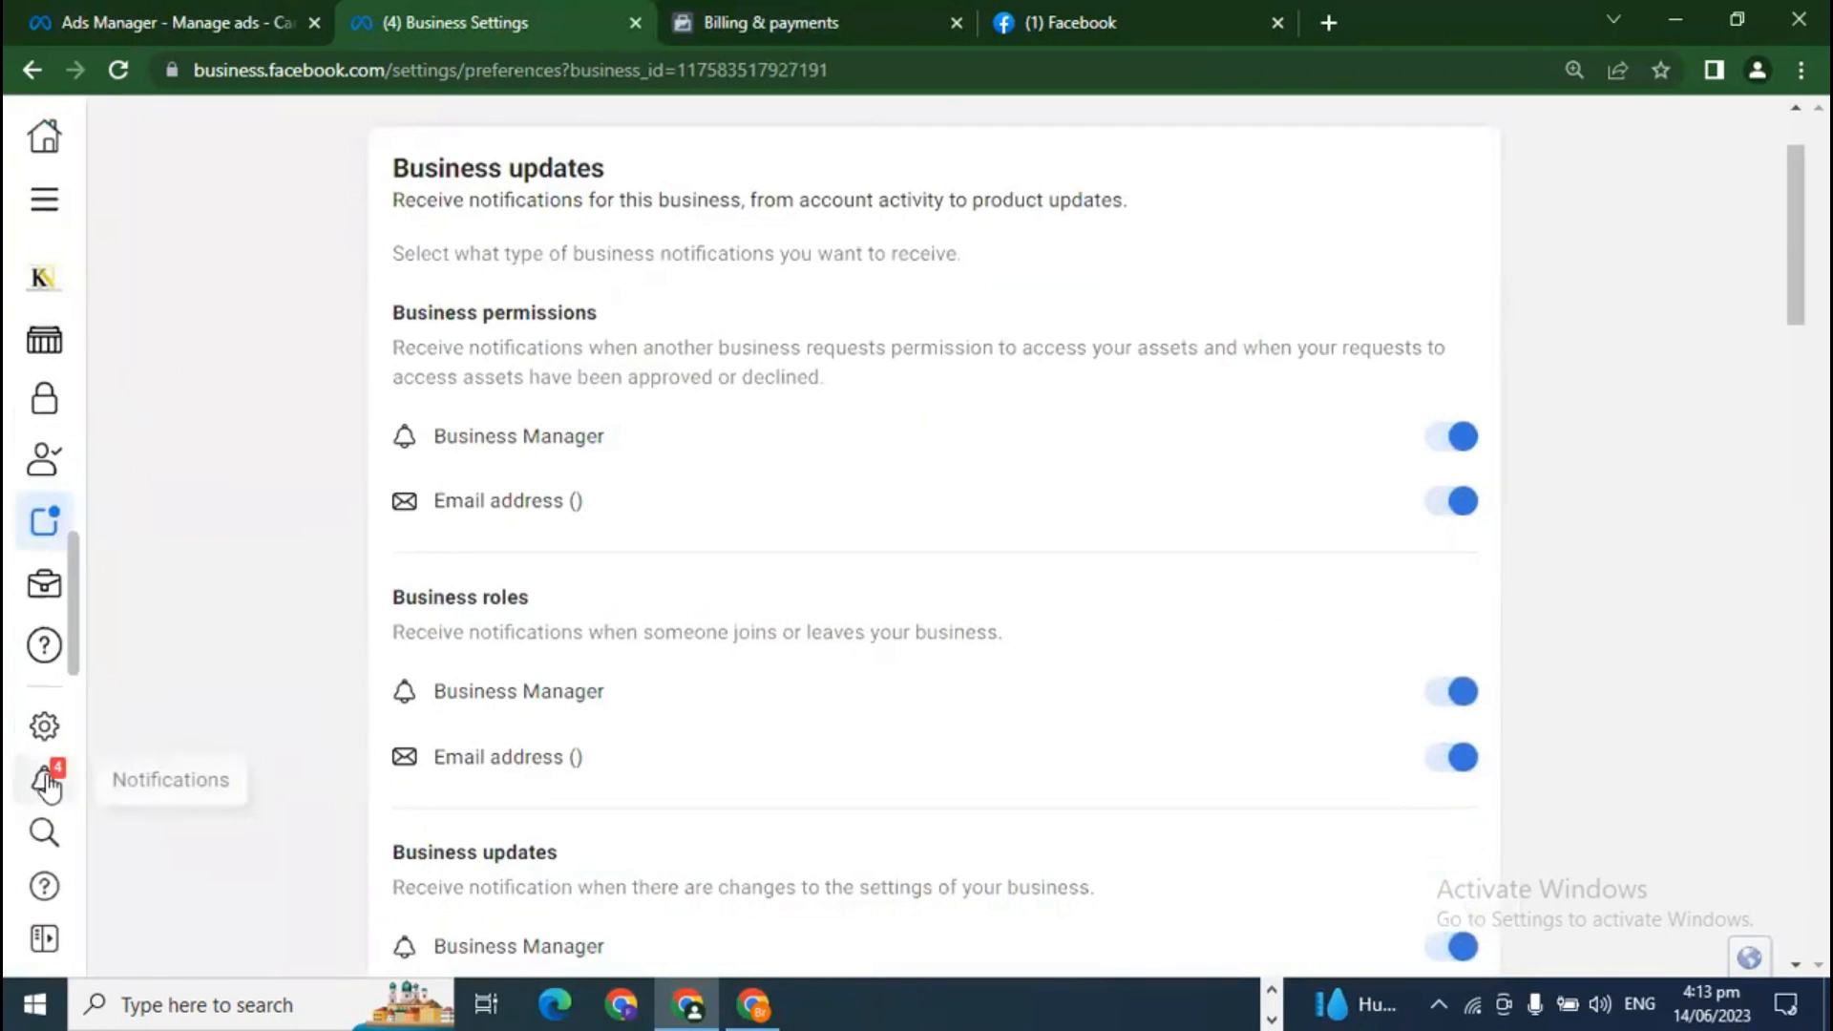
{"action": "mouse_move", "coordinate": [56, 588]}
{"action": "left_click", "coordinate": [202, 800]}
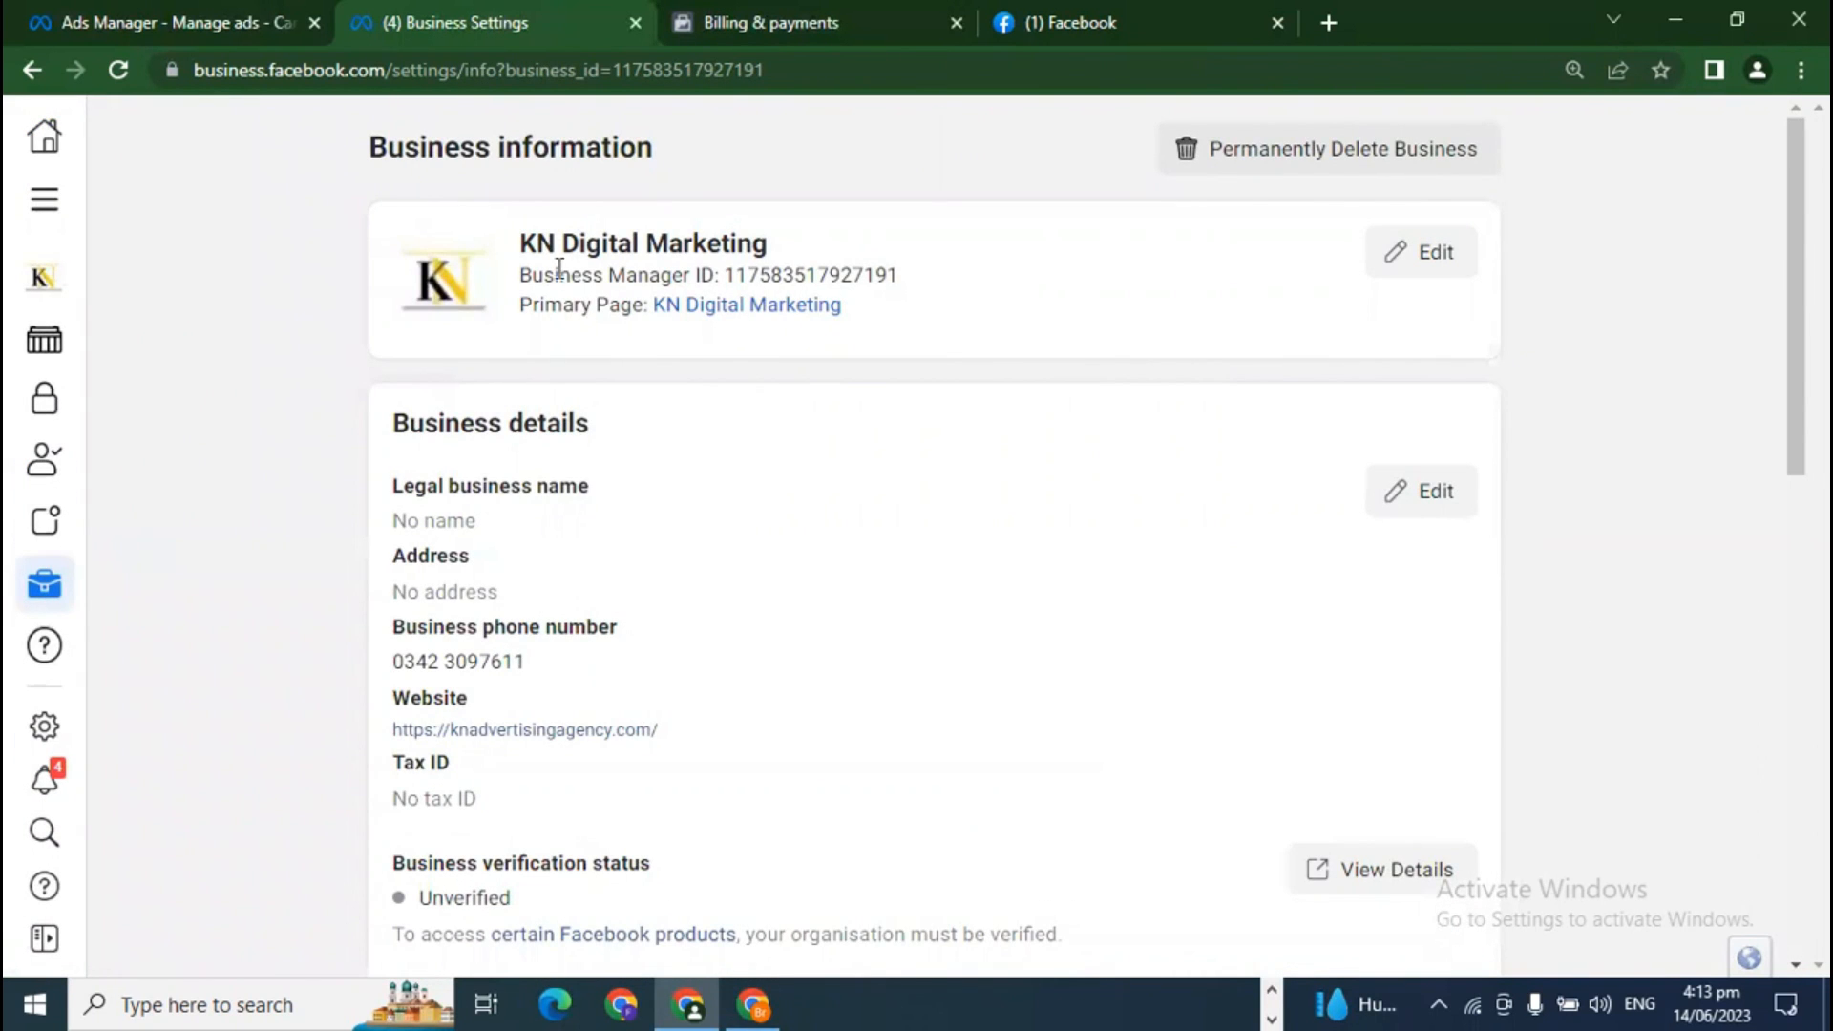
{"action": "left_click_drag", "start_coordinate": [522, 239], "coordinate": [777, 222]}
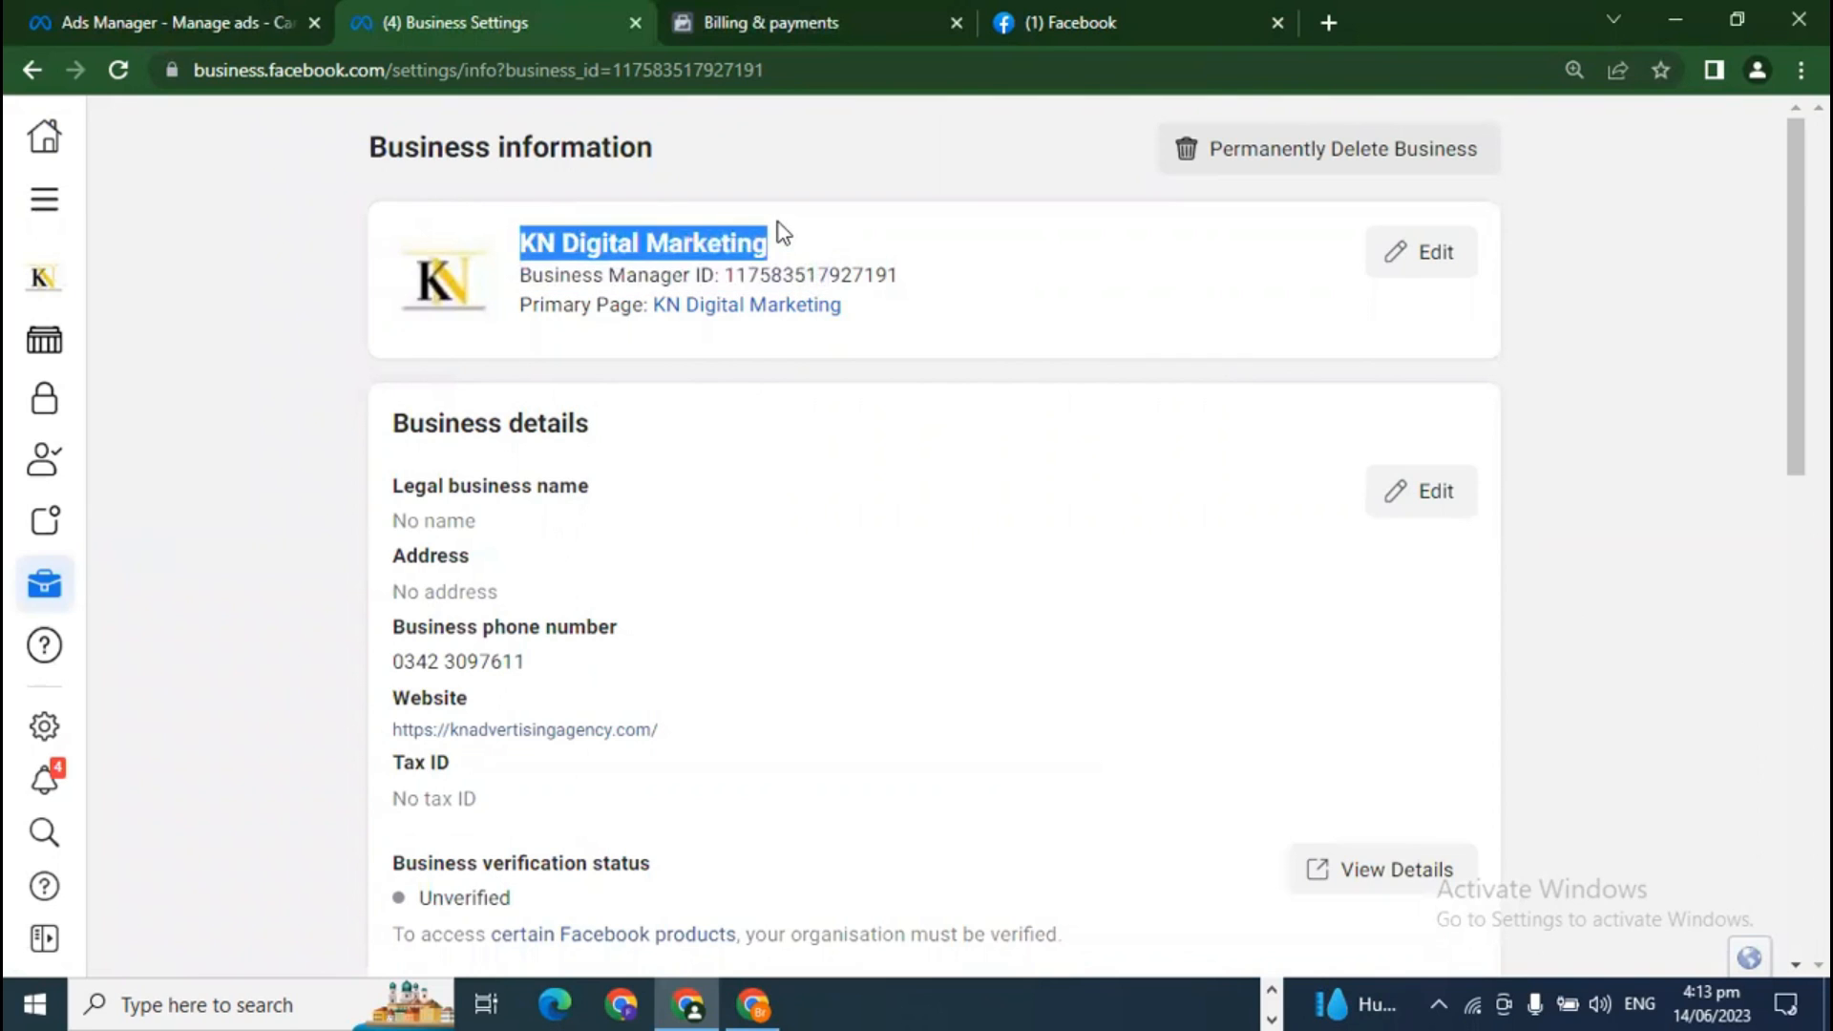
{"action": "left_click", "coordinate": [777, 221]}
{"action": "left_click_drag", "start_coordinate": [937, 277], "coordinate": [734, 283]}
{"action": "left_click", "coordinate": [949, 330]}
{"action": "left_click_drag", "start_coordinate": [864, 279], "coordinate": [666, 313]}
{"action": "left_click", "coordinate": [920, 293]}
{"action": "scroll", "coordinate": [917, 496], "scroll_direction": "down", "scroll_amount": 3}
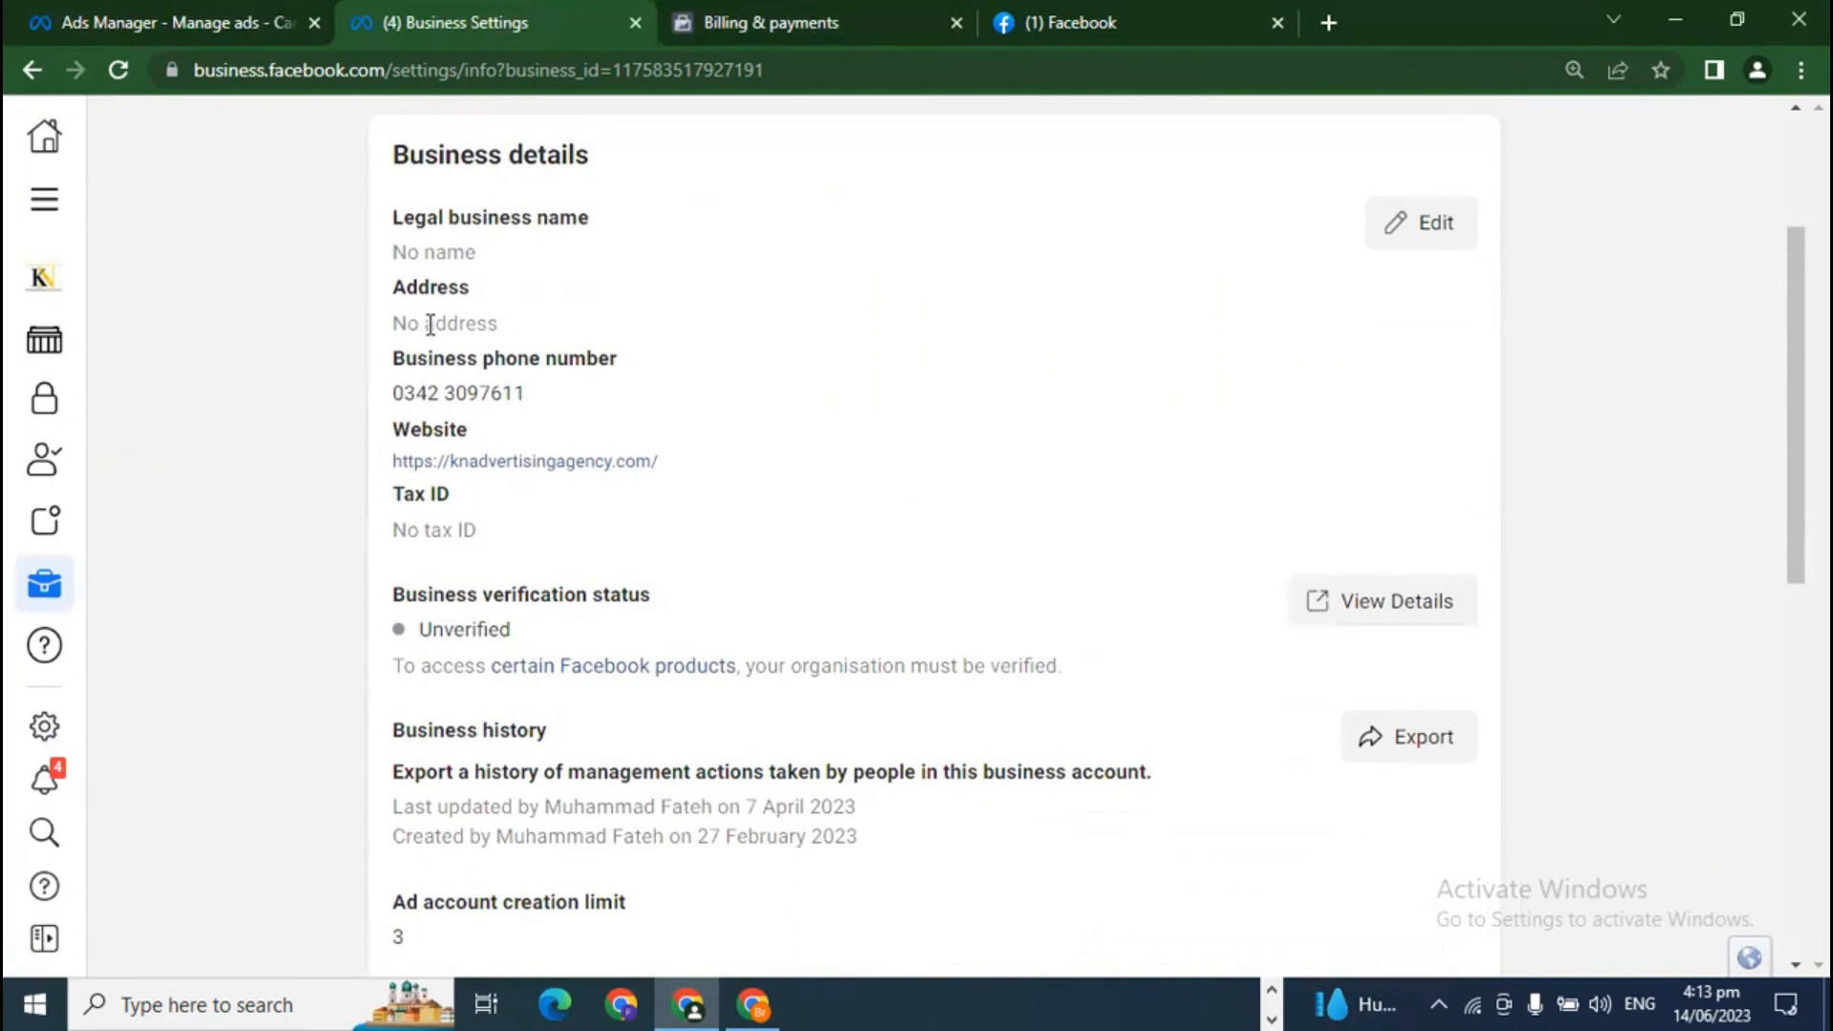
{"action": "left_click_drag", "start_coordinate": [394, 389], "coordinate": [598, 388]}
{"action": "left_click_drag", "start_coordinate": [696, 467], "coordinate": [372, 471]}
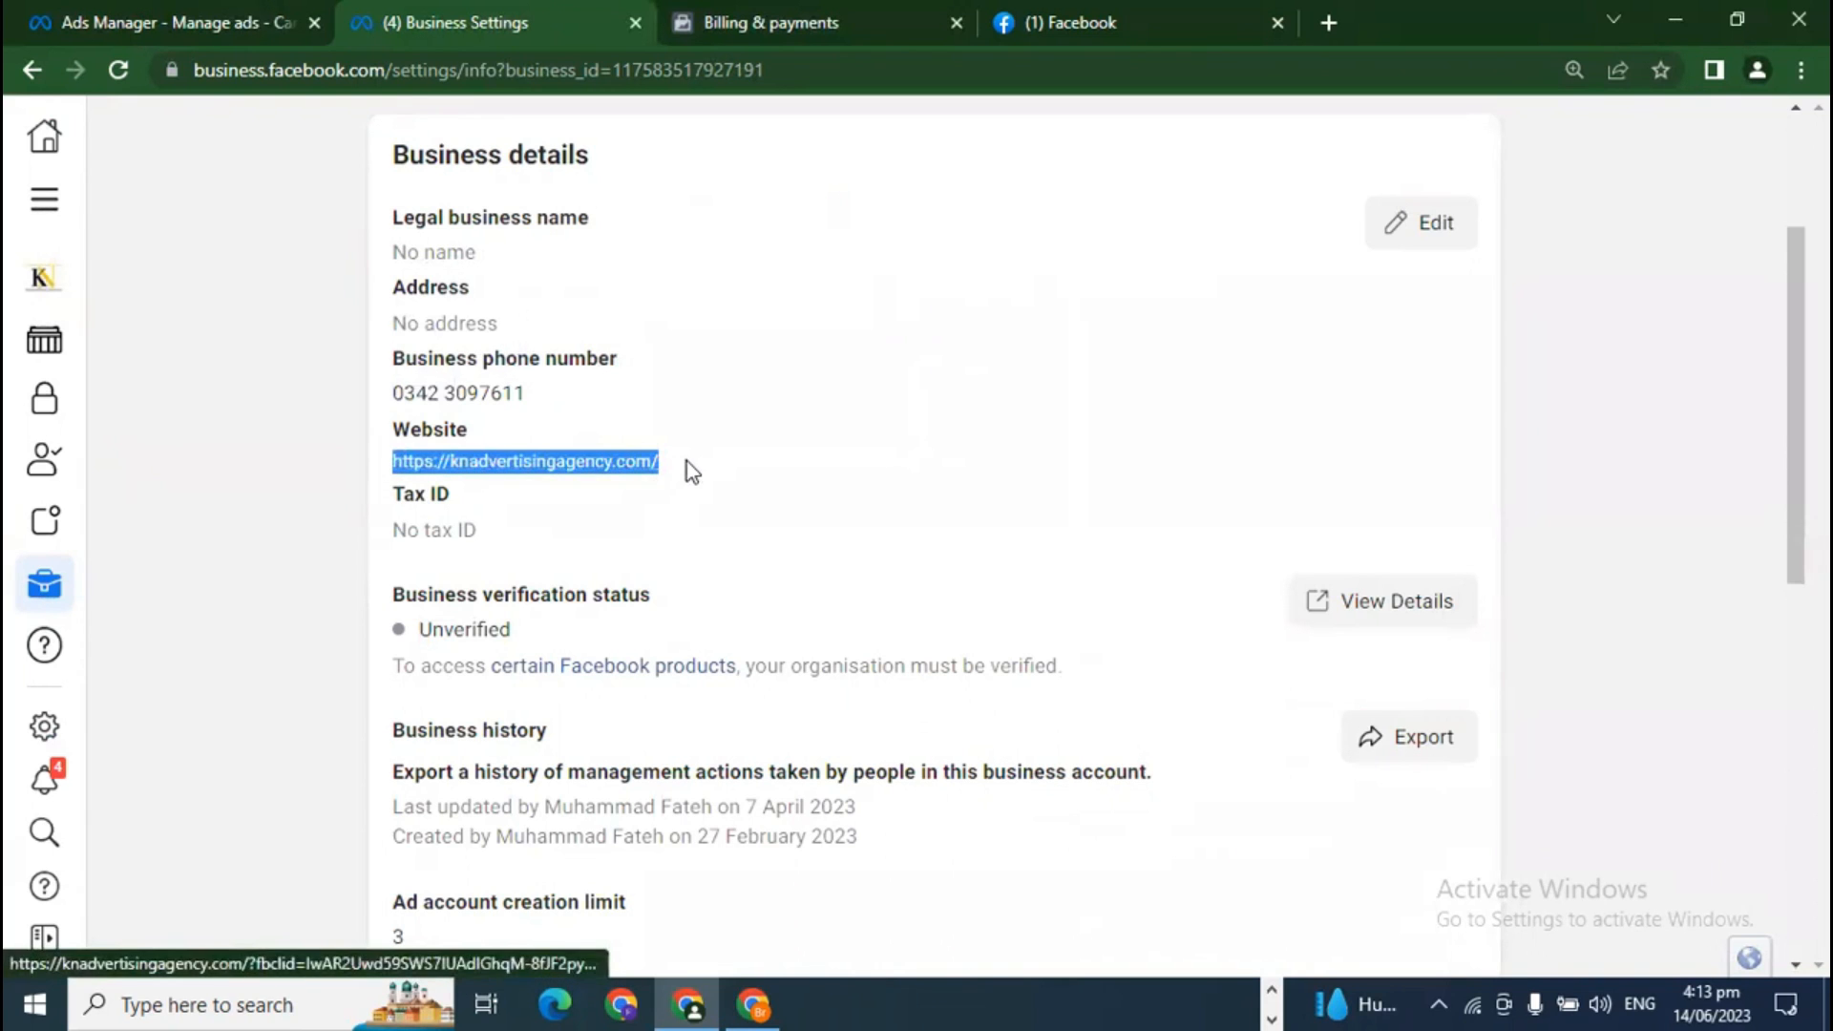
{"action": "left_click", "coordinate": [725, 471]}
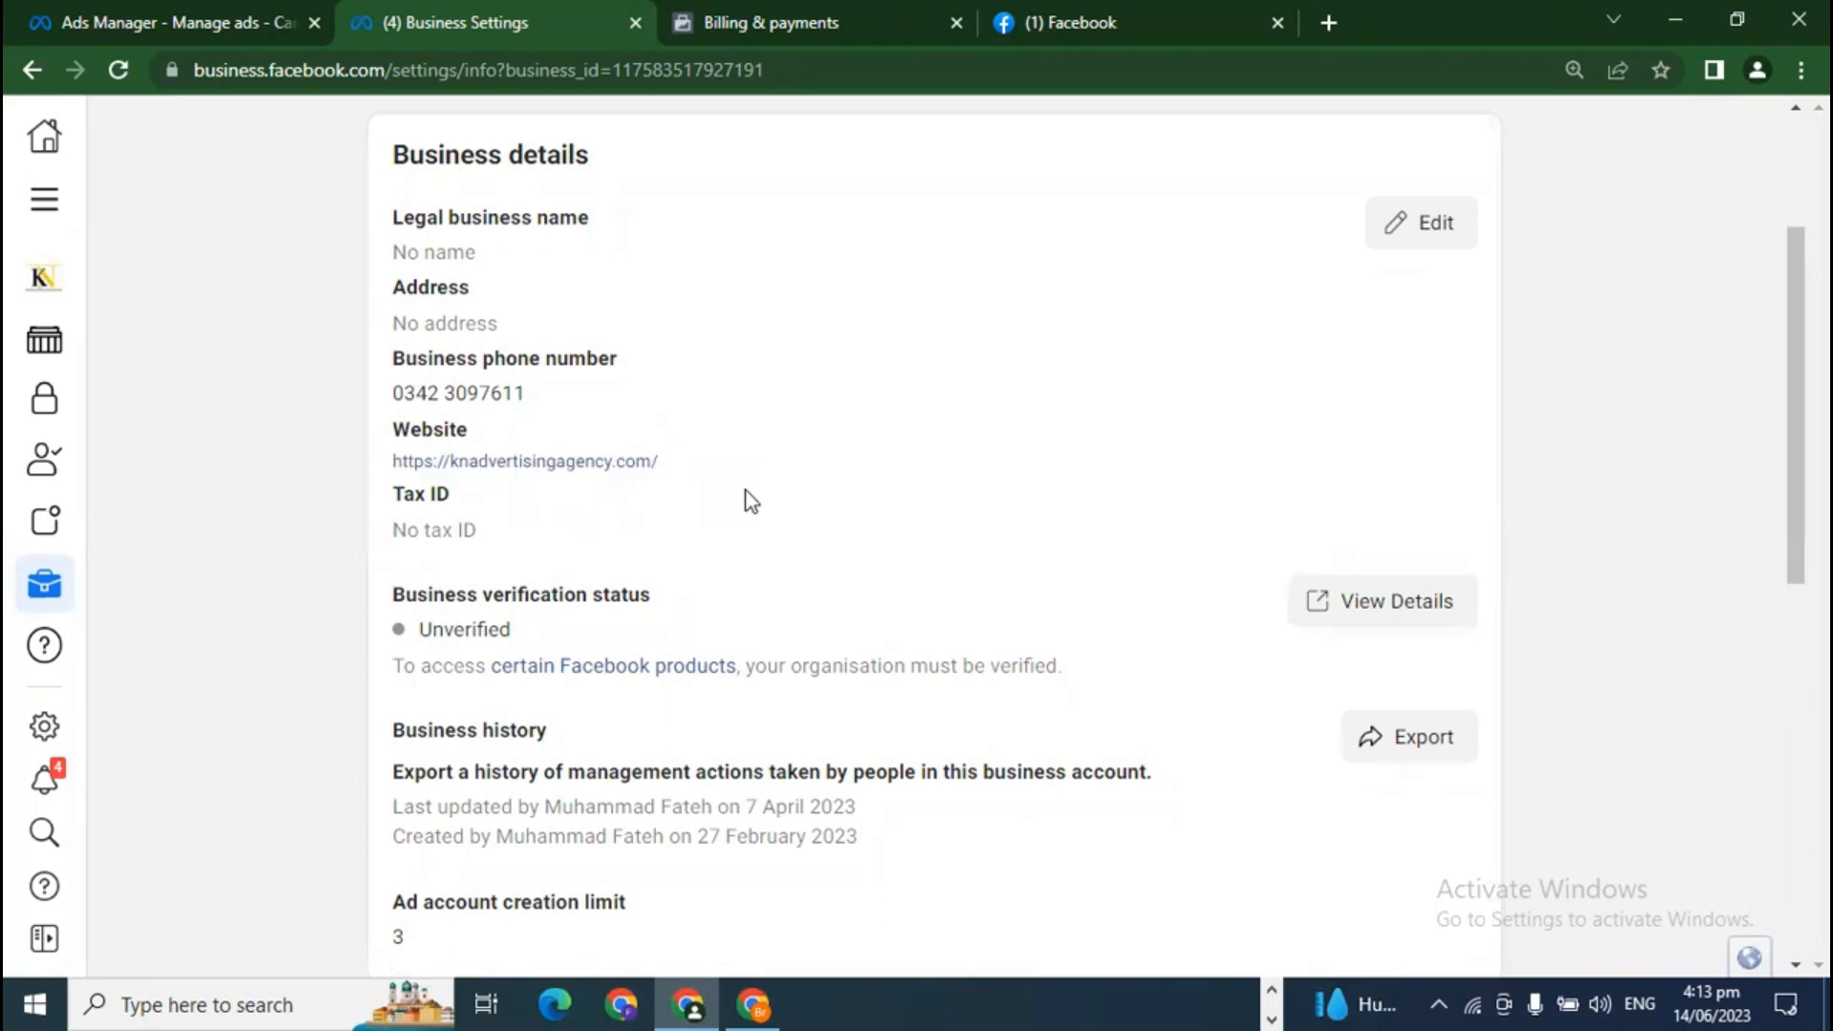
{"action": "scroll", "coordinate": [798, 659], "scroll_direction": "down", "scroll_amount": 3}
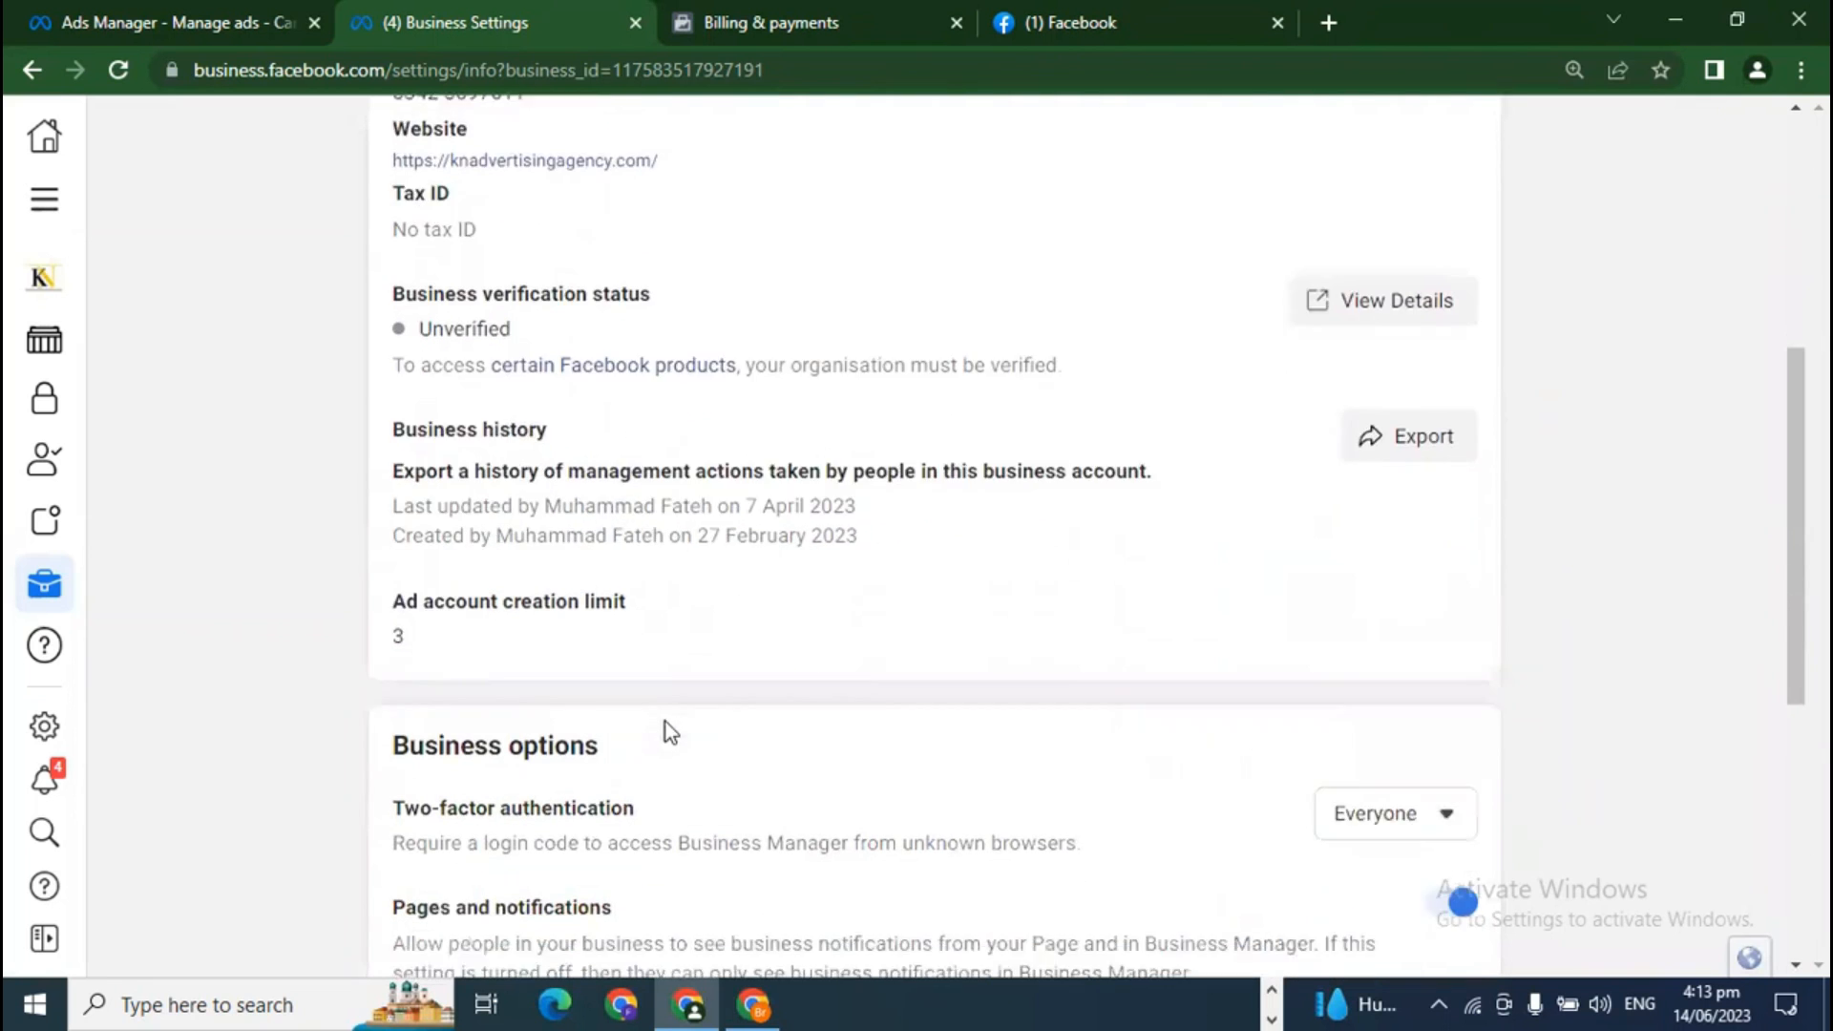
{"action": "scroll", "coordinate": [671, 732], "scroll_direction": "down", "scroll_amount": 2}
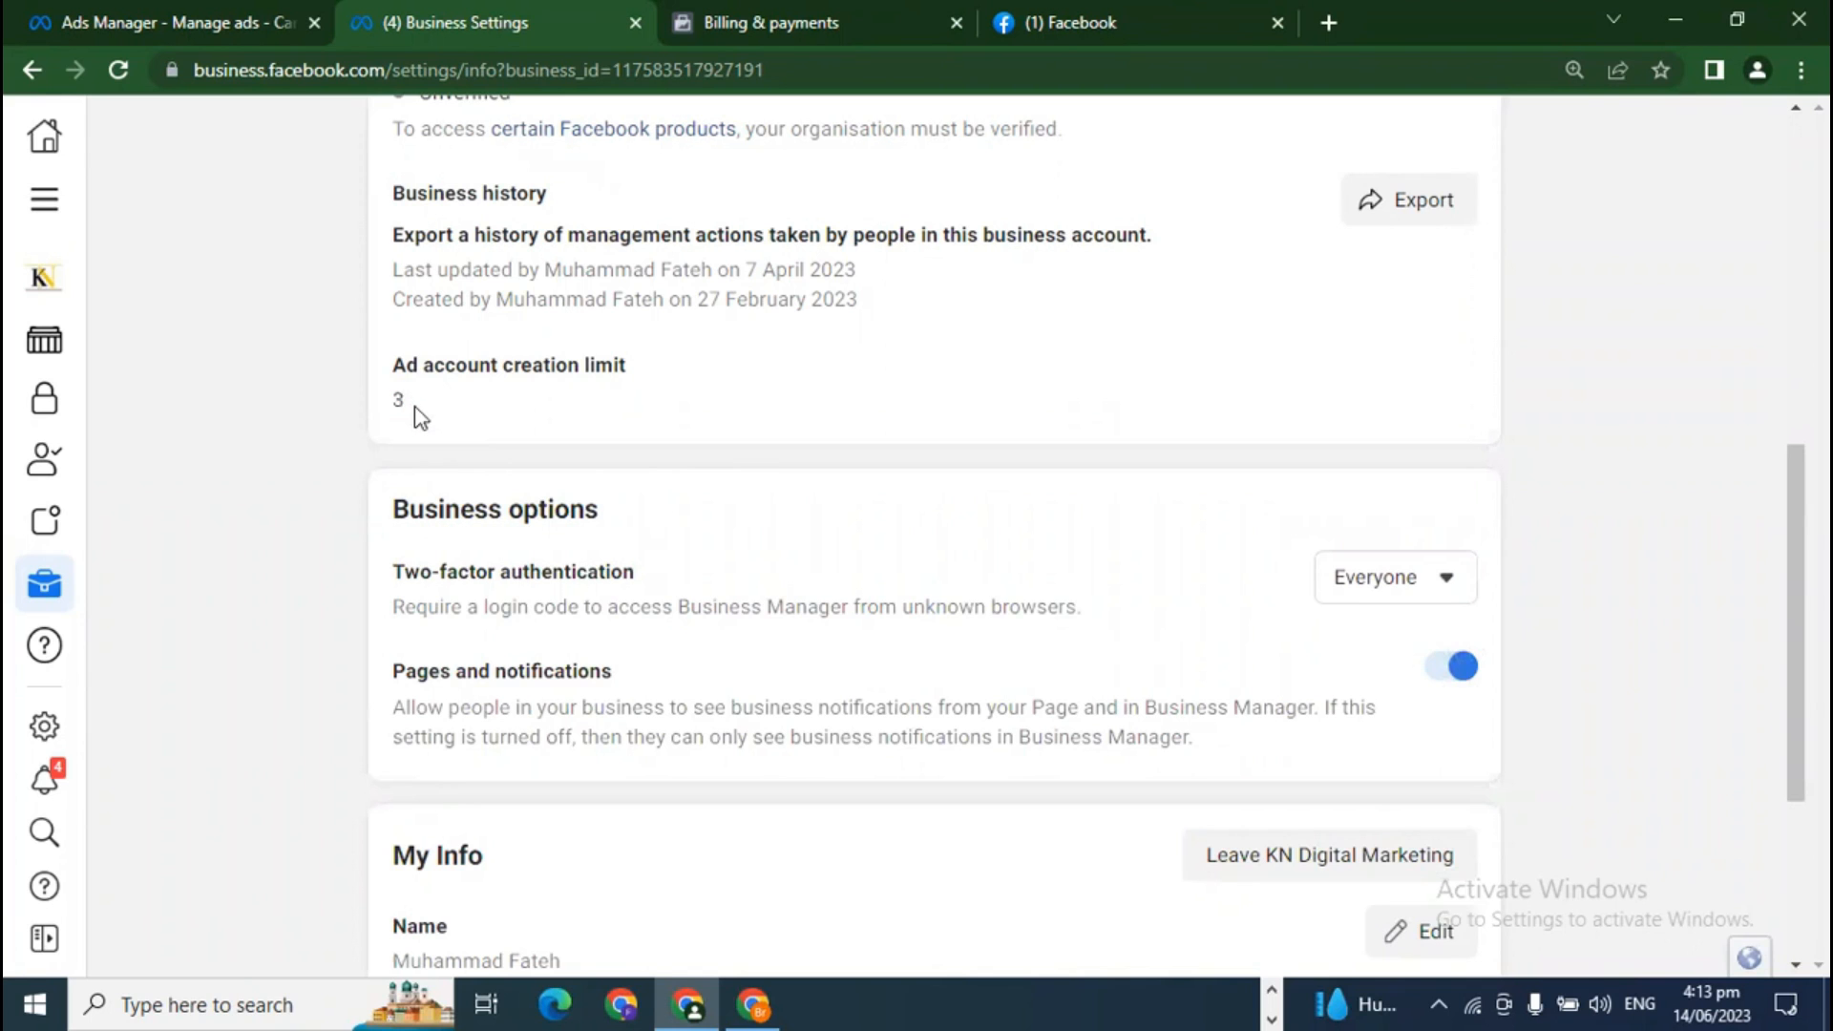
{"action": "scroll", "coordinate": [544, 592], "scroll_direction": "down", "scroll_amount": 3}
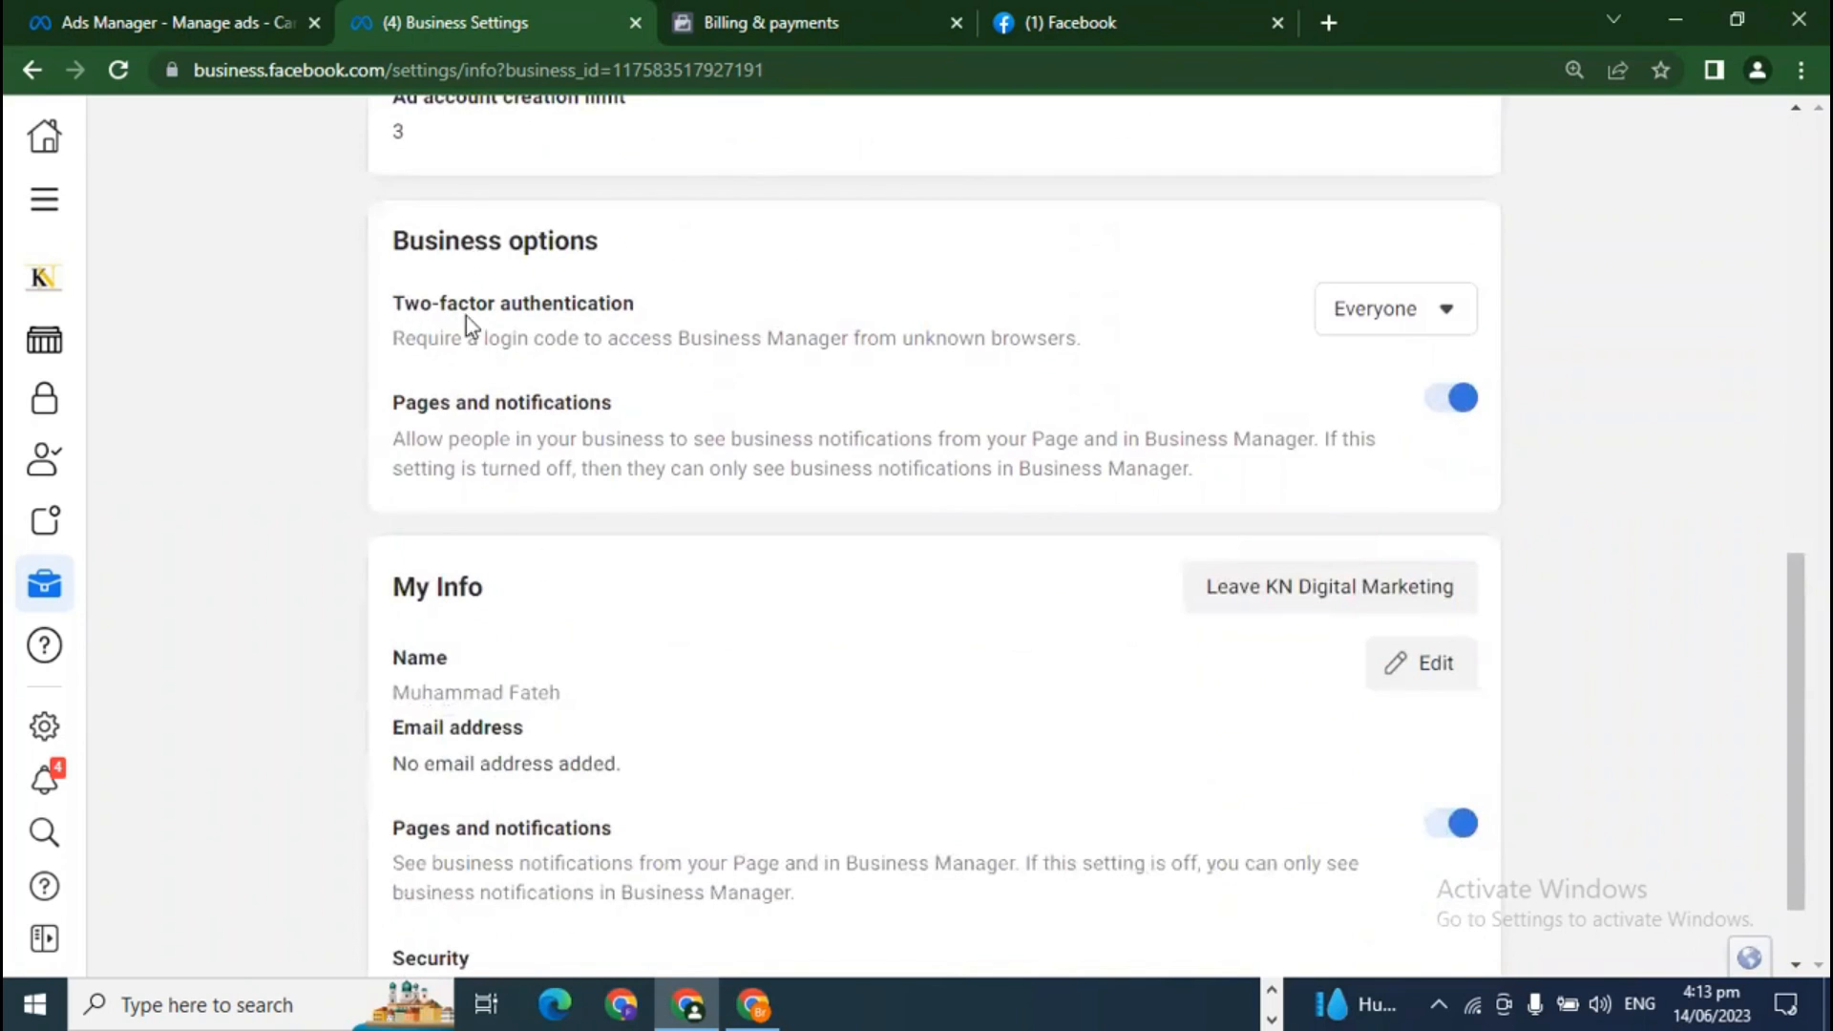
{"action": "left_click", "coordinate": [1425, 317]}
{"action": "left_click", "coordinate": [1425, 317]}
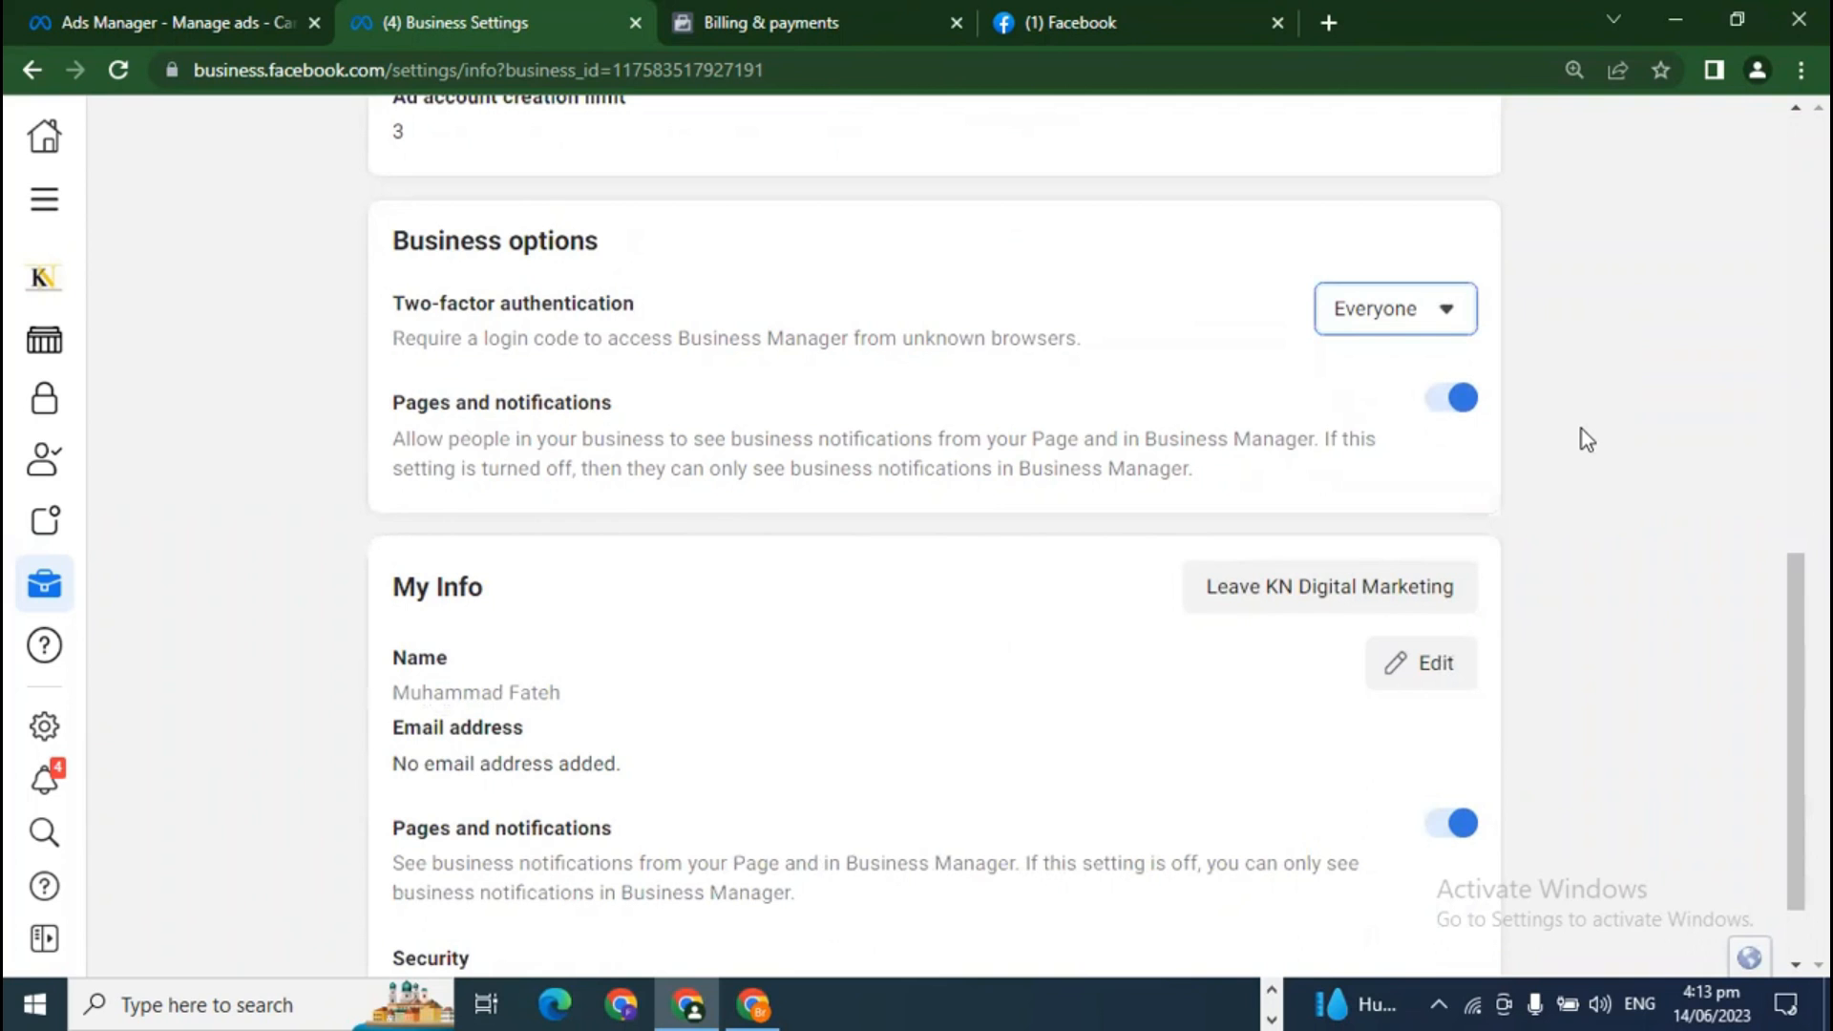
{"action": "scroll", "coordinate": [1594, 726], "scroll_direction": "down", "scroll_amount": 2}
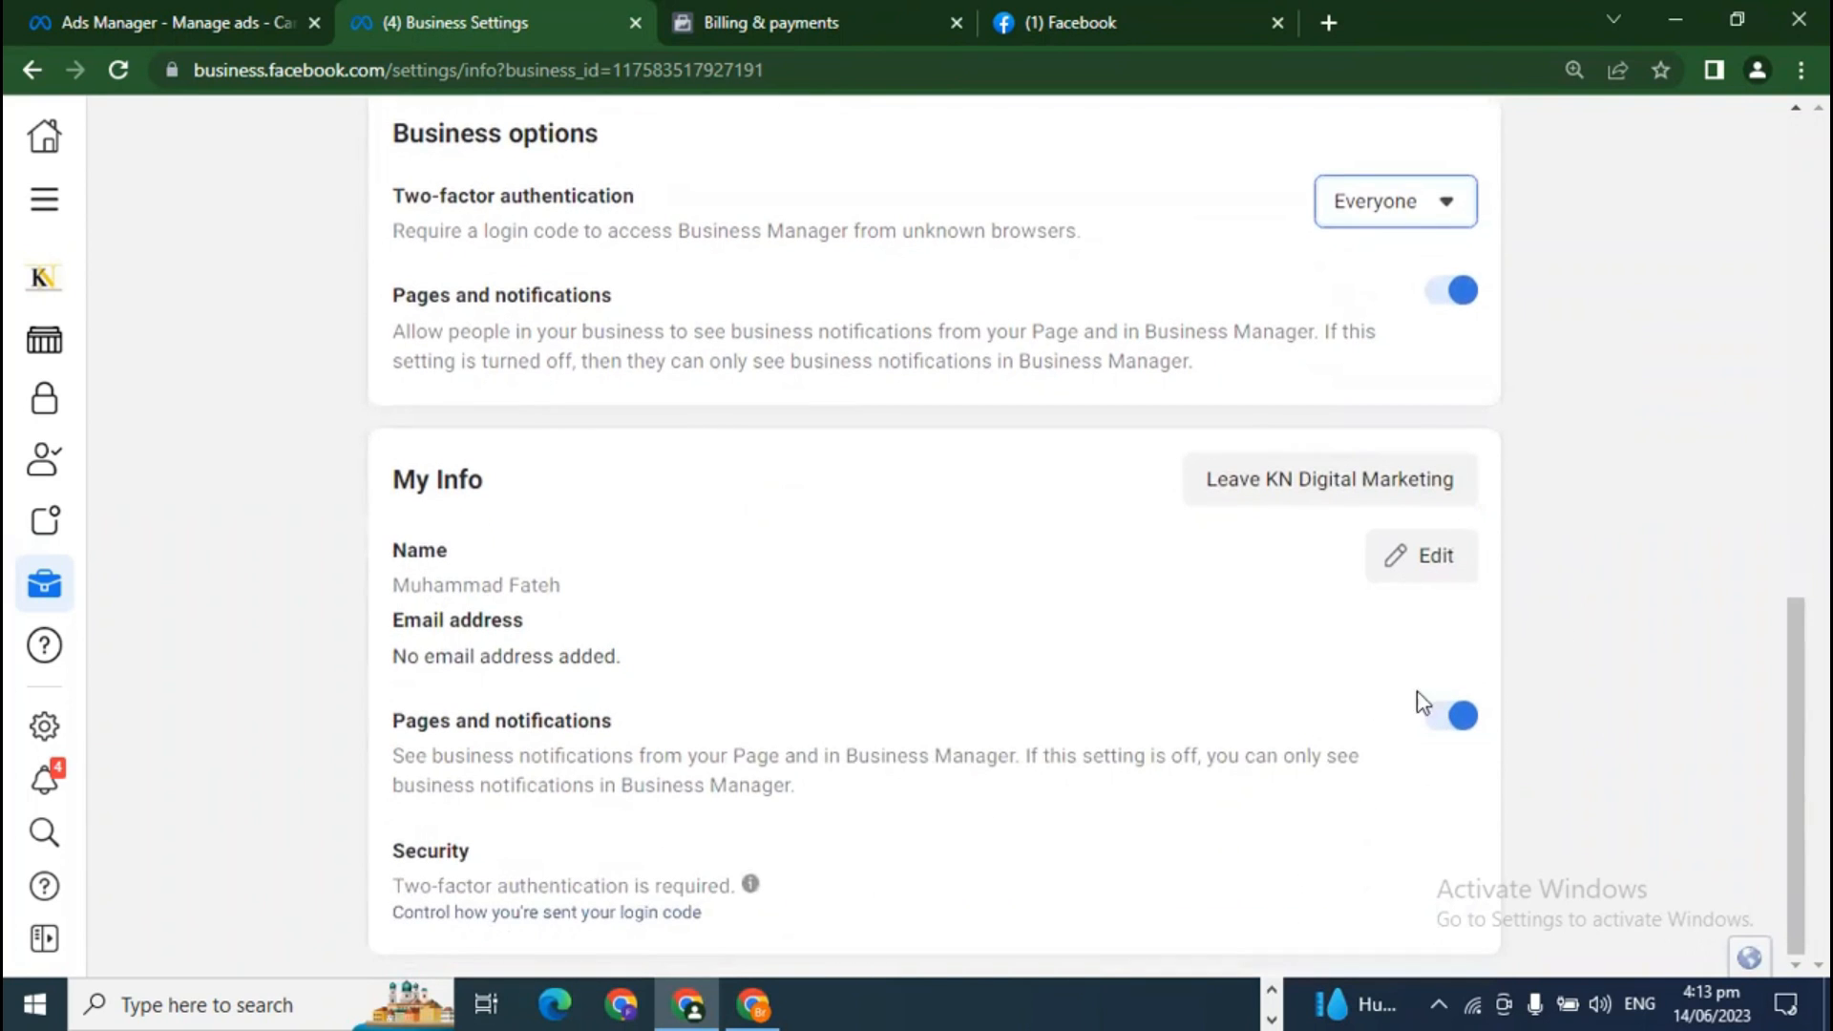
{"action": "left_click_drag", "start_coordinate": [387, 482], "coordinate": [514, 483]}
{"action": "left_click", "coordinate": [494, 495]}
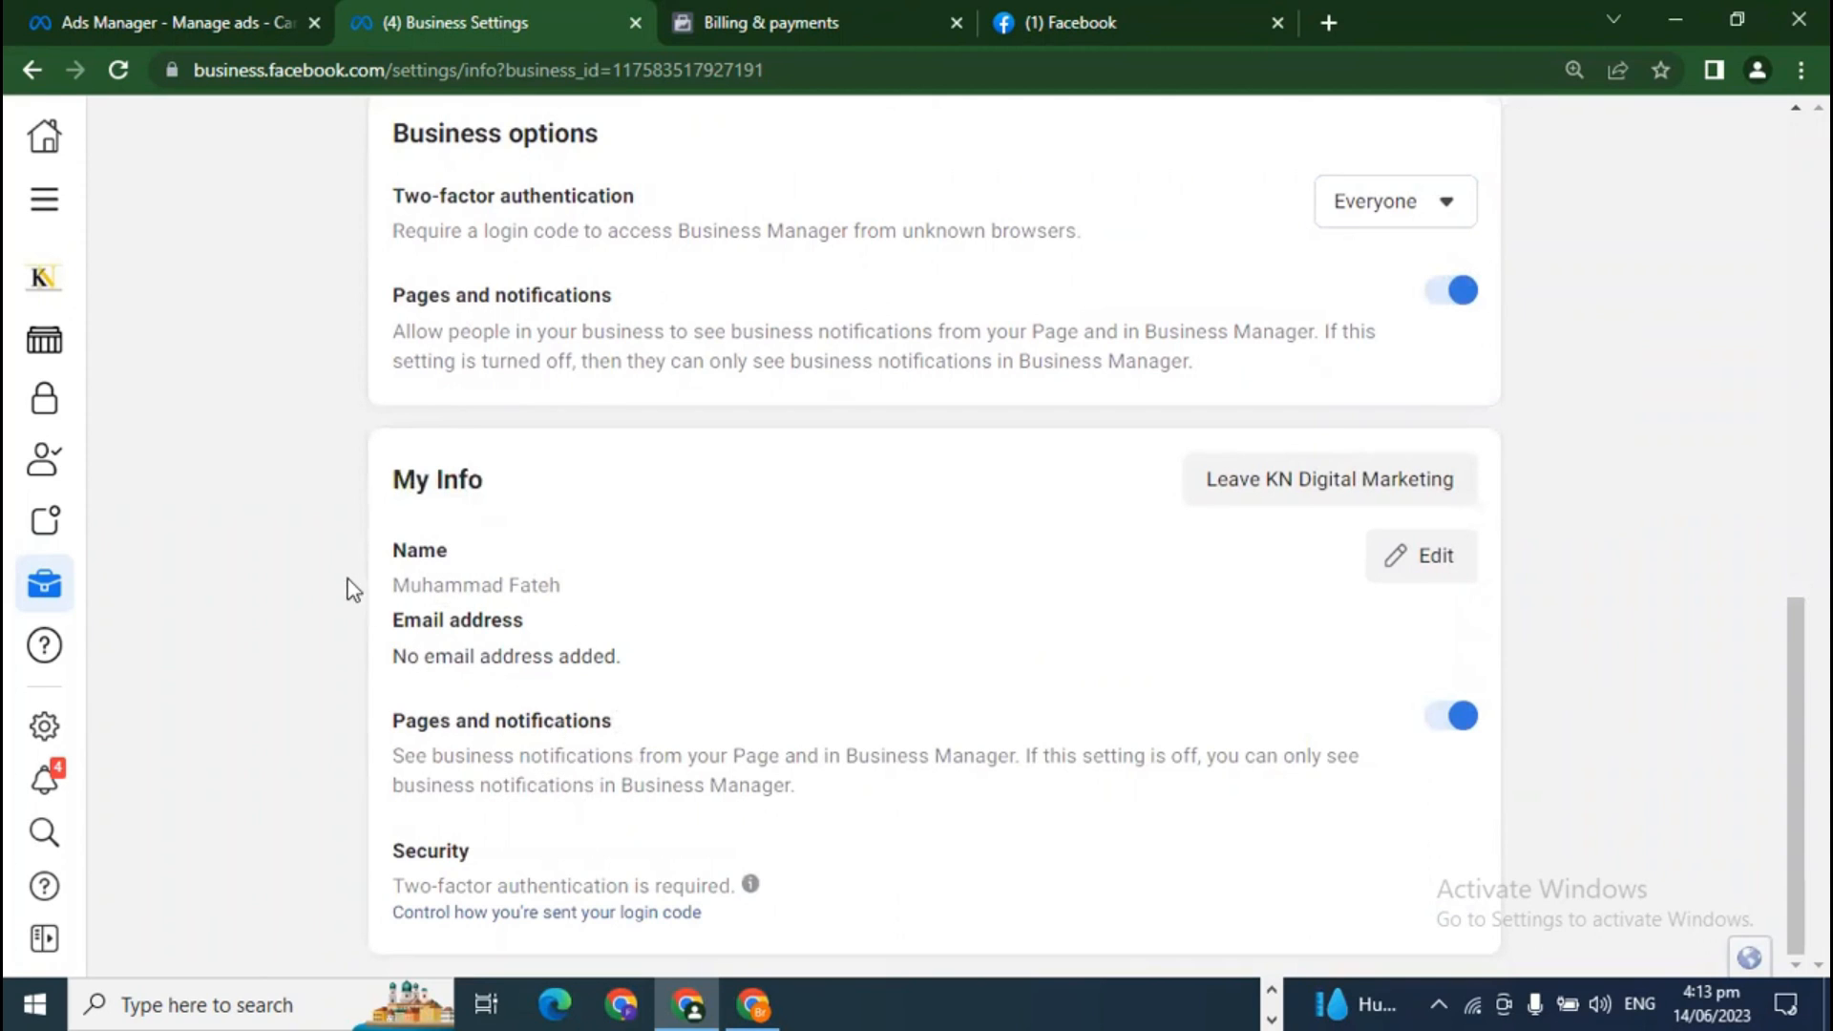
{"action": "mouse_move", "coordinate": [392, 666]}
{"action": "left_mouse_down"}
{"action": "mouse_move", "coordinate": [696, 675]}
{"action": "mouse_move", "coordinate": [382, 668]}
{"action": "left_mouse_up"}
{"action": "left_click", "coordinate": [665, 673]}
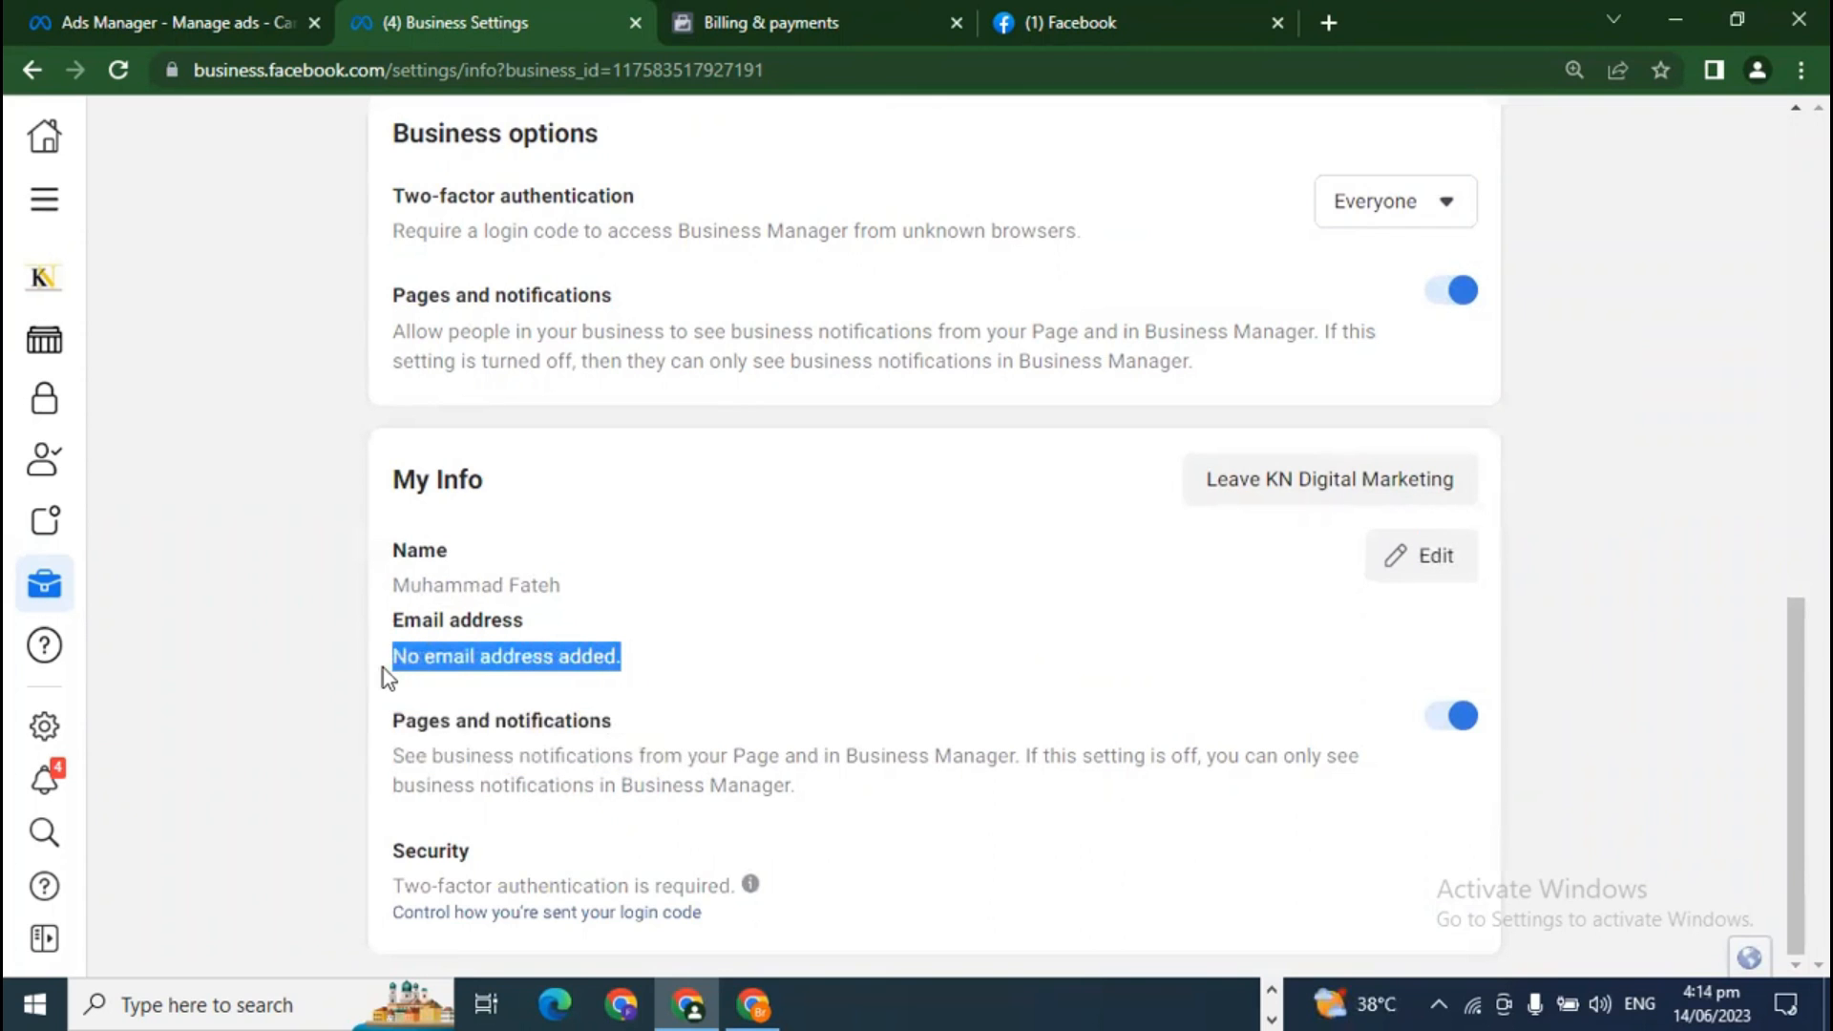
{"action": "left_click", "coordinate": [531, 663]}
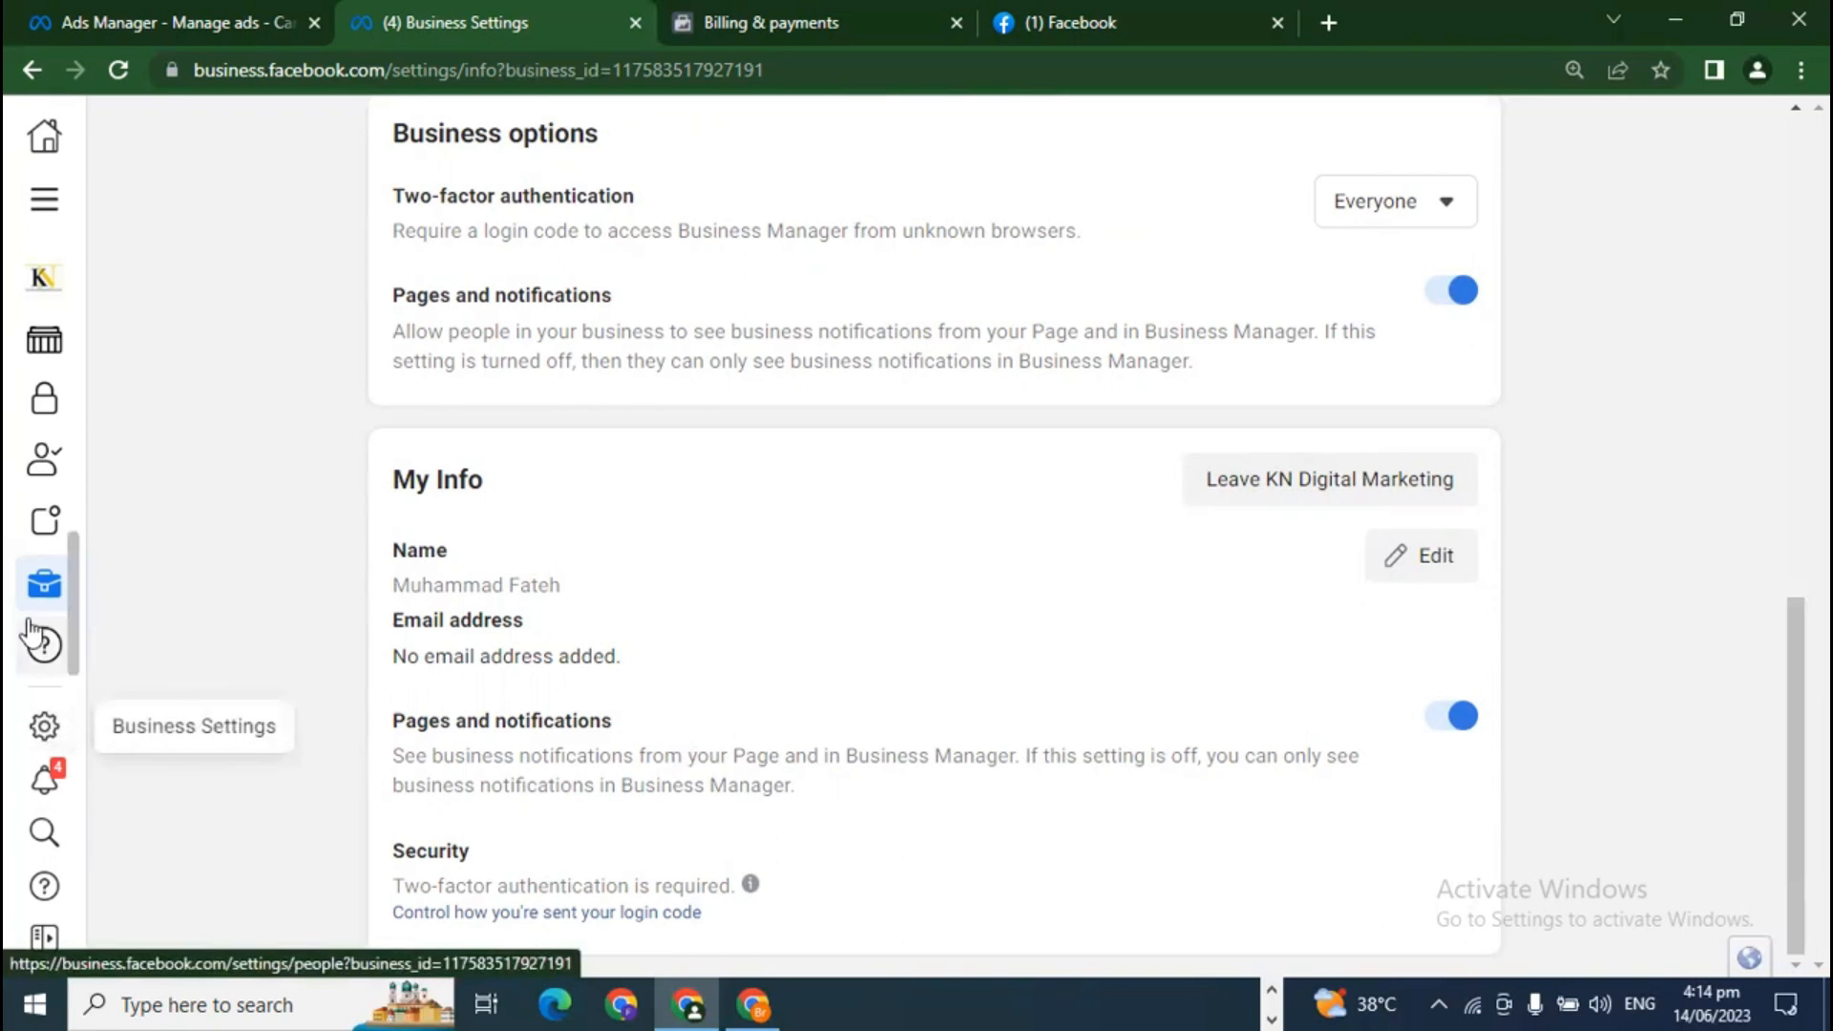
{"action": "mouse_move", "coordinate": [43, 611]}
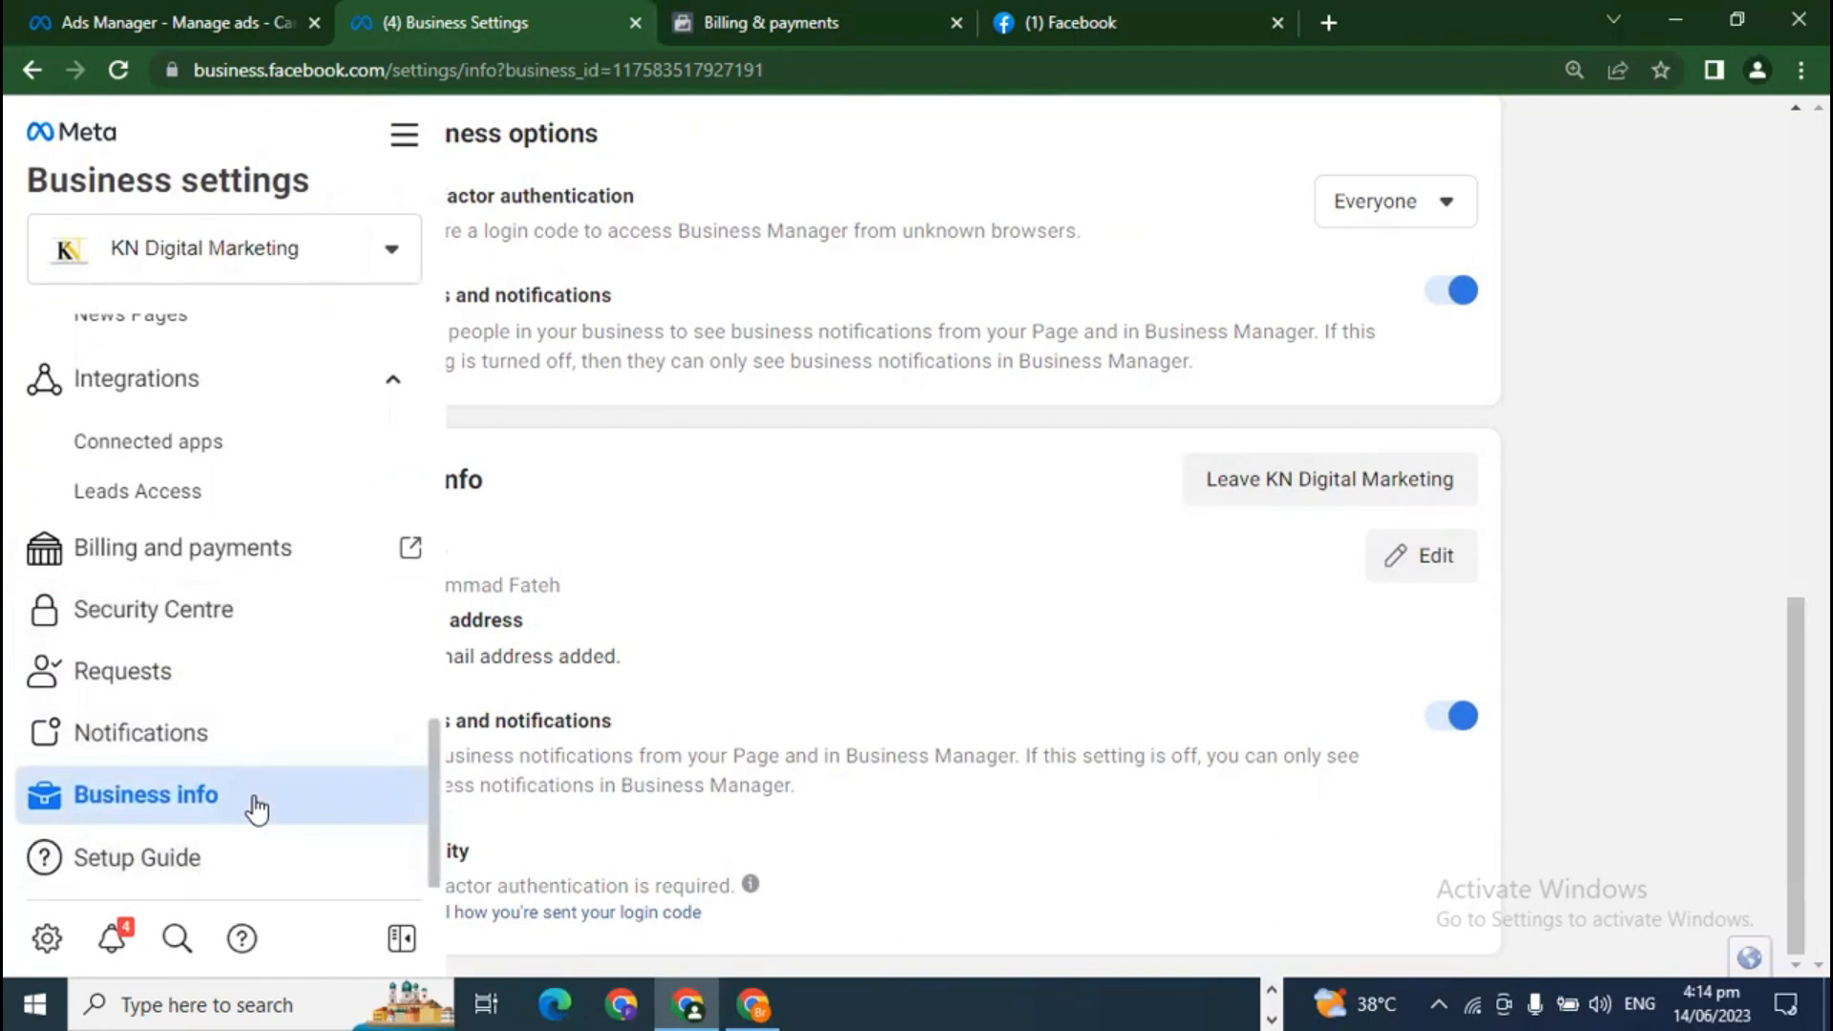
{"action": "scroll", "coordinate": [254, 806], "scroll_direction": "up", "scroll_amount": 15}
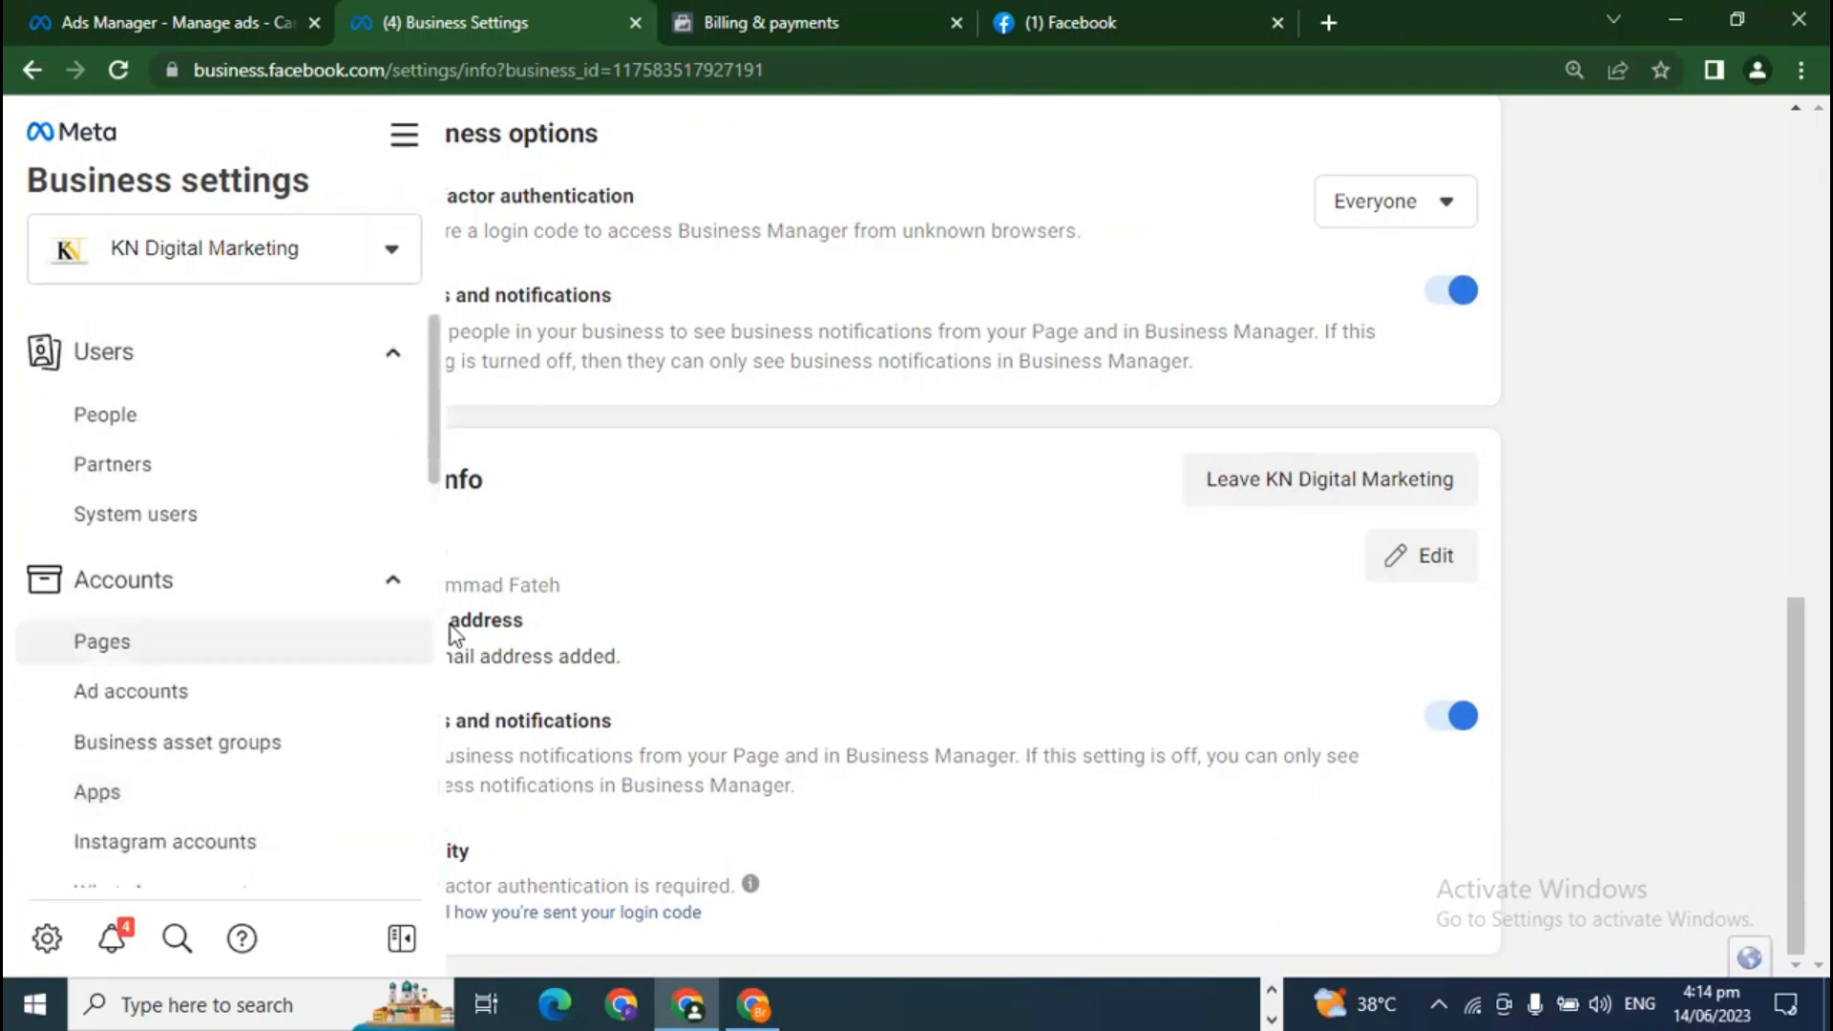